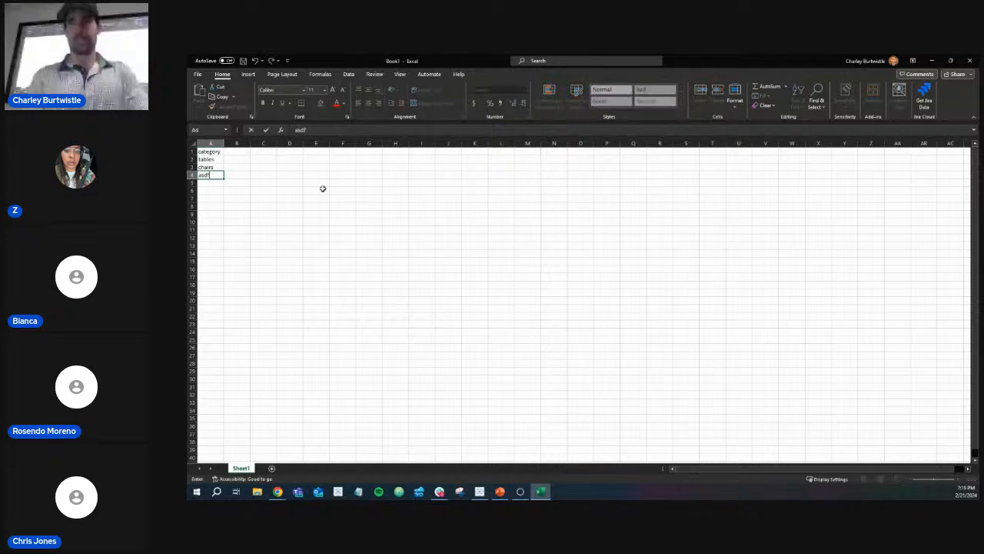
# - Complete the category column by entering asdf, lkjsdalf and tables in cells A4 to A6
pyautogui.press('Return')
pyautogui.write('lkjsdalf')
pyautogui.press('Return')
pyautogui.write('tables')
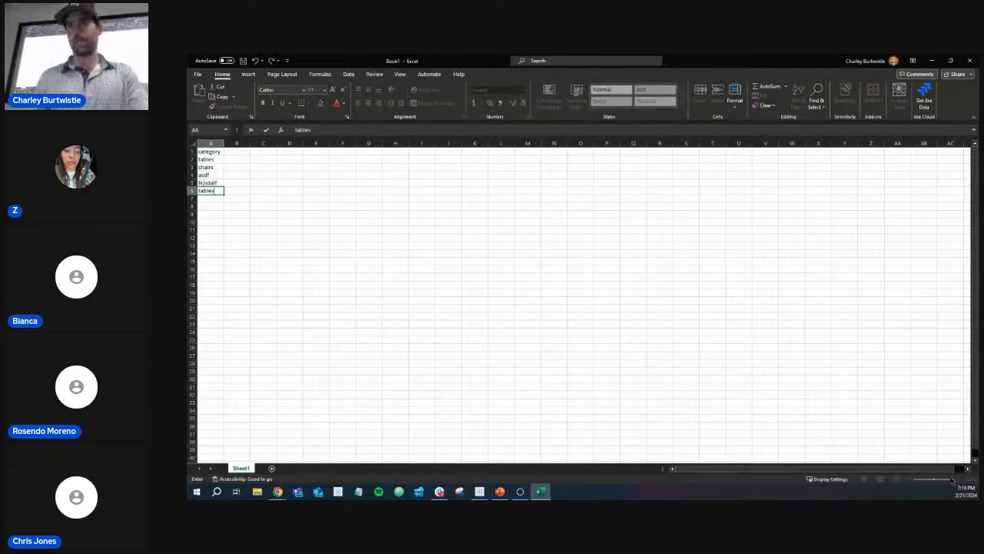
pyautogui.click(945, 432)
# - Enlarge the worksheet view to 170% and return to cell A1
pyautogui.click(958, 480)
pyautogui.click(958, 480)
pyautogui.click(958, 479)
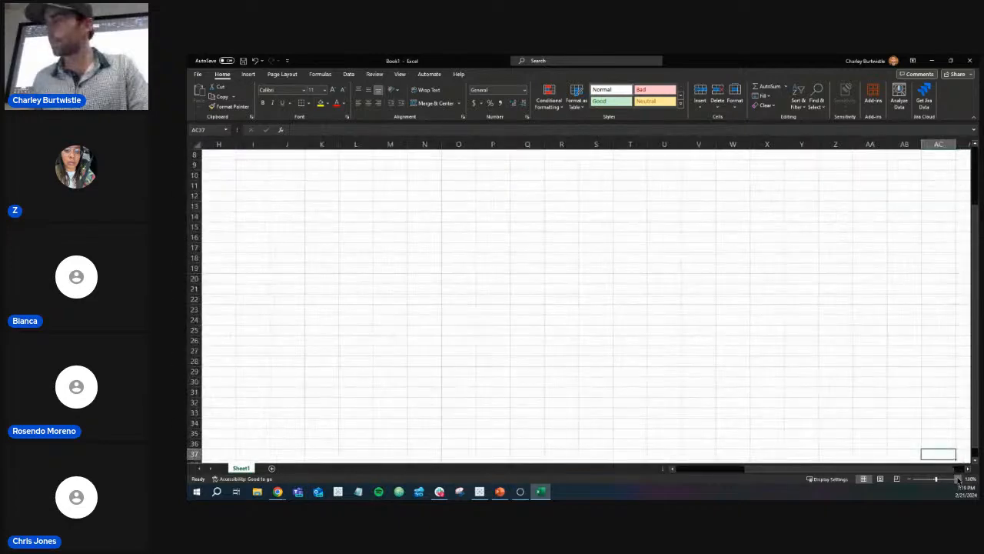
pyautogui.click(958, 479)
pyautogui.click(958, 480)
pyautogui.click(958, 480)
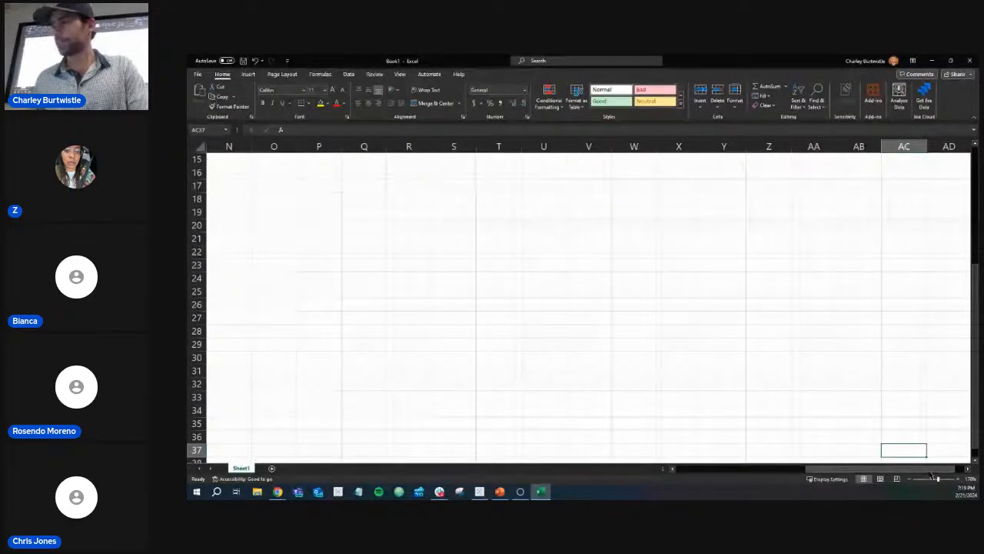
pyautogui.press('Home')
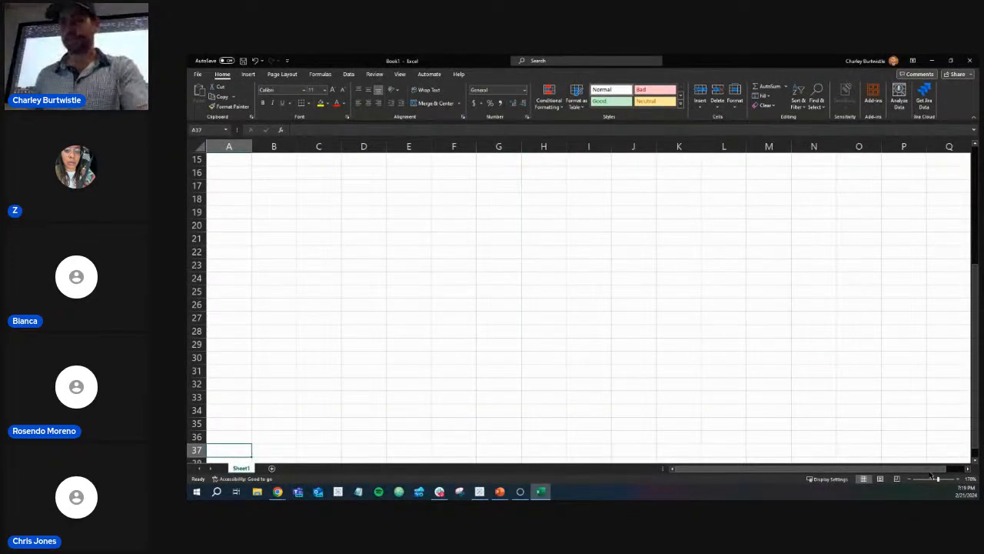
pyautogui.hotkey('ctrl', 'Home')
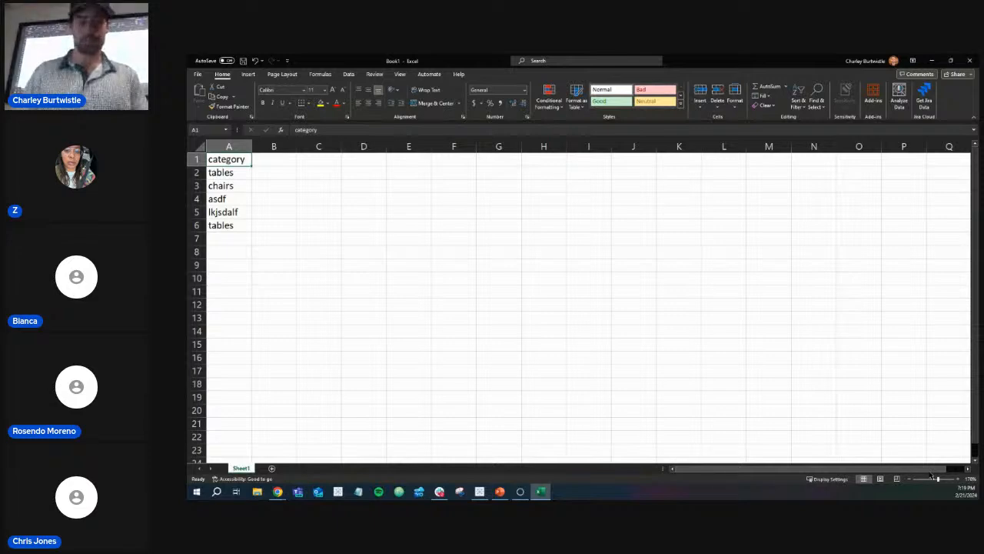
# - Review the IF statements slide in the PowerPoint presentation and return to the Excel worksheet
pyautogui.click(277, 174)
pyautogui.moveTo(228, 174); pyautogui.dragTo(281, 224)
pyautogui.click(253, 186)
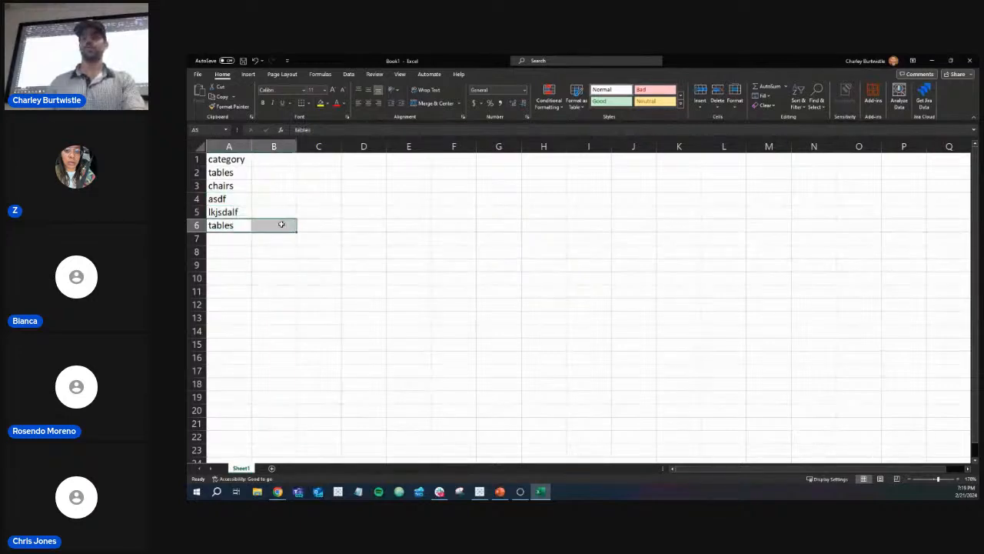
pyautogui.click(501, 492)
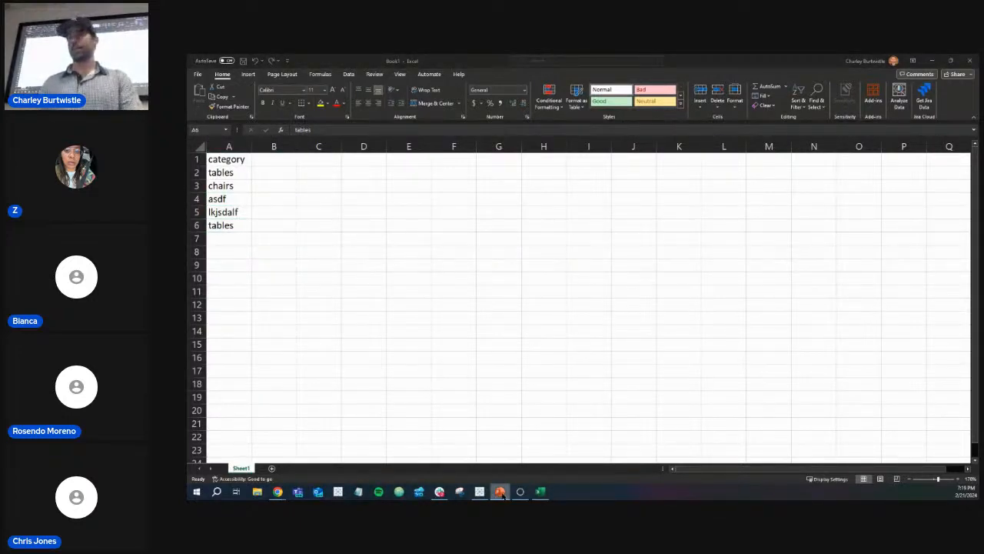
pyautogui.click(502, 494)
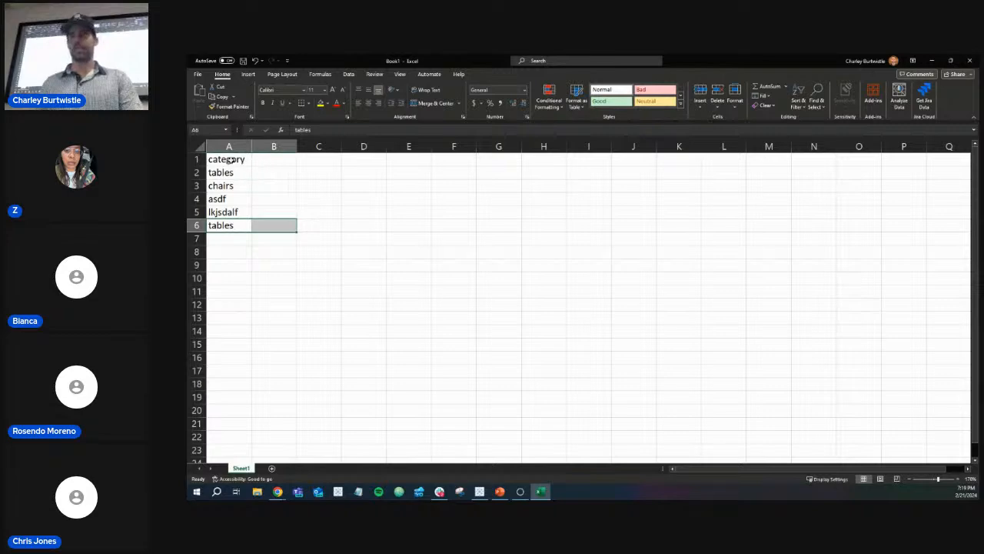
pyautogui.click(230, 173)
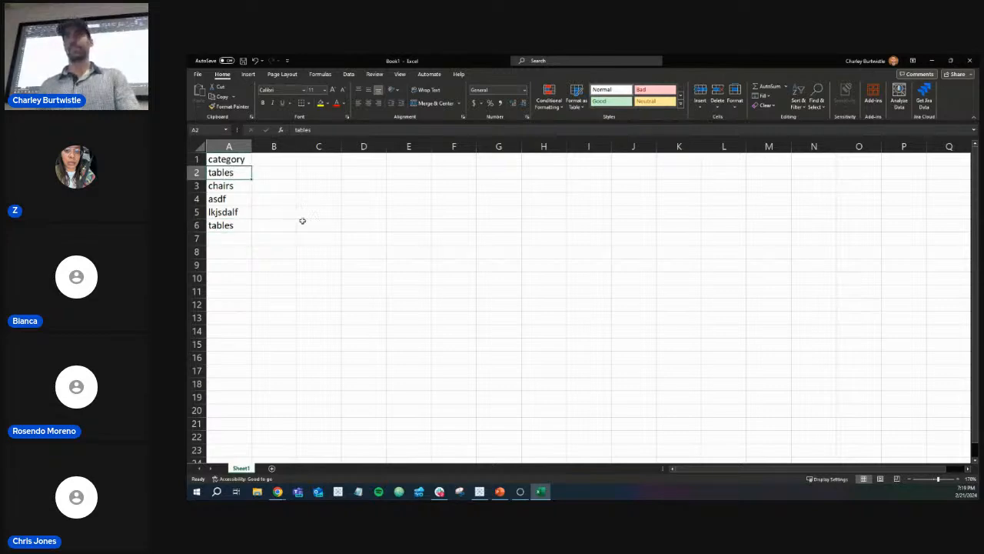
pyautogui.click(500, 492)
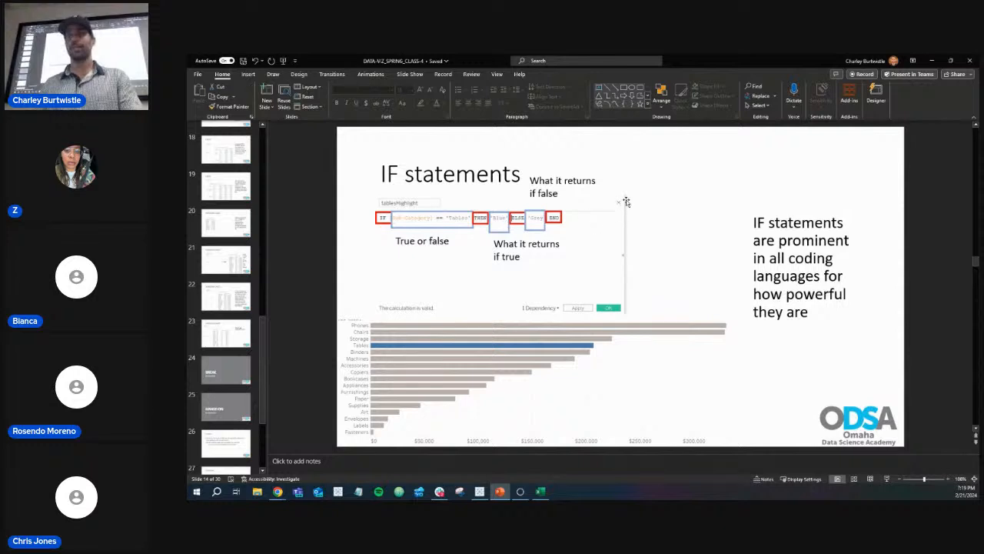
pyautogui.click(932, 60)
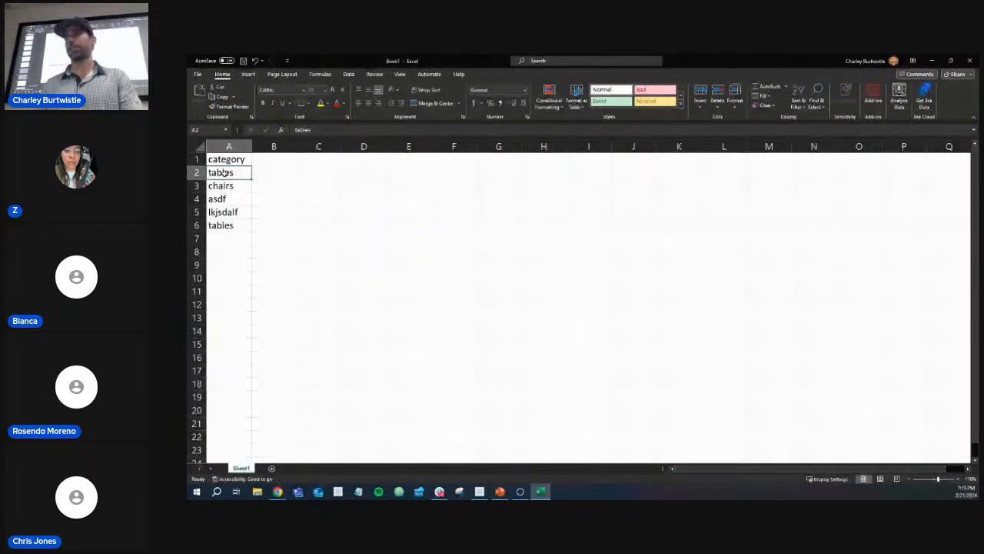
# - Fill cells B2 to B6 beside the categories with Blue, Grey, Grey, Grey and Blue
pyautogui.click(274, 171)
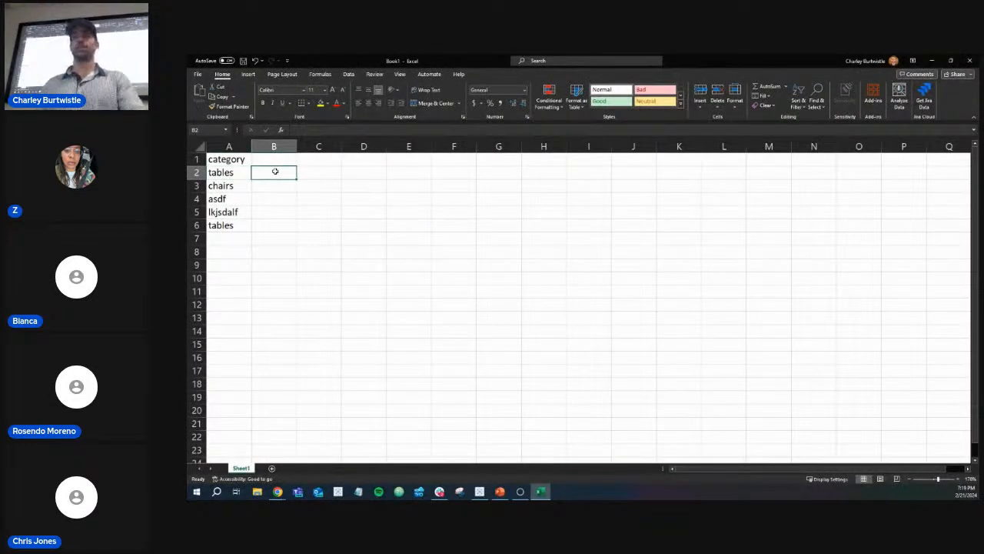
pyautogui.write('Blue')
pyautogui.press('Return')
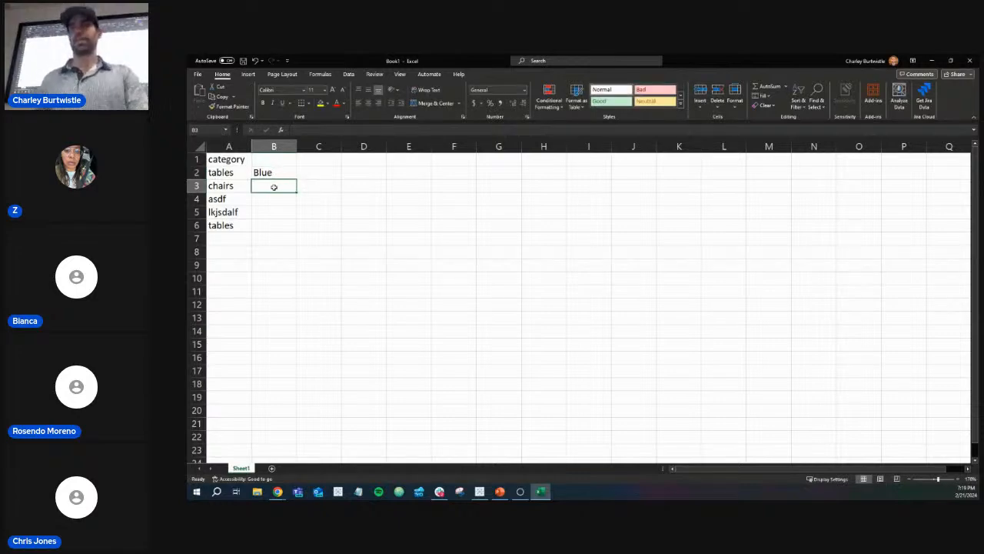
pyautogui.write('Grey')
pyautogui.press('Return')
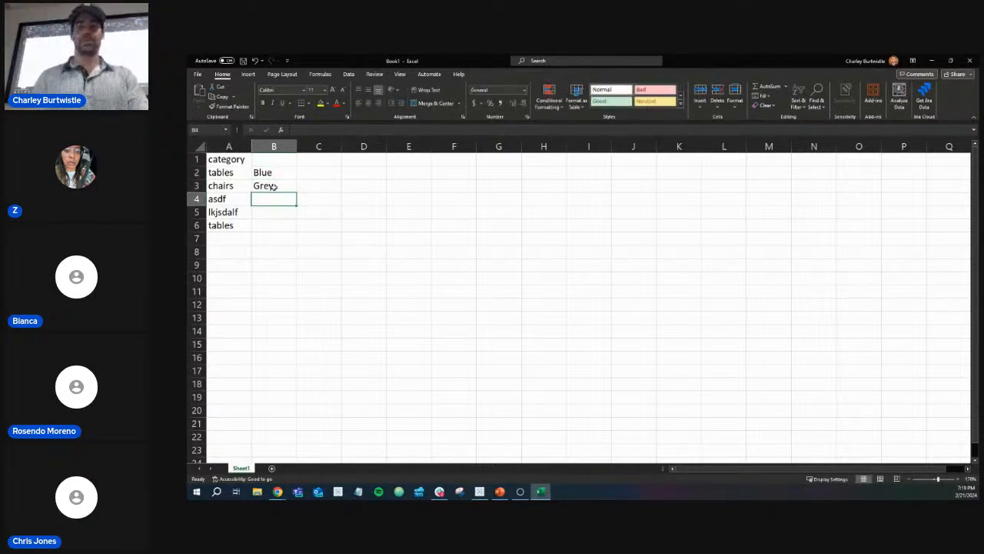
pyautogui.write('Grey')
pyautogui.press('Return')
pyautogui.write('Grey')
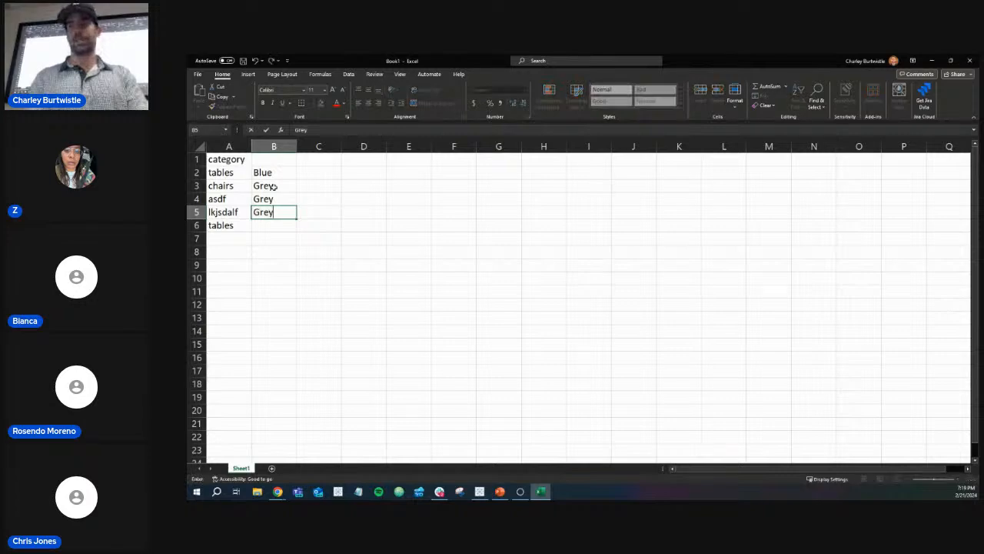
pyautogui.press('Return')
pyautogui.write('Blue')
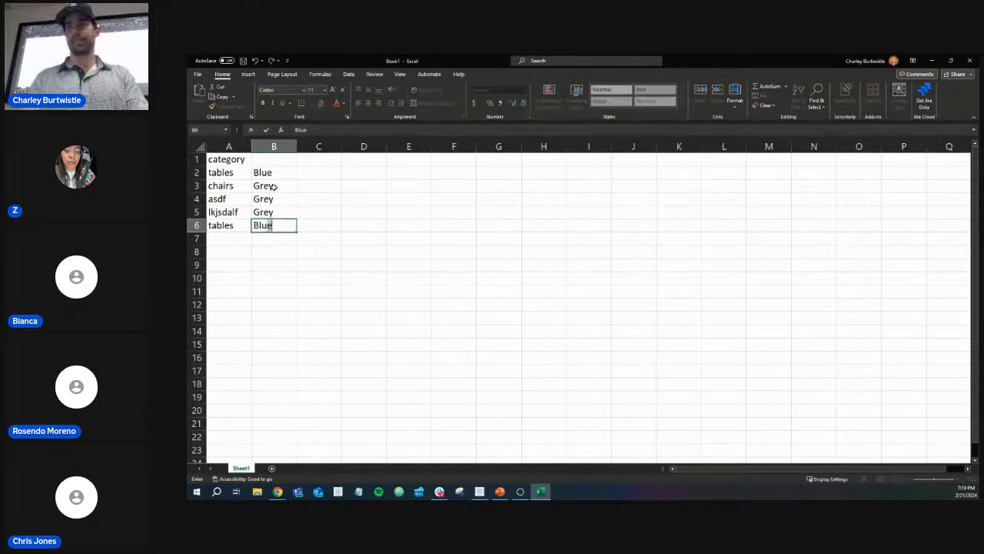
pyautogui.click(274, 162)
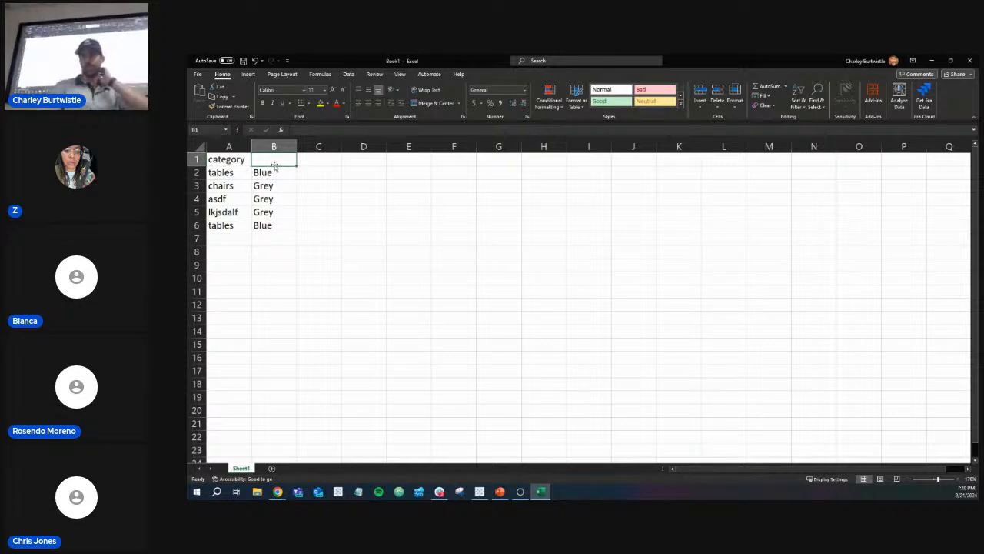
pyautogui.moveTo(276, 172); pyautogui.dragTo(274, 226)
pyautogui.moveTo(227, 172); pyautogui.dragTo(233, 225)
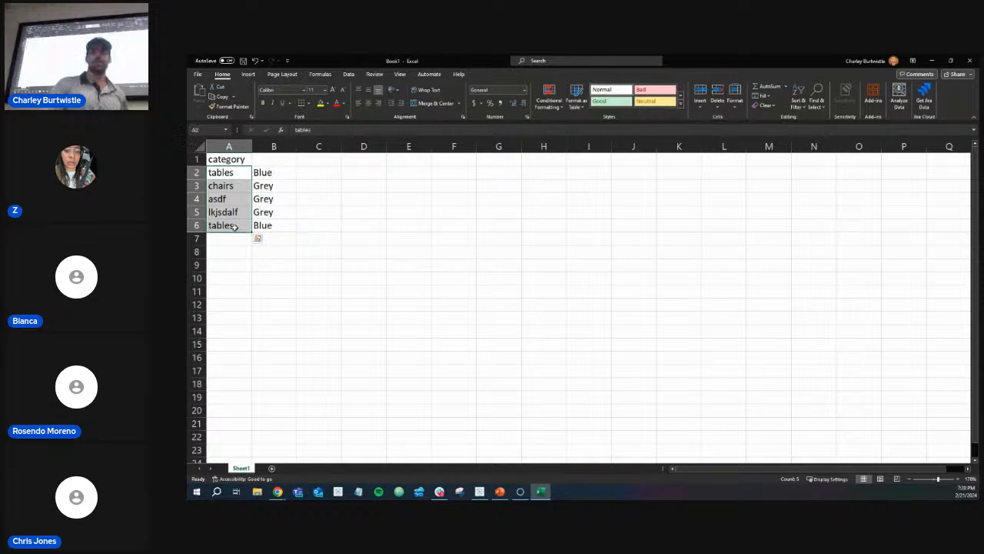
# - Switch to Tableau, discard the open empty calculation, and list Sales by Sub-Category on a new worksheet
pyautogui.click(479, 492)
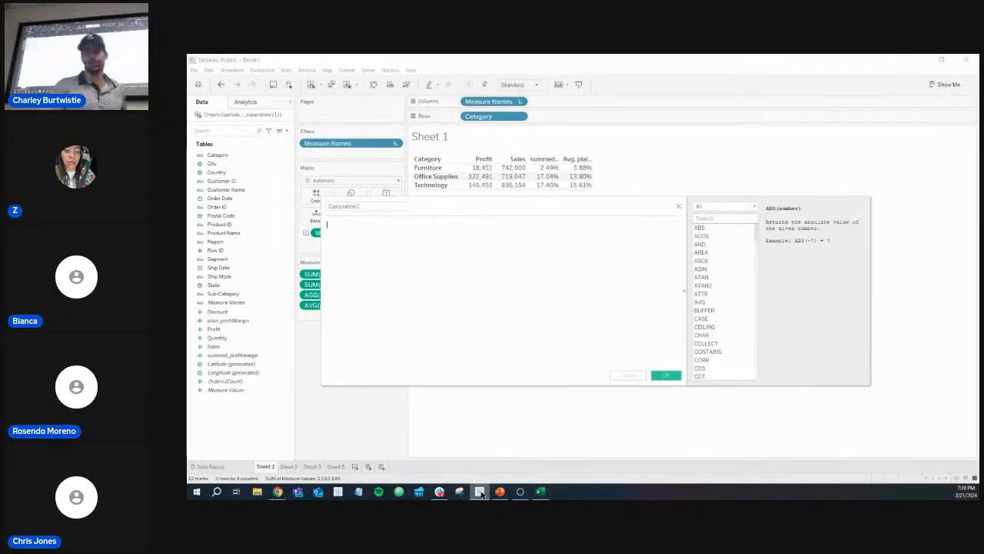
pyautogui.click(678, 207)
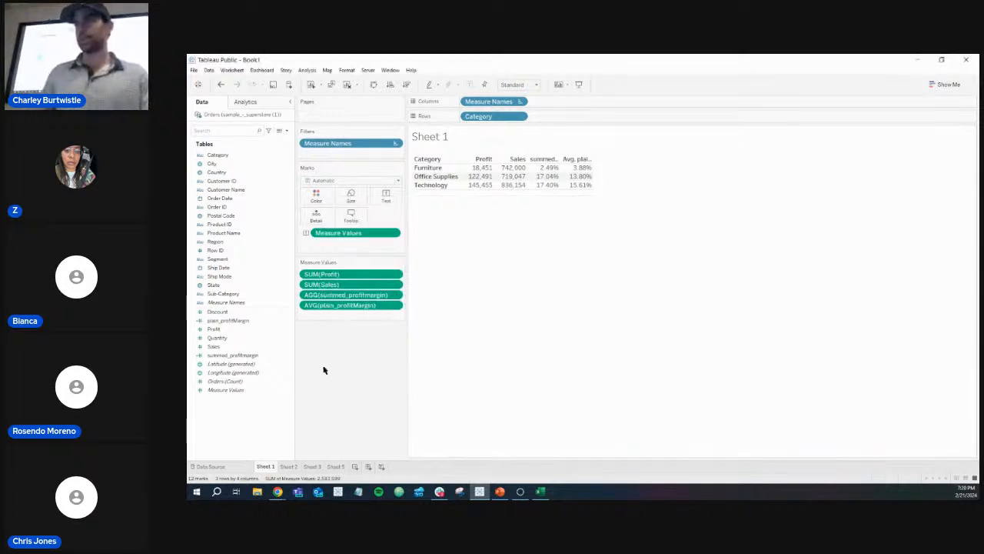
pyautogui.click(355, 466)
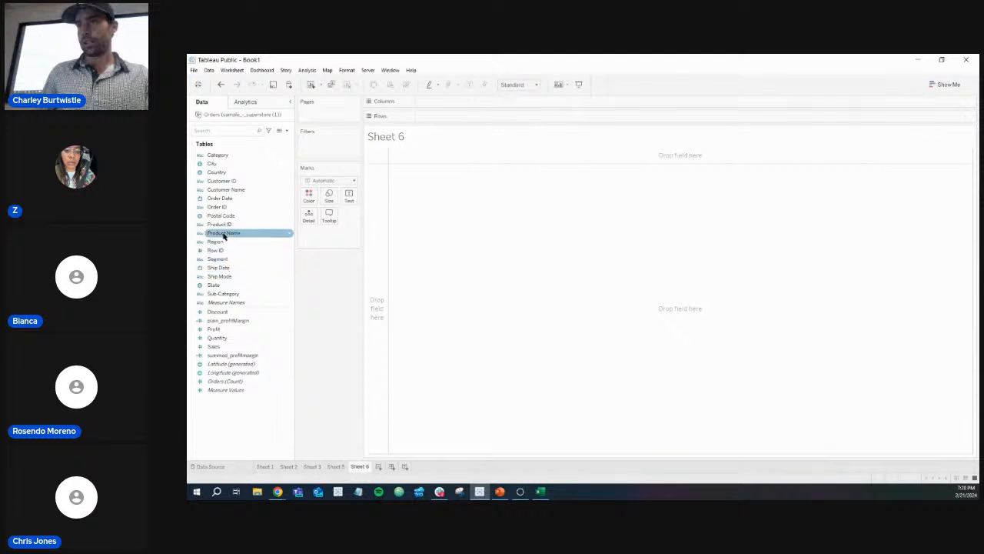
pyautogui.doubleClick(231, 293)
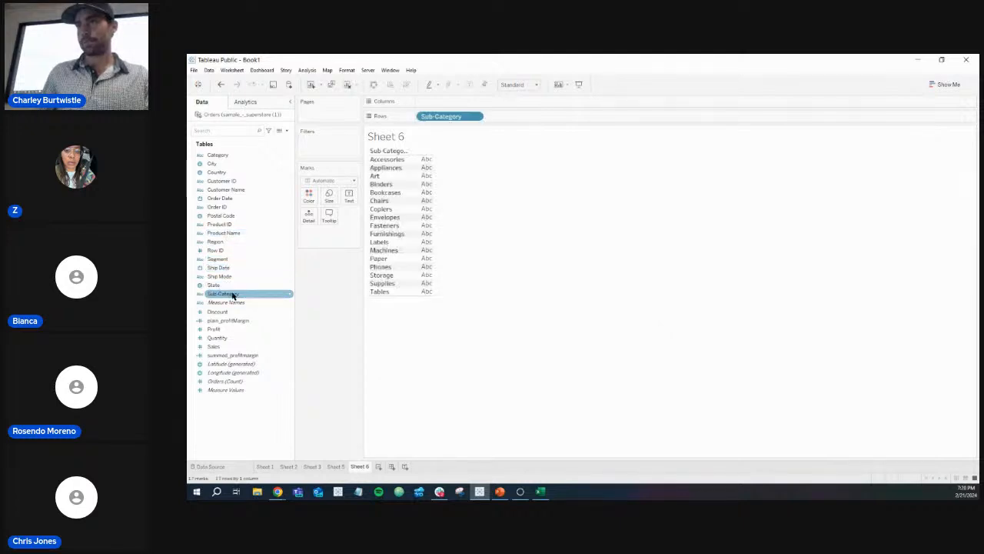
pyautogui.doubleClick(229, 350)
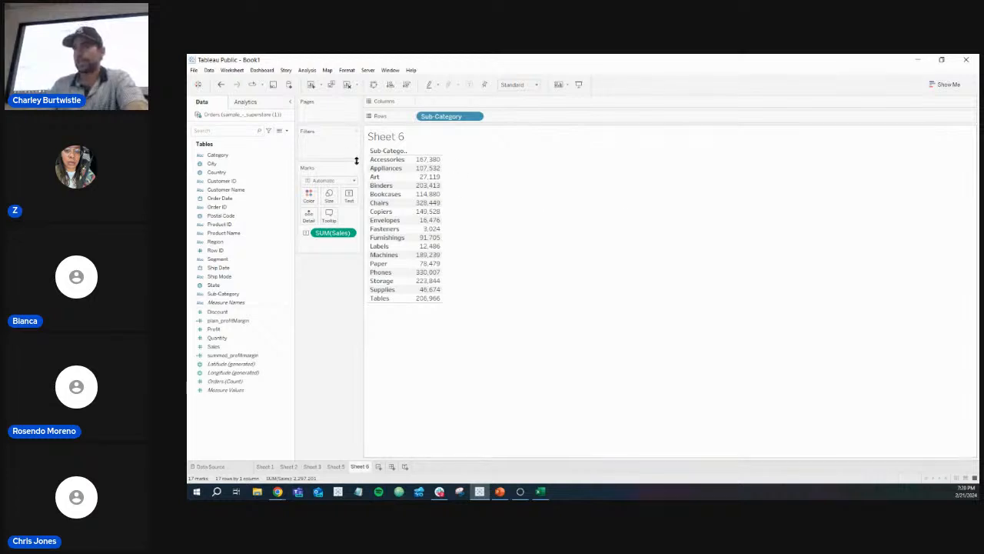
# - Try the Bar mark type for the sales values and revert it to Automatic
pyautogui.click(353, 182)
pyautogui.click(341, 196)
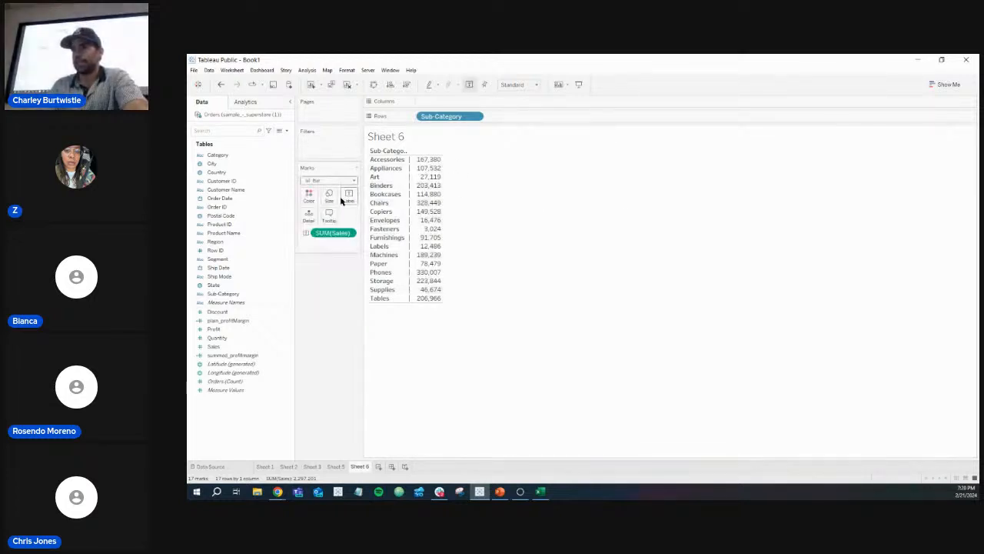
pyautogui.click(344, 182)
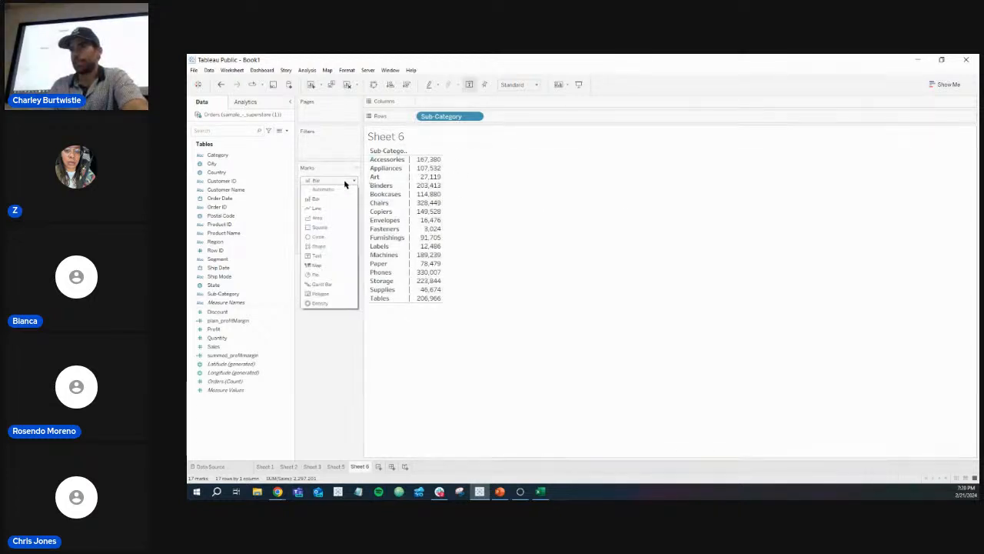
pyautogui.click(338, 189)
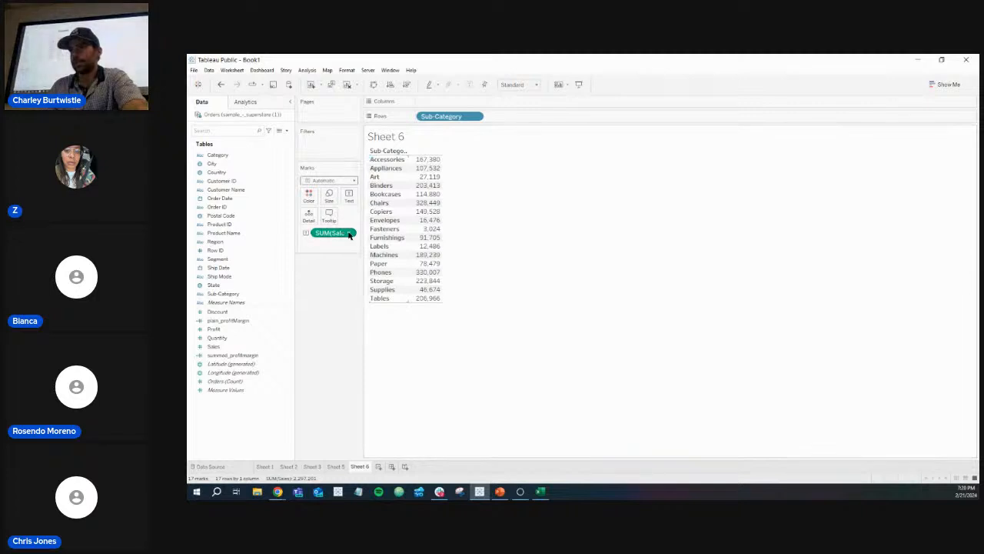
# - Move SUM(Sales) to the columns to make a horizontal bar chart by Sub-Category
pyautogui.moveTo(348, 234); pyautogui.dragTo(450, 108)
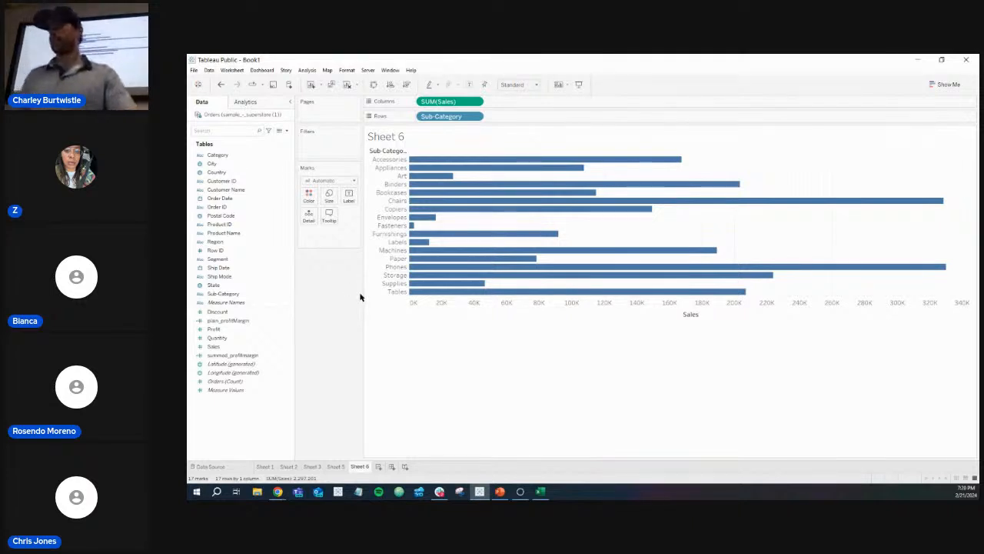
pyautogui.moveTo(452, 206)
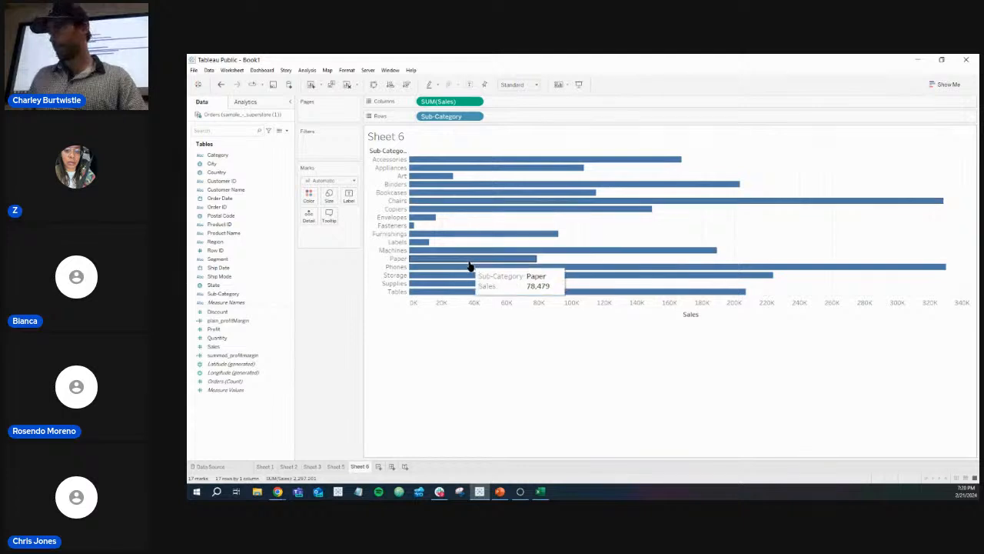
pyautogui.moveTo(472, 277)
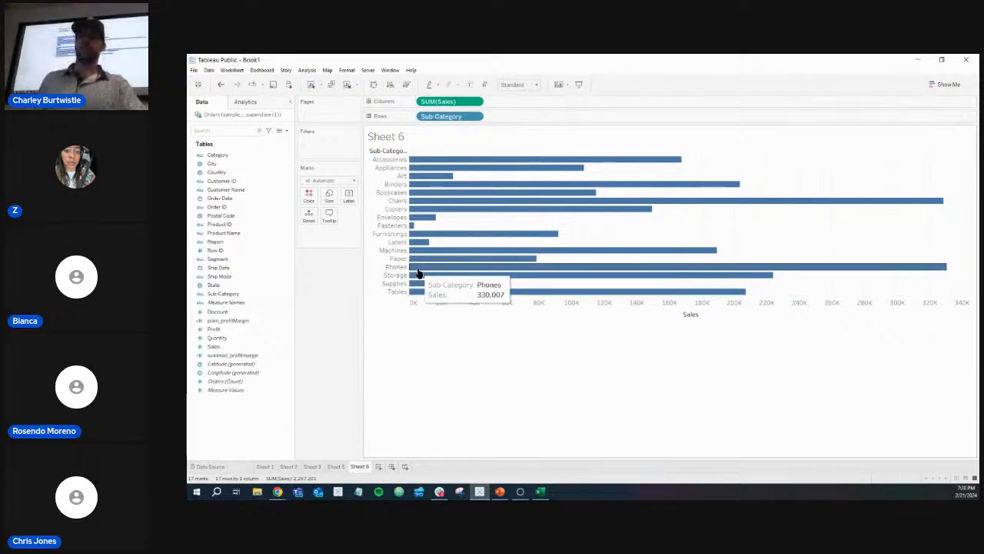
# - Create a calculated field whose formula starts with the condition IF [Sub-Category] == 'Phones', moving the editor off the chart
pyautogui.click(287, 130)
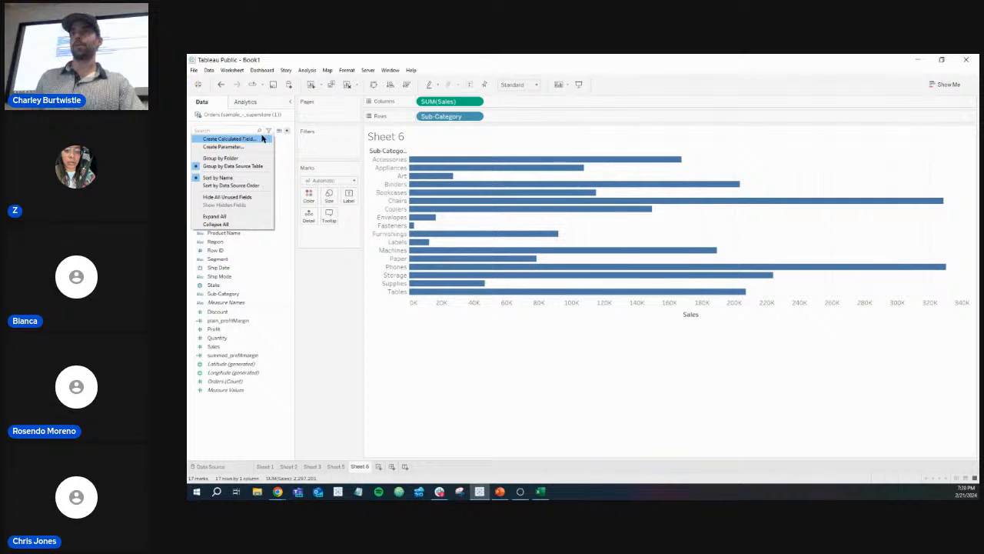
pyautogui.click(229, 138)
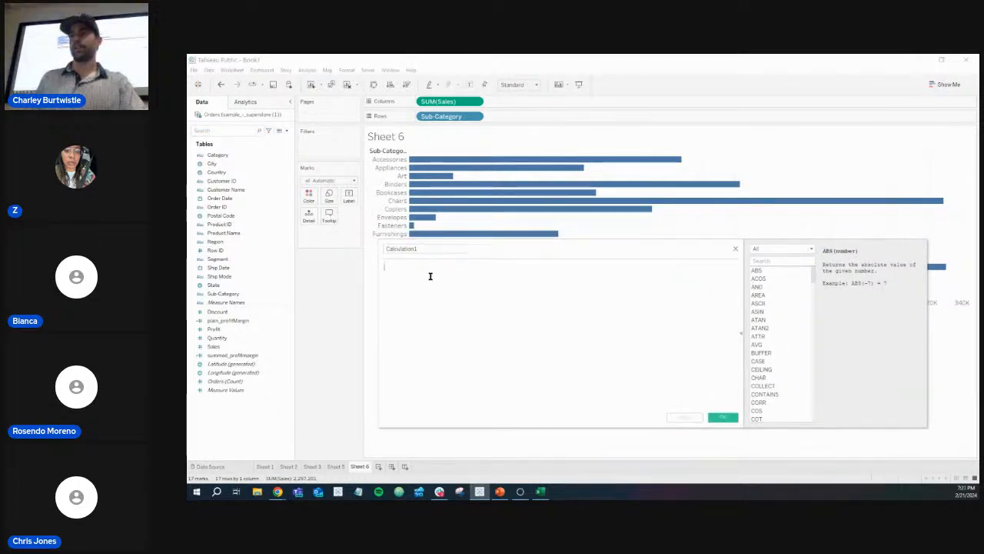
pyautogui.write('if')
pyautogui.click(430, 276)
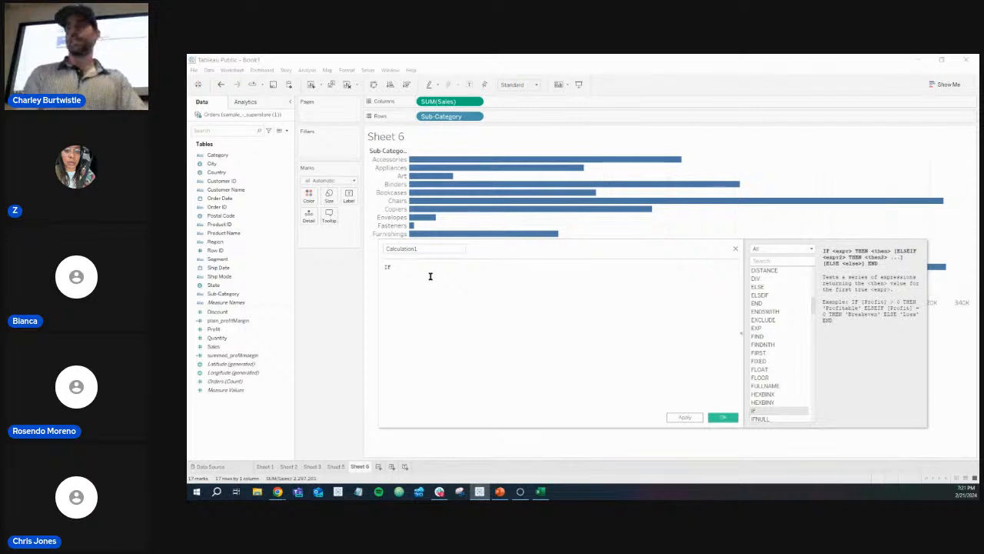
pyautogui.write('[Sub-Category]')
pyautogui.press('Return')
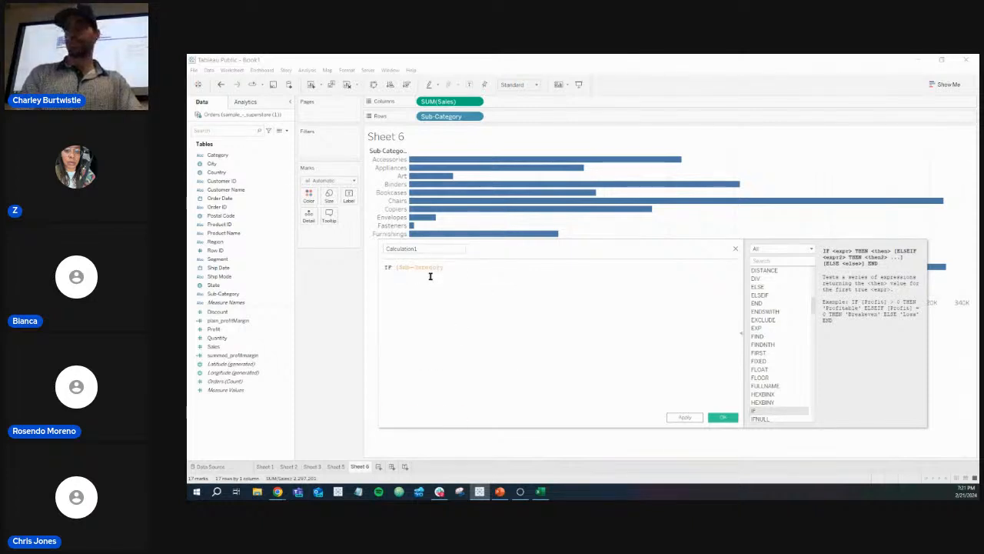
pyautogui.scroll(4, 430, 276)
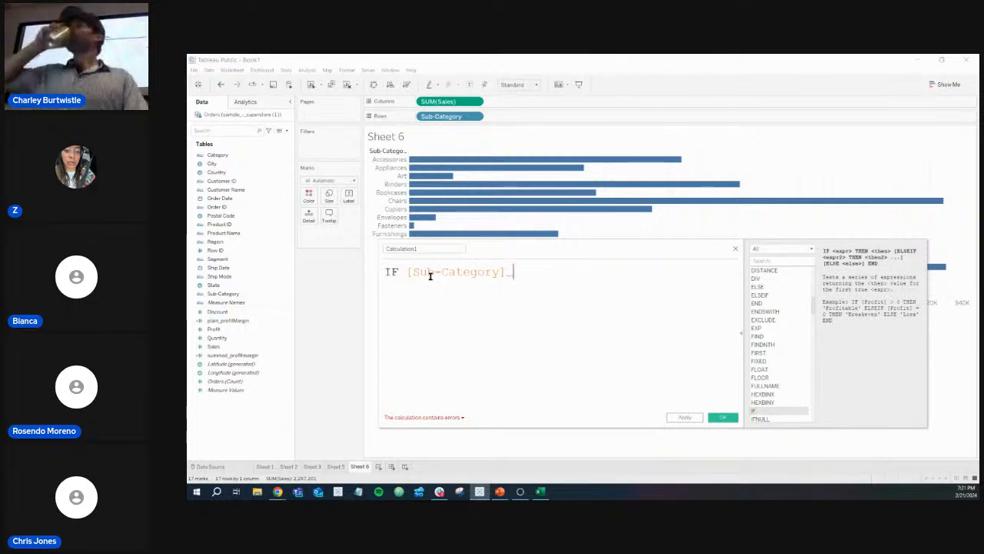
pyautogui.write('==')
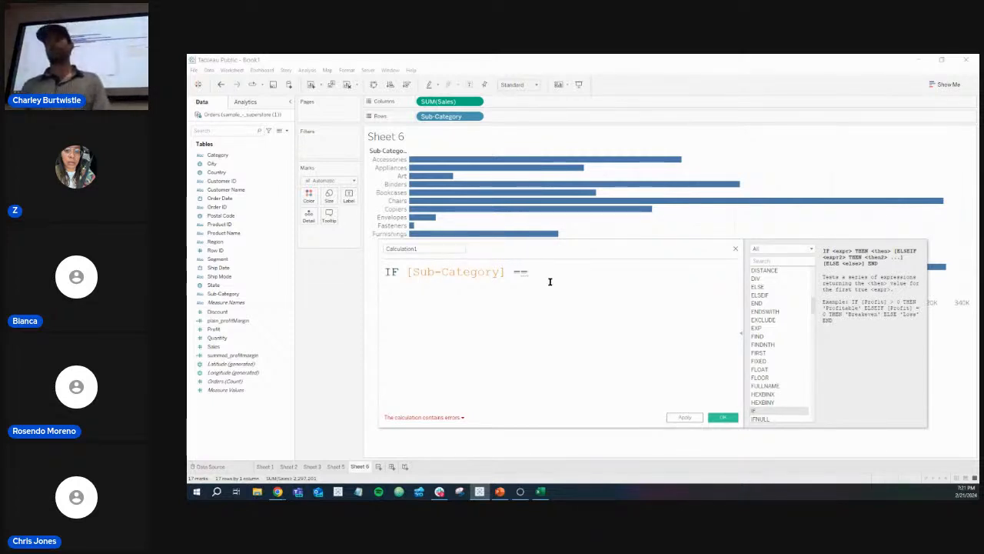
pyautogui.write("'")
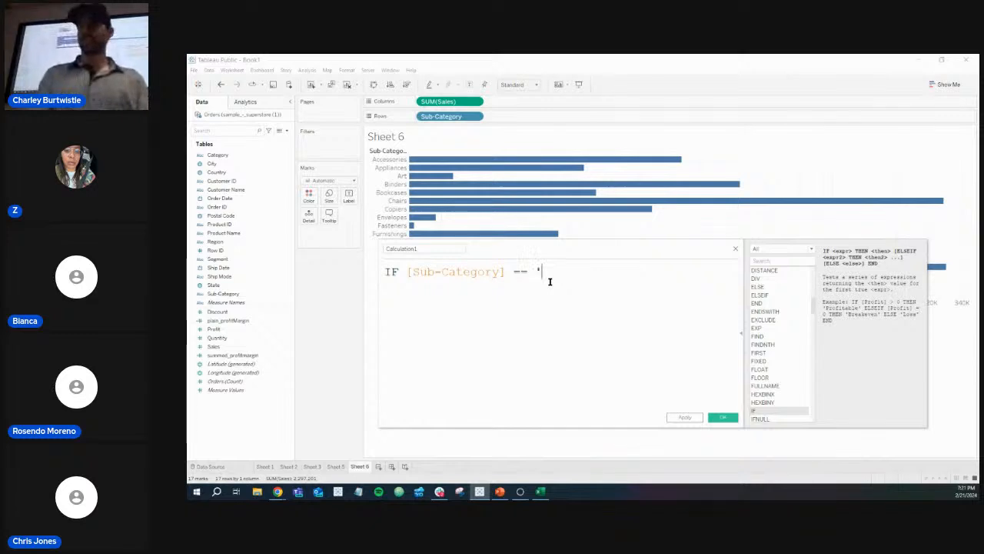
pyautogui.moveTo(542, 246); pyautogui.dragTo(504, 222)
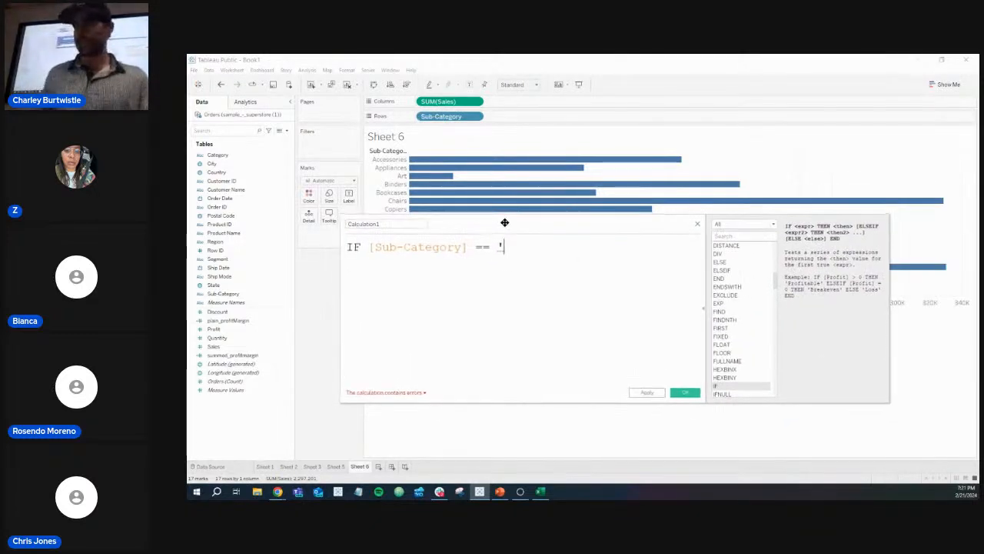
pyautogui.write('Phones')
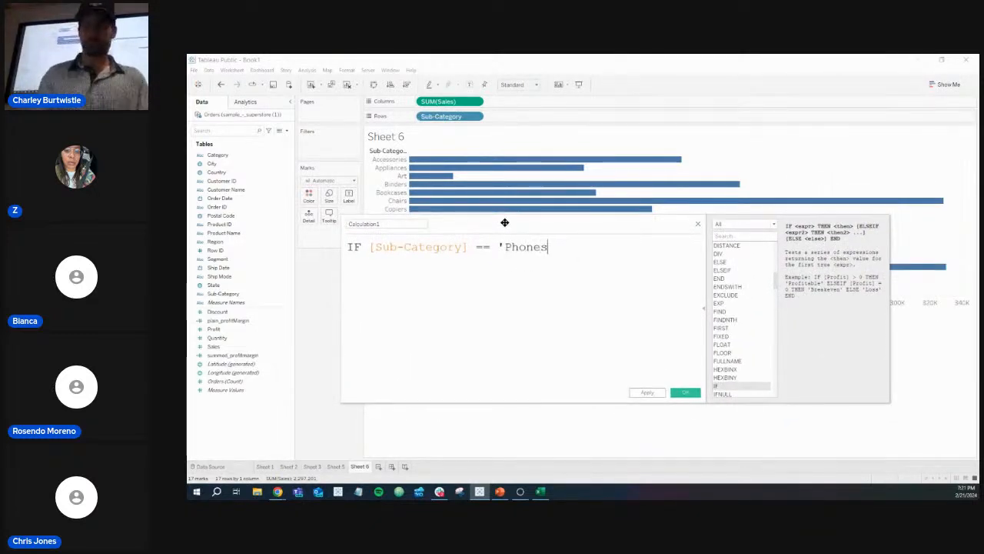
pyautogui.write("'")
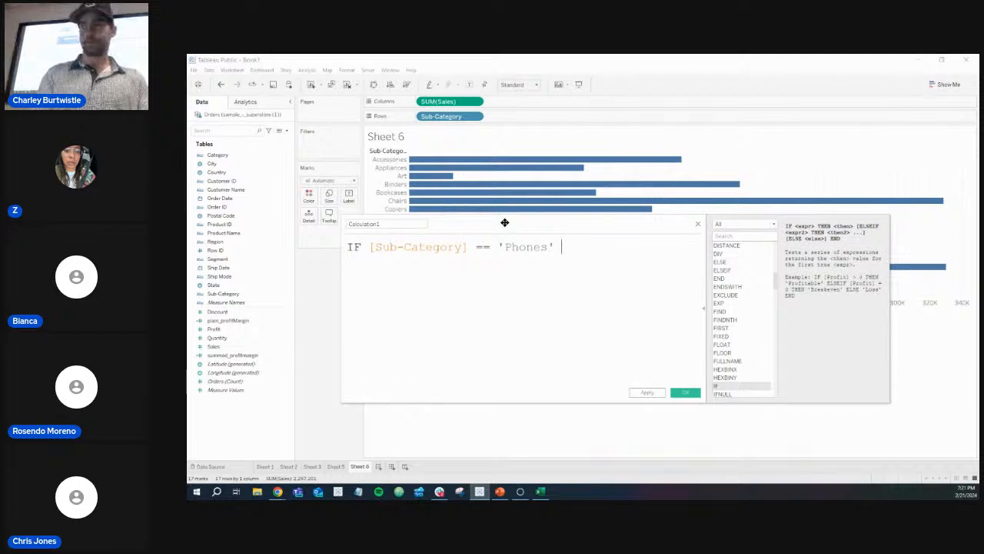
# - Complete the formula with THEN 'Blue' ELSE 'Grey' END
pyautogui.write(' THEN')
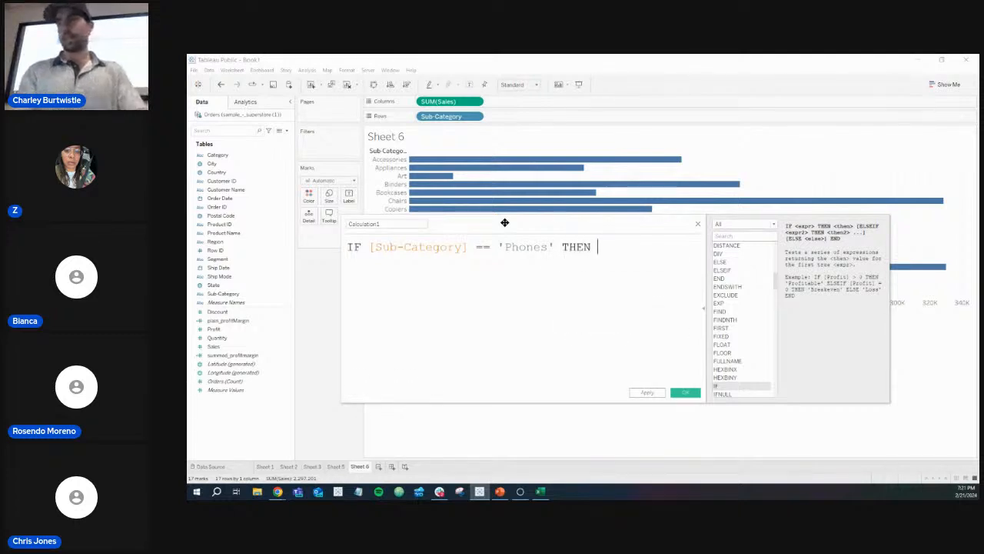
pyautogui.write(" 'Blue")
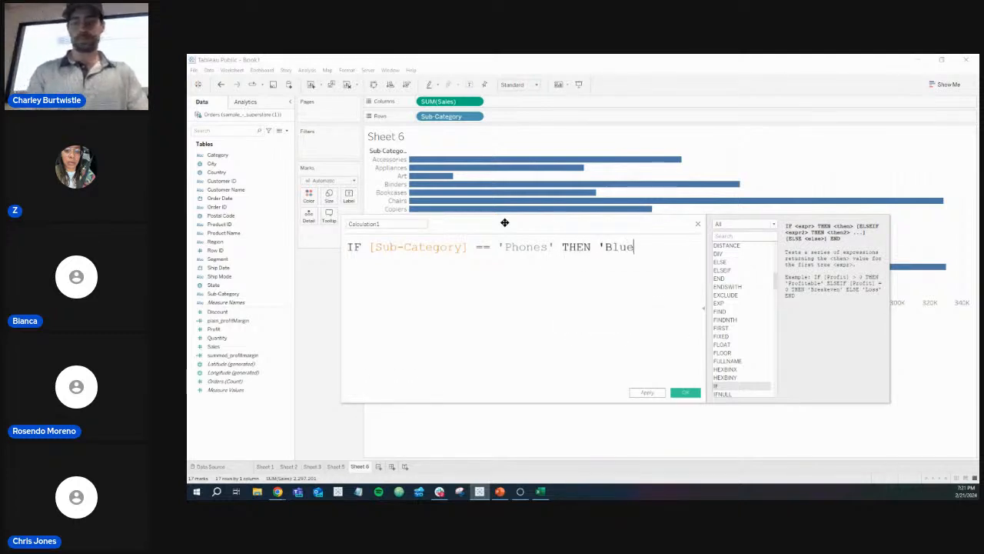
pyautogui.write("' ELSE ")
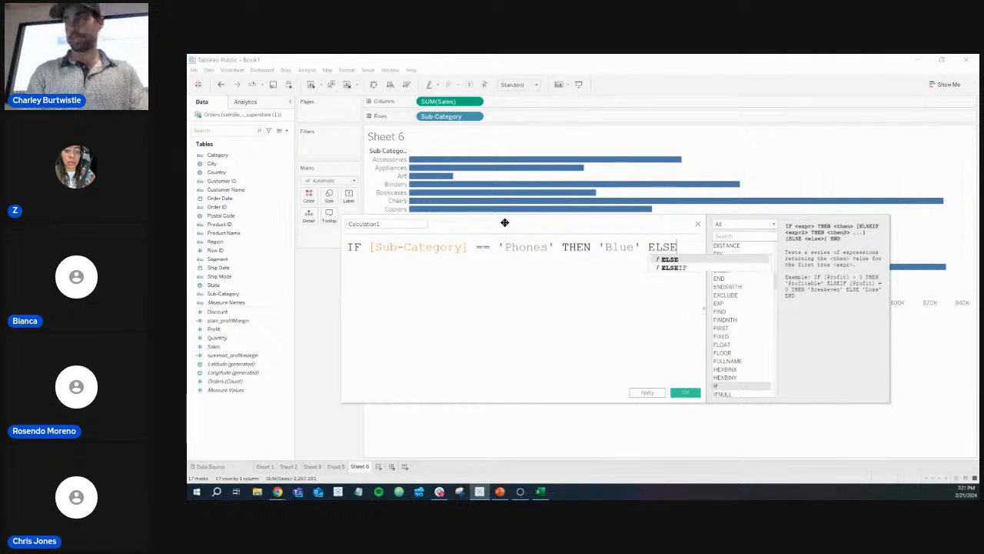
pyautogui.write("'G")
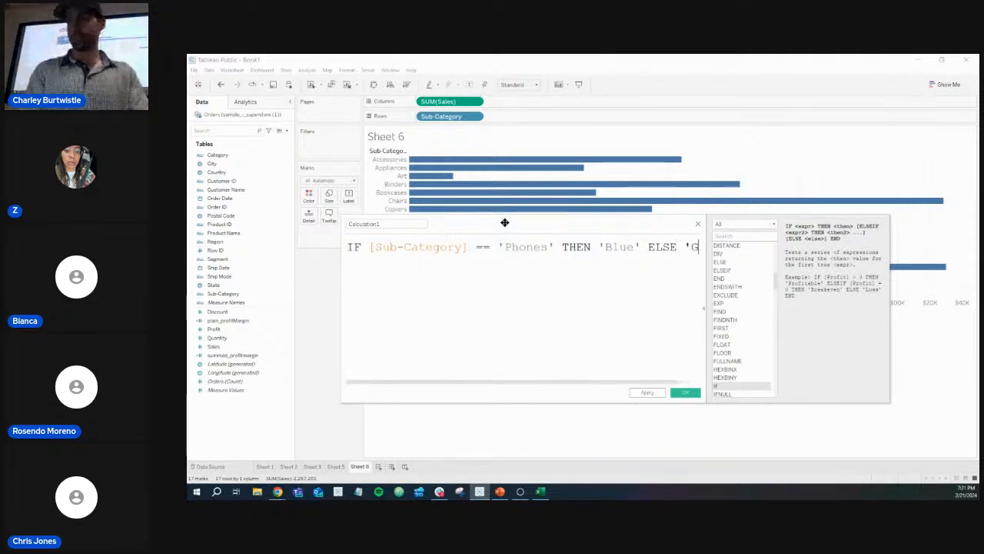
pyautogui.write("rey'")
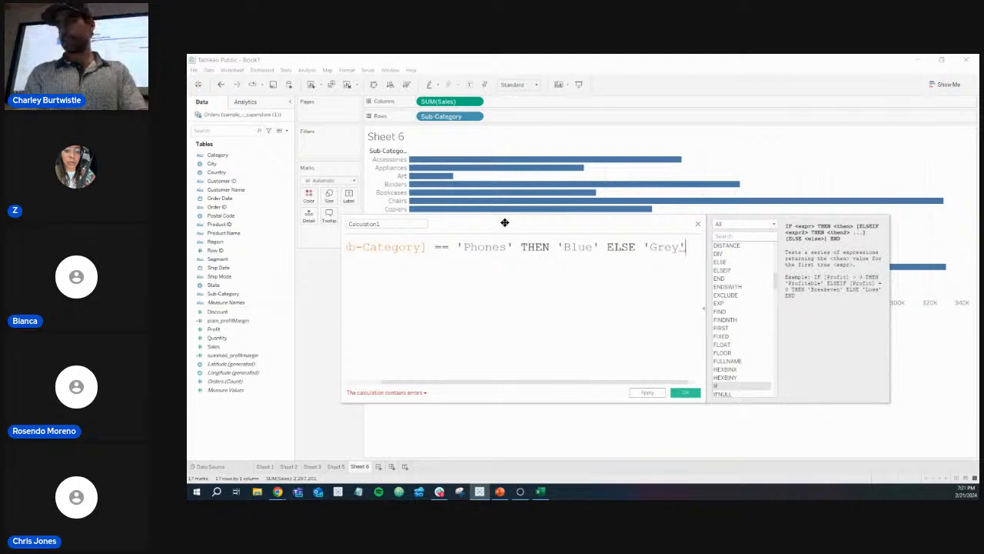
pyautogui.write(' END')
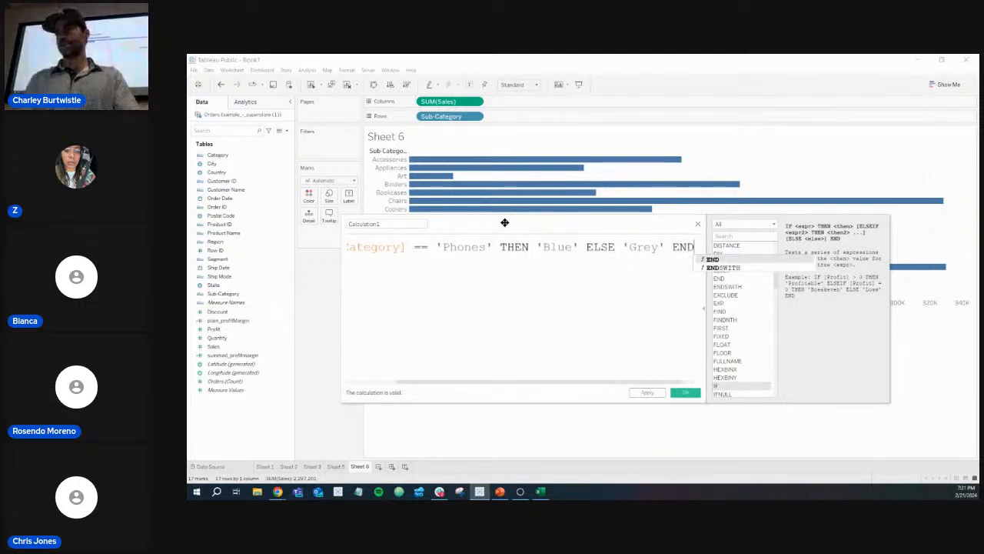
# - Remove END from the formula to inspect the calculation error, and put END back
pyautogui.press('BackSpace')
pyautogui.press('BackSpace')
pyautogui.press('BackSpace')
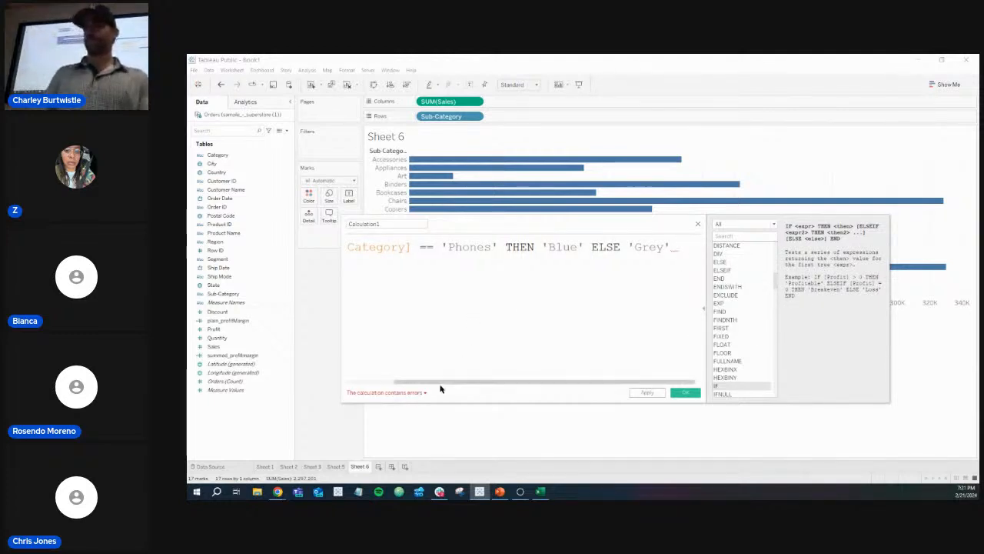
pyautogui.click(415, 396)
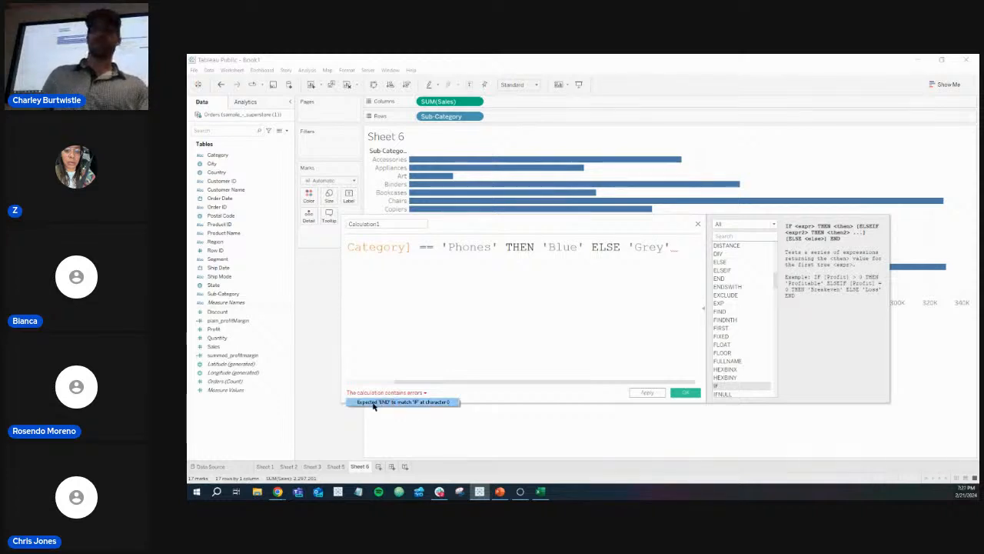
pyautogui.click(684, 247)
pyautogui.write('END')
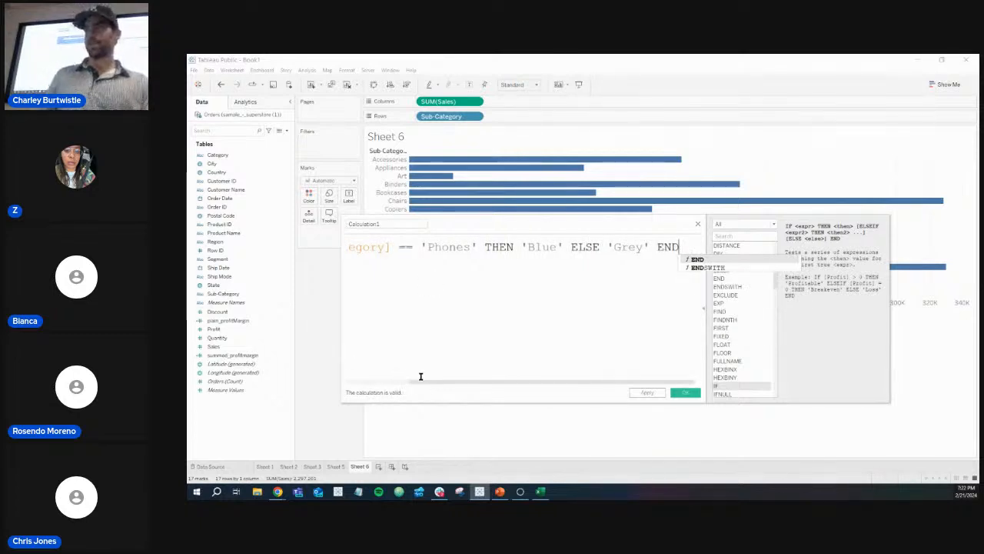
# - Name the calculated field subcategoryColor and save it
pyautogui.moveTo(419, 380); pyautogui.dragTo(343, 375)
pyautogui.click(393, 222)
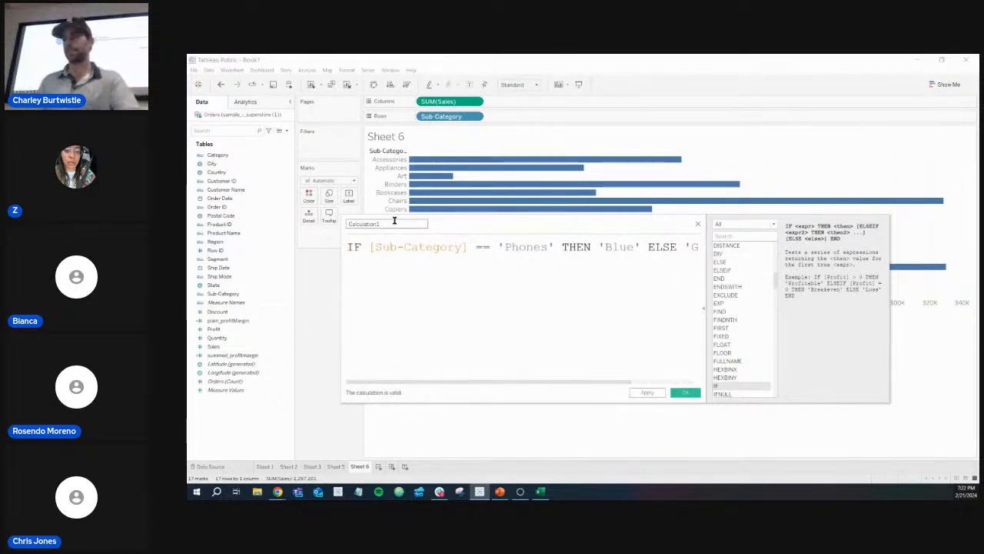
pyautogui.doubleClick(394, 223)
pyautogui.write('sub')
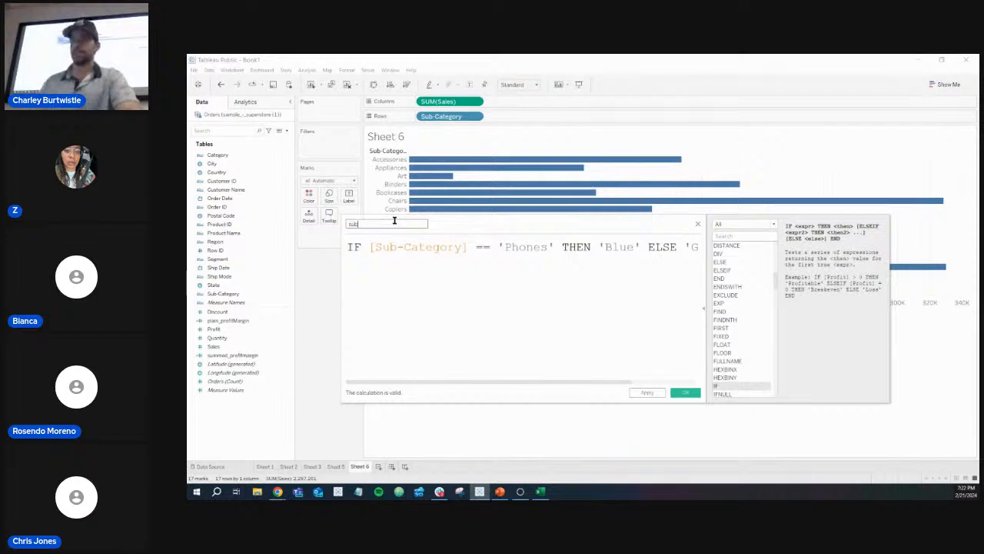
pyautogui.write('categ')
pyautogui.press('BackSpace')
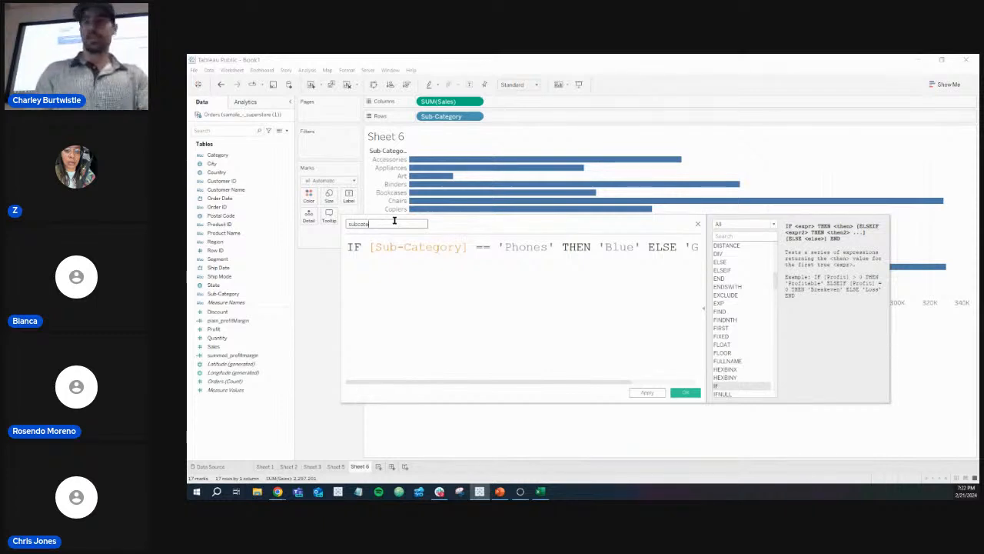
pyautogui.write('goryCo')
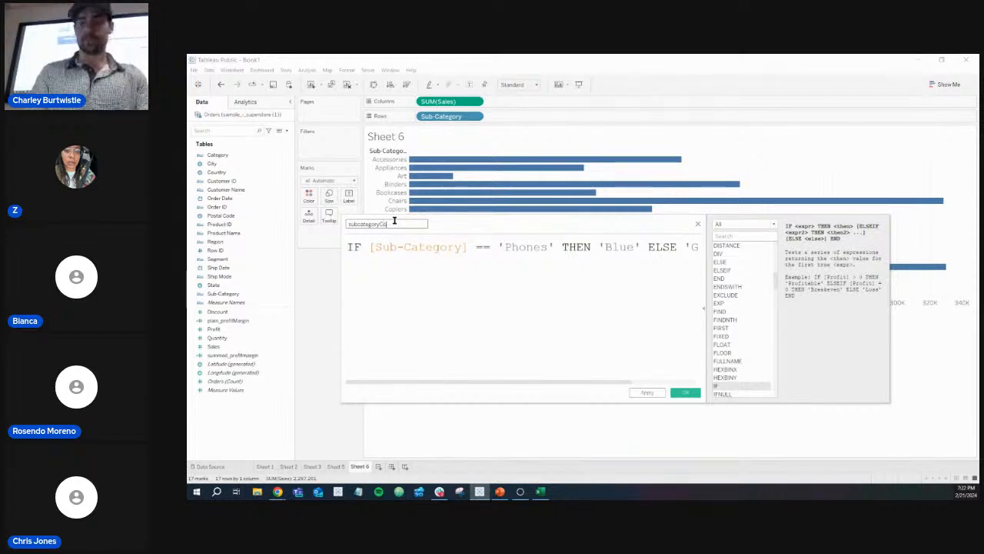
pyautogui.write('lor')
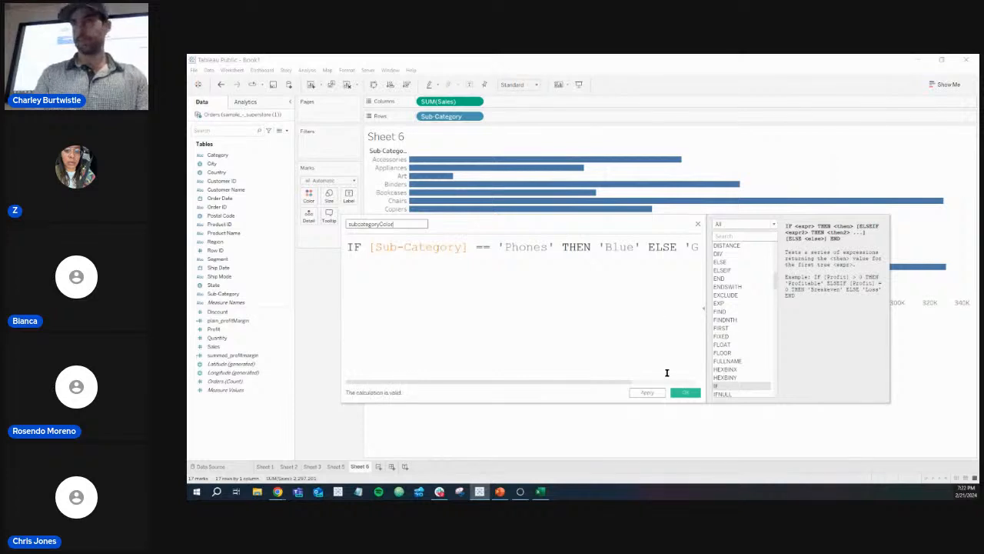
pyautogui.click(682, 393)
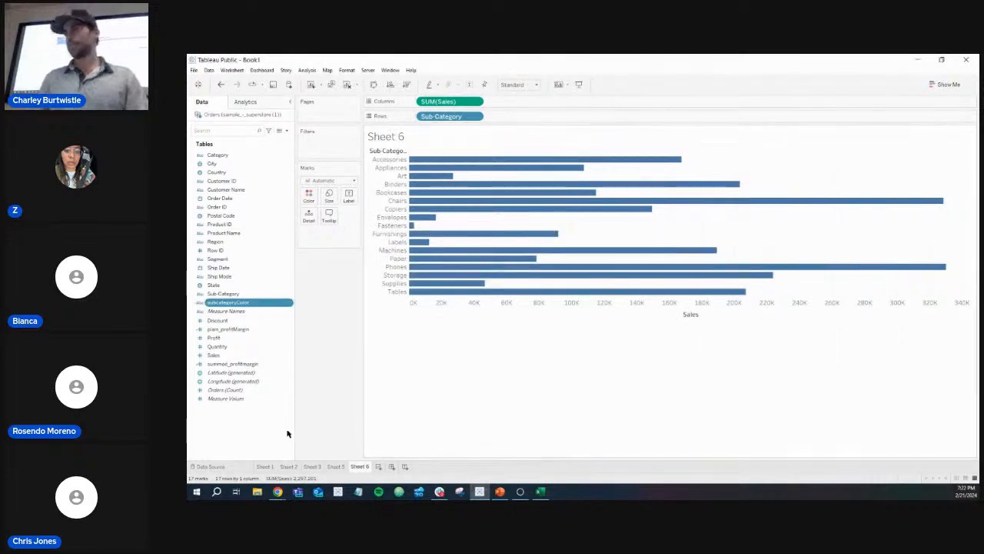
# - On a new worksheet, list all Order ID members with Sub-Category and subcategoryColor as rows to check the assigned colors
pyautogui.click(381, 467)
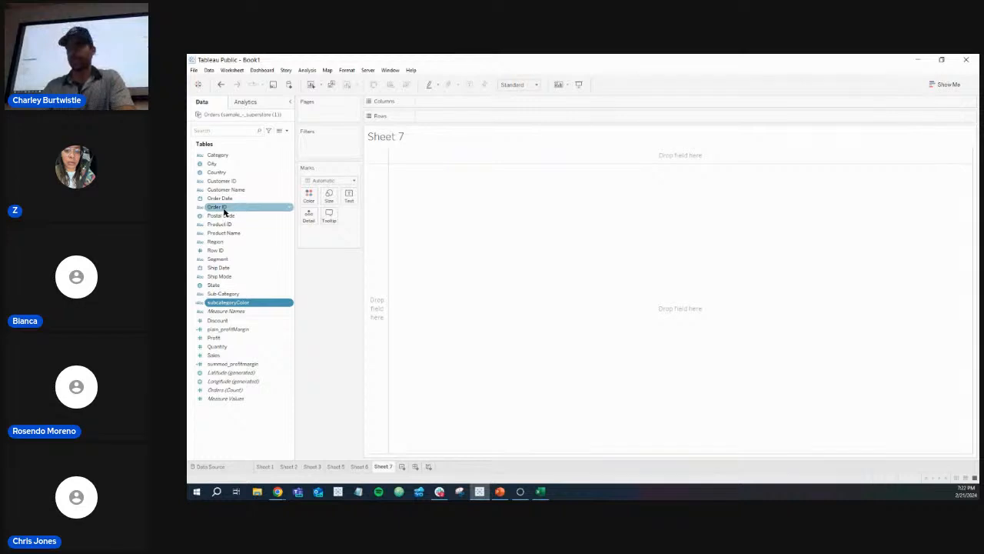
pyautogui.moveTo(223, 208); pyautogui.dragTo(441, 122)
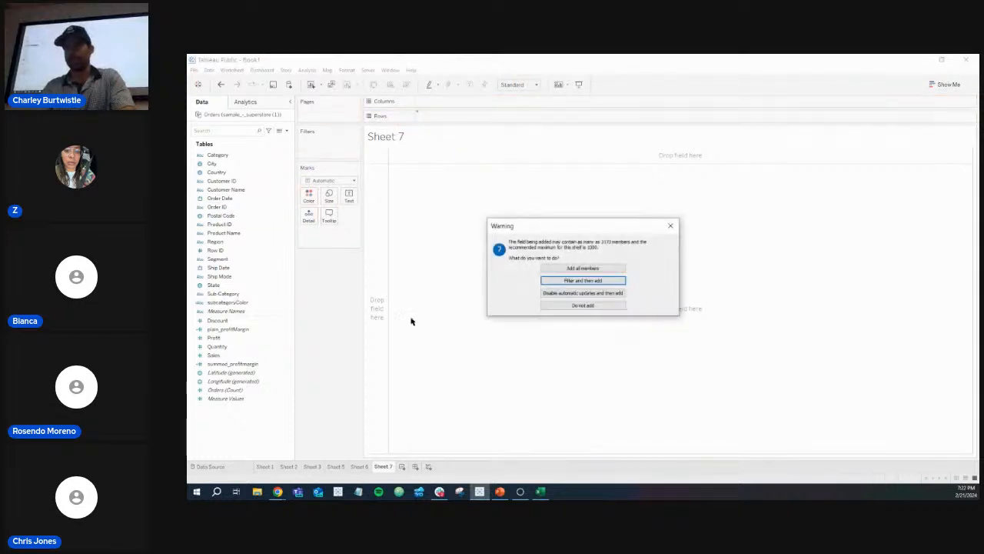
pyautogui.click(591, 267)
pyautogui.moveTo(223, 293); pyautogui.dragTo(523, 122)
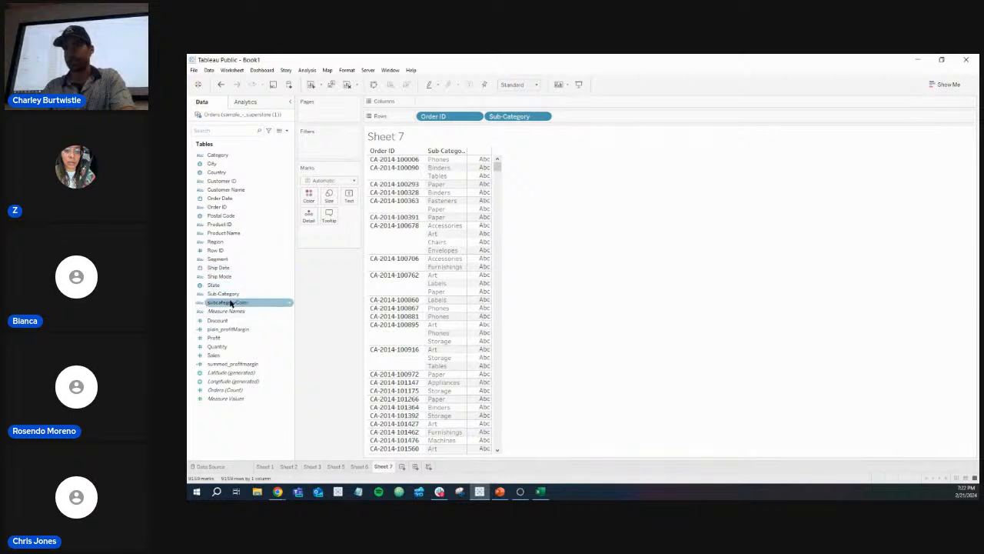
pyautogui.moveTo(230, 302); pyautogui.dragTo(407, 250)
pyautogui.moveTo(624, 137); pyautogui.dragTo(623, 118)
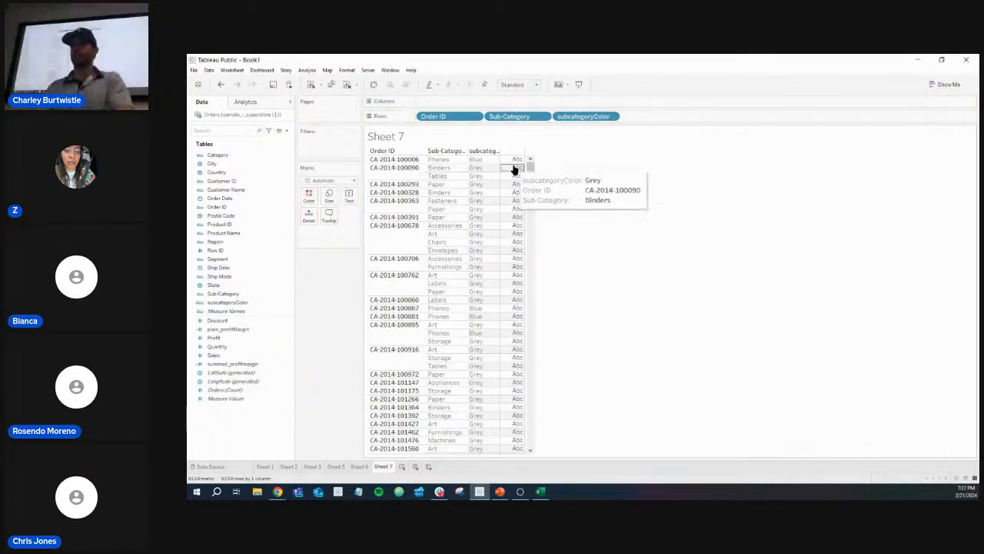
pyautogui.click(475, 159)
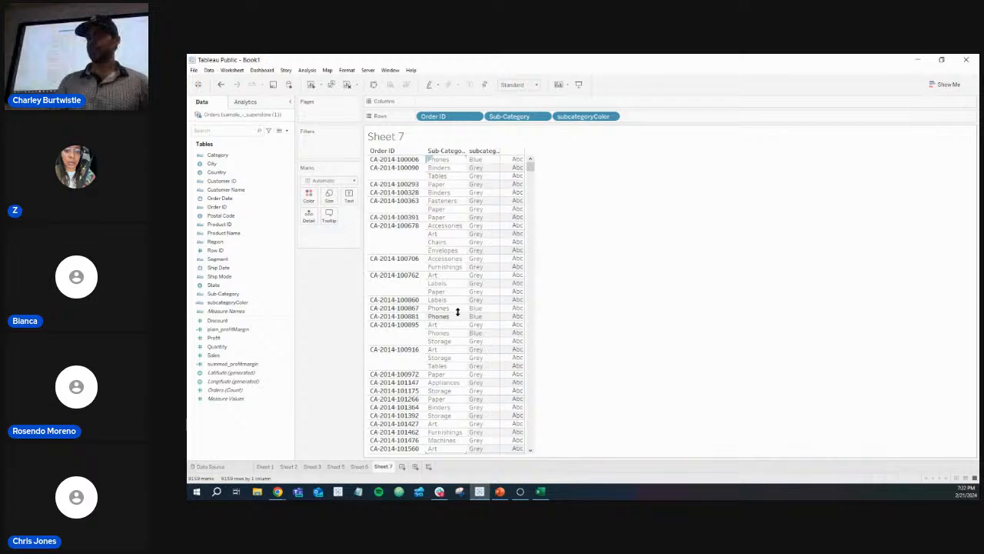
# - Return to Sheet 6 and color the bars by subcategoryColor, after trying and removing Sub-Category as the color
pyautogui.click(359, 466)
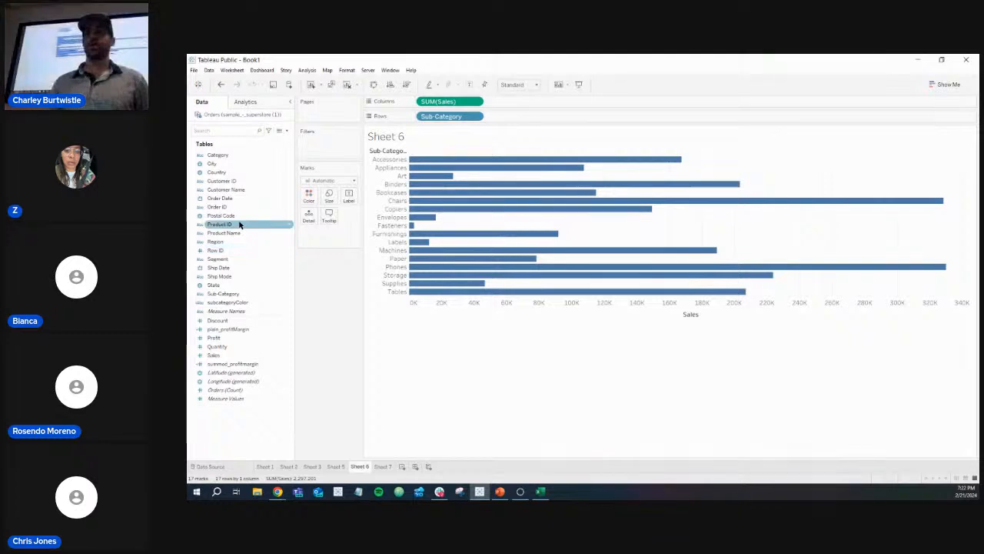
pyautogui.moveTo(226, 293); pyautogui.dragTo(311, 200)
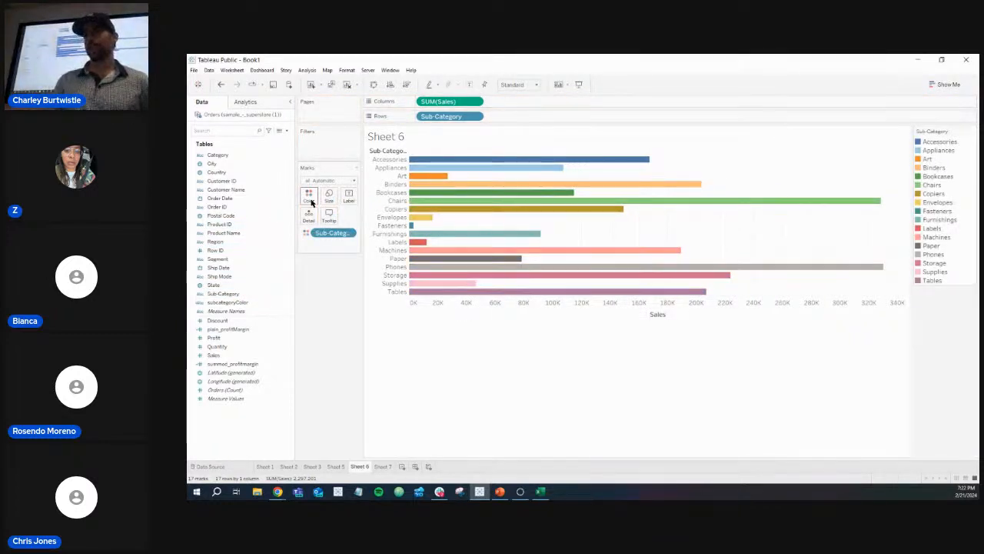
pyautogui.moveTo(326, 236); pyautogui.dragTo(281, 271)
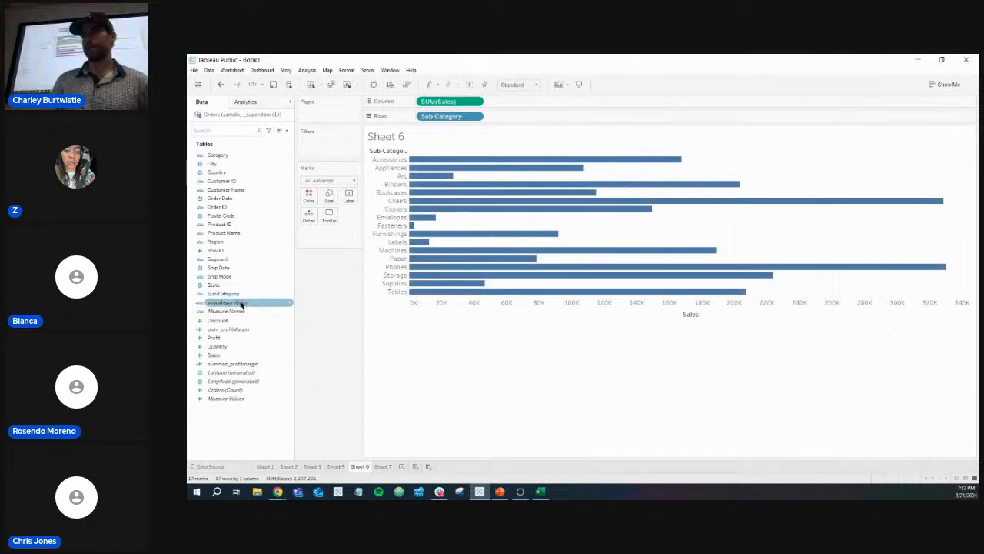
pyautogui.moveTo(246, 301); pyautogui.dragTo(309, 201)
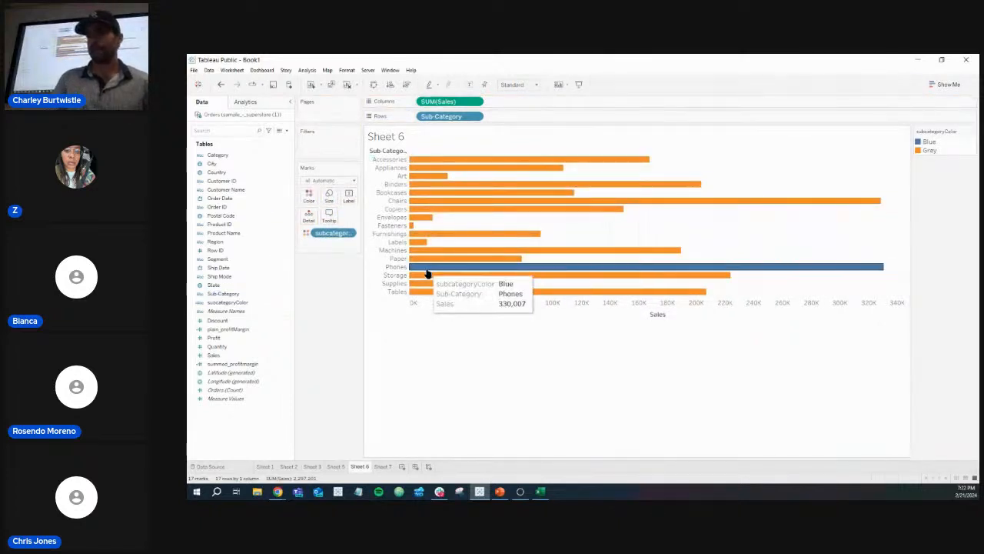
pyautogui.moveTo(425, 290)
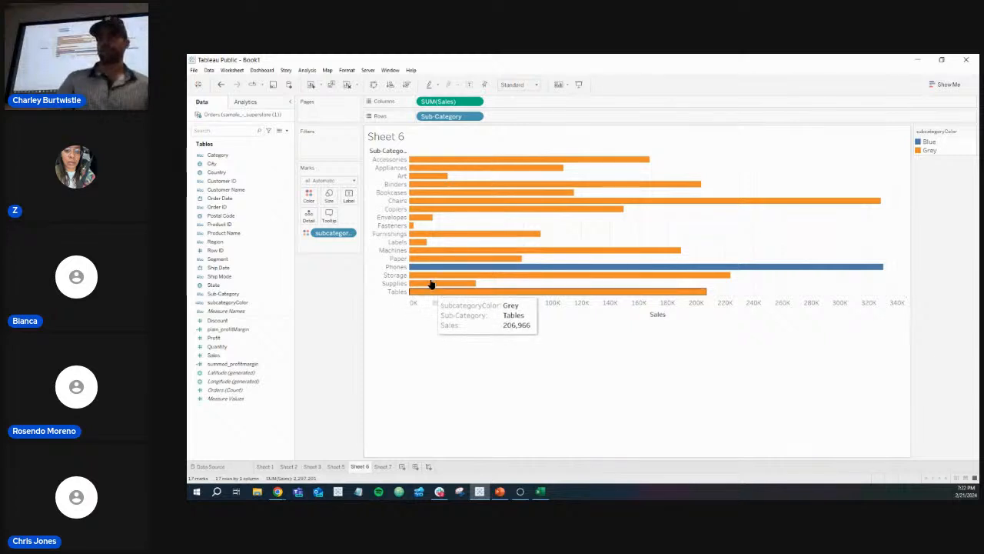
# - Assign the gray palette color to the Grey value of subcategoryColor so only the Phones bar stands out in blue
pyautogui.moveTo(436, 176)
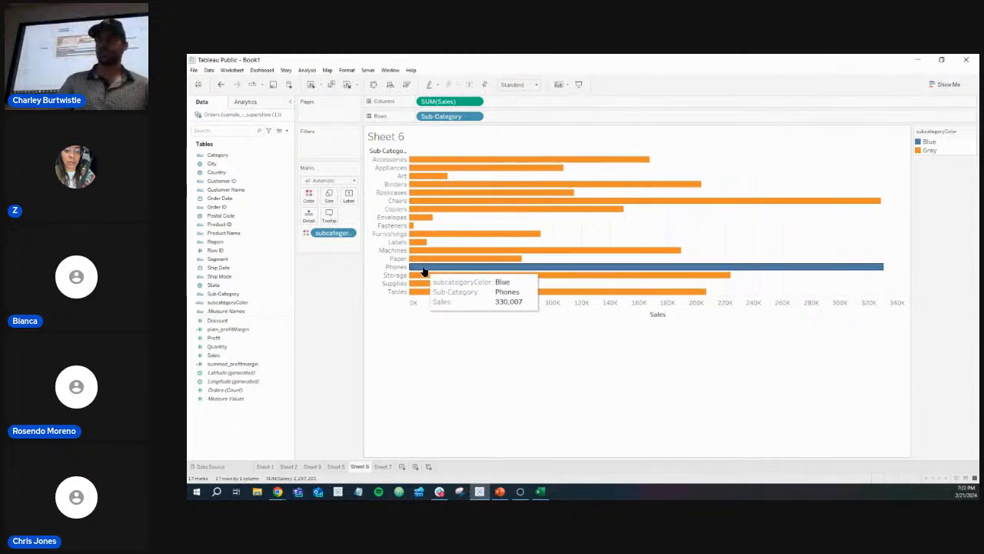
pyautogui.click(308, 197)
pyautogui.click(333, 227)
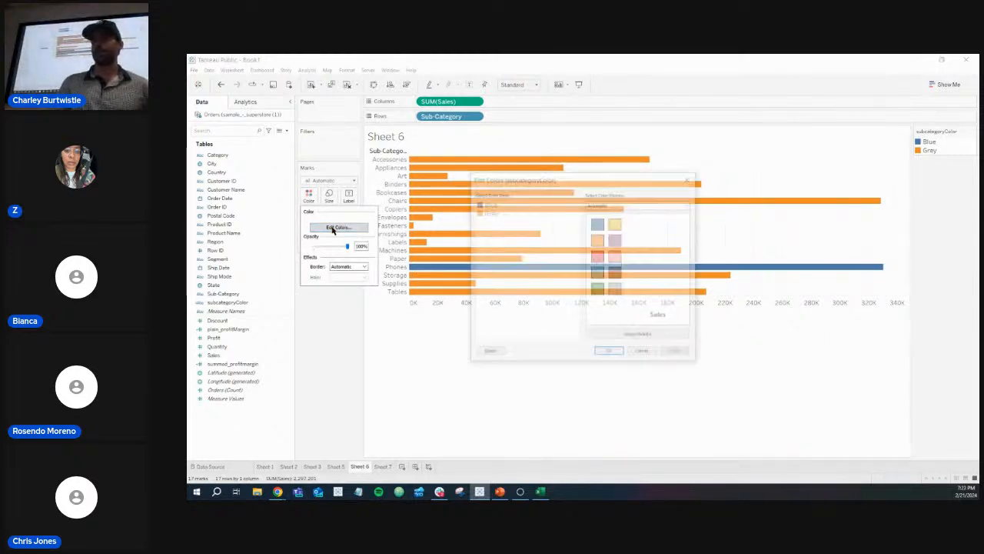
pyautogui.click(489, 212)
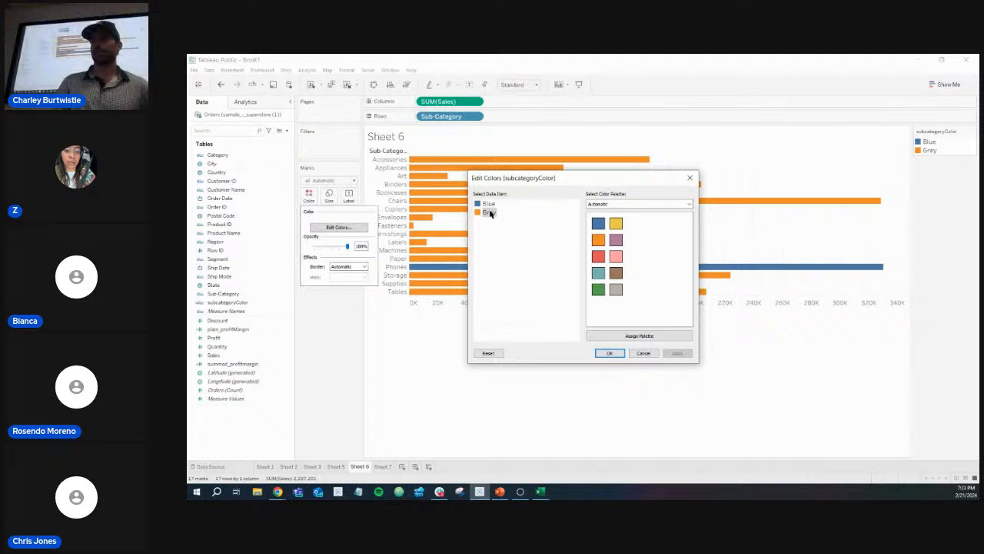
pyautogui.click(615, 287)
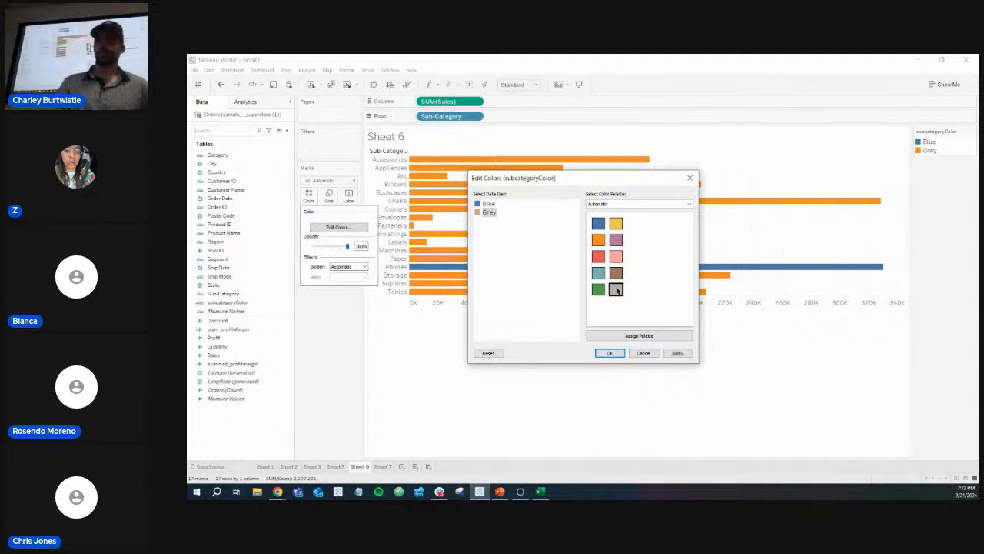
pyautogui.click(611, 354)
pyautogui.moveTo(536, 271)
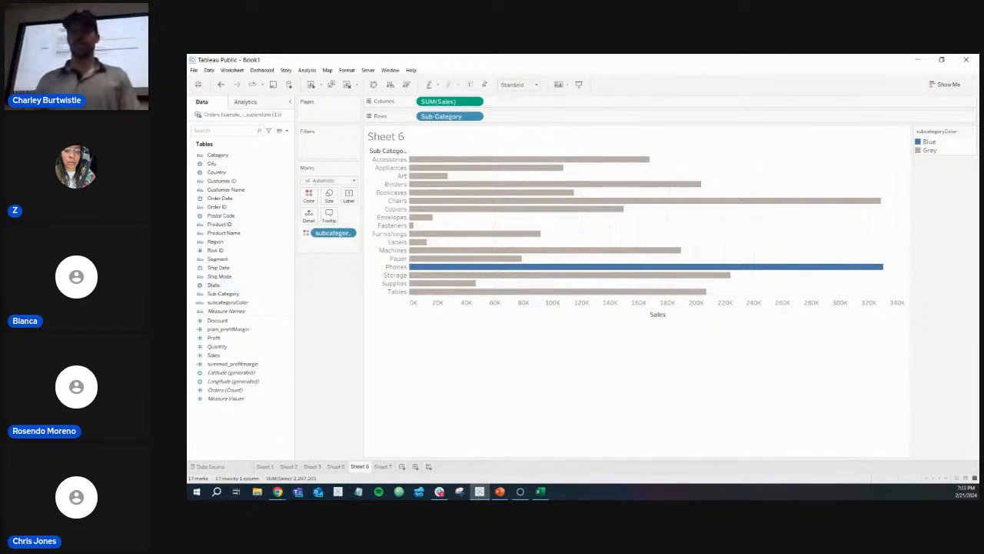
# - Reopen the subcategoryColor formula, hide the function reference, enlarge the editor and its text to review the IF statement, and close it
pyautogui.hotkey('alt', 'Tab')
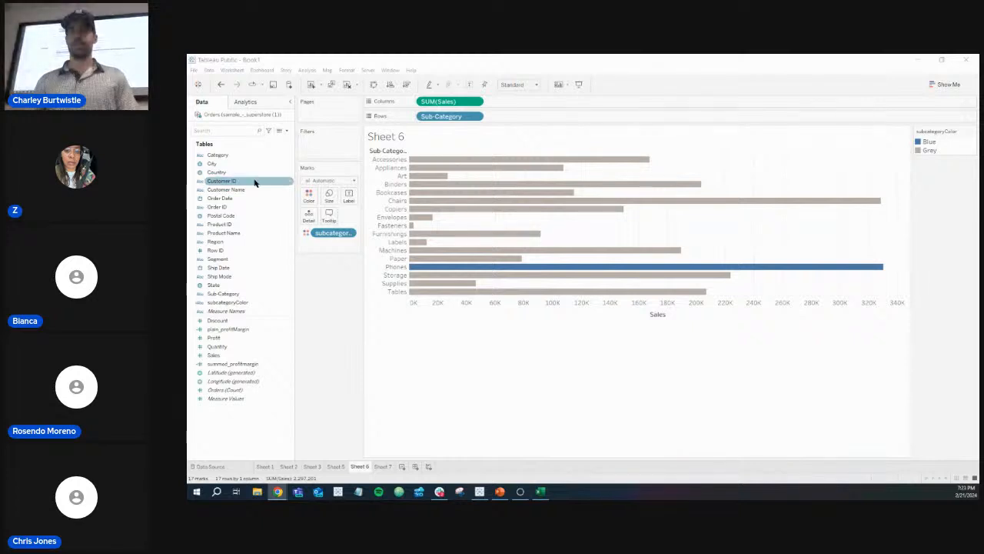
pyautogui.rightClick(287, 304)
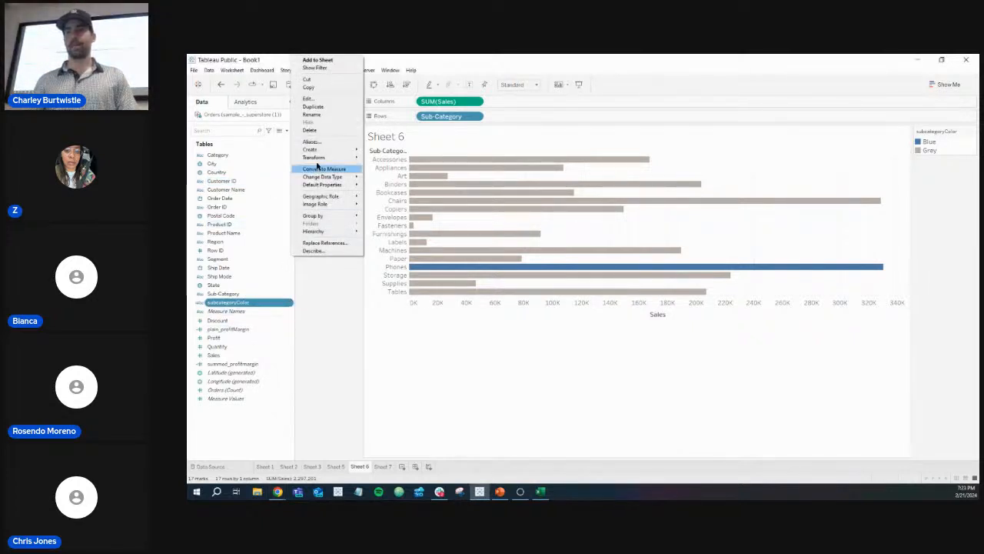
pyautogui.click(325, 103)
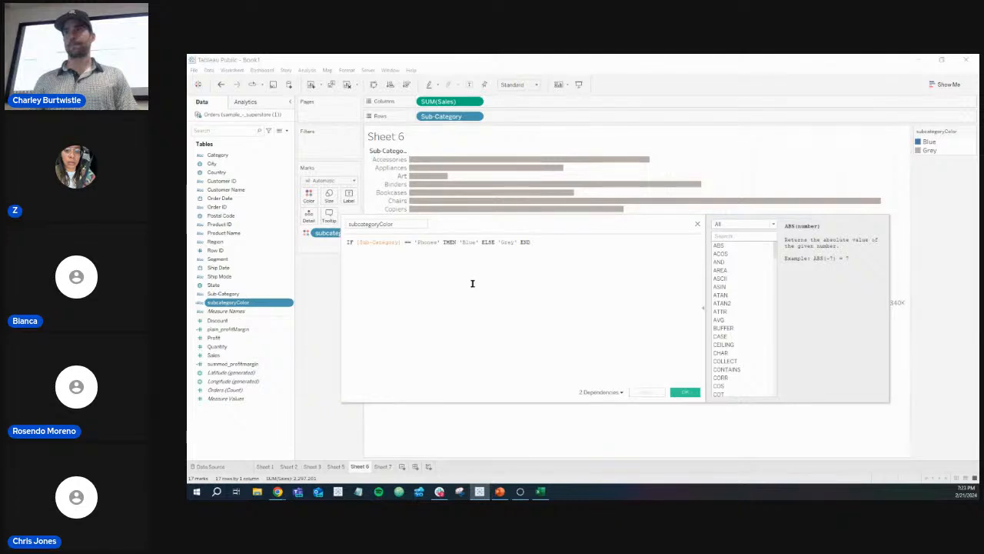
pyautogui.scroll(5, 472, 283)
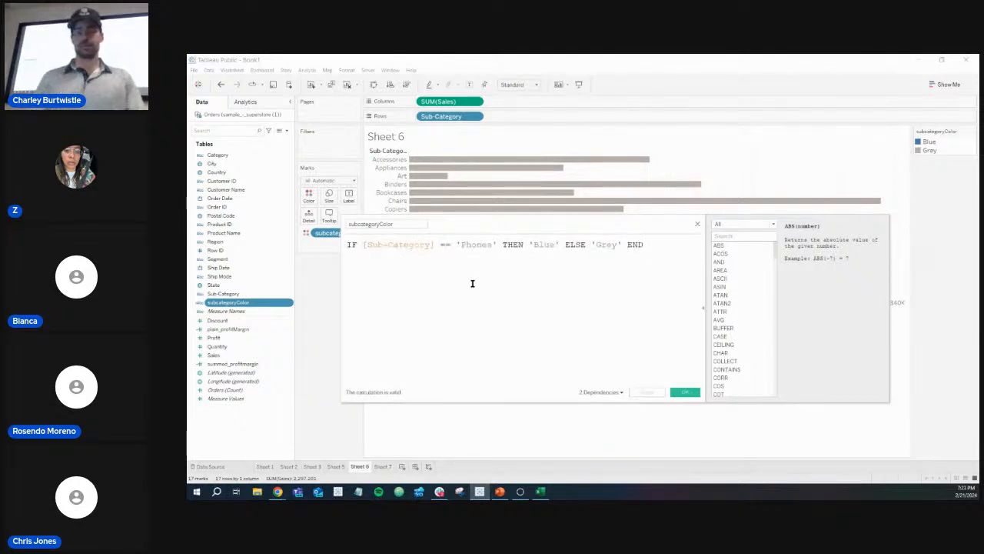
pyautogui.click(703, 308)
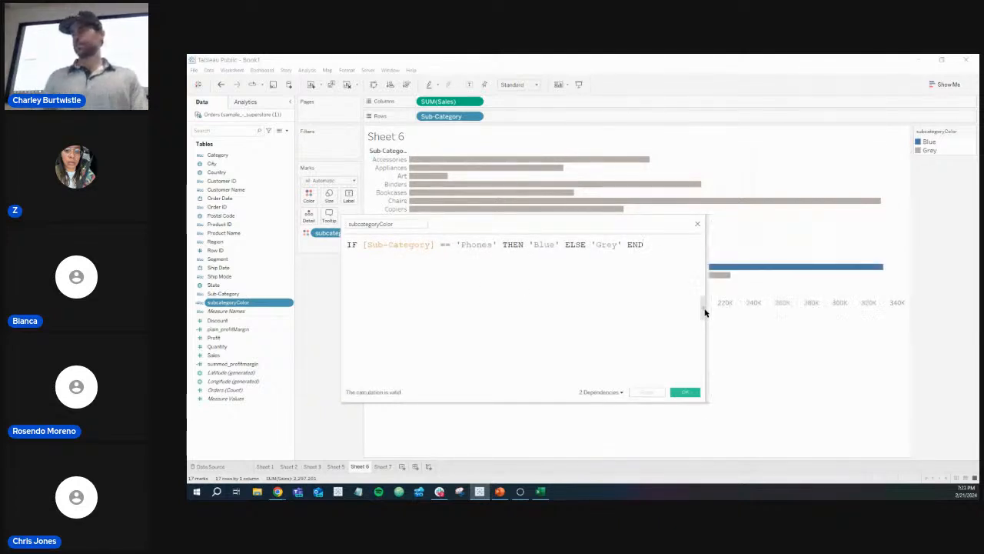
pyautogui.moveTo(704, 308); pyautogui.dragTo(891, 296)
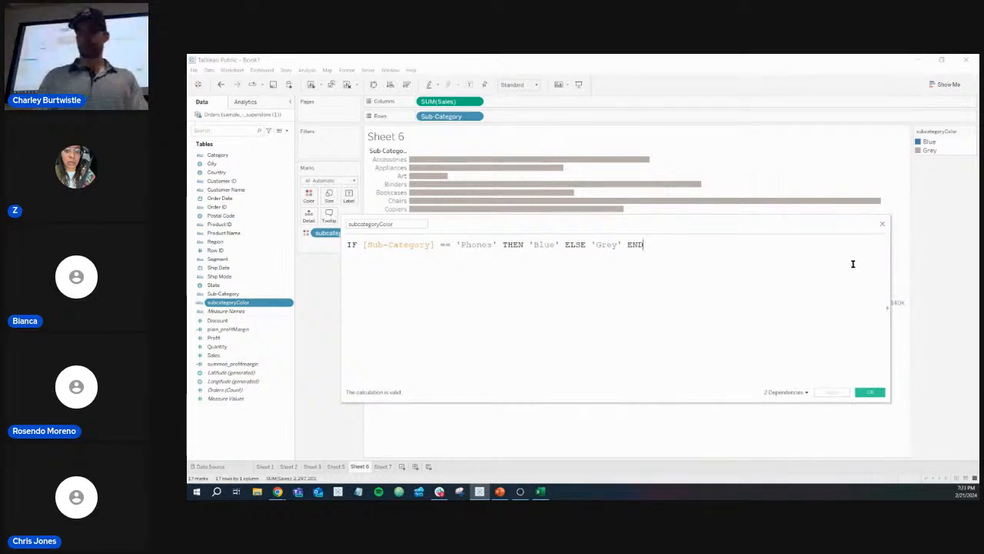
pyautogui.keyDown('ctrl'); pyautogui.scroll(5, 852, 264); pyautogui.keyUp('ctrl')
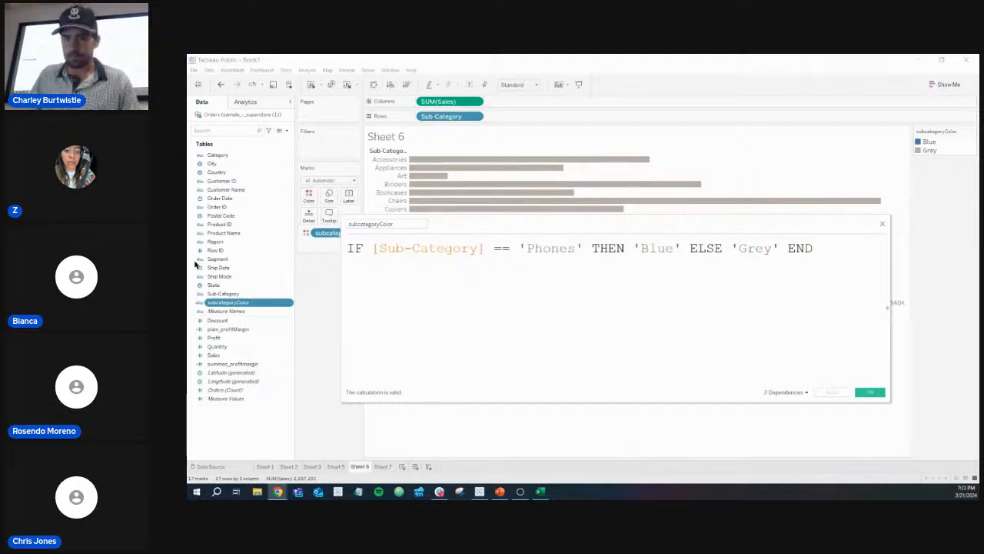
pyautogui.click(882, 223)
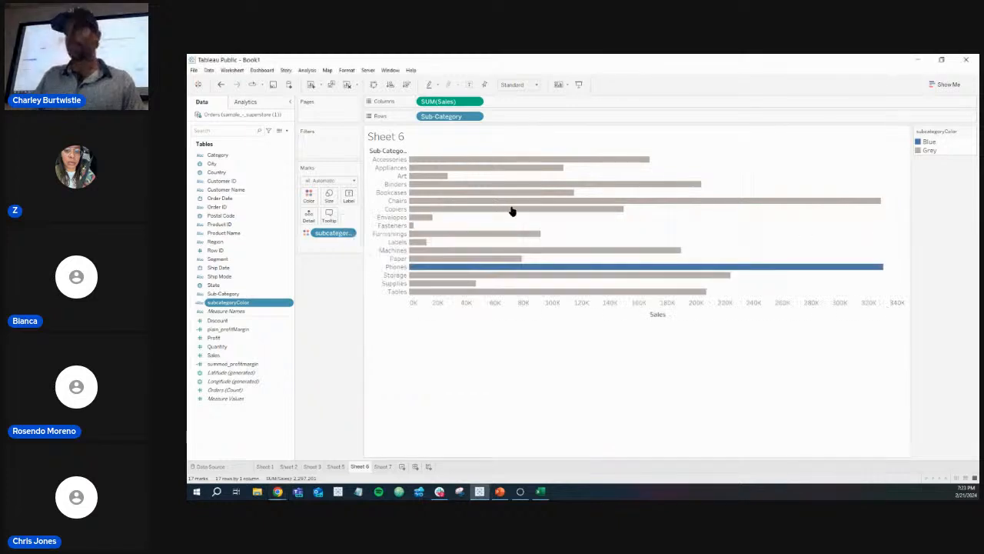
# - Change subcategoryColor's returned values from 'Blue' to 'asdfasdfasdfasdfasdf' and from 'Grey' to 'G234234rey', and save the calculation
pyautogui.click(290, 305)
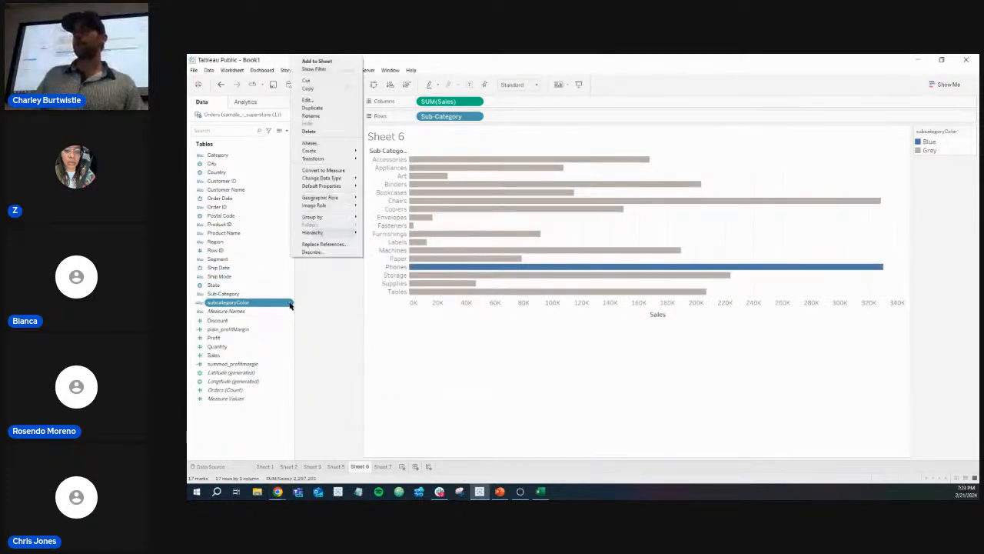
pyautogui.click(307, 100)
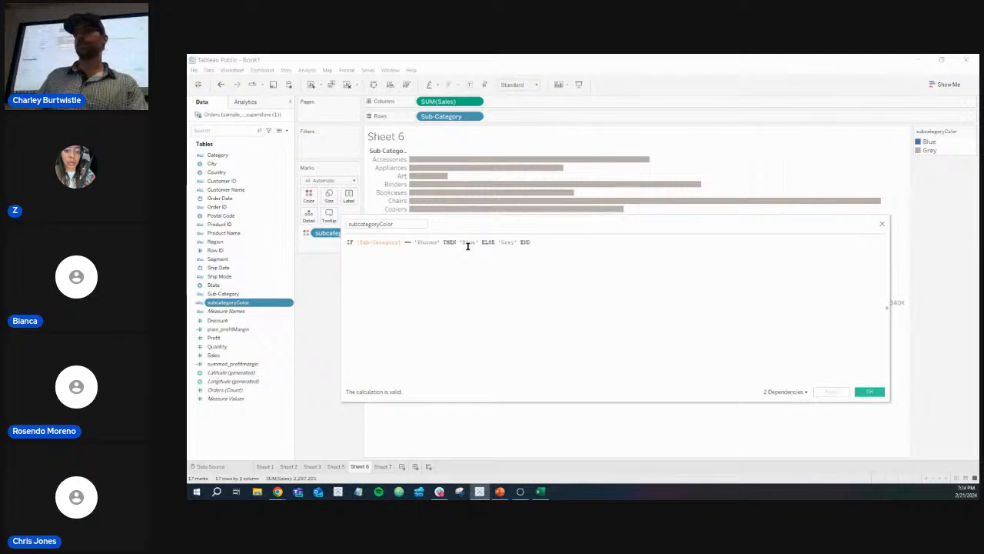
pyautogui.scroll(4, 467, 245)
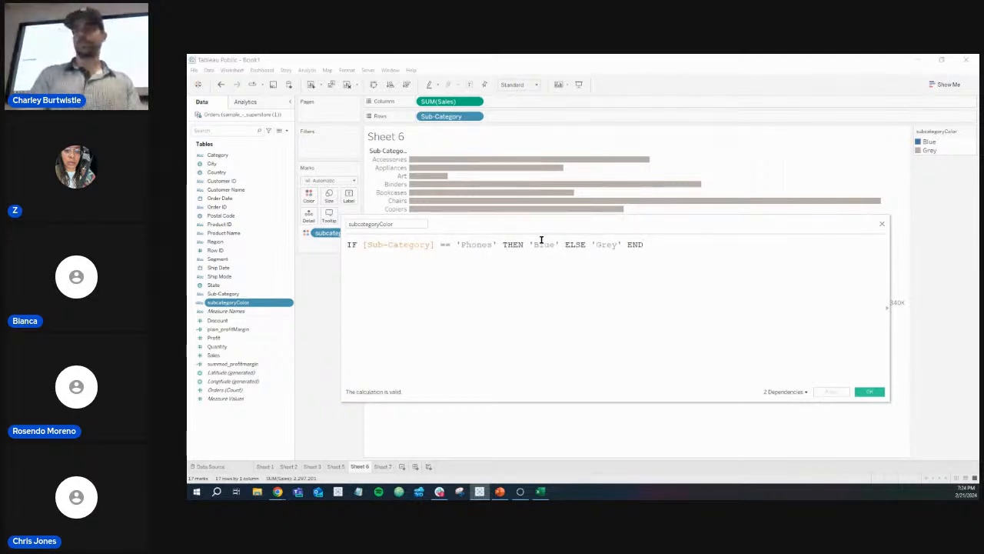
pyautogui.doubleClick(542, 244)
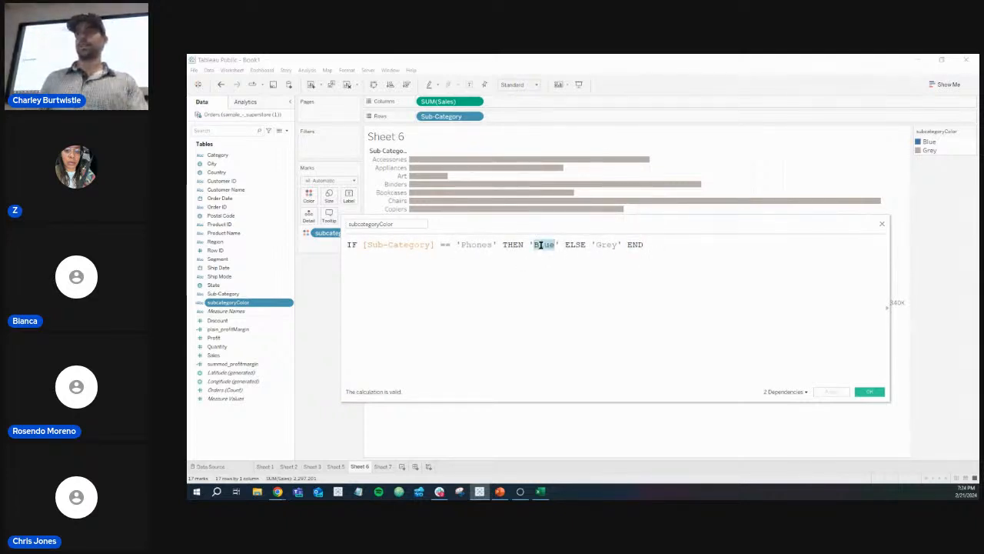
pyautogui.write('asdfasdfasdfasdfa')
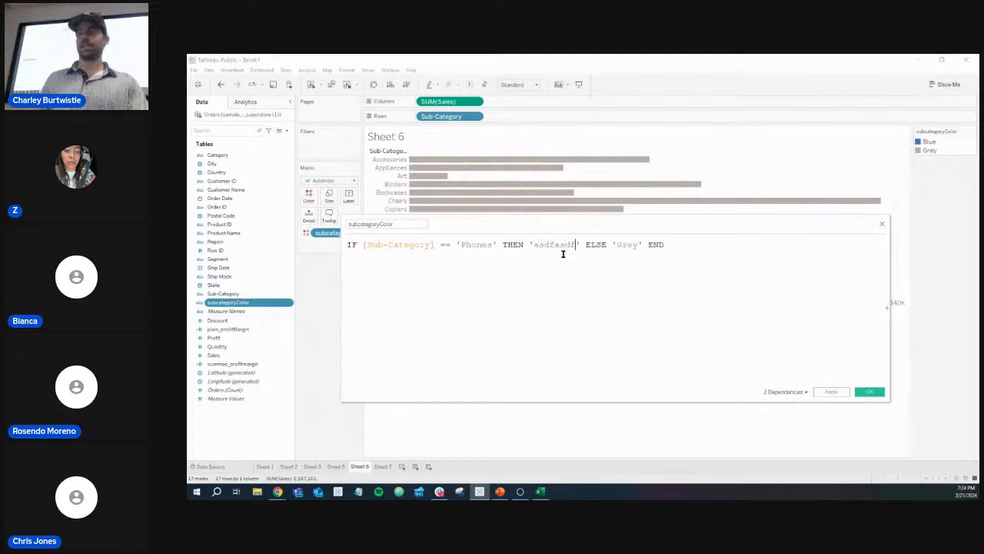
pyautogui.write('sdf')
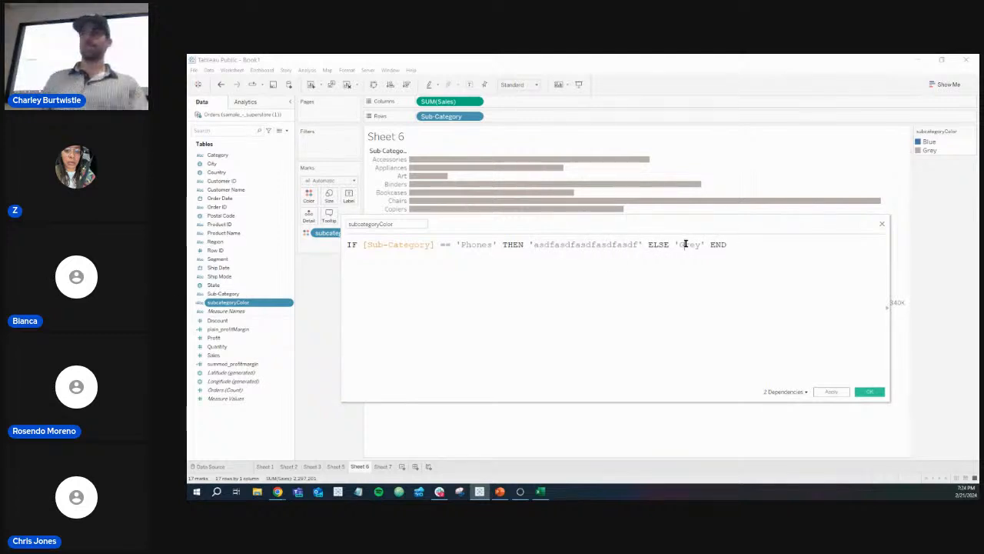
pyautogui.write('sdfsdf')
pyautogui.click(863, 394)
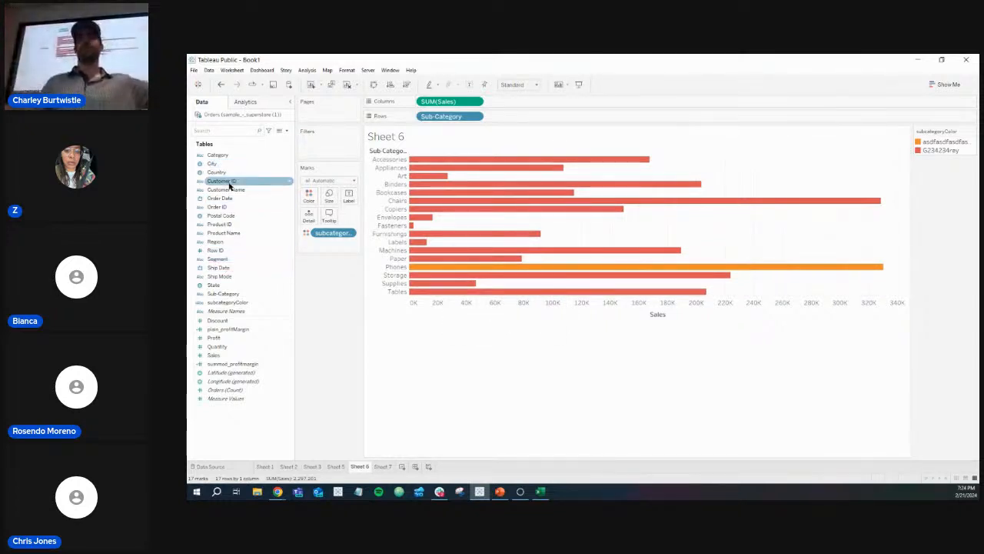
# - Assign blue to the asdfasdfasdfasdfasdf value and gray to the G234234rey value in the bar colors
pyautogui.click(308, 197)
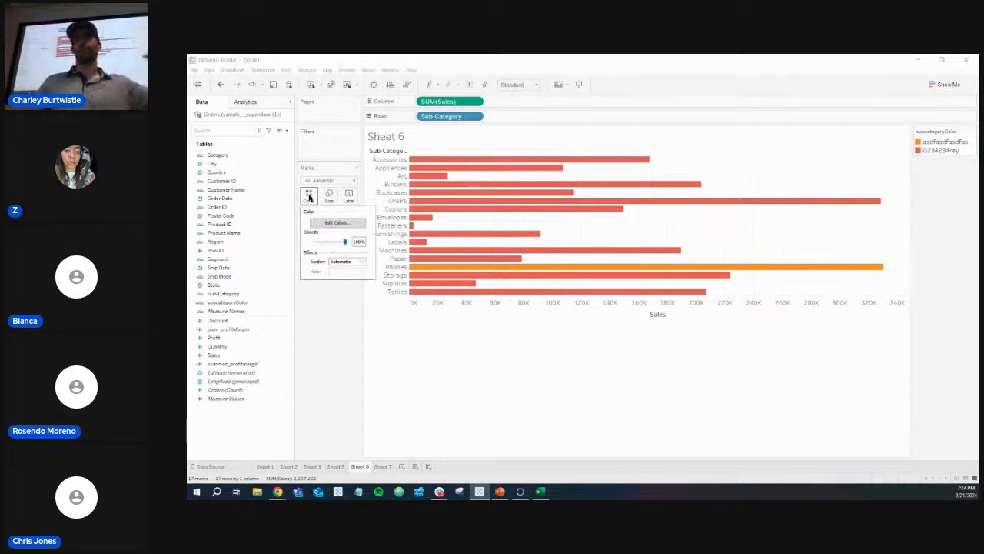
pyautogui.click(336, 223)
pyautogui.click(496, 206)
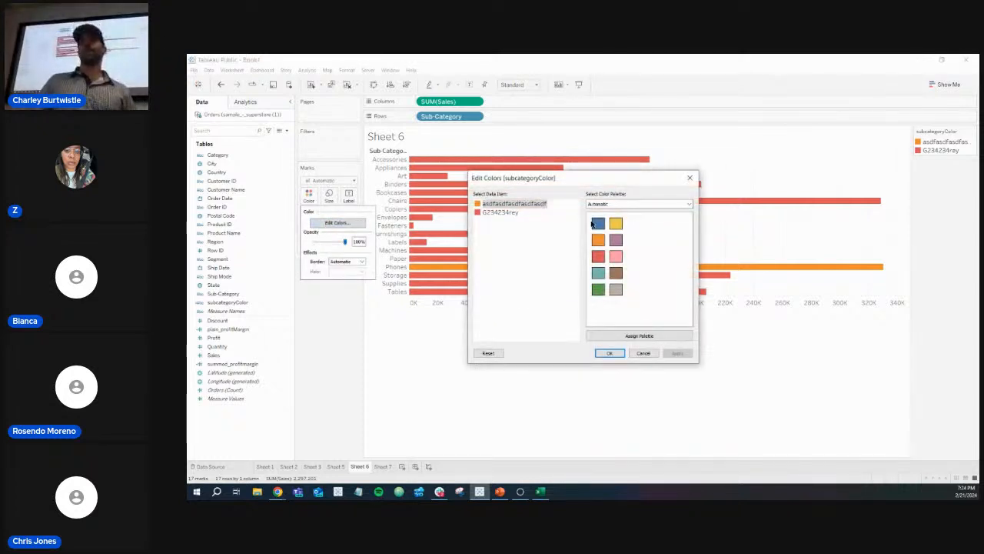
pyautogui.click(598, 222)
pyautogui.click(495, 212)
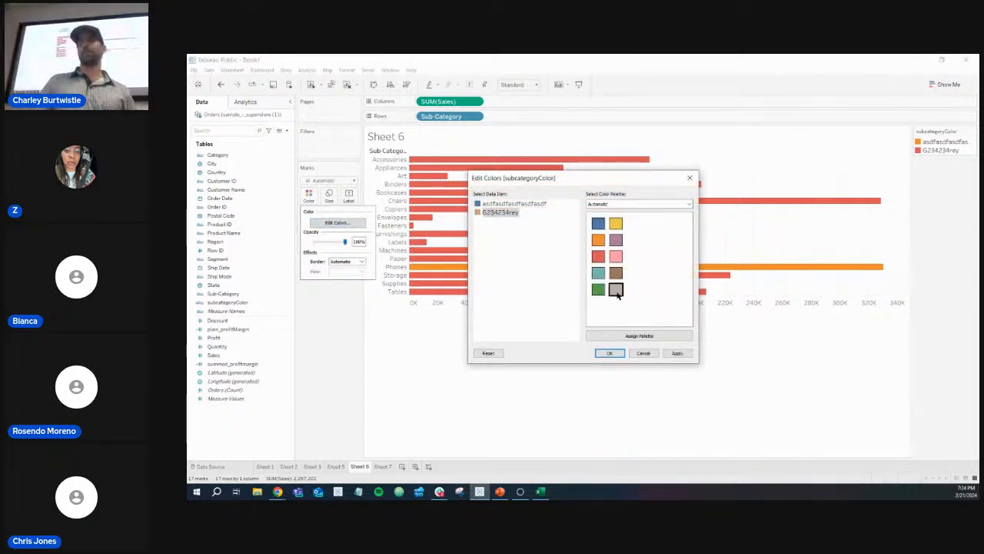
pyautogui.click(610, 352)
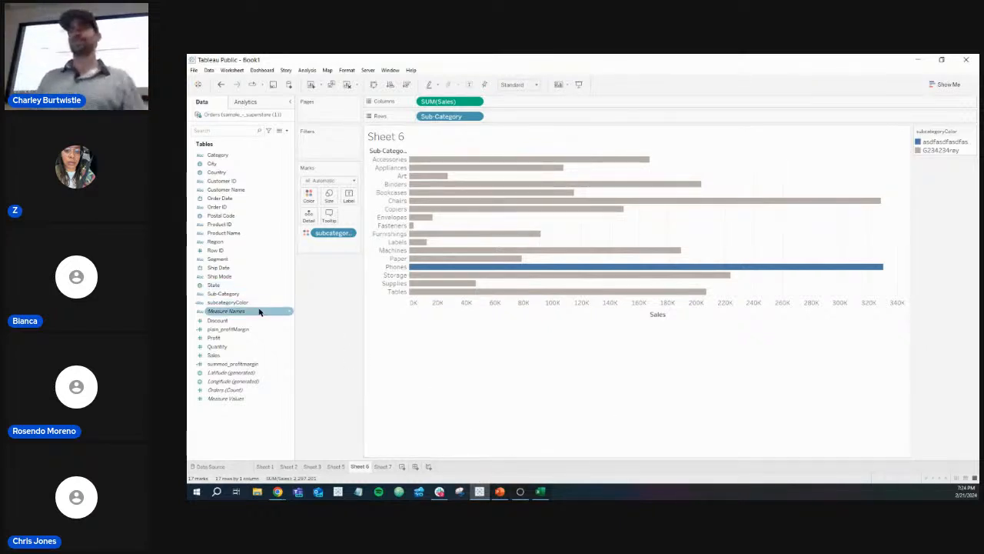
# - Switch to PowerPoint to review the IF statements slide and the neighboring slides, and return to the Tableau workbook
pyautogui.click(500, 491)
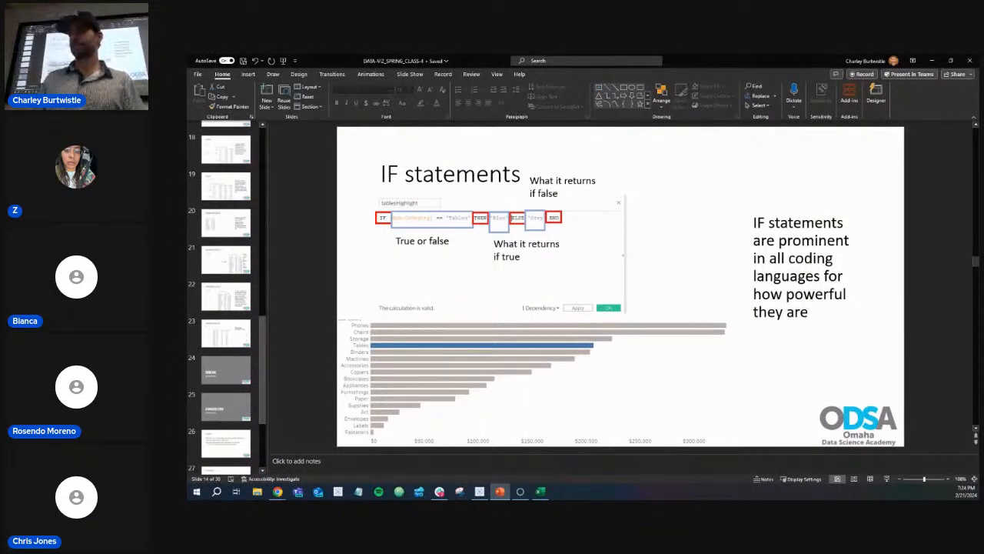
pyautogui.scroll(5, 228, 285)
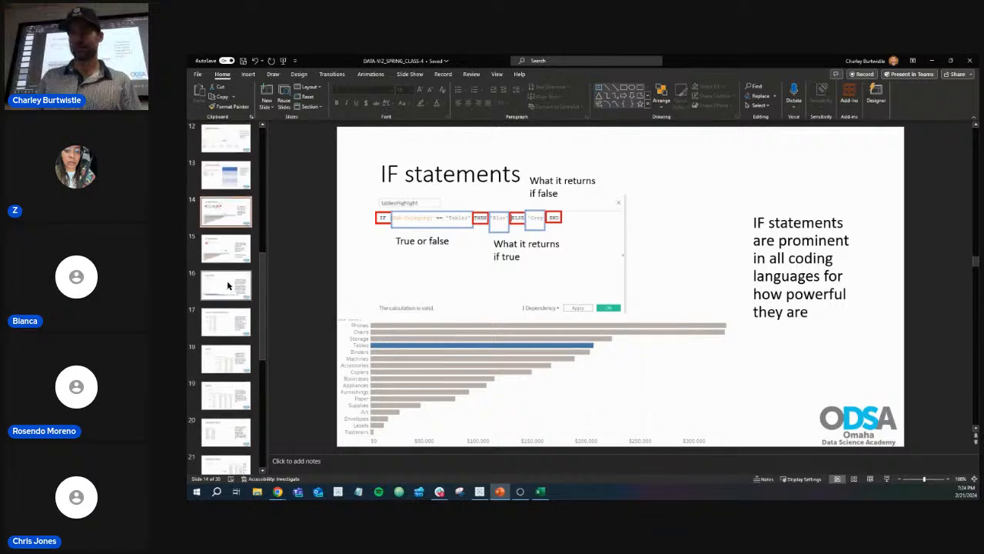
pyautogui.scroll(1, 228, 286)
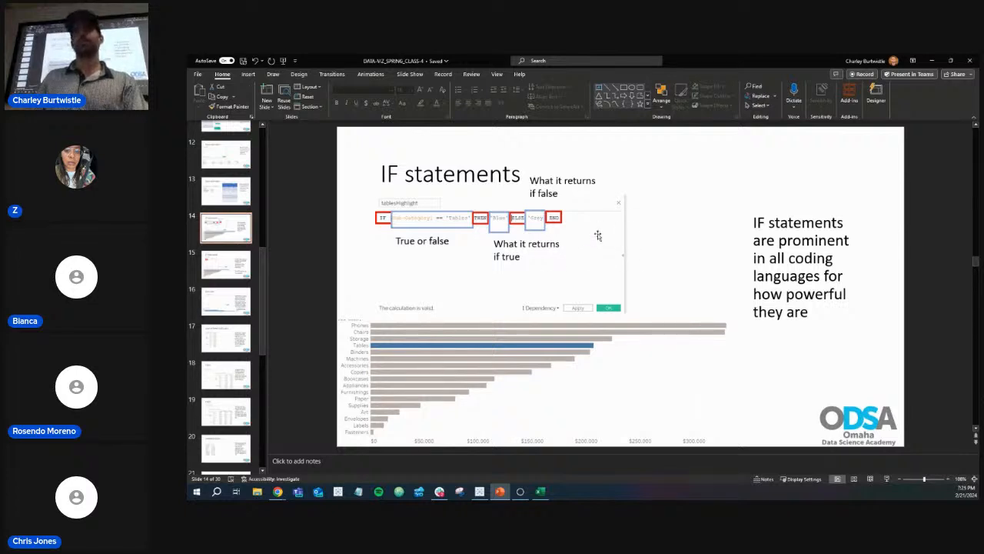
pyautogui.click(931, 61)
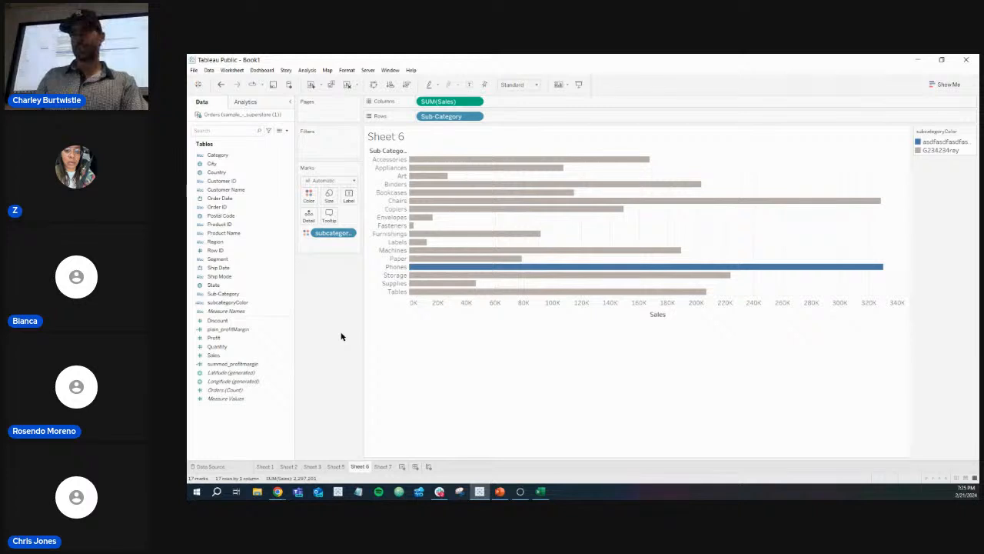
# - On a new worksheet, list all Order ID members as rows, replacing an initially added Category field
pyautogui.click(403, 467)
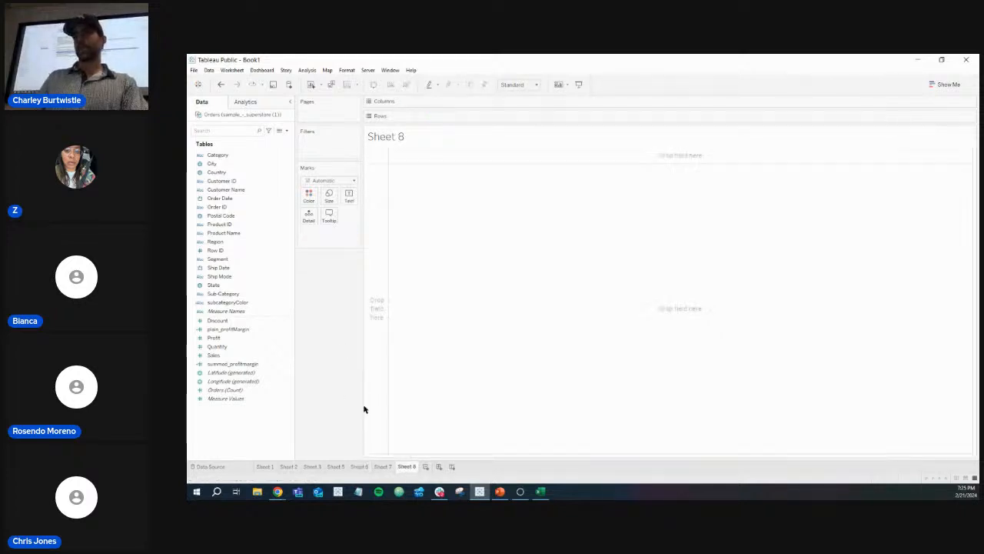
pyautogui.doubleClick(227, 155)
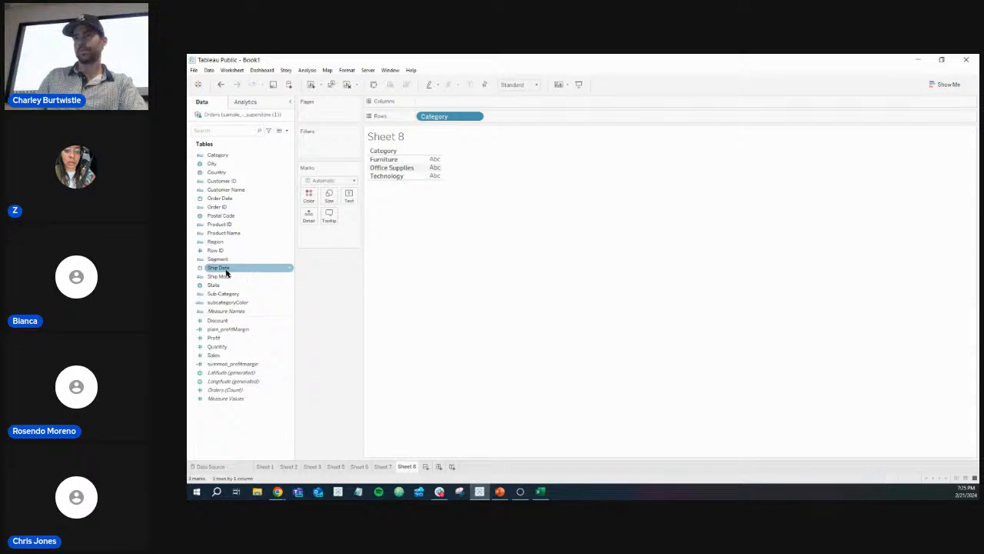
pyautogui.click(500, 490)
pyautogui.hotkey('alt', 'Tab')
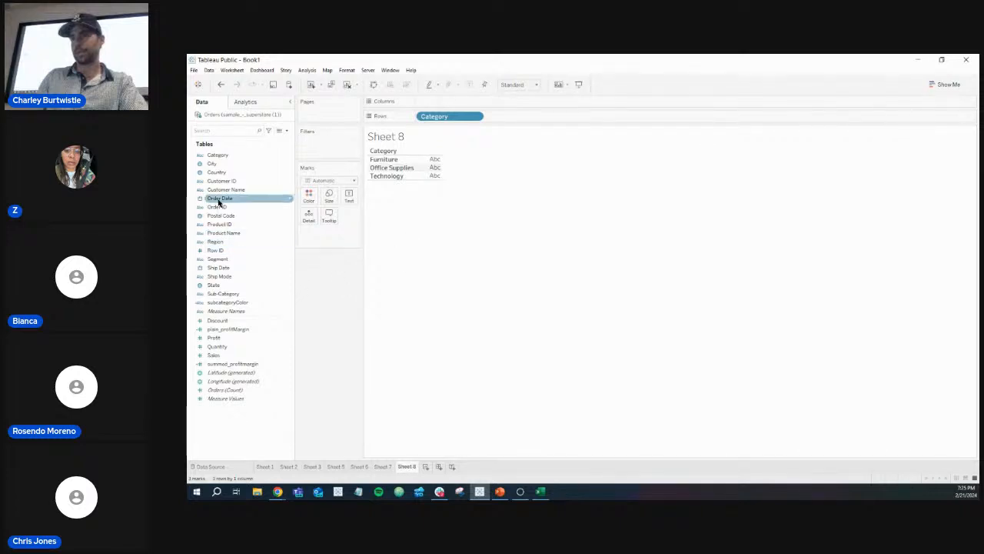
pyautogui.moveTo(221, 200); pyautogui.dragTo(445, 117)
pyautogui.moveTo(449, 116); pyautogui.dragTo(449, 117)
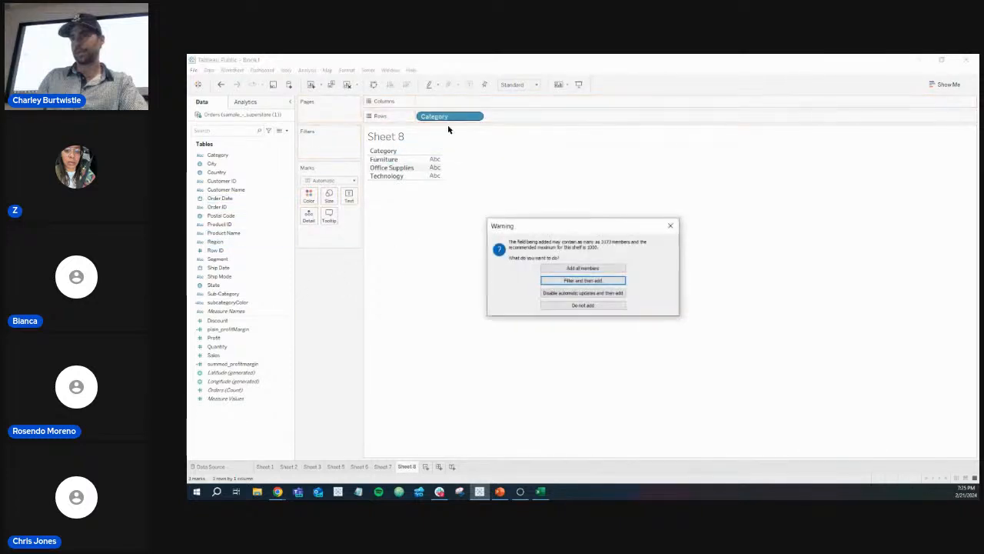
pyautogui.click(592, 269)
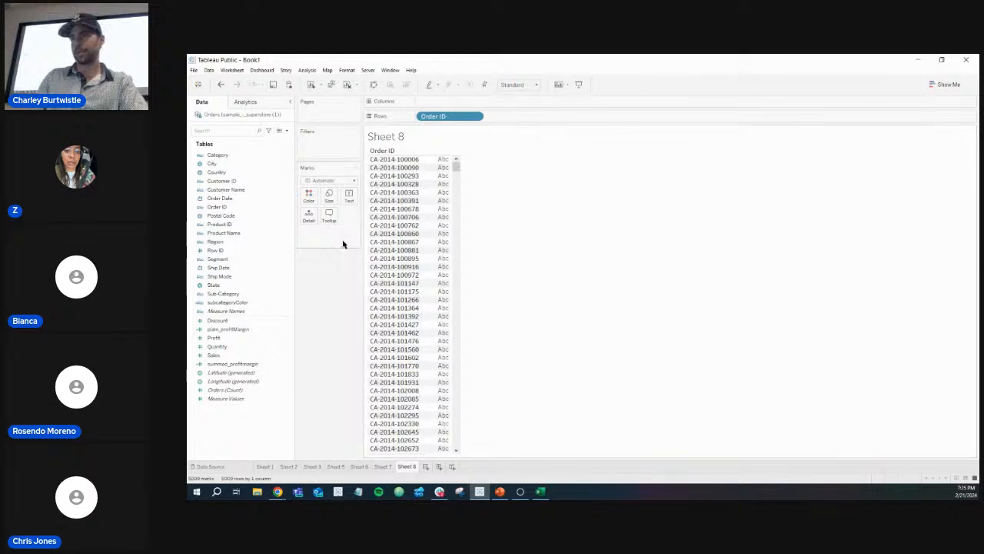
# - Add plain_profitMargin as the column measure to chart it for each Order ID
pyautogui.click(262, 269)
pyautogui.click(239, 330)
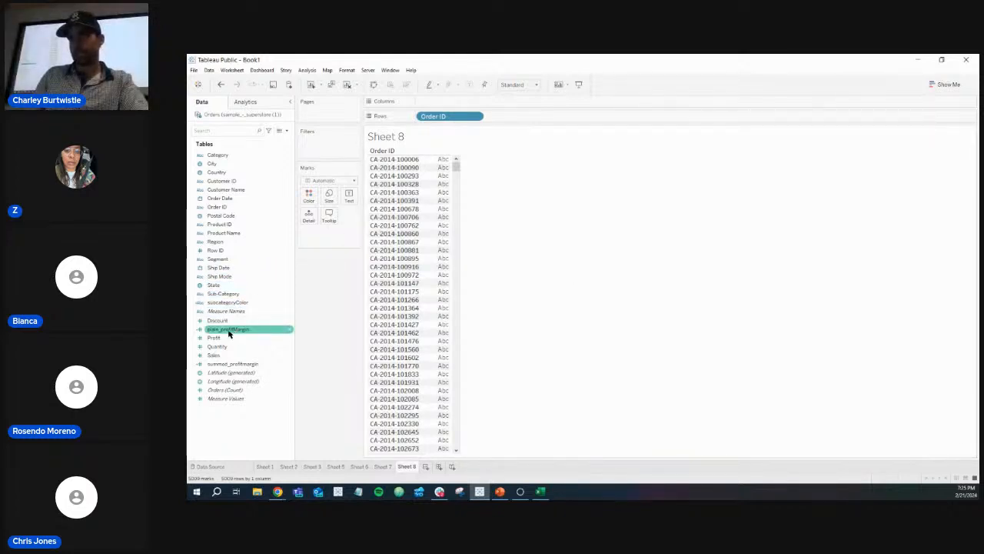
pyautogui.moveTo(229, 333); pyautogui.dragTo(499, 105)
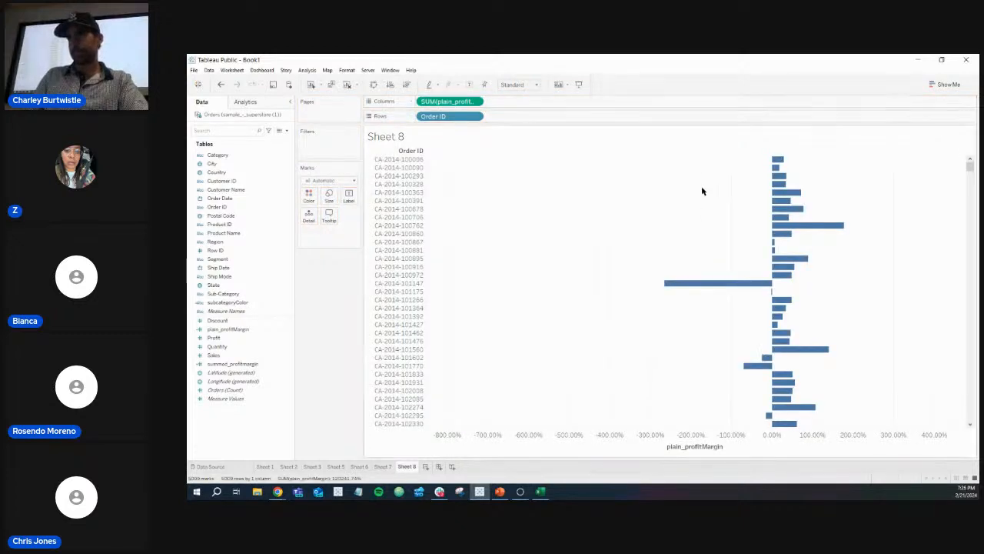
pyautogui.moveTo(728, 289)
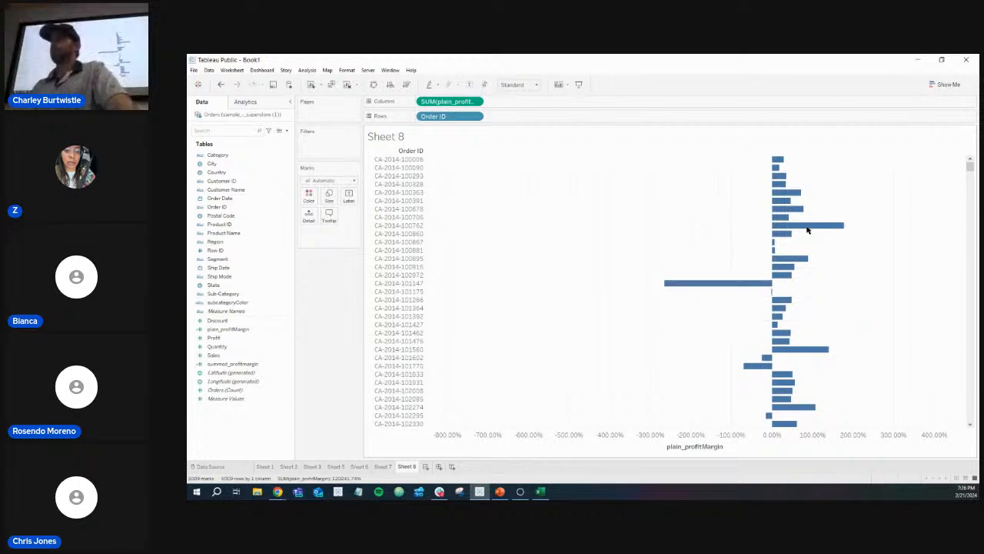
pyautogui.scroll(-5, 800, 256)
pyautogui.scroll(-5, 801, 256)
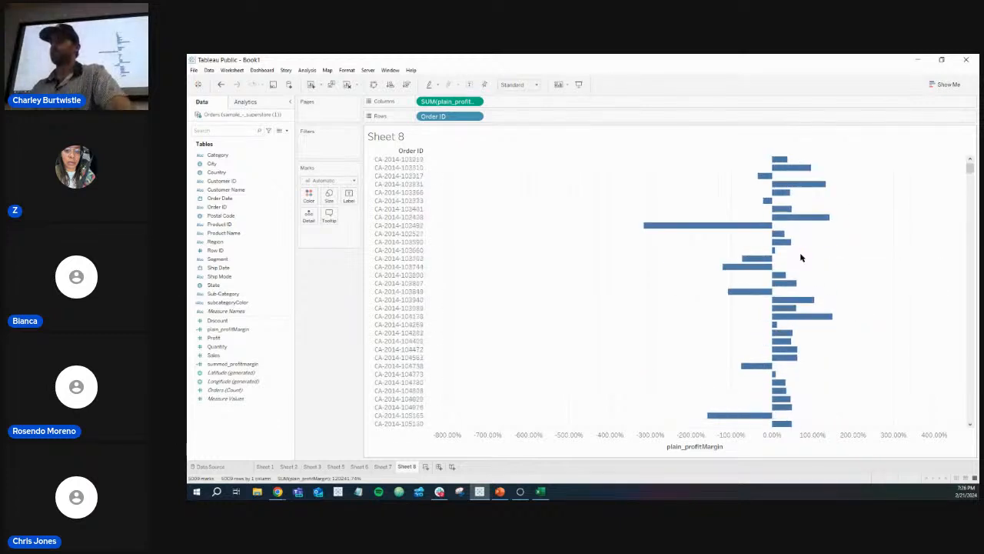
pyautogui.scroll(10, 801, 261)
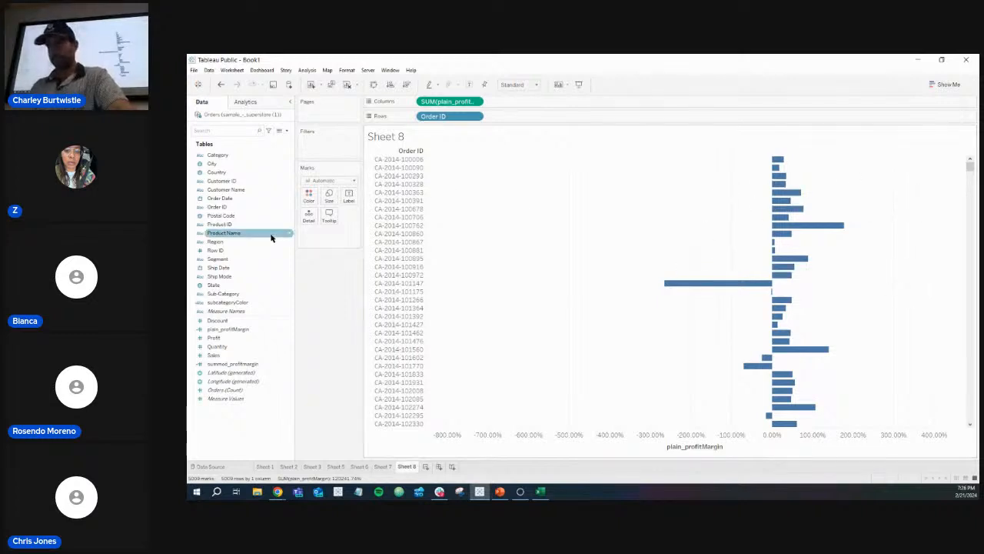
pyautogui.click(263, 329)
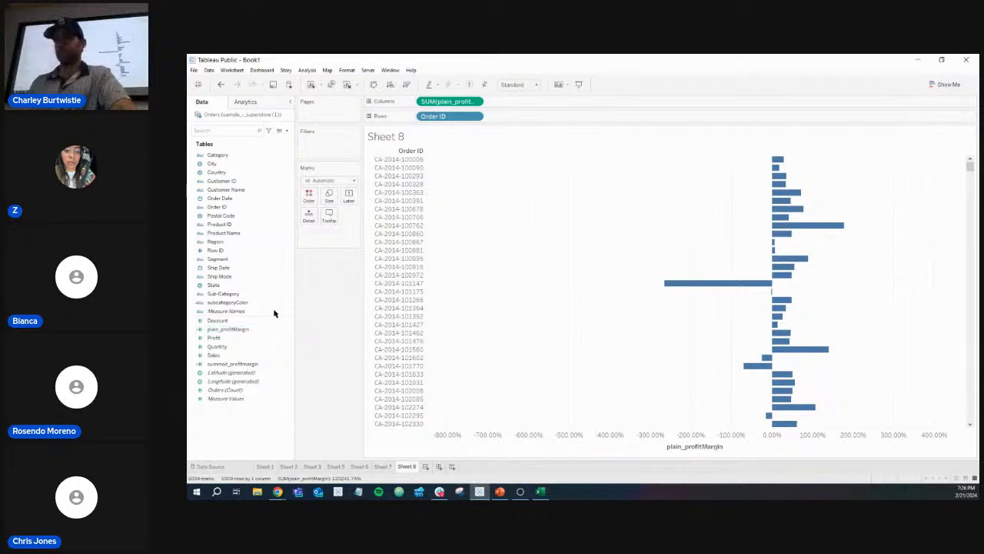
# - Create a calculated field named profitMarginColor
pyautogui.click(287, 131)
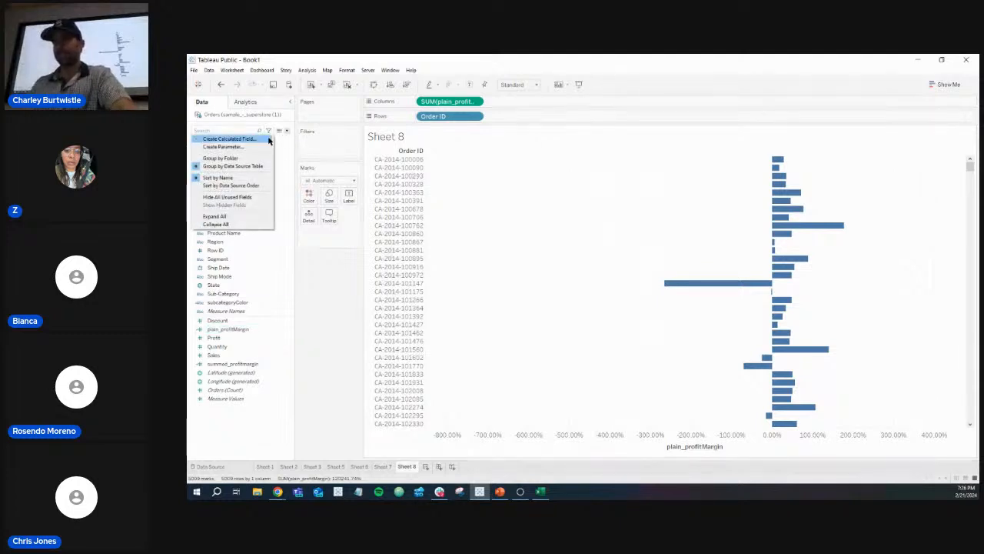
pyautogui.click(254, 139)
pyautogui.moveTo(457, 225); pyautogui.dragTo(531, 238)
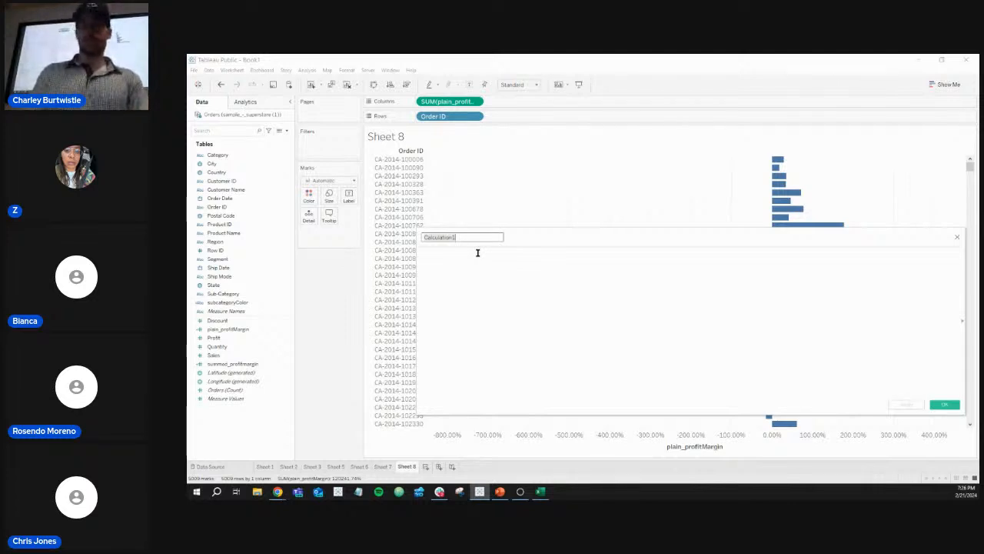
pyautogui.write('profitMarginColor')
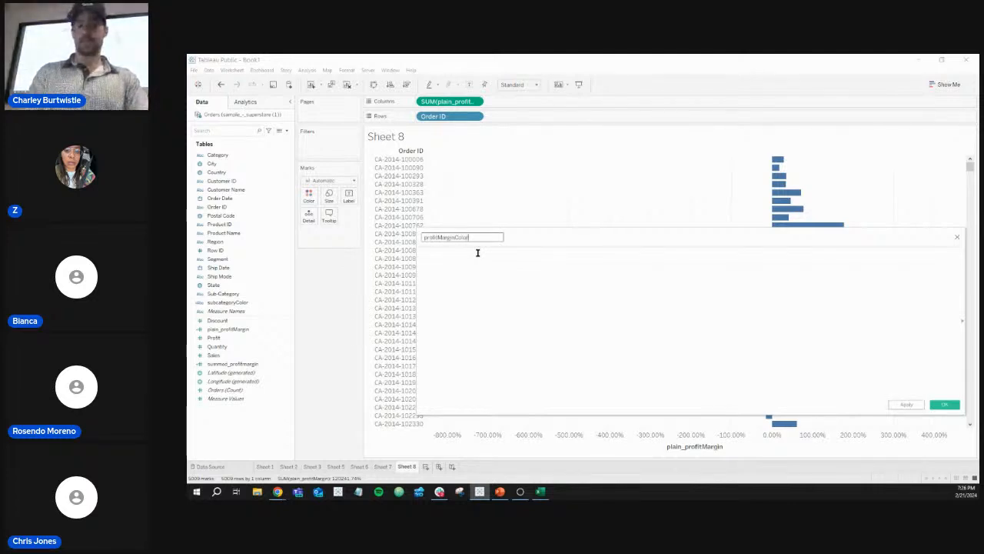
pyautogui.click(477, 252)
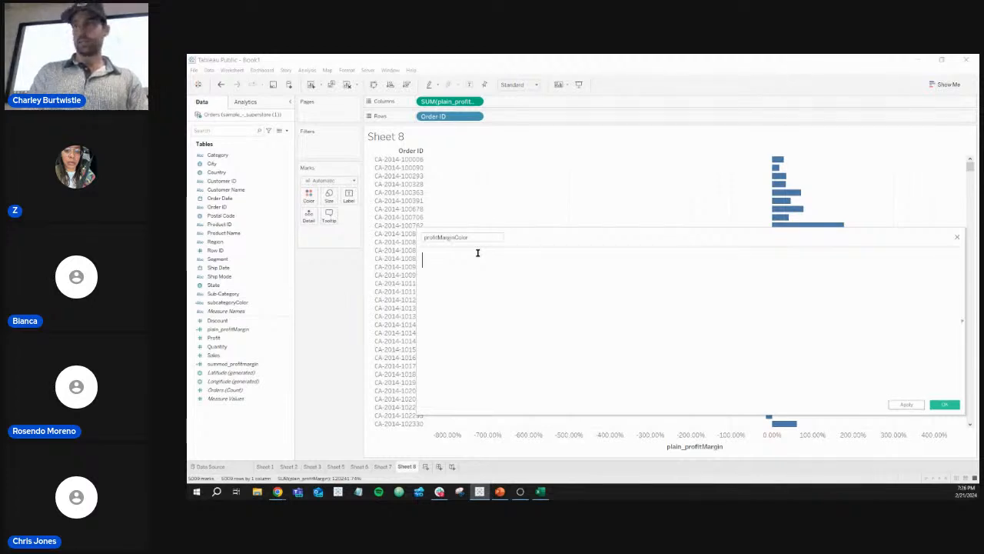
# - Start the profitMarginColor formula with the condition IF SUM([plain_profitMargin]) > 0
pyautogui.write('IF ')
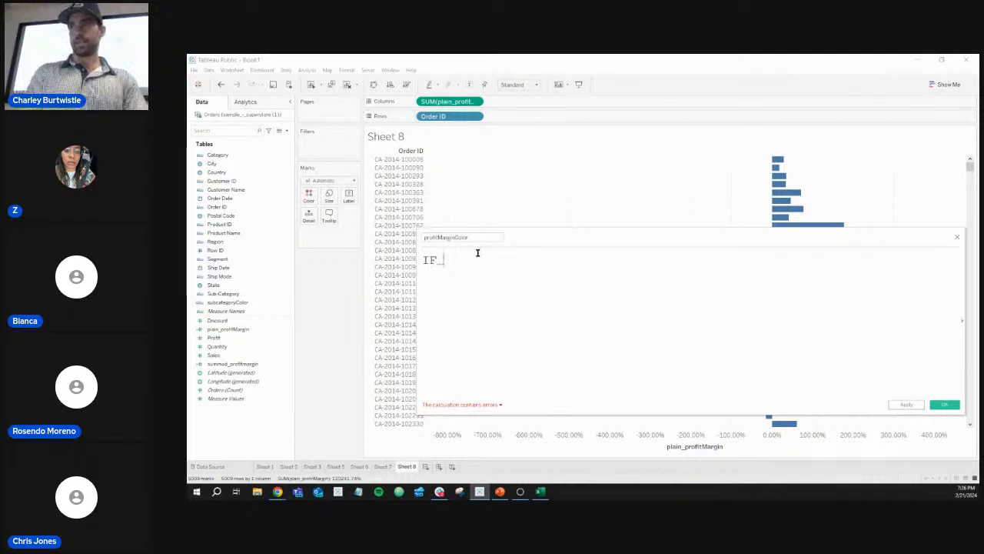
pyautogui.write('sum')
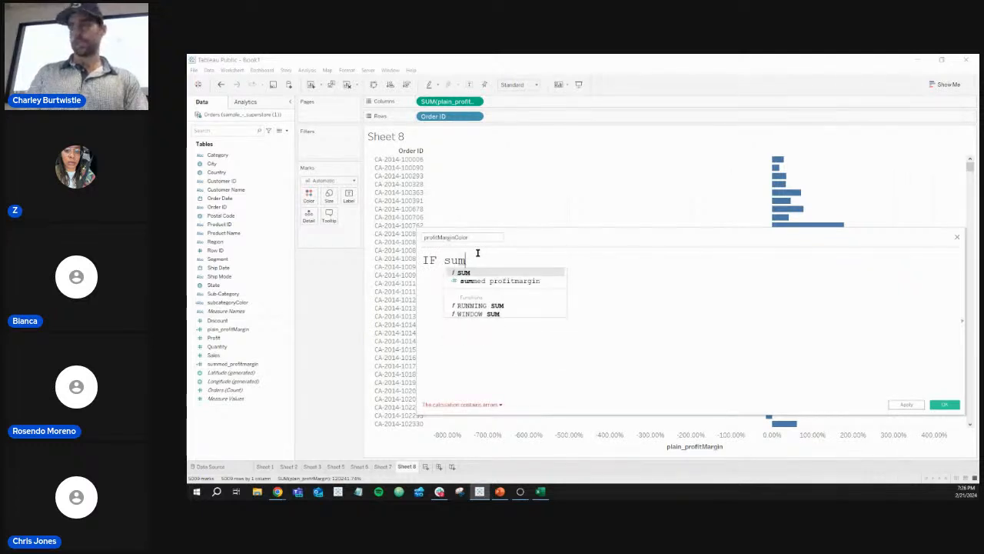
pyautogui.press('Return')
pyautogui.write('pl')
pyautogui.press('Return')
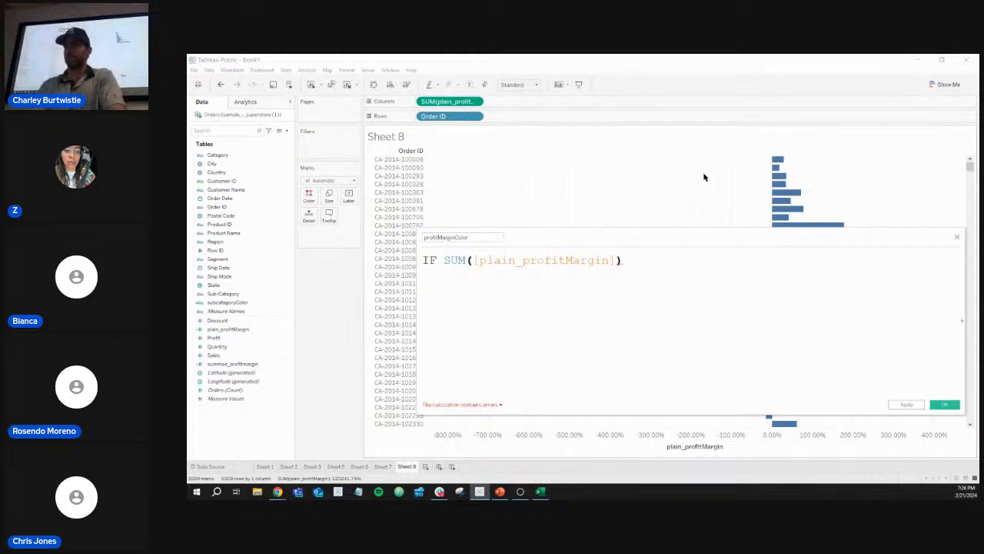
pyautogui.moveTo(461, 244); pyautogui.dragTo(401, 272)
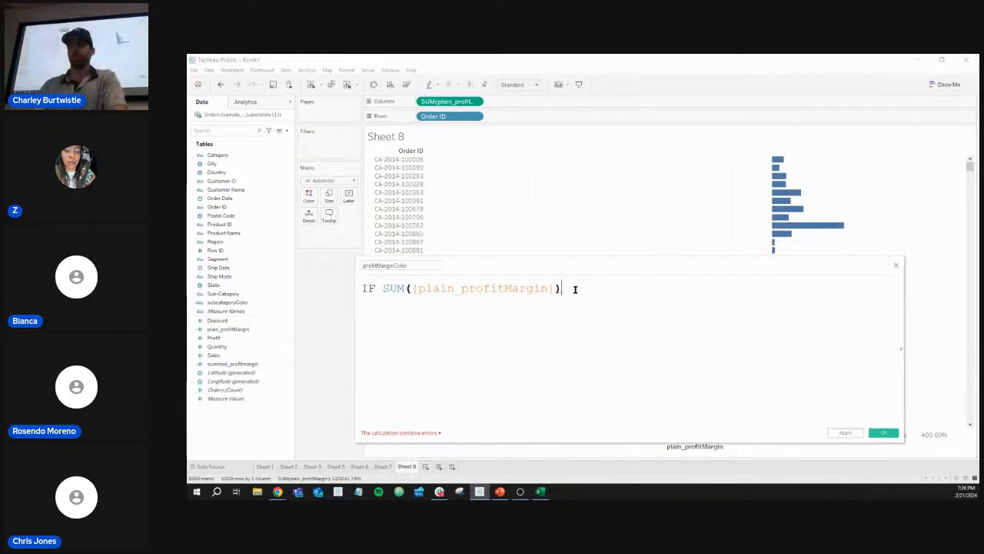
pyautogui.write('> 0 ')
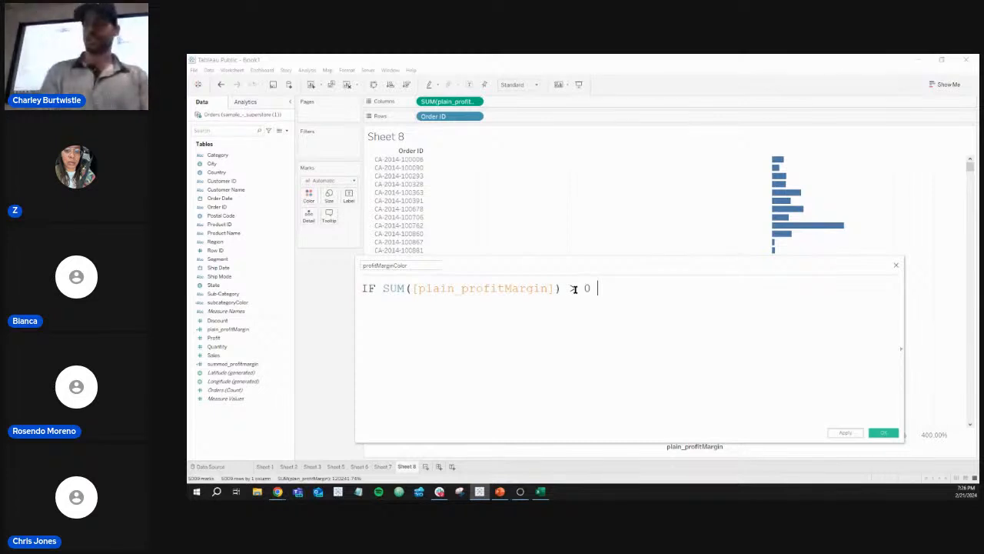
# - Complete the formula with THEN 'Good' ELSE 'Bad' END and save the calculated field
pyautogui.write('THEN ')
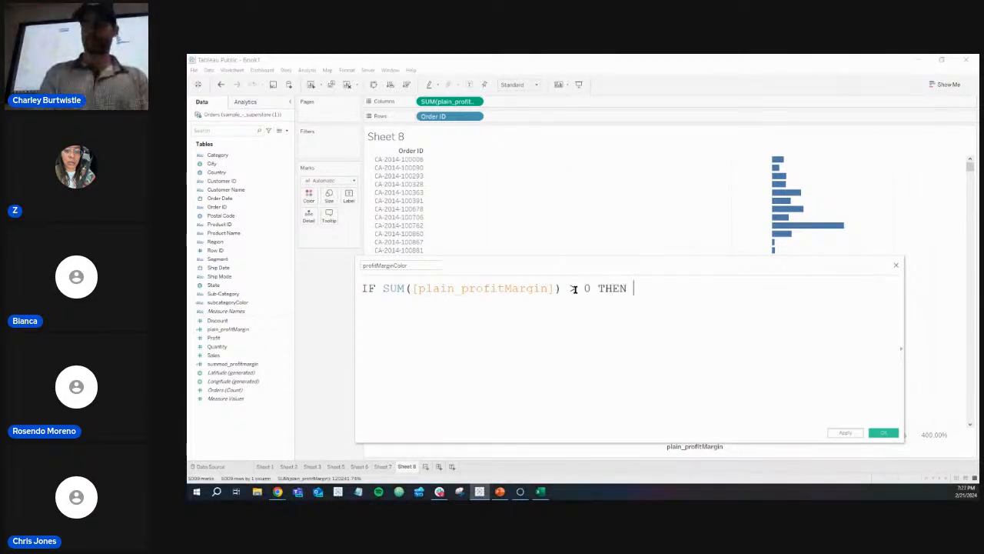
pyautogui.write("'Good")
pyautogui.press('BackSpace')
pyautogui.press('BackSpace')
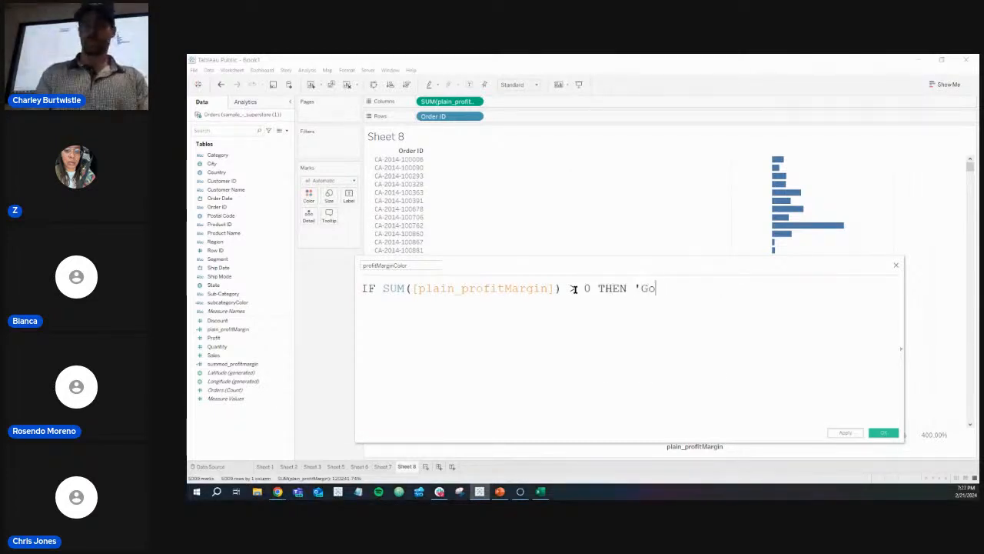
pyautogui.write('od')
pyautogui.write('"')
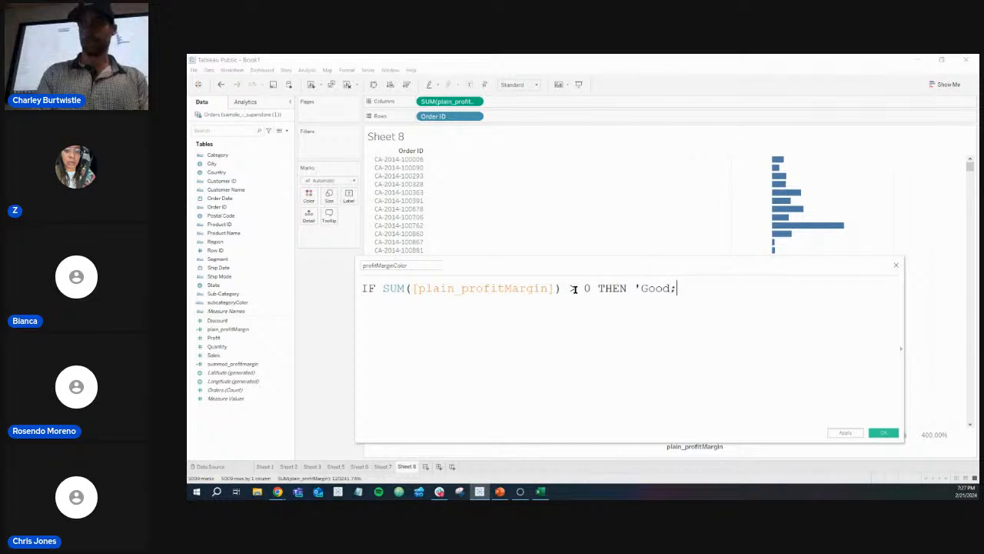
pyautogui.write("'")
pyautogui.write('EL')
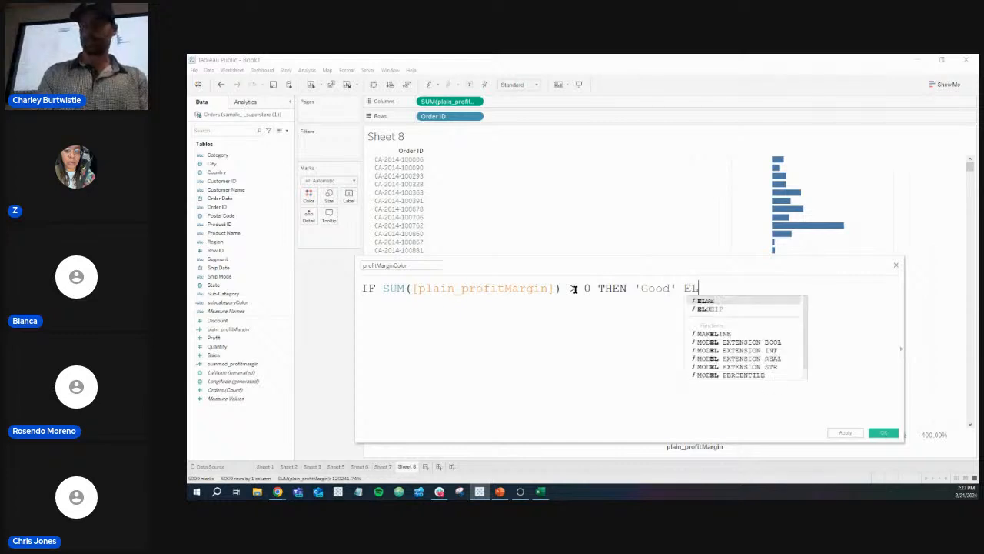
pyautogui.write("SE 'Bad")
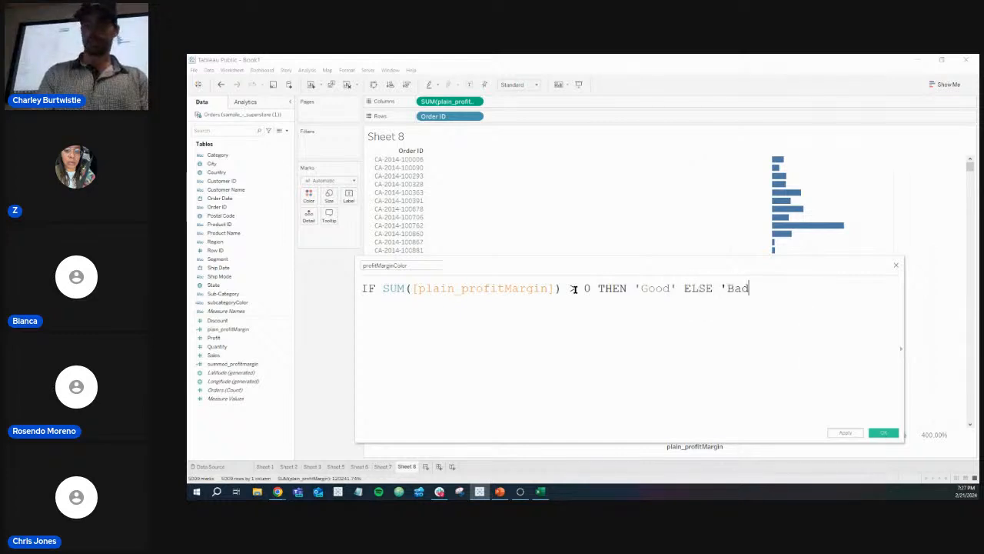
pyautogui.write("' END")
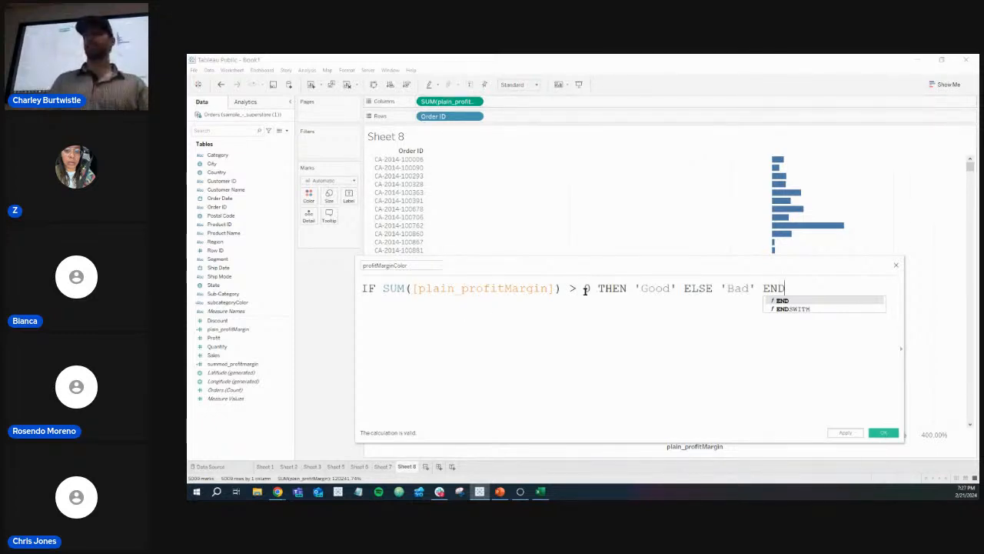
pyautogui.click(893, 435)
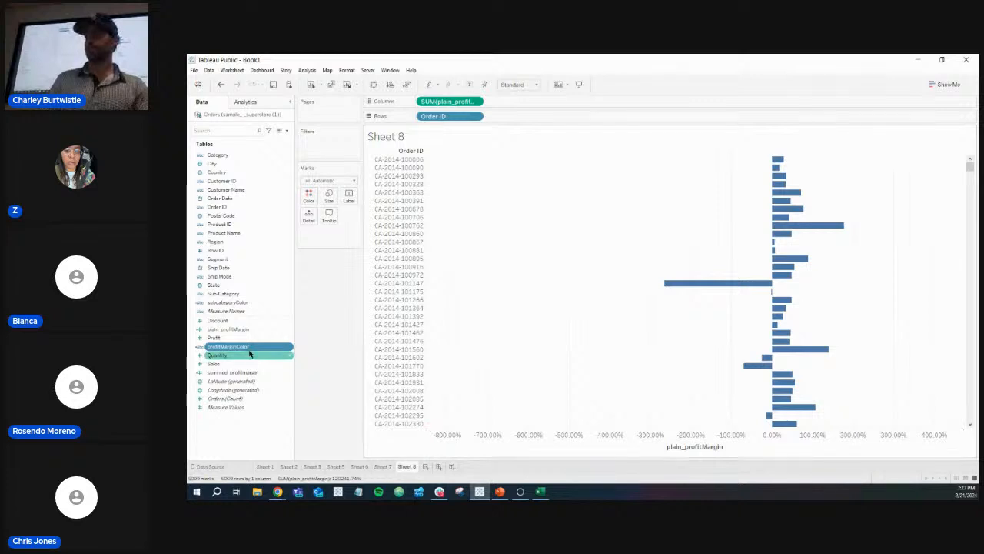
# - Color the Order ID bars by profitMarginColor, assigning green to Good and red to Bad
pyautogui.moveTo(250, 349); pyautogui.dragTo(307, 202)
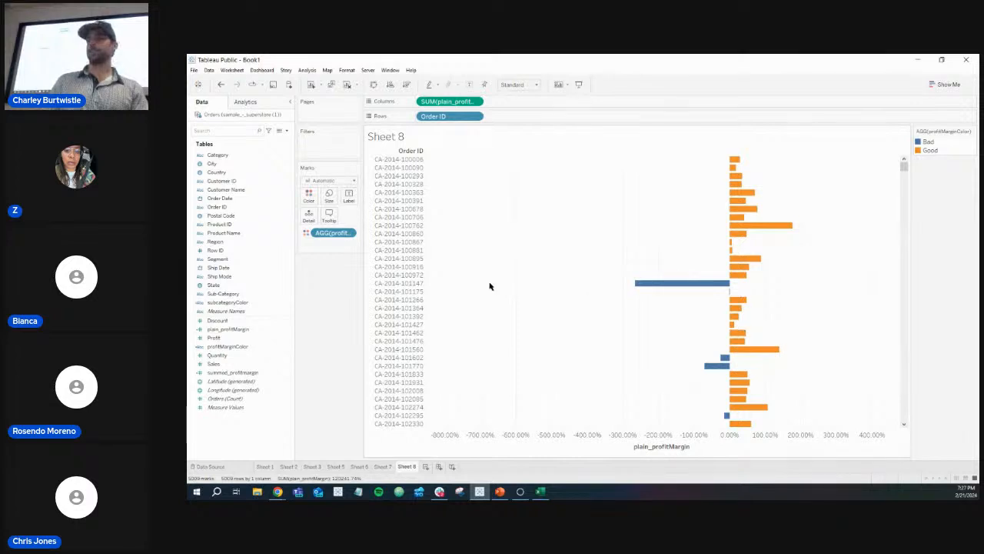
pyautogui.click(310, 196)
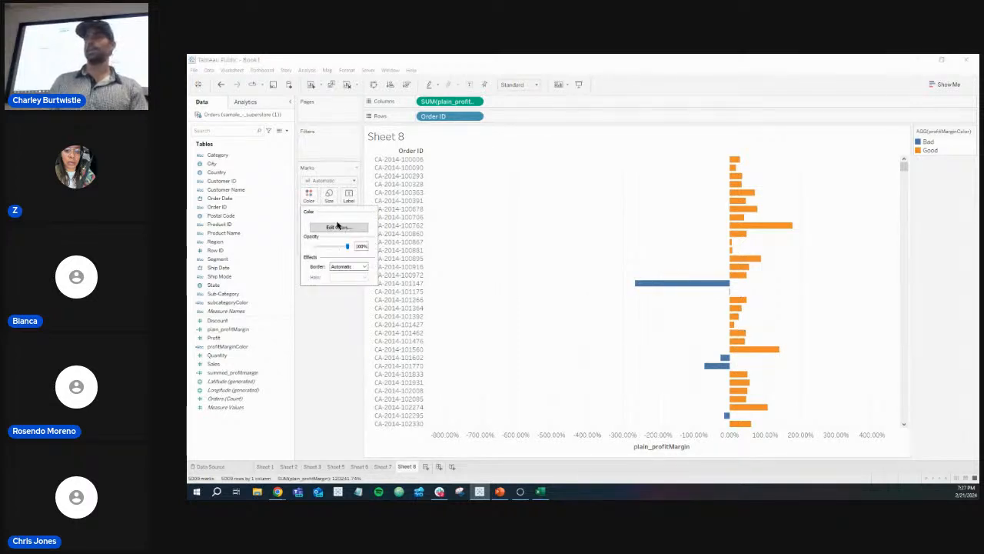
pyautogui.click(338, 228)
pyautogui.click(487, 212)
pyautogui.click(597, 289)
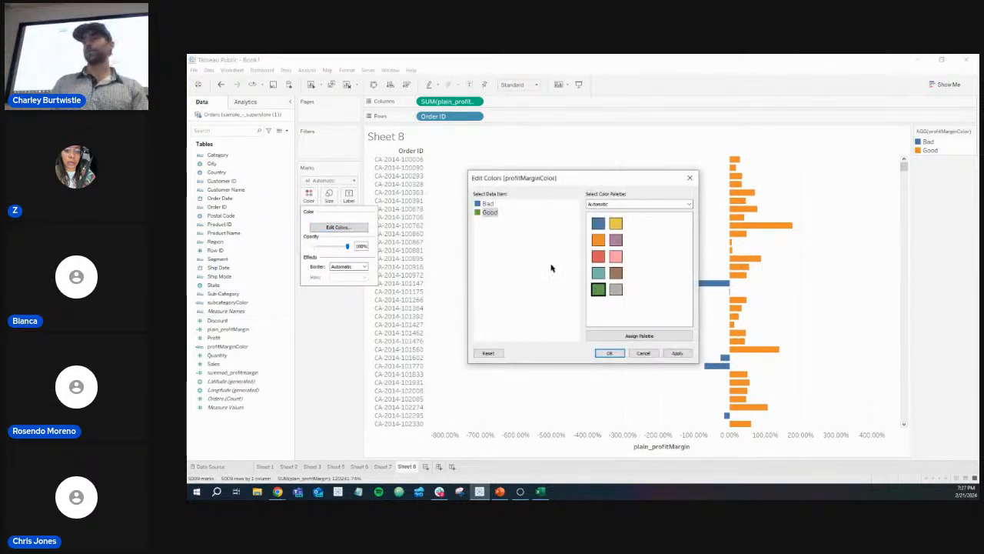
pyautogui.click(488, 204)
pyautogui.click(598, 256)
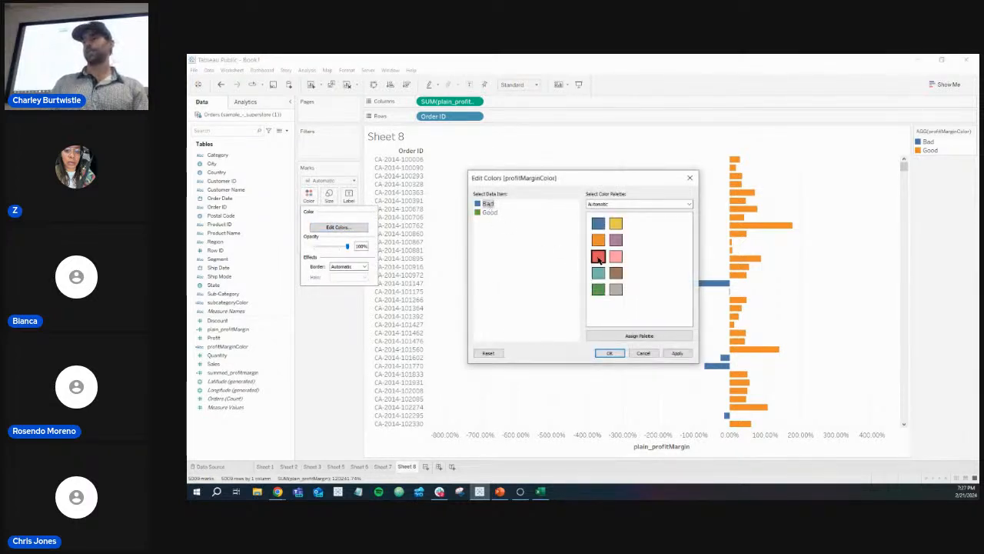
pyautogui.click(610, 353)
pyautogui.scroll(-10, 863, 276)
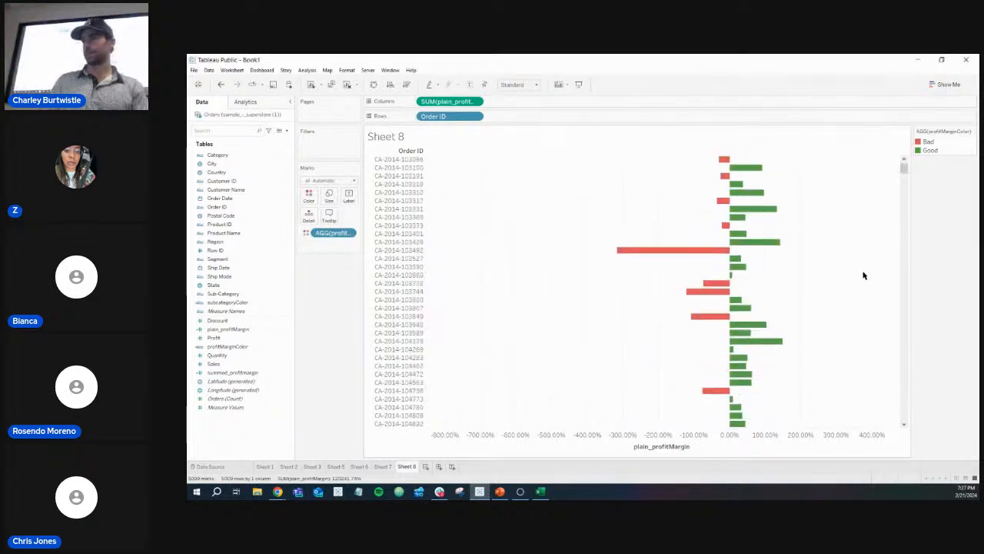
pyautogui.scroll(-10, 863, 275)
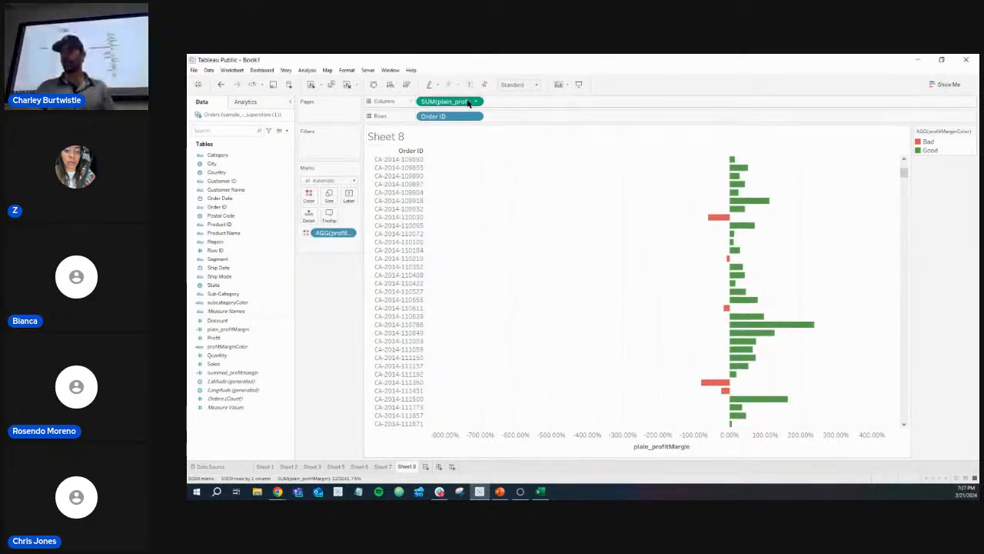
# - Revisit the subcategoryColor table on Sheet 7 and the Sub-Category sales chart on Sheet 6, and return to Sheet 8
pyautogui.click(383, 466)
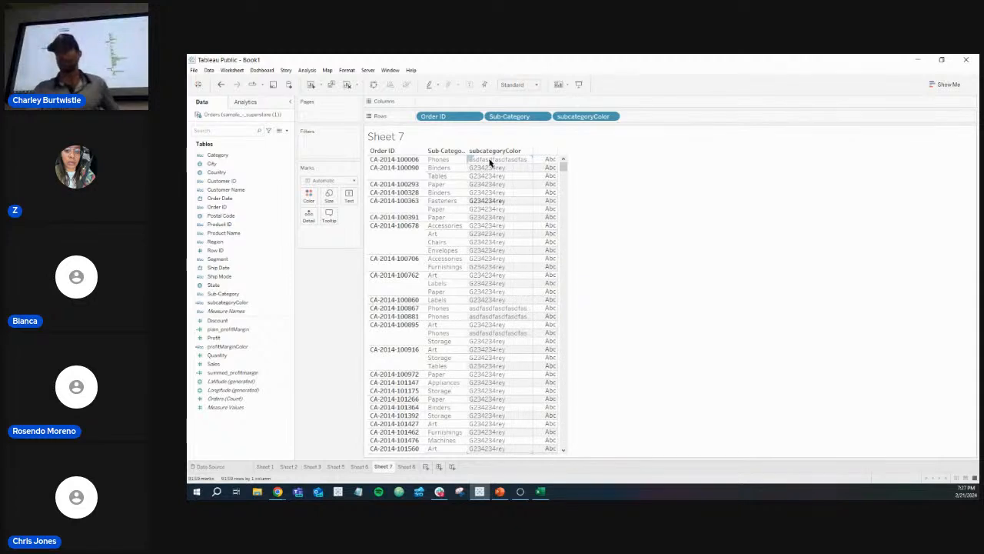
pyautogui.click(358, 467)
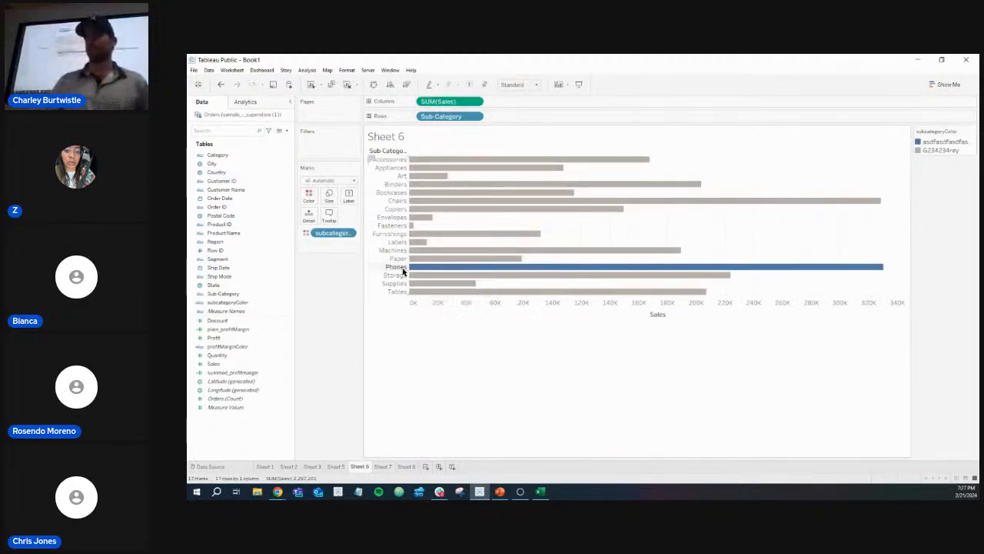
pyautogui.click(406, 467)
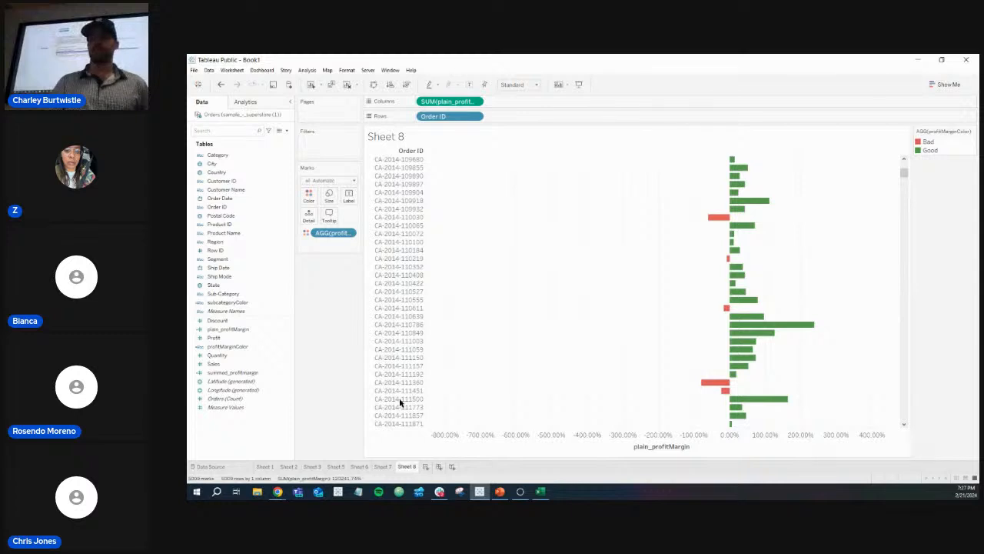
# - Open the profitMarginColor calculation and examine its SUM([plain_profitMargin]) > 0 condition and its 'Good' result
pyautogui.rightClick(290, 350)
pyautogui.click(317, 189)
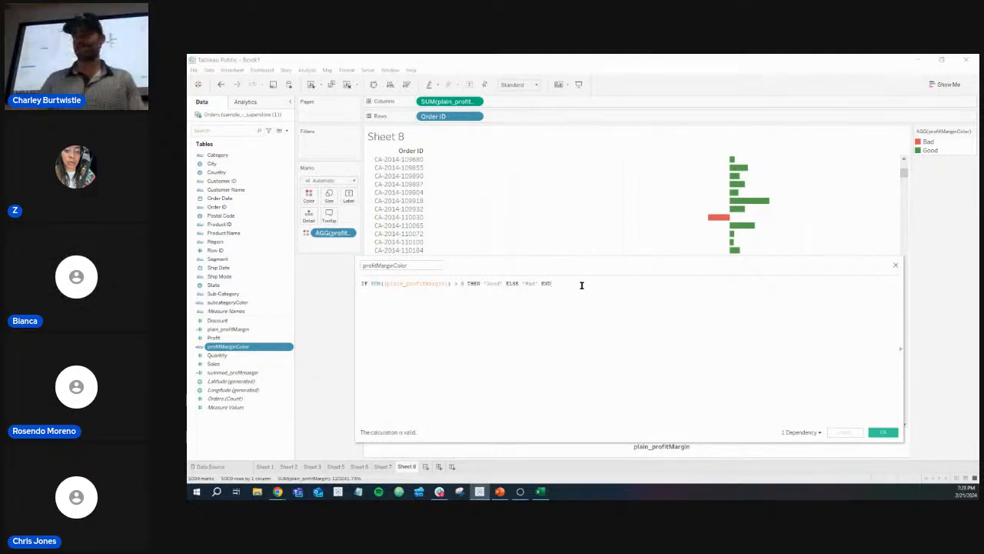
pyautogui.scroll(5, 582, 285)
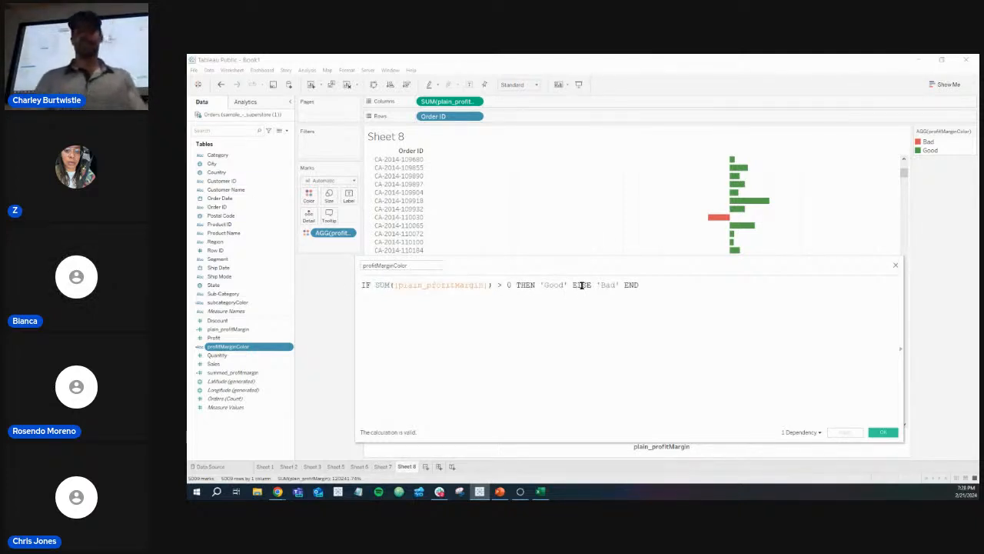
pyautogui.scroll(2, 581, 285)
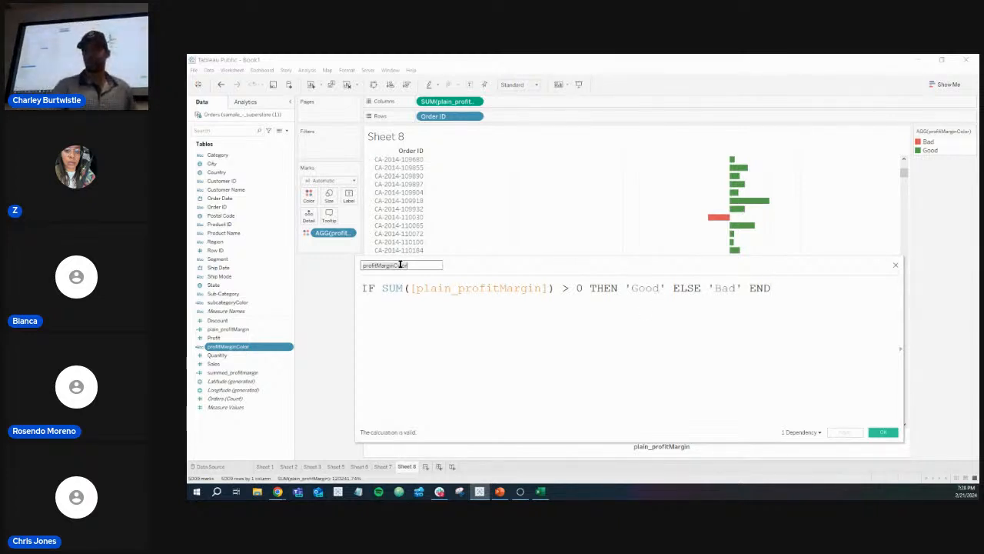
pyautogui.moveTo(383, 287); pyautogui.dragTo(578, 290)
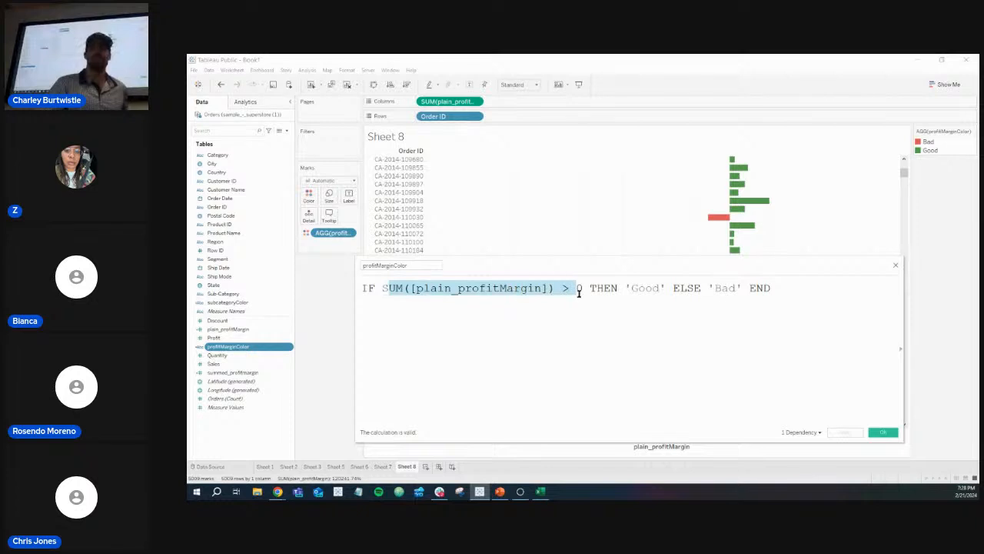
pyautogui.doubleClick(639, 288)
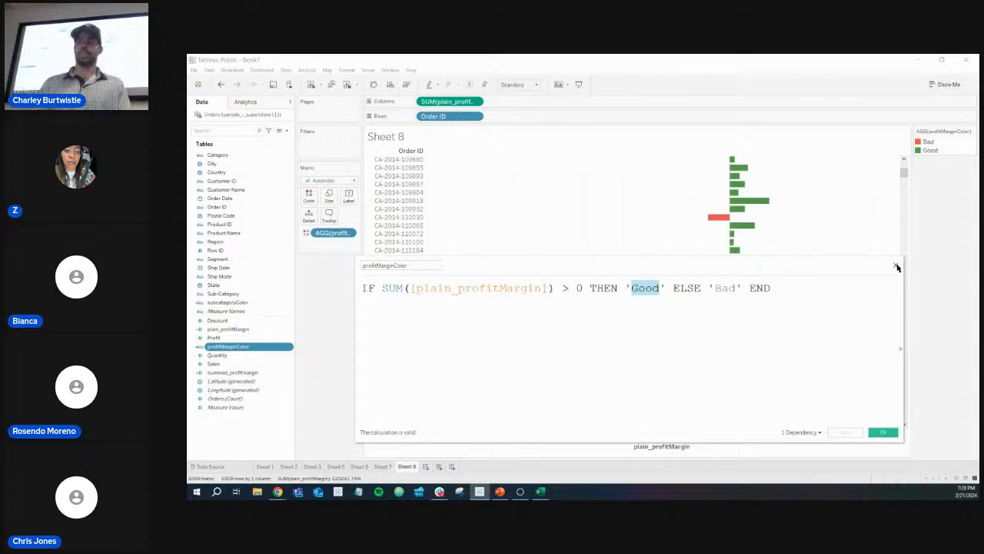
pyautogui.doubleClick(506, 289)
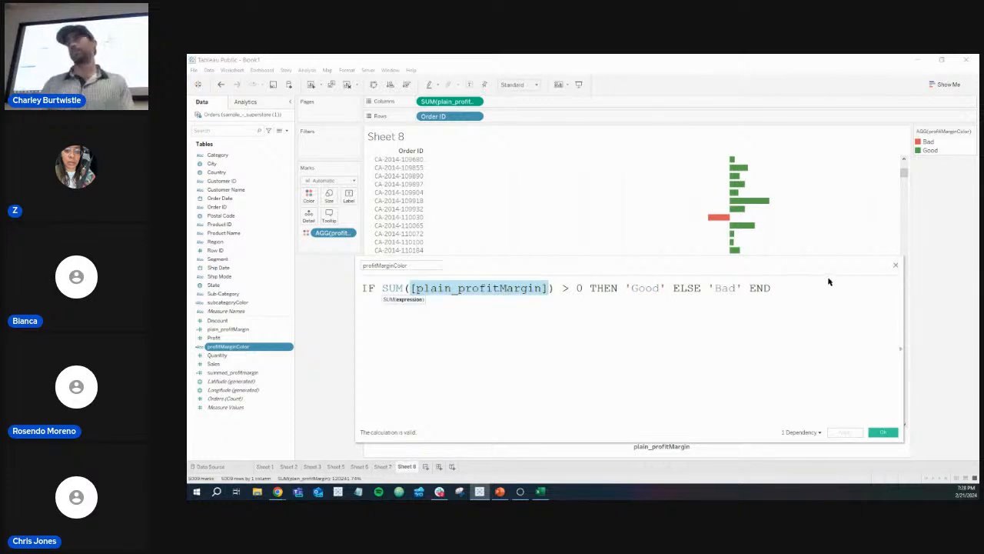
# - Close the profitMarginColor calculation and examine its row-level values in the Orders data source preview
pyautogui.click(895, 266)
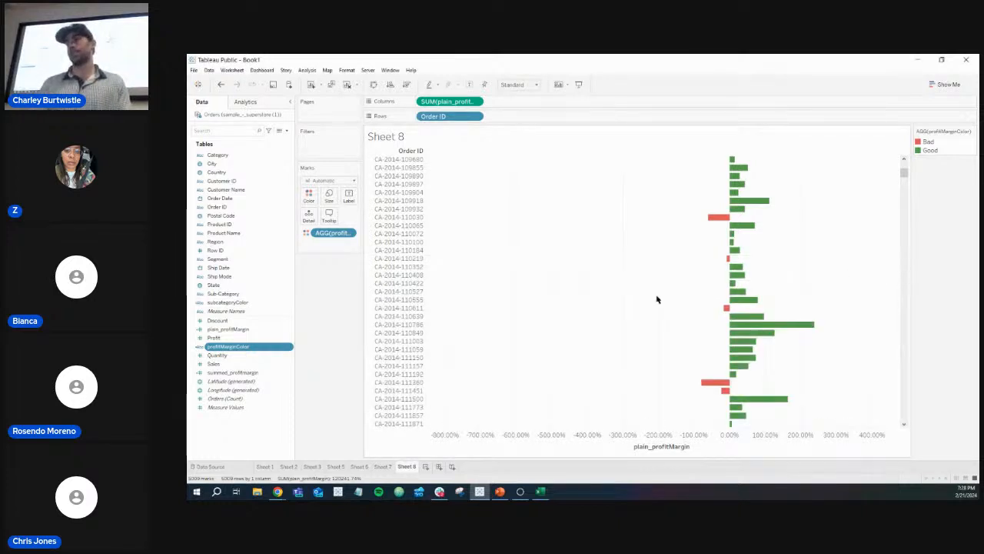
pyautogui.click(228, 466)
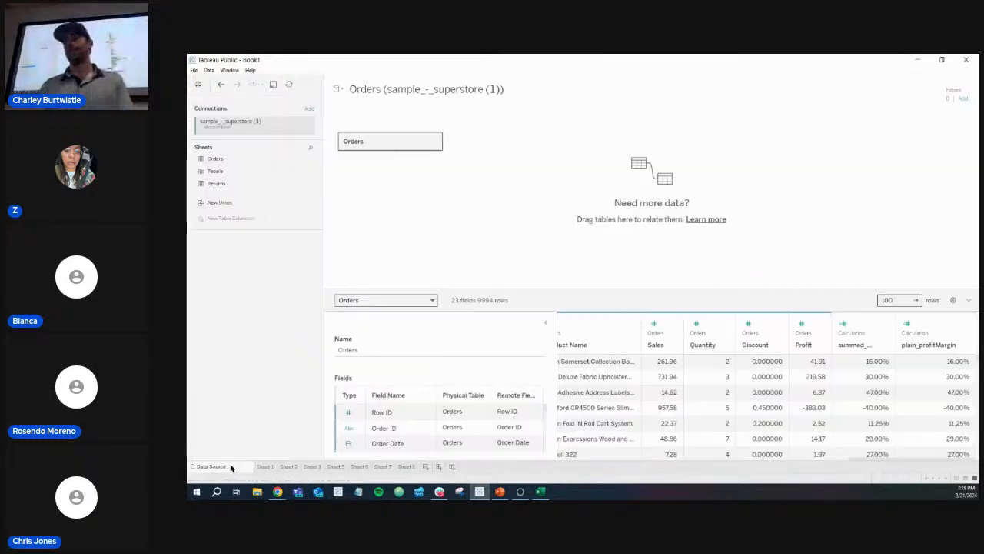
pyautogui.moveTo(848, 459); pyautogui.dragTo(895, 467)
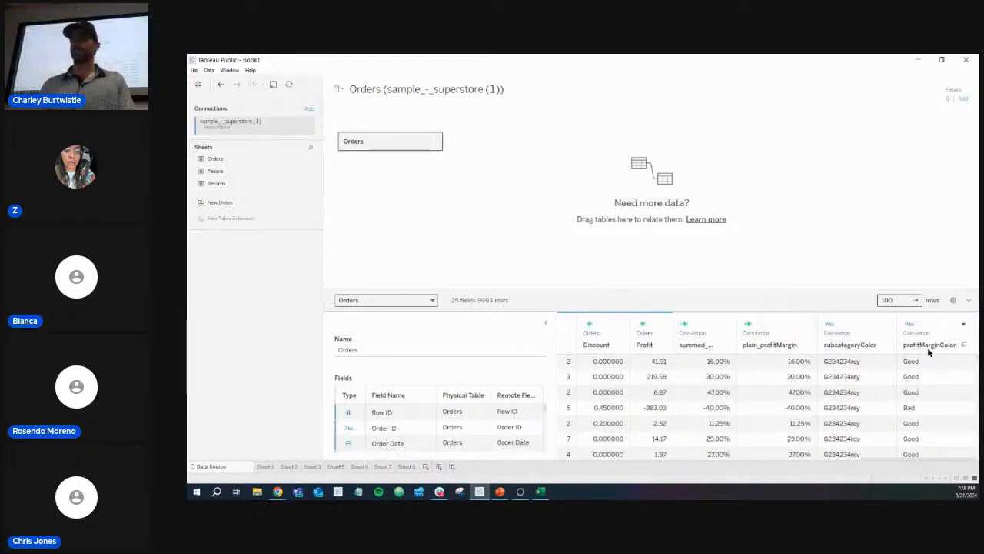
pyautogui.scroll(-5, 924, 374)
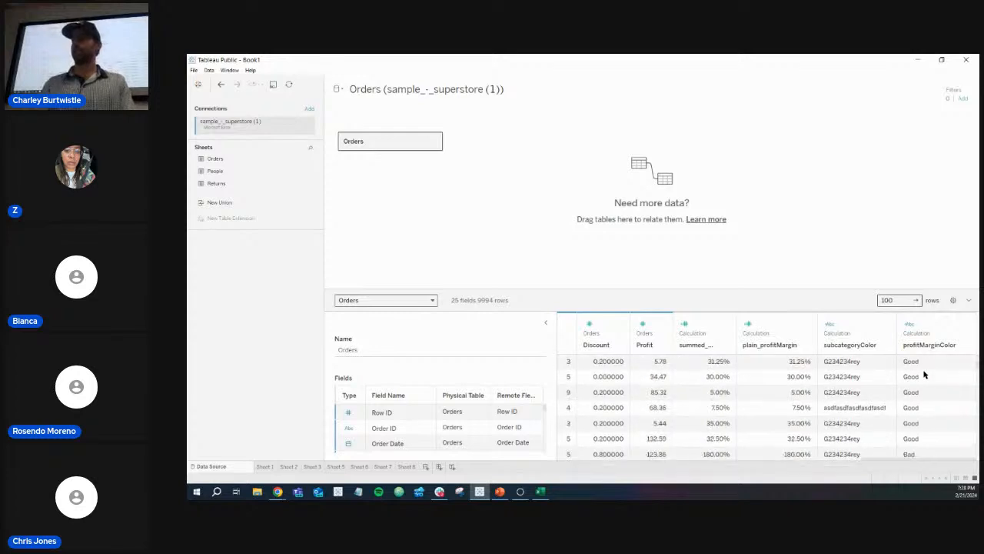
pyautogui.scroll(5, 924, 377)
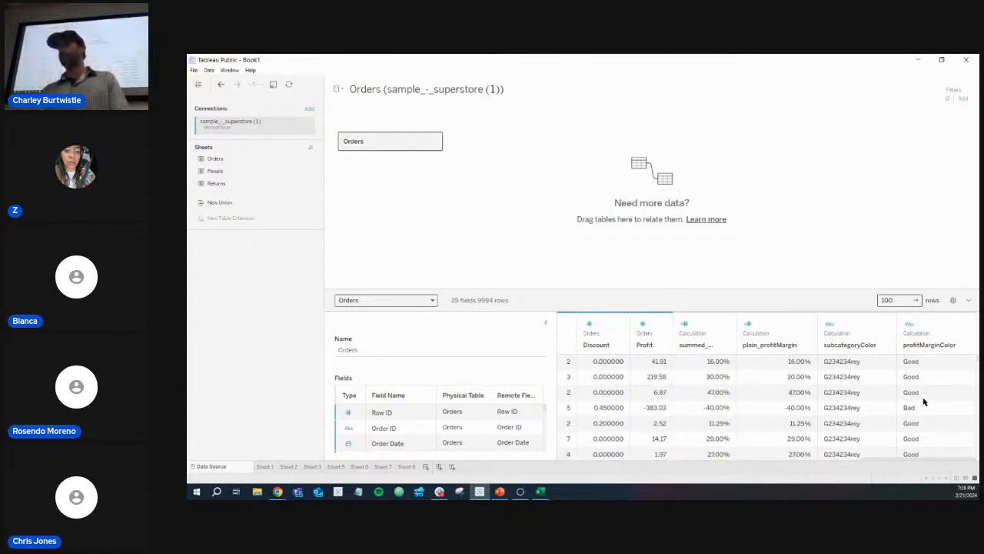
# - Return to Sheet 8 and look through the colored profit margin bars by Order ID
pyautogui.click(406, 466)
pyautogui.scroll(-2, 581, 315)
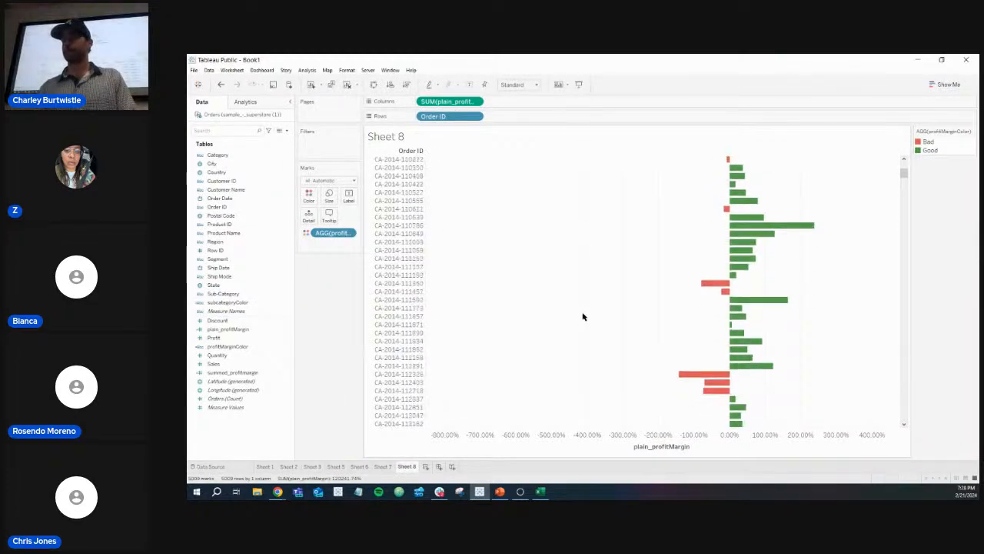
pyautogui.scroll(-6, 582, 315)
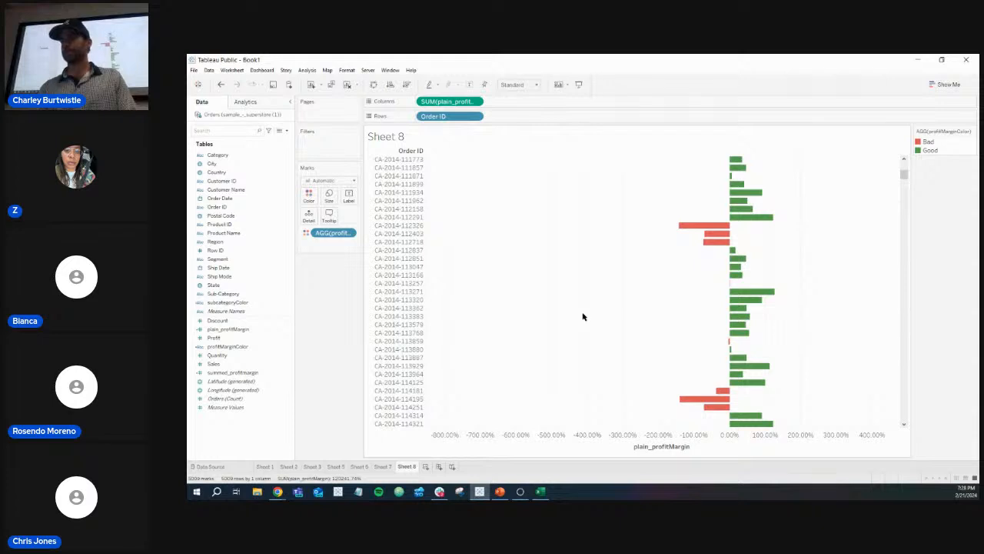
pyautogui.scroll(10, 582, 315)
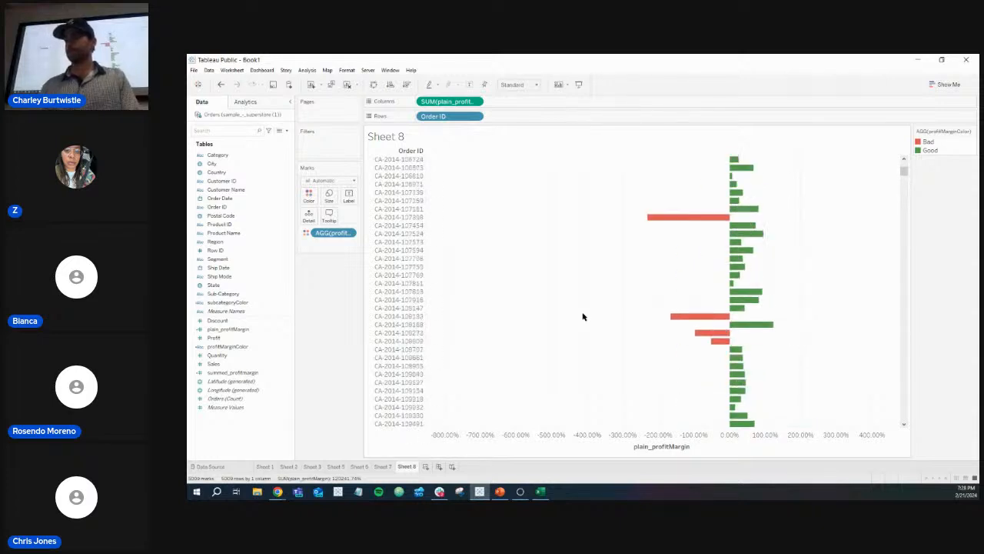
pyautogui.scroll(10, 582, 315)
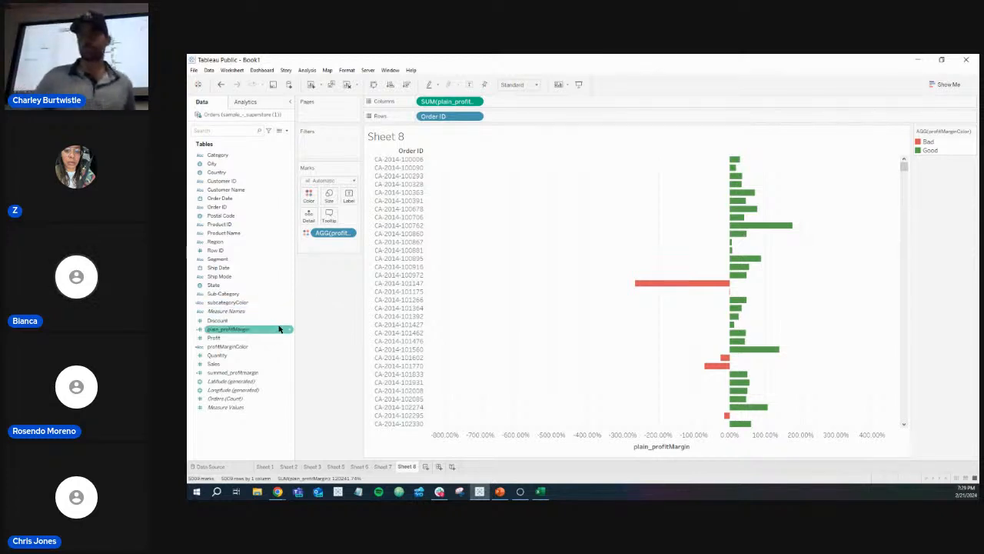
pyautogui.click(287, 373)
pyautogui.click(322, 209)
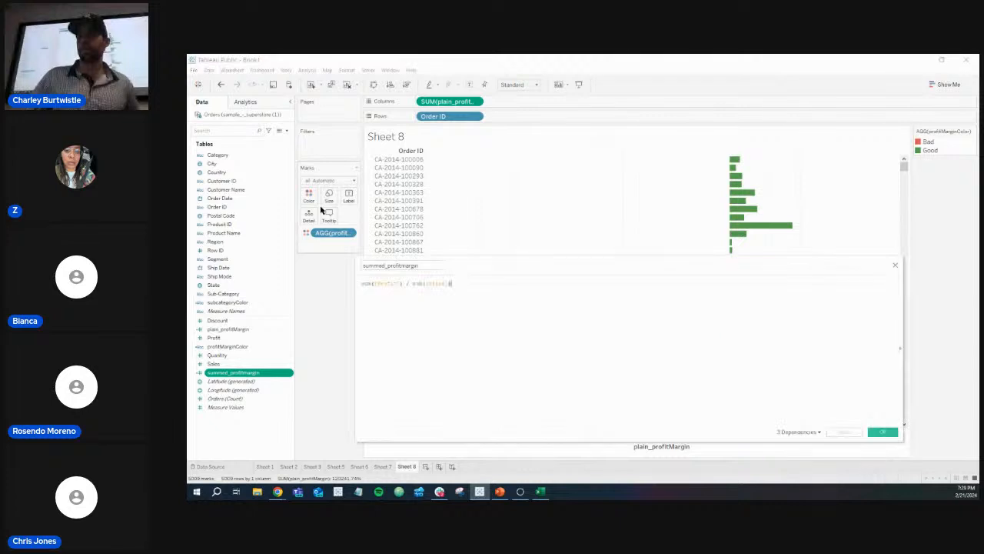
pyautogui.moveTo(525, 269); pyautogui.dragTo(520, 250)
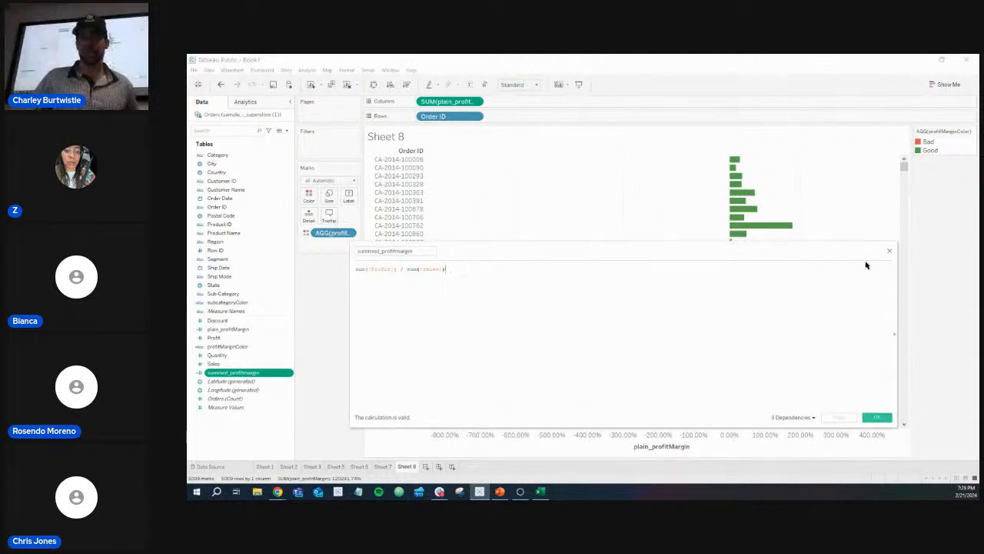
pyautogui.click(889, 251)
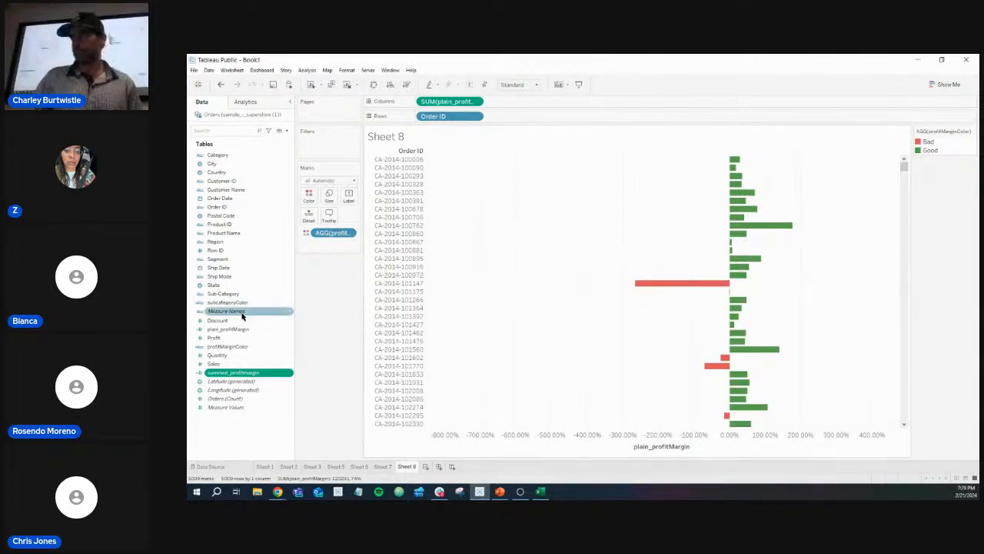
# - Edit profitMarginColor to return a 'my name is' phrase with the presenter's first name instead of 'Good' and 'asdf' instead of 'Bad', and save it
pyautogui.click(289, 347)
pyautogui.click(289, 347)
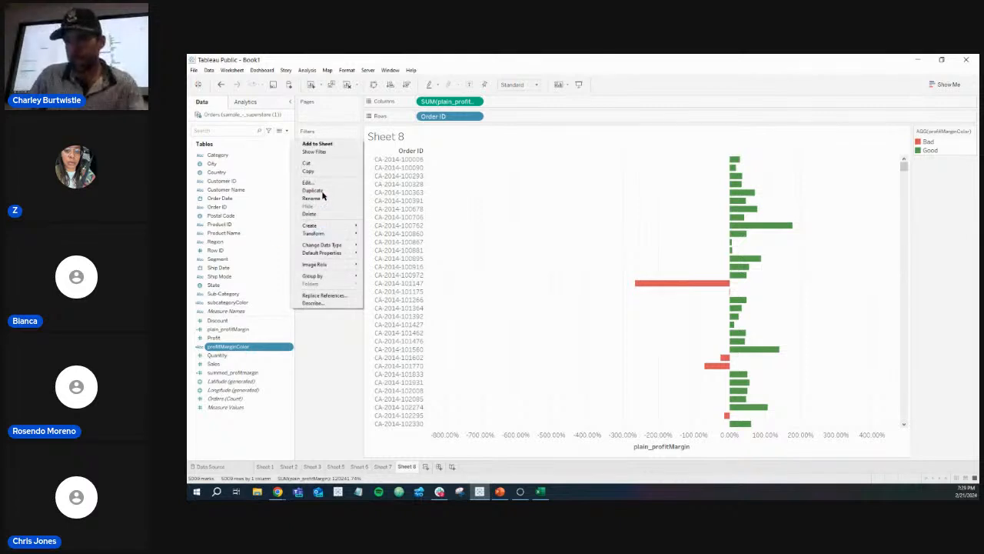
pyautogui.click(325, 196)
pyautogui.scroll(5, 514, 279)
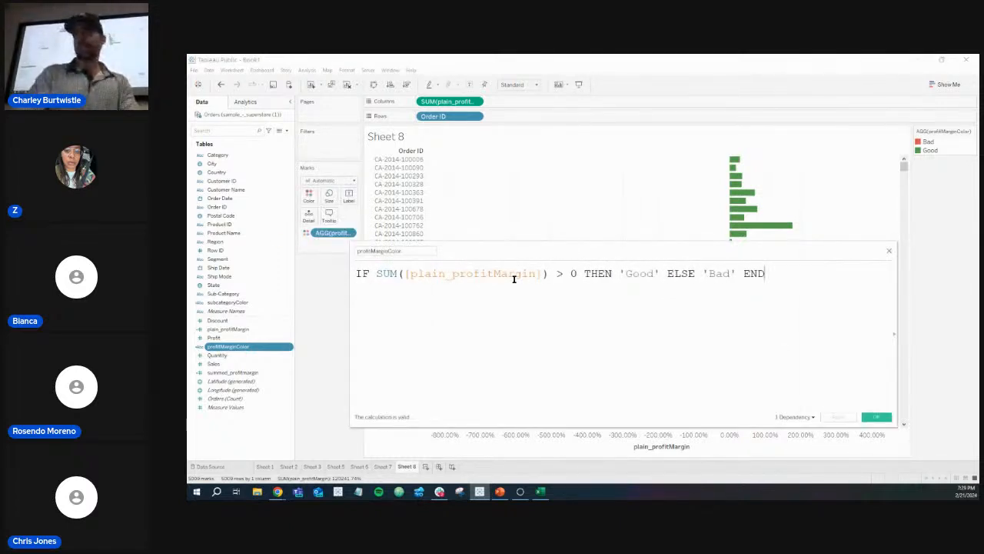
pyautogui.doubleClick(642, 273)
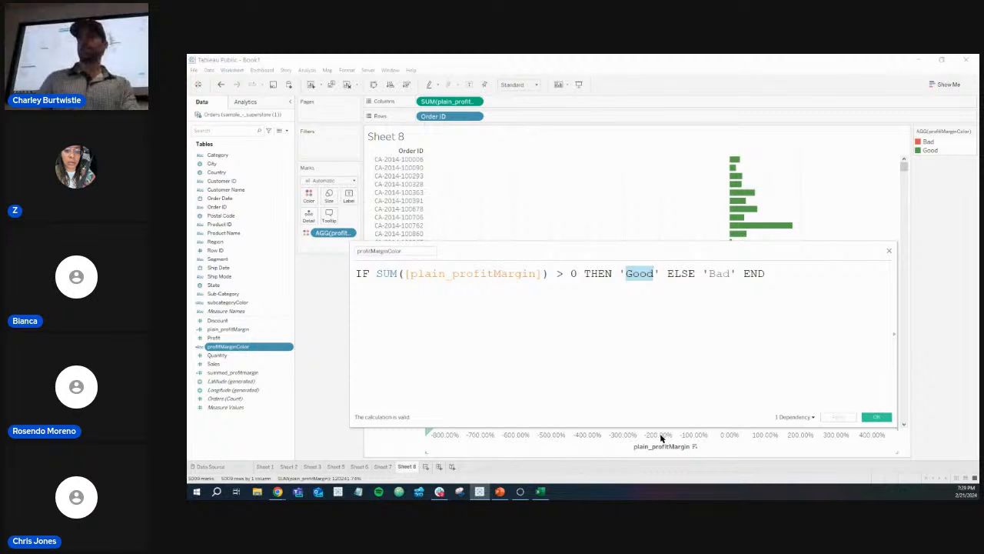
pyautogui.write('my name is ')
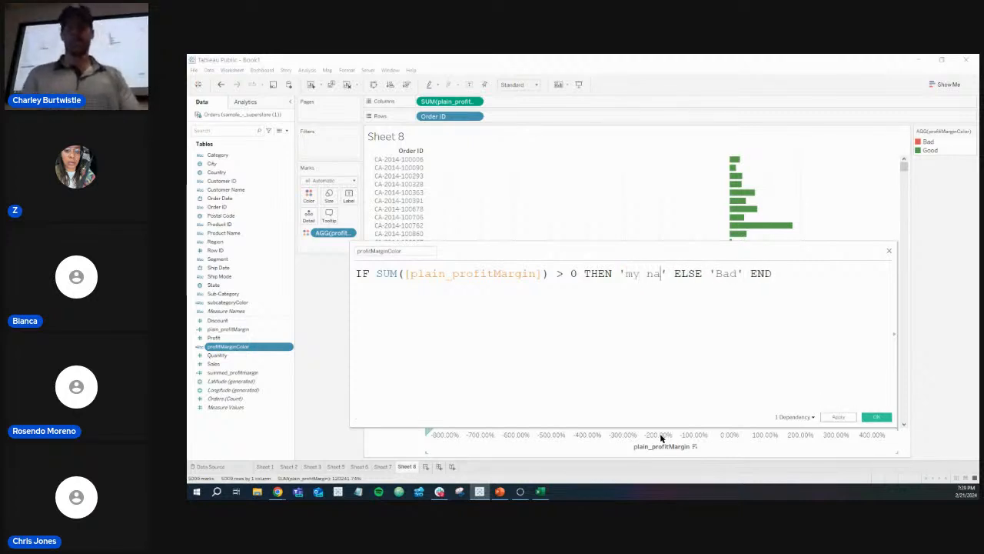
pyautogui.write('charley')
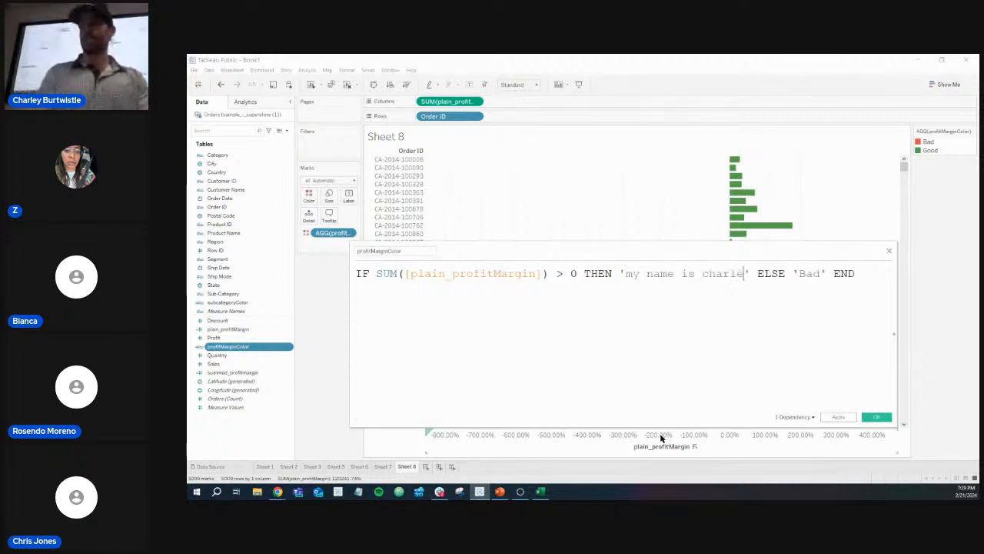
pyautogui.doubleClick(816, 273)
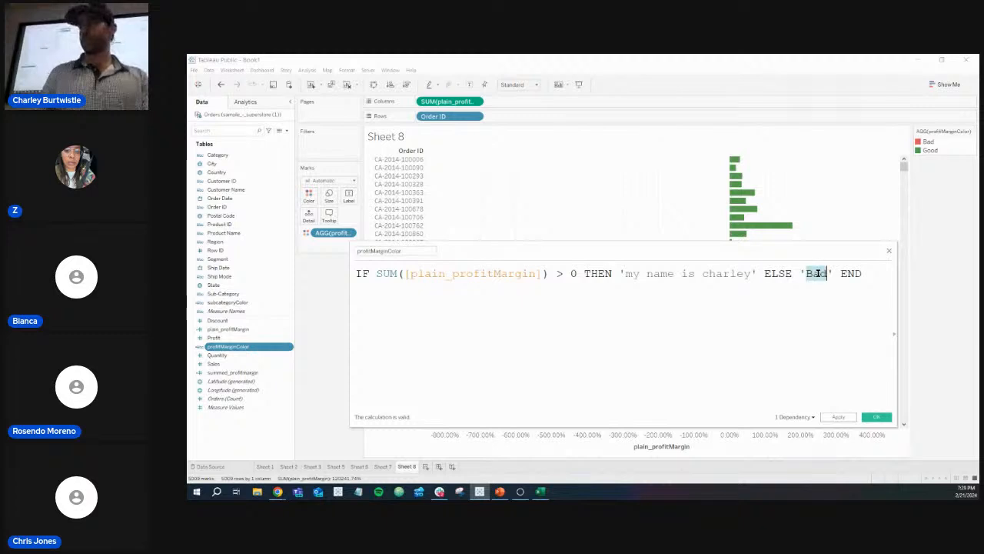
pyautogui.write('asdf')
pyautogui.click(876, 416)
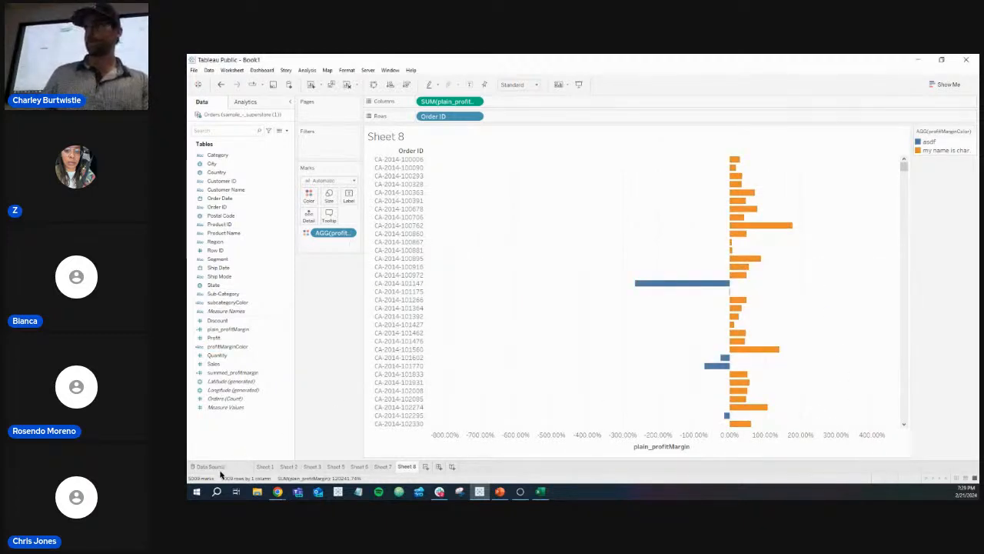
pyautogui.click(289, 373)
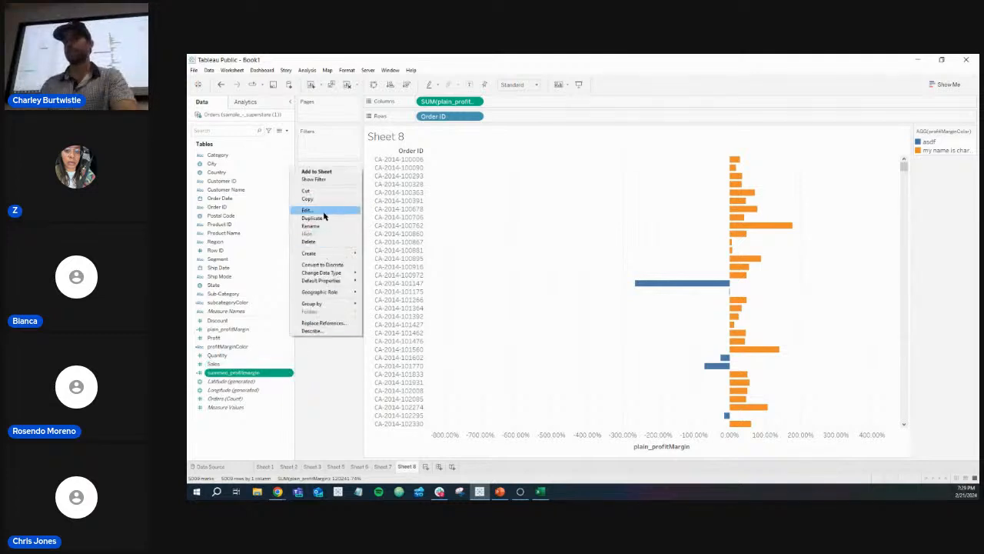
pyautogui.click(325, 214)
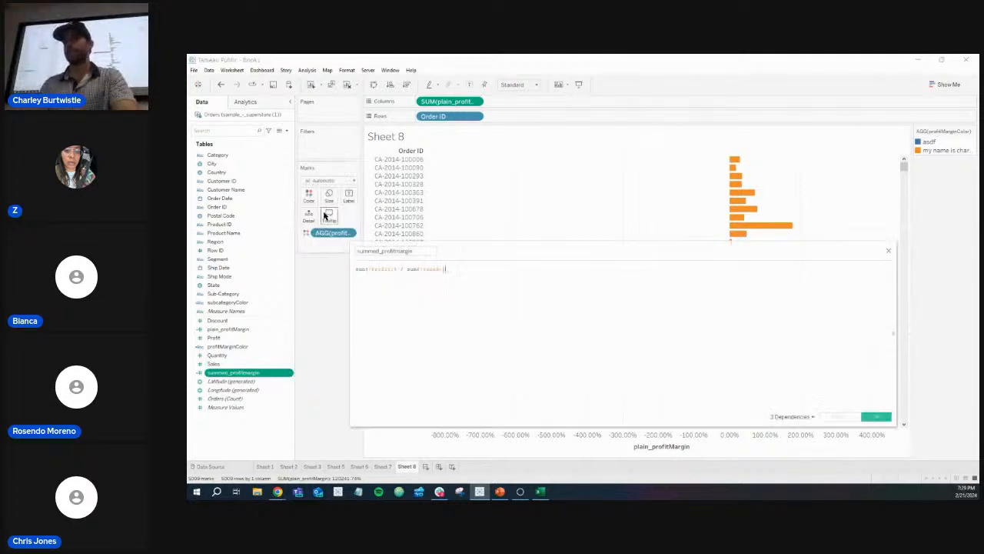
pyautogui.click(888, 251)
# - Reopen the profitMarginColor calculation, review its SUM([plain_profitMargin]) > 0 condition alongside the Order ID bars, and close it
pyautogui.click(290, 347)
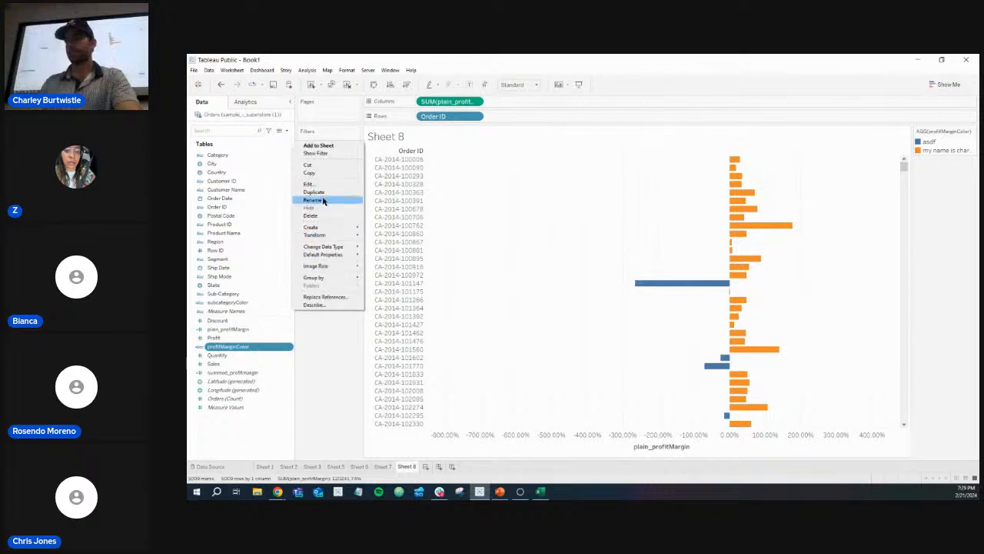
pyautogui.click(323, 187)
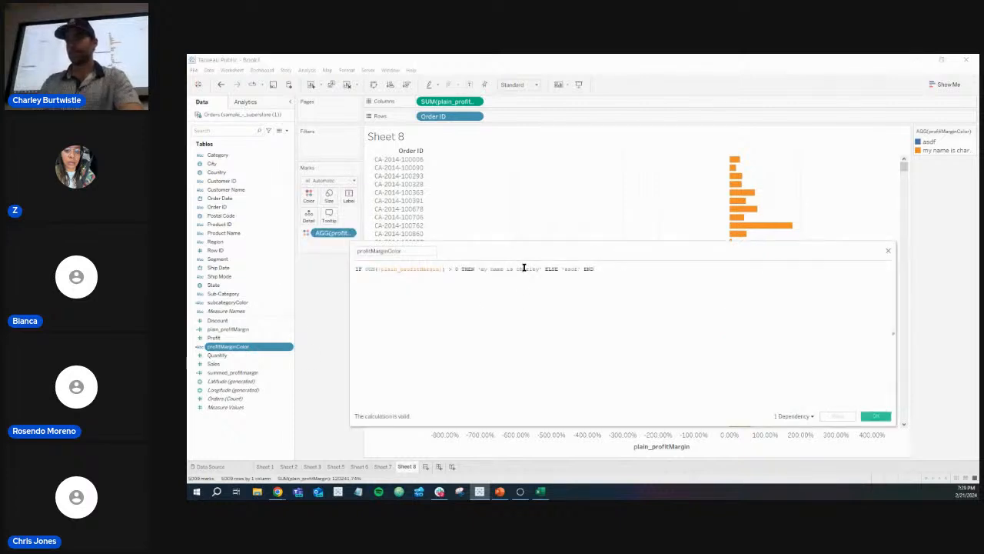
pyautogui.keyDown('ctrl'); pyautogui.scroll(5, 524, 268); pyautogui.keyUp('ctrl')
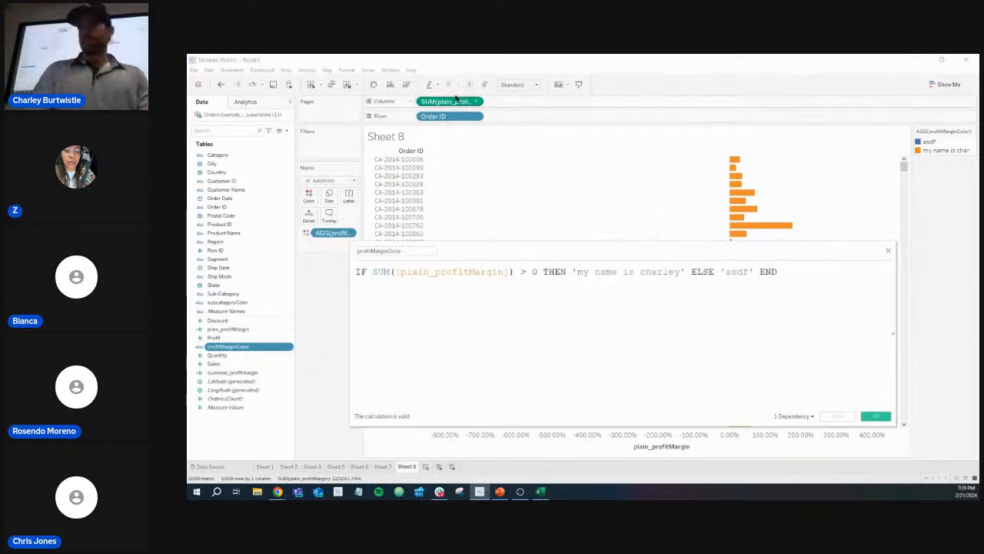
pyautogui.click(391, 272)
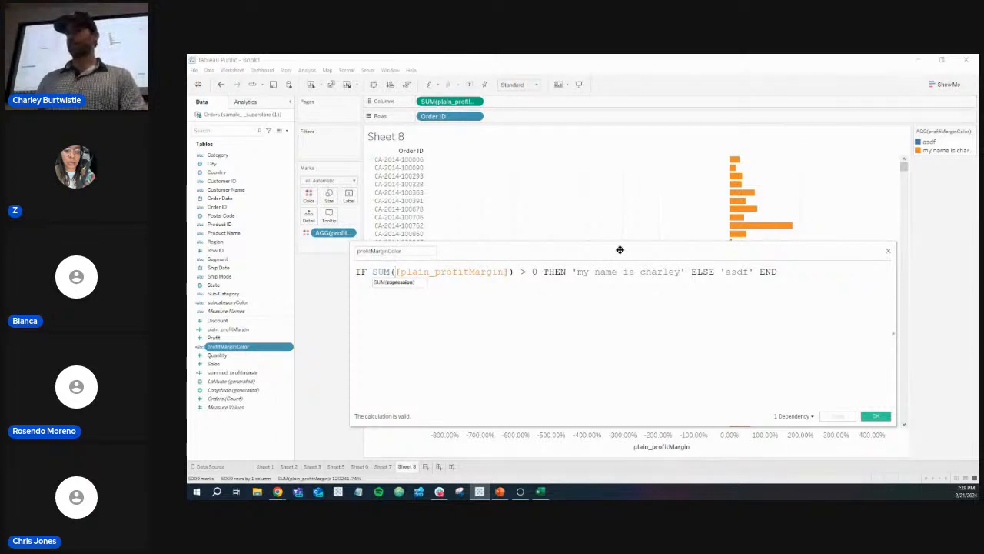
pyautogui.moveTo(620, 250); pyautogui.dragTo(620, 291)
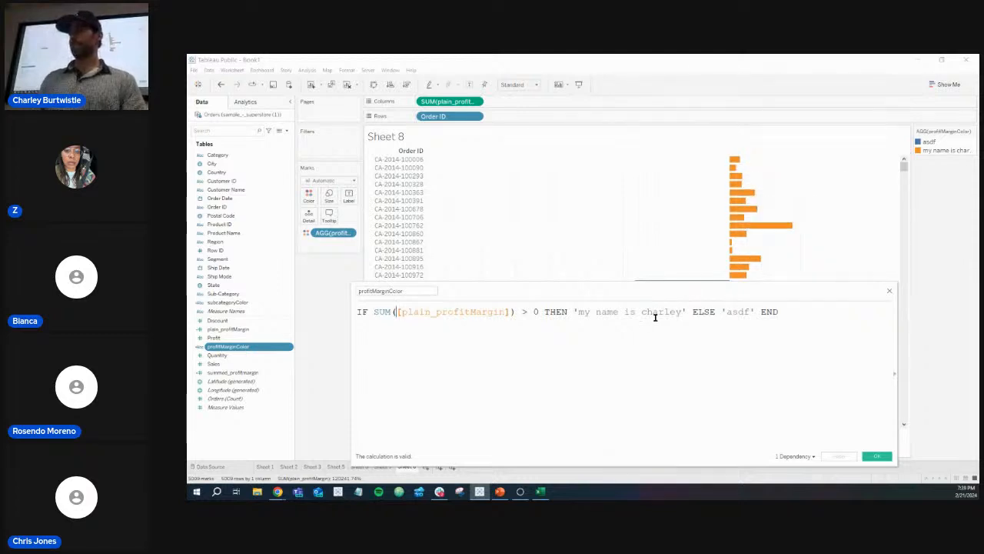
pyautogui.moveTo(857, 291); pyautogui.dragTo(856, 306)
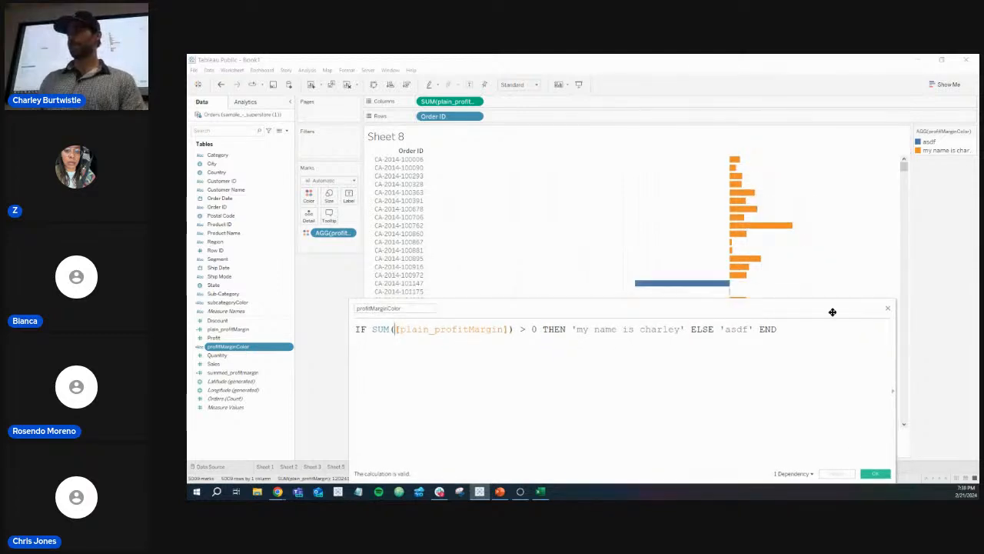
pyautogui.click(890, 307)
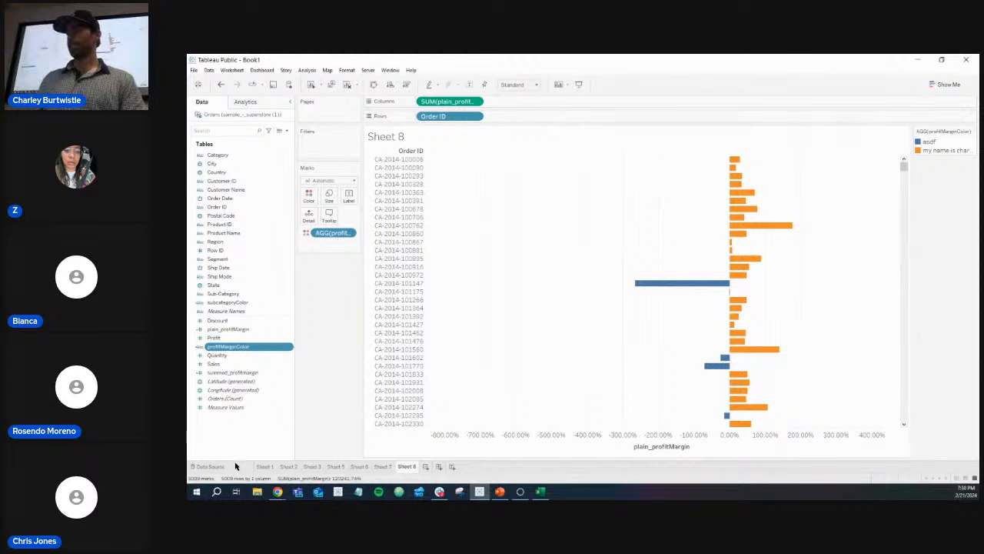
# - Compare the plain_profitMargin and profitMarginColor columns in the Orders data source and return to Sheet 8
pyautogui.click(209, 466)
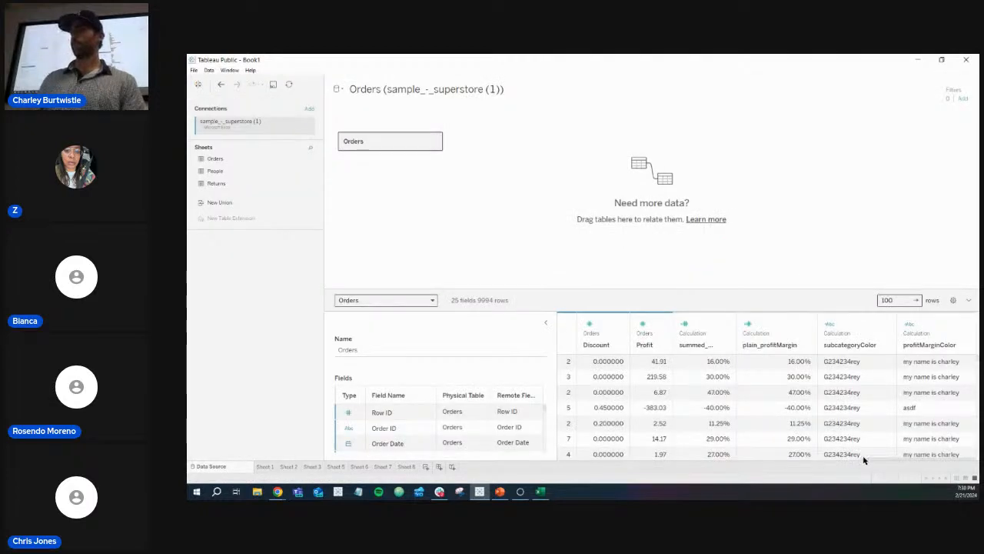
pyautogui.moveTo(866, 459); pyautogui.dragTo(864, 459)
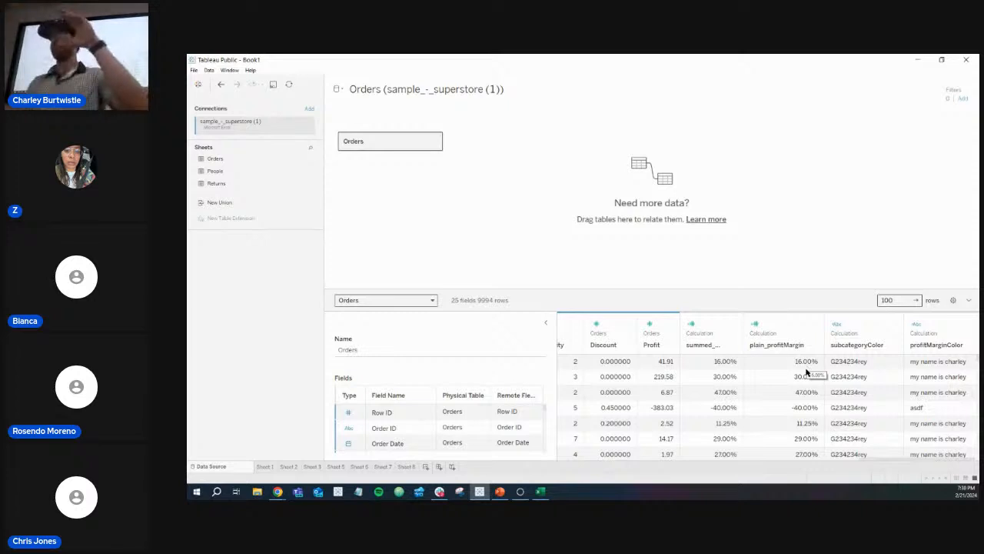
pyautogui.moveTo(405, 470)
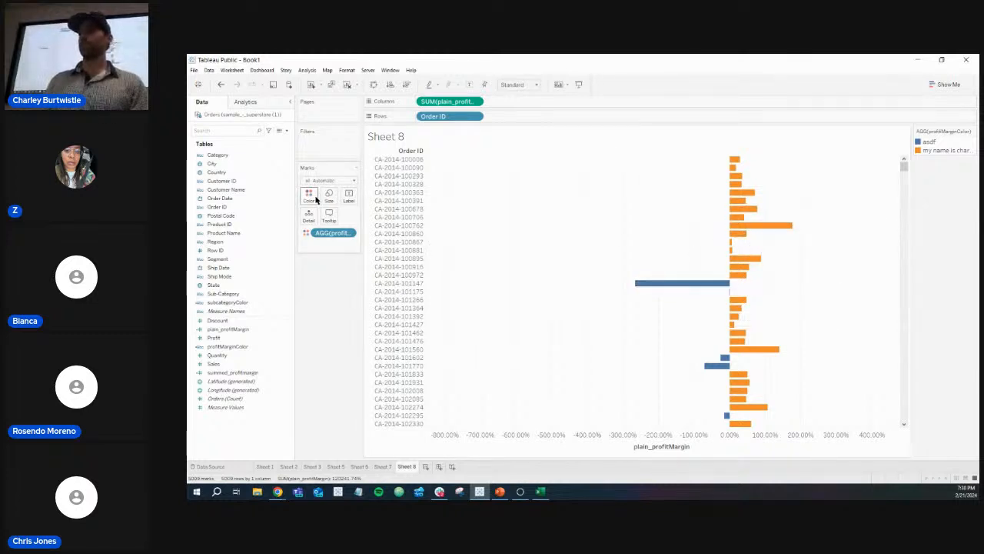
# - Assign green to the 'my name is' value and red to asdf in the profitMarginColor color settings
pyautogui.moveTo(330, 233); pyautogui.dragTo(313, 201)
pyautogui.click(230, 348)
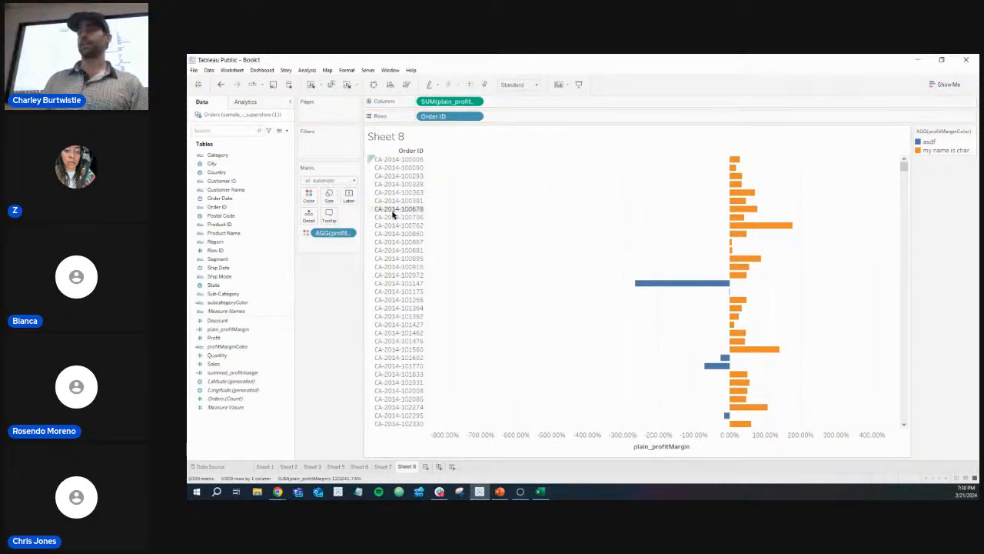
pyautogui.click(309, 196)
pyautogui.click(333, 223)
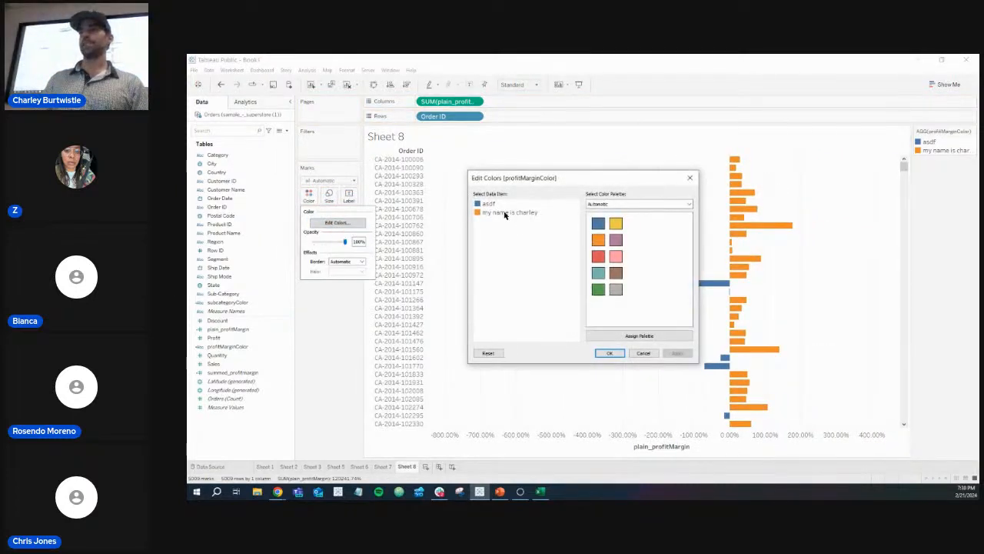
pyautogui.click(493, 214)
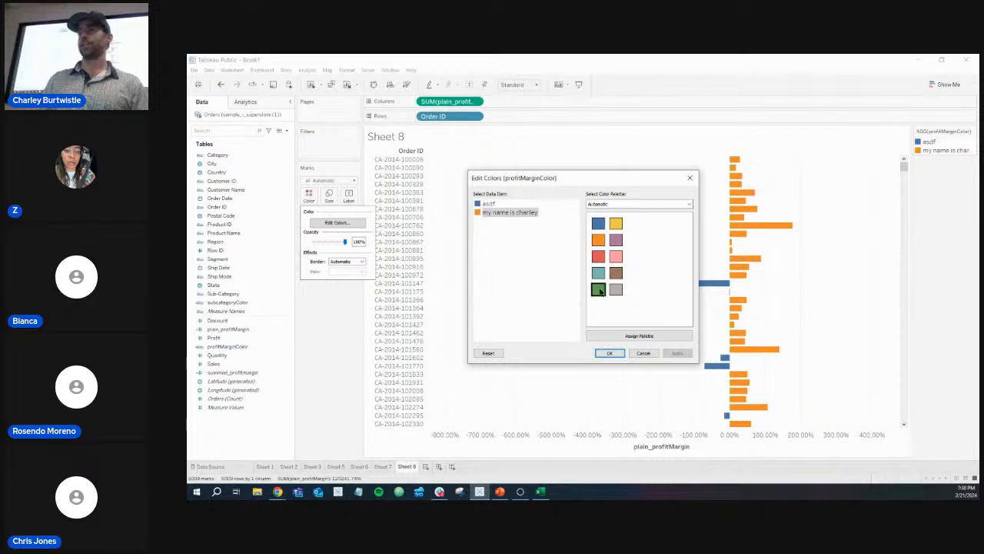
pyautogui.click(598, 288)
pyautogui.click(494, 204)
pyautogui.click(598, 256)
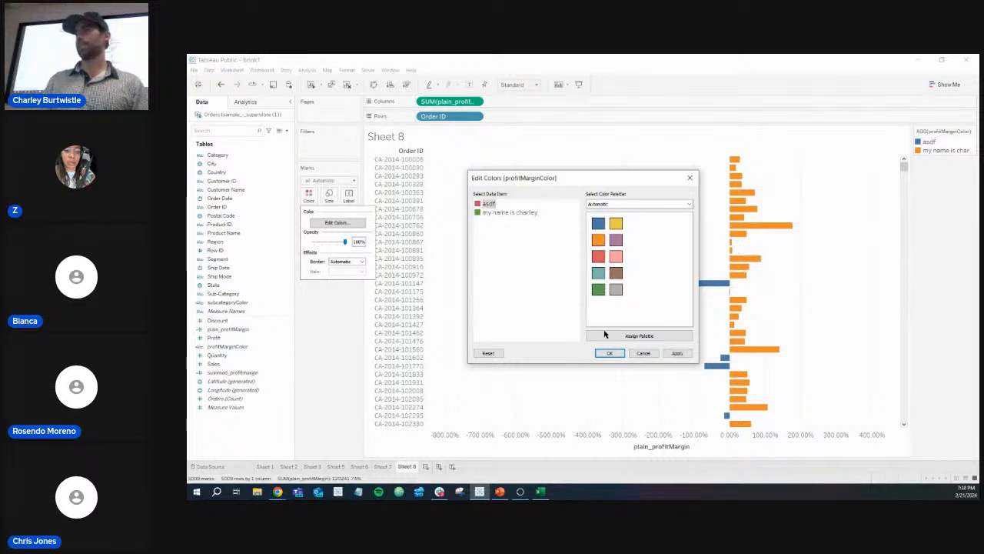
pyautogui.click(609, 354)
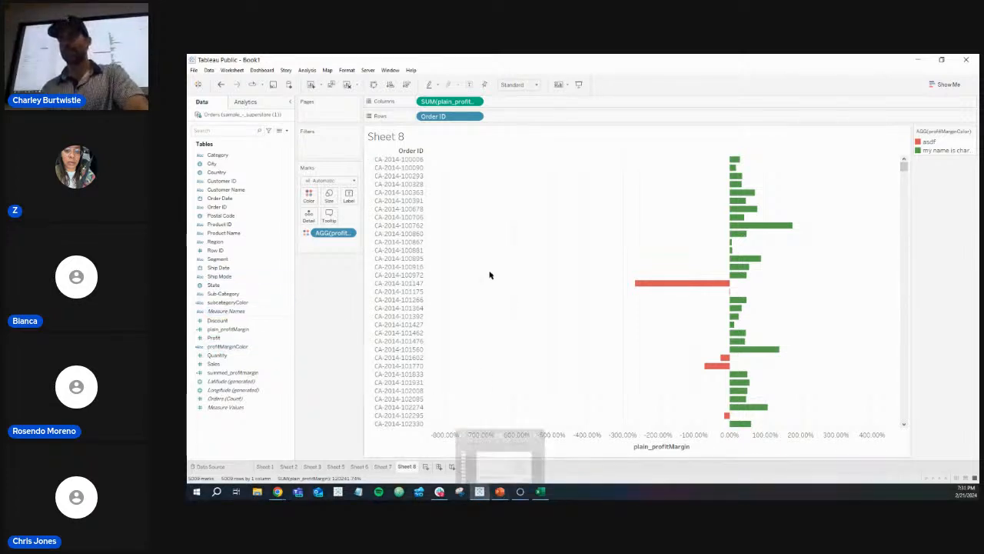
# - Open the profitMarginColor calculation for editing, enlarge the formula text, and remove the ELSE 'asdf' END part
pyautogui.rightClick(289, 346)
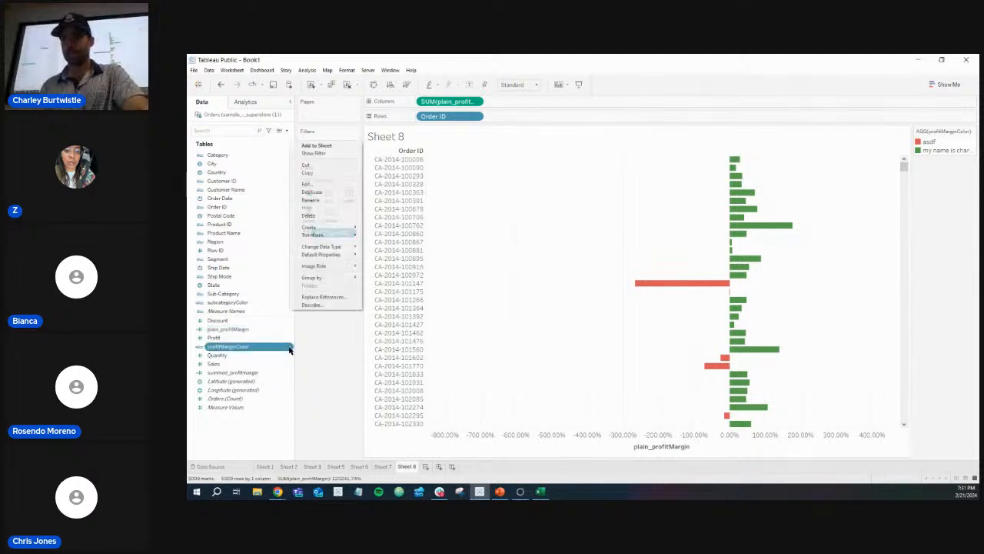
pyautogui.click(325, 184)
pyautogui.moveTo(462, 287); pyautogui.dragTo(417, 196)
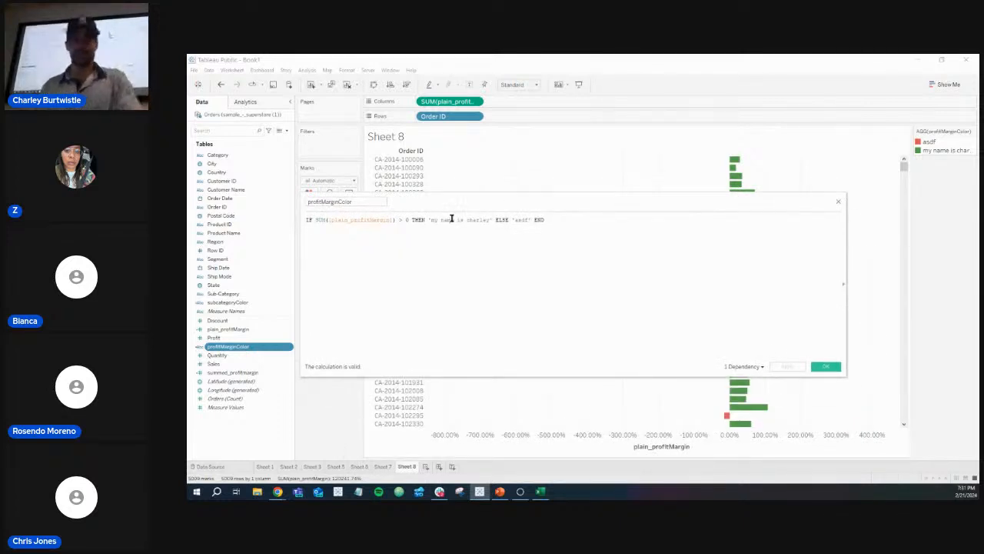
pyautogui.scroll(5, 451, 219)
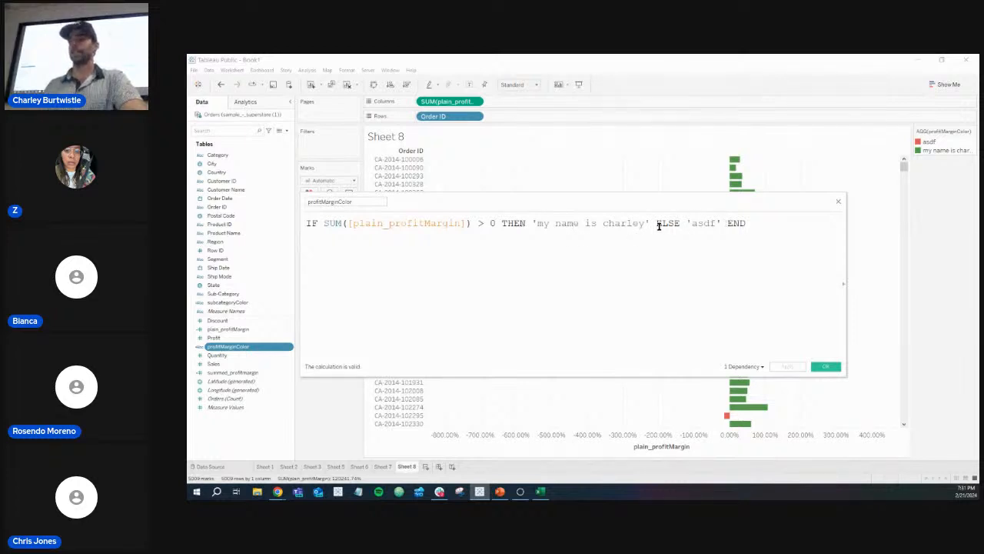
pyautogui.moveTo(653, 223); pyautogui.dragTo(753, 223)
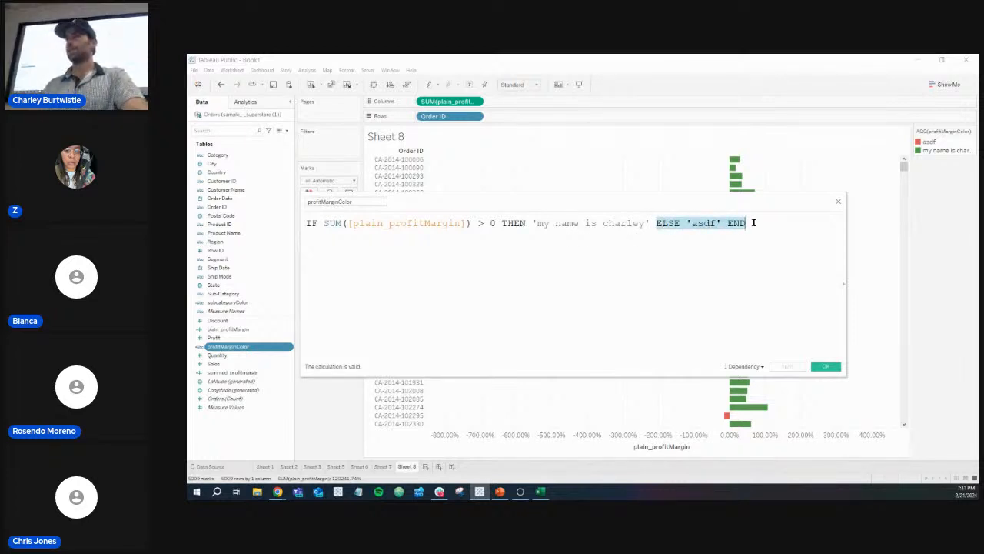
pyautogui.press('BackSpace')
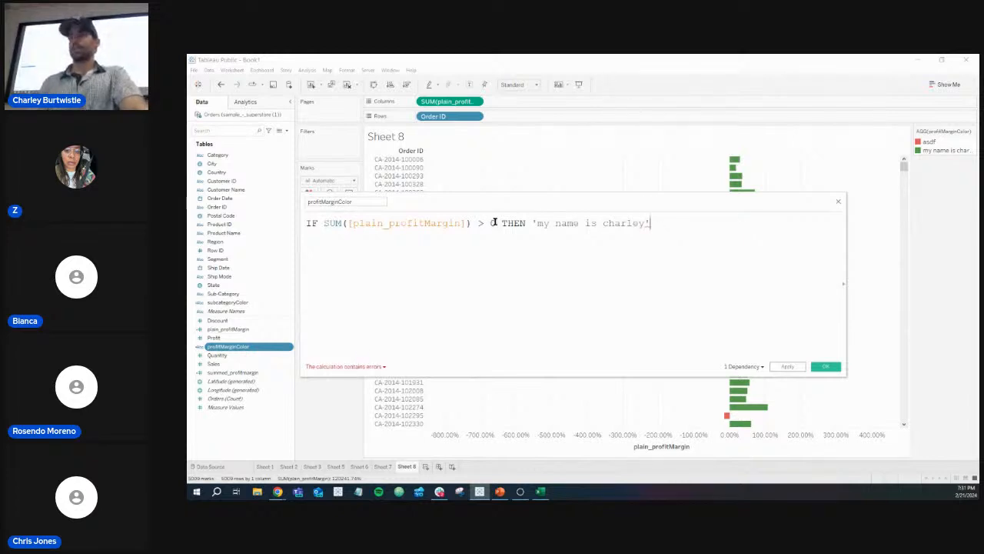
# - Replace the 'my name is' phrase after THEN with 'Good' in the profitMarginColor formula
pyautogui.moveTo(645, 222); pyautogui.dragTo(537, 223)
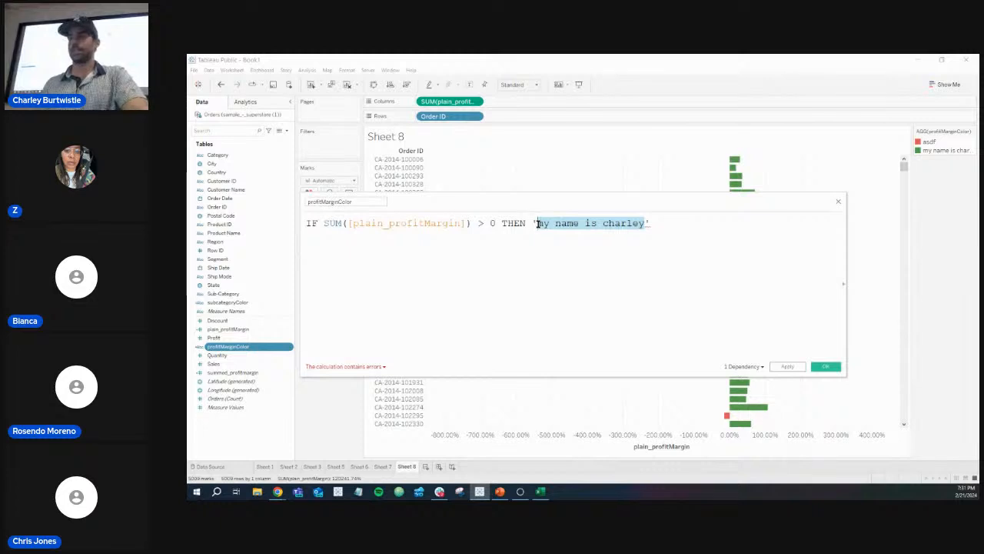
pyautogui.write('good')
pyautogui.write('G')
pyautogui.click(582, 222)
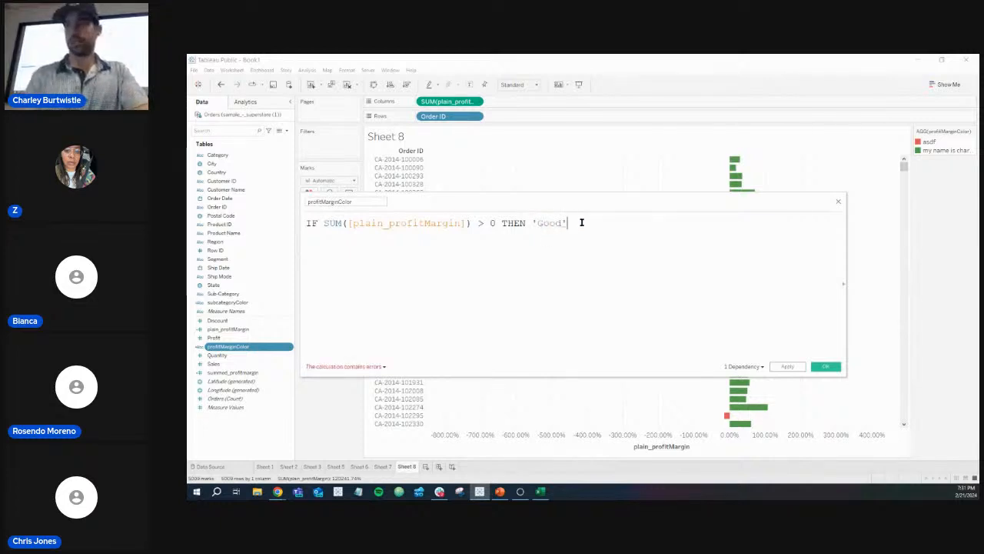
pyautogui.press('Return')
pyautogui.write('el')
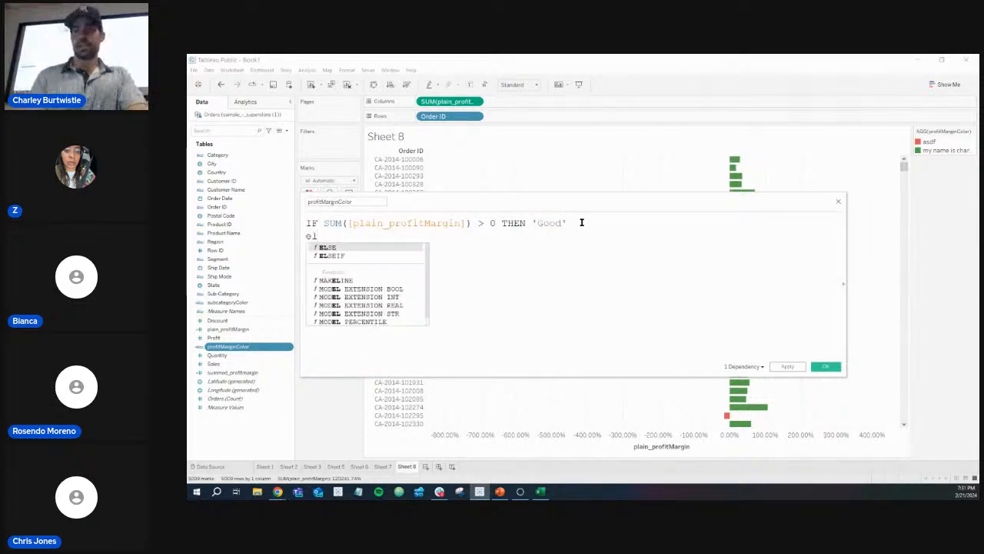
pyautogui.press('Down')
pyautogui.press('Return')
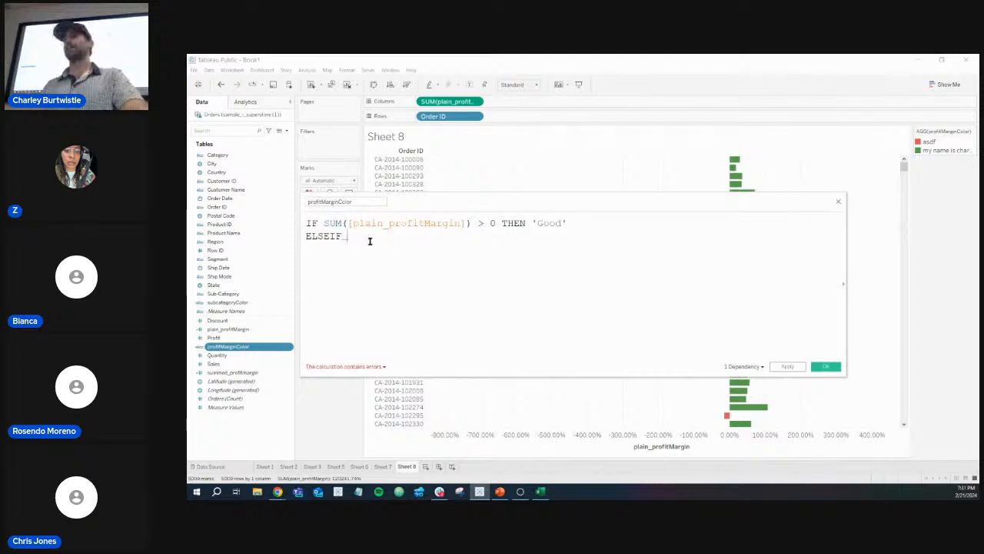
pyautogui.moveTo(365, 236); pyautogui.dragTo(283, 233)
pyautogui.press('BackSpace')
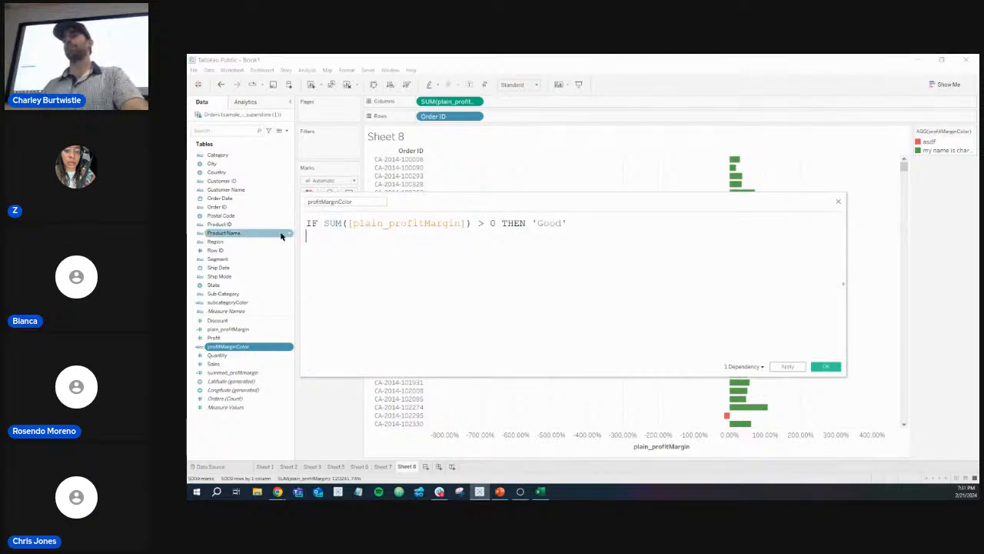
# - Append ELSE after 'Good', highlight the formula's condition, result and ELSE keyword in turn, and remove ELSE again
pyautogui.press('BackSpace')
pyautogui.write('ELSE')
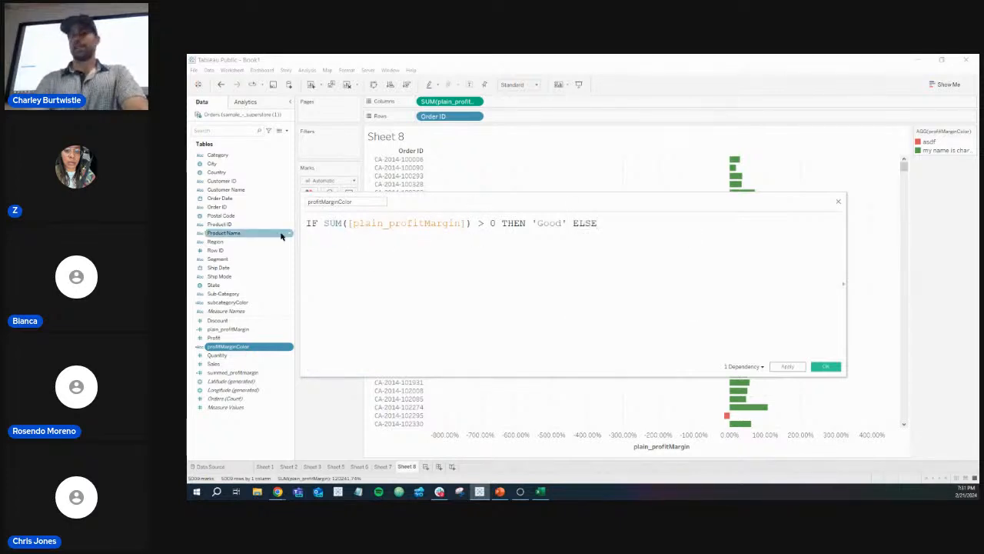
pyautogui.moveTo(323, 225); pyautogui.dragTo(494, 220)
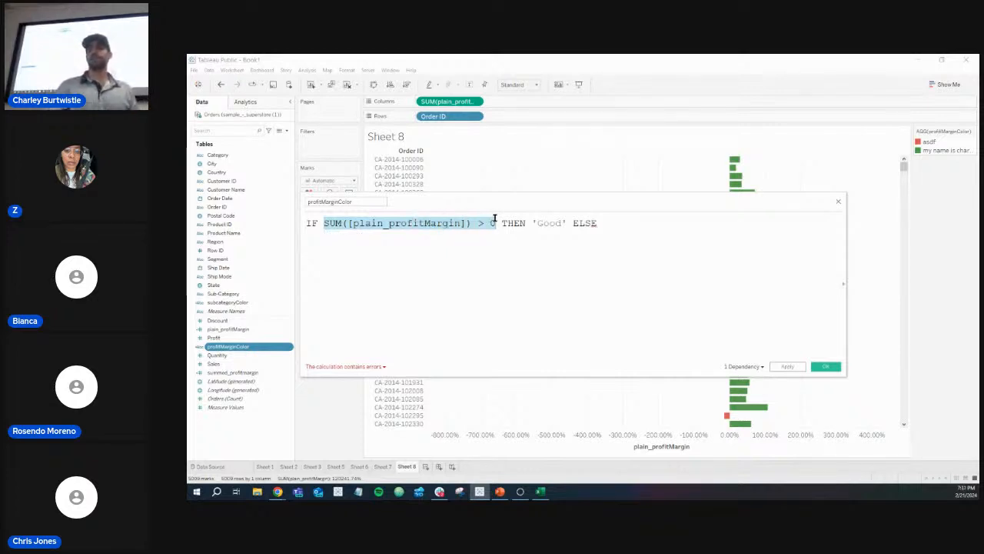
pyautogui.moveTo(566, 221); pyautogui.dragTo(531, 221)
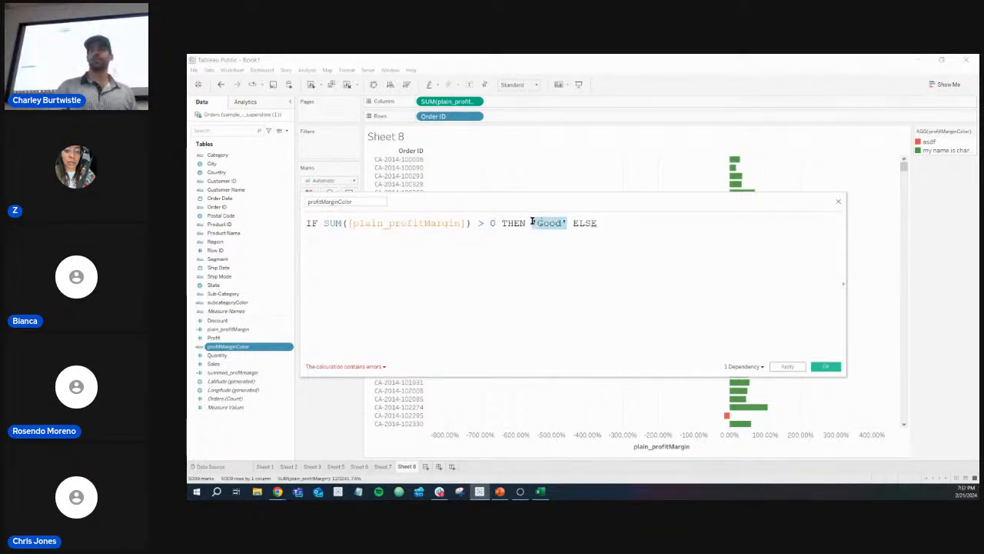
pyautogui.click(609, 222)
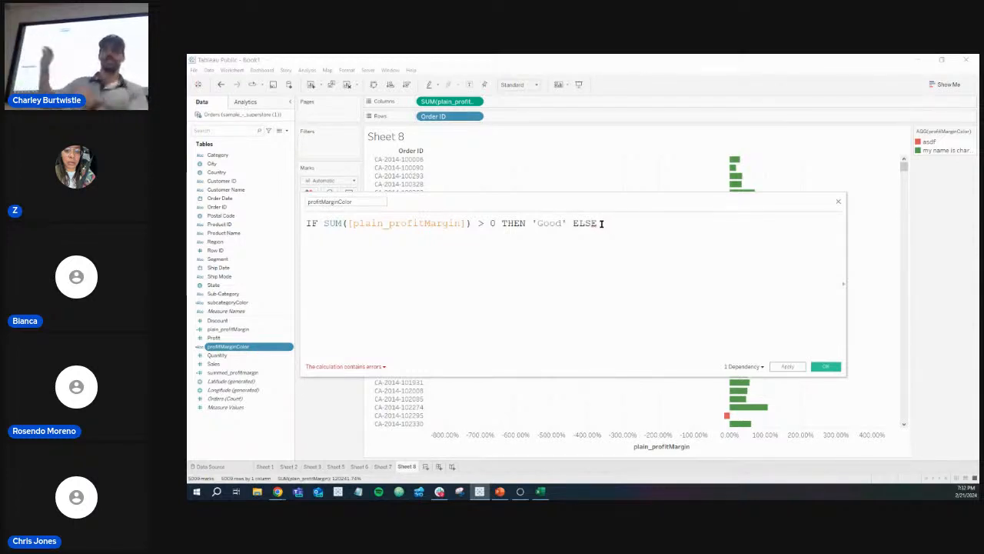
pyautogui.moveTo(602, 223); pyautogui.dragTo(574, 225)
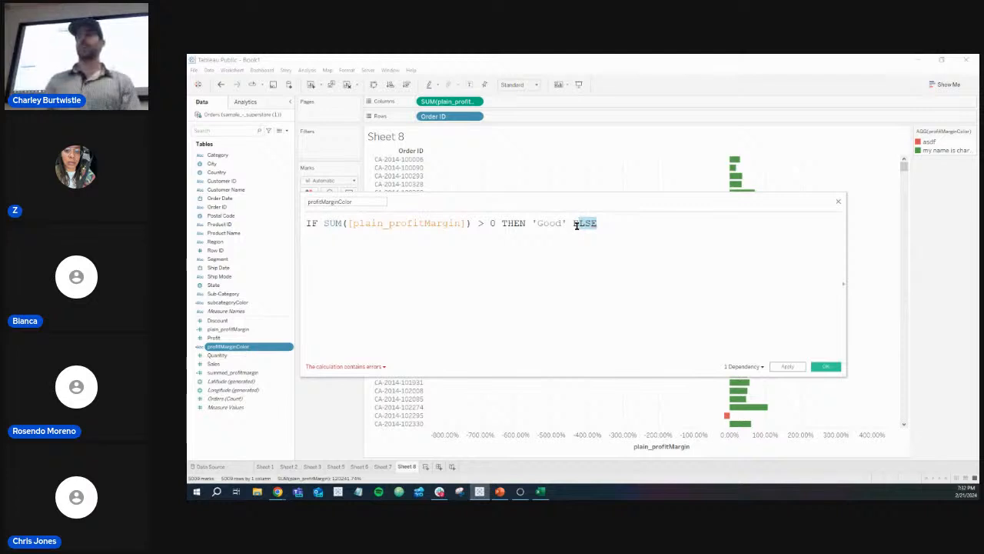
pyautogui.click(607, 223)
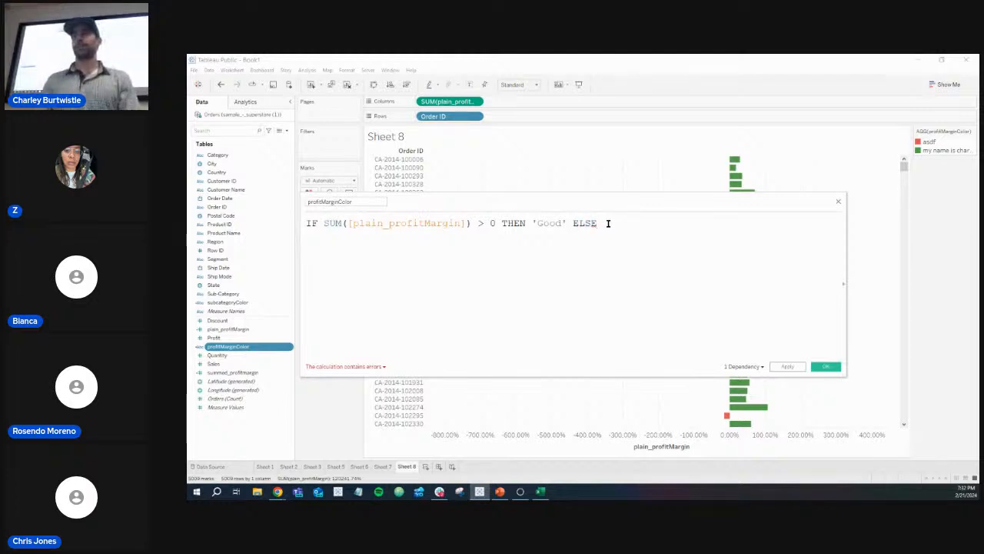
pyautogui.press('BackSpace')
pyautogui.press('BackSpace')
pyautogui.press('BackSpace')
pyautogui.press('BackSpace')
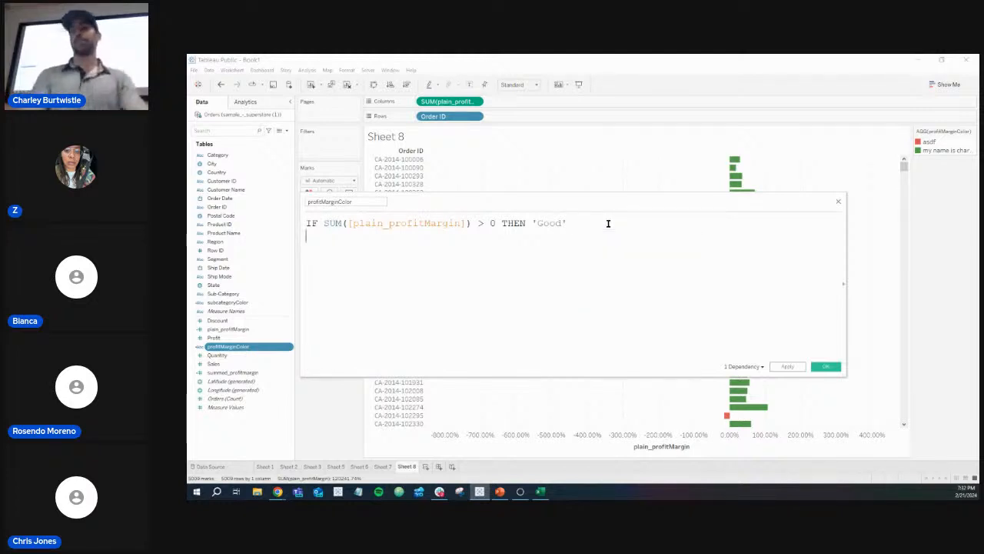
# - Begin a second formula line with an ELSEIF clause that tests SUM([plain_profitMargin])
pyautogui.press('Return')
pyautogui.write('IF')
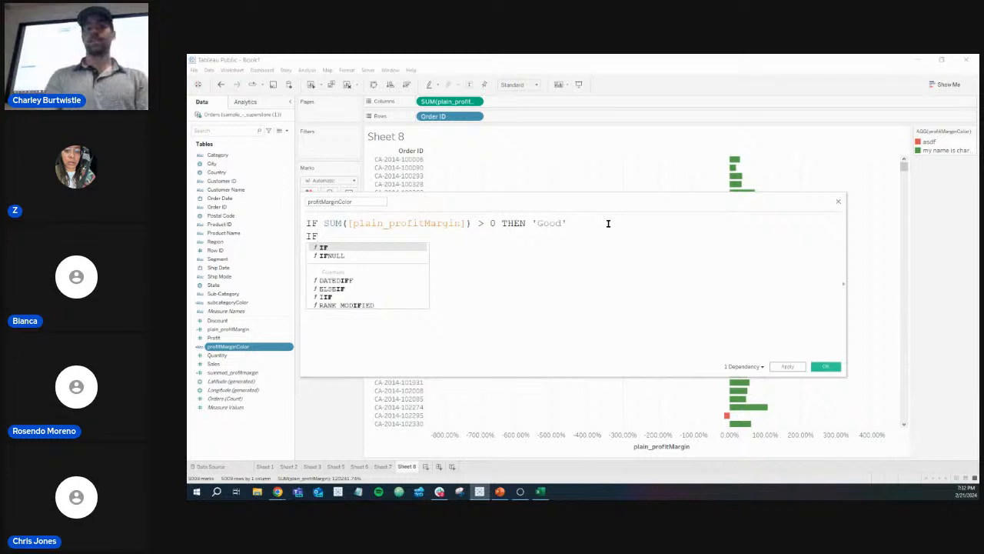
pyautogui.press('BackSpace')
pyautogui.press('BackSpace')
pyautogui.write('ELSEIF ')
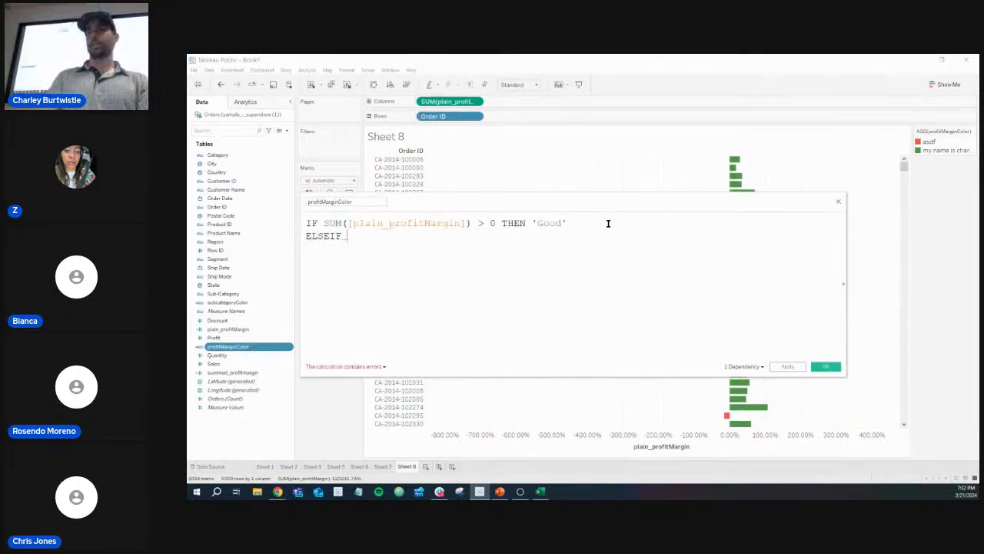
pyautogui.write('SUM([plain')
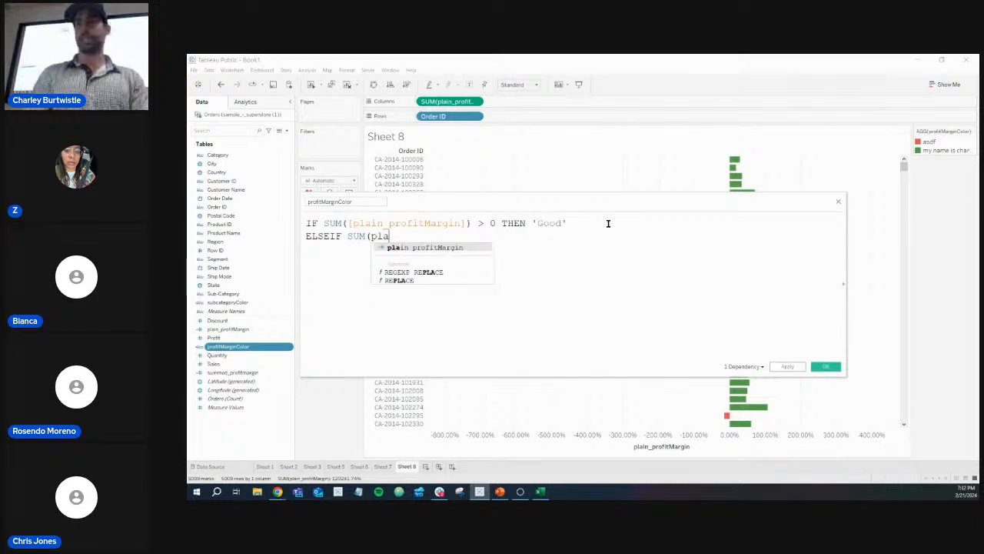
pyautogui.press('Return')
pyautogui.write(') >')
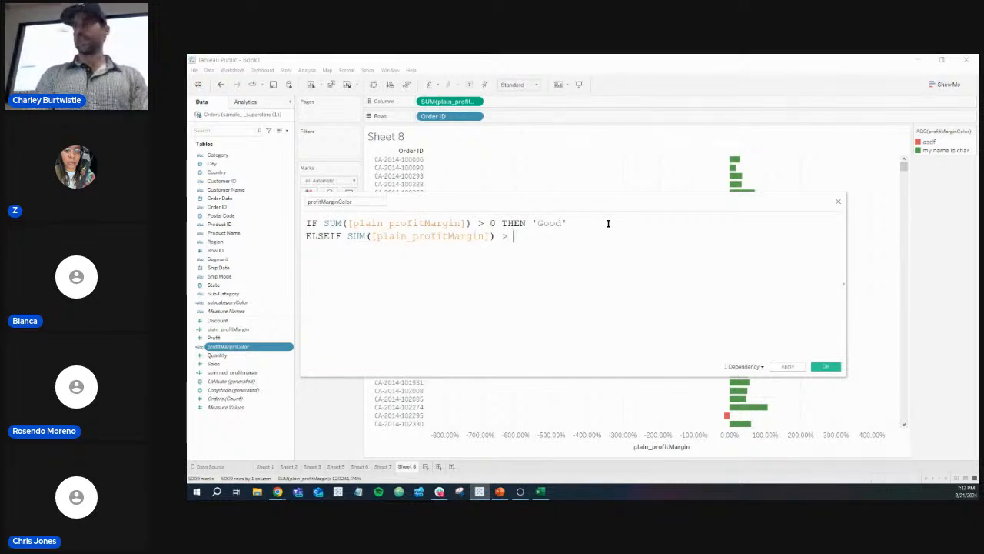
# - Complete the ELSEIF clause with the condition < -1 and the result THEN 'REALLY BAD'
pyautogui.press('BackSpace')
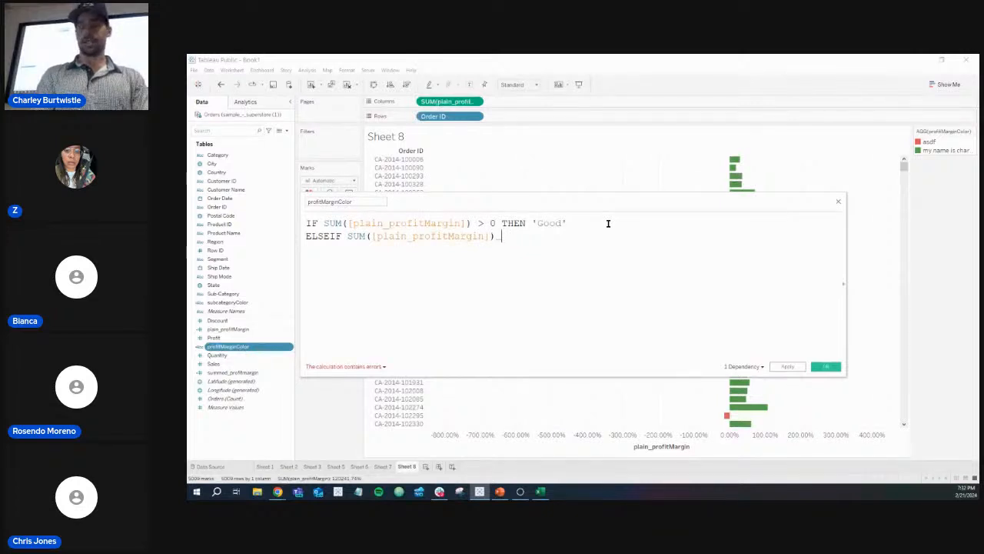
pyautogui.write('<')
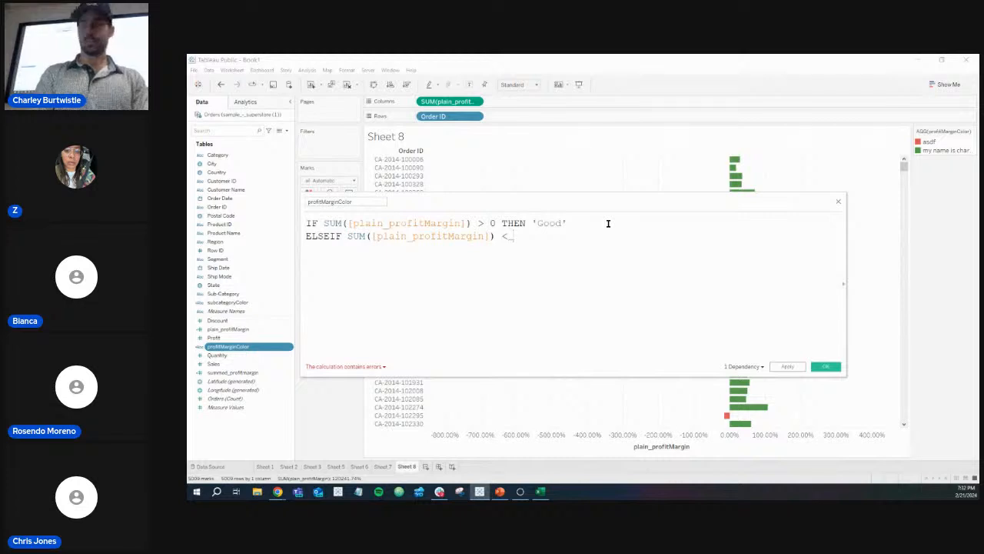
pyautogui.write(' -')
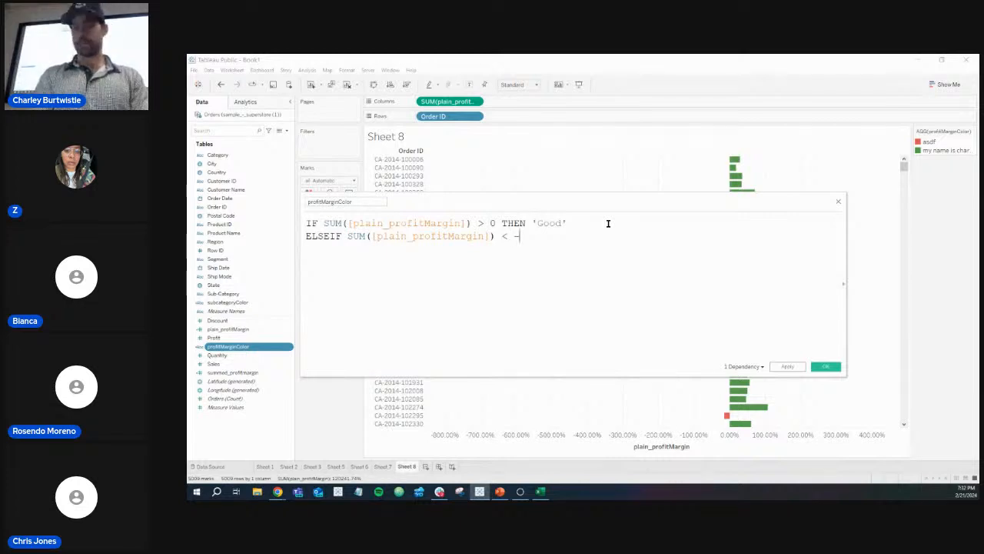
pyautogui.write('1')
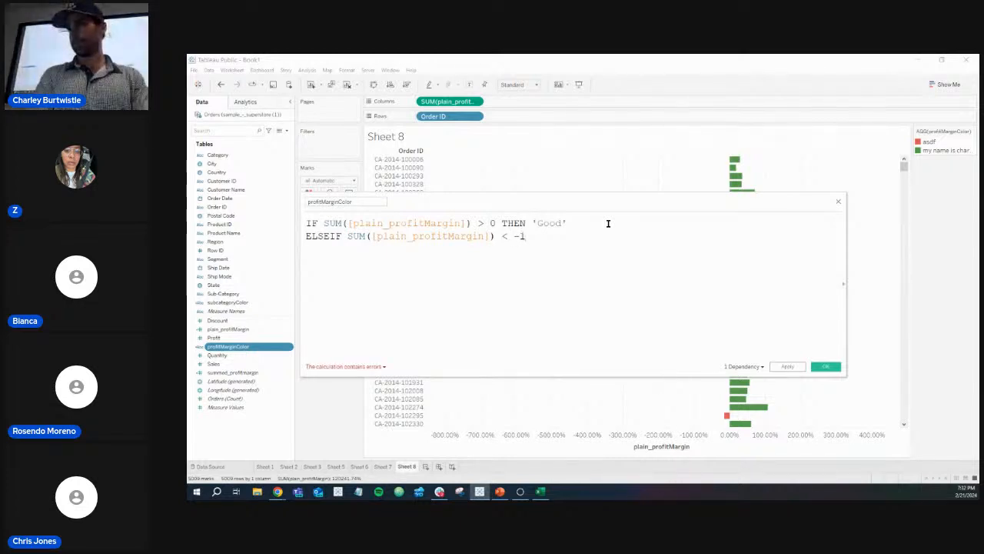
pyautogui.write('00')
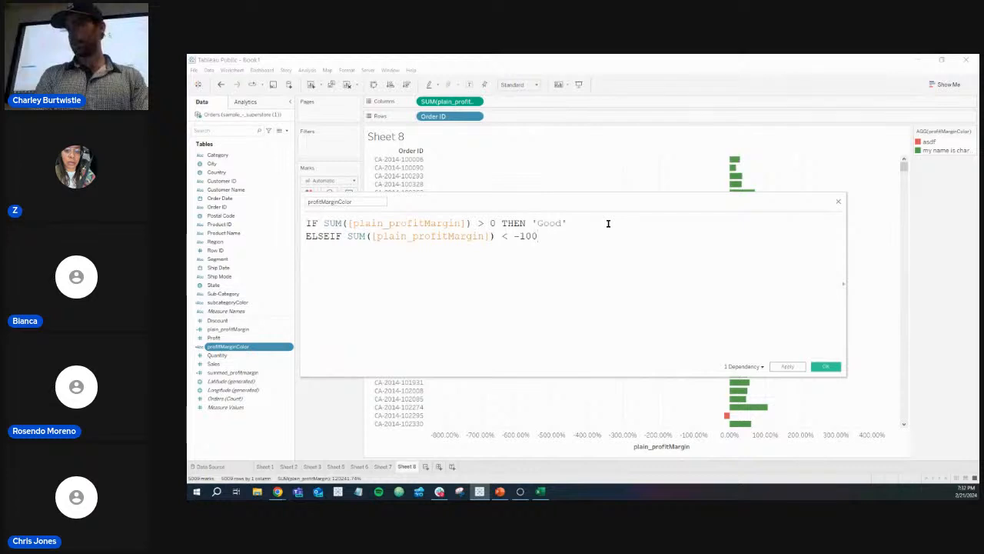
pyautogui.press('BackSpace')
pyautogui.press('BackSpace')
pyautogui.press('BackSpace')
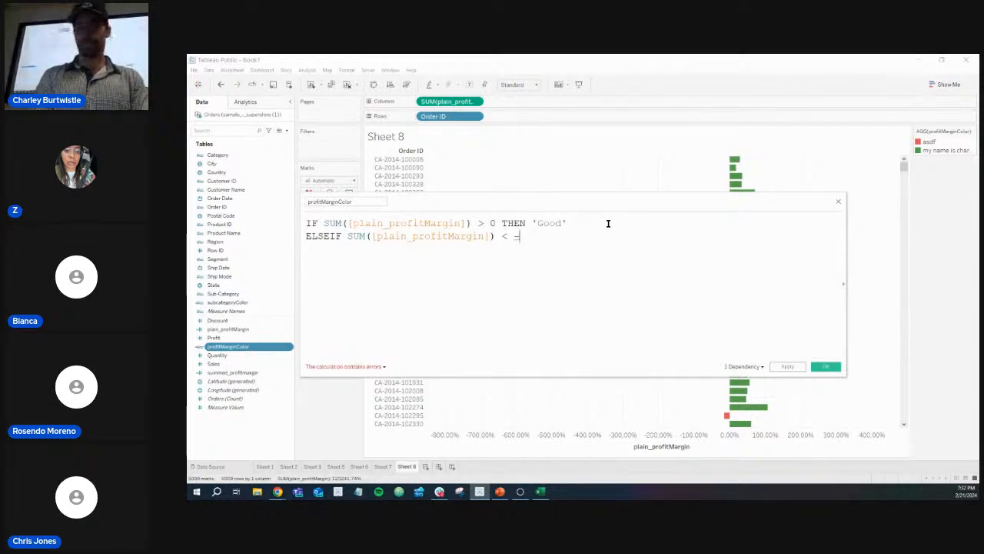
pyautogui.write('1')
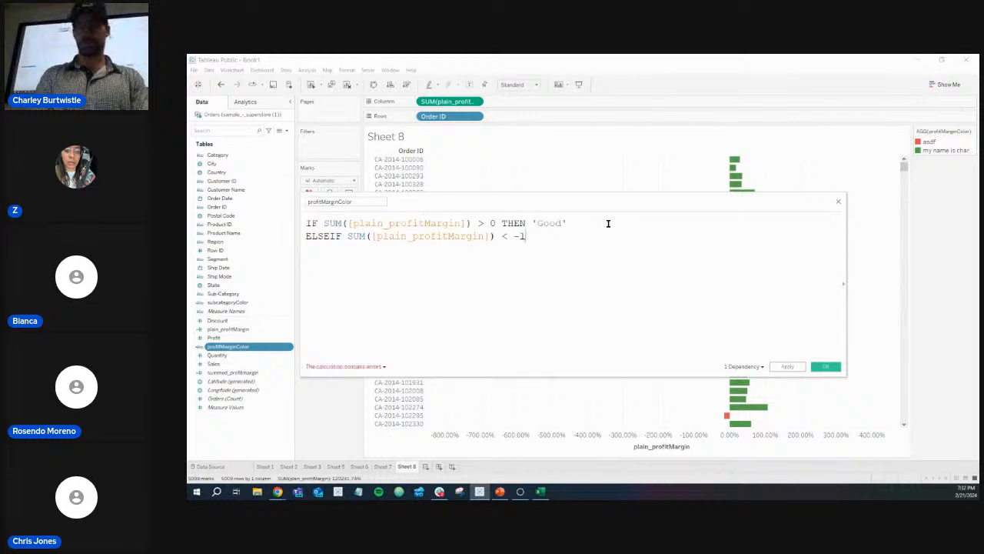
pyautogui.write(" THEN 'REALLY ")
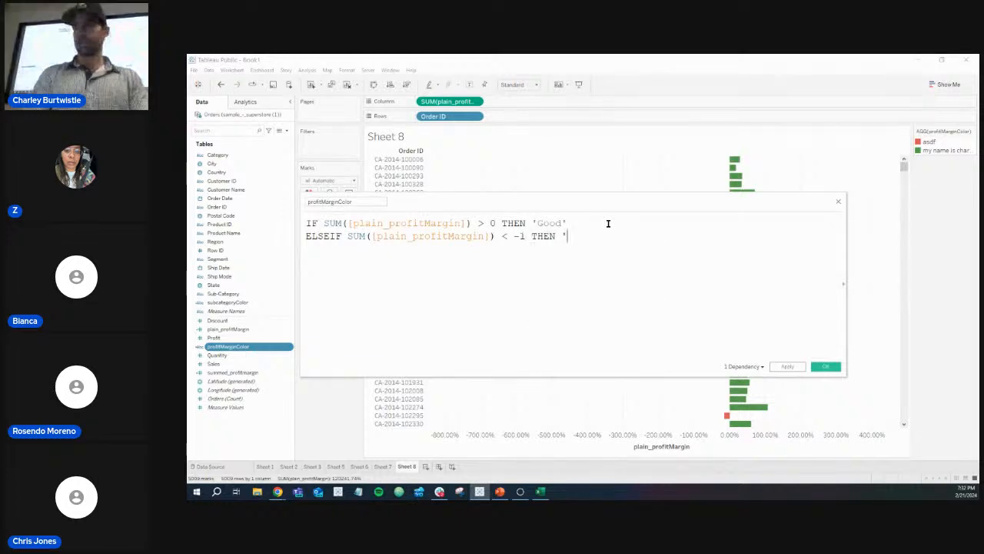
pyautogui.write("BAD'")
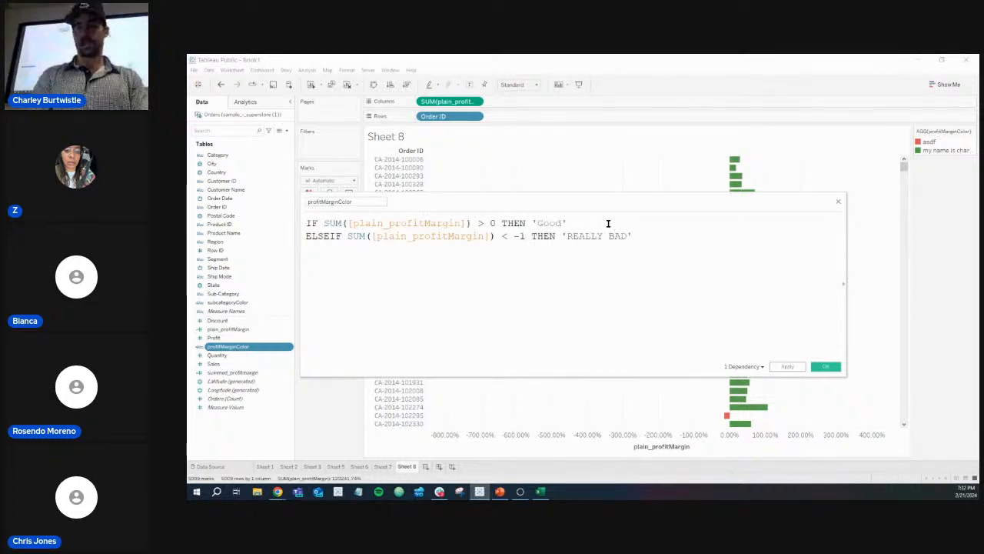
# - Finish the profitMarginColor formula with ELSE 'BAD' and END on separate lines, and save the calculation
pyautogui.press('Return')
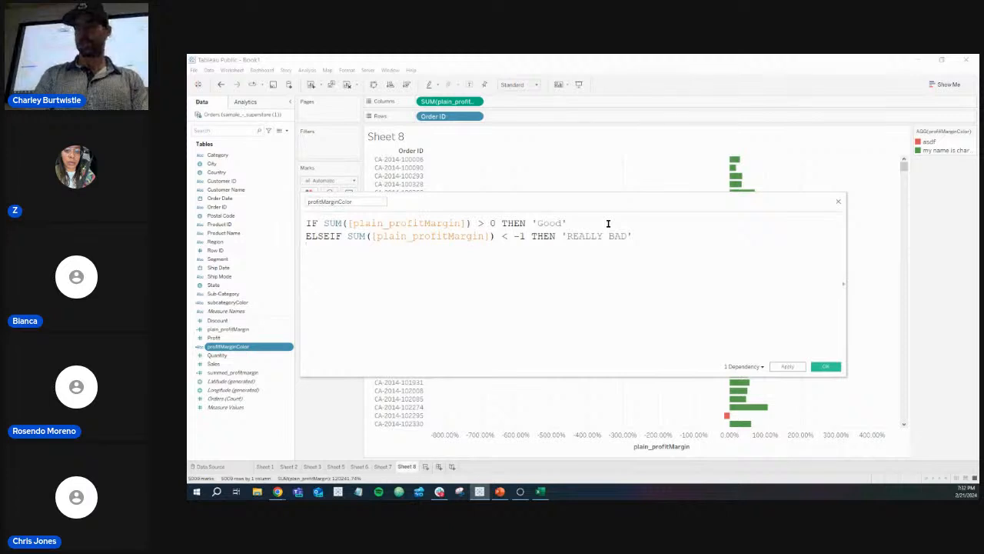
pyautogui.write("ELSE '")
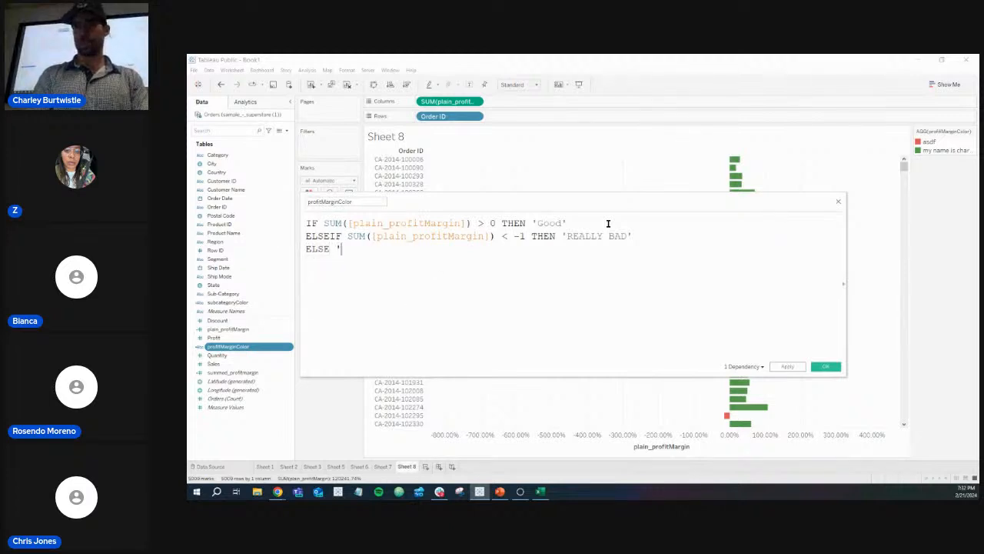
pyautogui.write("BAD'")
pyautogui.press('Return')
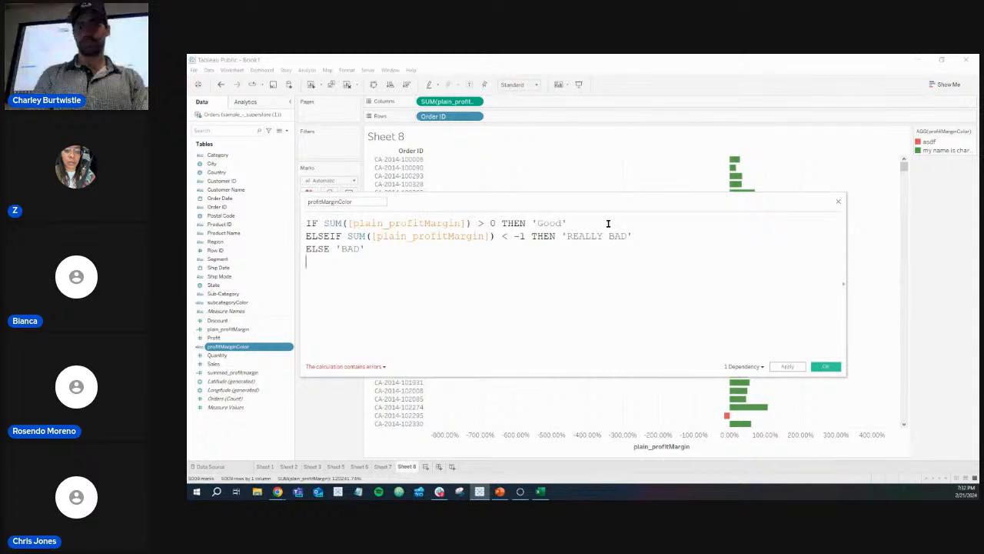
pyautogui.write('END')
pyautogui.press('Escape')
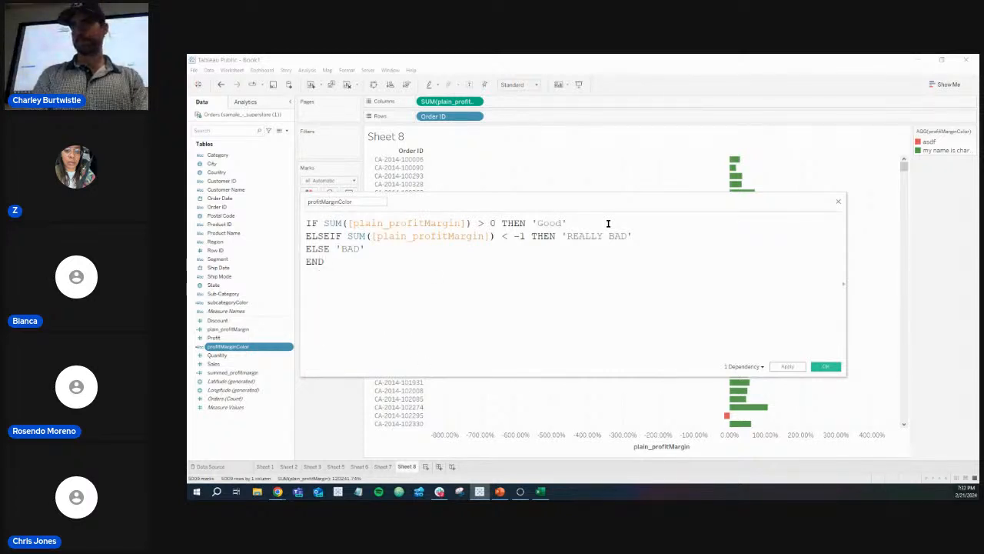
pyautogui.click(826, 367)
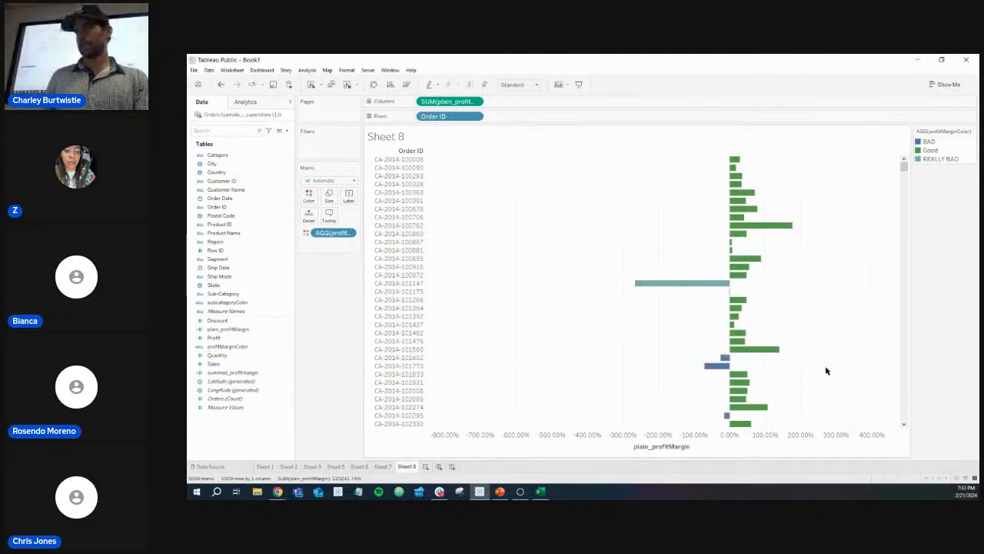
# - Edit the profitMarginColor colors, assigning gray to BAD and red to REALLY BAD
pyautogui.click(308, 194)
pyautogui.click(325, 222)
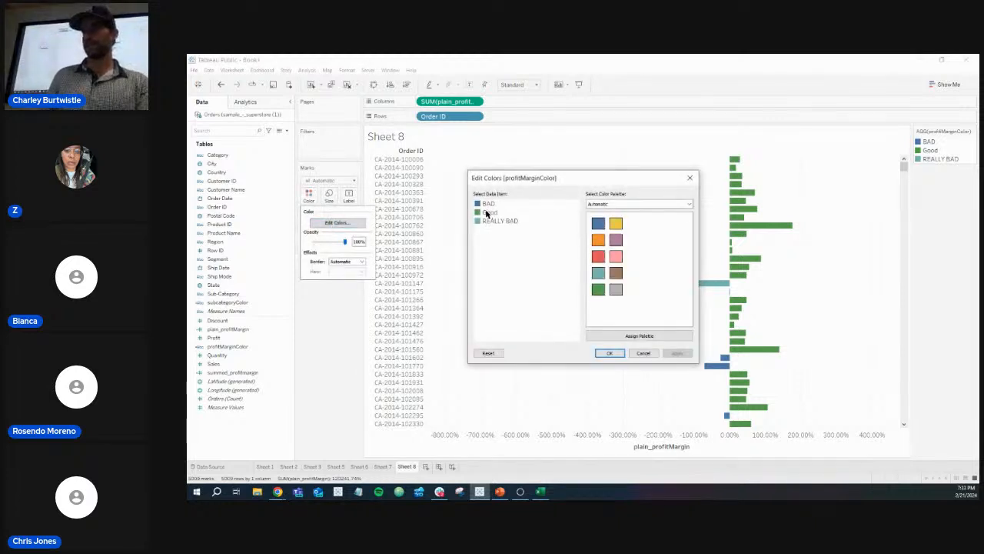
pyautogui.click(489, 203)
pyautogui.click(616, 289)
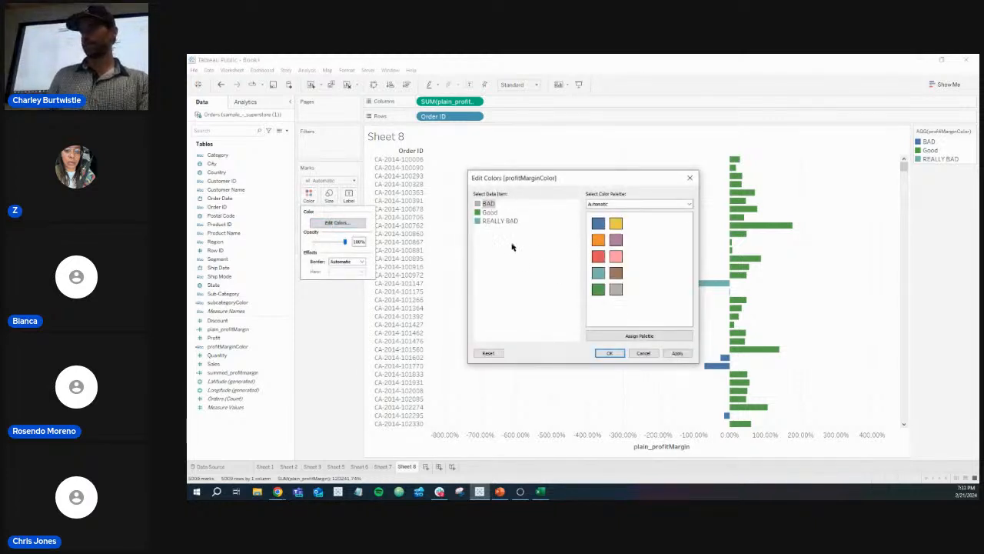
pyautogui.click(508, 221)
pyautogui.click(599, 256)
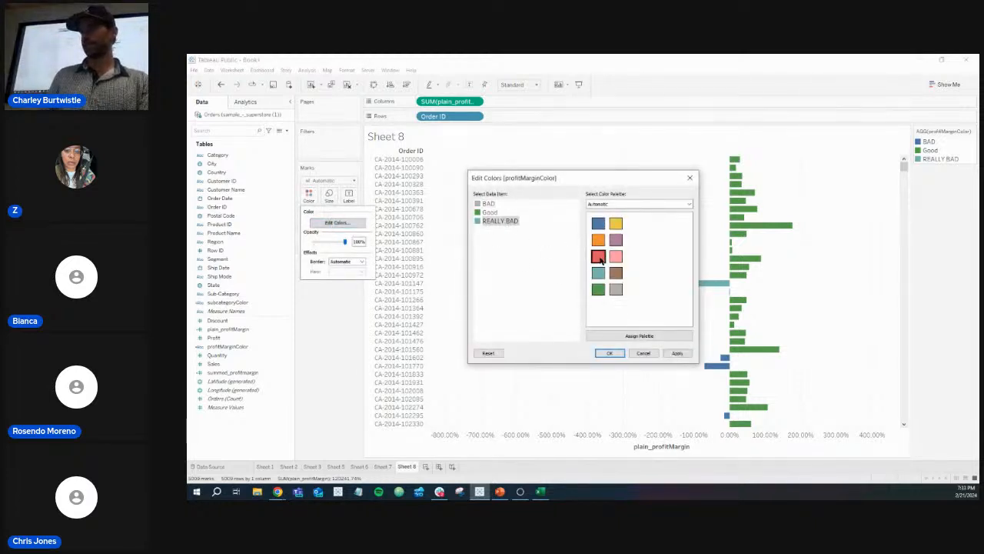
pyautogui.click(610, 353)
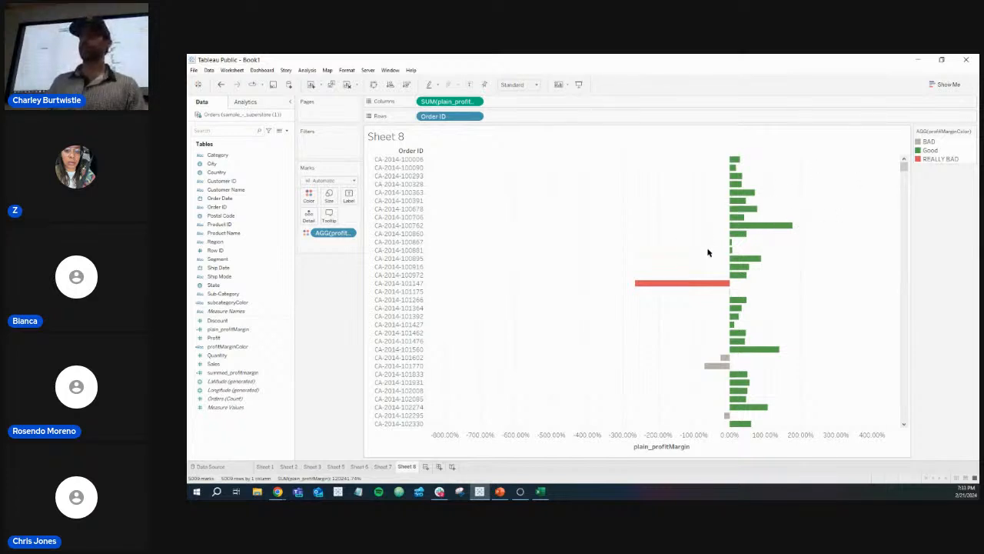
# - Examine the recolored profit margin bars, selecting a group of negative orders and checking further orders down the chart
pyautogui.moveTo(708, 165); pyautogui.dragTo(419, 415)
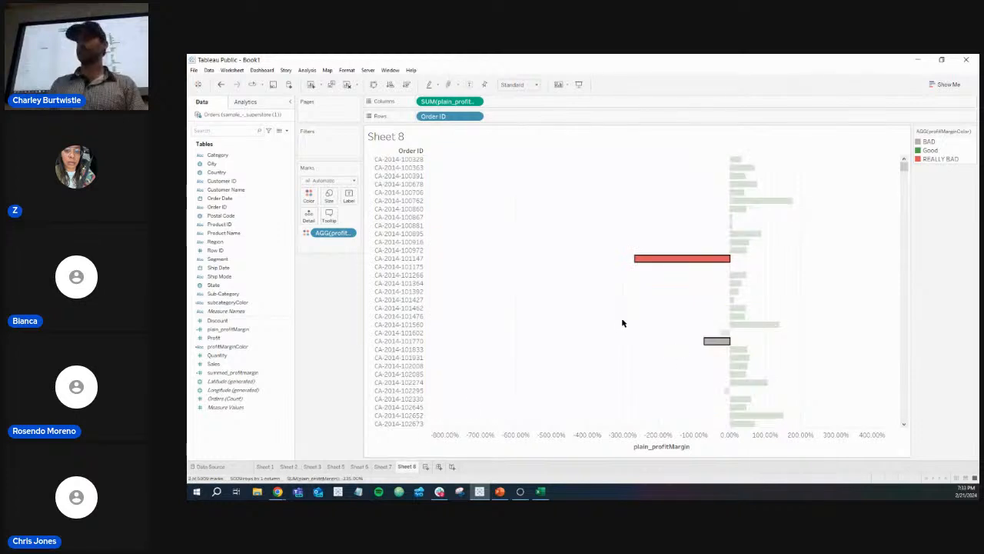
pyautogui.click(582, 288)
pyautogui.scroll(1, 582, 288)
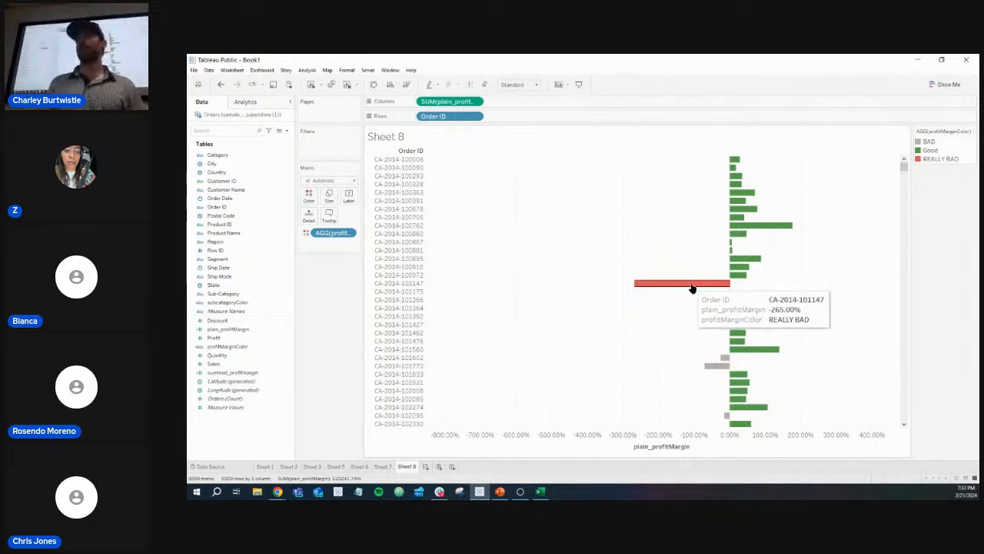
pyautogui.scroll(-5, 691, 289)
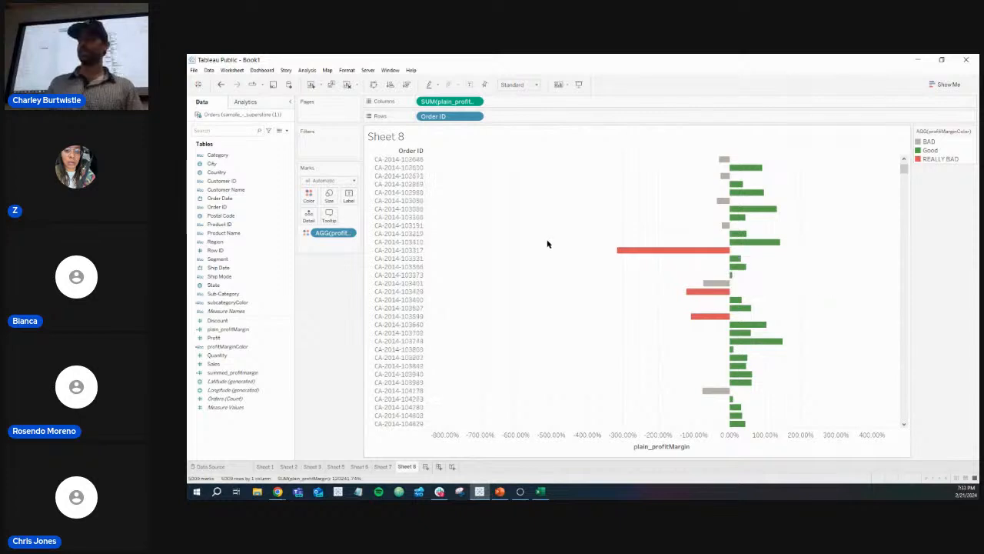
pyautogui.scroll(5, 547, 241)
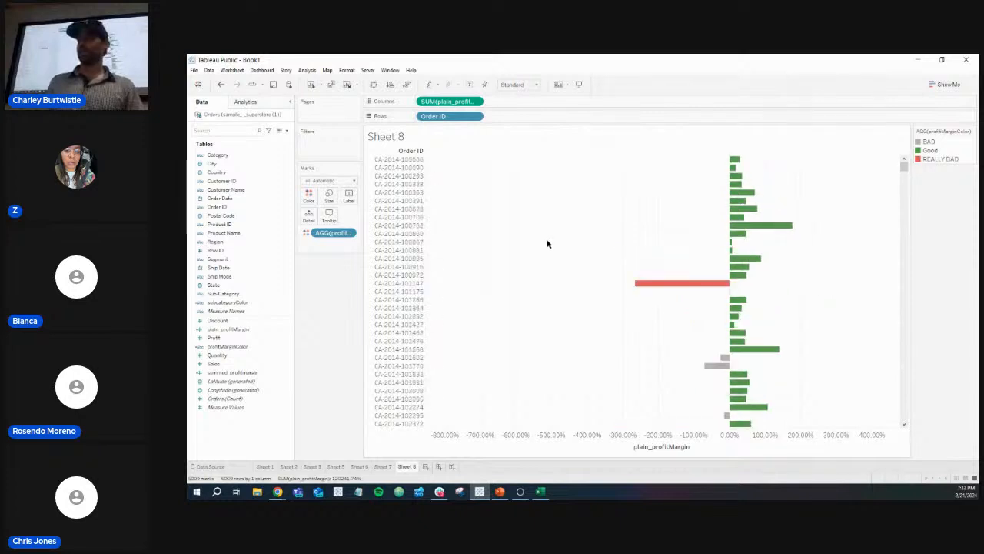
# - Reopen the profitMarginColor formula, enlarge its text, and narrow and move the editor so the chart's bars stay visible
pyautogui.rightClick(289, 350)
pyautogui.click(309, 184)
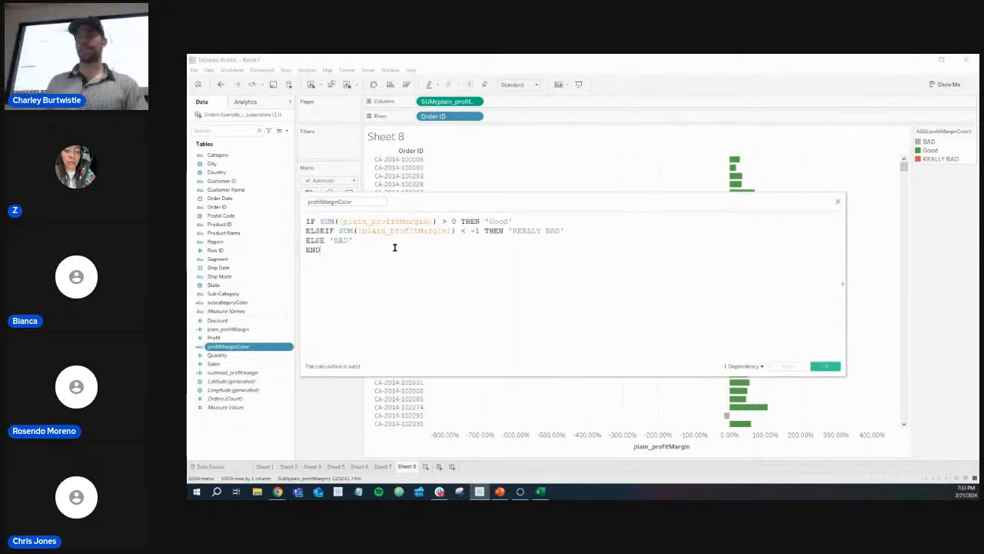
pyautogui.keyDown('ctrl'); pyautogui.scroll(3, 395, 247); pyautogui.keyUp('ctrl')
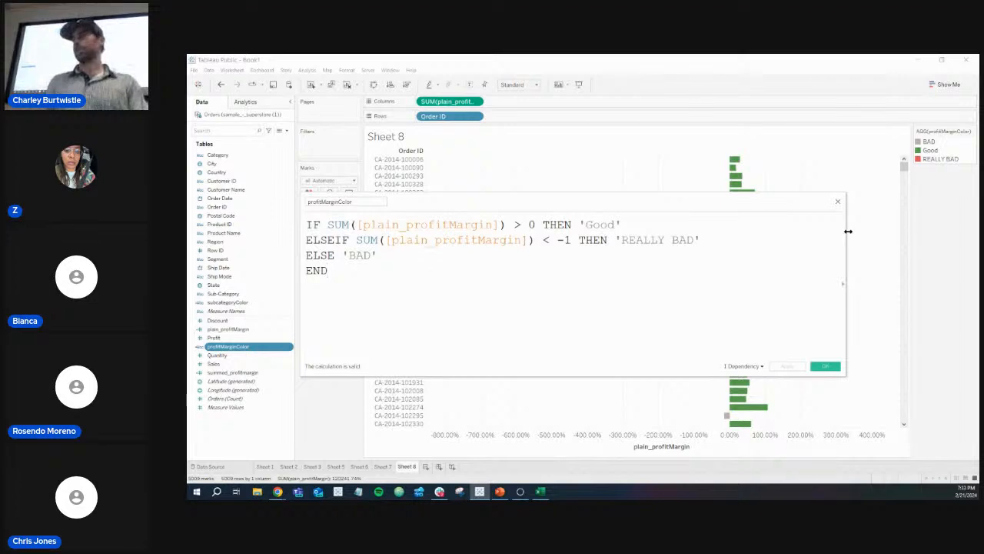
pyautogui.moveTo(848, 231); pyautogui.dragTo(697, 253)
pyautogui.moveTo(648, 200); pyautogui.dragTo(559, 170)
pyautogui.moveTo(609, 210); pyautogui.dragTo(634, 211)
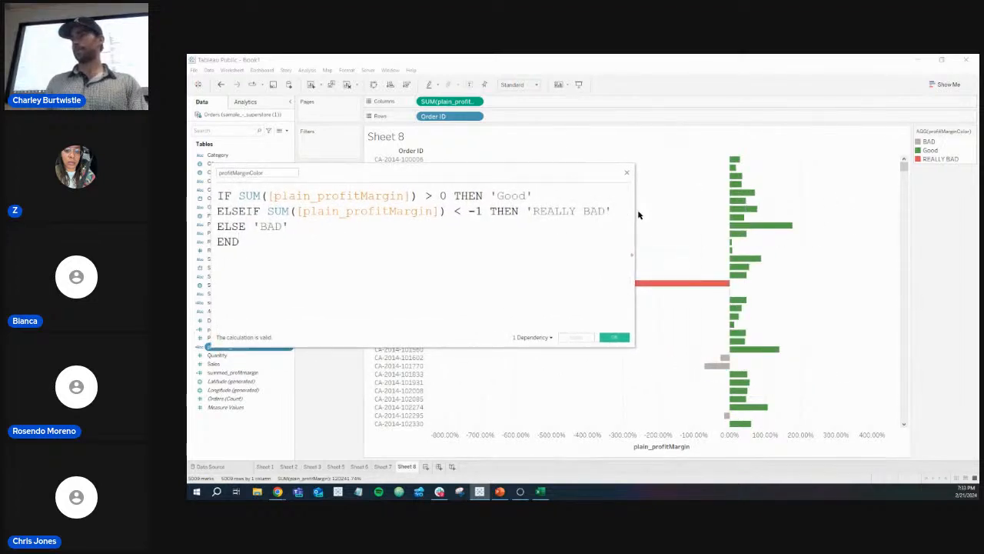
# - Highlight the IF condition, the ELSEIF clause and the ELSE 'BAD' line of the formula in turn
pyautogui.moveTo(238, 195); pyautogui.dragTo(547, 196)
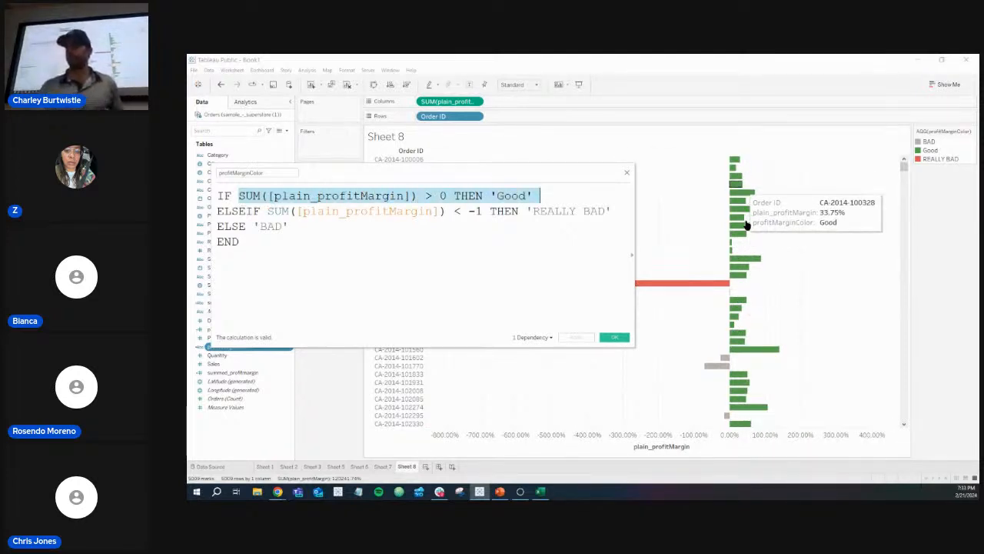
pyautogui.moveTo(218, 211); pyautogui.dragTo(260, 211)
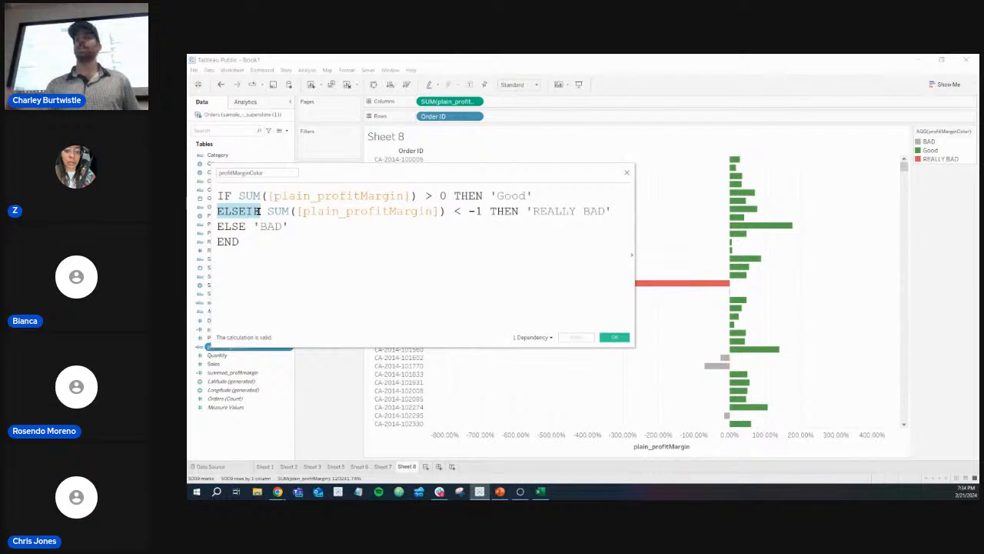
pyautogui.moveTo(237, 195); pyautogui.dragTo(525, 195)
pyautogui.moveTo(238, 211); pyautogui.dragTo(615, 211)
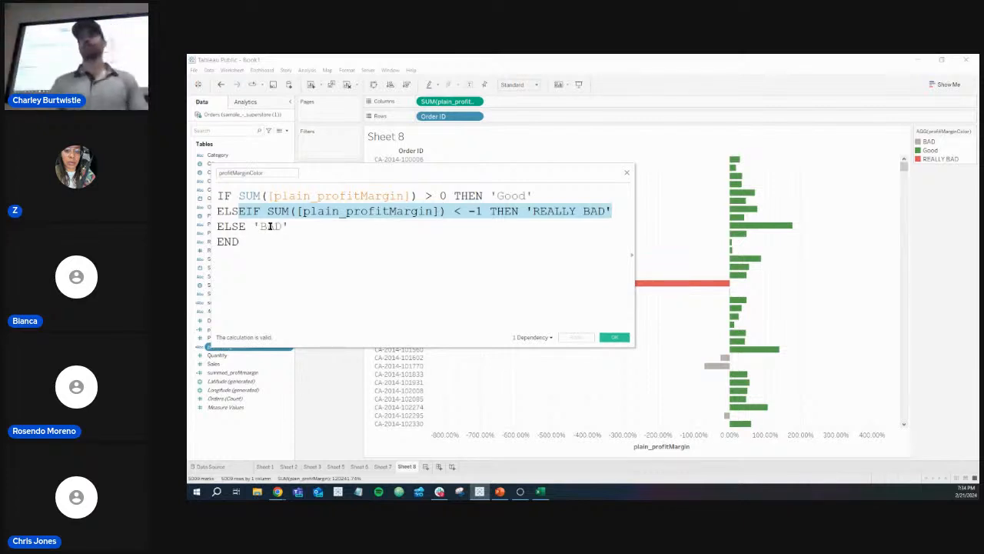
pyautogui.moveTo(293, 226); pyautogui.dragTo(218, 226)
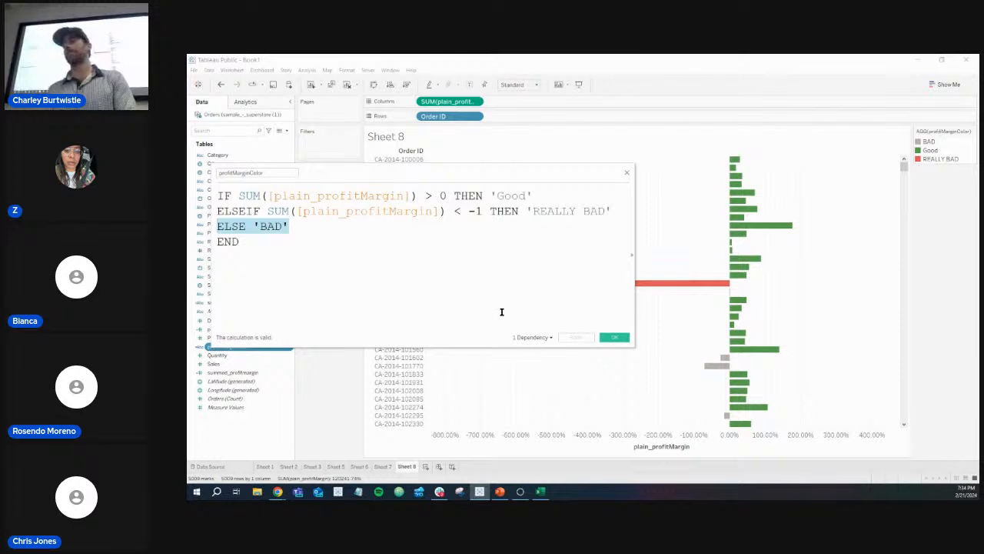
# - Insert two empty ELSEIF lines before ELSE 'BAD' in the profitMarginColor formula, and close the editor without saving
pyautogui.click(613, 211)
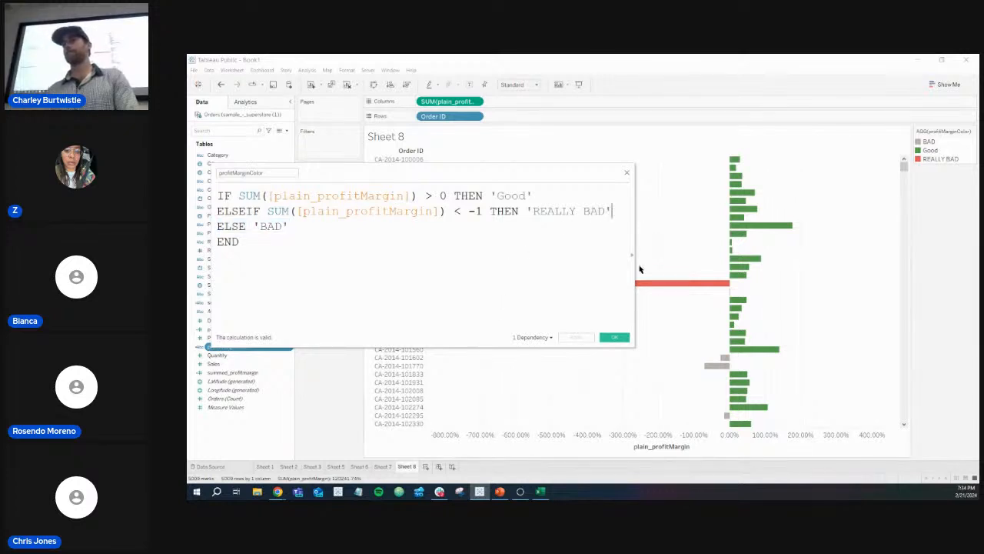
pyautogui.press('Return')
pyautogui.write('else')
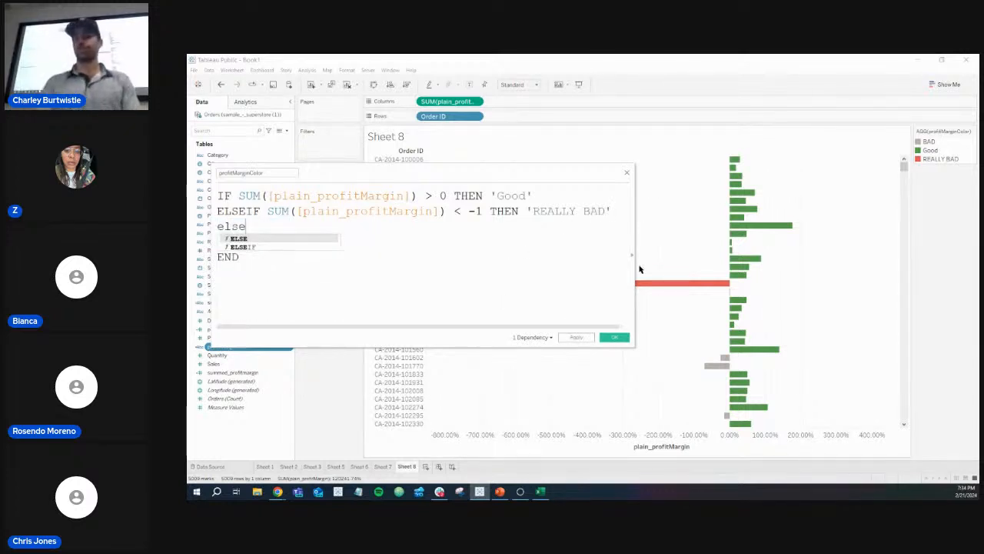
pyautogui.press('Down')
pyautogui.press('Return')
pyautogui.press('Return')
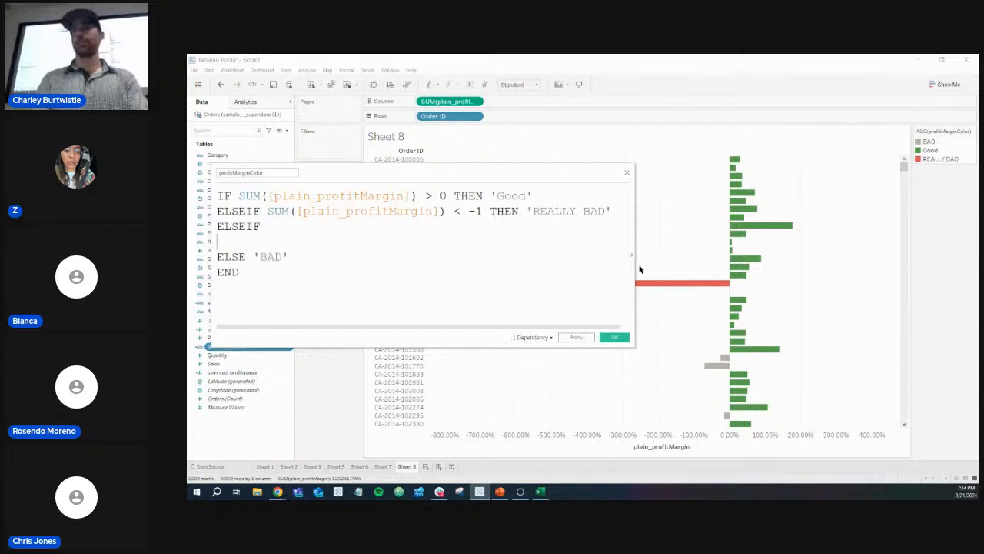
pyautogui.write('else')
pyautogui.press('Down')
pyautogui.press('Return')
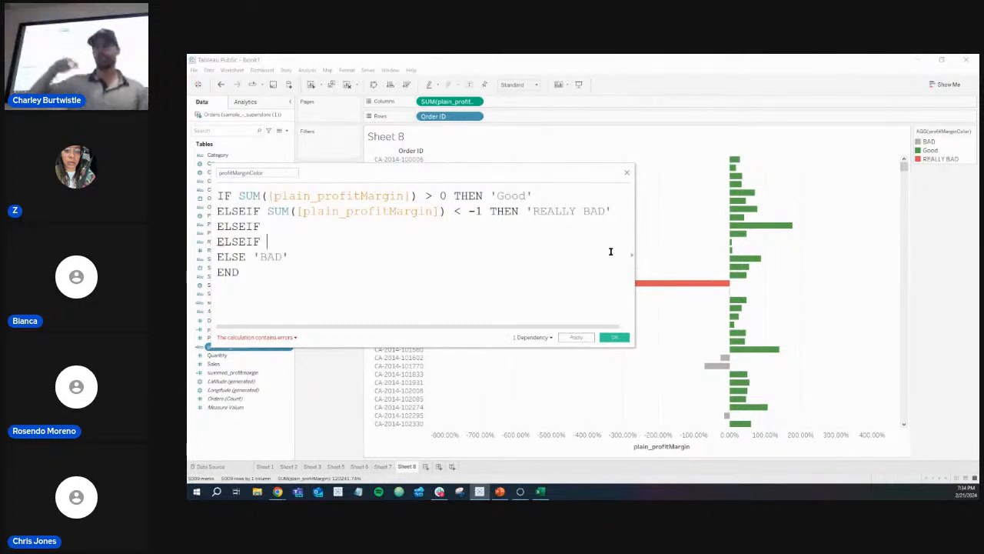
pyautogui.click(626, 175)
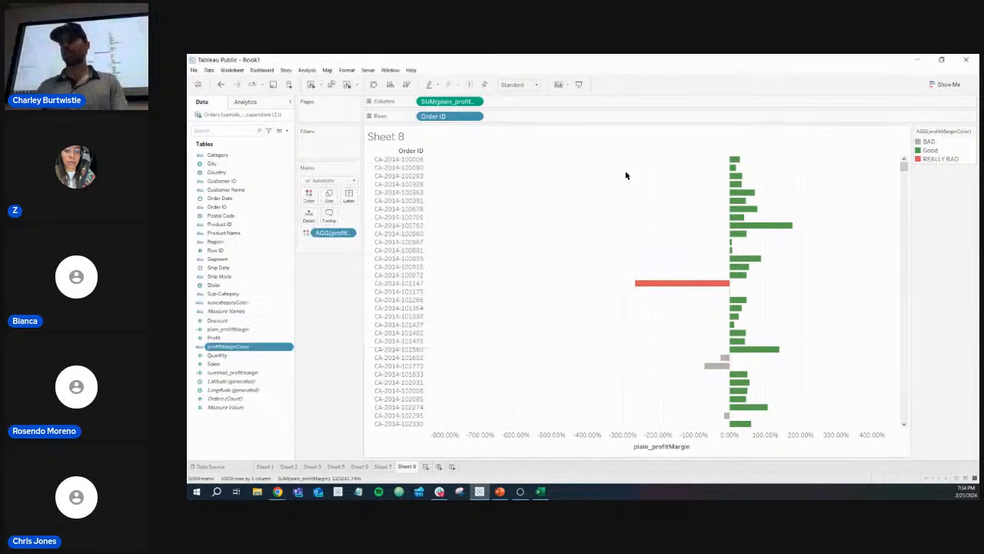
# - Open Sheet 6's subcategoryColor calculation with enlarged formula text and replace the THEN result for 'Phones' with 'blue'
pyautogui.click(384, 466)
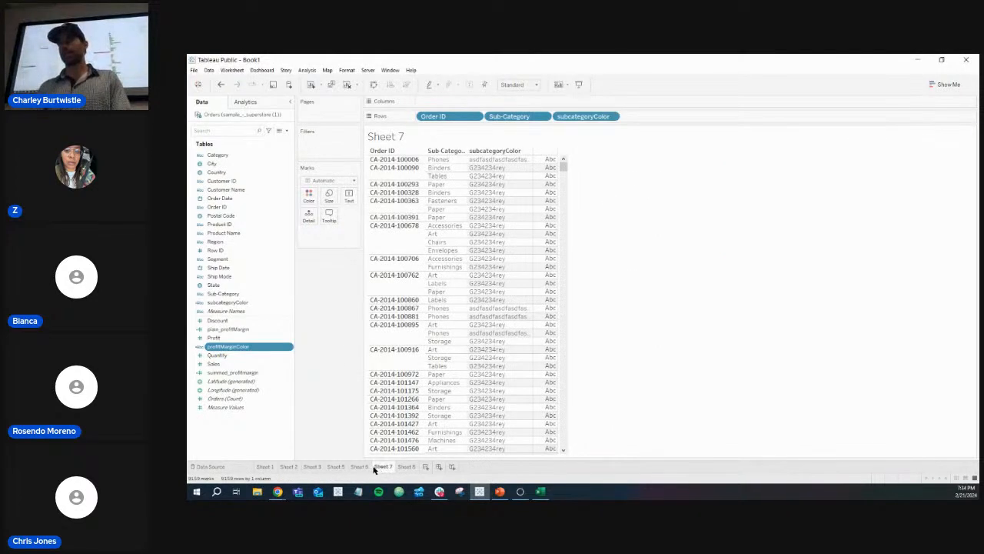
pyautogui.click(359, 466)
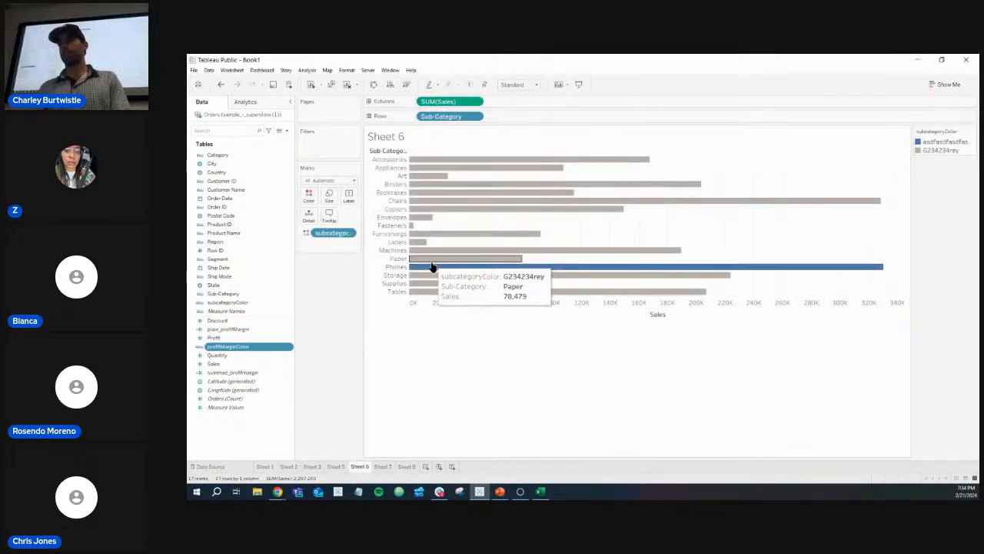
pyautogui.click(288, 303)
pyautogui.click(306, 100)
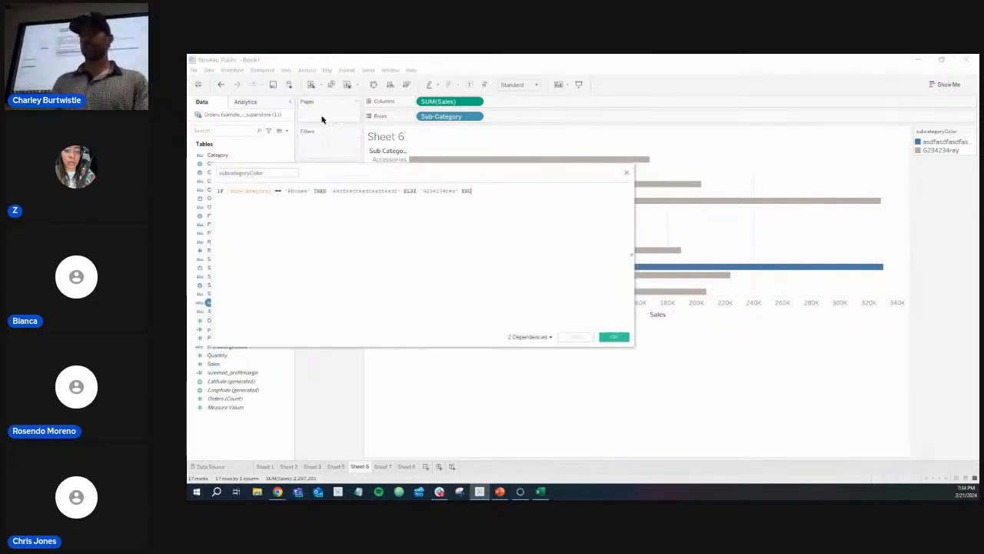
pyautogui.moveTo(400, 171); pyautogui.dragTo(559, 256)
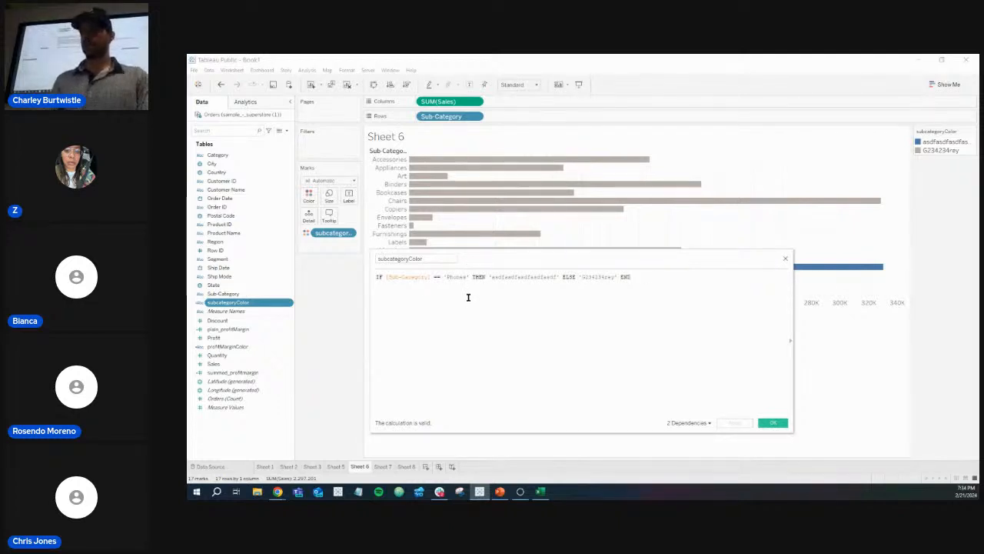
pyautogui.keyDown('ctrl'); pyautogui.scroll(3, 467, 296); pyautogui.keyUp('ctrl')
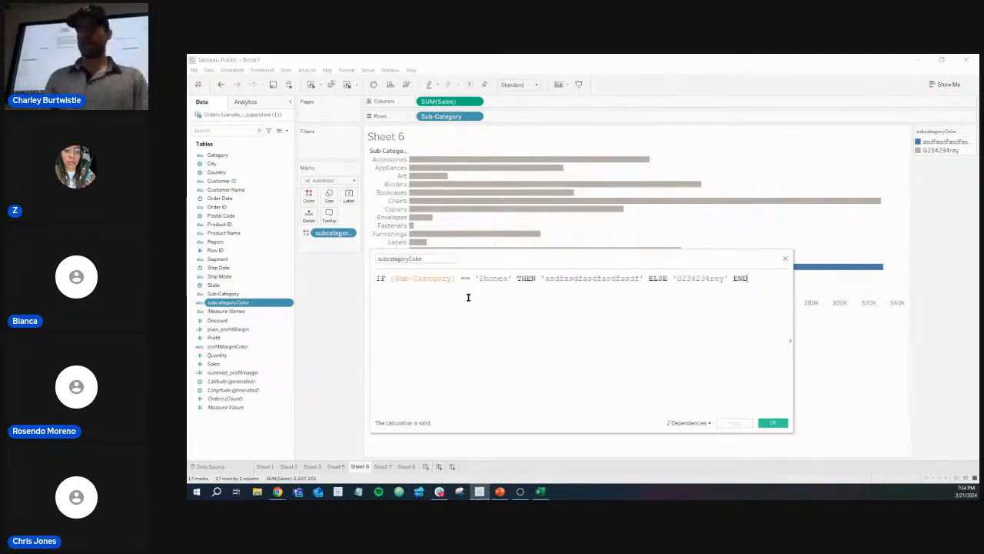
pyautogui.doubleClick(582, 277)
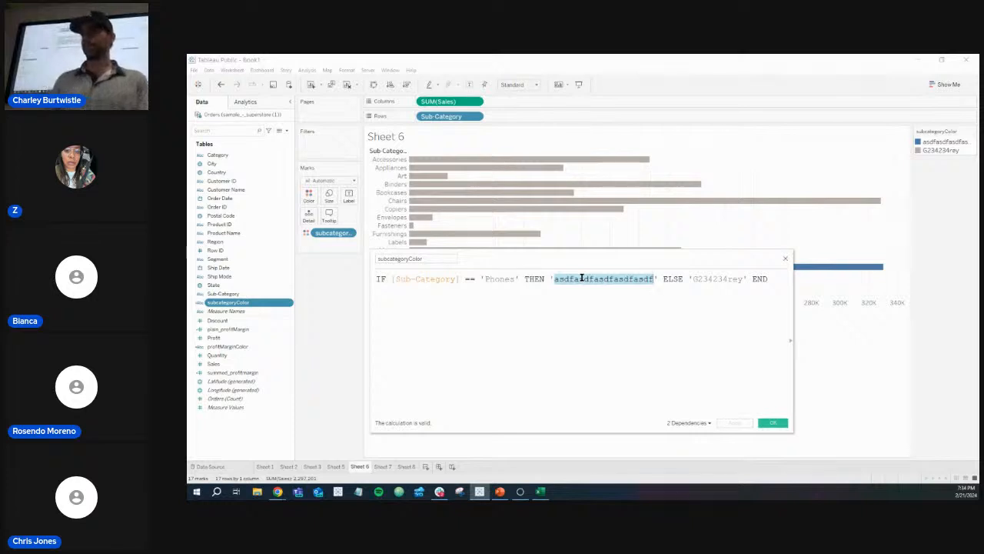
pyautogui.write('blue')
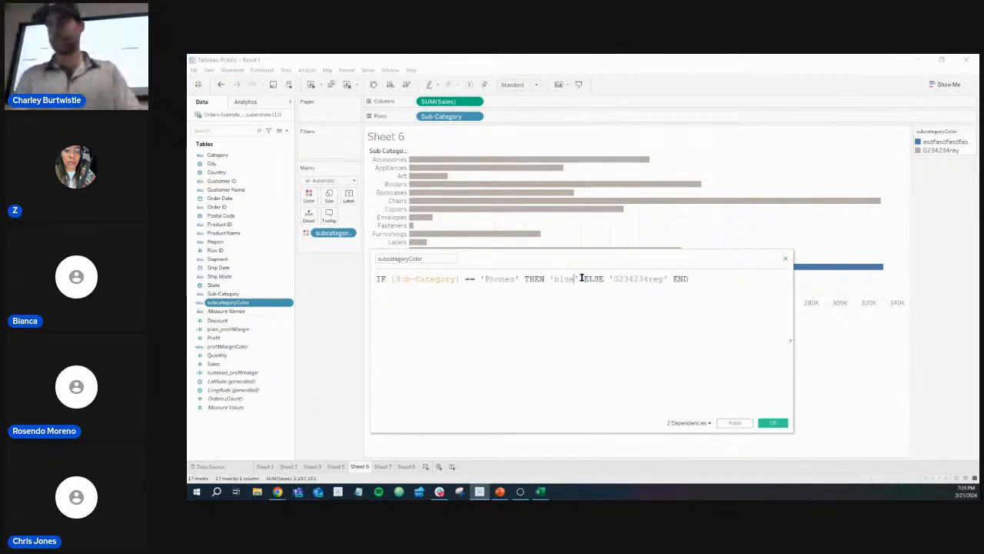
# - Replace the ELSE 'G234234rey' END part of the subcategoryColor formula with an ELSEIF line returning 'green' when [Sub-Category] == 'Chairs'
pyautogui.moveTo(584, 278); pyautogui.dragTo(688, 281)
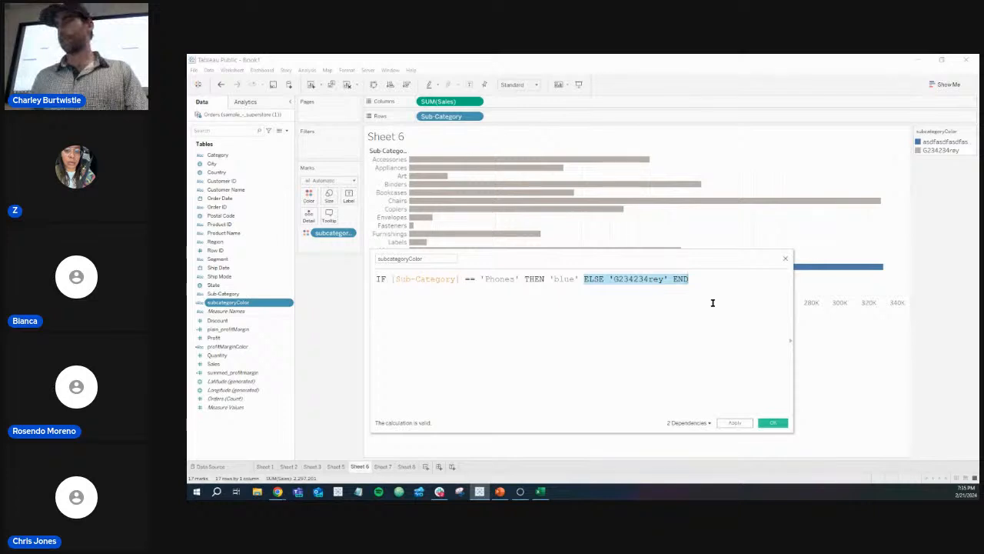
pyautogui.press('BackSpace')
pyautogui.press('Return')
pyautogui.write('else')
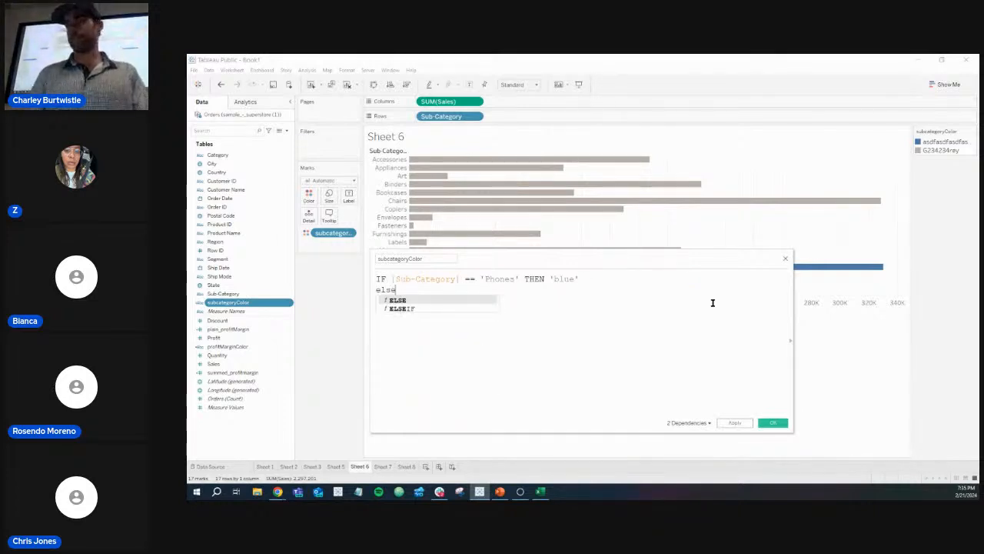
pyautogui.press('Return')
pyautogui.write('[sub')
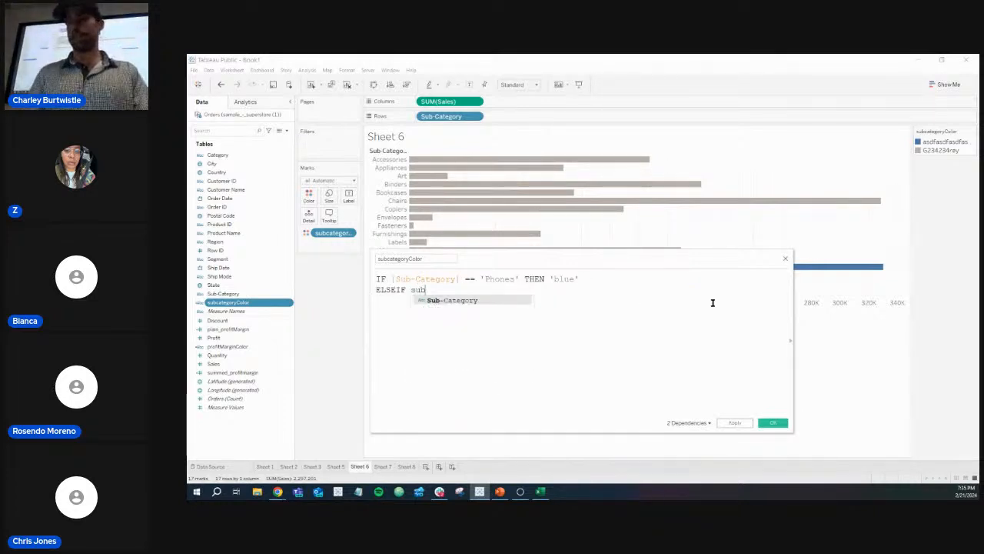
pyautogui.press('Return')
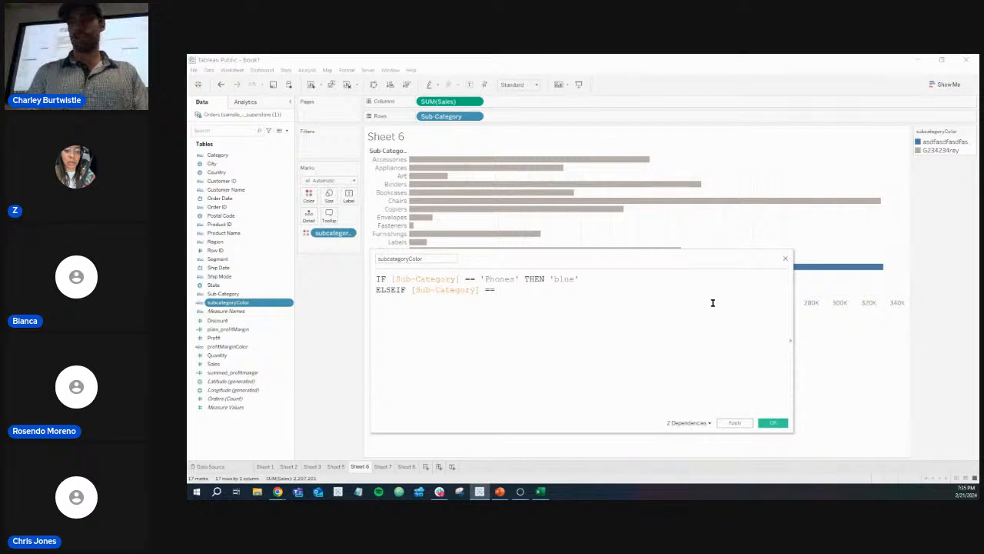
pyautogui.write('C')
pyautogui.press('BackSpace')
pyautogui.write("'")
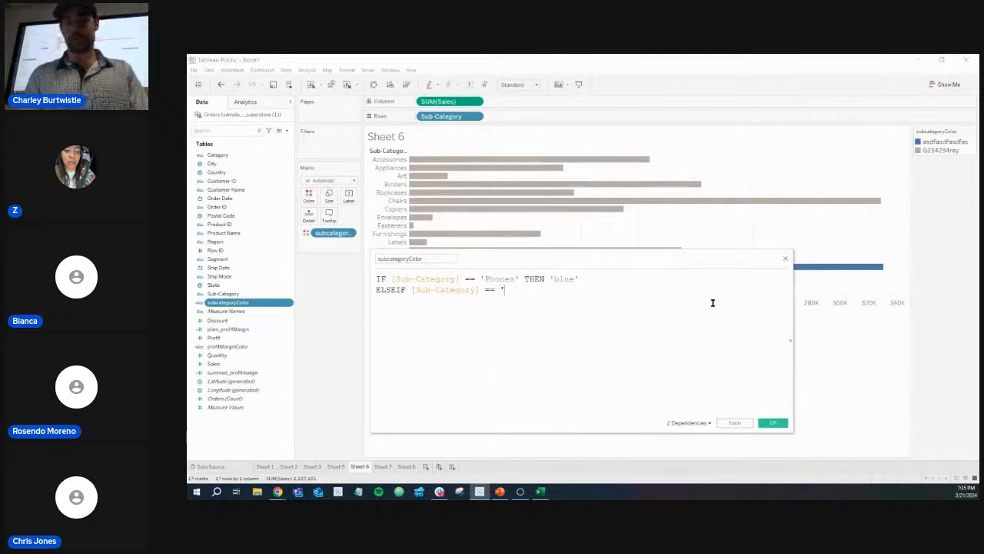
pyautogui.write("Chairs' ")
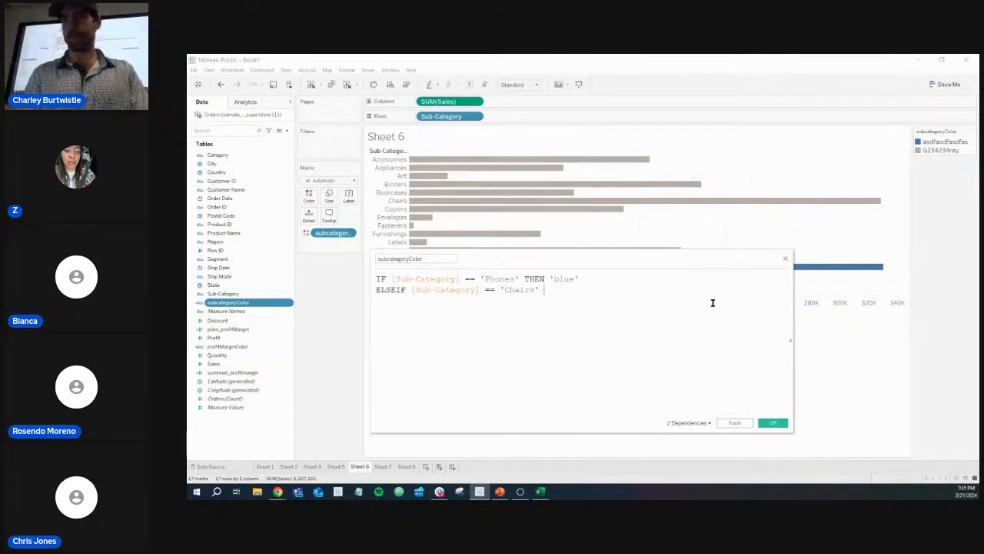
pyautogui.write("THEN 'green'")
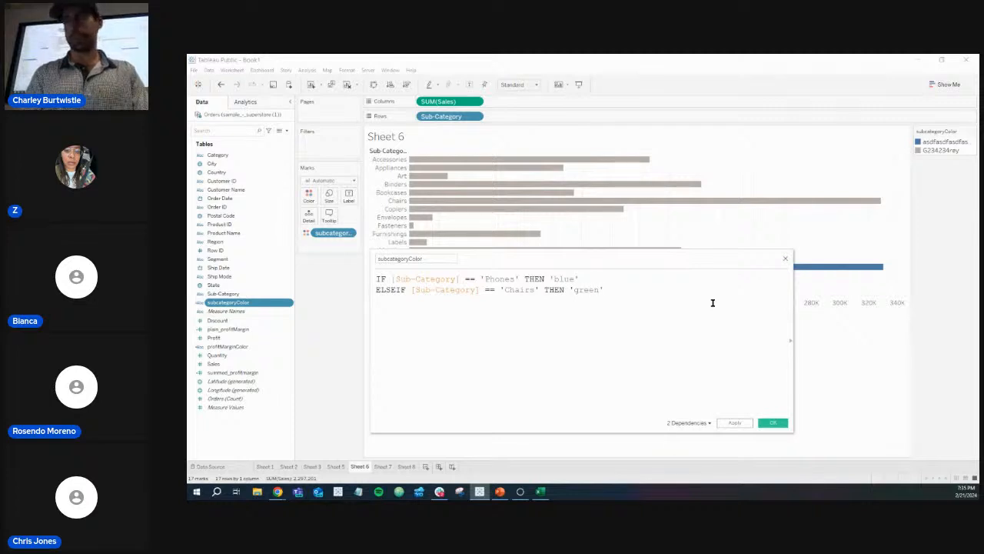
# - Add another ELSEIF line to the formula that returns 'red' when [Sub-Category] == 'Copiers'
pyautogui.press('Return')
pyautogui.write('ELSEIF ')
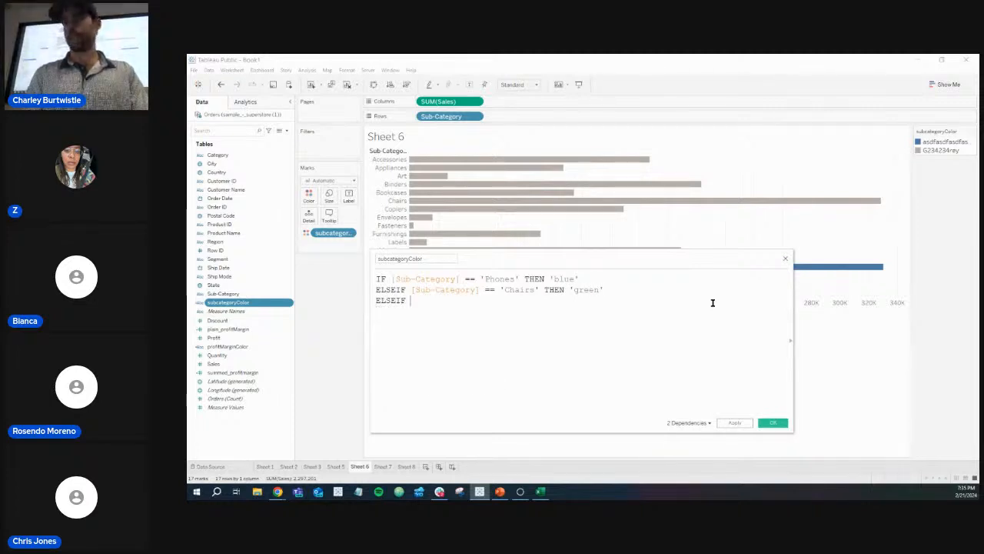
pyautogui.write('sub')
pyautogui.press('Return')
pyautogui.write('== ')
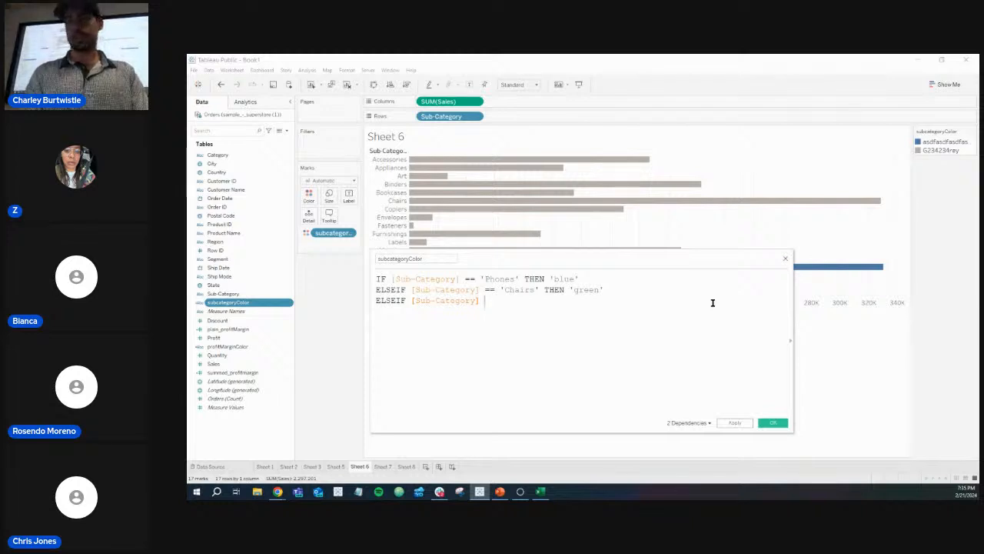
pyautogui.write("'Cop")
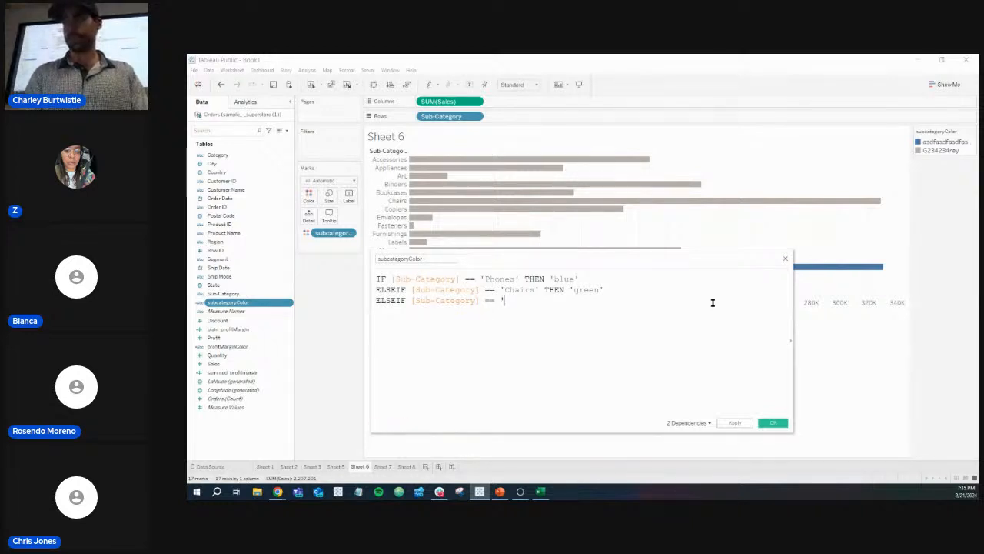
pyautogui.write("iers'")
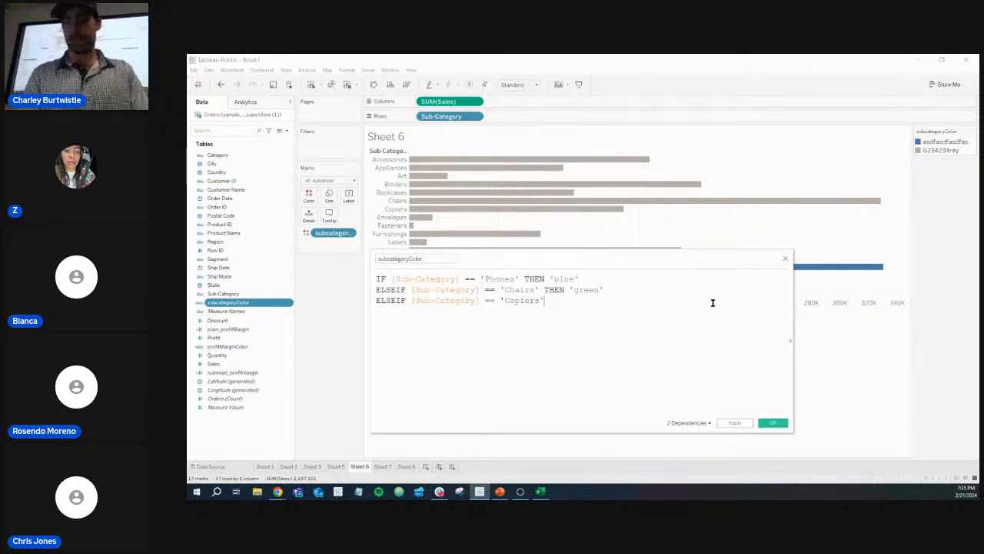
pyautogui.write(" THEN 'red")
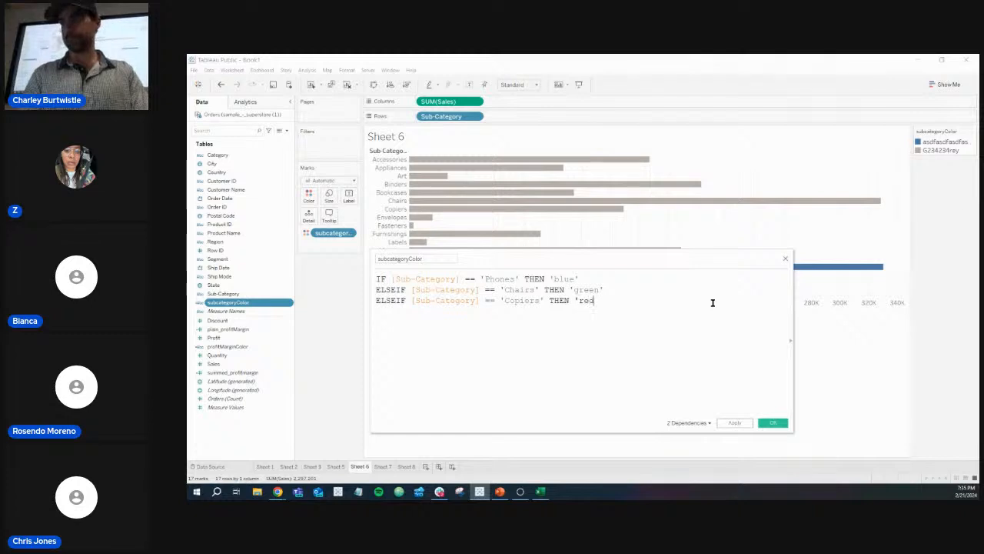
pyautogui.write("'")
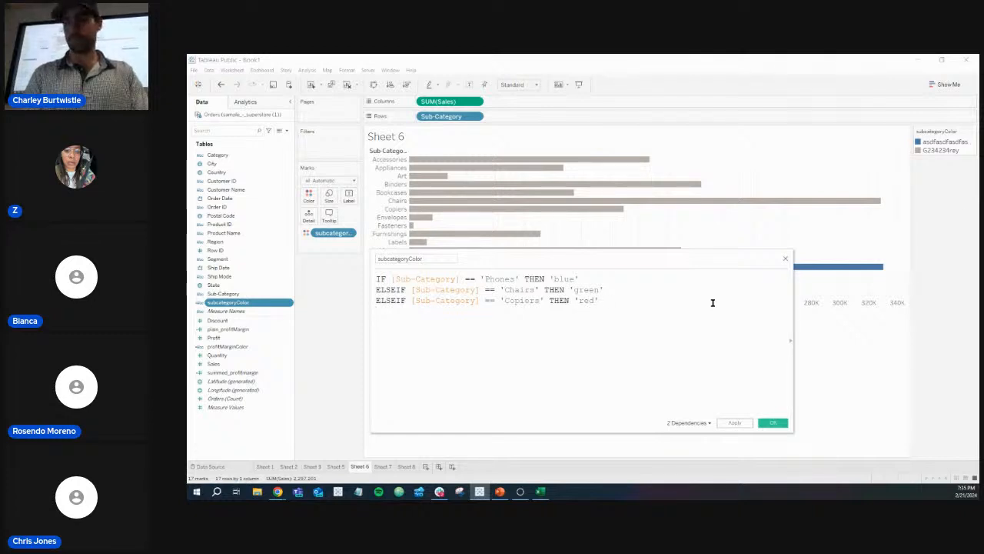
# - Finish the formula with an ELSE 'grey' line and a closing END on its own line
pyautogui.press('Return')
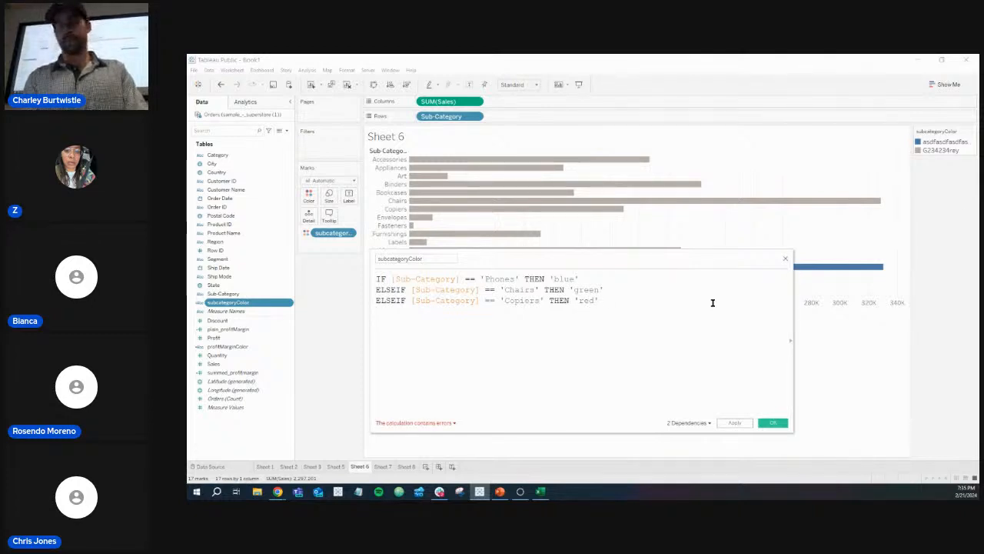
pyautogui.write('ELSE')
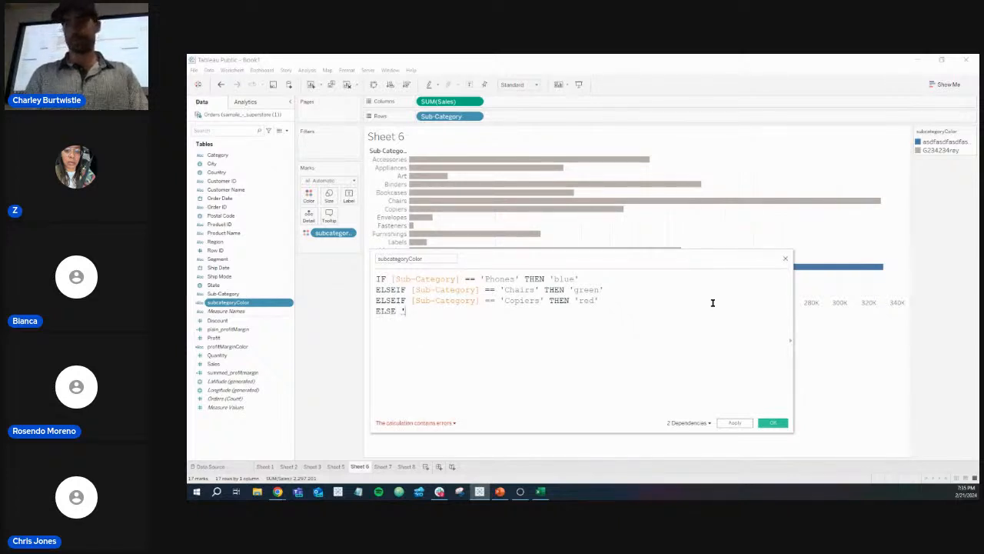
pyautogui.write(" 'grey'")
pyautogui.press('Return')
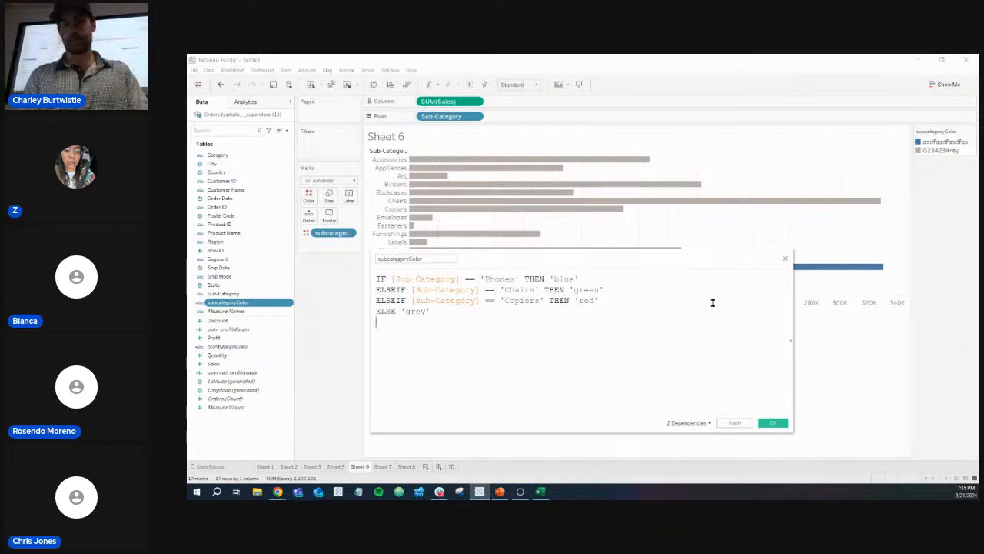
pyautogui.write('END')
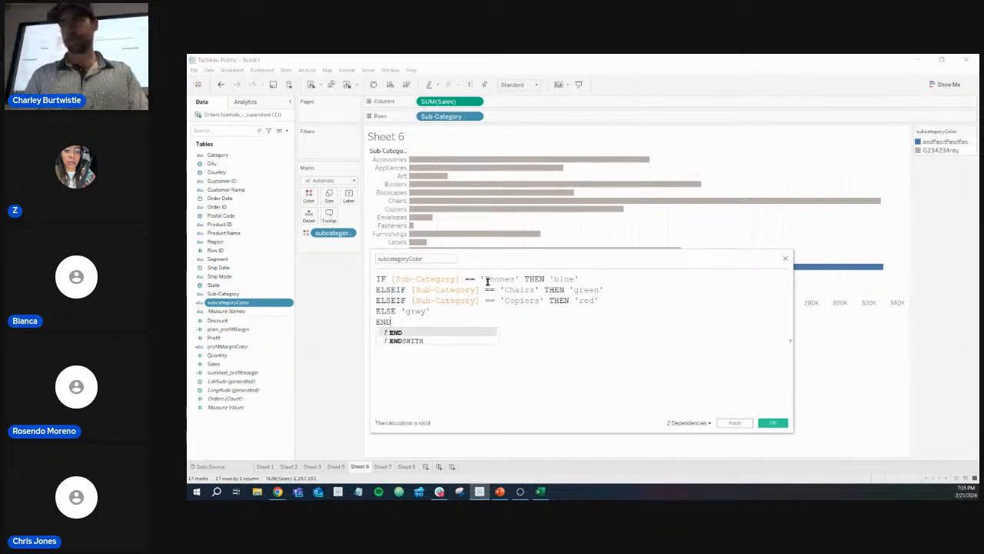
# - Highlight the Phones, Chairs and Copiers clauses in turn, and save the subcategoryColor calculation
pyautogui.moveTo(390, 279); pyautogui.dragTo(582, 279)
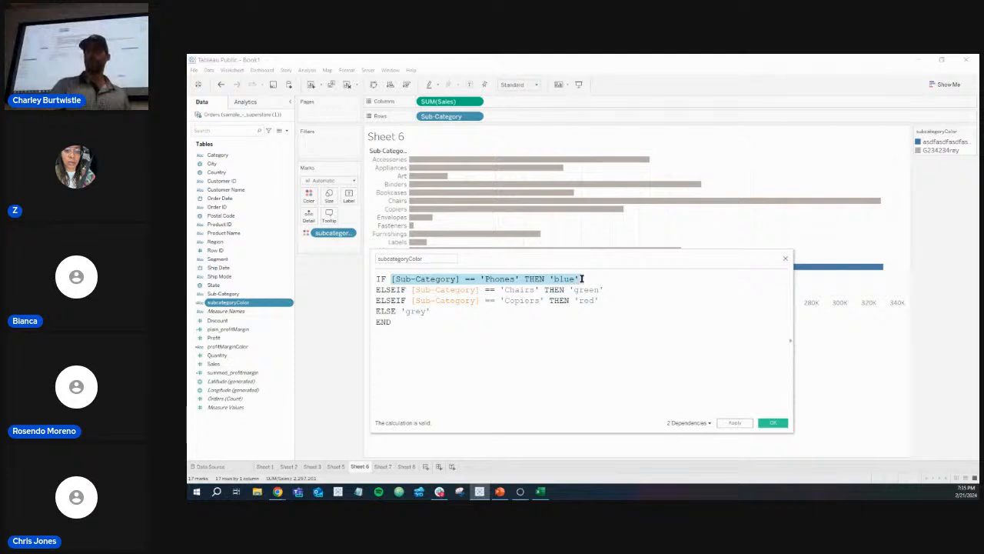
pyautogui.moveTo(376, 290); pyautogui.dragTo(467, 289)
pyautogui.moveTo(482, 289); pyautogui.dragTo(602, 289)
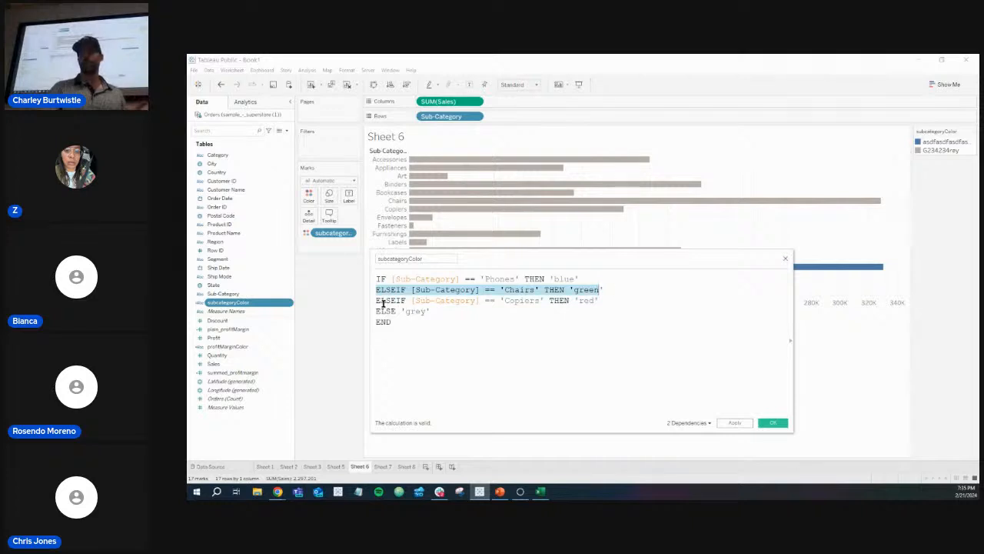
pyautogui.moveTo(378, 300); pyautogui.dragTo(607, 303)
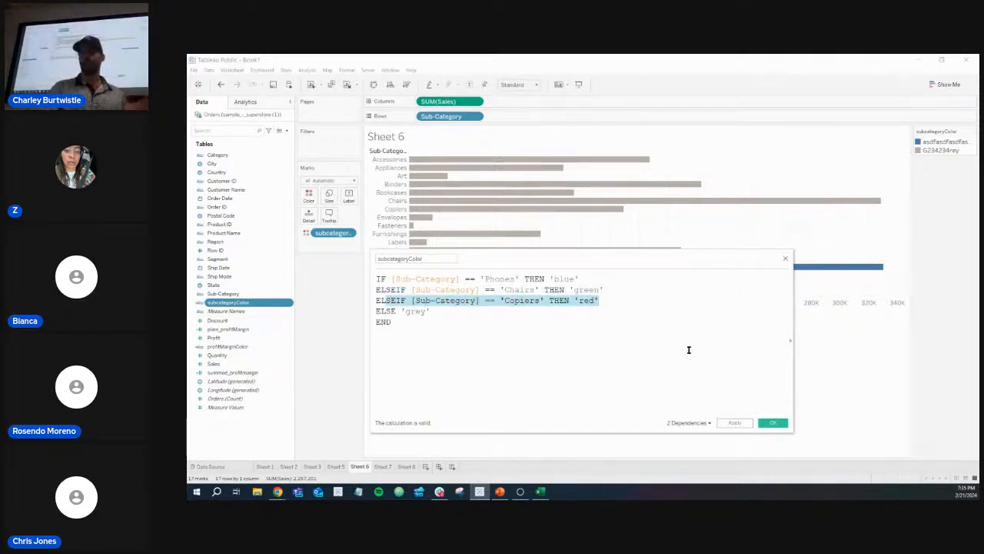
pyautogui.click(772, 422)
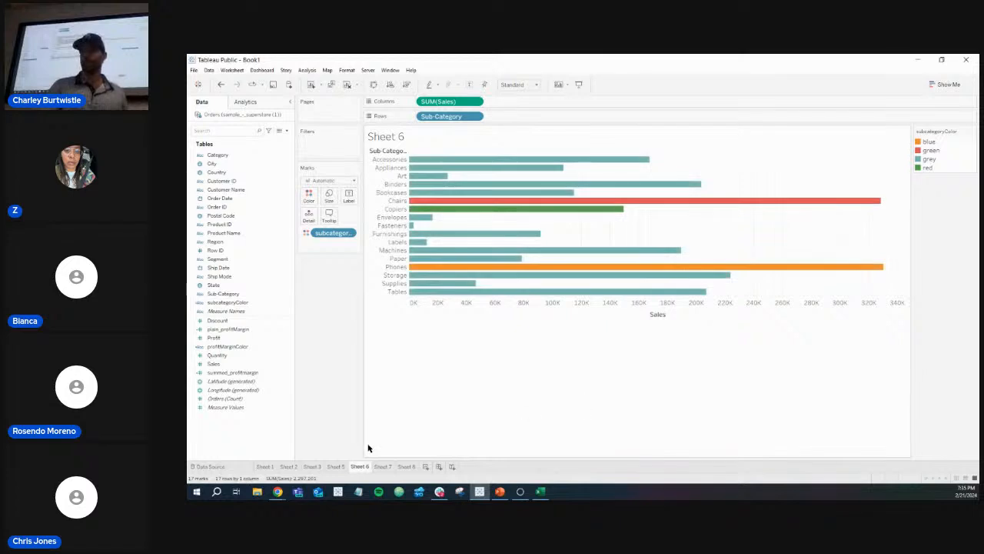
# - Check the subcategoryColor value of each order's sub-category in Sheet 7's table, and return to Sheet 6
pyautogui.click(380, 467)
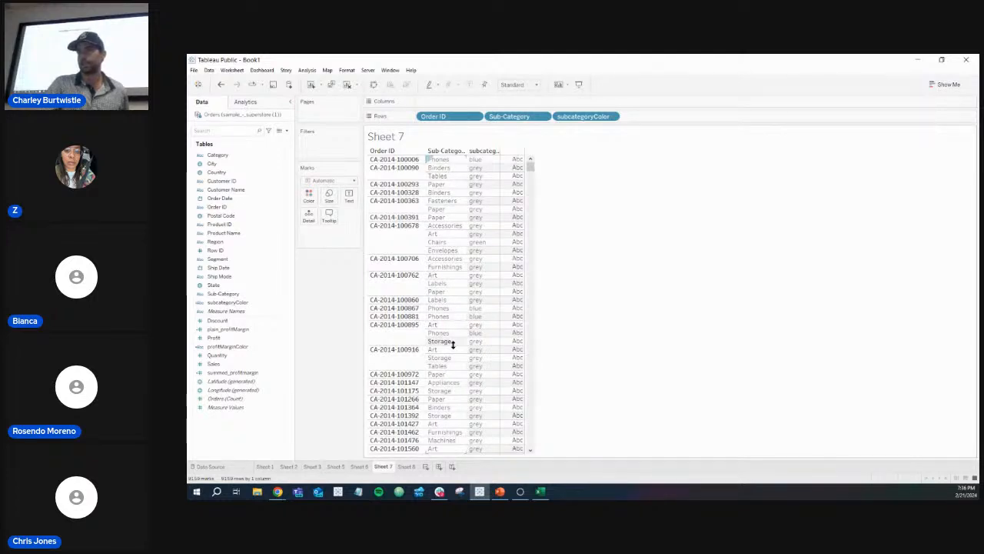
pyautogui.scroll(-5, 453, 344)
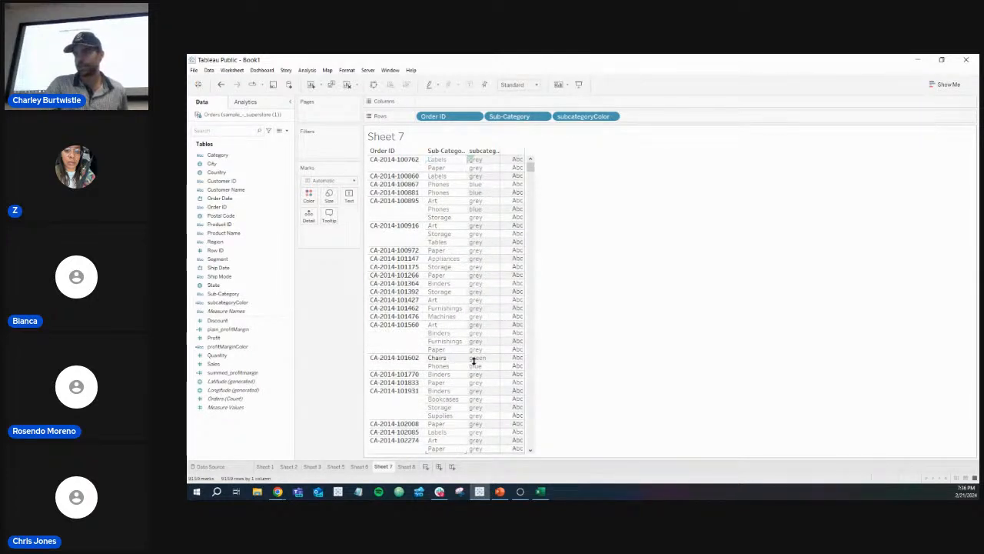
pyautogui.click(359, 467)
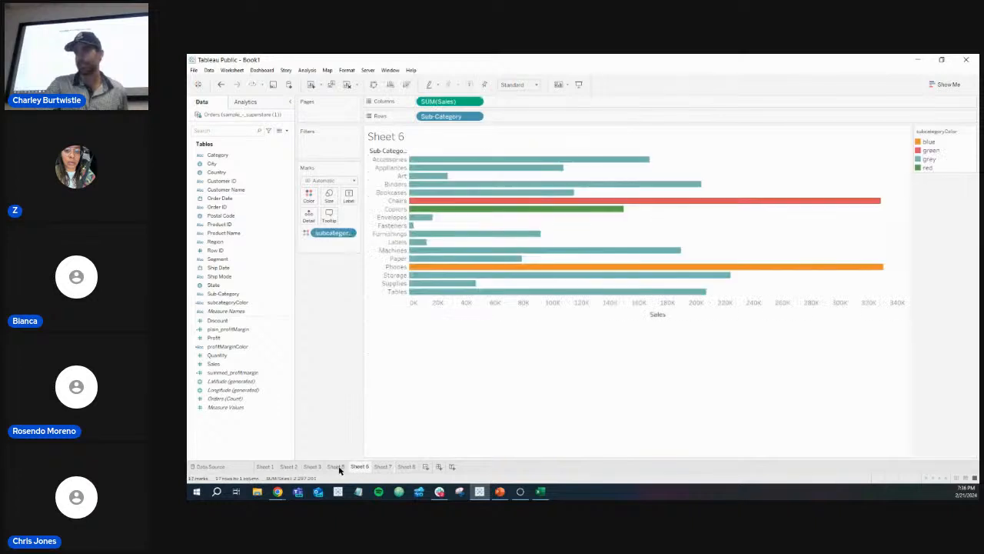
# - Assign matching blue, green, grey and red palette colors to the four subcategoryColor values in Sheet 6's bar chart
pyautogui.click(309, 202)
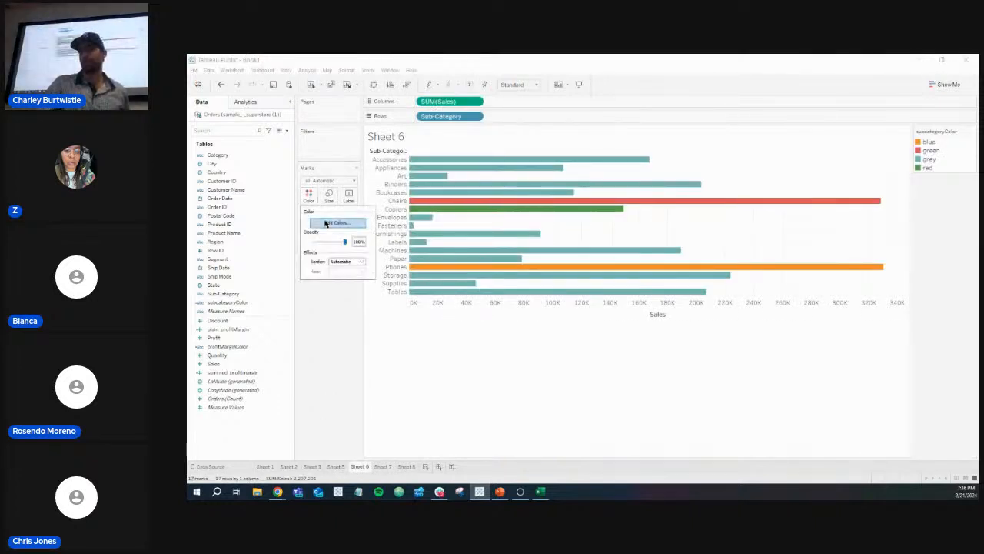
pyautogui.click(331, 222)
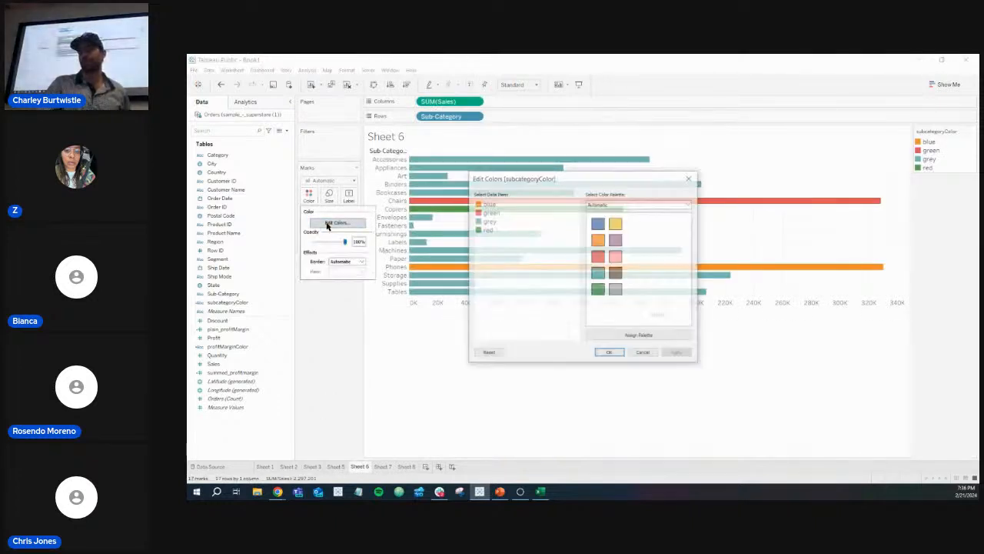
pyautogui.click(598, 223)
pyautogui.click(490, 212)
pyautogui.click(599, 289)
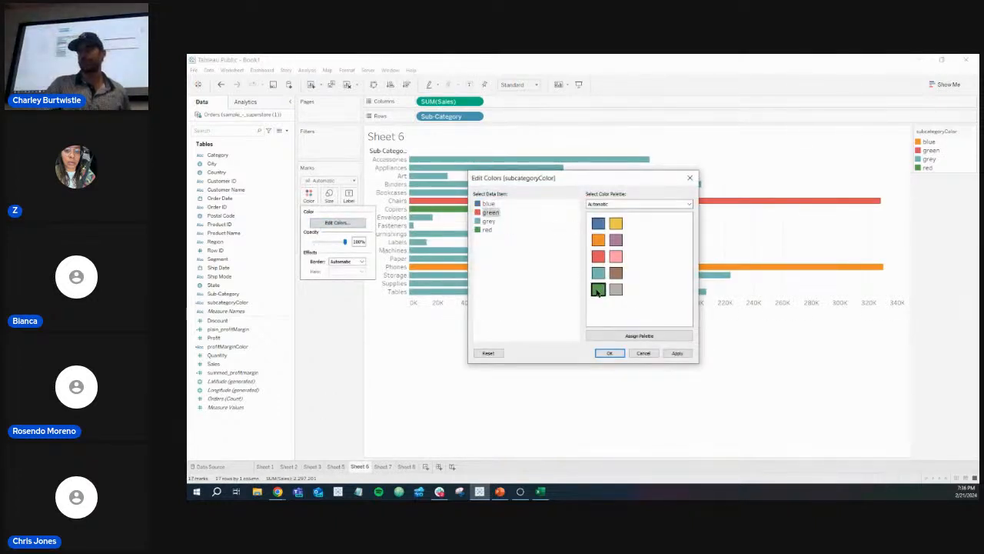
pyautogui.click(489, 221)
pyautogui.click(615, 289)
pyautogui.click(487, 229)
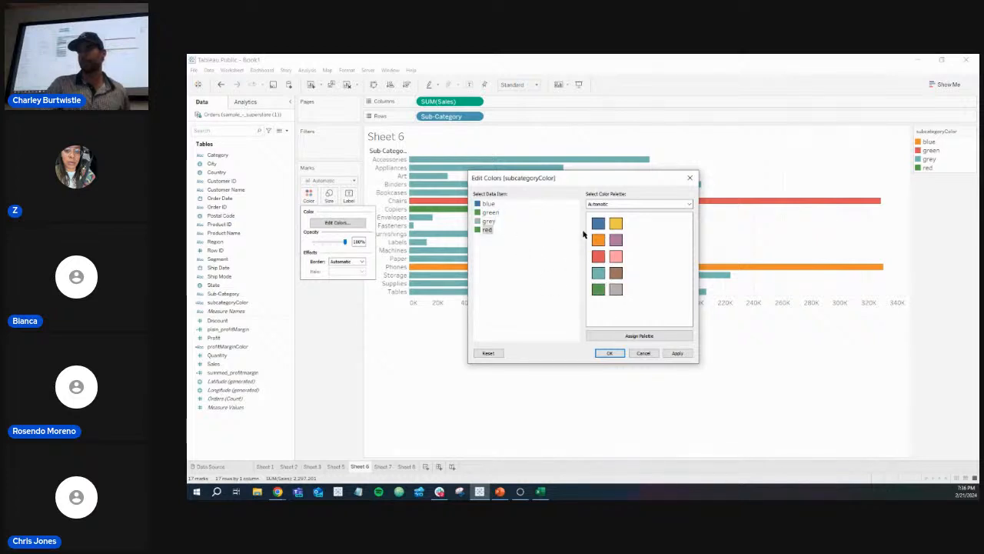
pyautogui.click(598, 256)
pyautogui.click(610, 353)
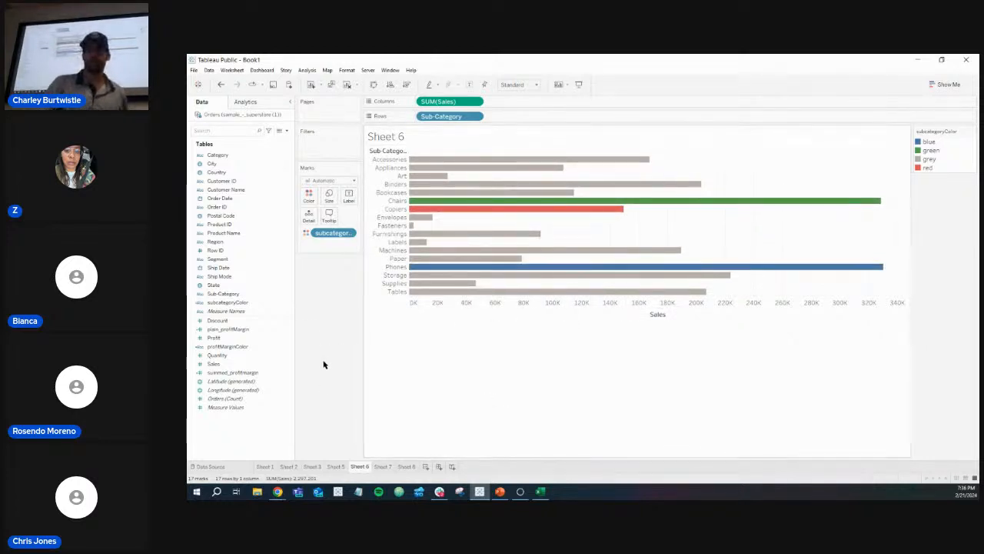
# - Review the subcategoryColor formula with enlarged text, close it without changes, and switch to the Date diffs slide in PowerPoint
pyautogui.rightClick(291, 305)
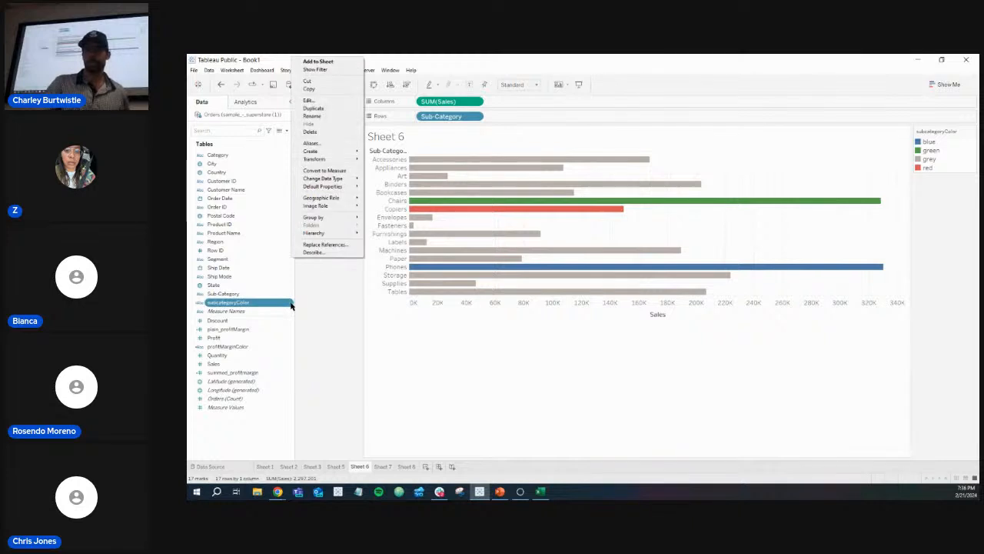
pyautogui.click(325, 101)
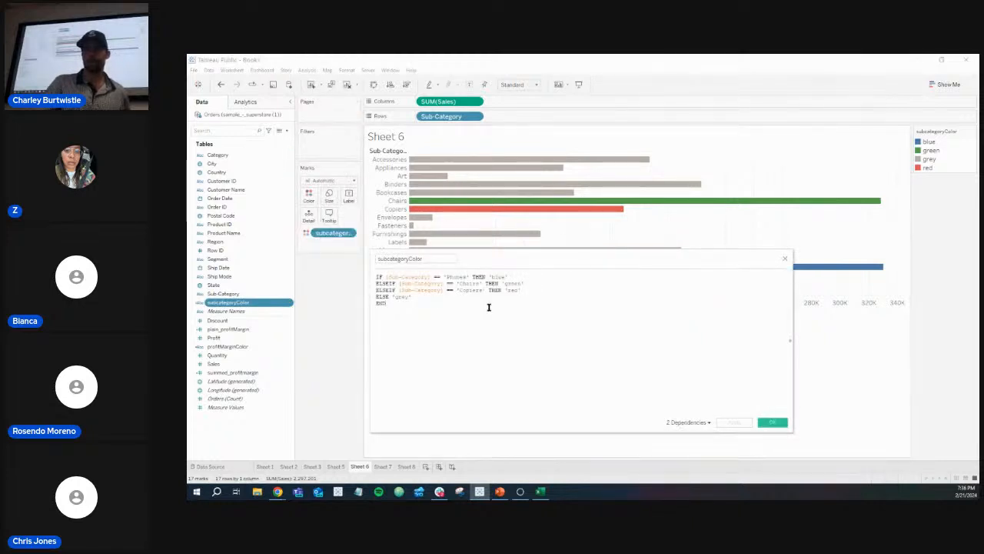
pyautogui.keyDown('ctrl'); pyautogui.scroll(6, 488, 307); pyautogui.keyUp('ctrl')
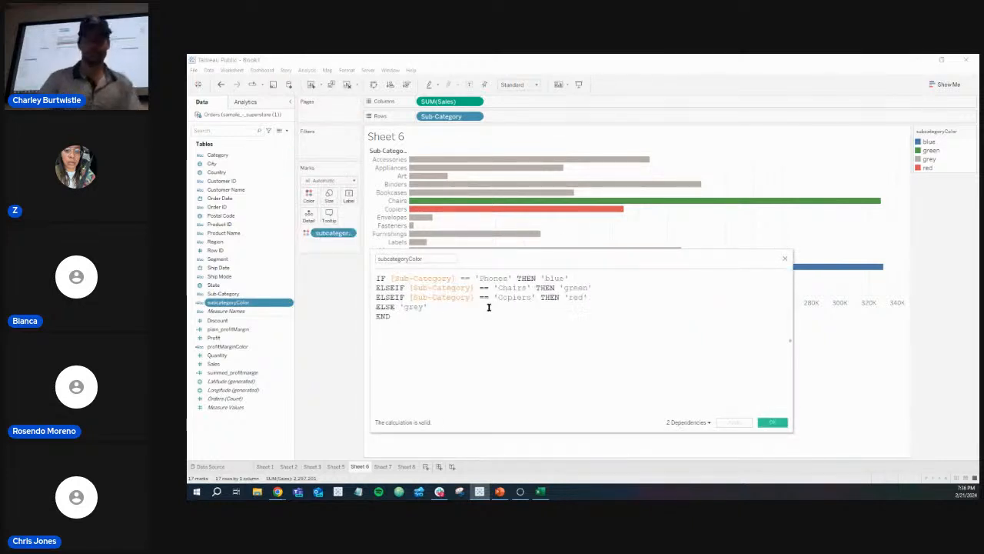
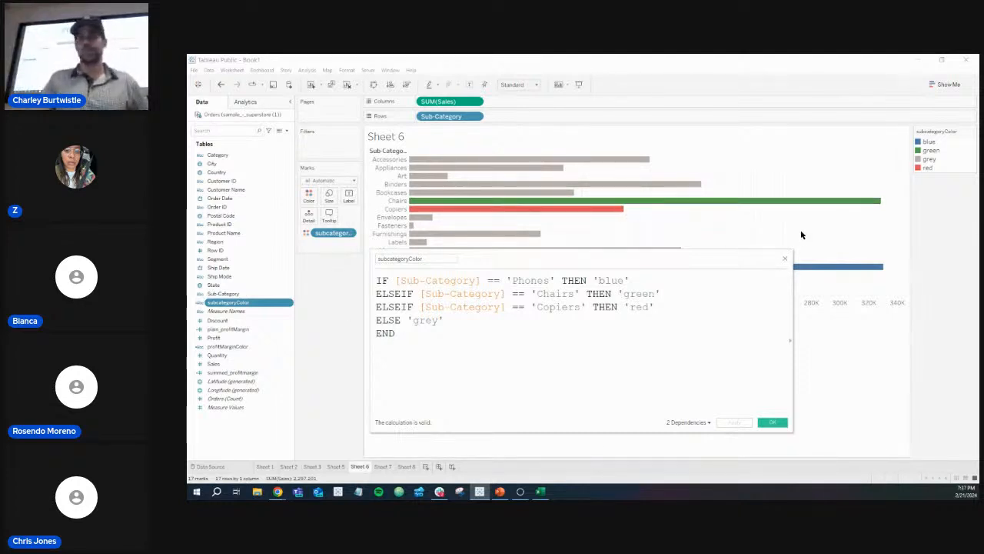
pyautogui.click(786, 259)
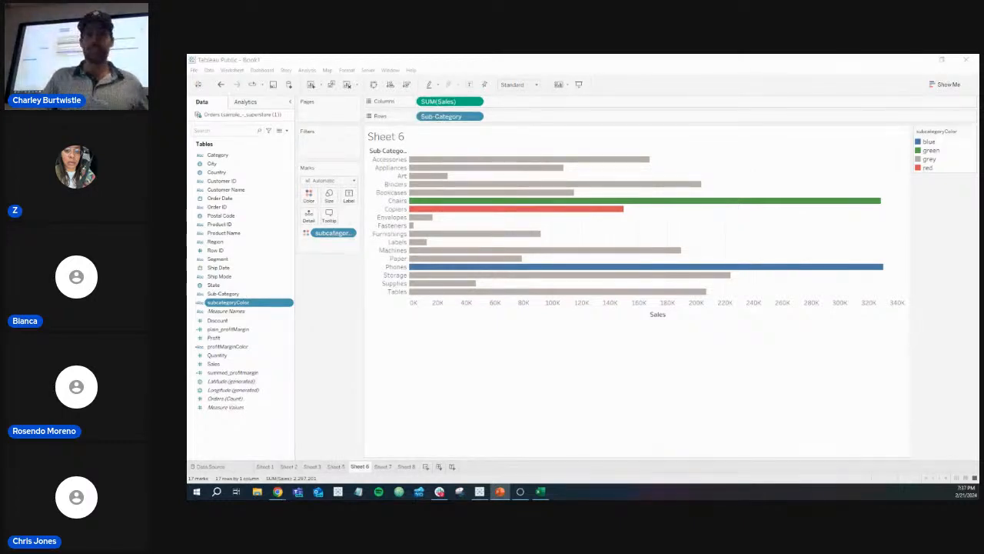
pyautogui.moveTo(187, 174); pyautogui.dragTo(500, 58)
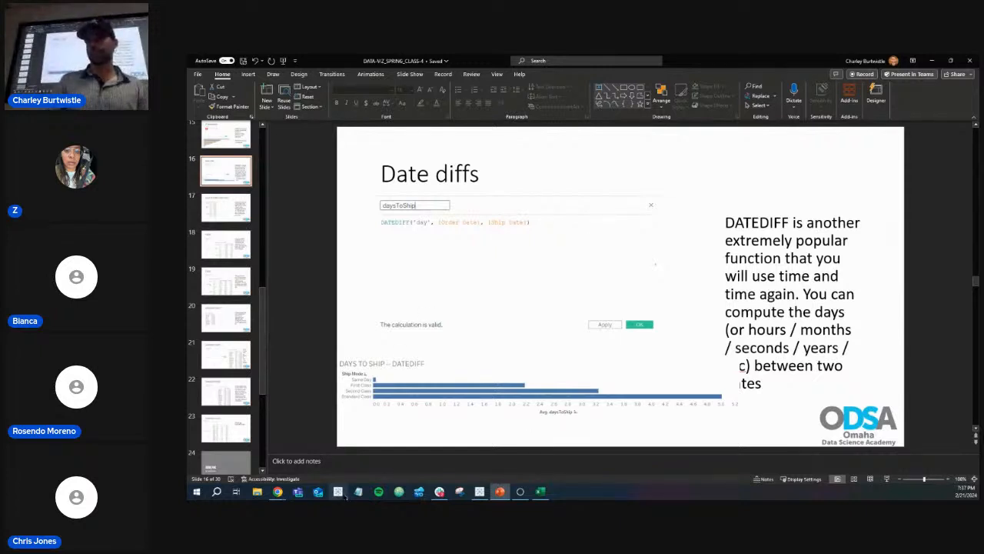
# - Switch to Tableau Public, add a new worksheet, and create a calculated field named daysToShip from Order Date
pyautogui.click(478, 491)
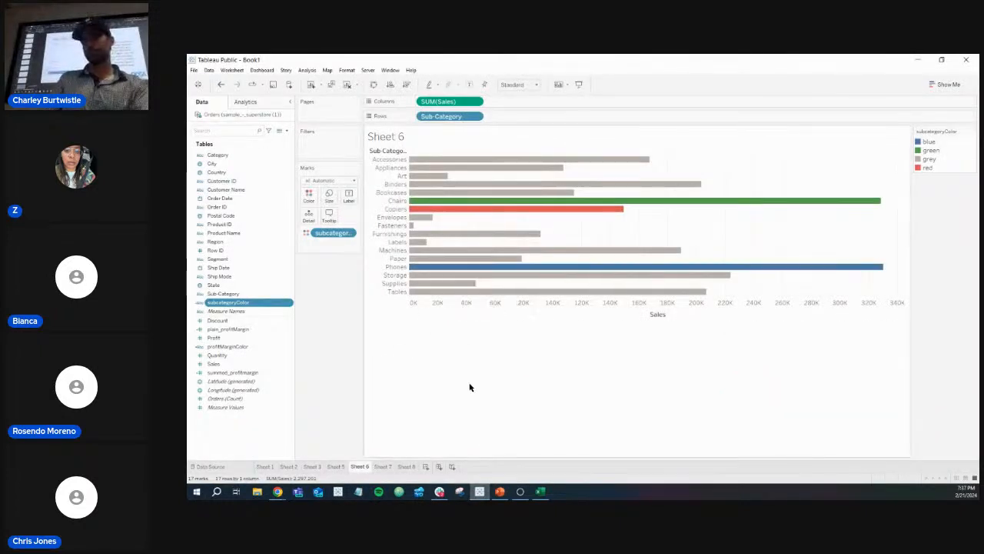
pyautogui.click(427, 466)
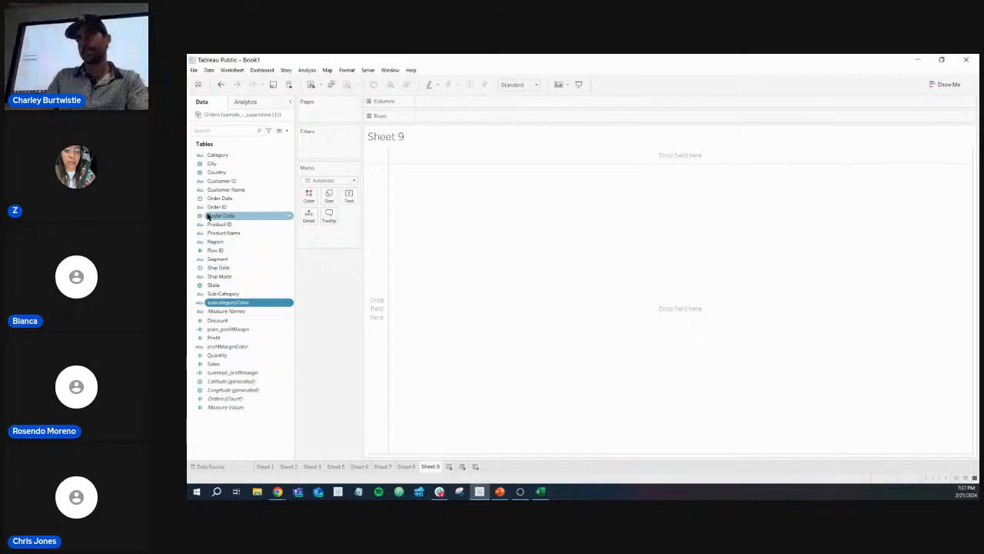
pyautogui.click(291, 200)
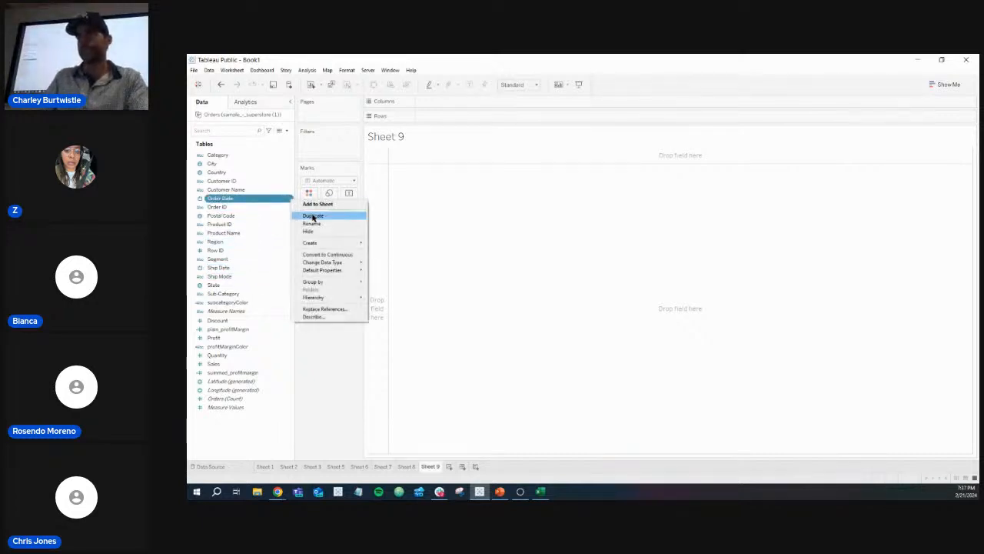
pyautogui.moveTo(343, 247)
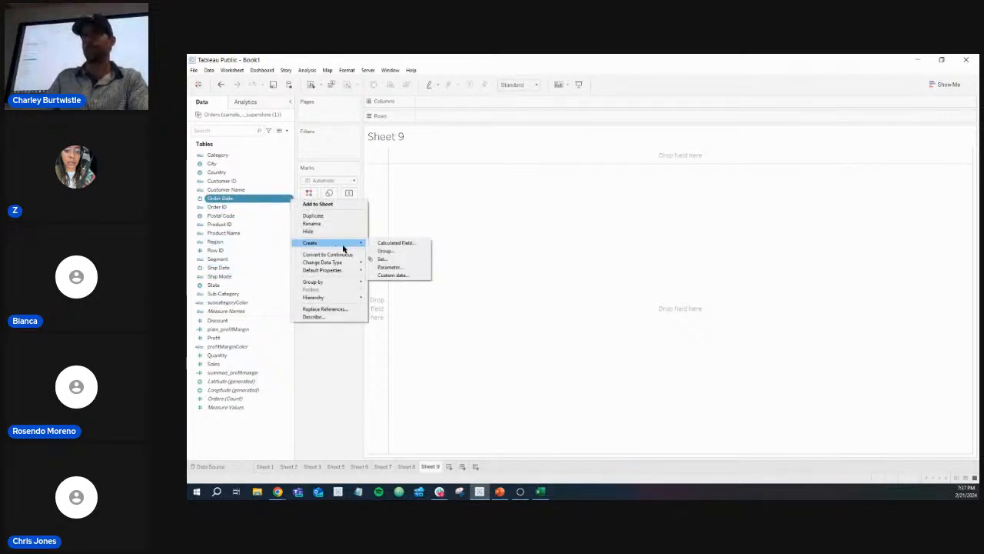
pyautogui.click(388, 243)
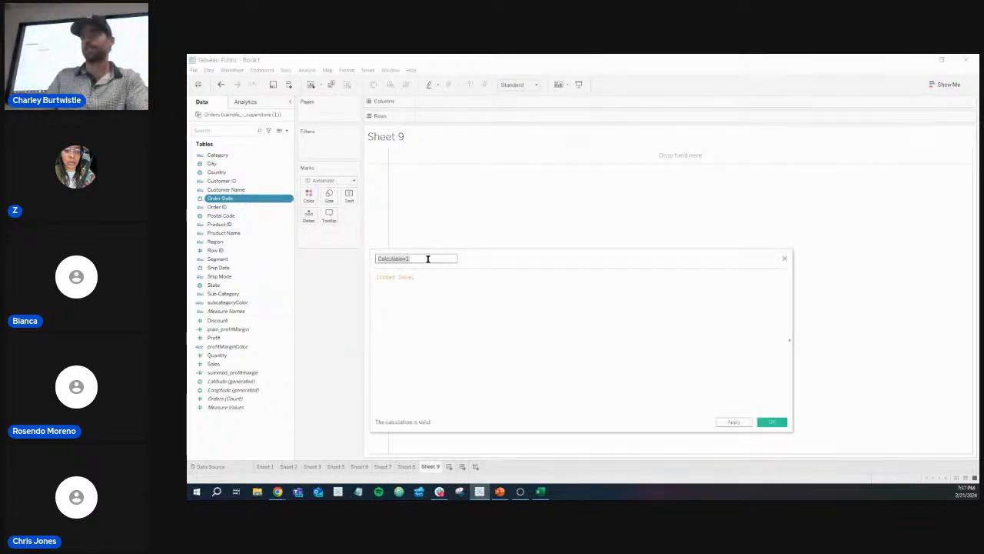
pyautogui.write('daysToShip')
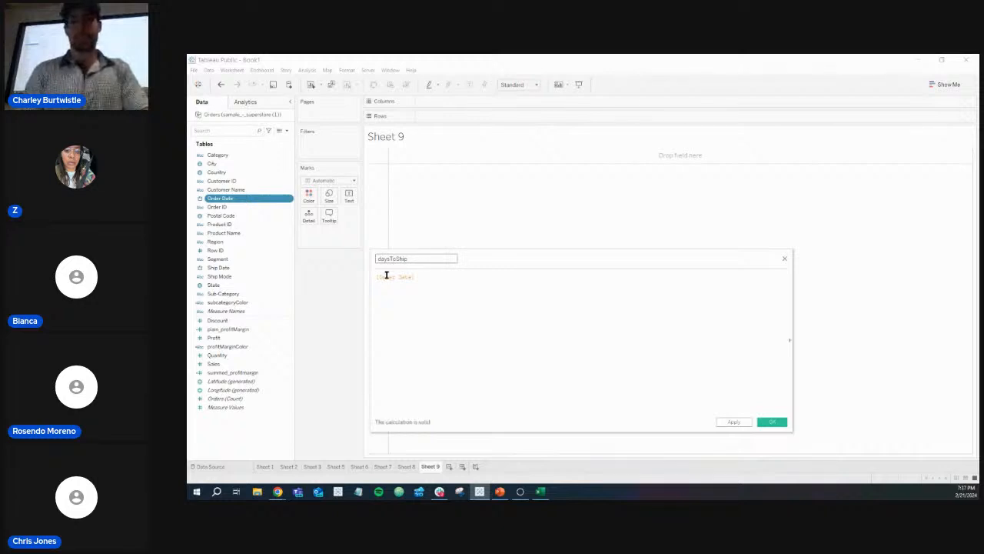
# - Replace the default daysToShip formula with the DATEDIFF function and enlarge the formula text
pyautogui.press('Tab')
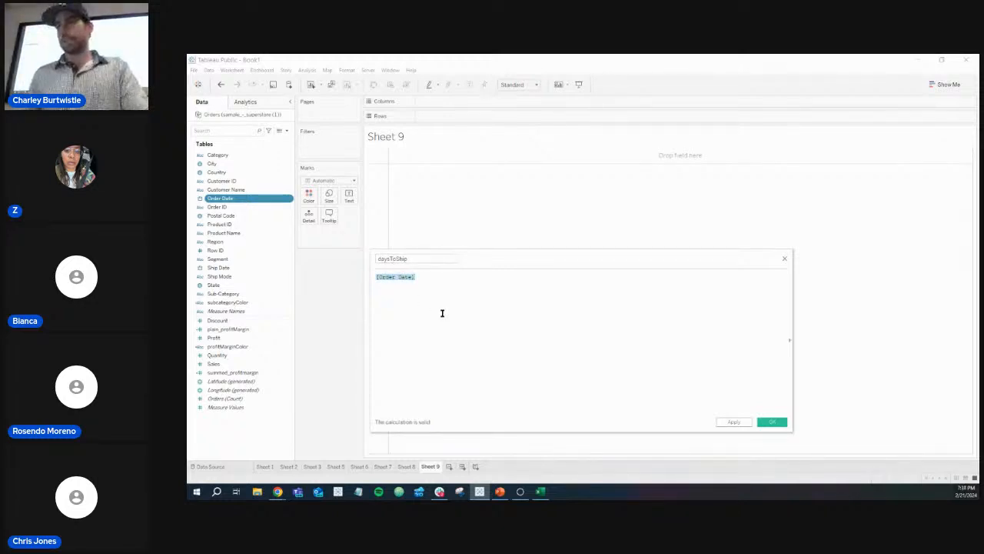
pyautogui.write('date')
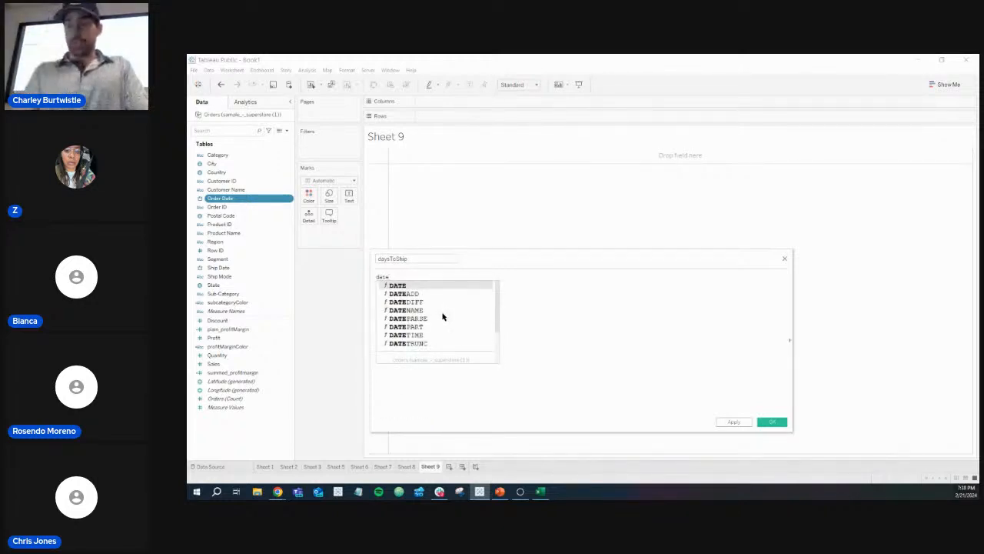
pyautogui.press('Down')
pyautogui.press('Down')
pyautogui.press('Return')
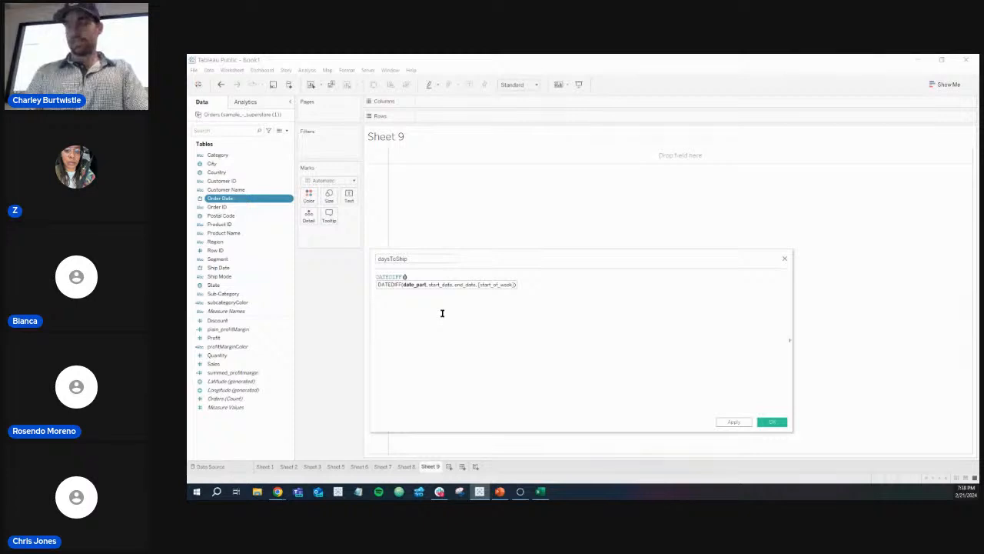
pyautogui.scroll(8, 442, 313)
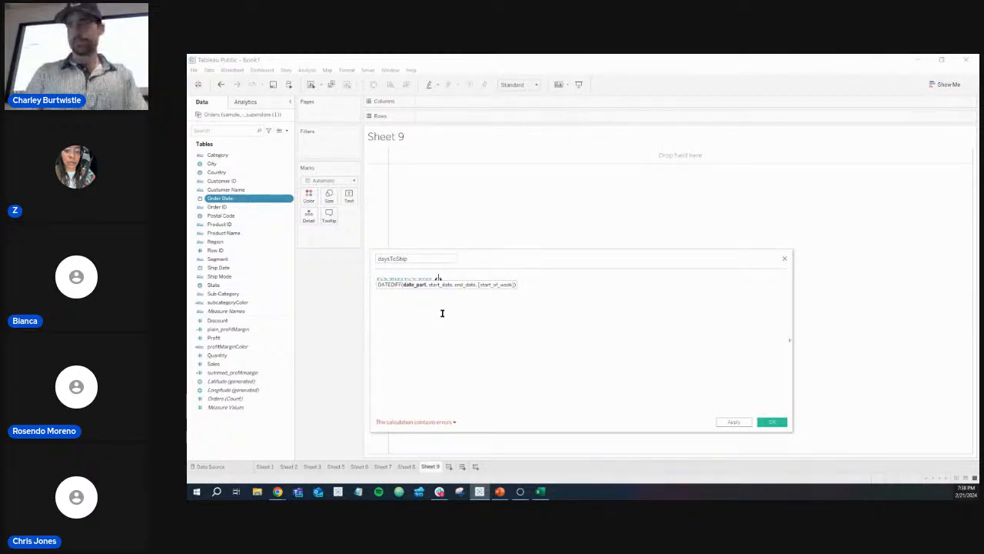
pyautogui.scroll(4, 442, 313)
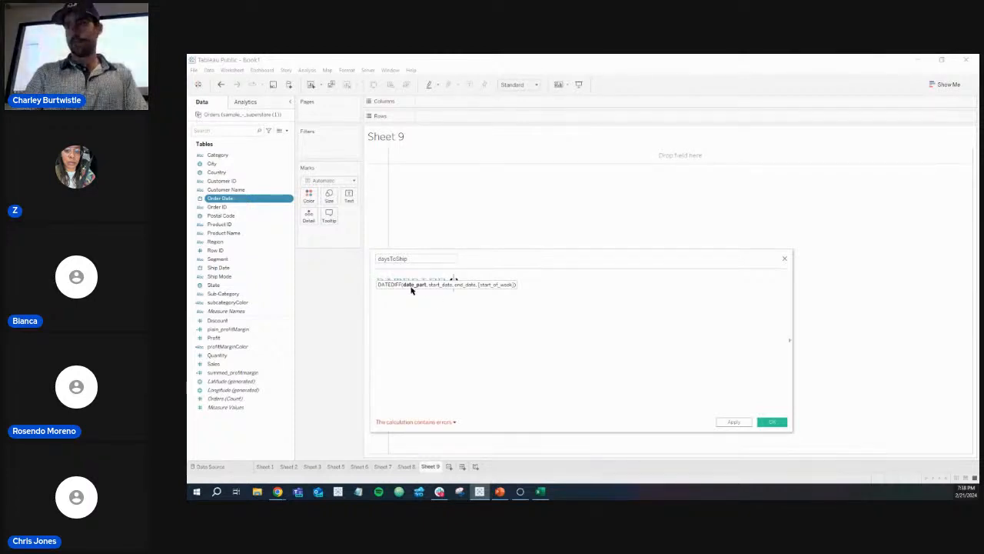
pyautogui.click(484, 327)
pyautogui.click(454, 285)
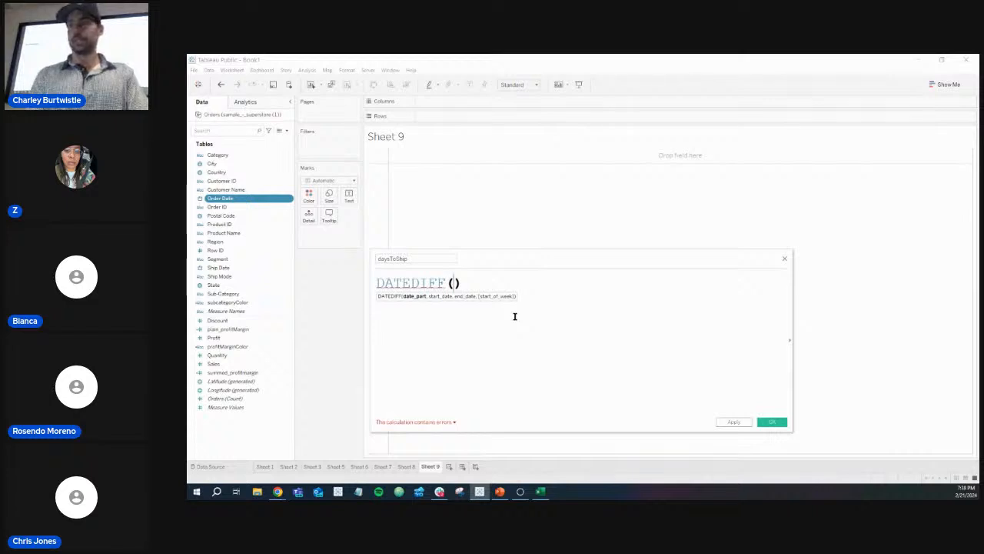
# - Complete the formula as DATEDIFF('day', [Order Date],[Ship Date]) and save the daysToShip calculation
pyautogui.write("'day")
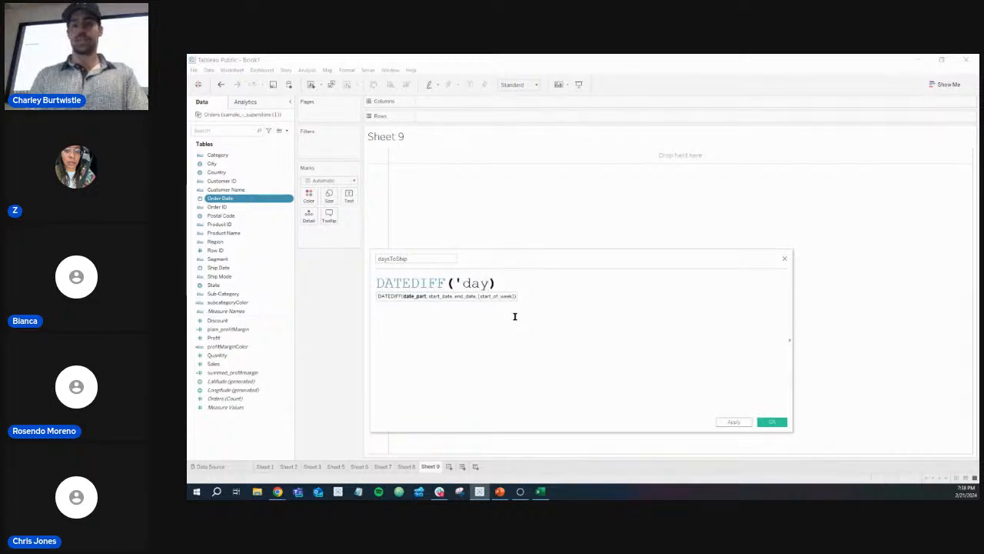
pyautogui.write("', ")
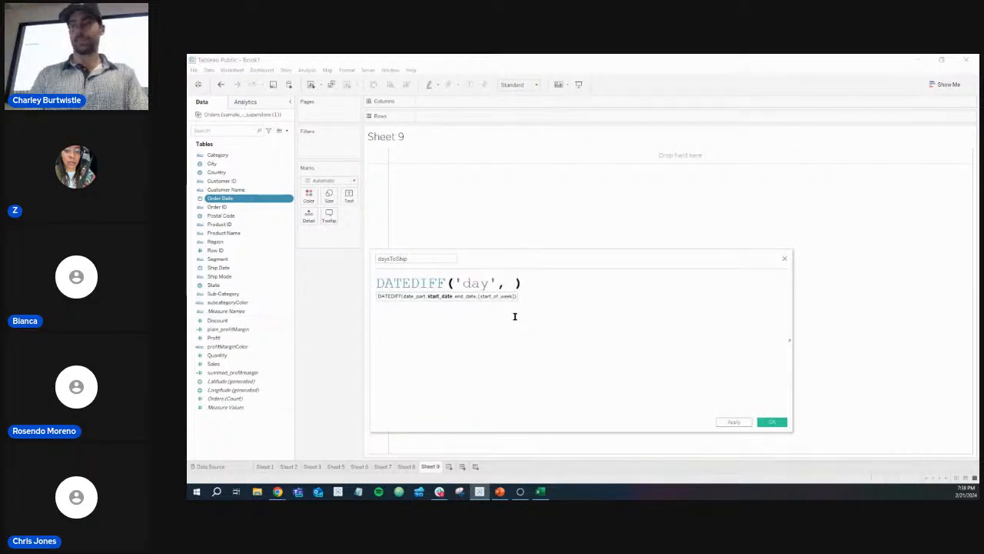
pyautogui.write('ord')
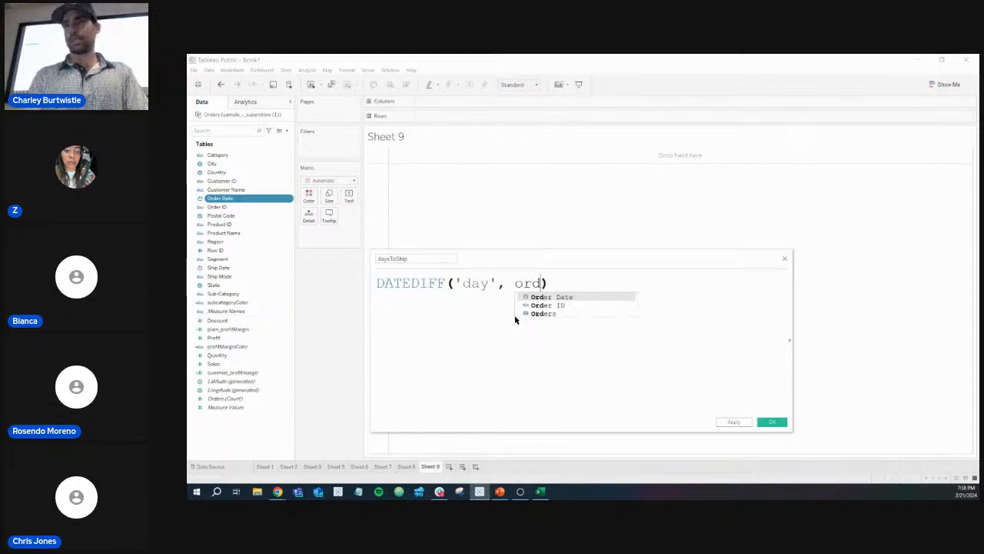
pyautogui.press('Return')
pyautogui.write(',')
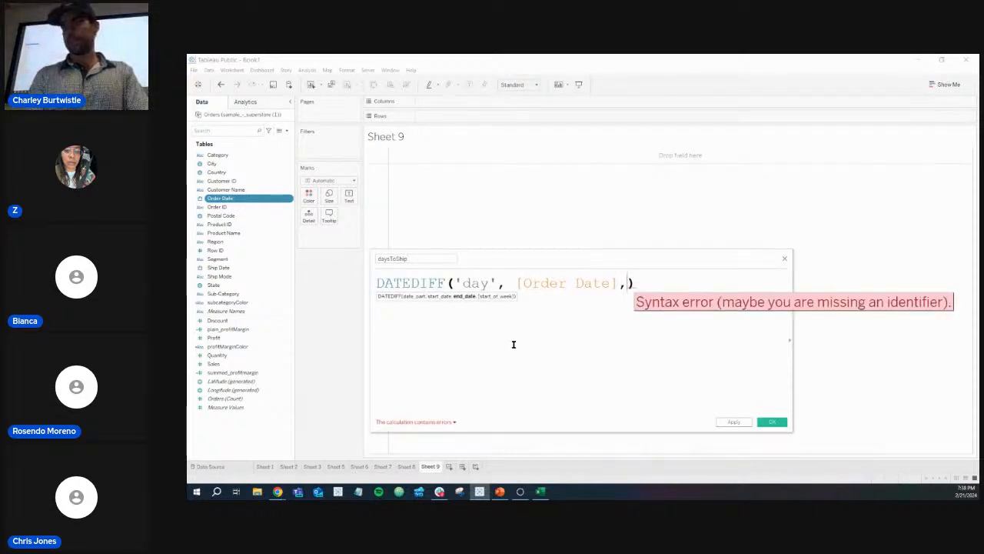
pyautogui.write('ship')
pyautogui.press('Return')
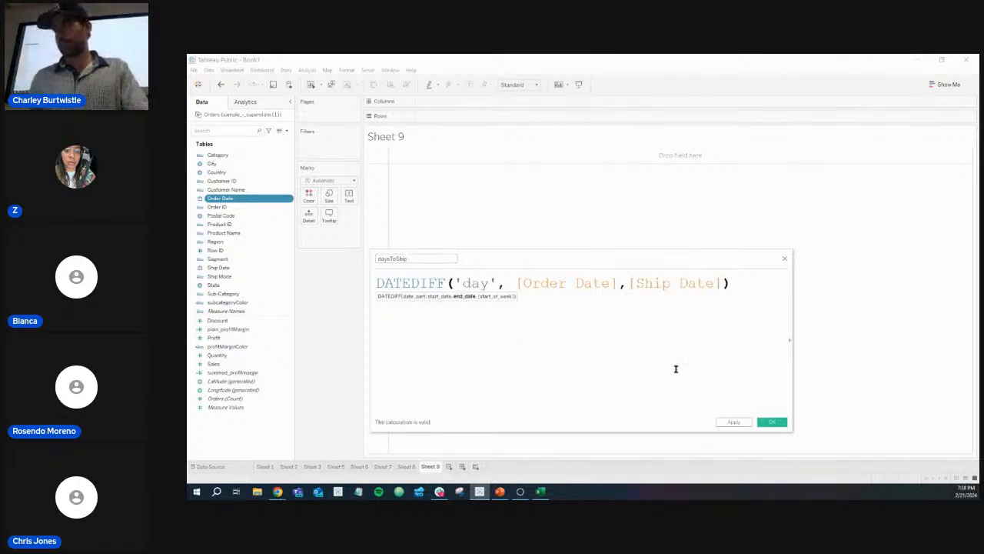
pyautogui.click(772, 422)
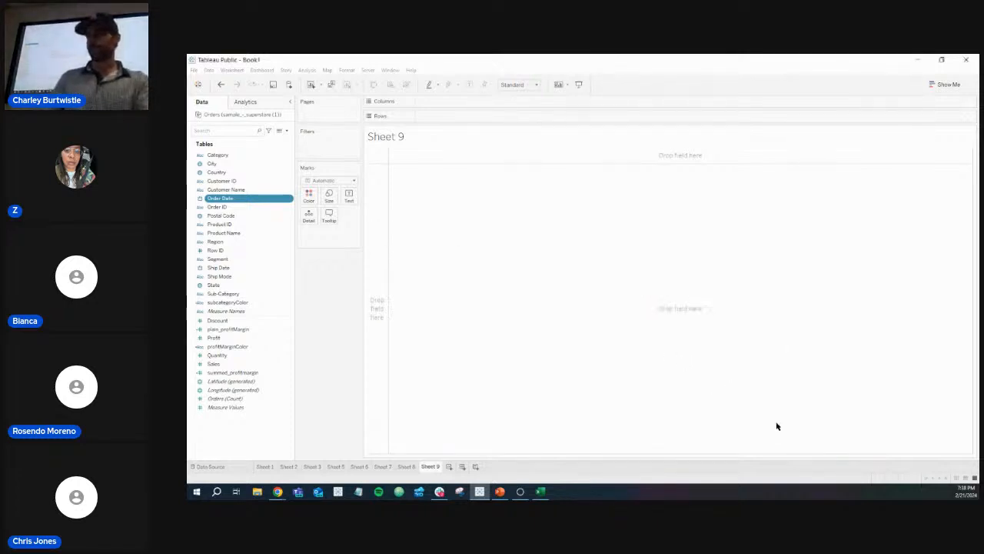
# - Compare the daysToShip column with the order and ship dates in the data source, and return to Sheet 9
pyautogui.click(223, 466)
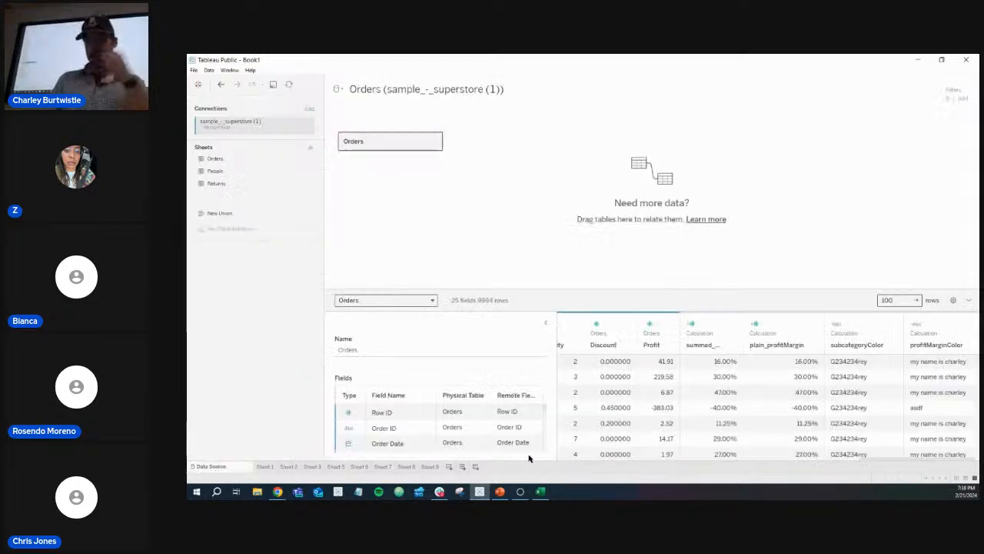
pyautogui.moveTo(657, 461)
pyautogui.mouseDown()
pyautogui.moveTo(970, 461)
pyautogui.moveTo(659, 462)
pyautogui.mouseUp()
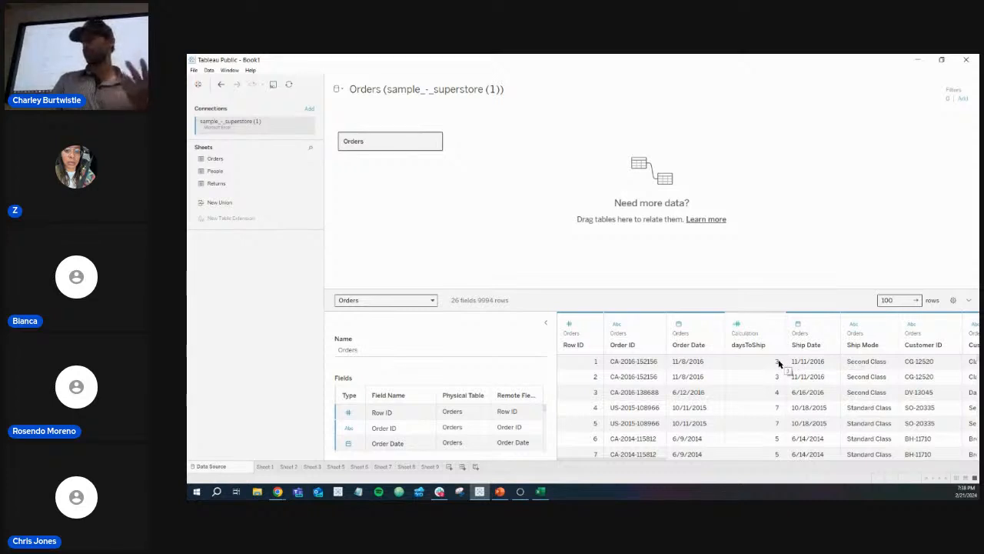
pyautogui.scroll(-2, 780, 408)
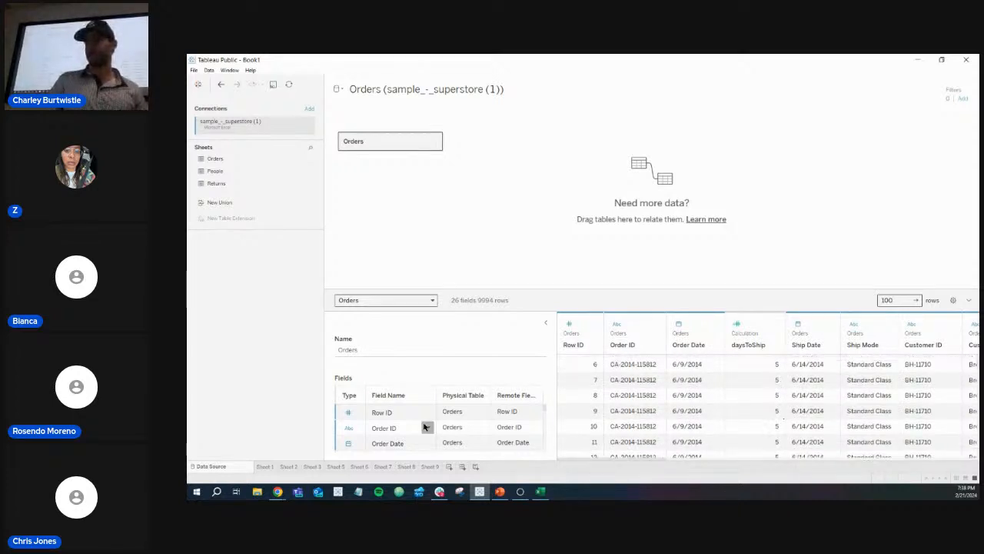
pyautogui.click(430, 468)
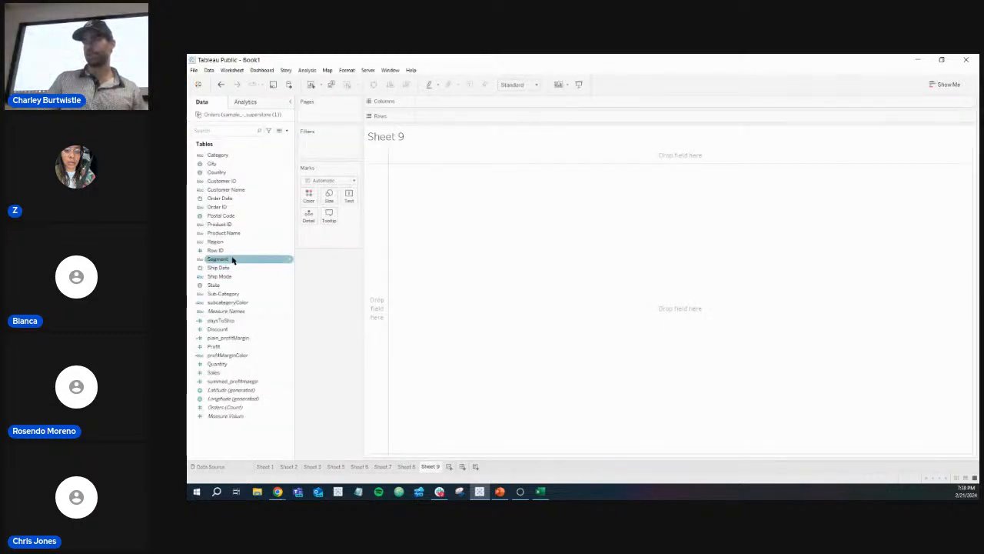
# - Build a horizontal bar chart of daysToShip by Category on Sheet 9, aggregating daysToShip as an average
pyautogui.doubleClick(229, 157)
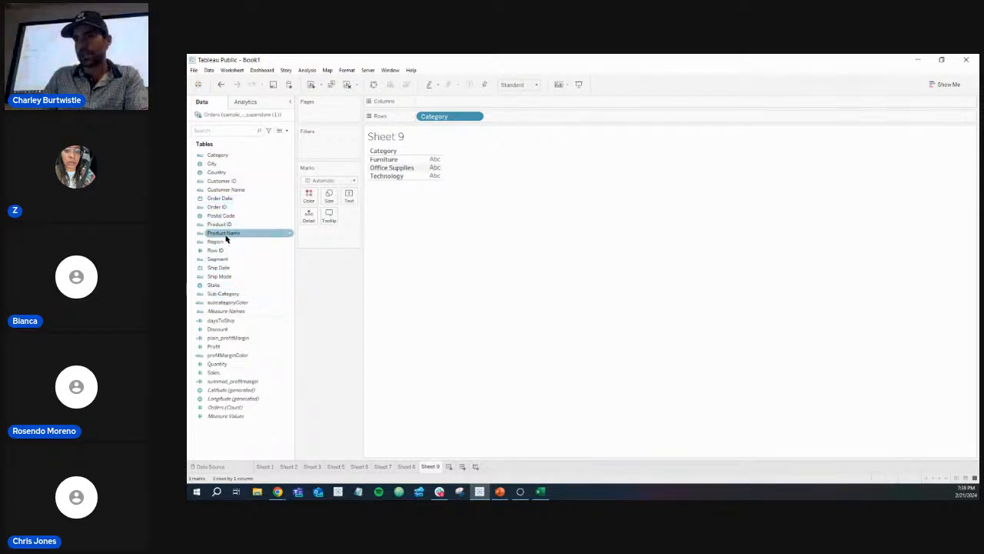
pyautogui.moveTo(223, 320); pyautogui.dragTo(393, 170)
pyautogui.moveTo(448, 99); pyautogui.dragTo(450, 101)
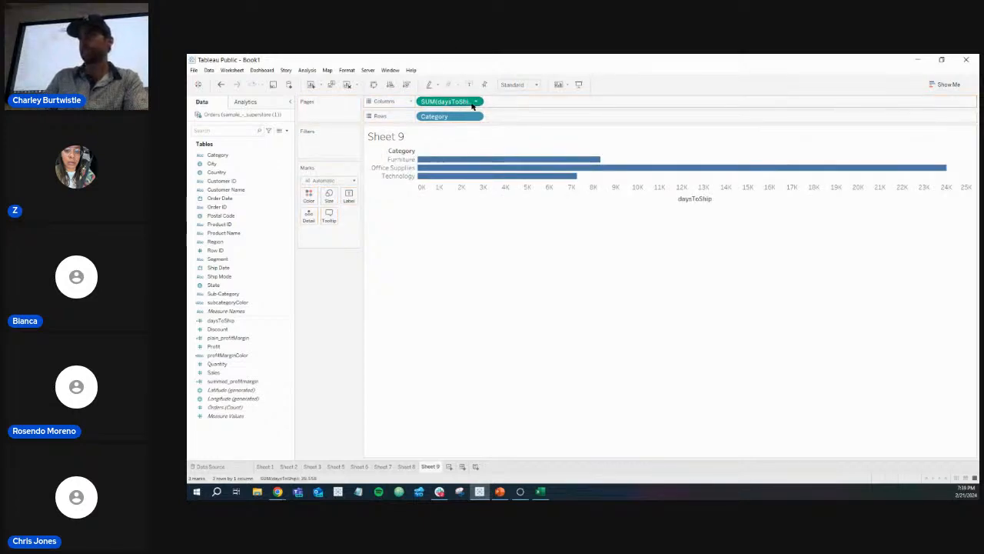
pyautogui.click(477, 103)
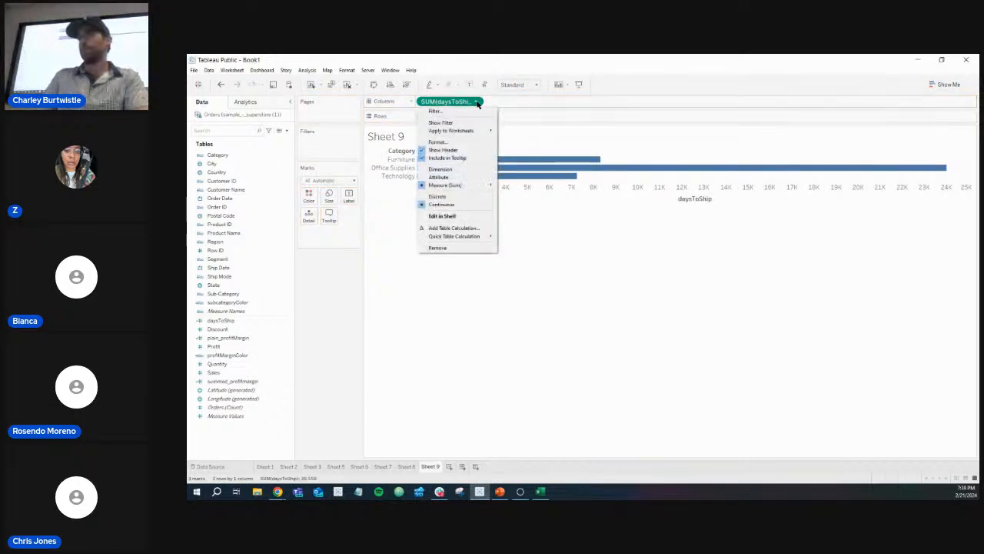
pyautogui.moveTo(482, 185)
pyautogui.click(515, 192)
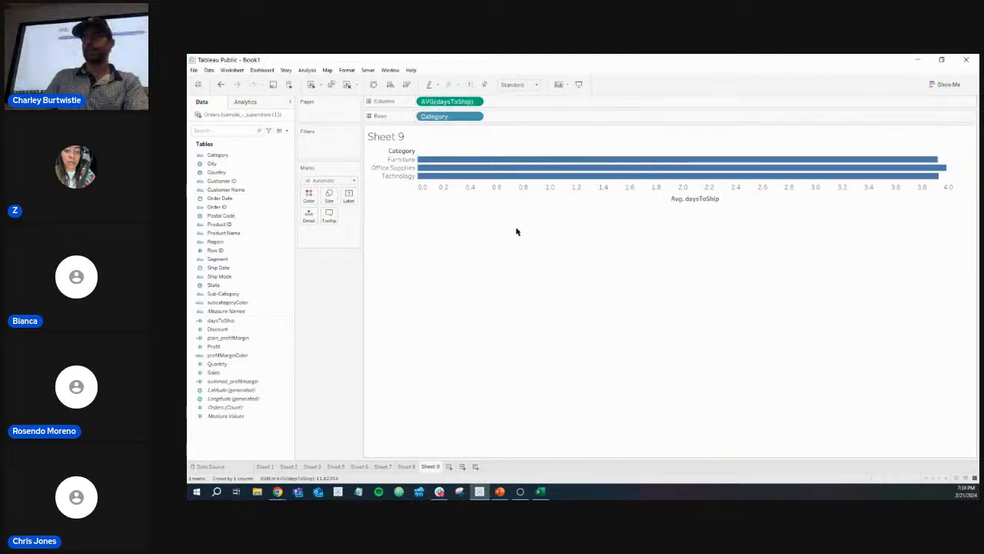
pyautogui.moveTo(435, 170)
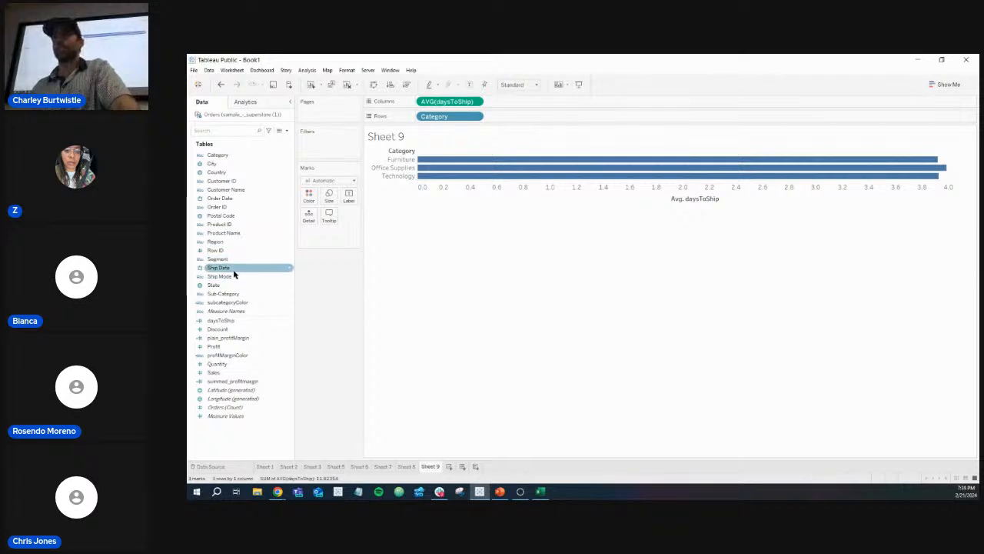
# - Change the daysToShip formula's date part to 'hour', rename the calculation hoursToShip, and save it
pyautogui.click(288, 324)
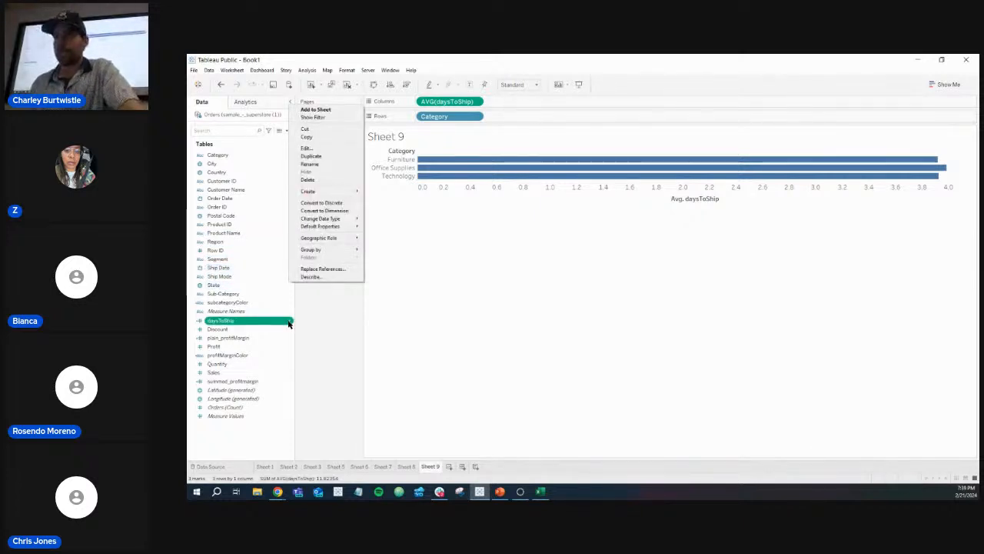
pyautogui.click(321, 153)
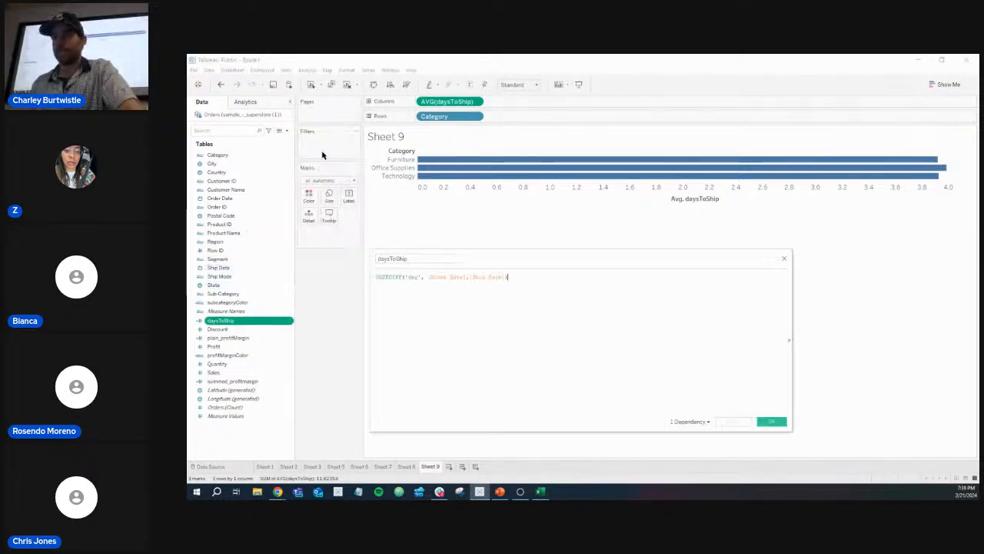
pyautogui.doubleClick(413, 277)
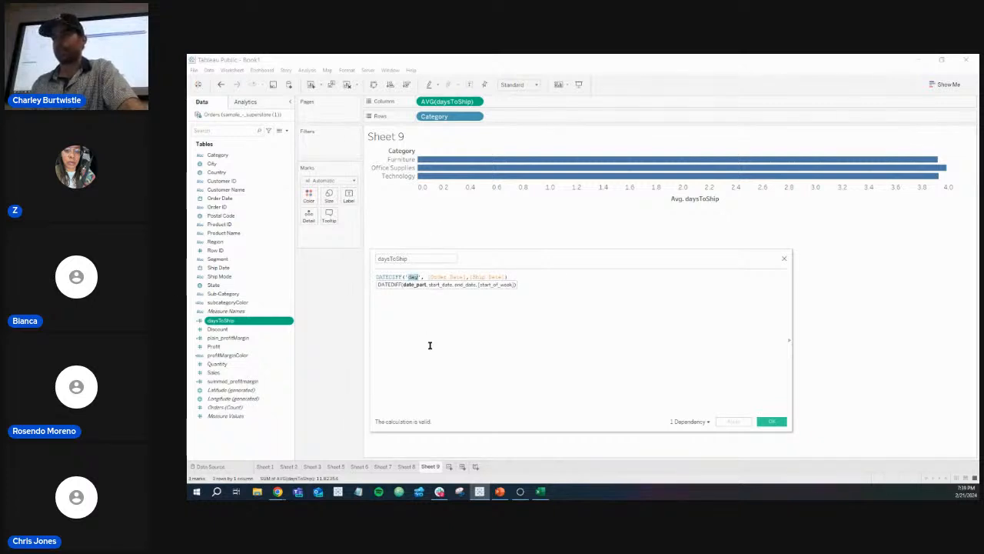
pyautogui.write('hour')
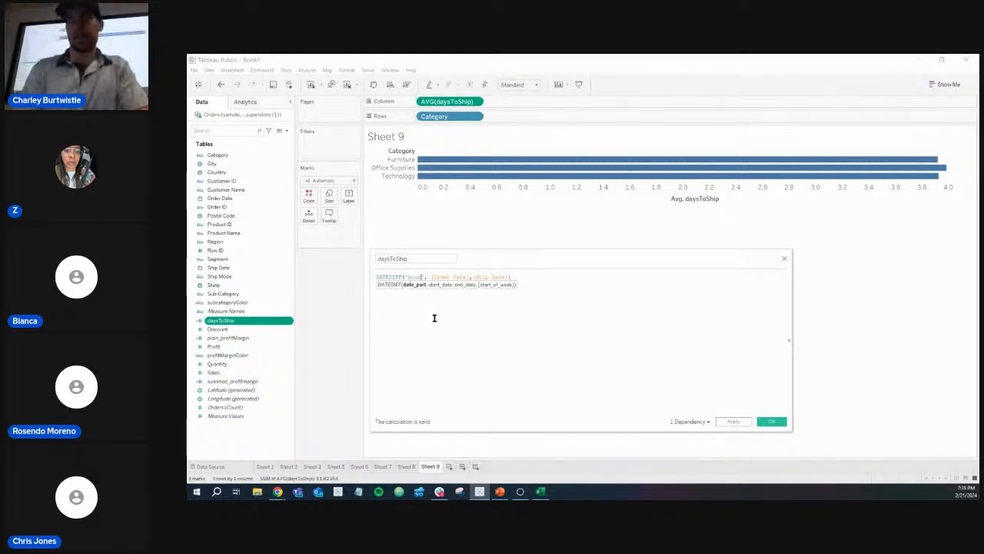
pyautogui.click(388, 259)
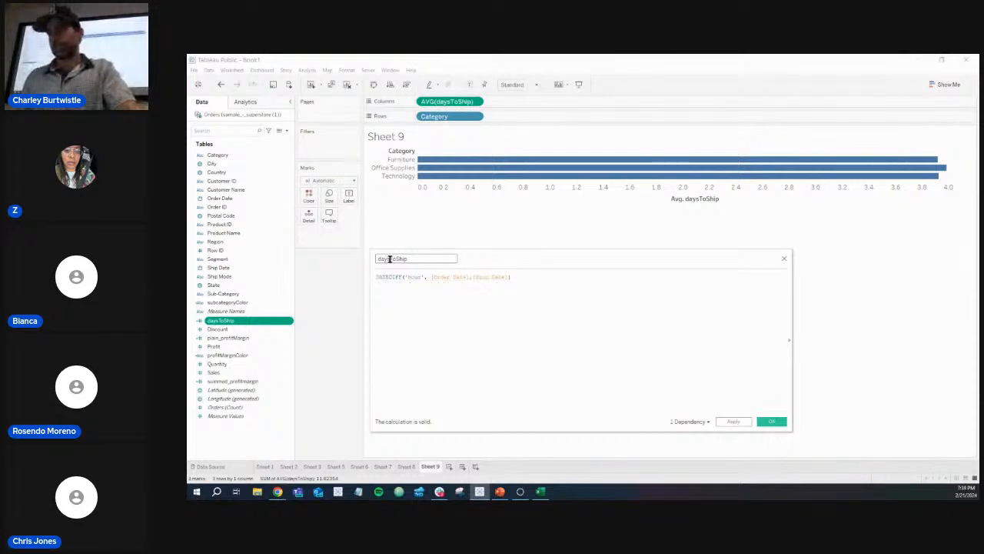
pyautogui.write('hours')
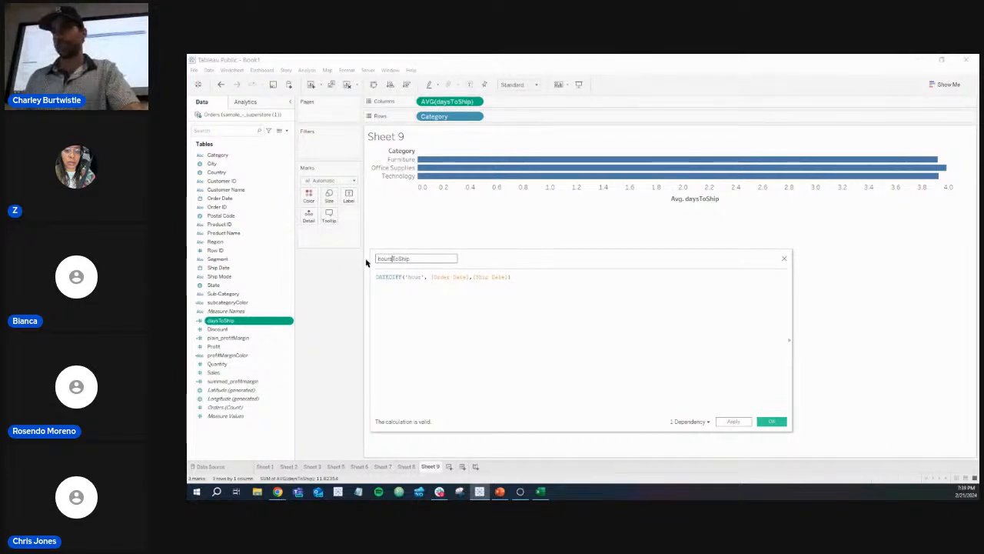
pyautogui.click(771, 422)
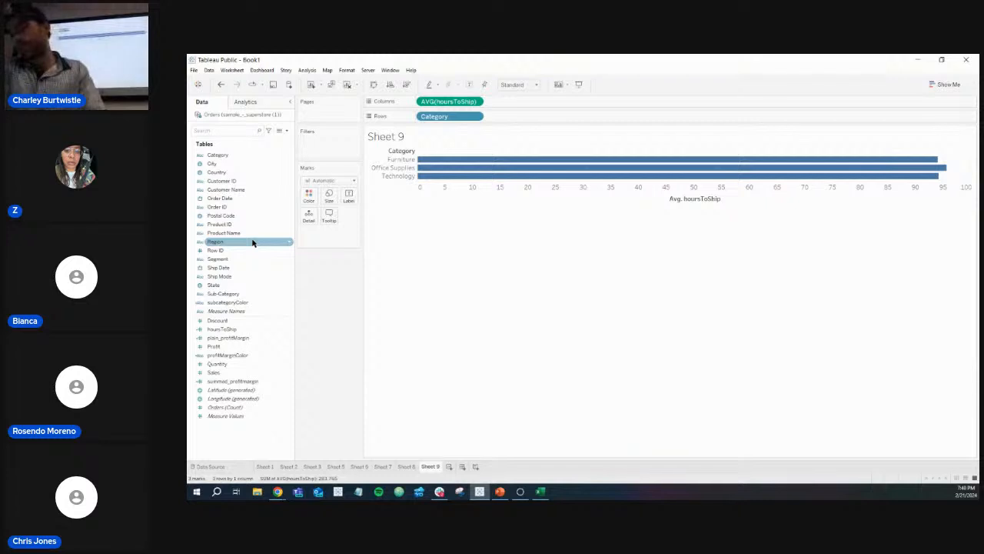
# - Open the hoursToShip calculation for editing, search the function reference for "date" and view the DATEDIFF description
pyautogui.click(290, 330)
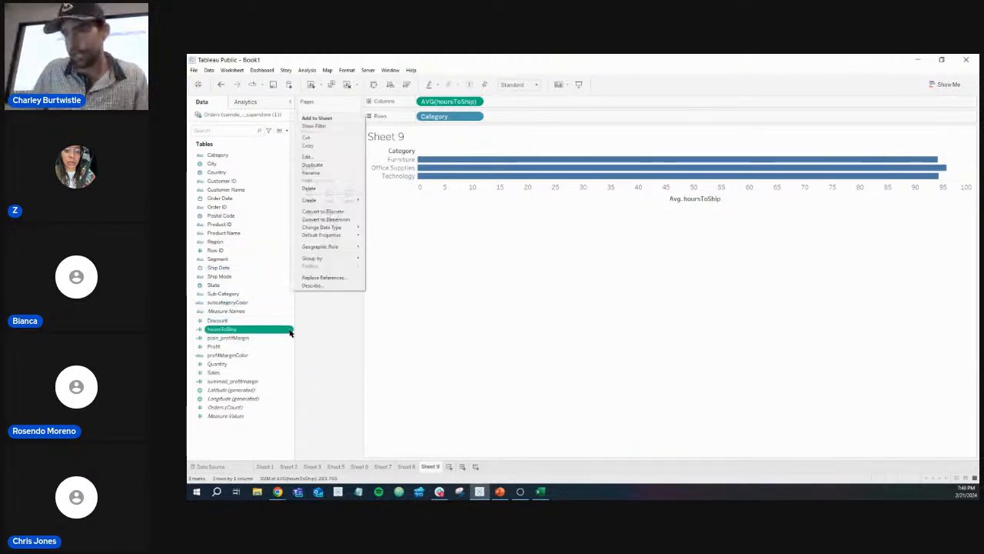
pyautogui.click(319, 156)
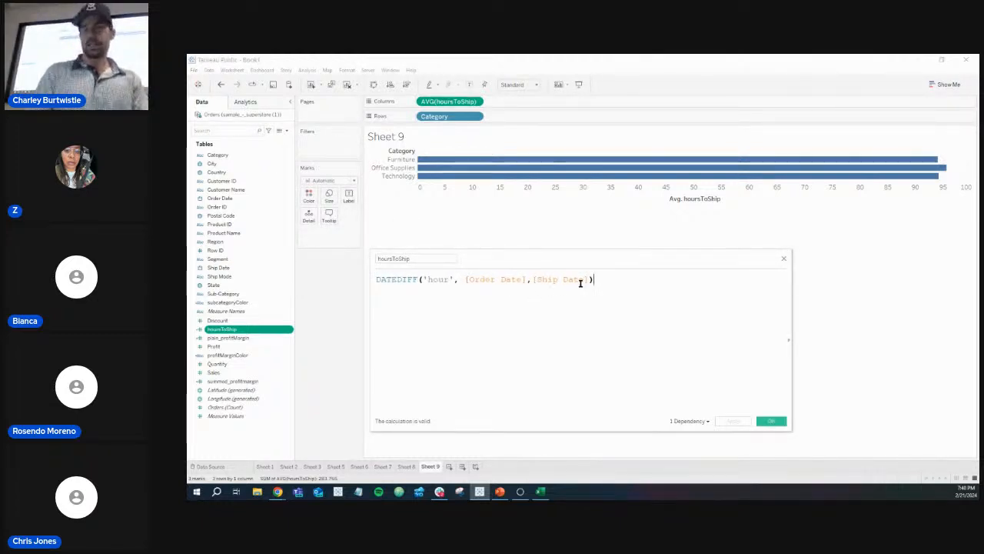
pyautogui.moveTo(603, 279); pyautogui.dragTo(427, 280)
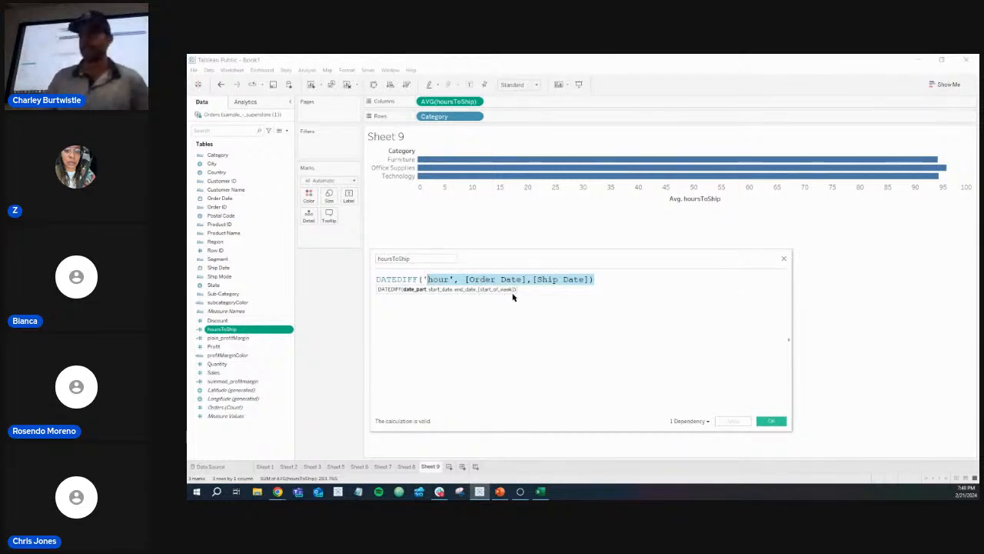
pyautogui.click(789, 340)
pyautogui.moveTo(705, 262); pyautogui.dragTo(608, 190)
pyautogui.moveTo(497, 210); pyautogui.dragTo(384, 220)
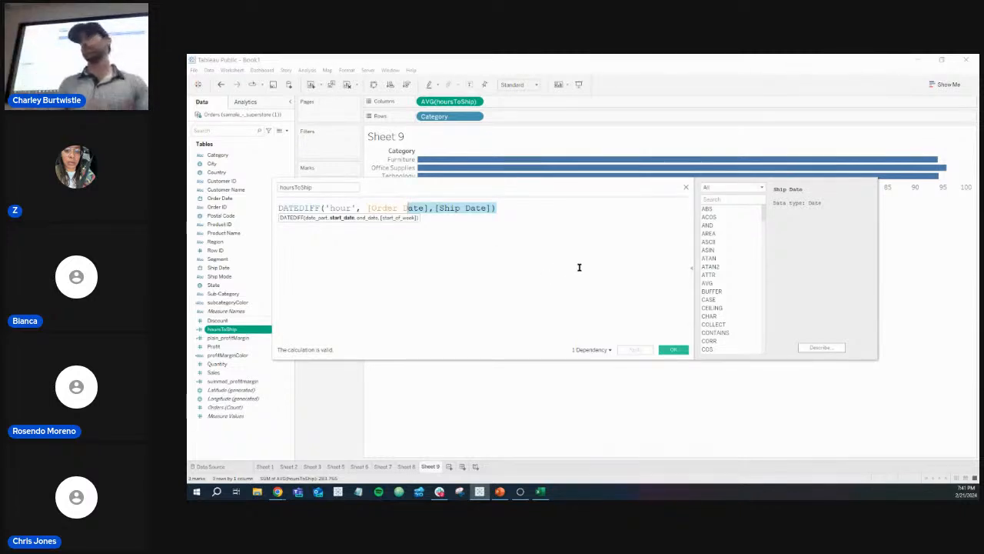
pyautogui.click(730, 198)
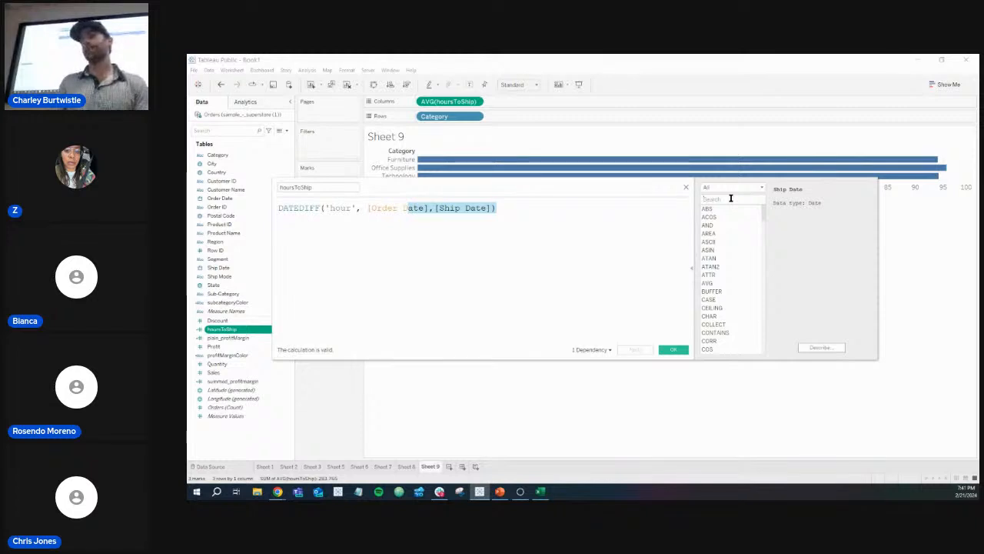
pyautogui.write('date')
pyautogui.click(716, 225)
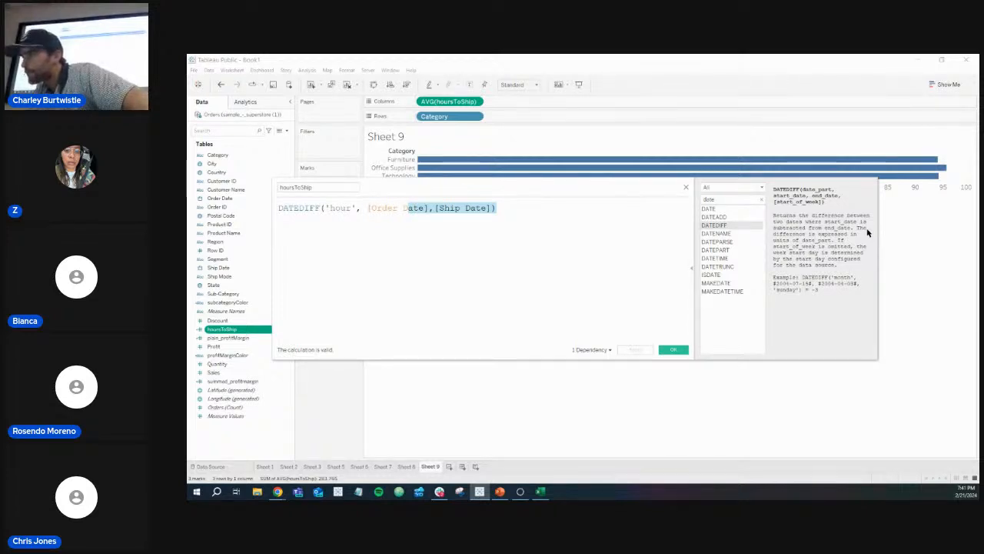
# - Compare the arguments of the hoursToShip formula with the DATEDIFF syntax in the function reference
pyautogui.doubleClick(300, 207)
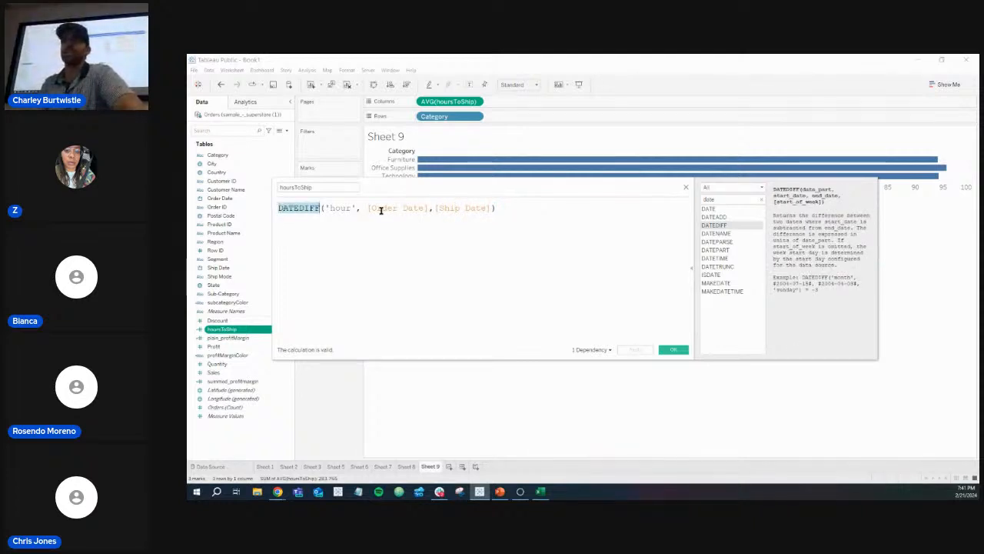
pyautogui.moveTo(495, 208); pyautogui.dragTo(336, 225)
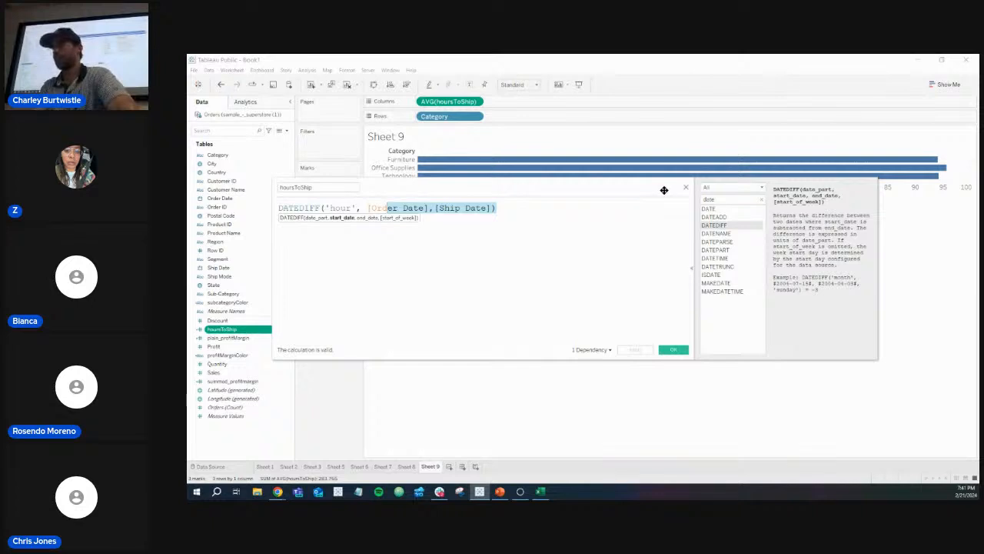
pyautogui.click(722, 200)
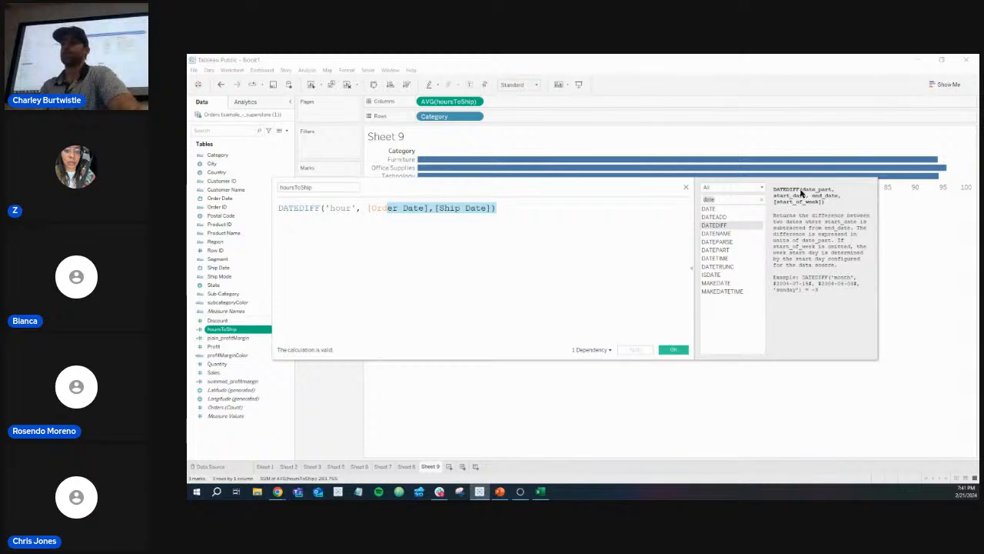
pyautogui.click(693, 265)
pyautogui.click(692, 266)
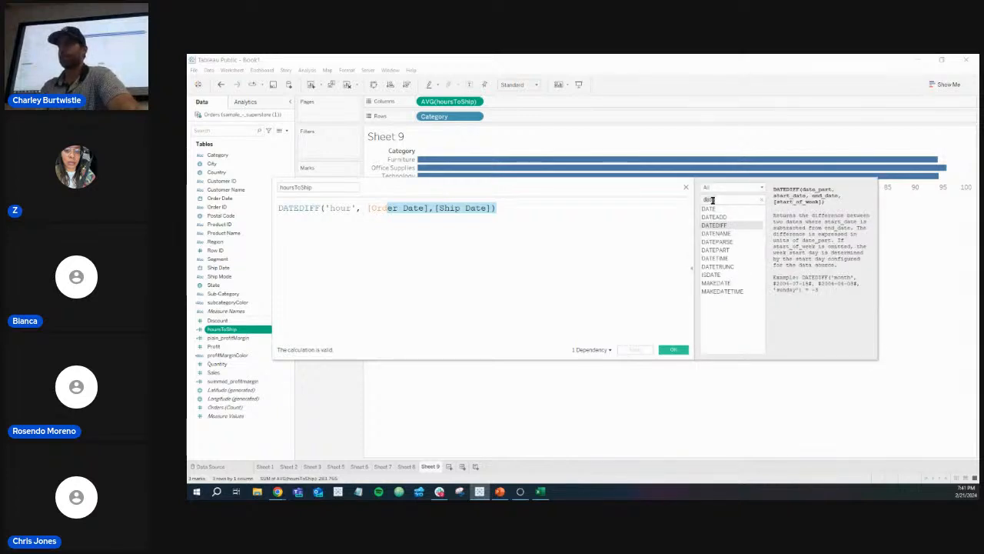
pyautogui.write('e')
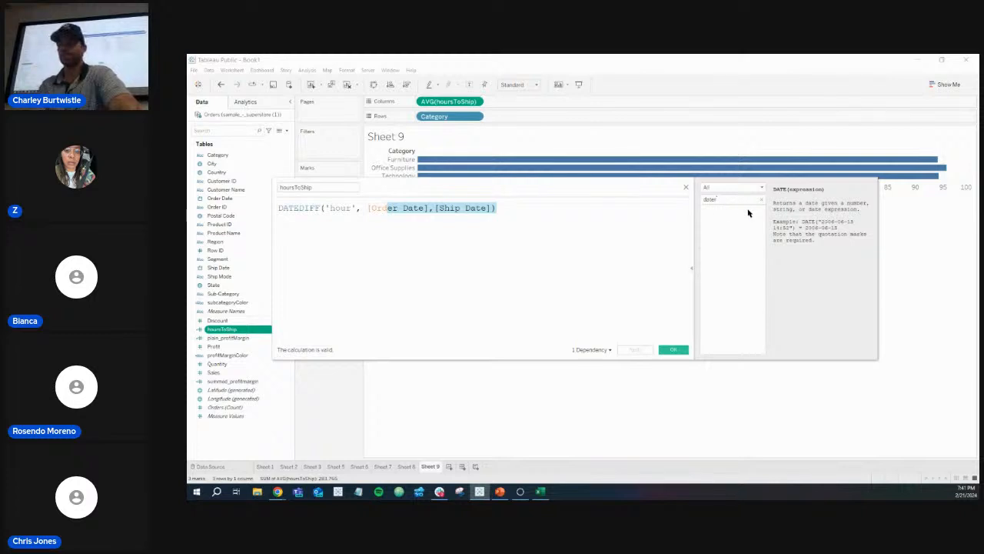
pyautogui.click(727, 225)
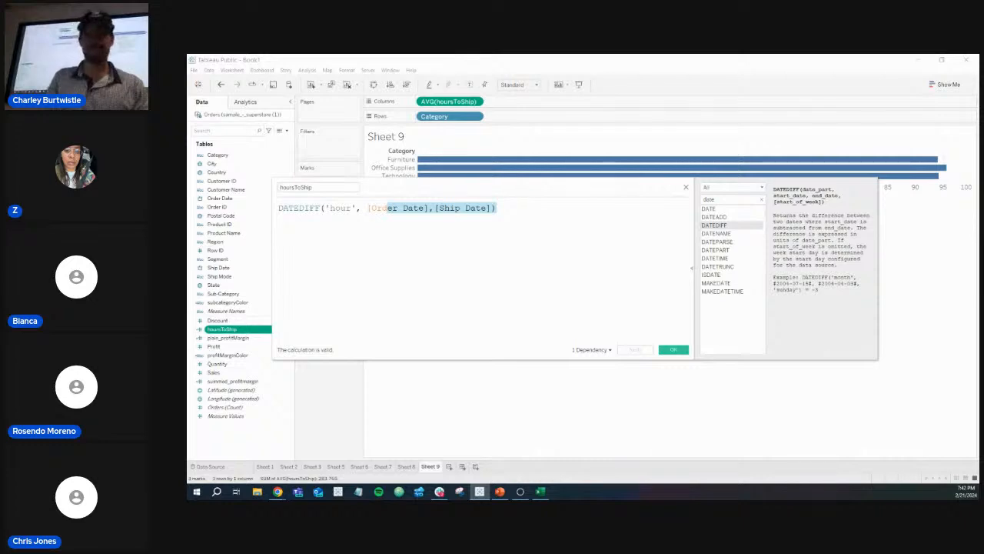
# - Review the Date diffs slide in PowerPoint, return to Tableau and close the hoursToShip calculation without changes
pyautogui.hotkey('alt', 'Tab')
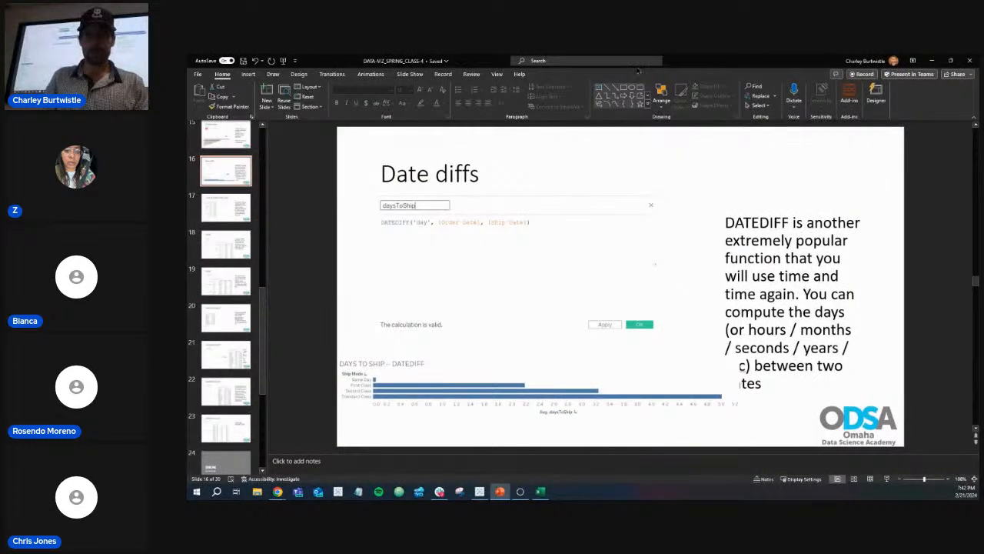
pyautogui.hotkey('alt', 'Tab')
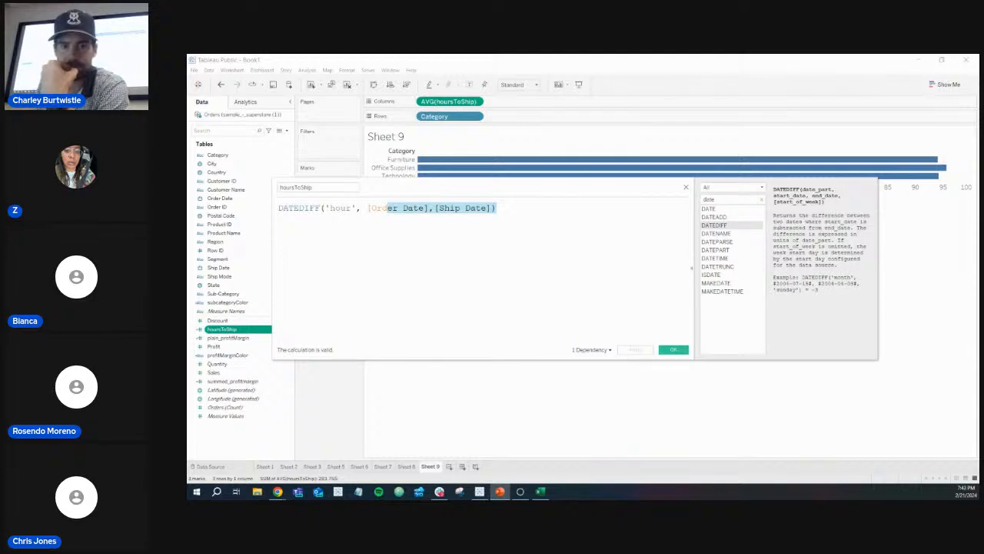
pyautogui.click(685, 187)
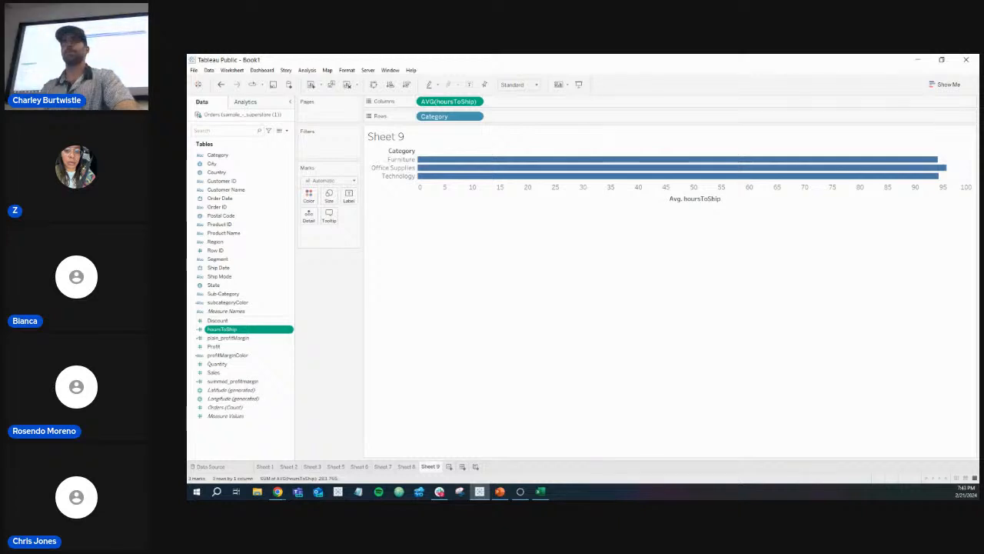
pyautogui.hotkey('alt', 'Tab')
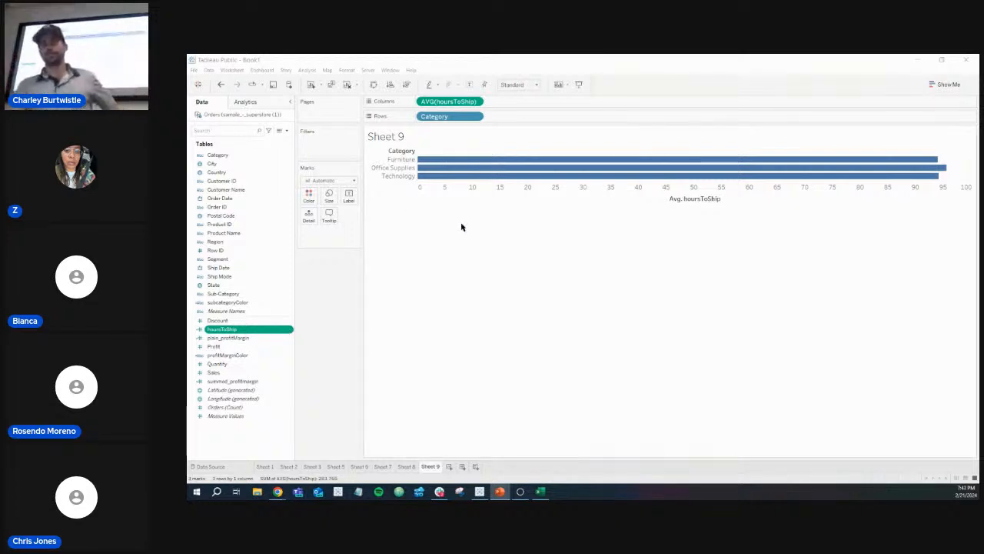
# - Replace Category with Sub-Category on the rows of Sheet 1's profit and sales table
pyautogui.click(265, 466)
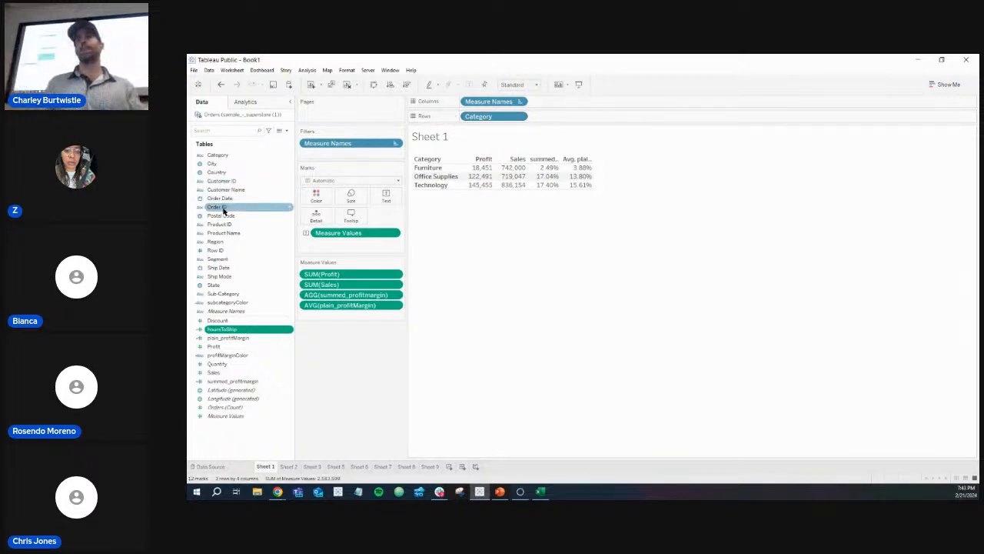
pyautogui.moveTo(223, 294); pyautogui.dragTo(485, 120)
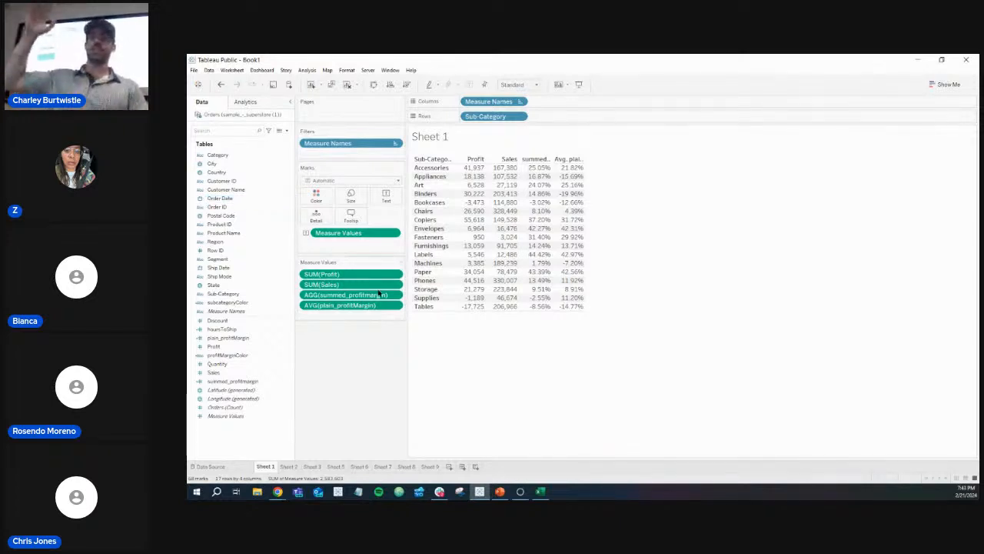
# - Create a new worksheet with a text table of summed Sales, using Category and Sub-Category as rows
pyautogui.click(459, 467)
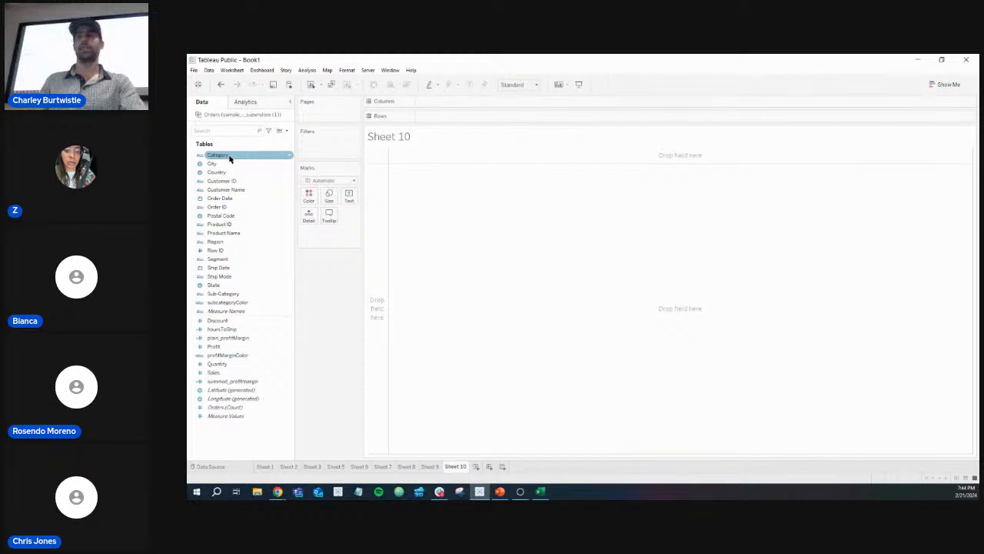
pyautogui.moveTo(229, 158); pyautogui.dragTo(449, 116)
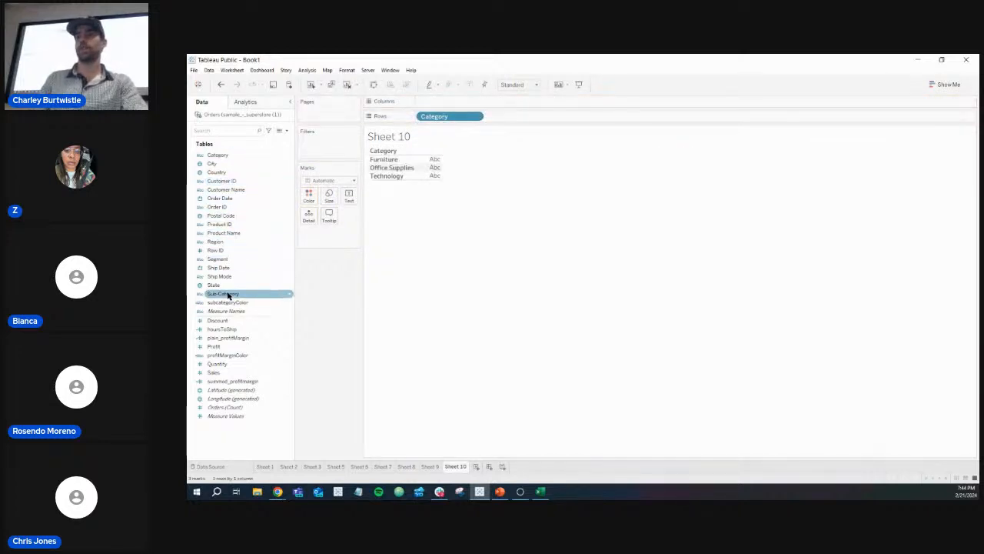
pyautogui.moveTo(227, 295); pyautogui.dragTo(541, 119)
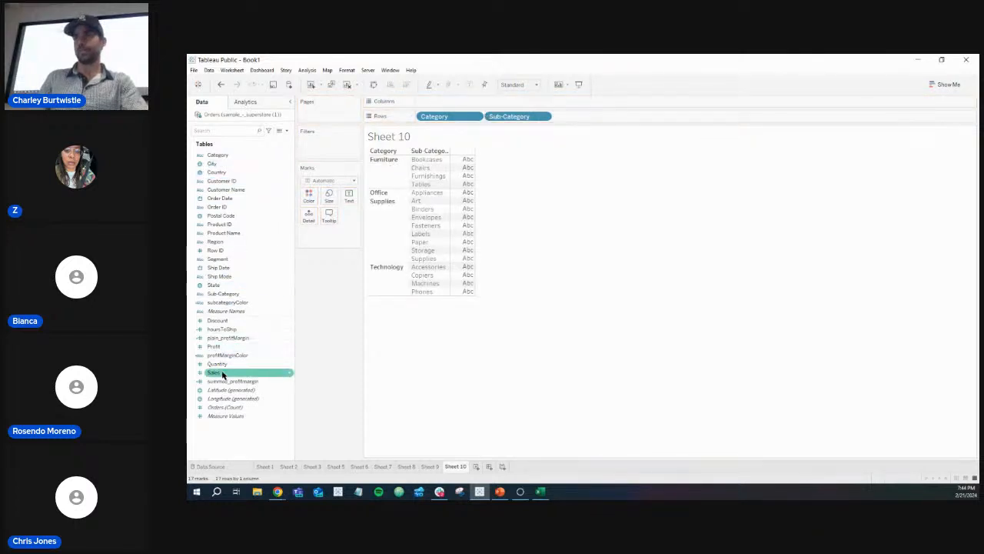
pyautogui.moveTo(213, 372); pyautogui.dragTo(348, 198)
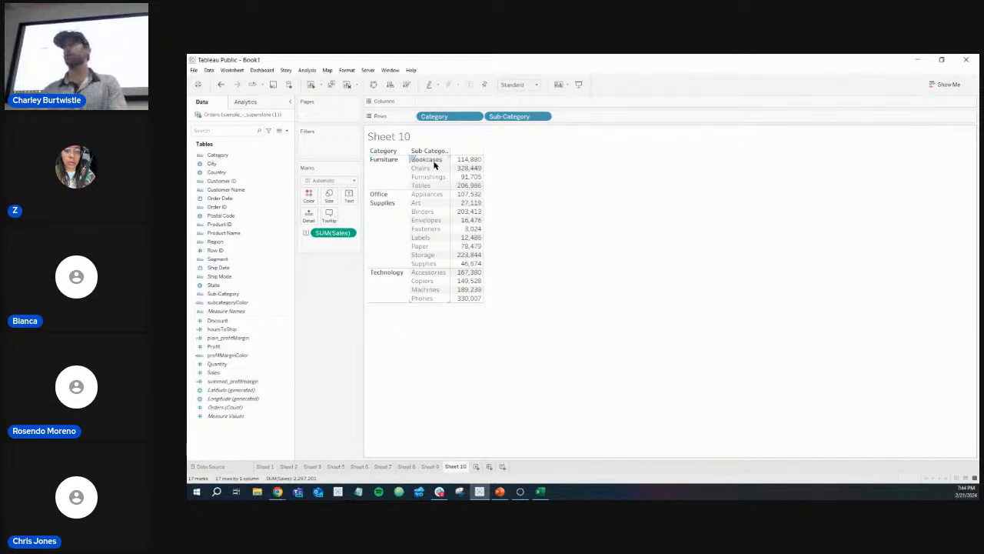
# - Remove Sub-Category from the rows to view Sales by Category alone, and undo the removal
pyautogui.moveTo(470, 163)
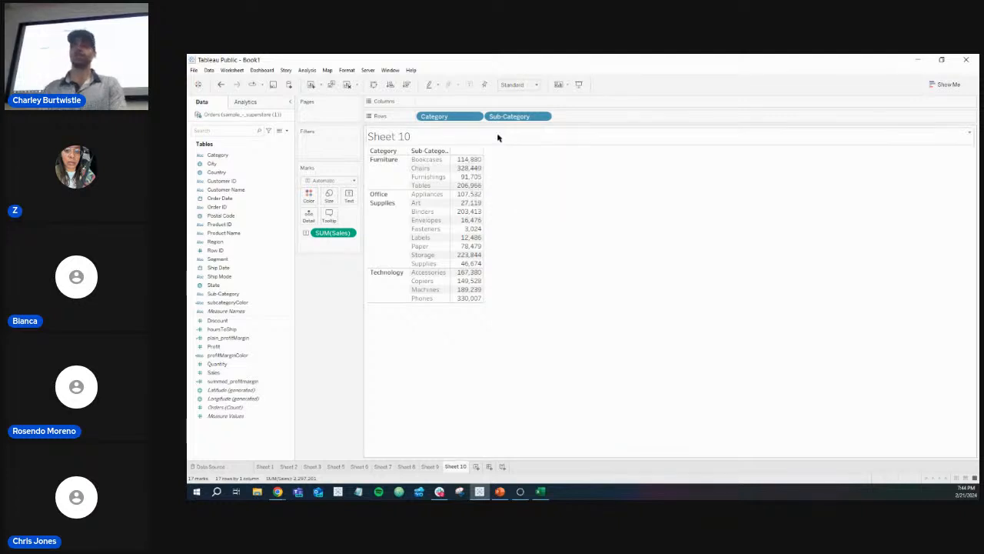
pyautogui.moveTo(511, 118); pyautogui.dragTo(323, 285)
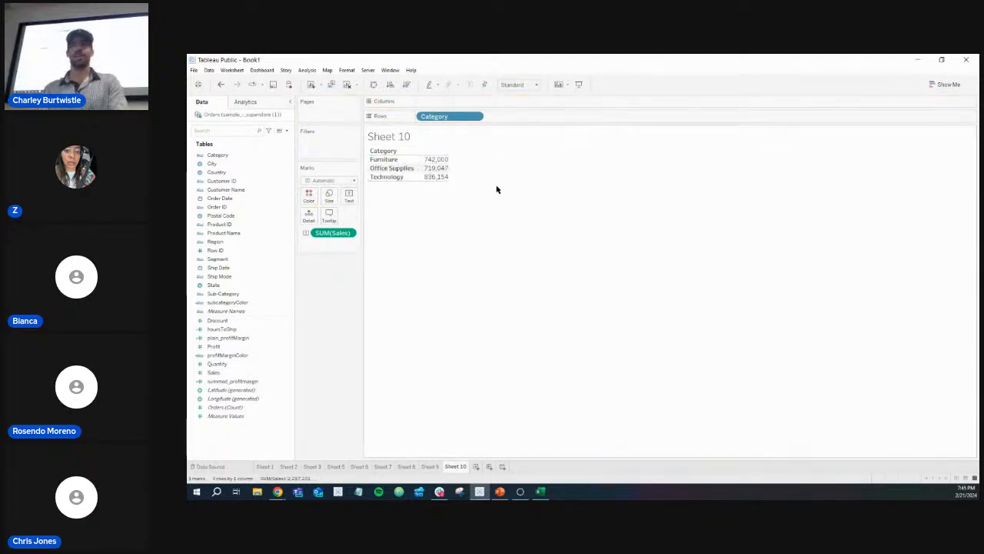
pyautogui.click(221, 85)
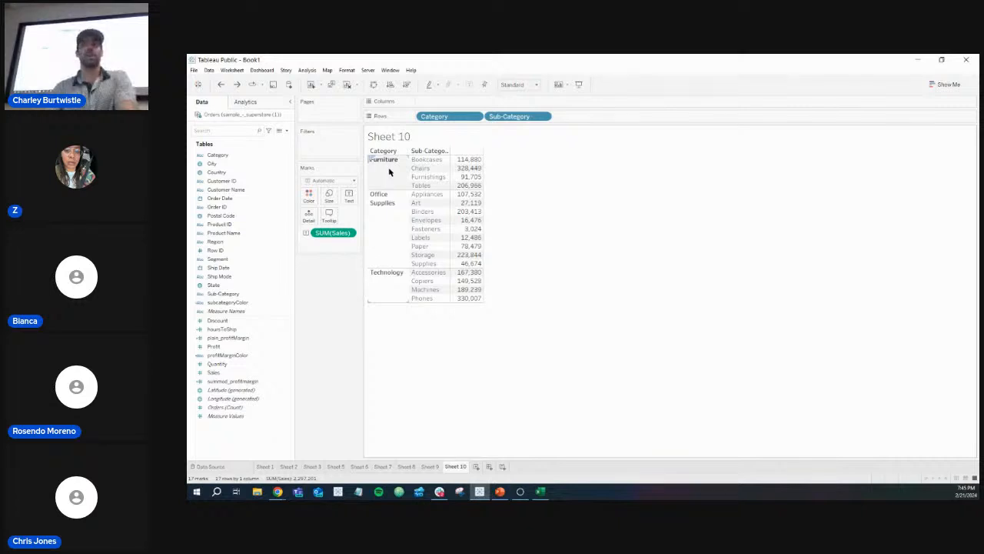
pyautogui.moveTo(477, 188)
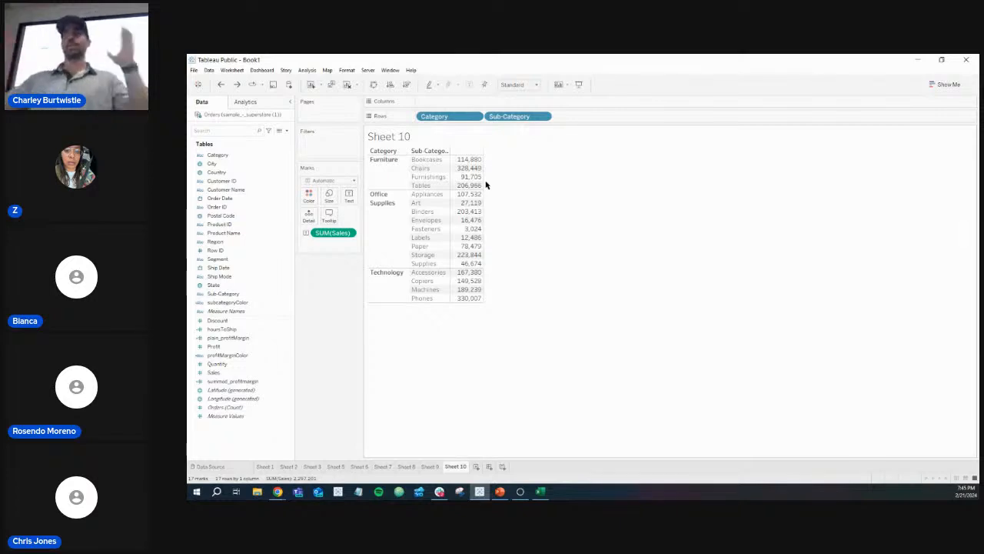
# - Create a new calculated field and start its formula with a { FIXED level-of-detail expression
pyautogui.click(287, 131)
pyautogui.click(254, 139)
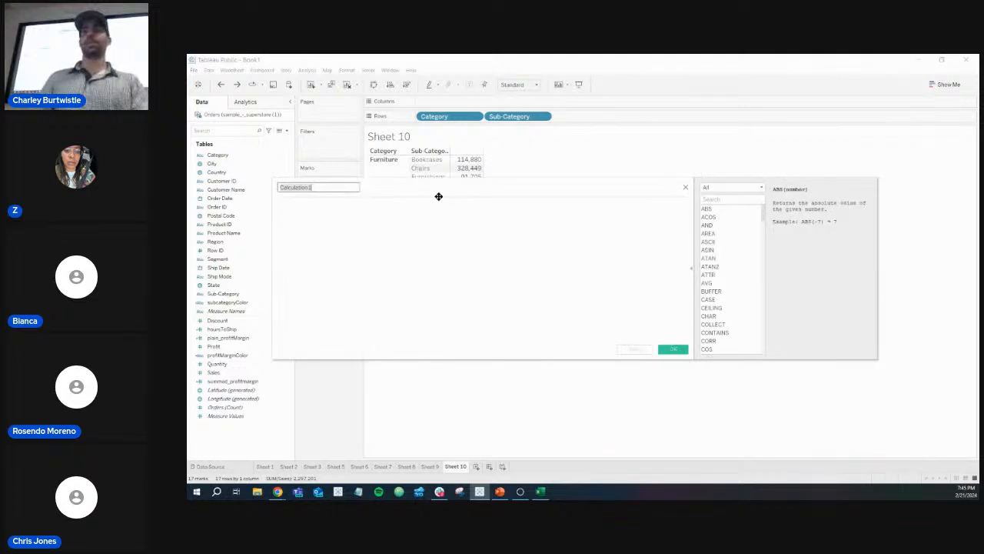
pyautogui.click(438, 248)
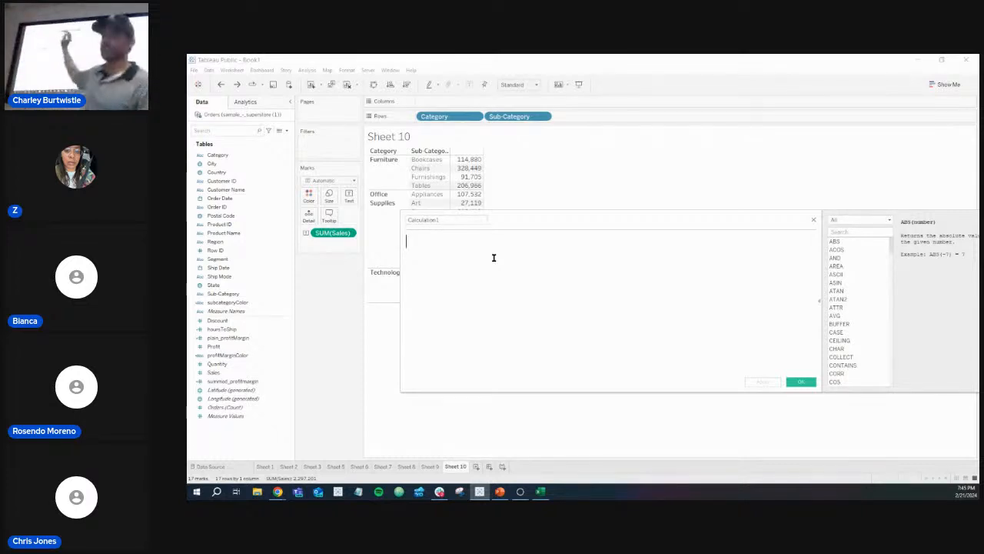
pyautogui.write('fix')
pyautogui.press('Return')
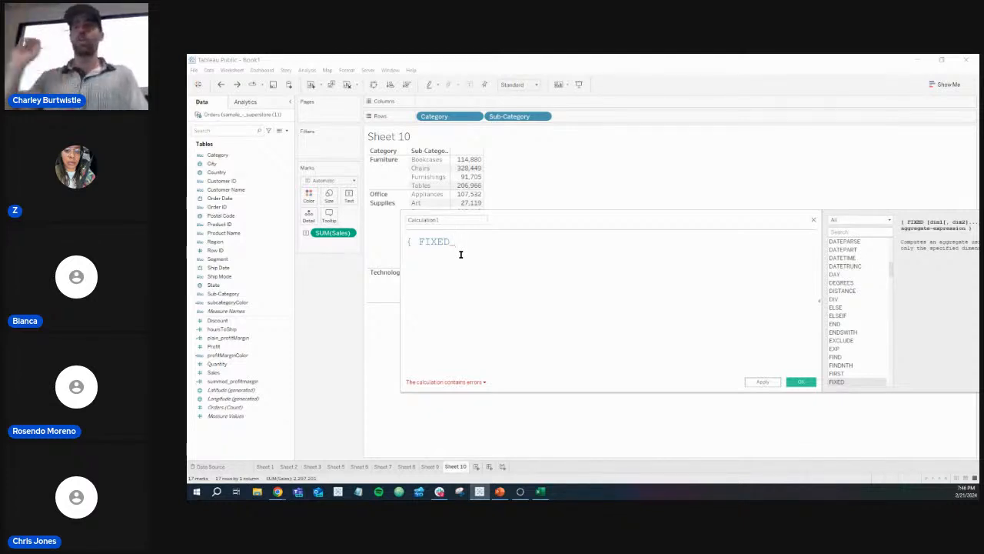
pyautogui.write('fu')
pyautogui.press('BackSpace')
pyautogui.press('BackSpace')
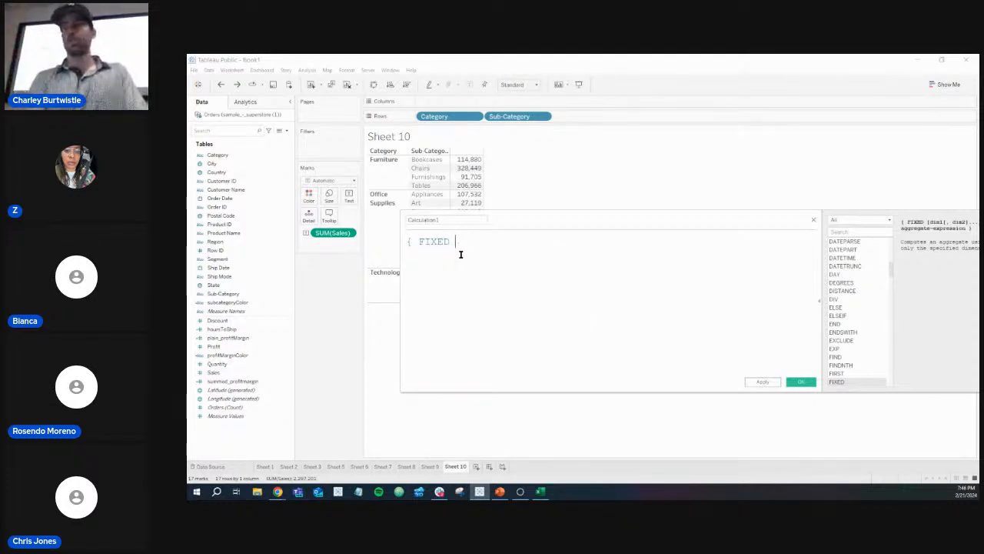
# - Complete the calculated field's formula as { FIXED [Category]: SUM([Sales])} and save the field
pyautogui.write('ca')
pyautogui.press('Return')
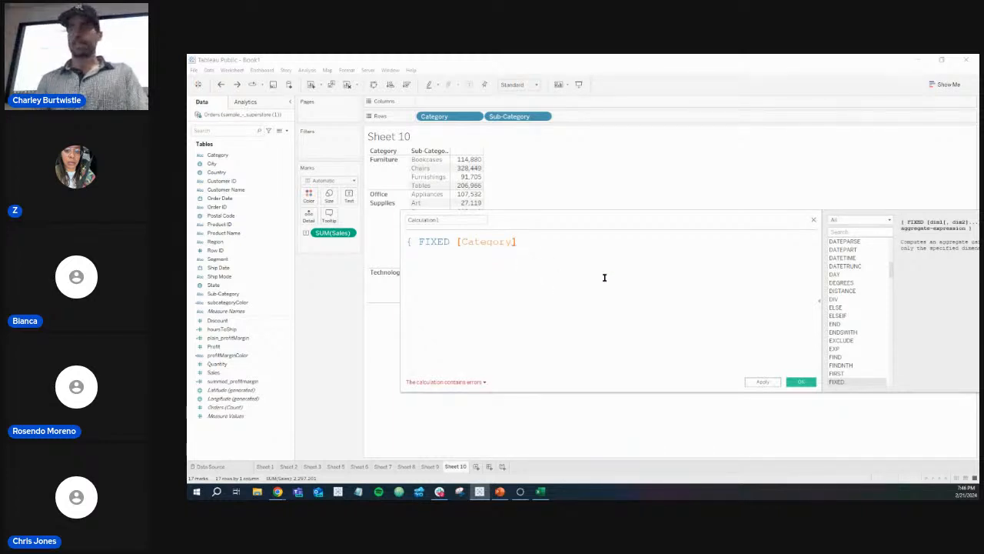
pyautogui.write(':')
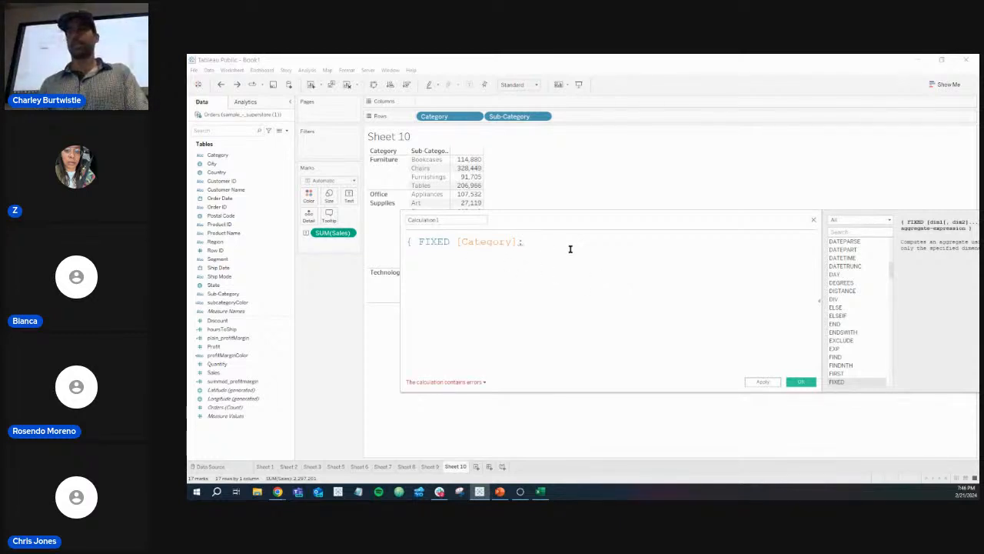
pyautogui.write(' SUM(')
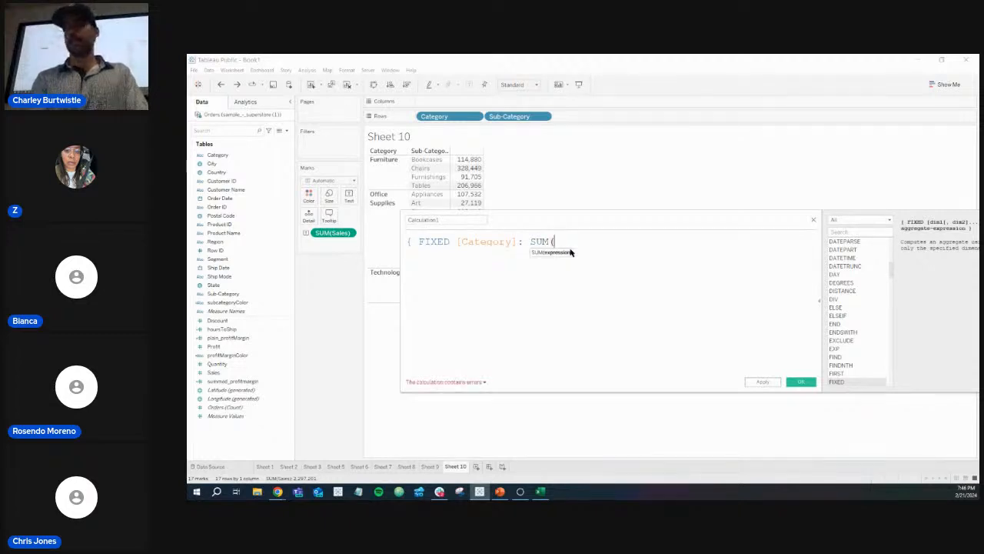
pyautogui.write('sa')
pyautogui.click(570, 252)
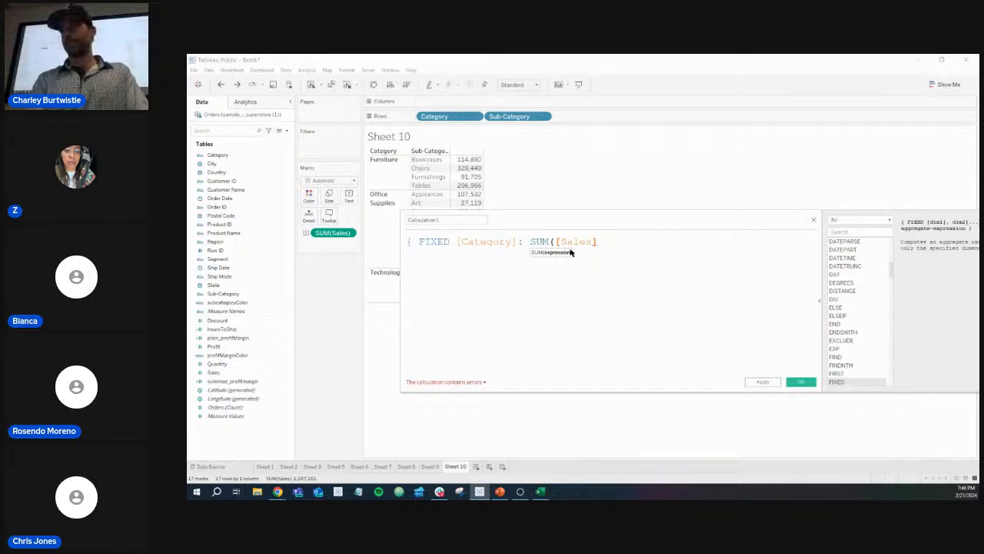
pyautogui.write(')')
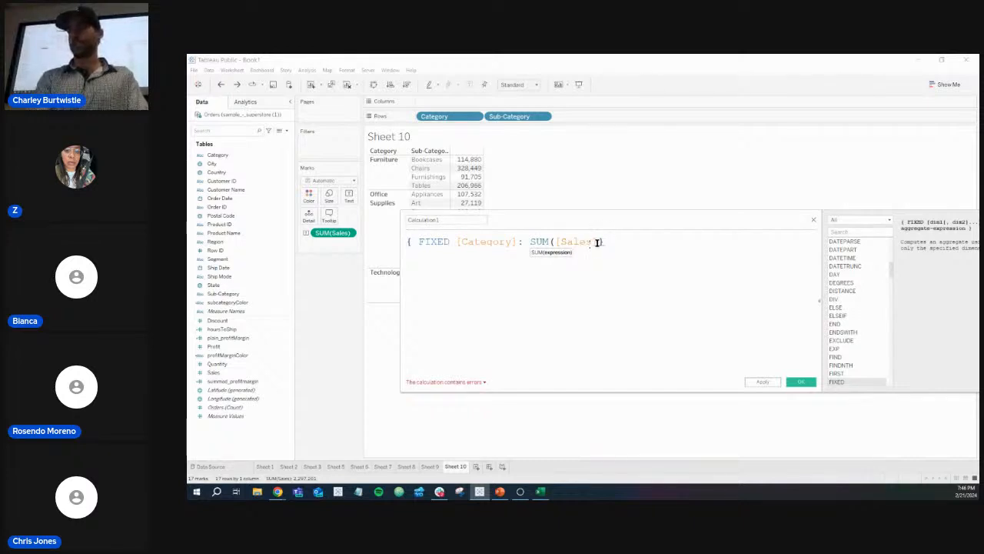
pyautogui.click(599, 242)
pyautogui.write(')')
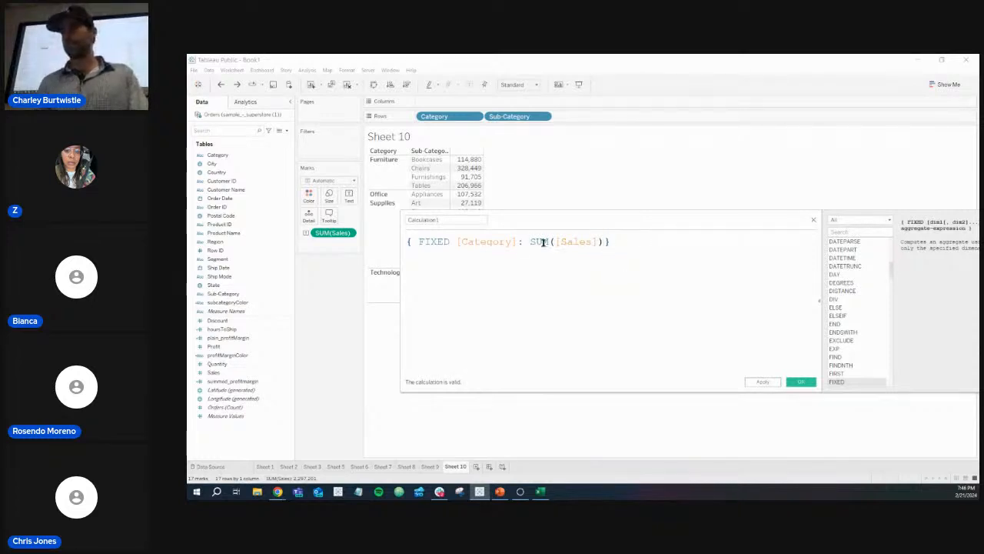
pyautogui.moveTo(502, 222); pyautogui.dragTo(544, 246)
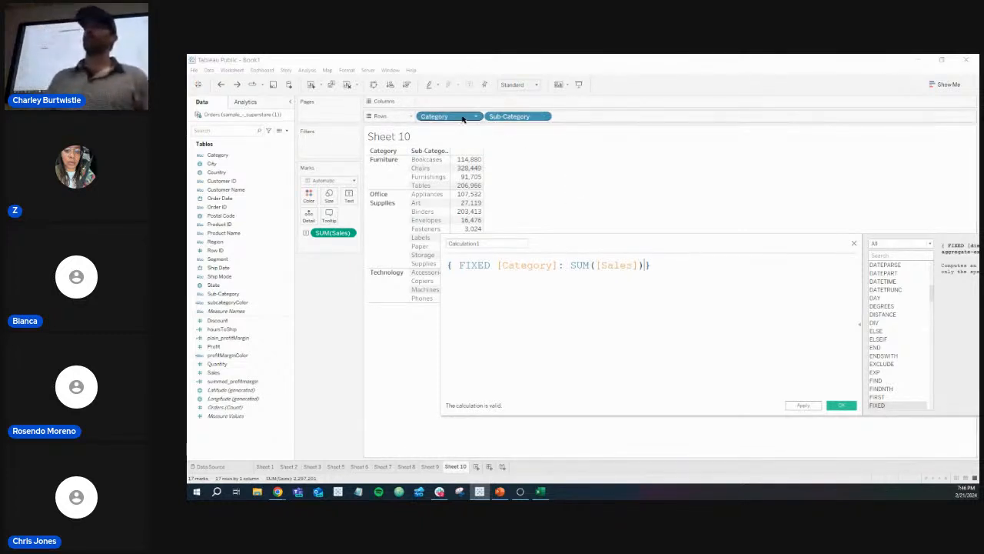
pyautogui.click(846, 406)
# - Remove Category from the rows, and rename the FIXED calculated field as salesByCategory
pyautogui.moveTo(447, 123); pyautogui.dragTo(330, 301)
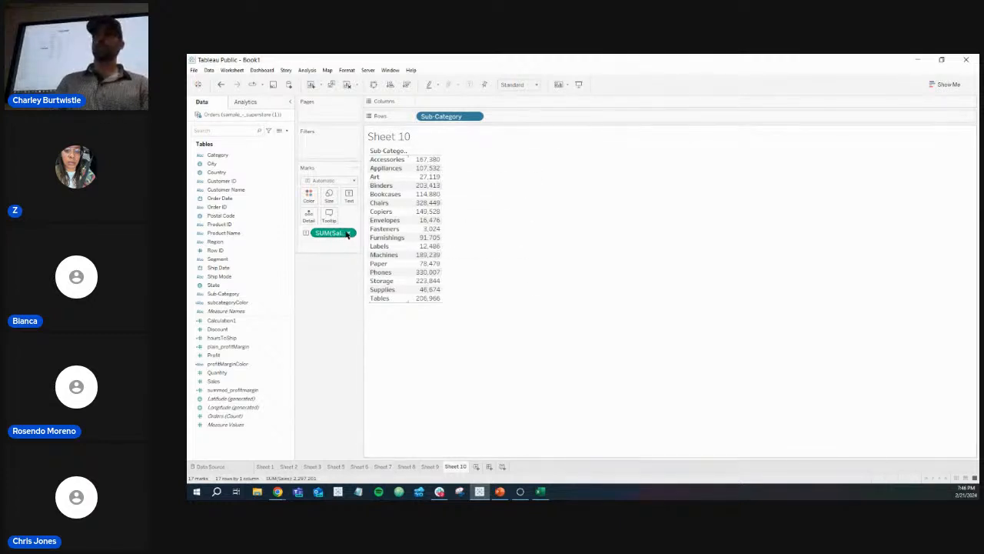
pyautogui.rightClick(284, 321)
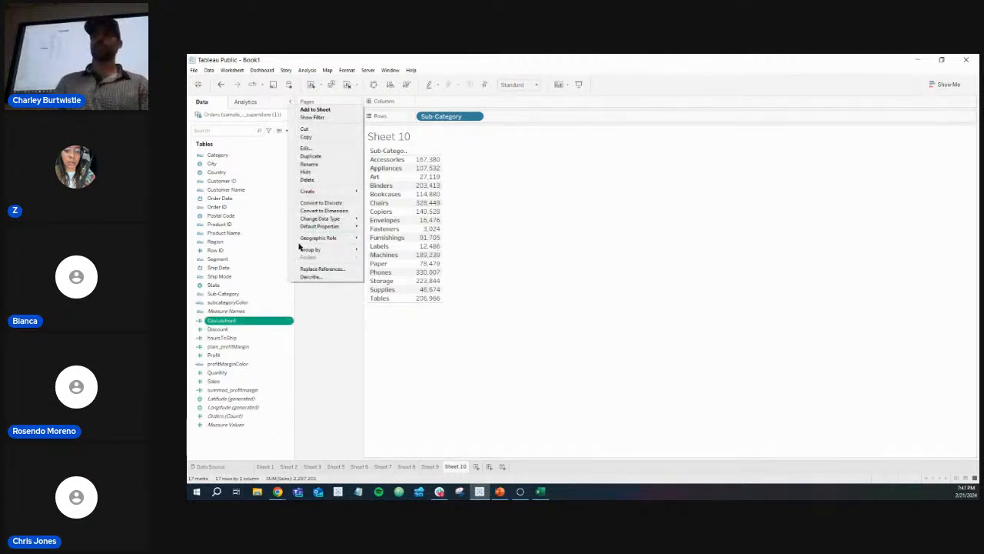
pyautogui.click(325, 153)
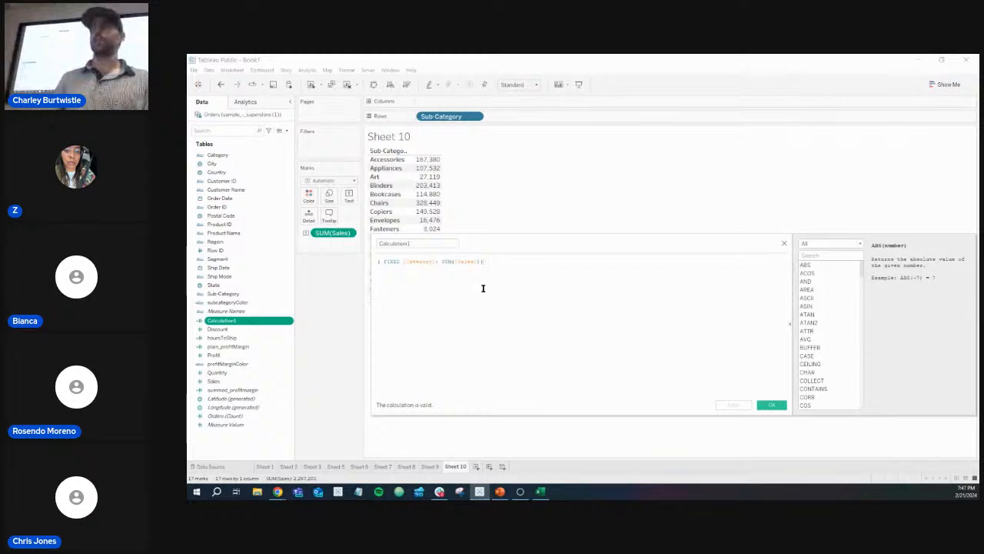
pyautogui.keyDown('ctrl'); pyautogui.scroll(4, 483, 288); pyautogui.keyUp('ctrl')
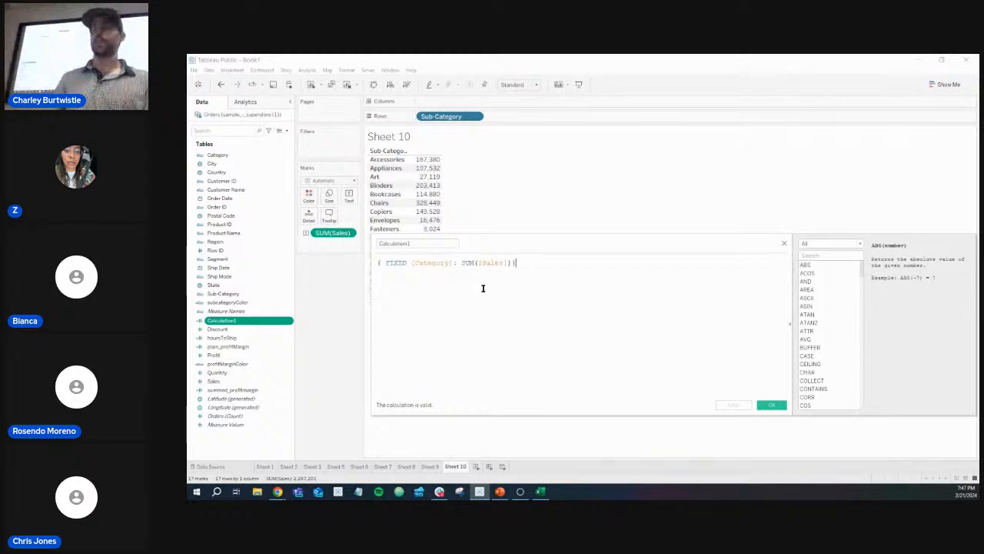
pyautogui.doubleClick(443, 266)
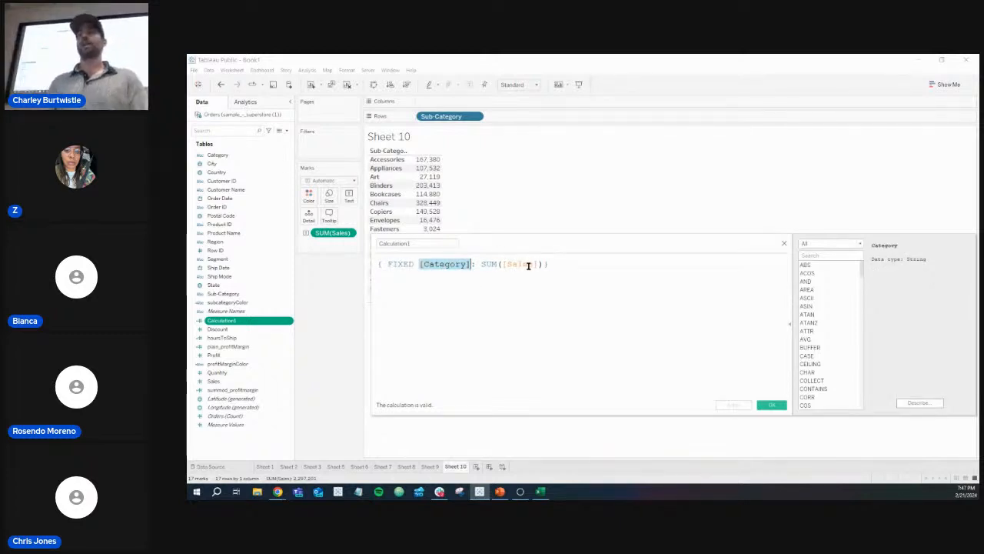
pyautogui.doubleClick(437, 243)
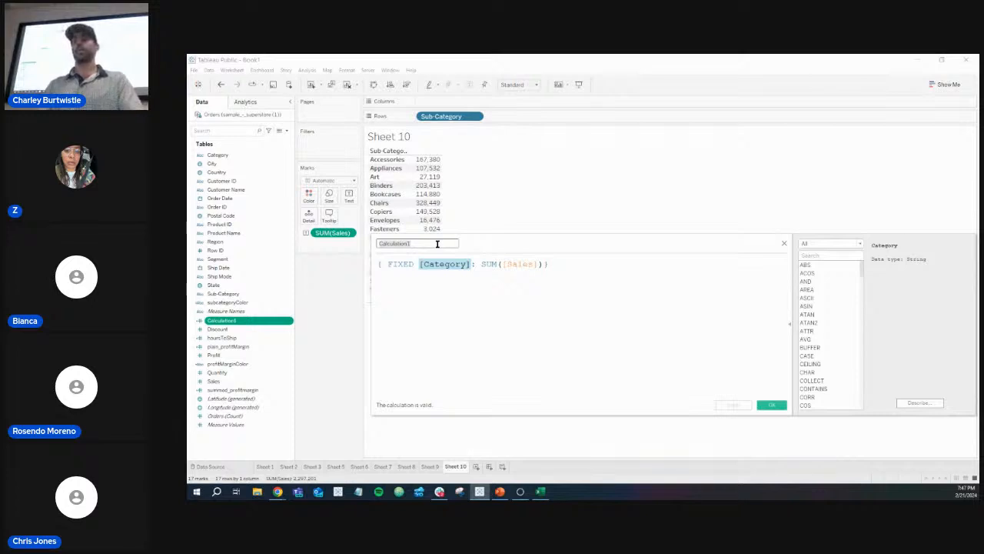
pyautogui.write('salesByCategory')
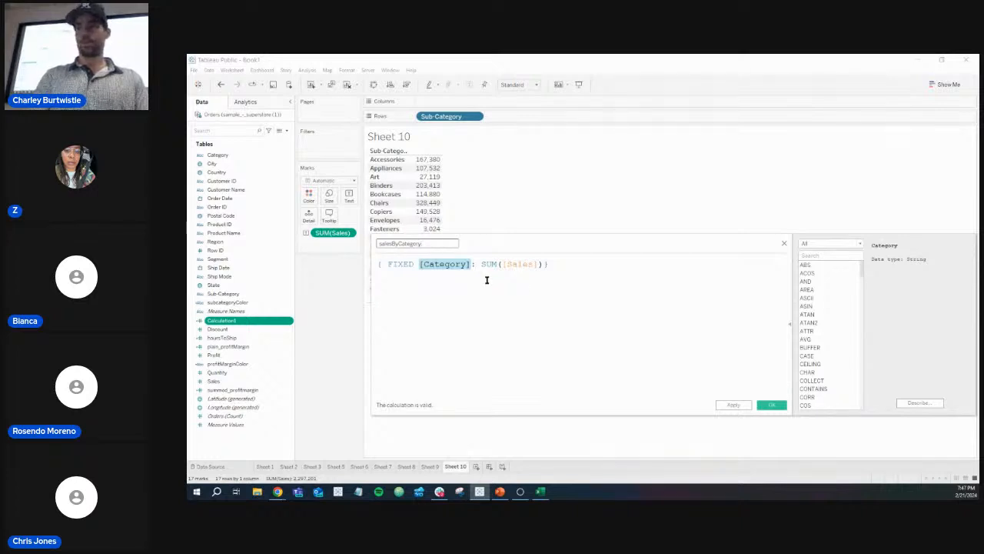
pyautogui.click(526, 286)
pyautogui.scroll(6, 525, 286)
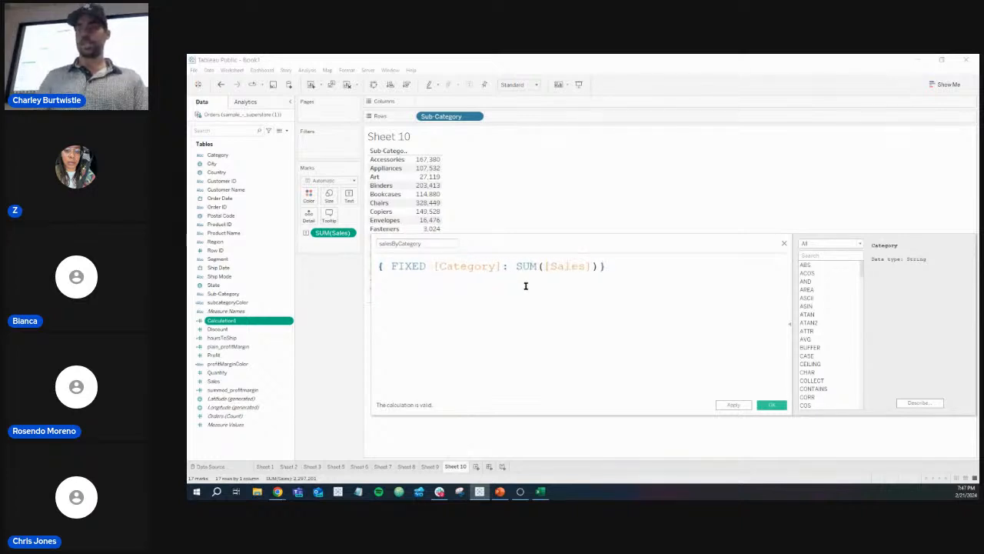
pyautogui.scroll(1, 526, 286)
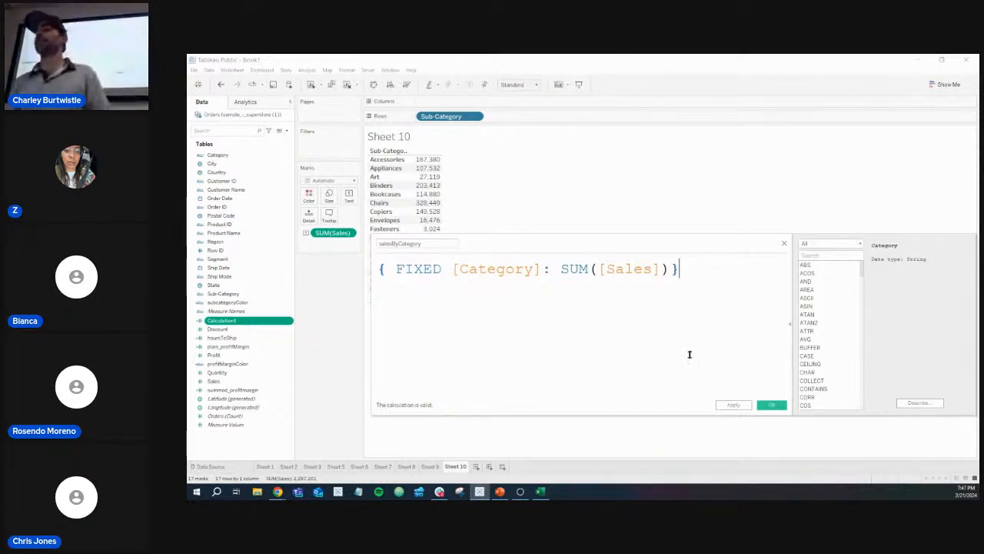
pyautogui.click(774, 403)
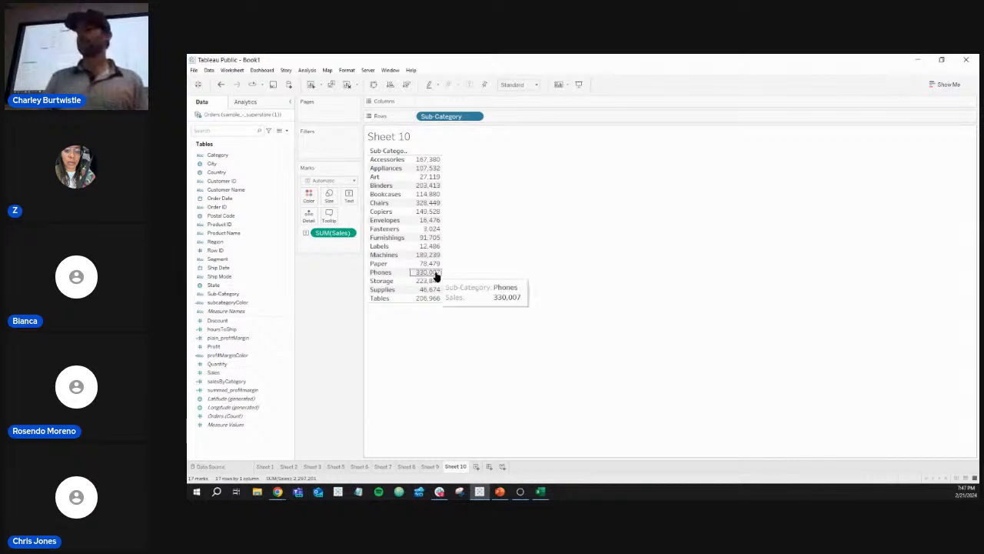
# - Place Category ahead of Sub-Category in the rows and add salesByCategory to the table's values
pyautogui.moveTo(218, 155); pyautogui.dragTo(424, 119)
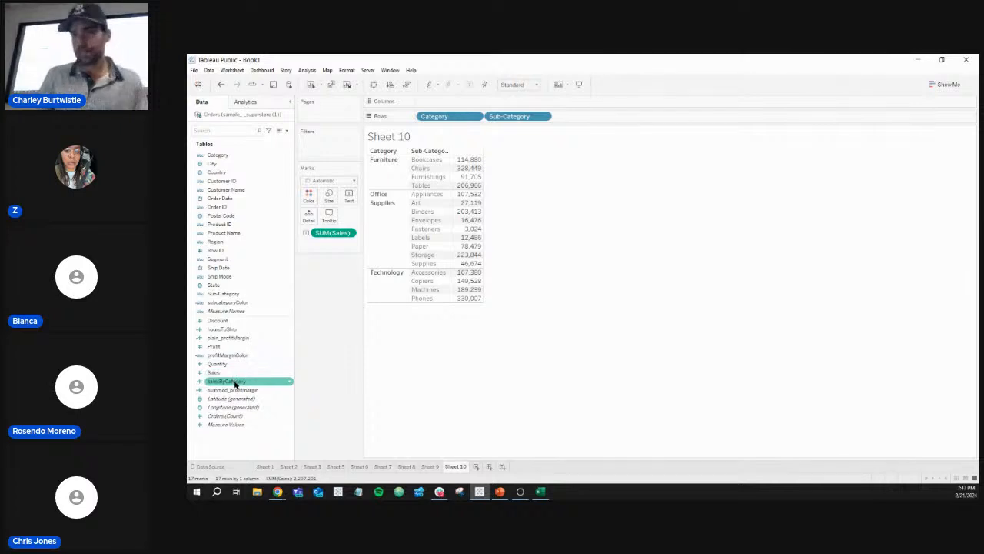
pyautogui.moveTo(236, 383); pyautogui.dragTo(353, 203)
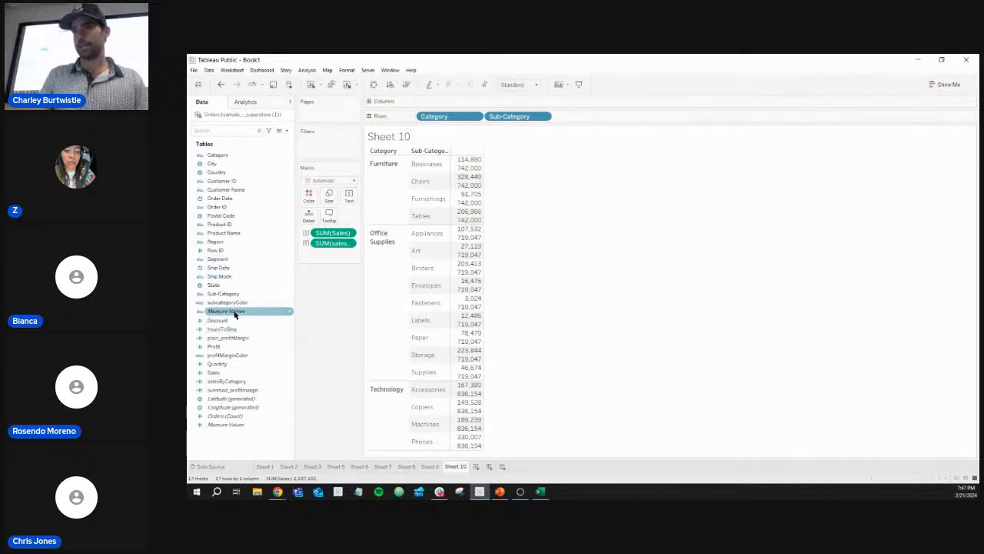
# - Try Measure Names on the columns, remove it, and convert the view to a text table with separate Sales and salesByCategory columns
pyautogui.moveTo(230, 319); pyautogui.dragTo(451, 106)
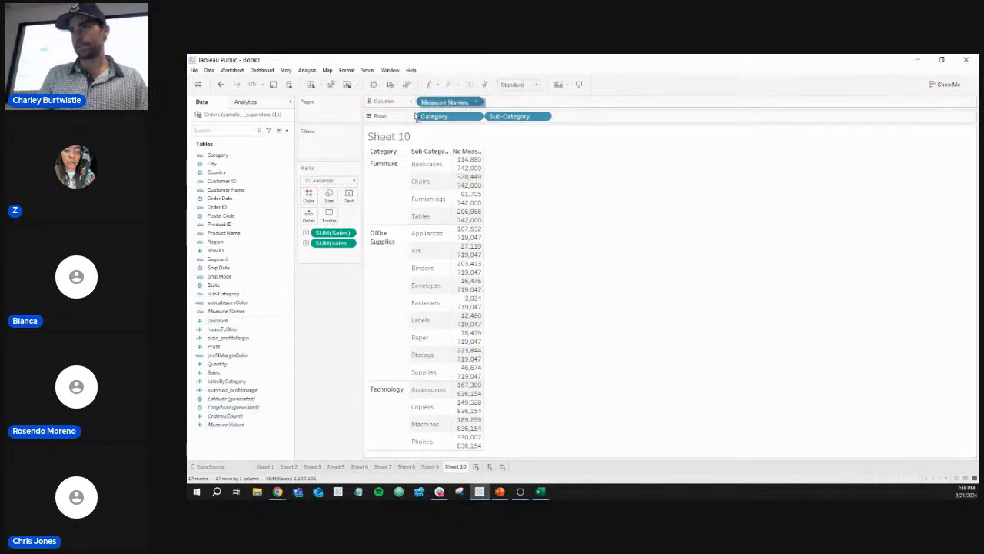
pyautogui.moveTo(432, 103); pyautogui.dragTo(313, 298)
pyautogui.click(947, 85)
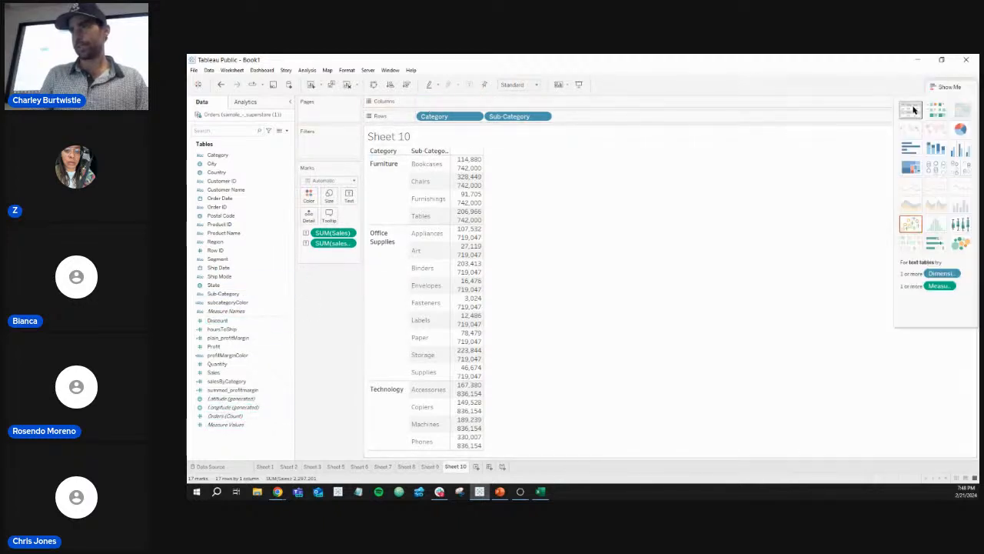
pyautogui.click(912, 110)
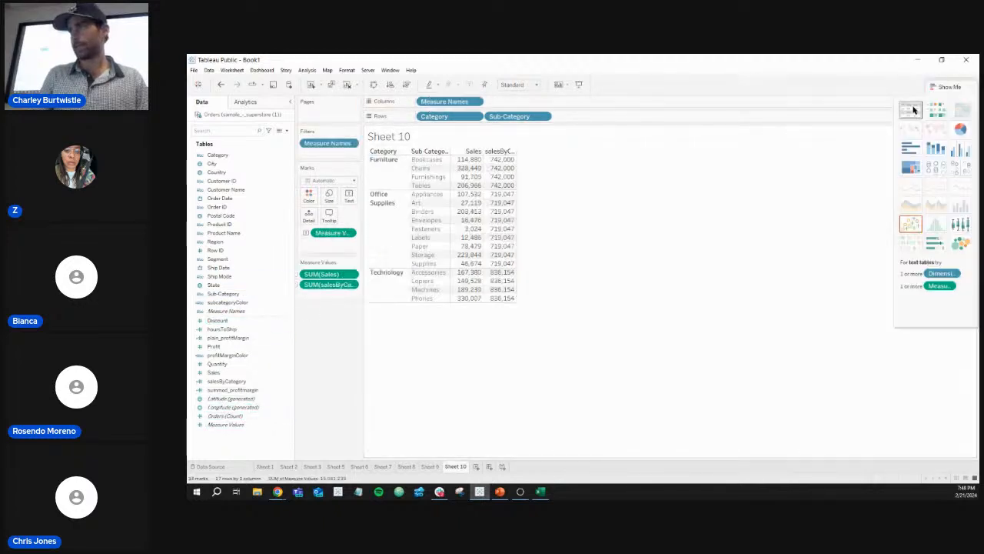
pyautogui.click(950, 86)
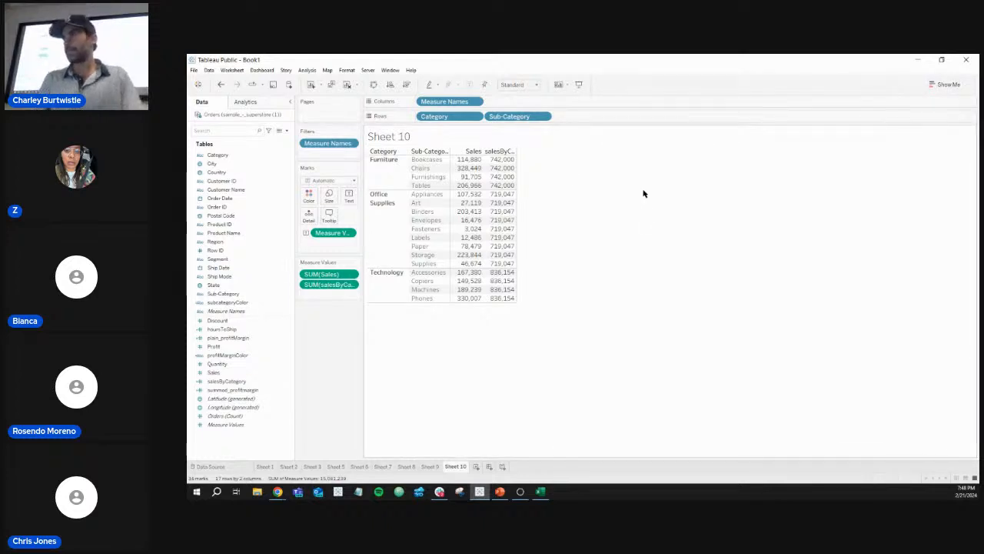
# - Undo the text table conversion and reapply it to Sales and salesByCategory
pyautogui.click(221, 85)
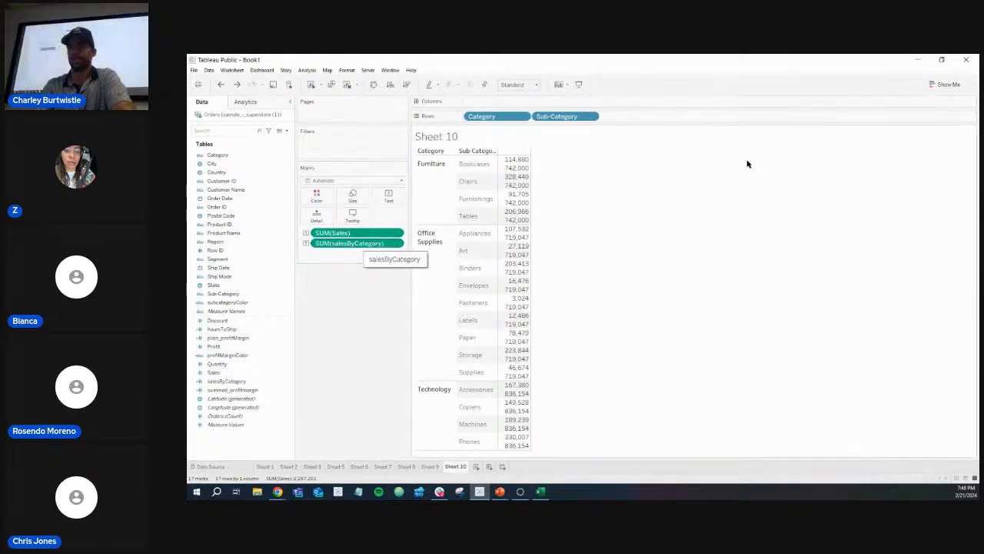
pyautogui.click(949, 84)
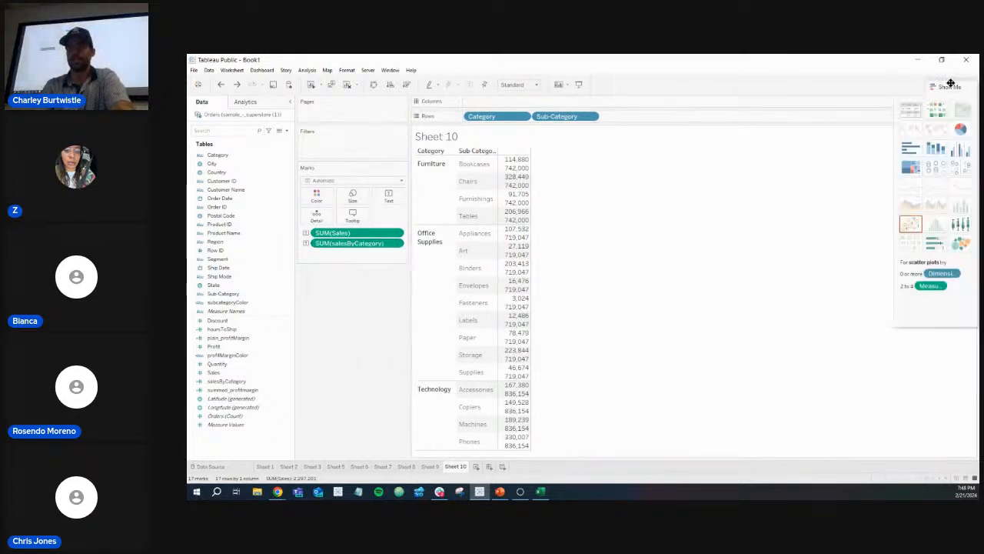
pyautogui.click(912, 111)
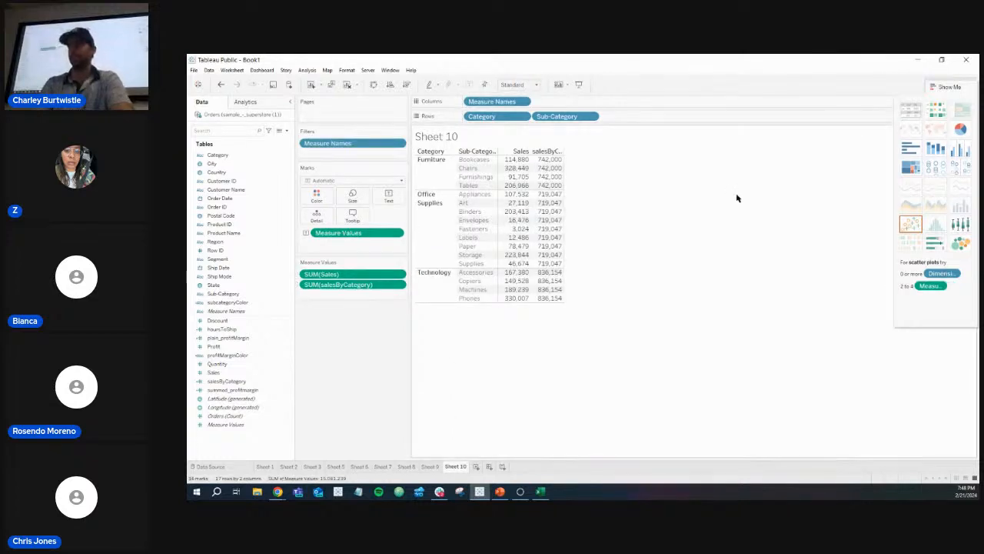
pyautogui.click(949, 84)
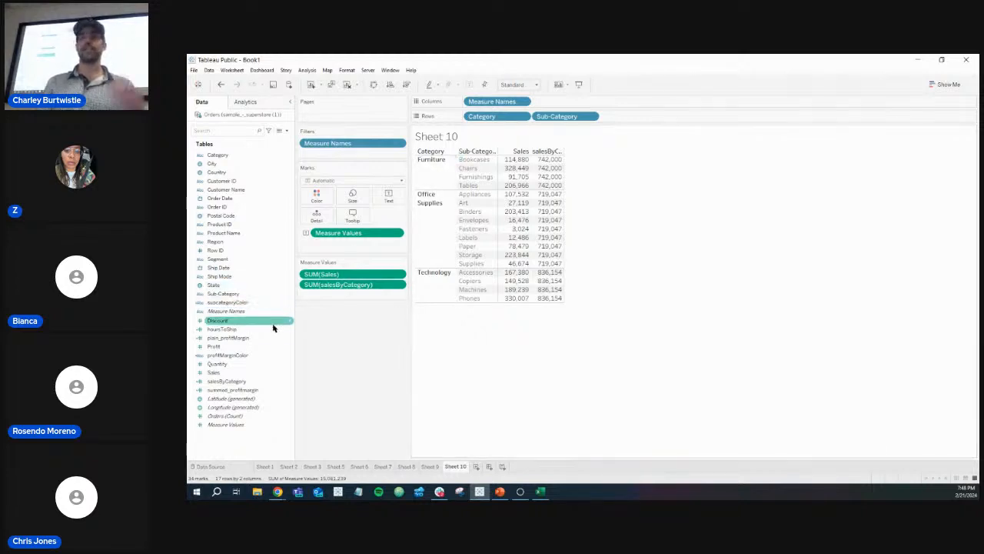
# - Review the salesByCategory formula in an enlarged view and close it without changes
pyautogui.click(286, 380)
pyautogui.rightClick(291, 377)
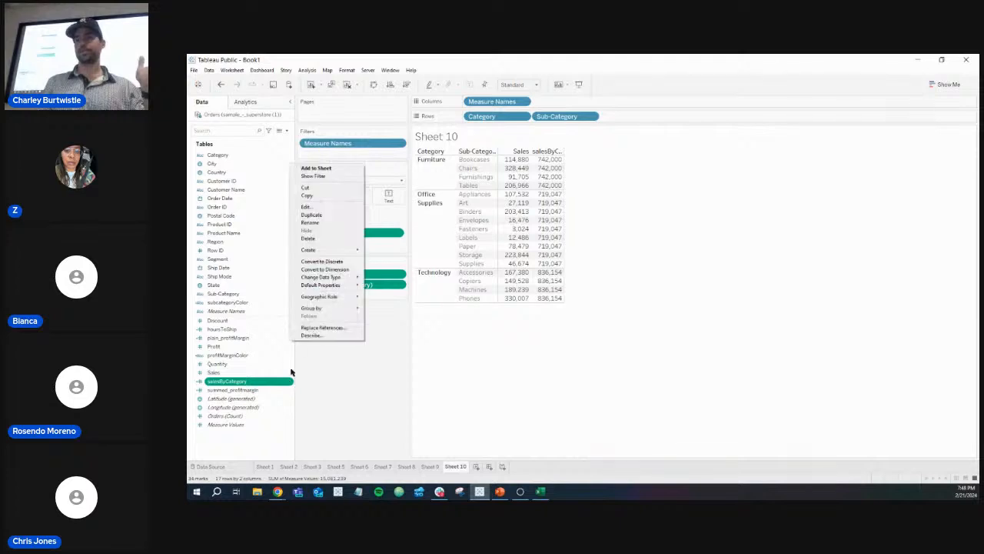
pyautogui.click(314, 211)
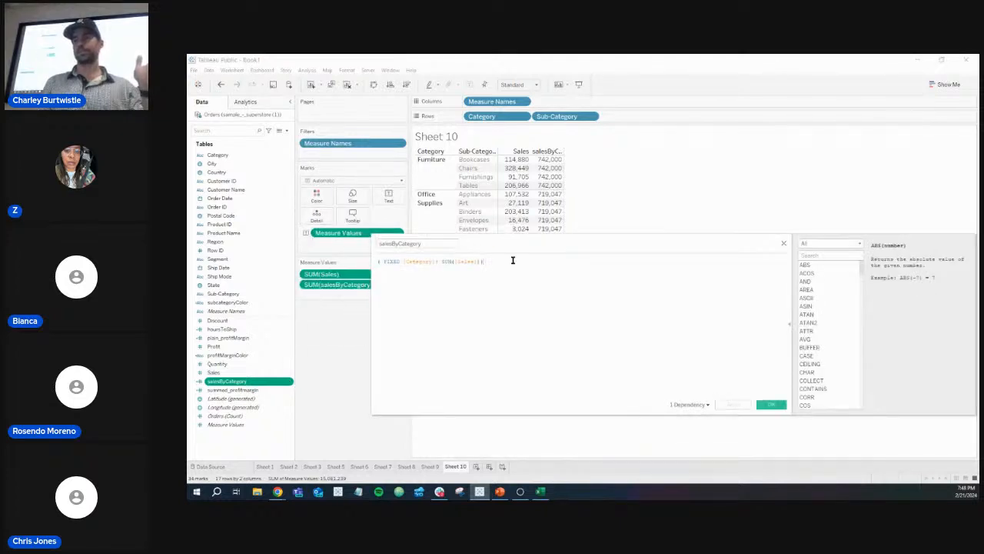
pyautogui.keyDown('ctrl'); pyautogui.scroll(4, 513, 260); pyautogui.keyUp('ctrl')
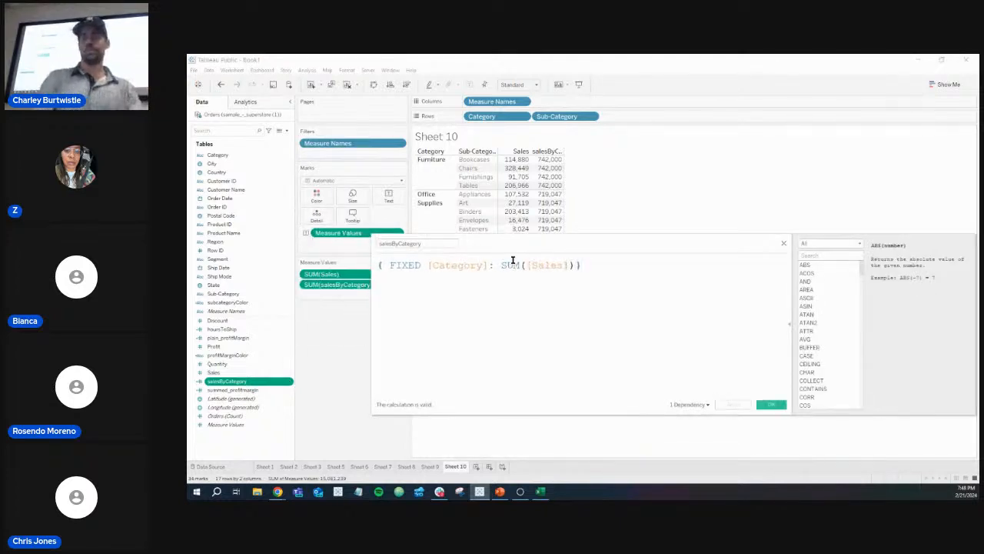
pyautogui.keyDown('ctrl'); pyautogui.scroll(1, 513, 260); pyautogui.keyUp('ctrl')
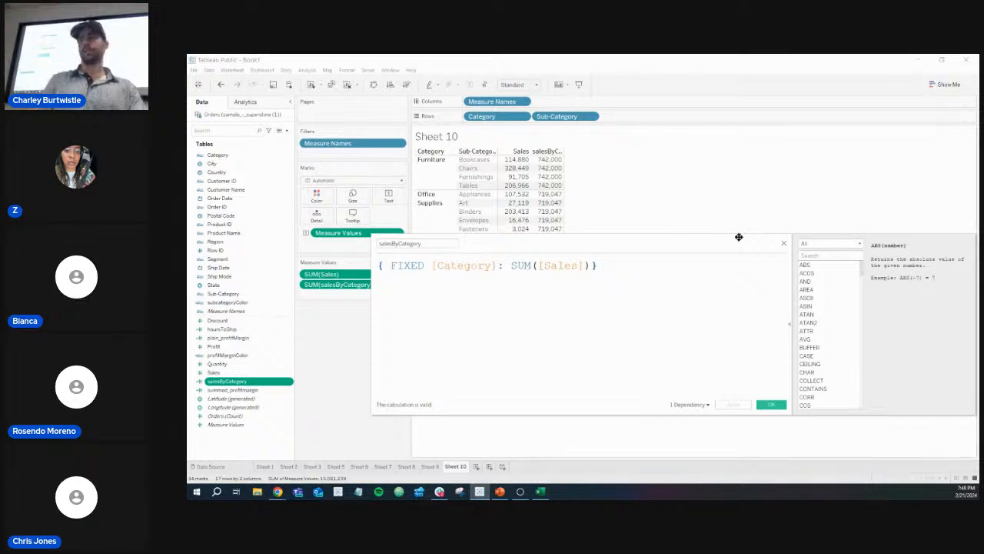
pyautogui.click(783, 245)
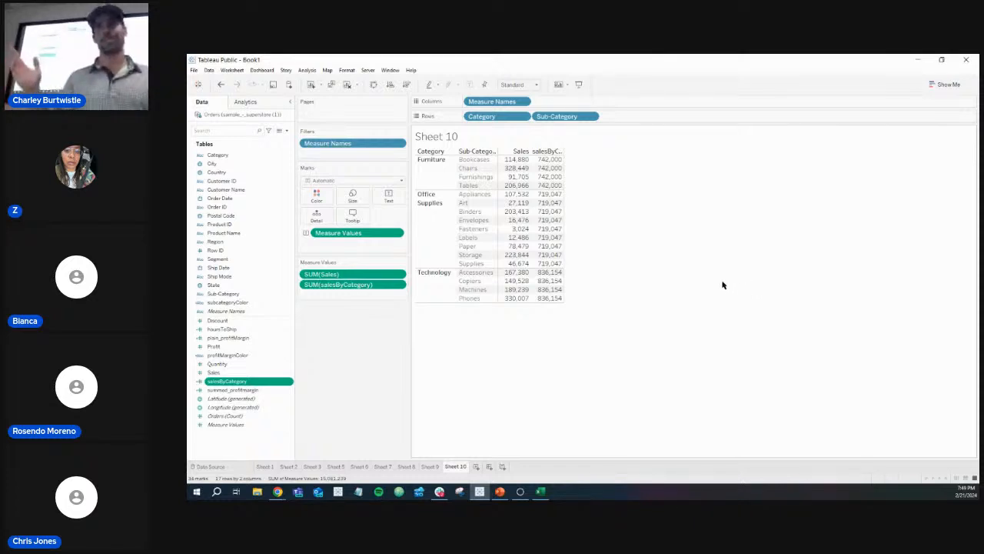
# - Start a new calculated field named percentOfCategory
pyautogui.click(286, 131)
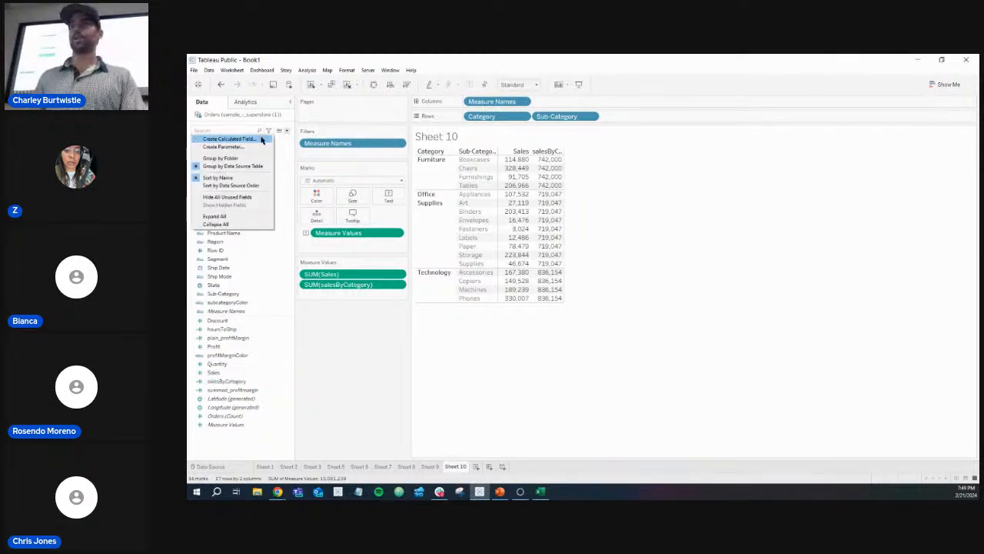
pyautogui.click(262, 139)
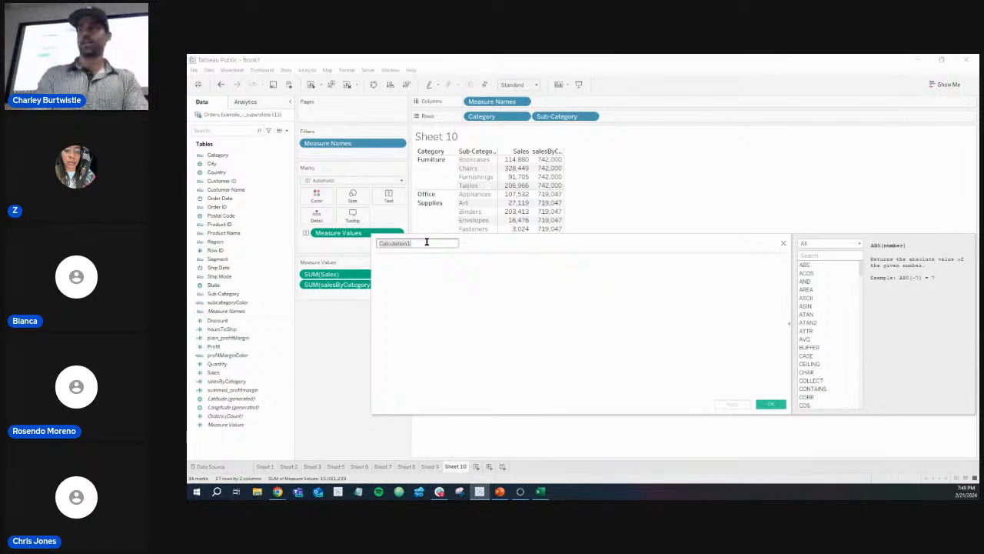
pyautogui.write('percentOfCategory')
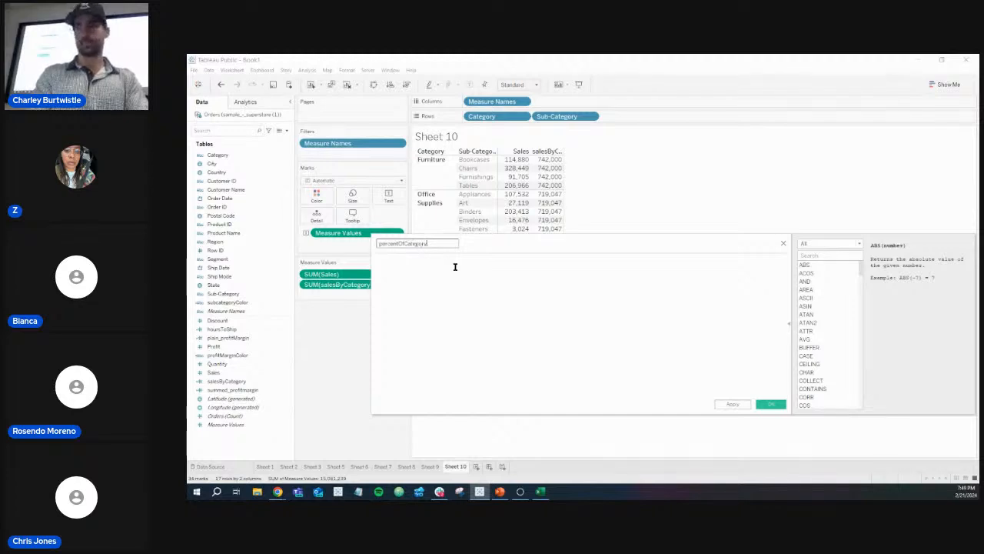
# - Define percentOfCategory with the formula [Sales] / [salesByCategory] and save the calculation
pyautogui.click(454, 267)
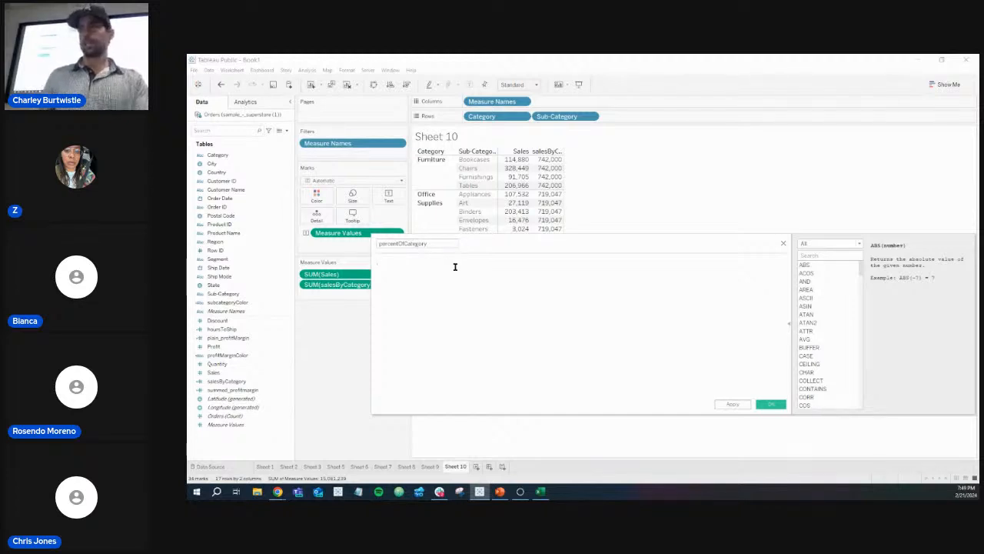
pyautogui.write('sa')
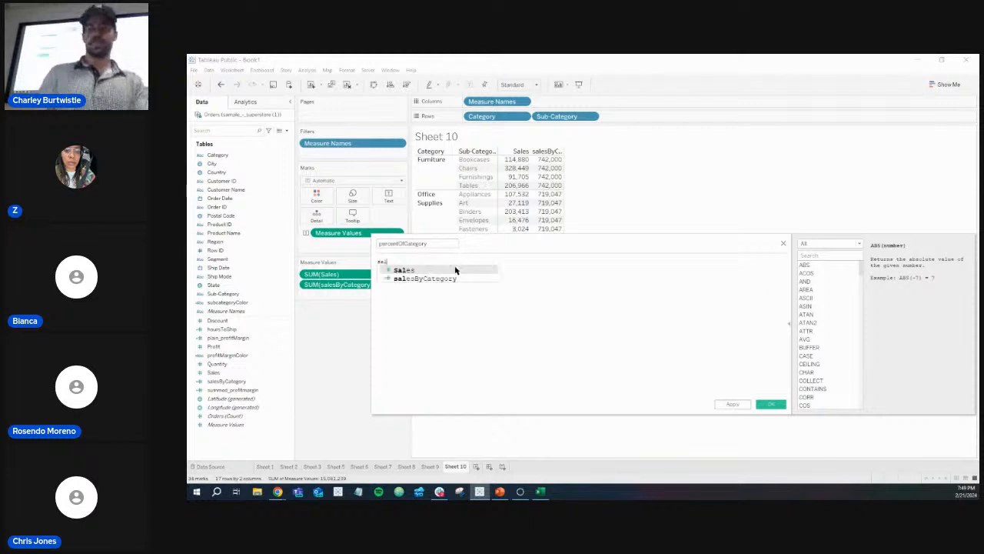
pyautogui.write('les')
pyautogui.press('Return')
pyautogui.write('/ sales')
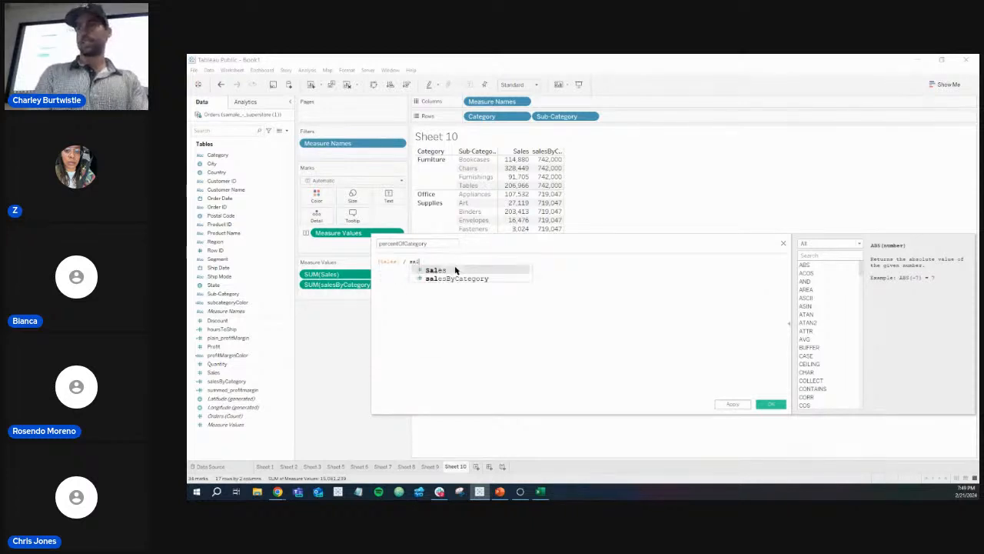
pyautogui.press('Return')
pyautogui.press('BackSpace')
pyautogui.press('BackSpace')
pyautogui.press('BackSpace')
pyautogui.press('BackSpace')
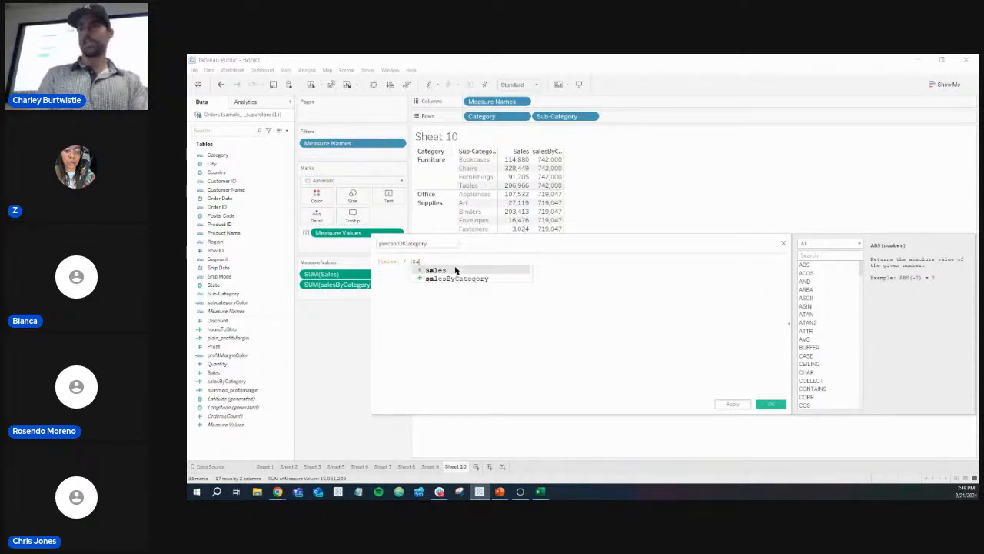
pyautogui.press('Down')
pyautogui.press('Return')
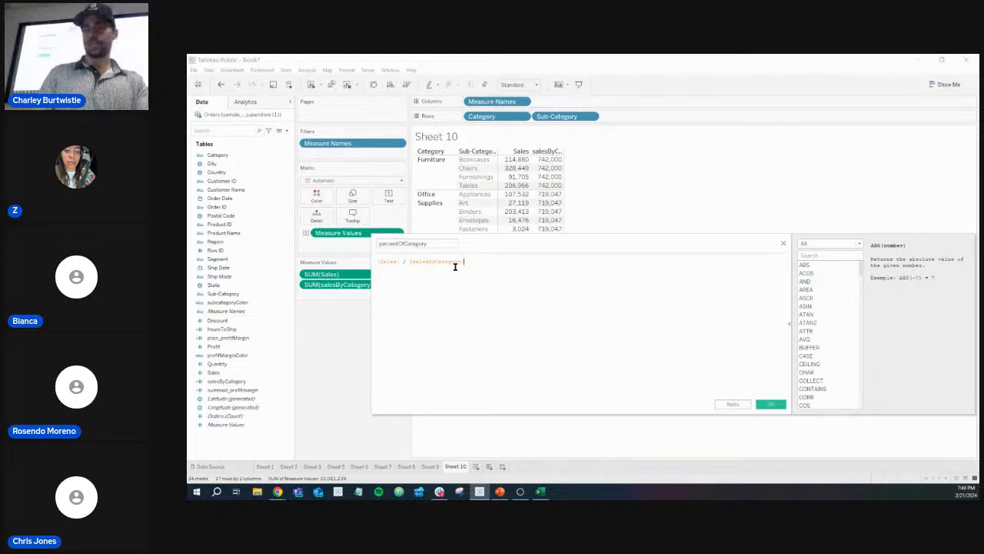
pyautogui.moveTo(514, 163)
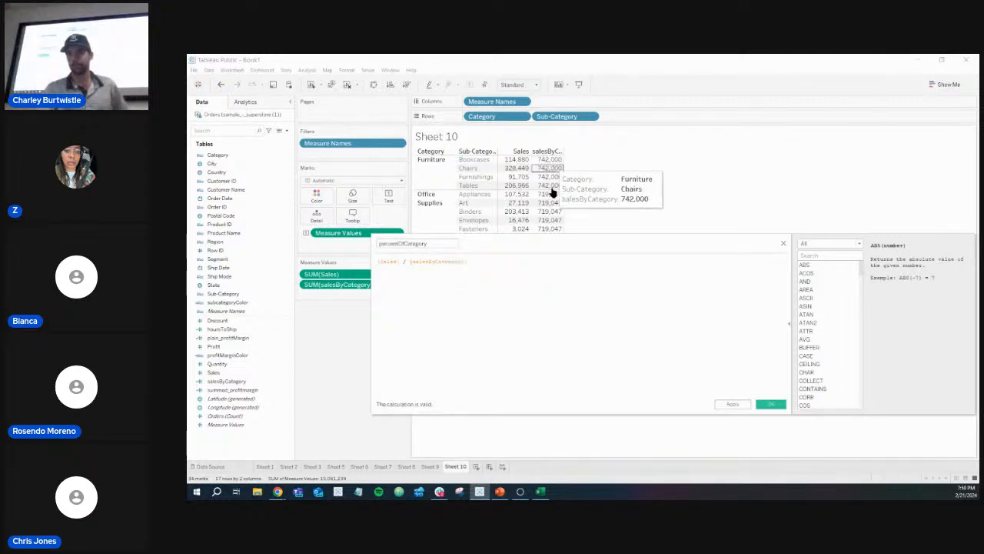
pyautogui.moveTo(557, 167)
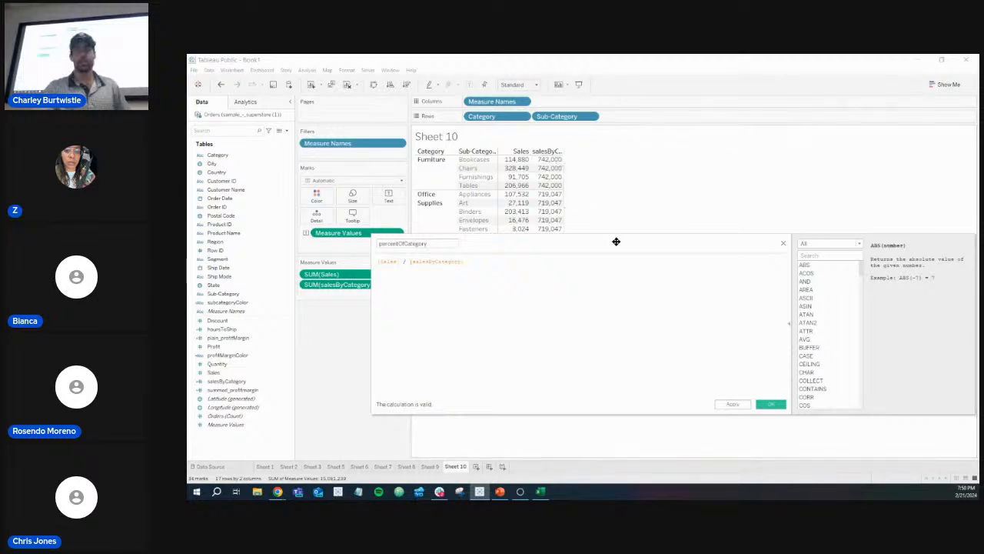
pyautogui.click(770, 404)
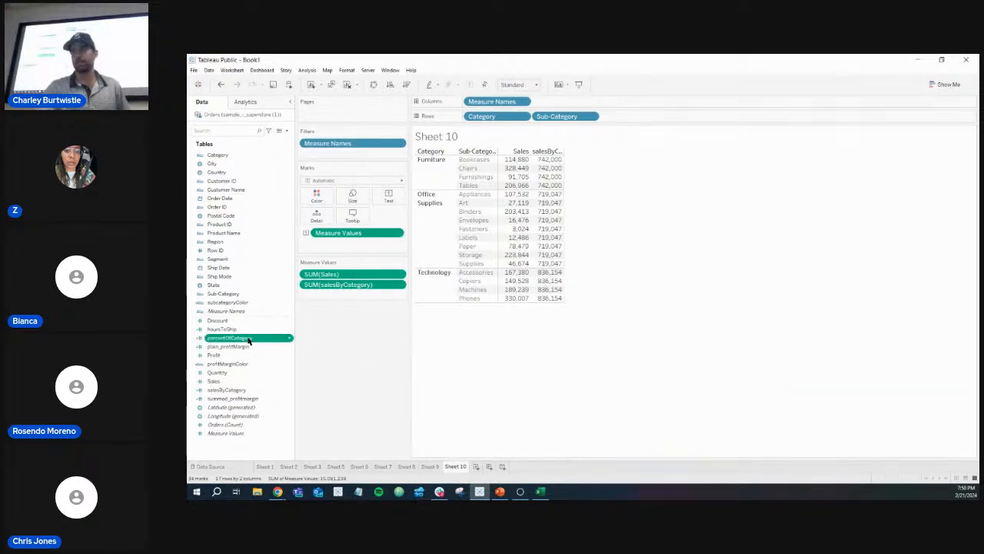
# - Add percentOfCategory to the table's measure values and set its default number format to Percentage
pyautogui.moveTo(248, 338); pyautogui.dragTo(349, 297)
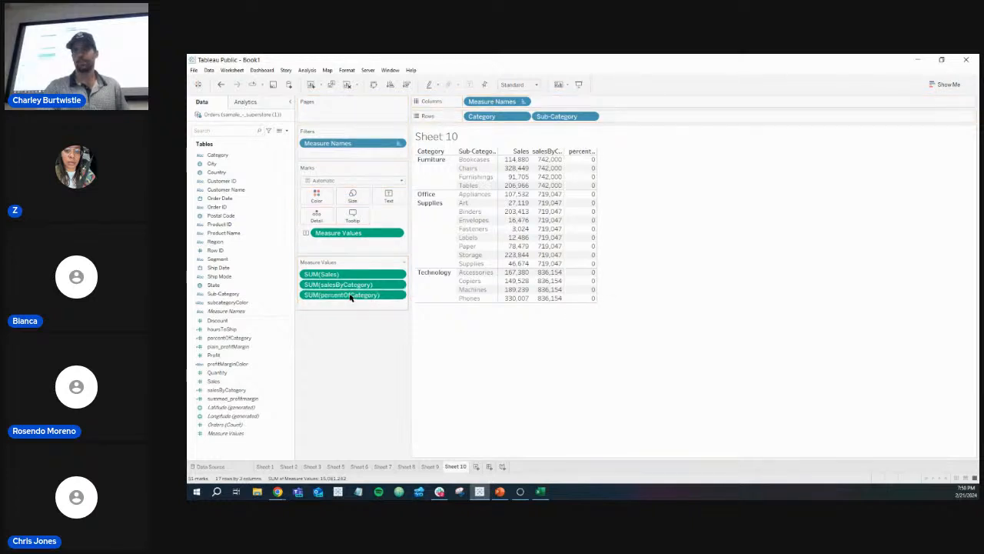
pyautogui.moveTo(594, 171)
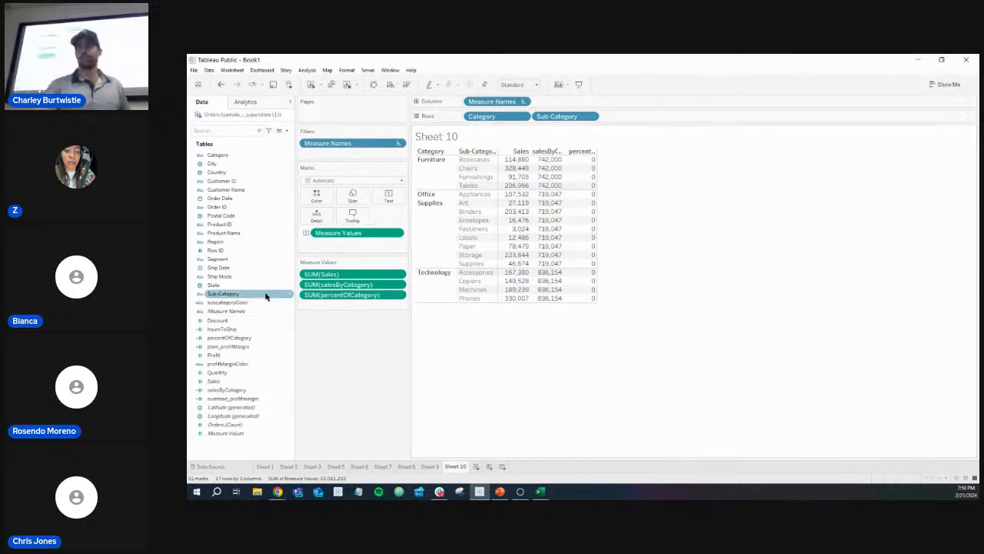
pyautogui.click(291, 339)
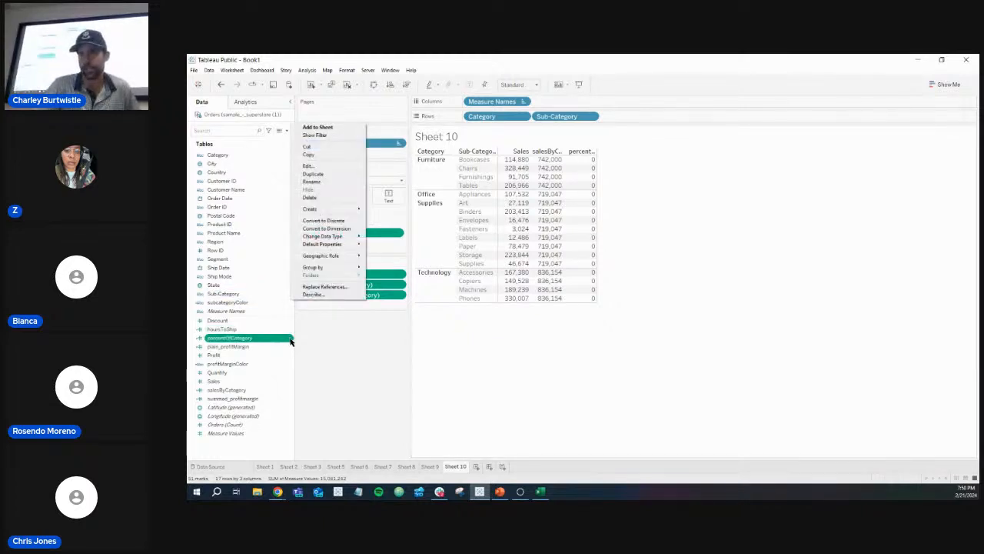
pyautogui.moveTo(358, 244)
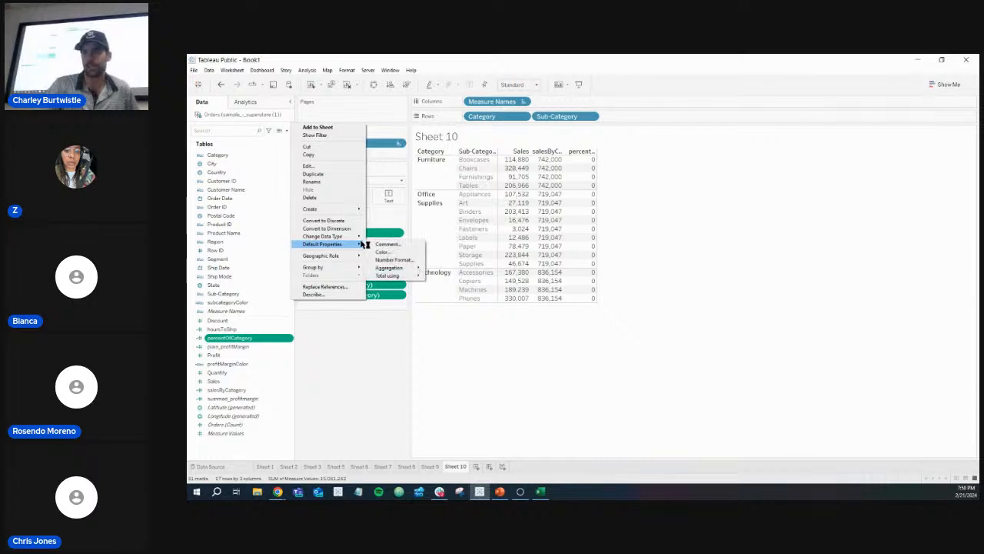
pyautogui.click(393, 259)
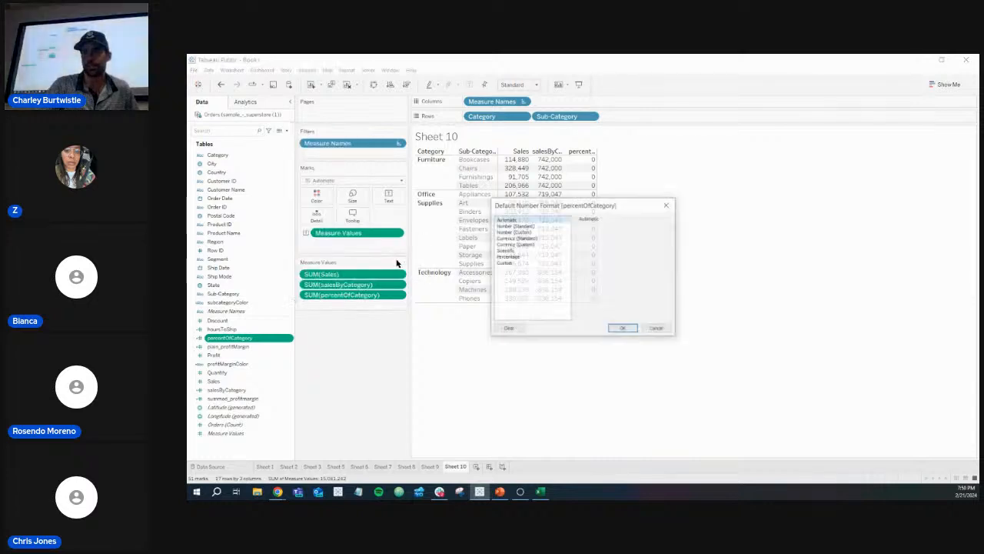
pyautogui.click(509, 257)
pyautogui.click(623, 329)
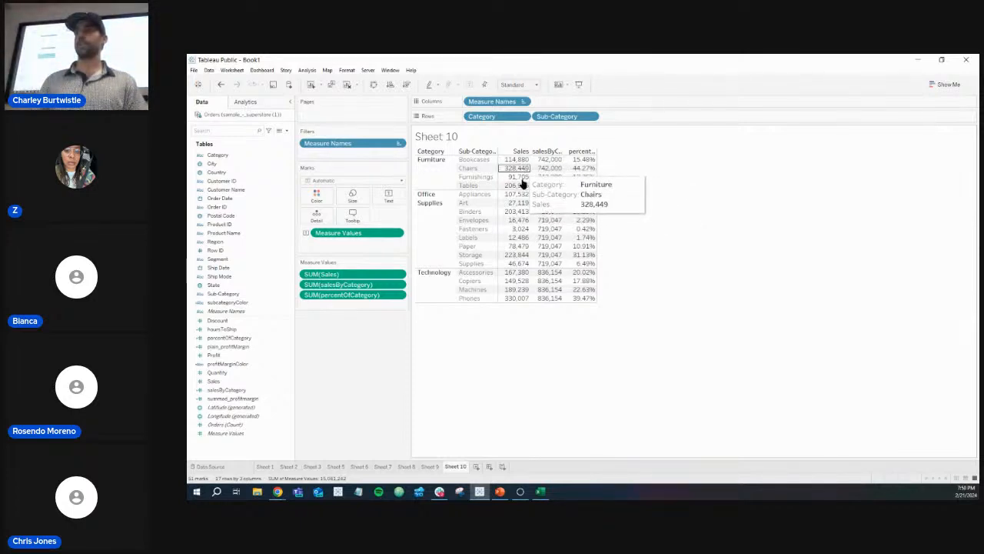
# - Check the percentOfCategory totals by selecting the Furniture values, followed by the Office Supplies values, and clear each selection
pyautogui.moveTo(592, 160); pyautogui.dragTo(580, 178)
pyautogui.keyDown('ctrl'); pyautogui.click(580, 177); pyautogui.keyUp('ctrl')
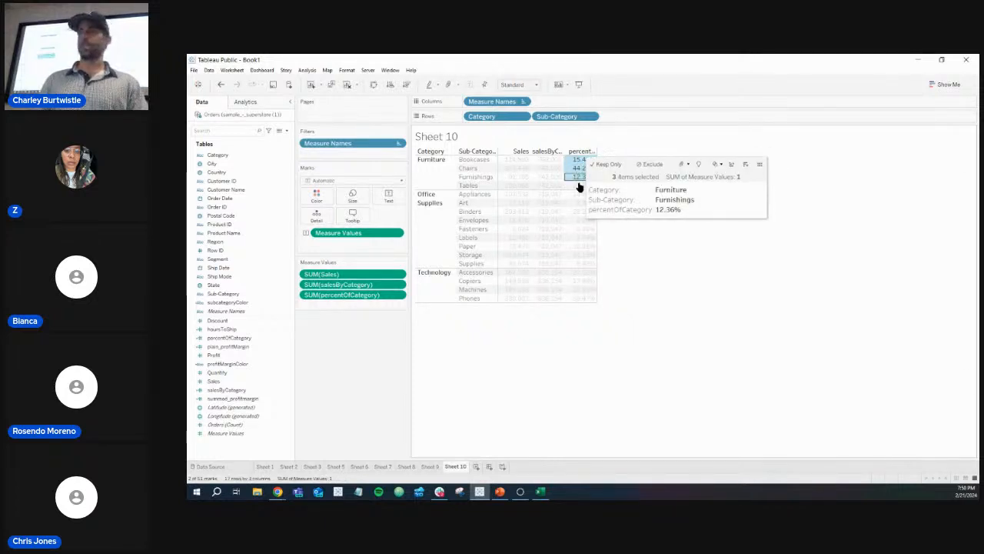
pyautogui.keyDown('ctrl'); pyautogui.click(578, 187); pyautogui.keyUp('ctrl')
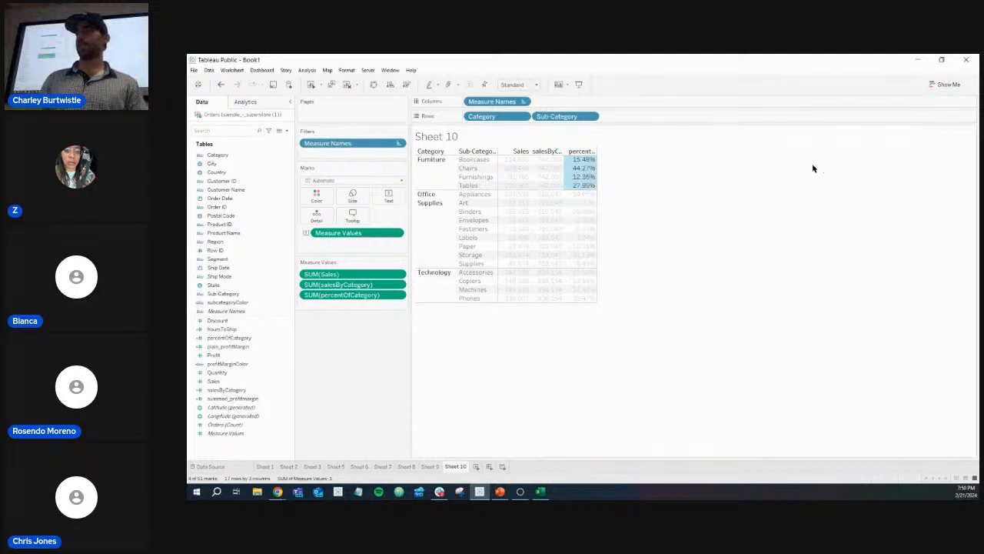
pyautogui.click(699, 205)
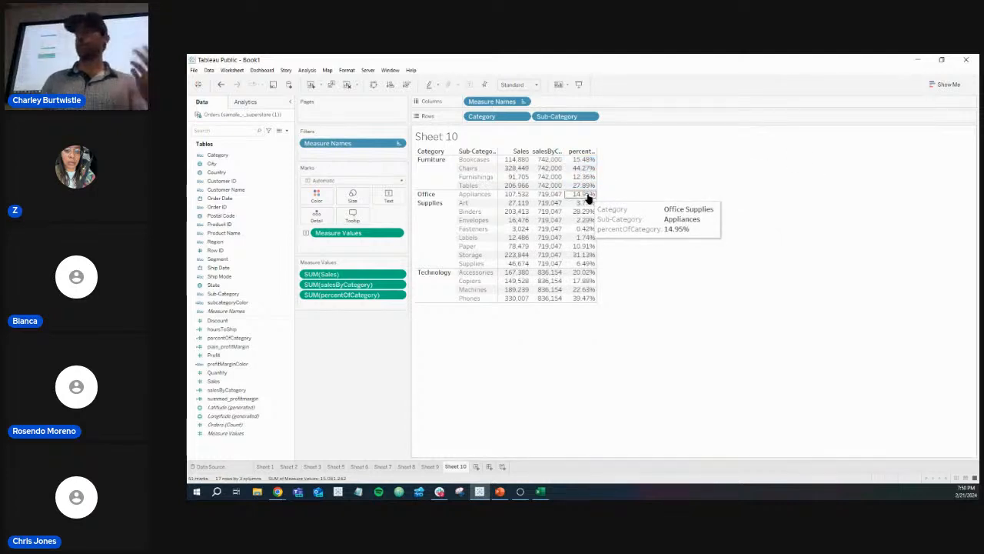
pyautogui.moveTo(588, 195); pyautogui.dragTo(590, 267)
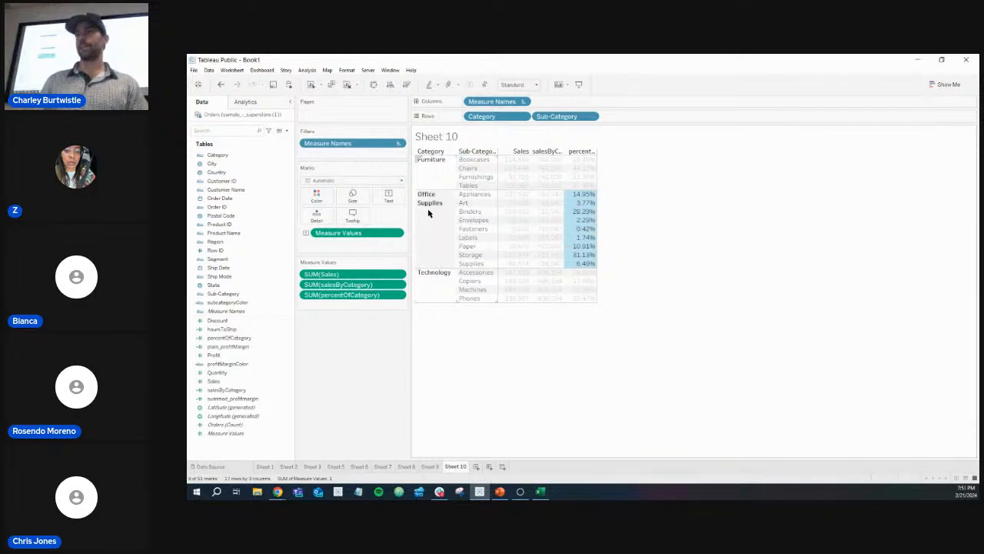
pyautogui.click(637, 207)
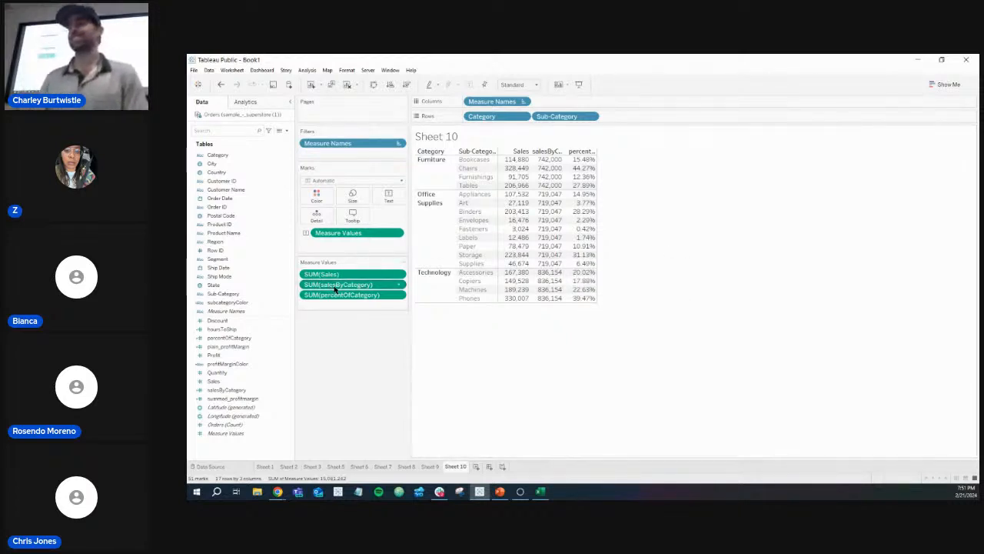
# - Remove salesByCategory from the table's measure values
pyautogui.moveTo(340, 284); pyautogui.dragTo(341, 363)
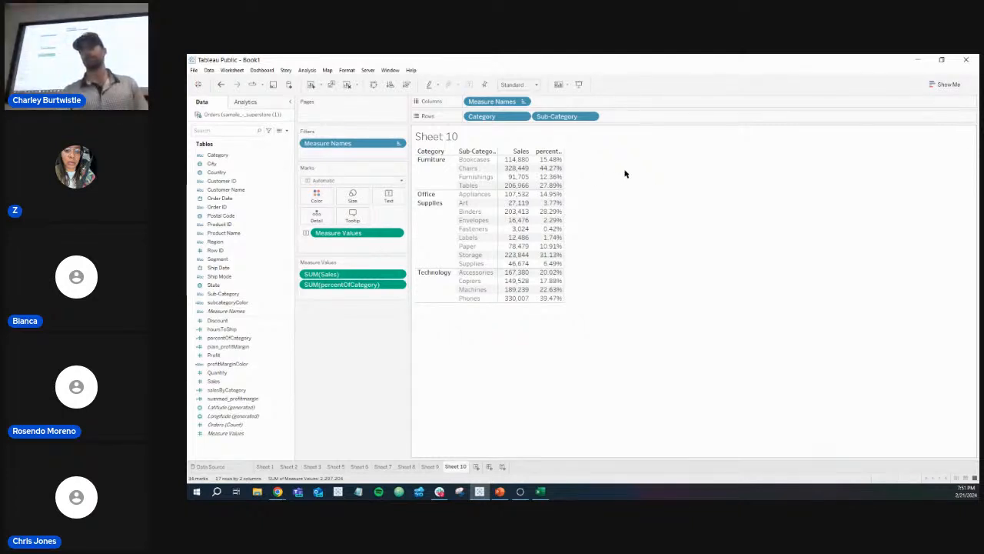
# - Review the calculated columns at the end of the Orders data source and return to Sheet 10
pyautogui.click(243, 467)
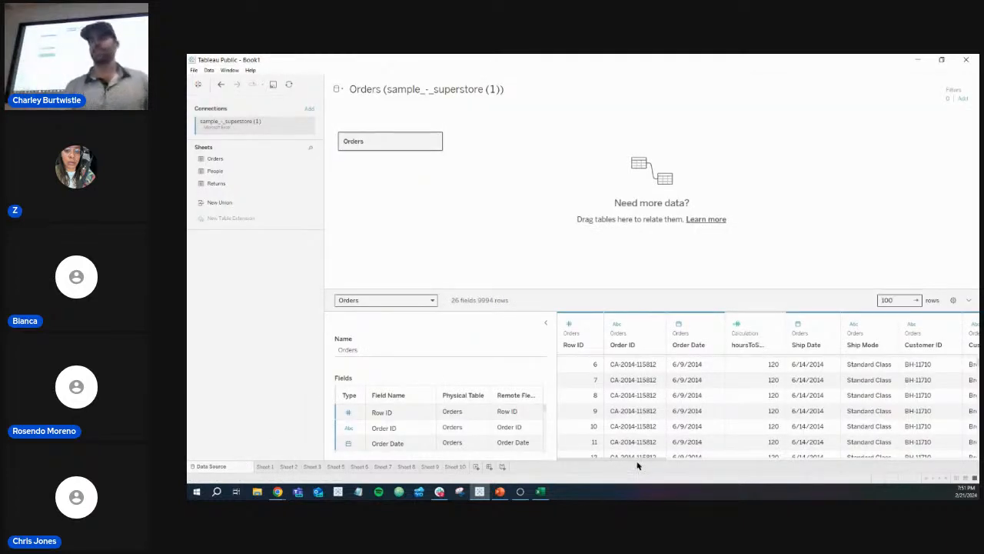
pyautogui.moveTo(637, 457); pyautogui.dragTo(978, 462)
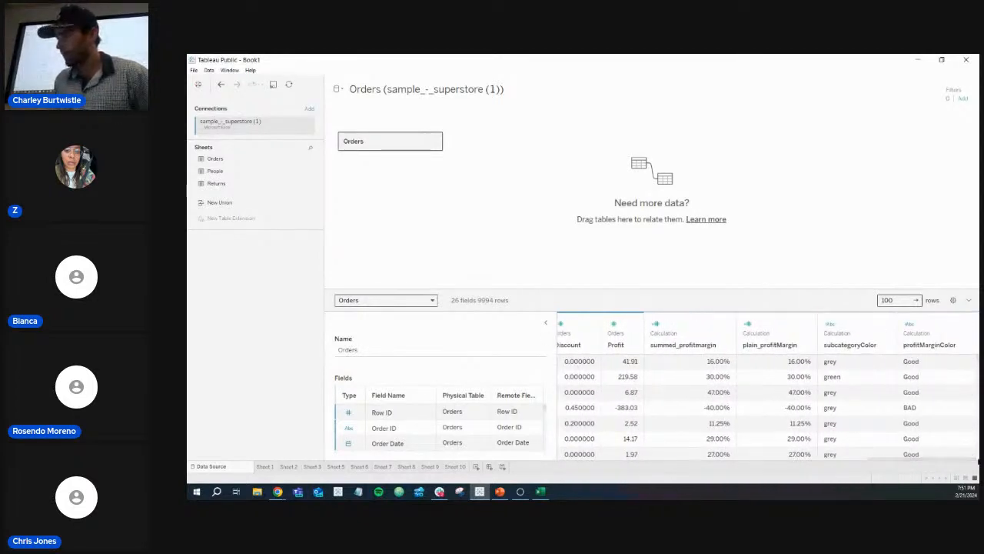
pyautogui.click(465, 467)
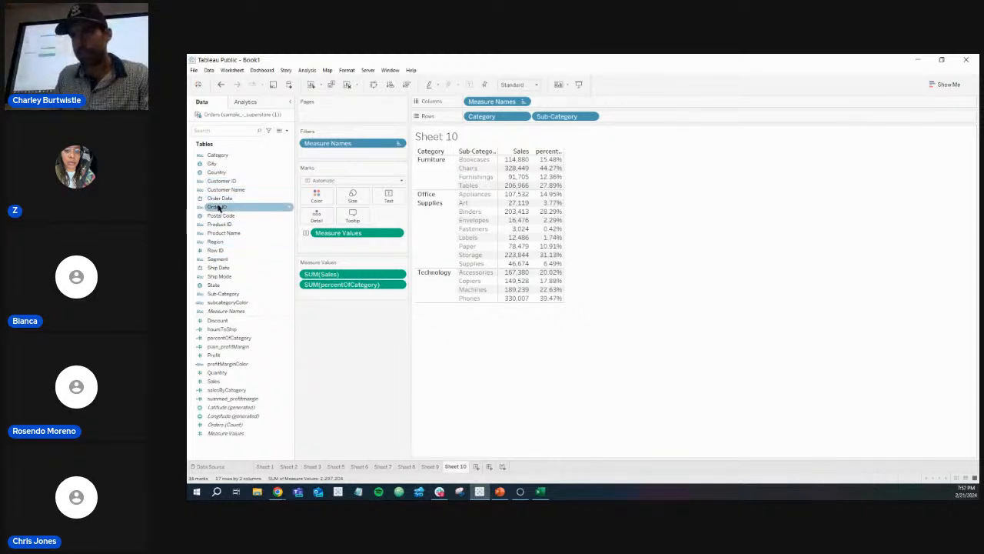
# - Add Order ID with all its members after Sub-Category in the rows, and place salesByCategory back in the measure values
pyautogui.moveTo(218, 207); pyautogui.dragTo(637, 116)
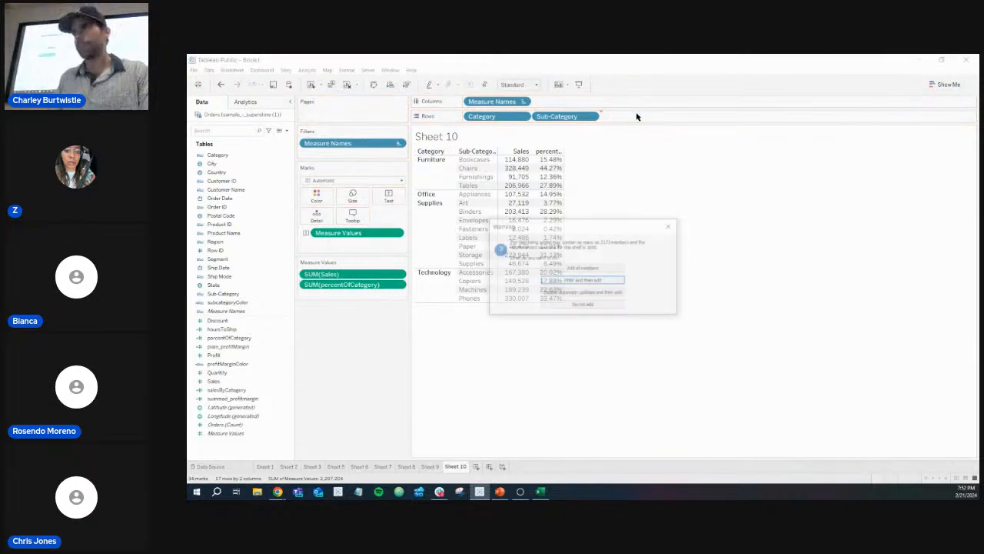
pyautogui.click(595, 268)
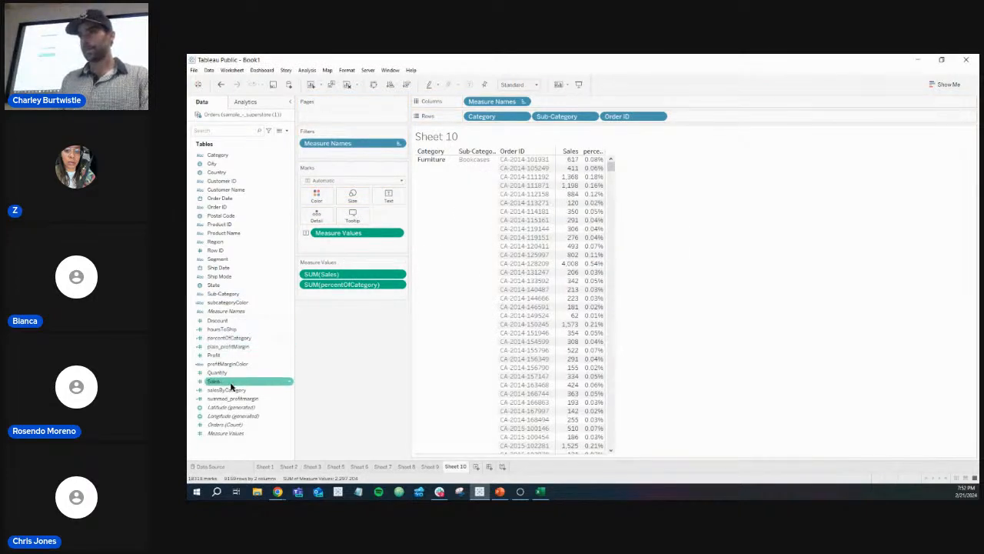
pyautogui.moveTo(231, 386); pyautogui.dragTo(331, 294)
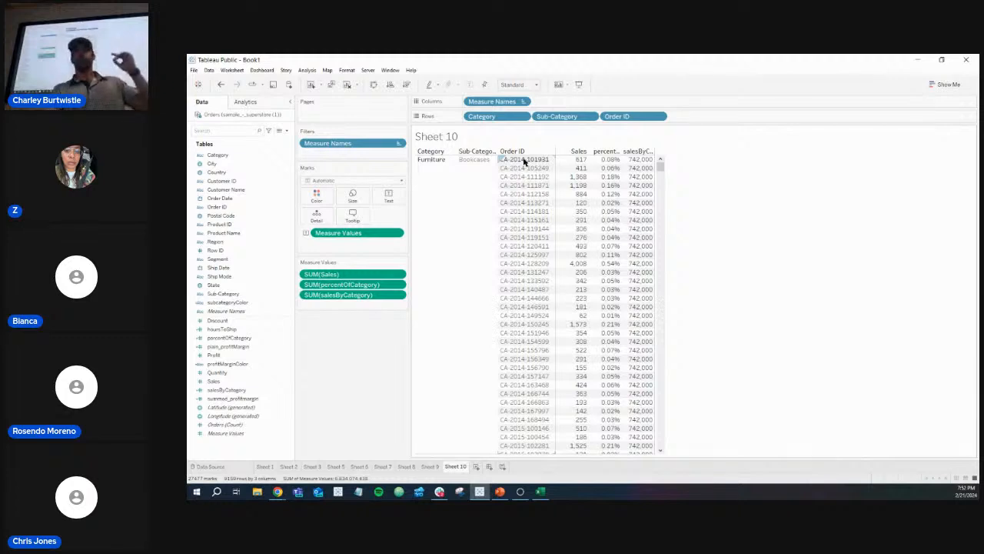
# - Compare Sales, percentOfCategory and salesByCategory for individual orders in Furniture and in Technology's Phones sub-category
pyautogui.moveTo(638, 162)
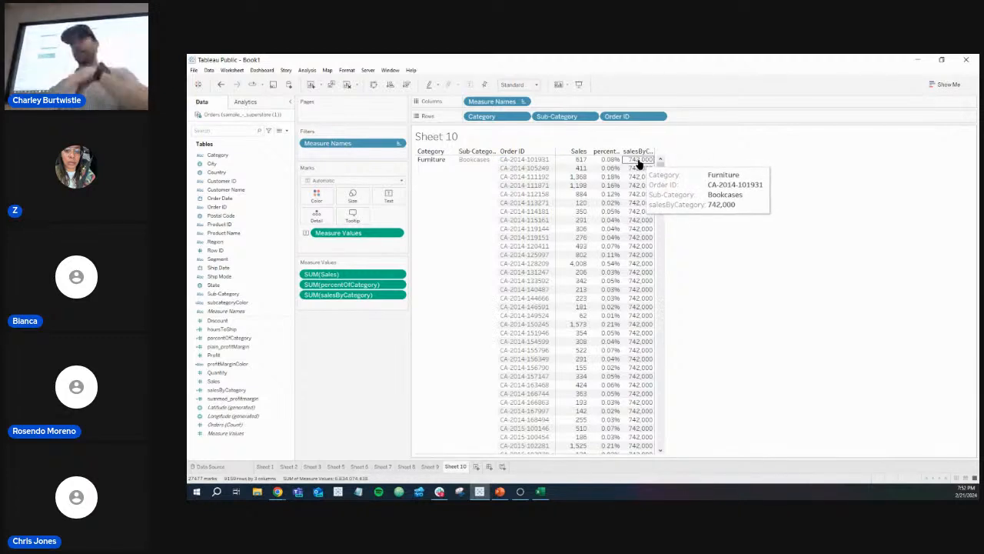
pyautogui.scroll(-1, 640, 206)
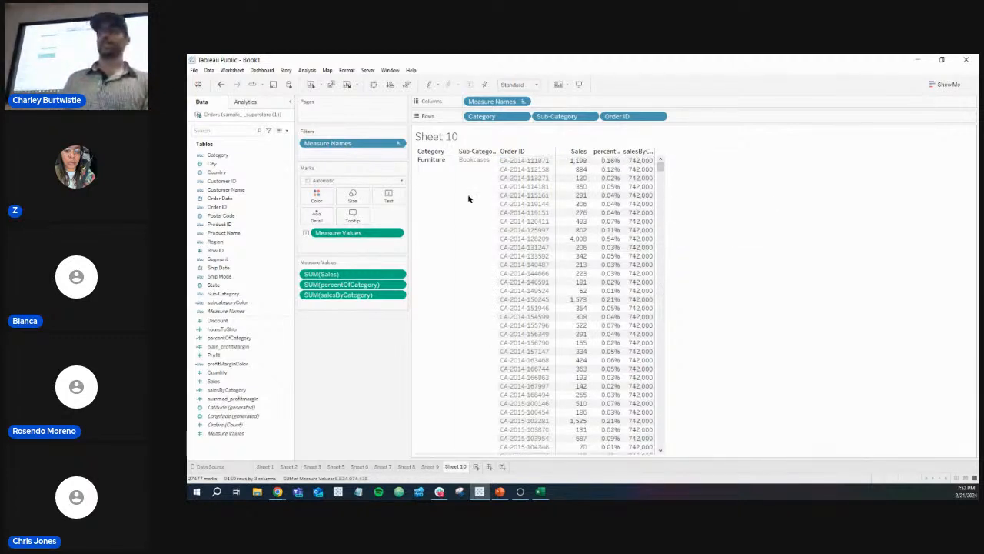
pyautogui.moveTo(660, 164); pyautogui.dragTo(668, 433)
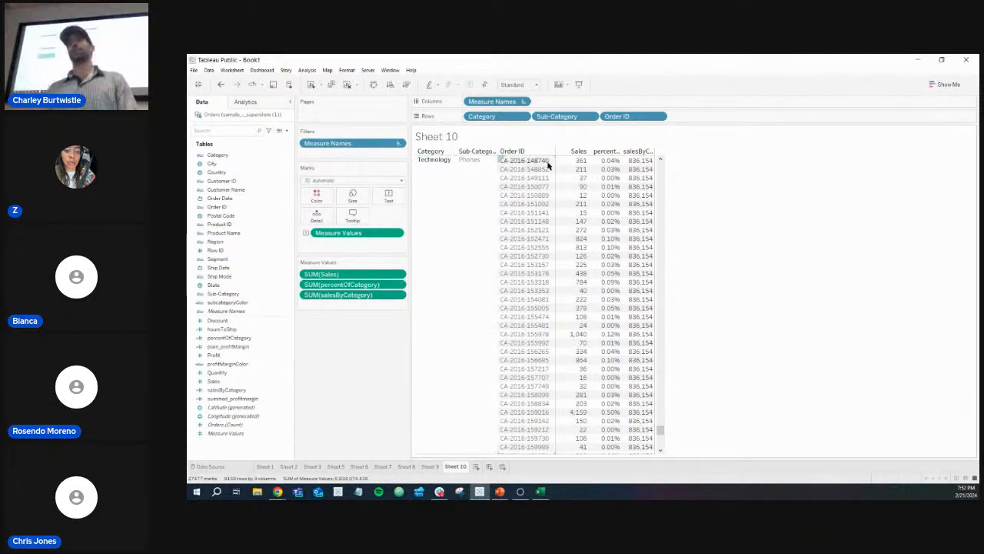
pyautogui.moveTo(582, 165)
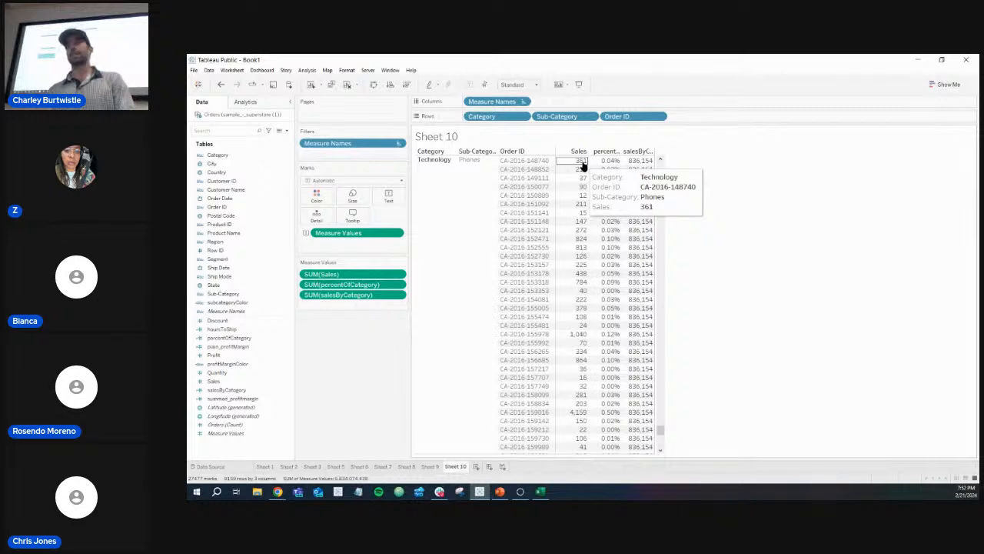
pyautogui.moveTo(613, 166)
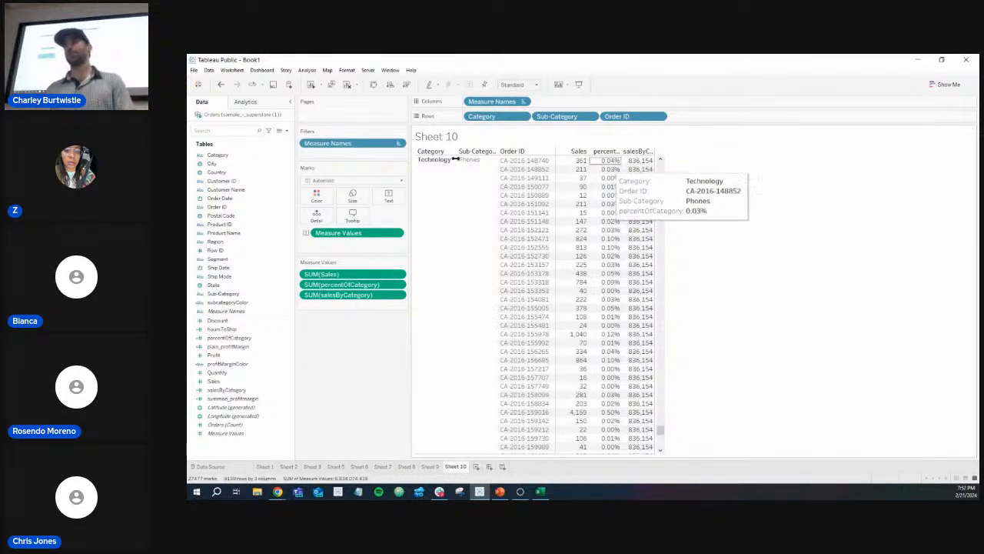
# - Undo the additions of salesByCategory and Order ID to the Sheet 10 table
pyautogui.click(221, 86)
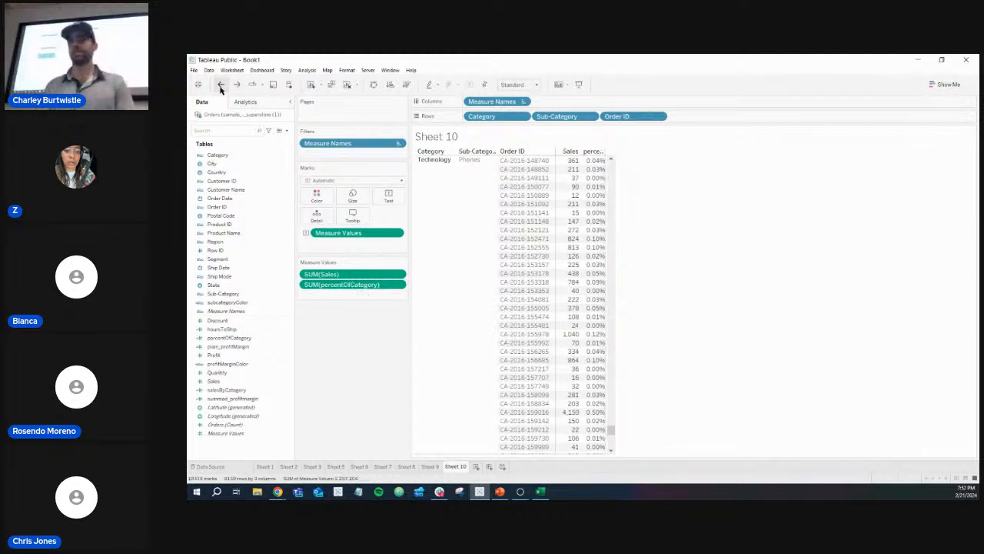
pyautogui.click(221, 86)
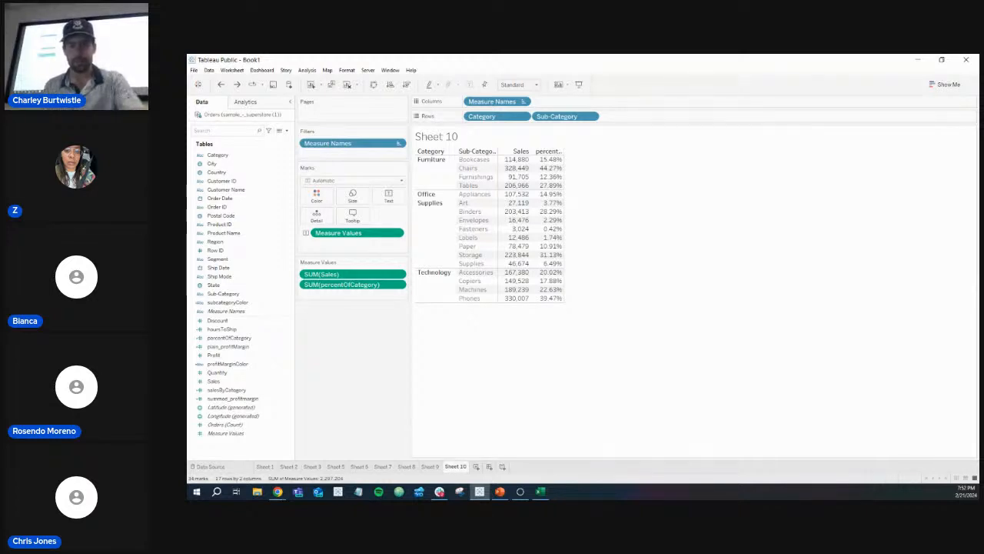
pyautogui.hotkey('alt', 'Tab')
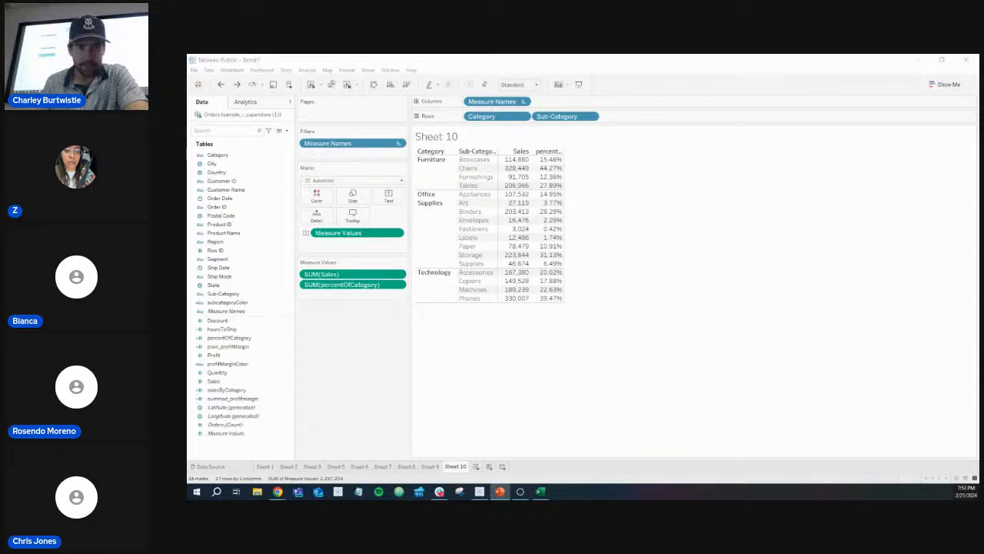
# - Create a new worksheet with Order Date by year as columns and summed Sales as rows
pyautogui.click(477, 466)
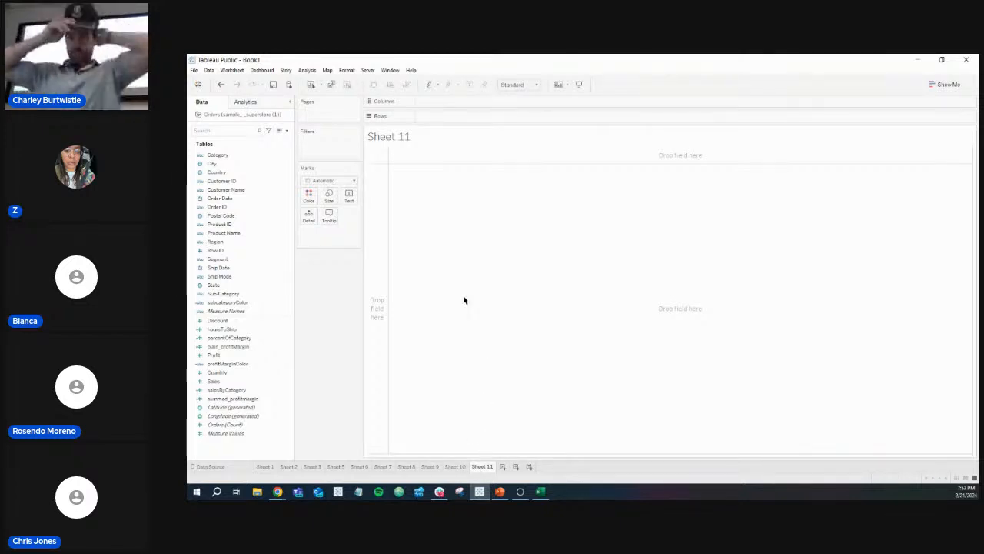
pyautogui.click(215, 199)
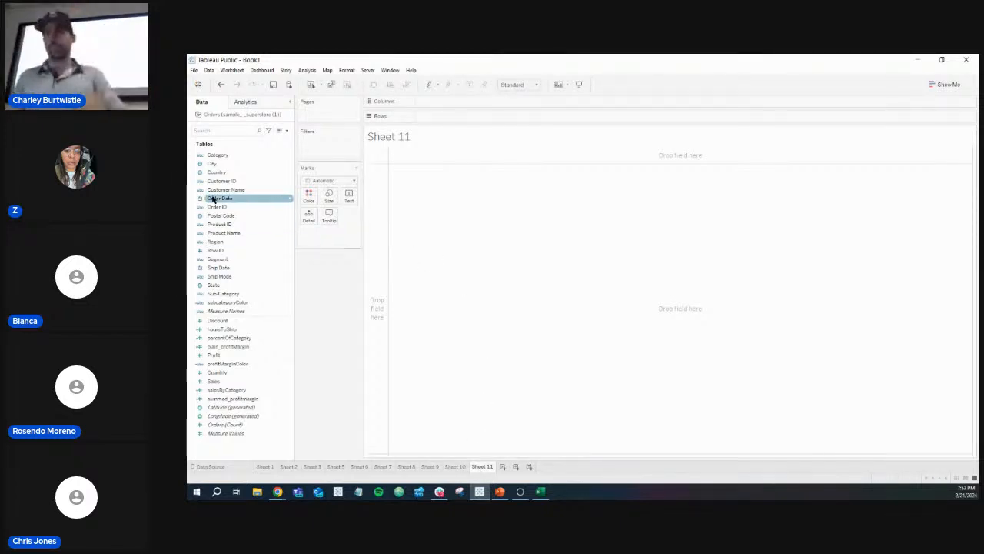
pyautogui.moveTo(214, 200); pyautogui.dragTo(434, 103)
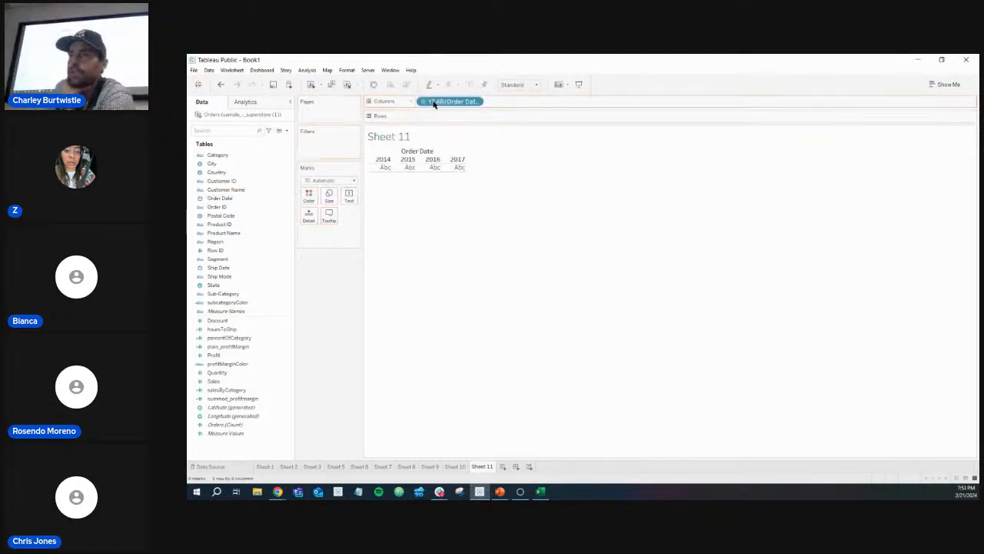
pyautogui.click(229, 267)
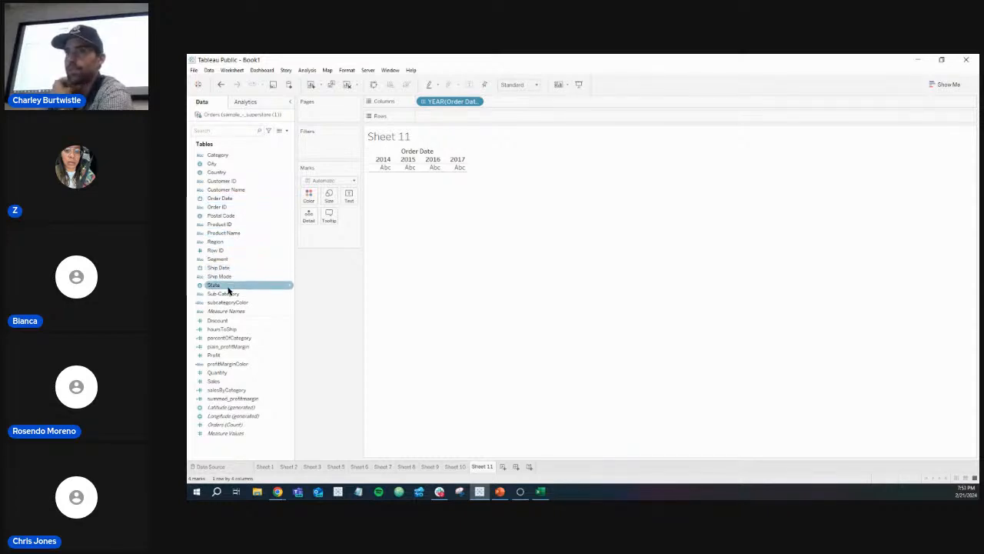
pyautogui.moveTo(218, 381); pyautogui.dragTo(452, 117)
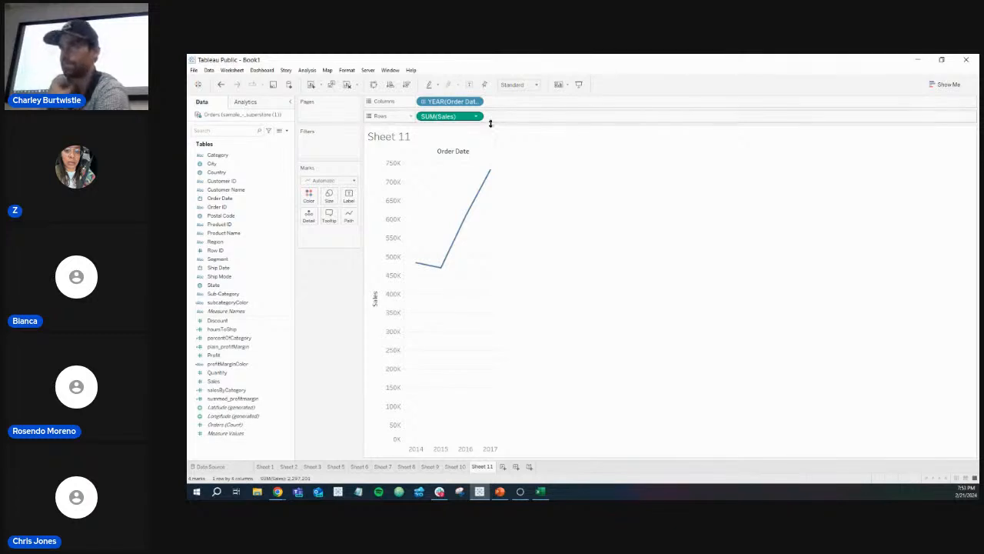
# - Convert the yearly sales line chart into a text table
pyautogui.click(944, 86)
pyautogui.click(910, 109)
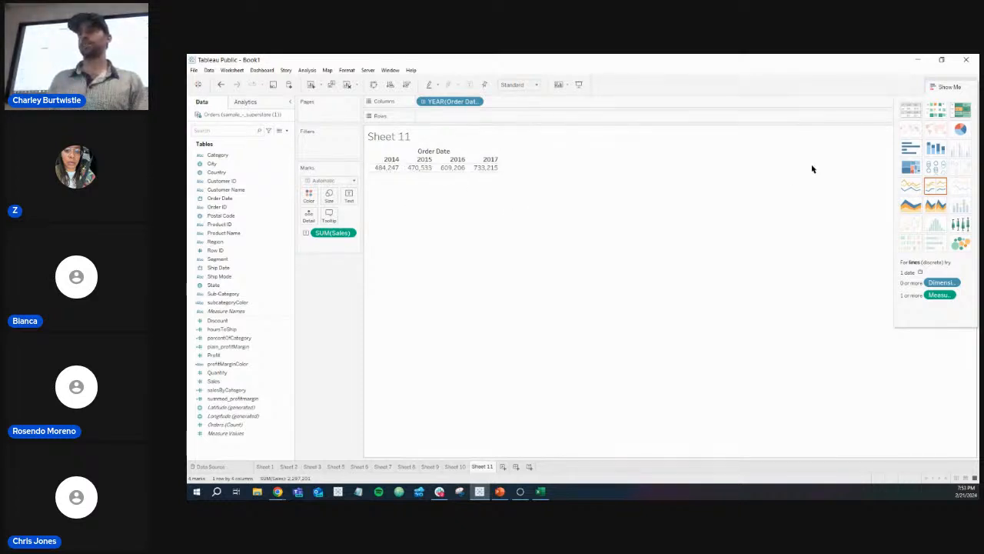
pyautogui.click(945, 86)
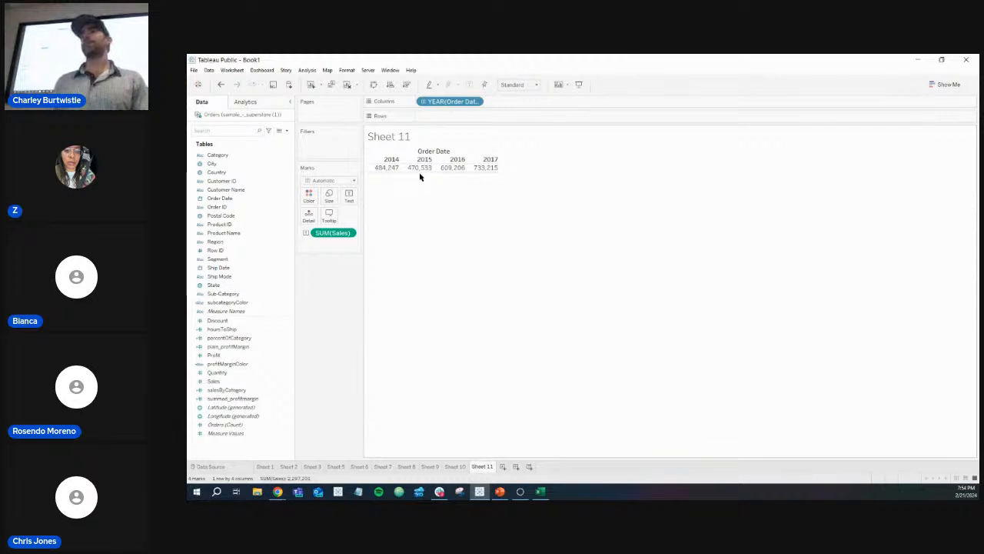
# - Try the Order Date column at the continuous Month level, and undo the change
pyautogui.moveTo(419, 175)
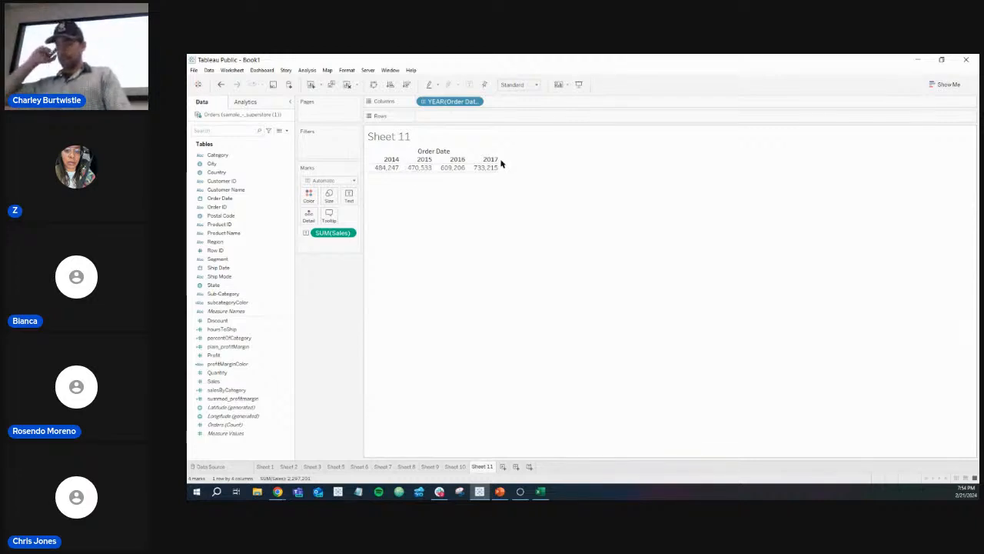
pyautogui.moveTo(493, 175)
pyautogui.moveTo(453, 171)
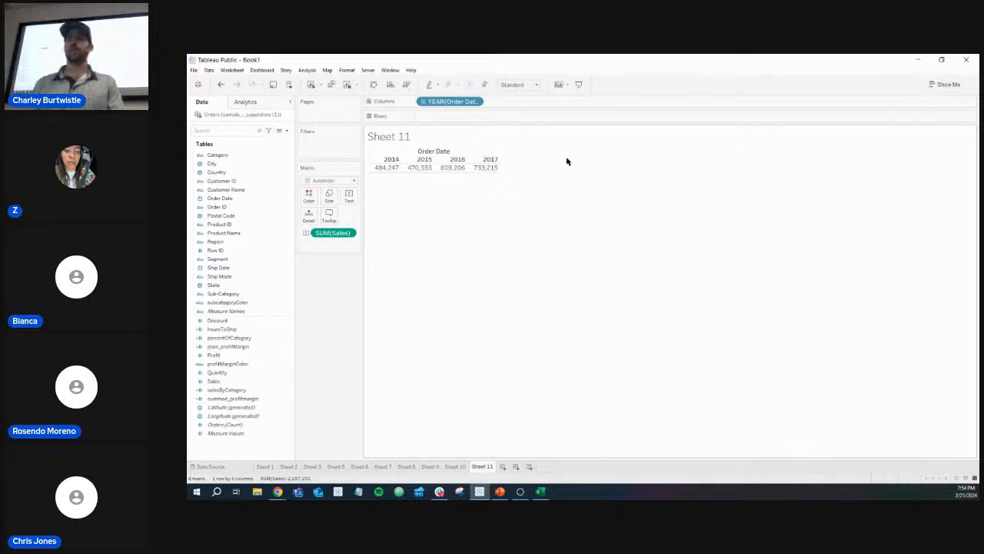
pyautogui.click(476, 102)
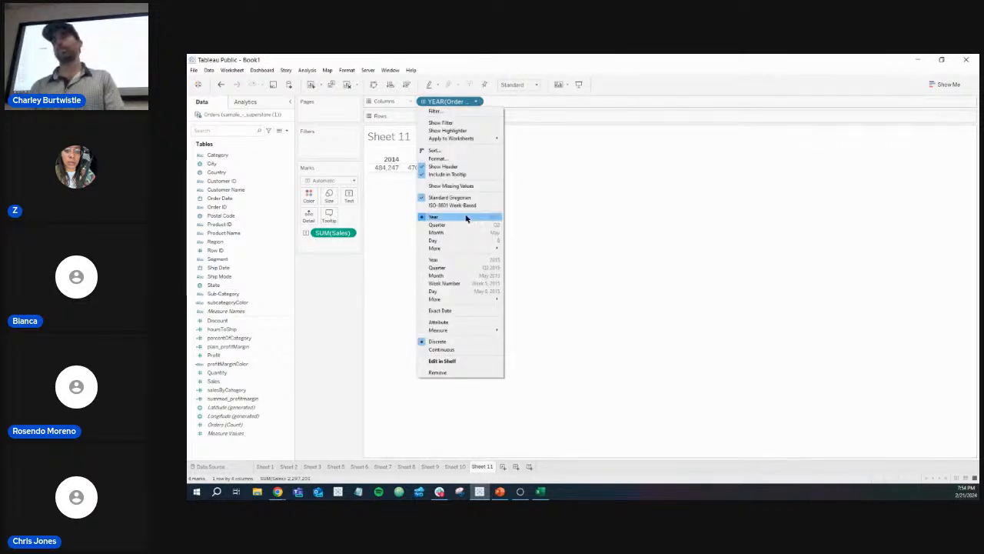
pyautogui.click(461, 276)
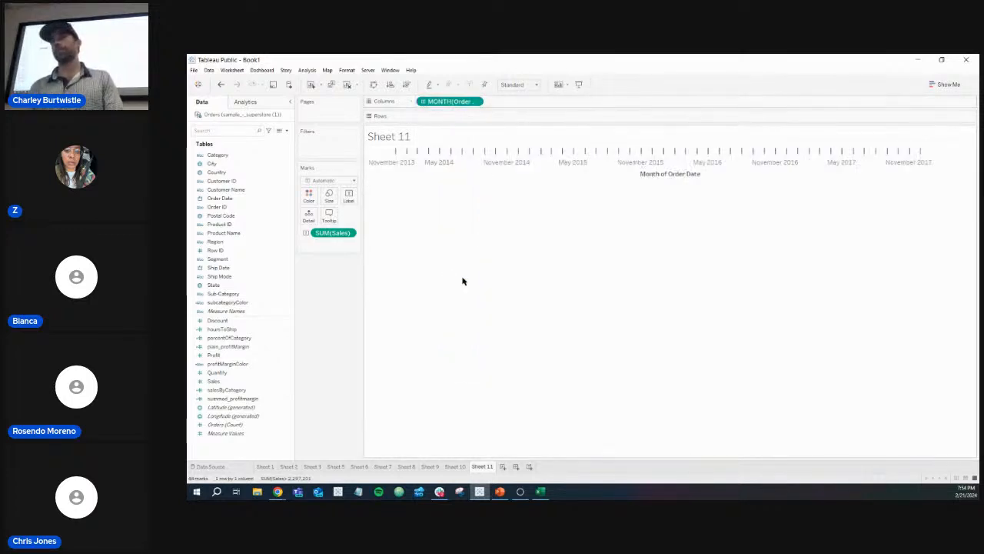
pyautogui.click(222, 85)
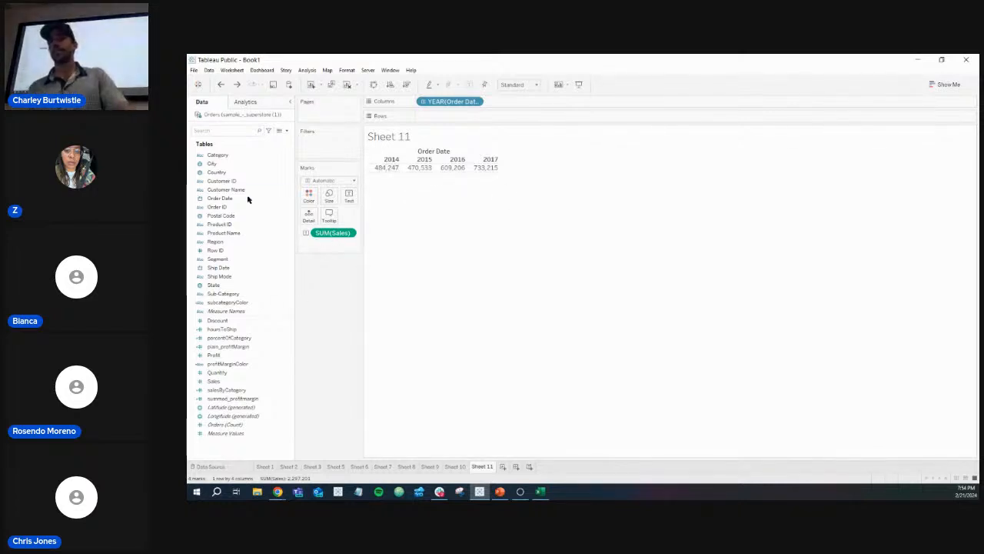
# - Create a new calculated field and name it lastYearsSales
pyautogui.click(286, 132)
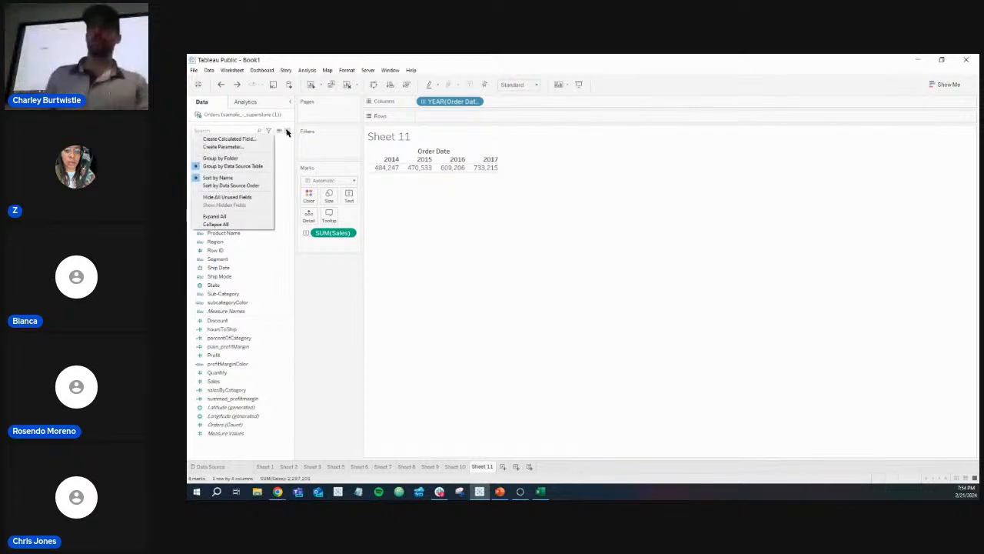
pyautogui.click(260, 136)
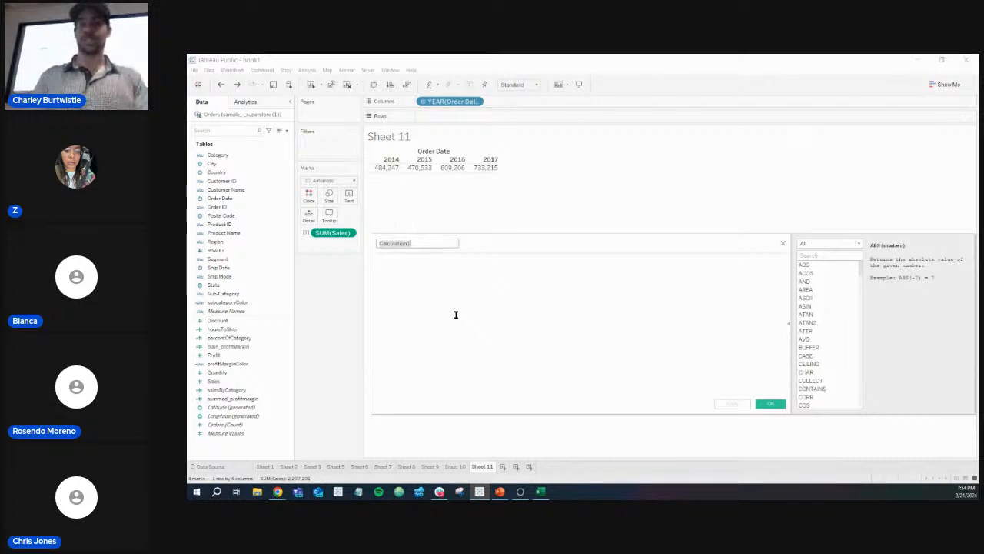
pyautogui.write('lastYear')
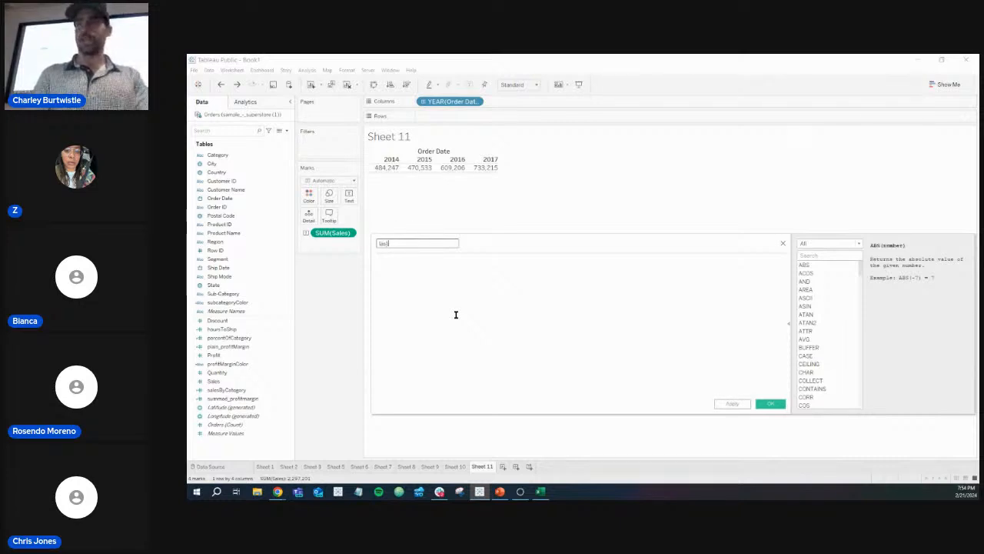
pyautogui.write('sSales')
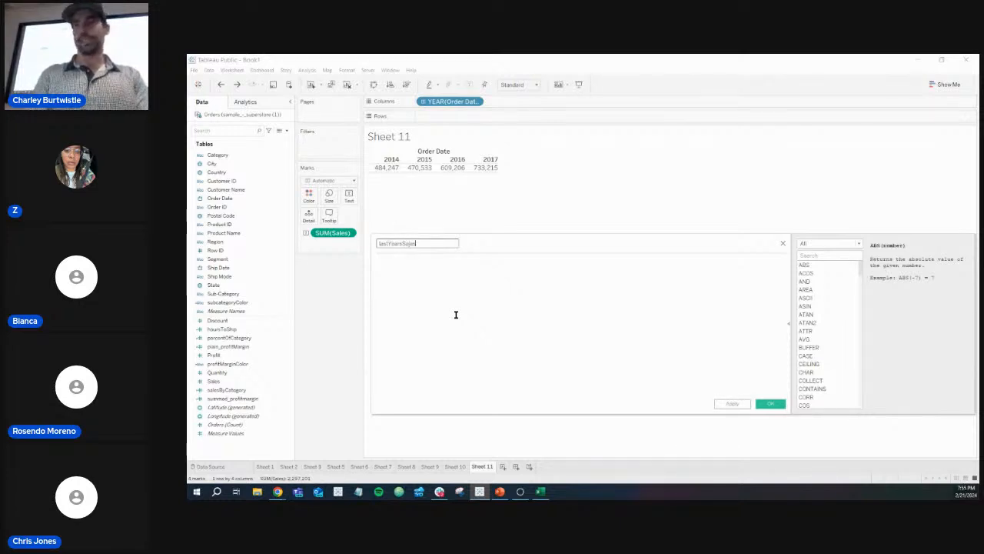
# - Begin the lastYearsSales formula with LOOKUP and SUM([Sales]) as its expression
pyautogui.click(453, 313)
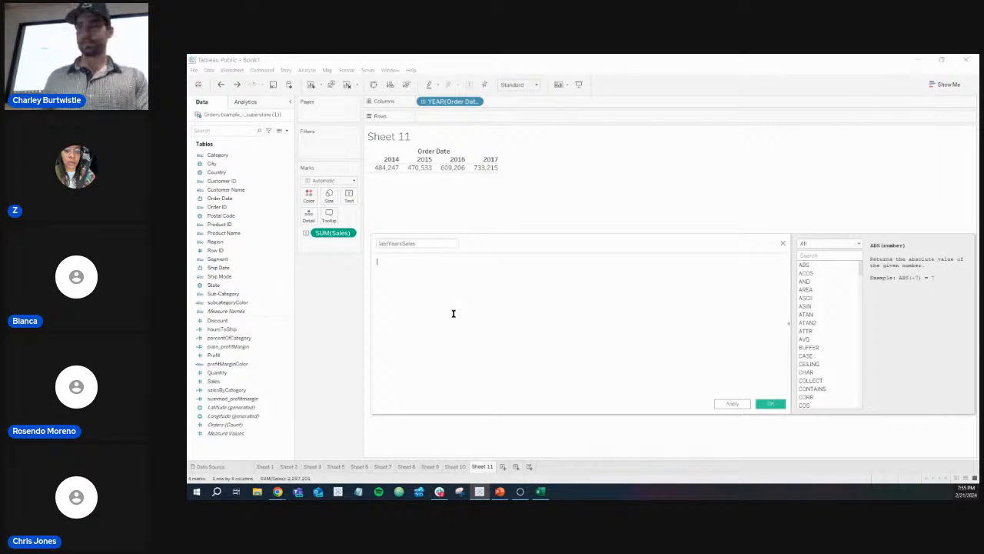
pyautogui.write('look')
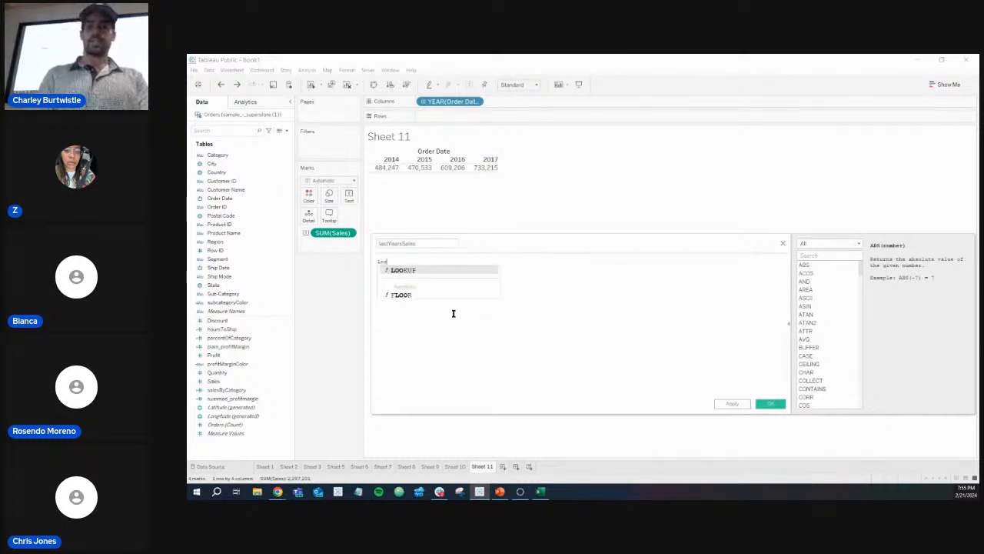
pyautogui.press('Return')
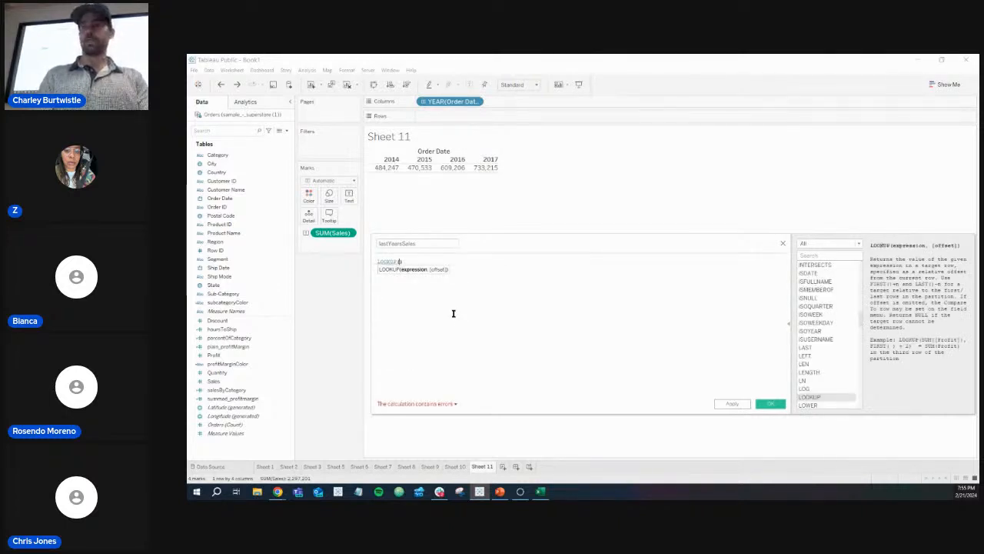
pyautogui.keyDown('ctrl'); pyautogui.scroll(4, 453, 313); pyautogui.keyUp('ctrl')
pyautogui.keyDown('ctrl'); pyautogui.scroll(3, 453, 313); pyautogui.keyUp('ctrl')
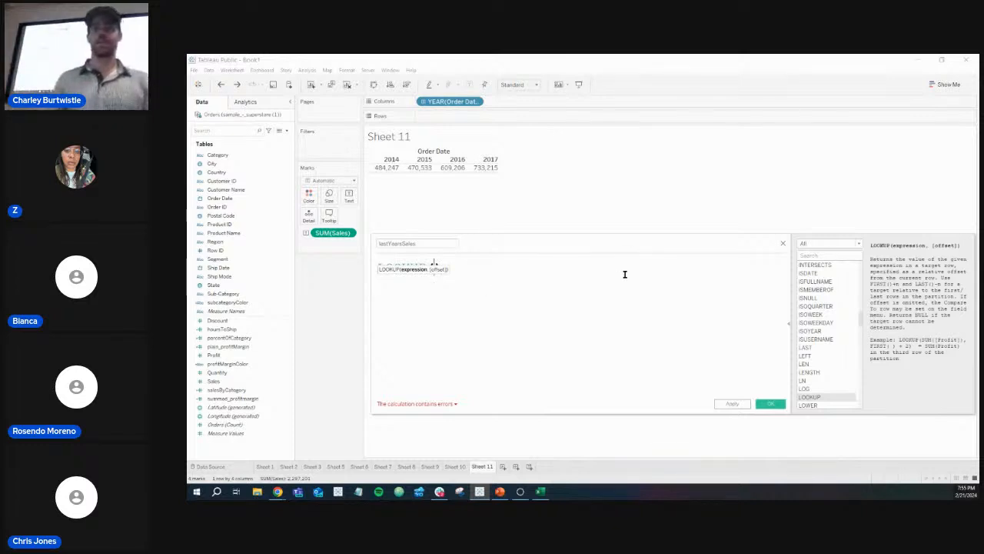
pyautogui.write('SUM')
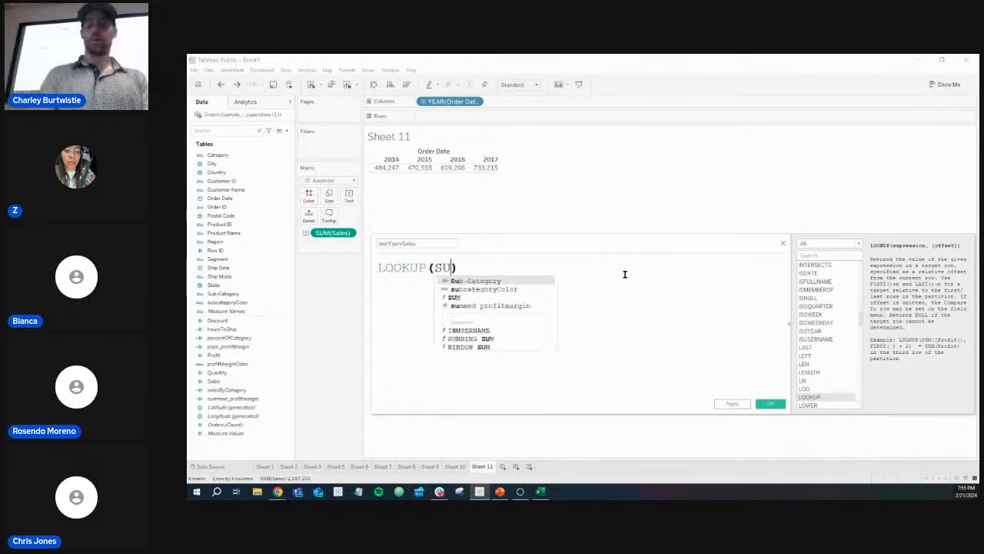
pyautogui.write('(sal')
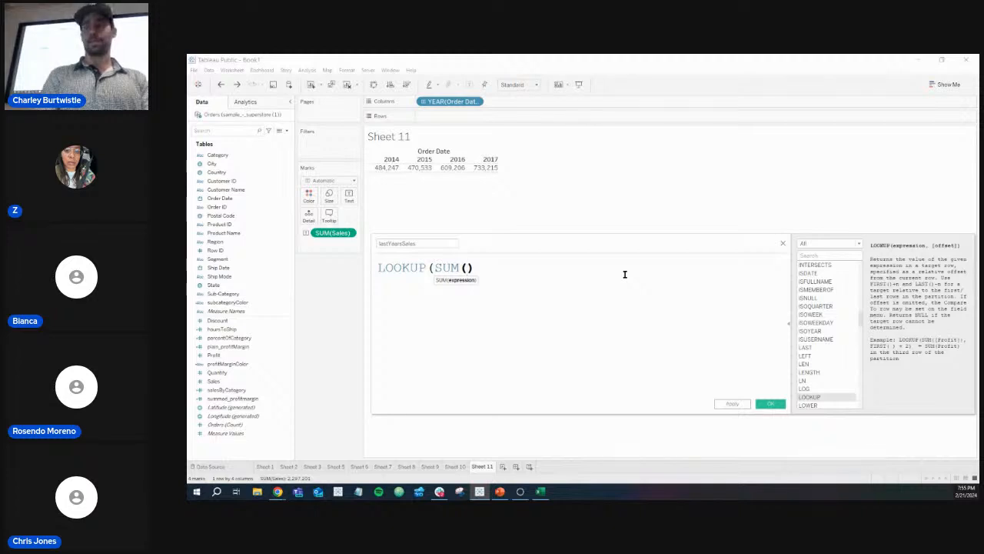
pyautogui.press('Return')
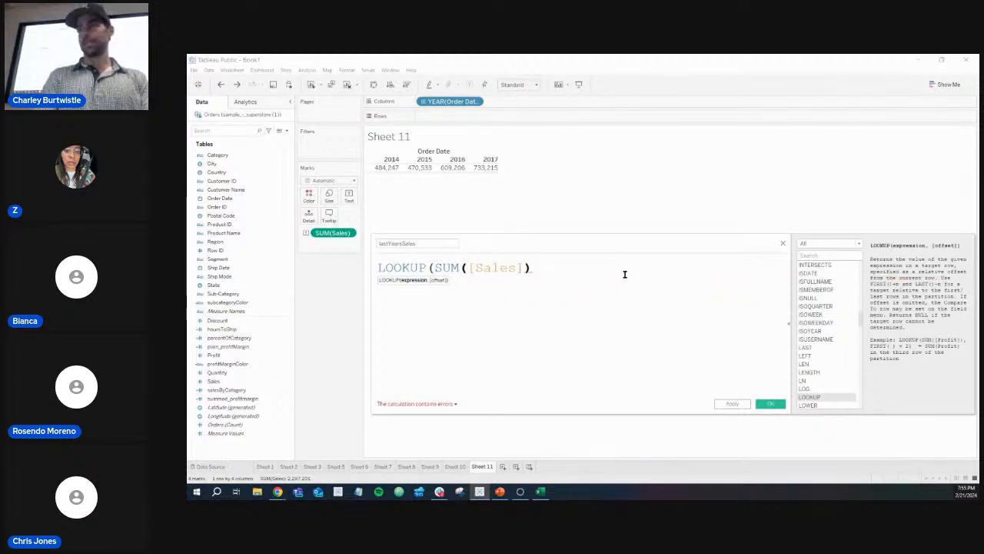
# - Complete the formula as LOOKUP(SUM([Sales]),-1) and save the calculated field
pyautogui.press('Left')
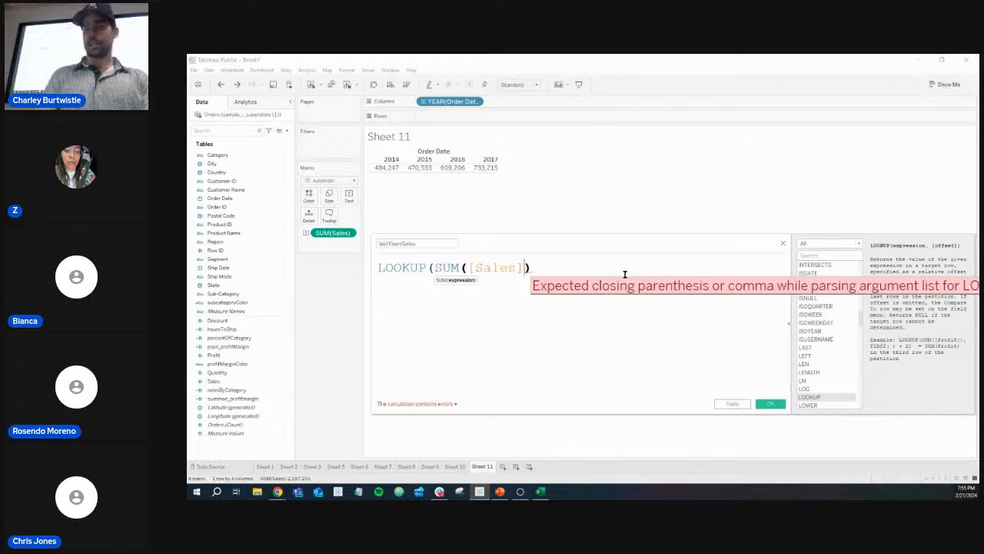
pyautogui.press('Return')
pyautogui.write(',')
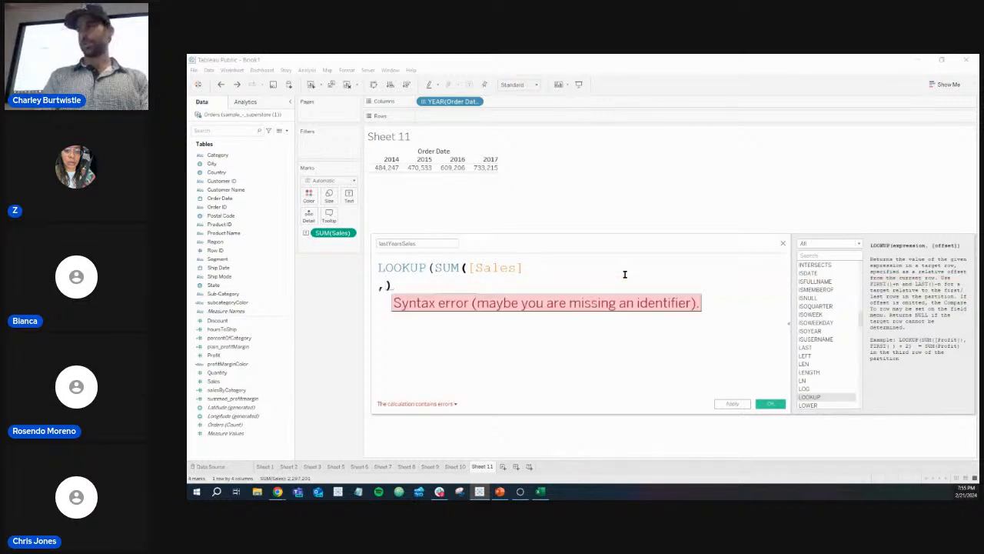
pyautogui.press('BackSpace')
pyautogui.press('BackSpace')
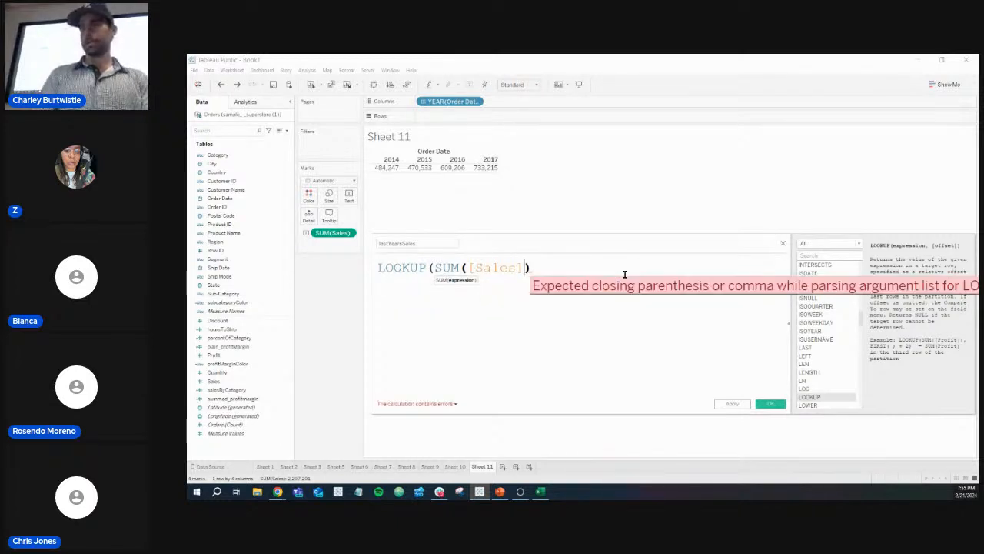
pyautogui.press('Right')
pyautogui.write(',')
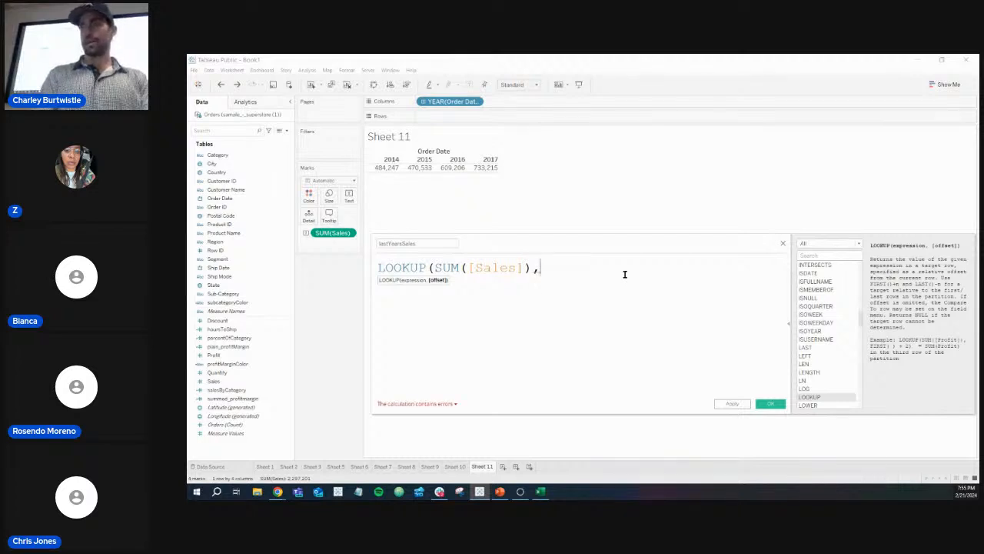
pyautogui.write('-1)')
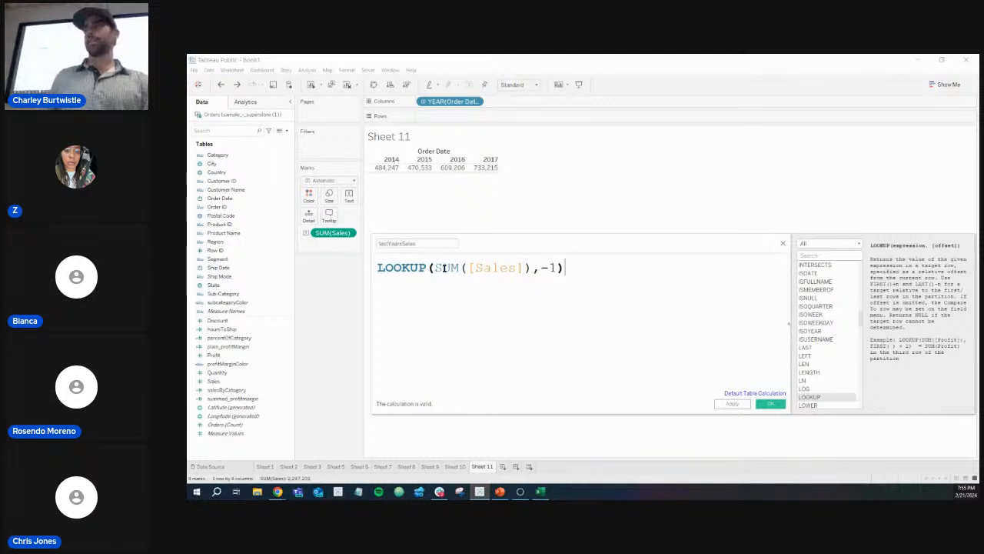
pyautogui.moveTo(436, 267); pyautogui.dragTo(526, 267)
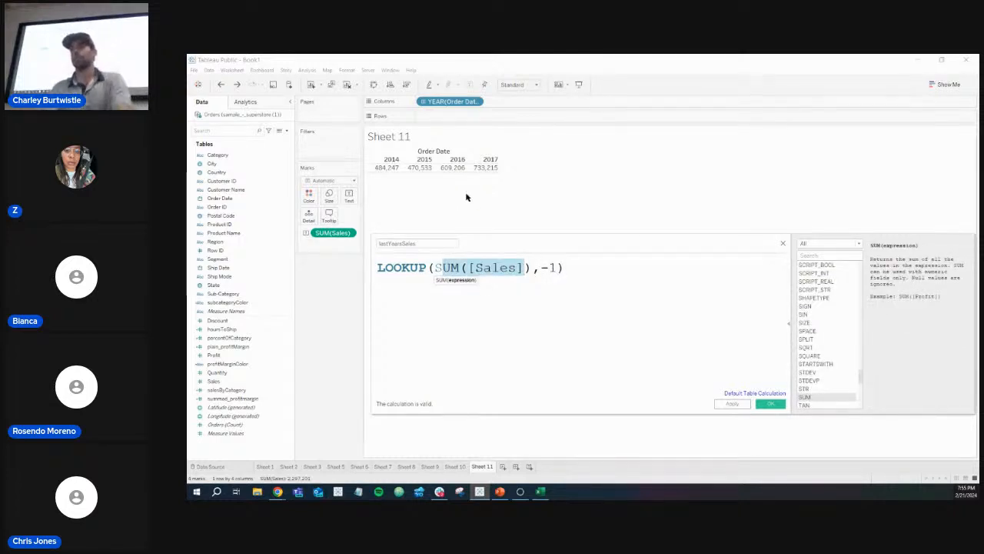
pyautogui.click(769, 404)
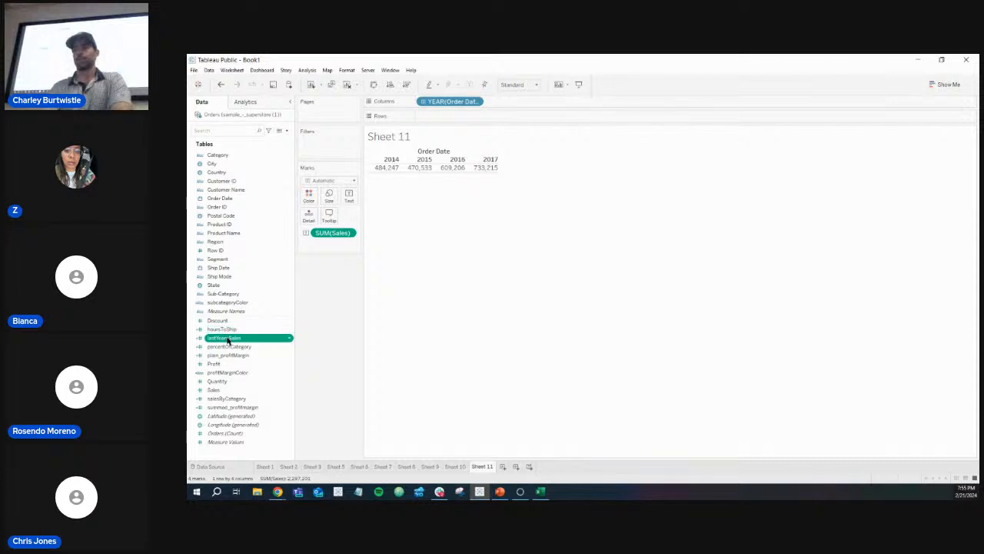
# - Add lastYearsSales to the view's text marks and convert the view to a text table with Sales and lastYearsSales as rows
pyautogui.moveTo(227, 341); pyautogui.dragTo(347, 198)
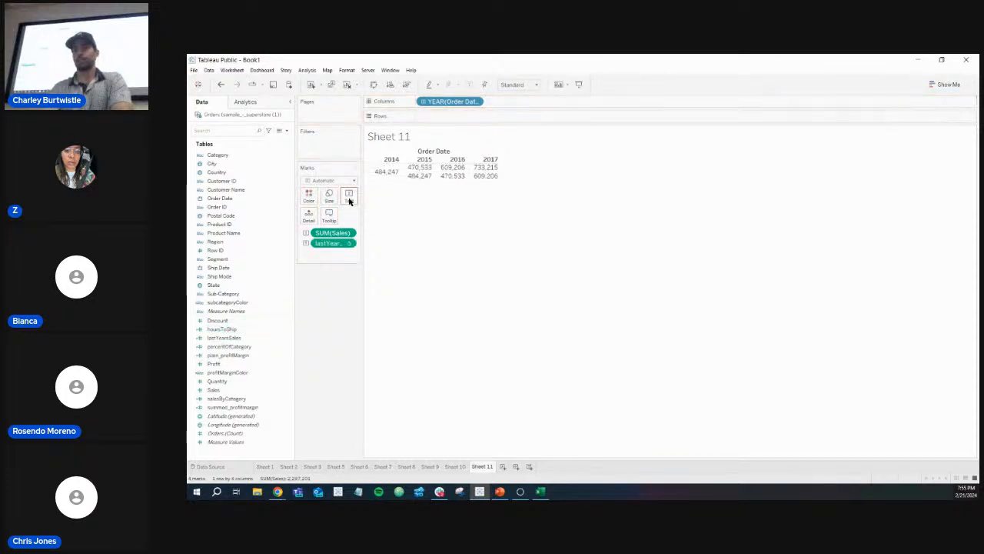
pyautogui.click(939, 86)
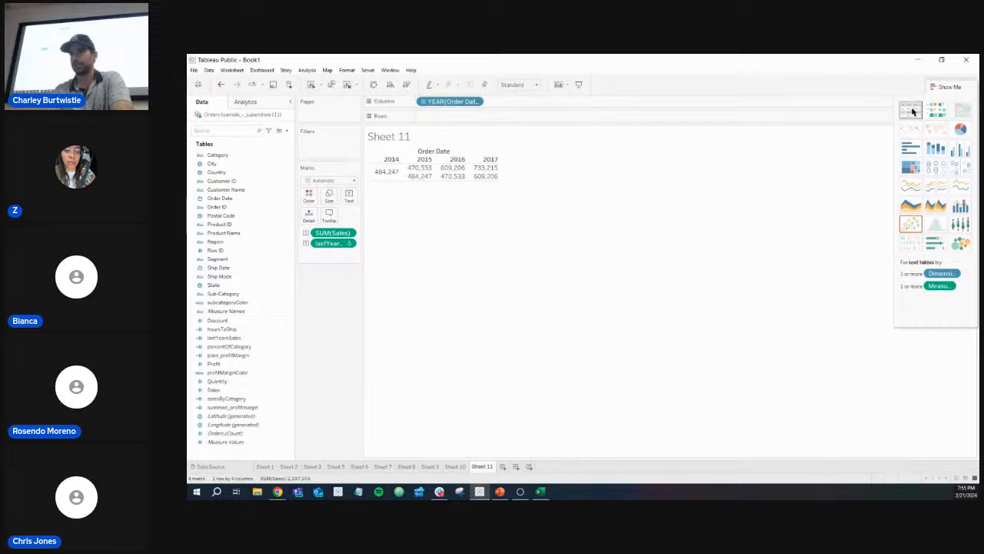
pyautogui.click(911, 110)
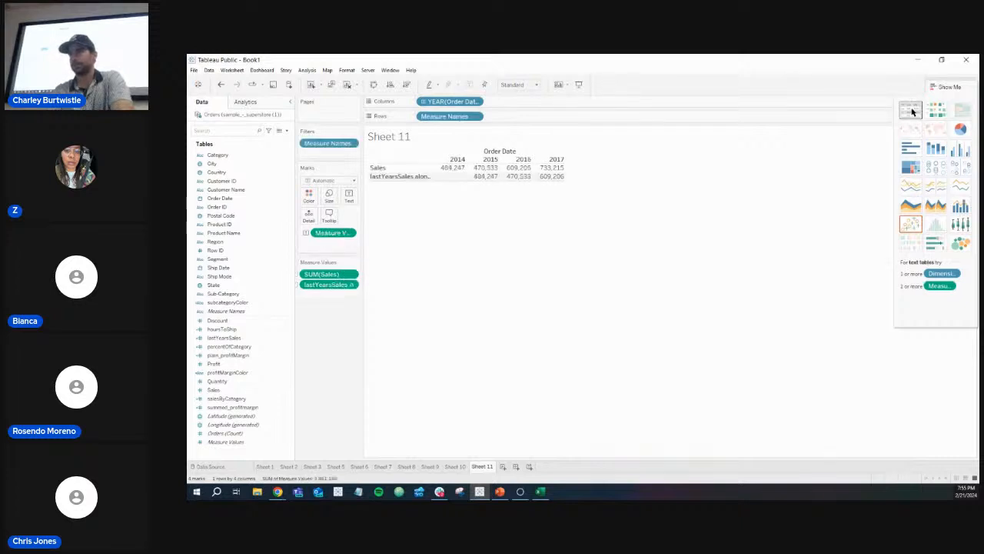
pyautogui.click(949, 88)
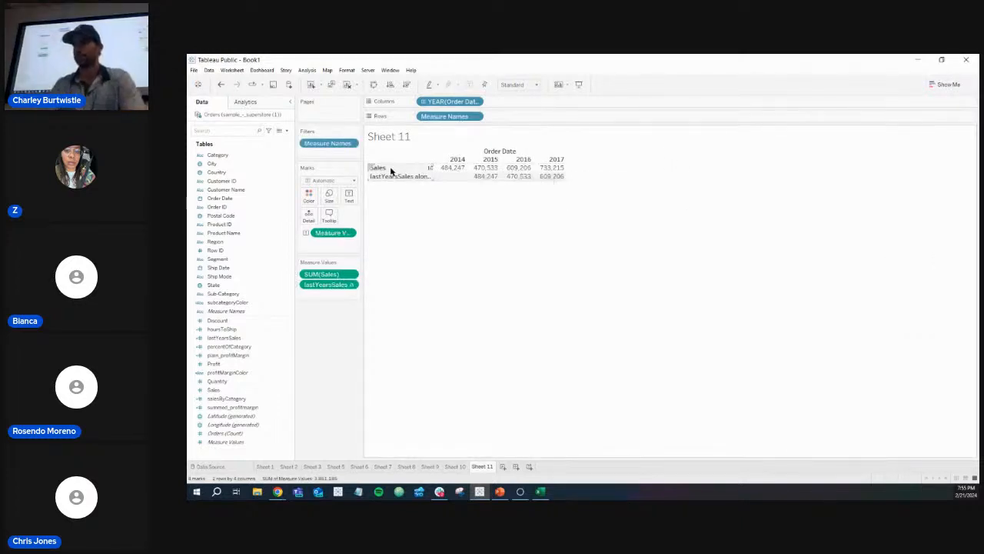
pyautogui.moveTo(486, 171)
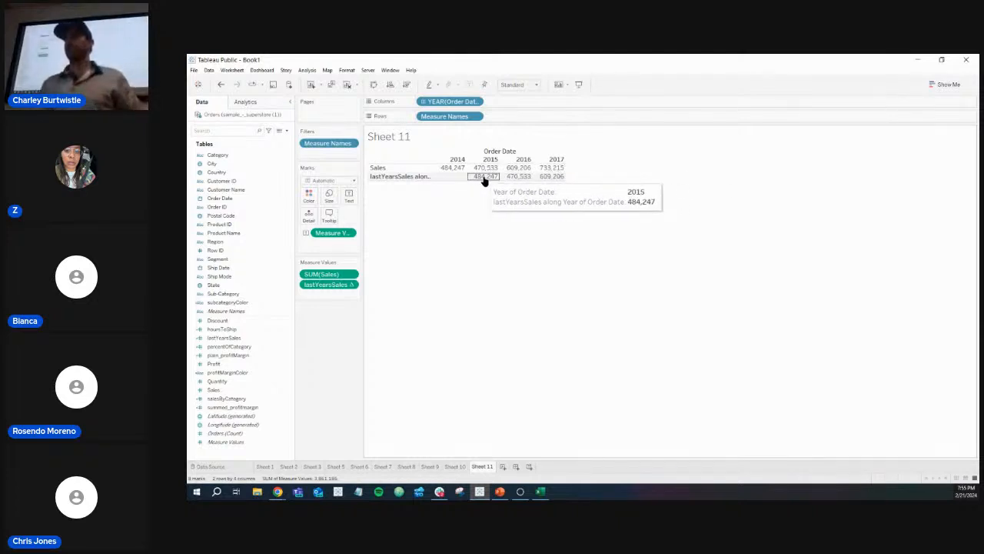
pyautogui.moveTo(439, 173)
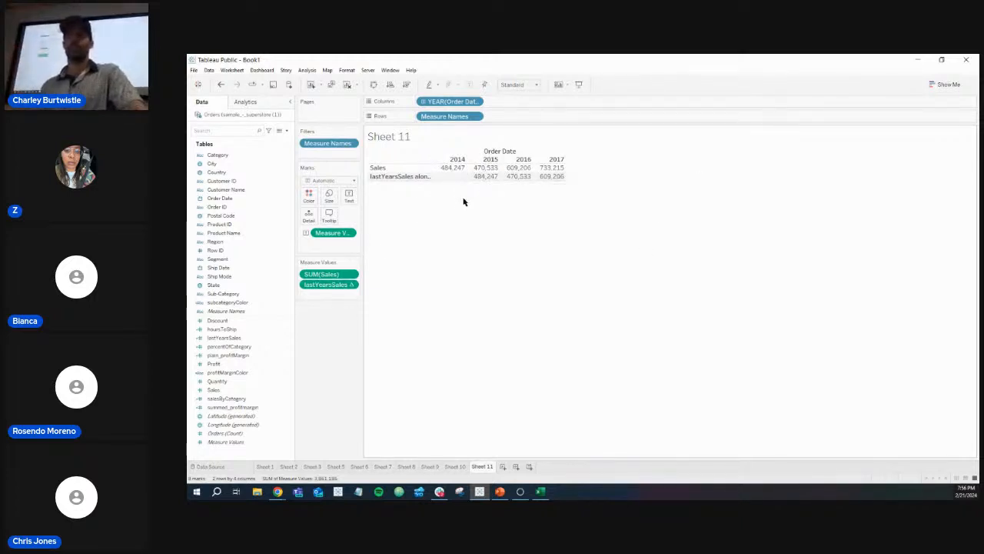
pyautogui.click(288, 132)
pyautogui.click(259, 137)
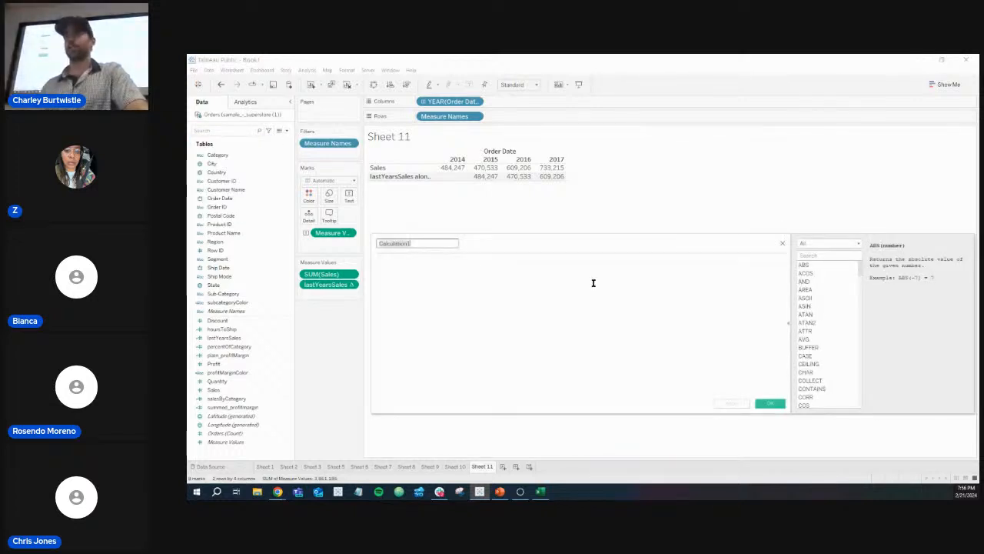
pyautogui.write('ssalOver')
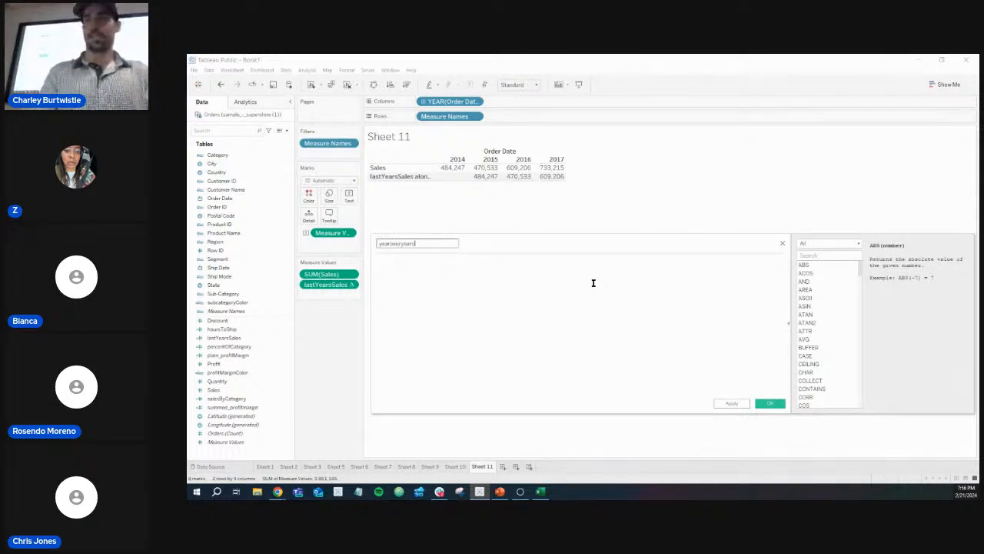
pyautogui.click(555, 278)
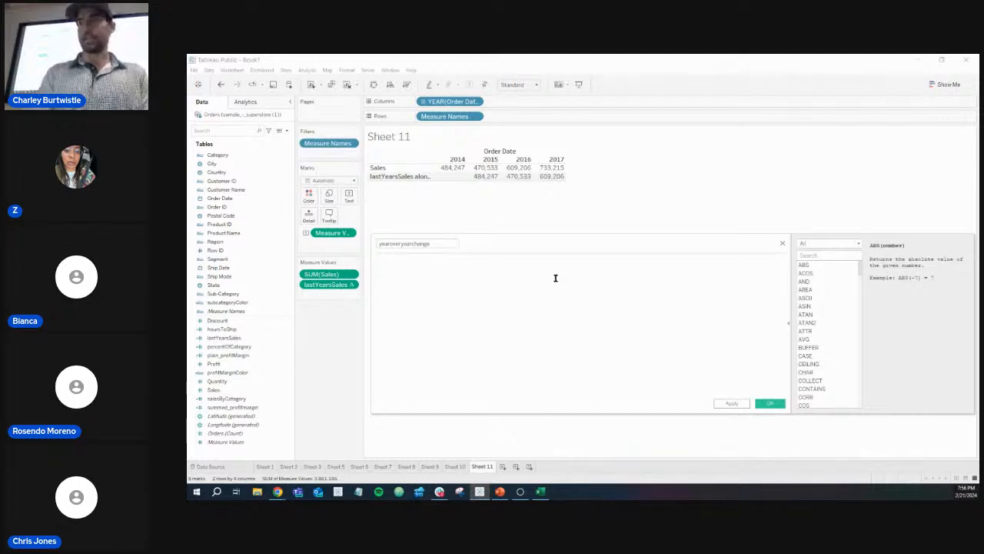
pyautogui.write('[Sales]')
pyautogui.press('Return')
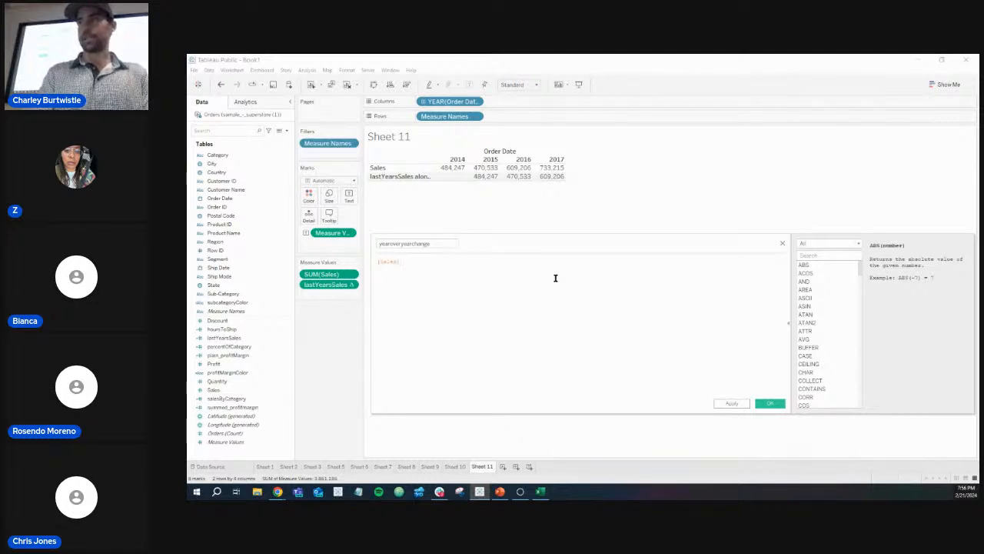
pyautogui.write('- last')
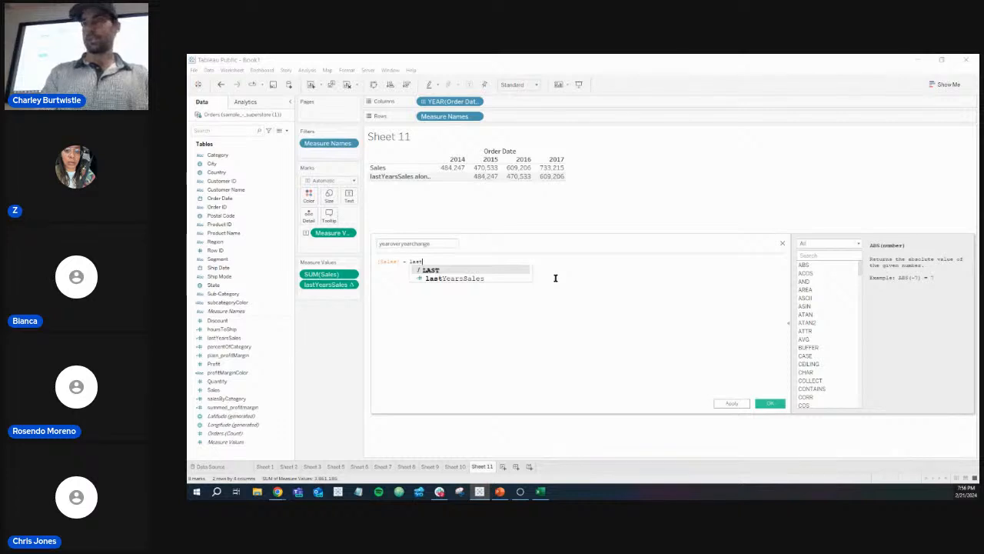
pyautogui.press('Down')
pyautogui.press('Return')
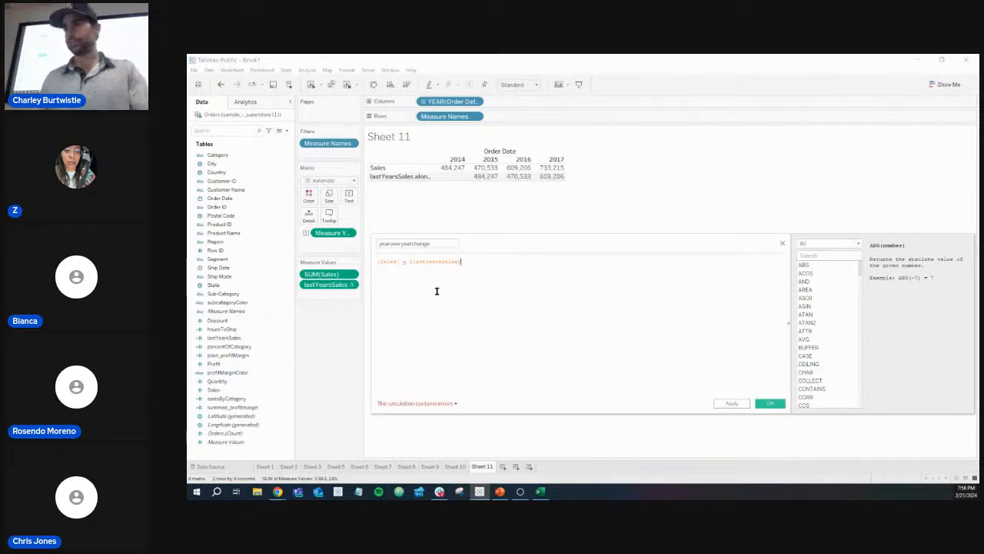
pyautogui.moveTo(403, 263)
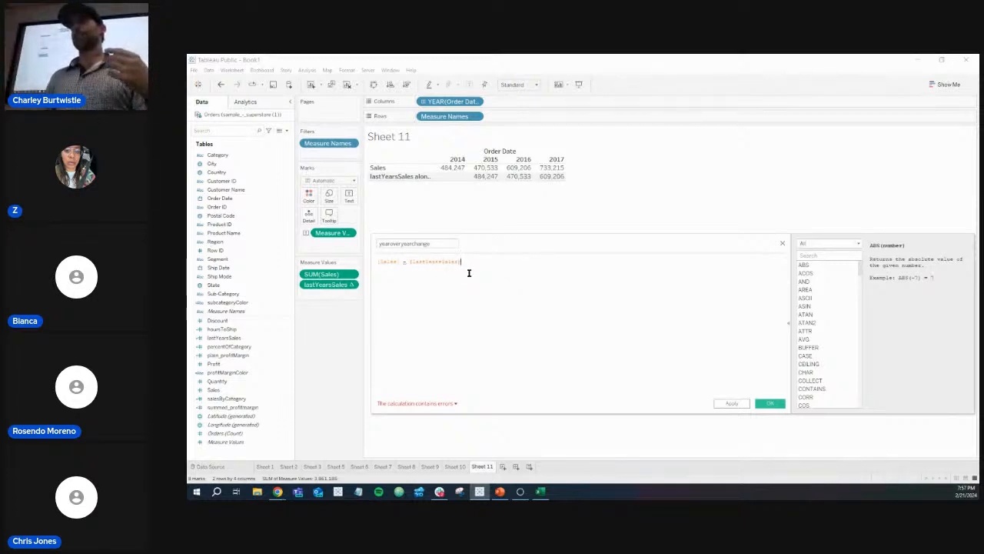
pyautogui.click(783, 243)
# - Inspect the SUM([Sales]) expression inside the lastYearsSales formula and close the calculation without editing it
pyautogui.click(248, 340)
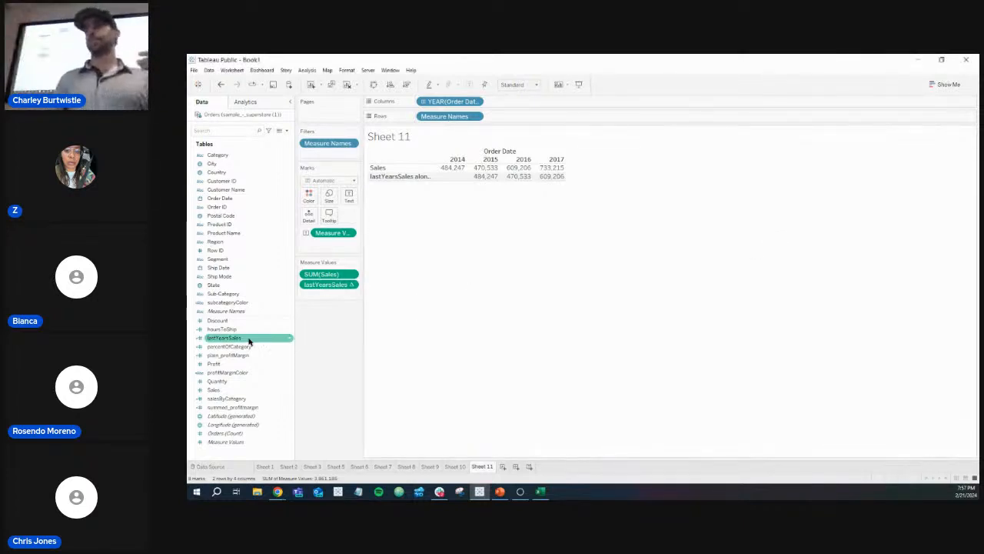
pyautogui.rightClick(299, 345)
pyautogui.click(317, 177)
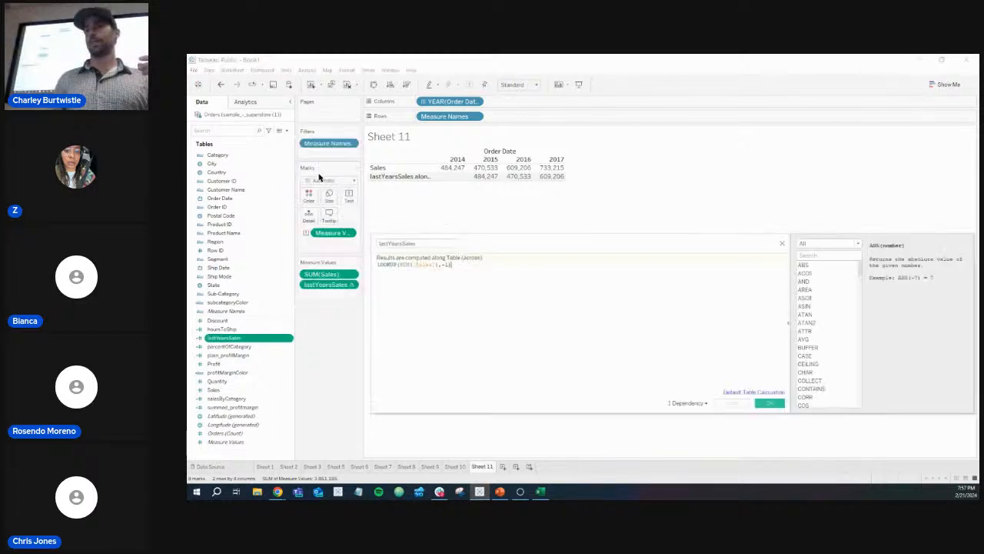
pyautogui.doubleClick(403, 265)
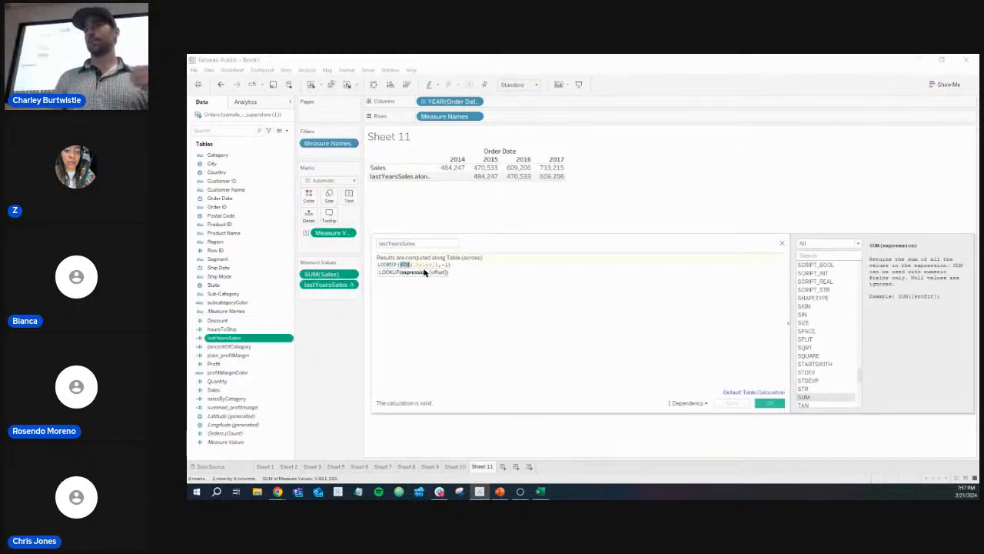
pyautogui.moveTo(439, 266); pyautogui.dragTo(402, 266)
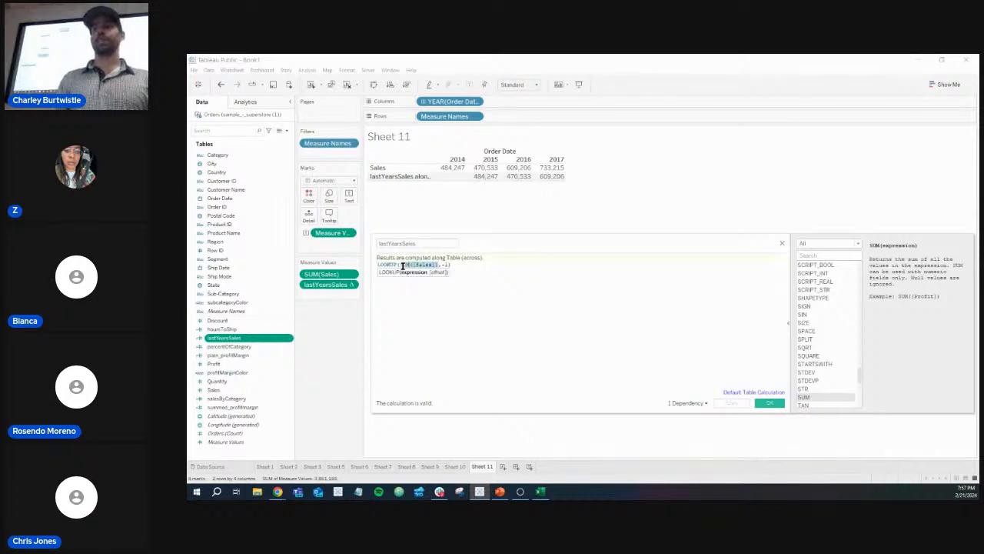
pyautogui.click(783, 245)
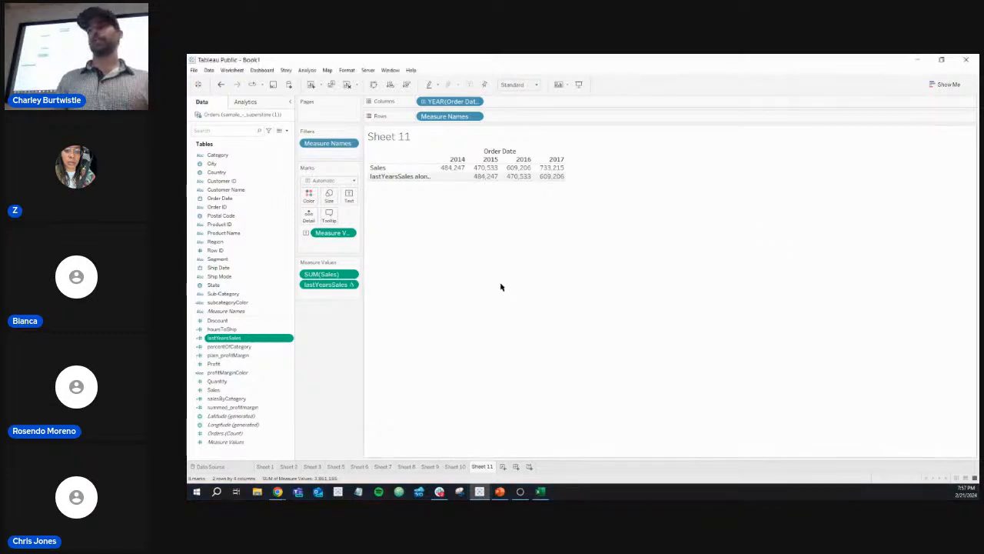
# - Create a new calculated field and name it YoY_sales
pyautogui.click(218, 390)
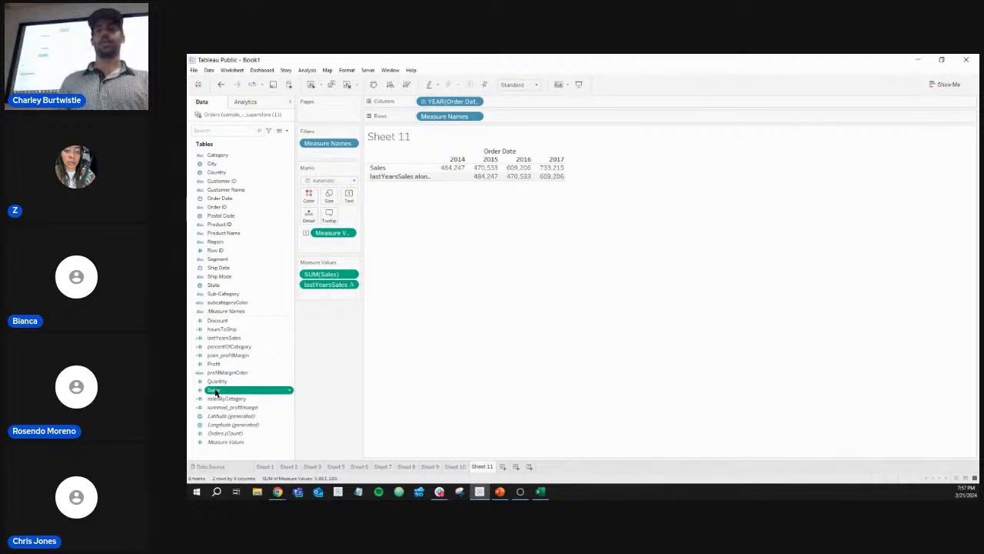
pyautogui.click(287, 130)
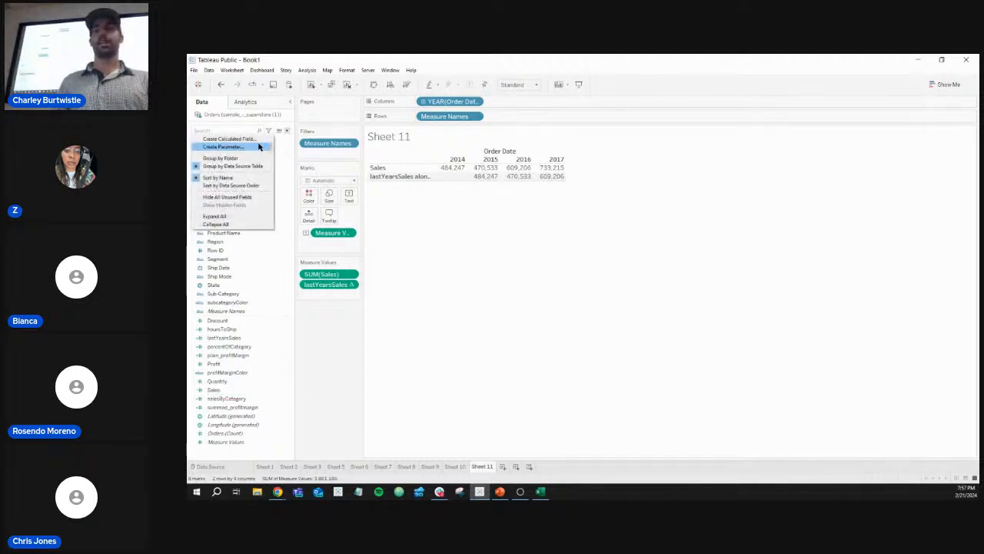
pyautogui.click(257, 139)
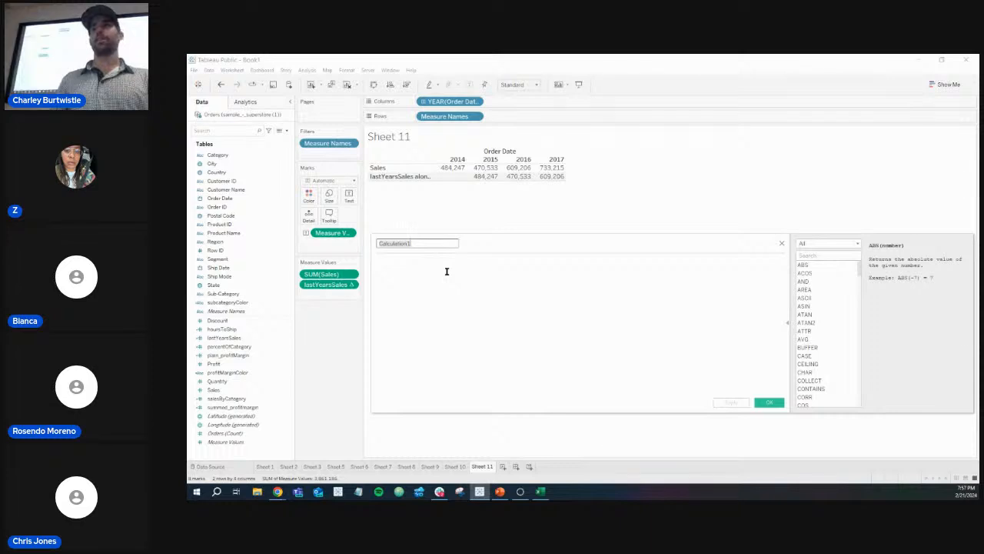
pyautogui.write('YoY_sales')
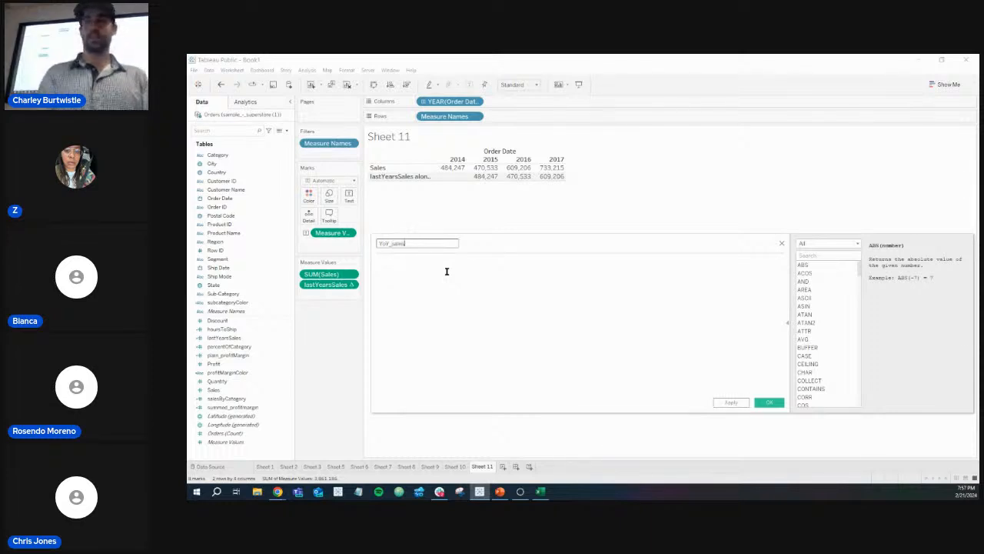
# - Enter the YoY_sales formula as SUM([Sales]) - [lastYearsSales] and save the calculated field
pyautogui.click(446, 271)
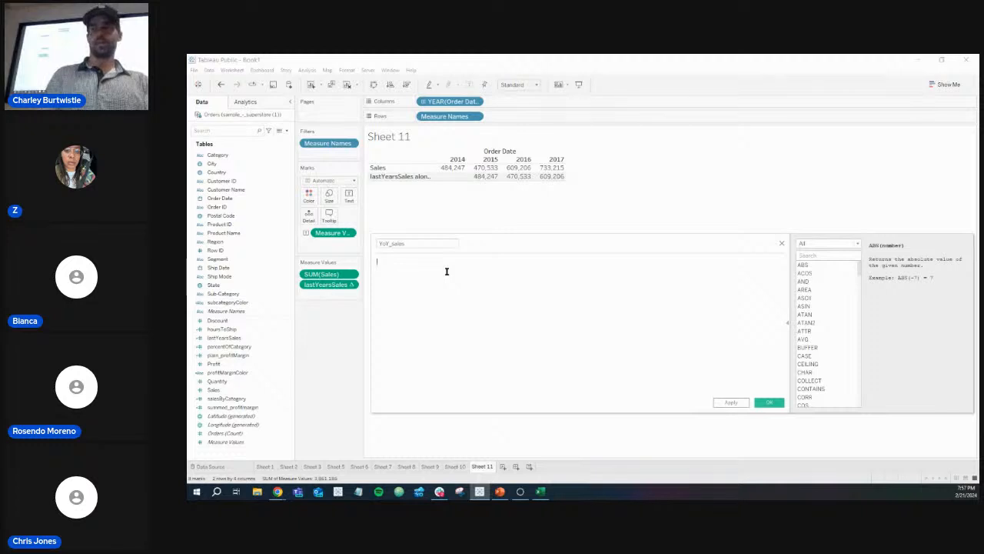
pyautogui.write('sum([Sales]')
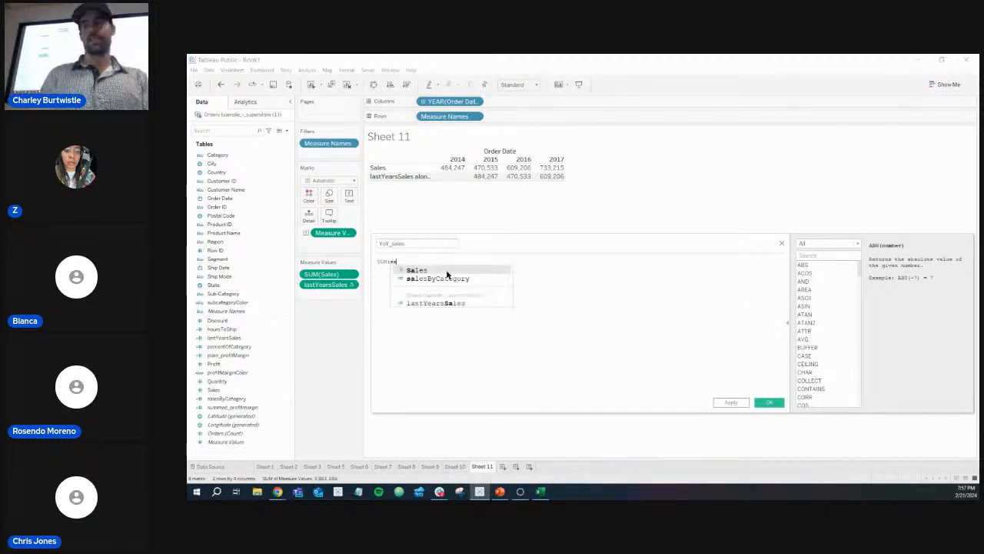
pyautogui.write(')')
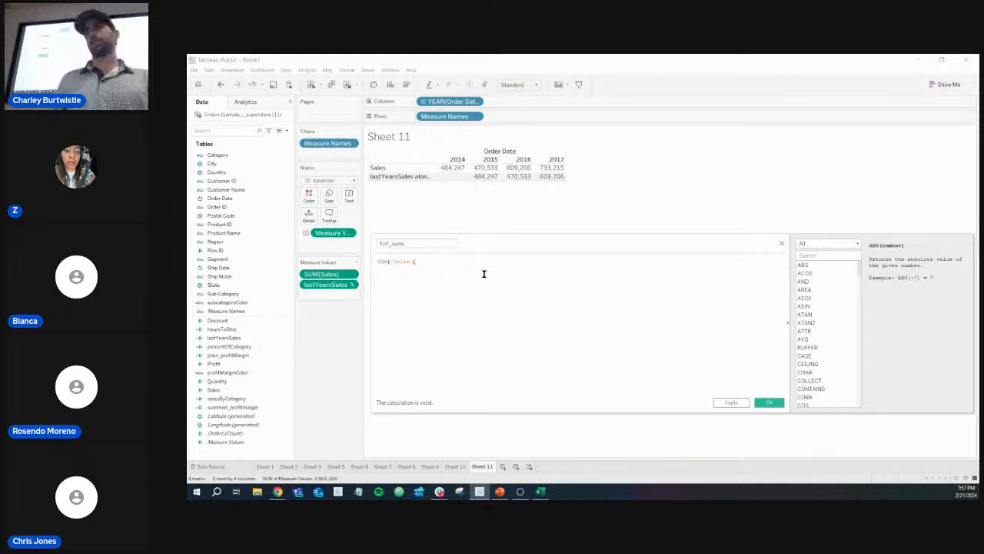
pyautogui.write(' - las')
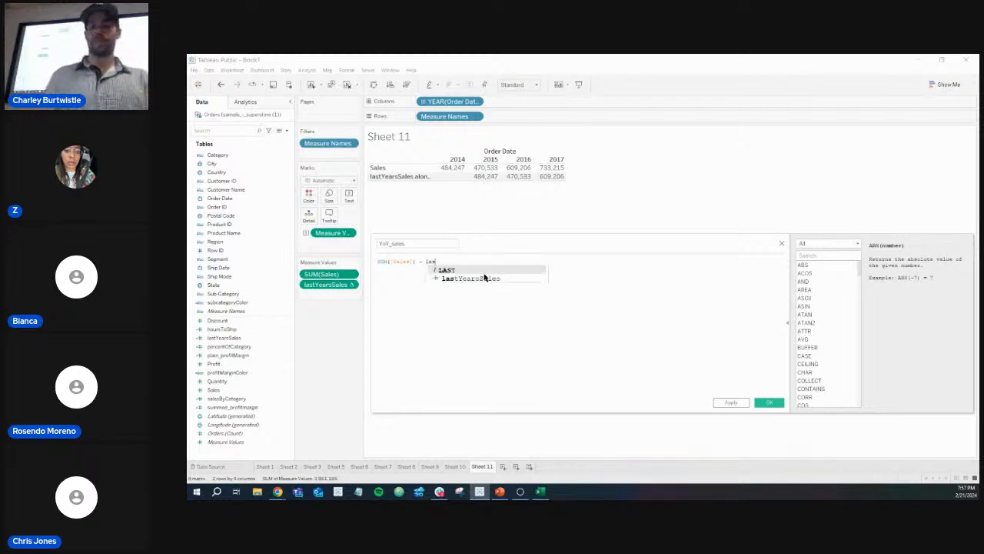
pyautogui.click(489, 280)
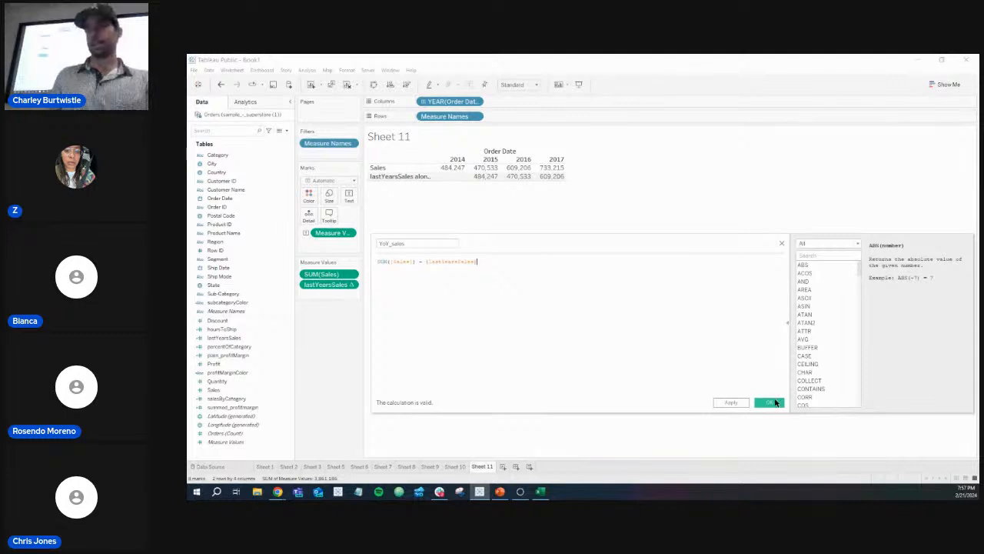
pyautogui.click(768, 402)
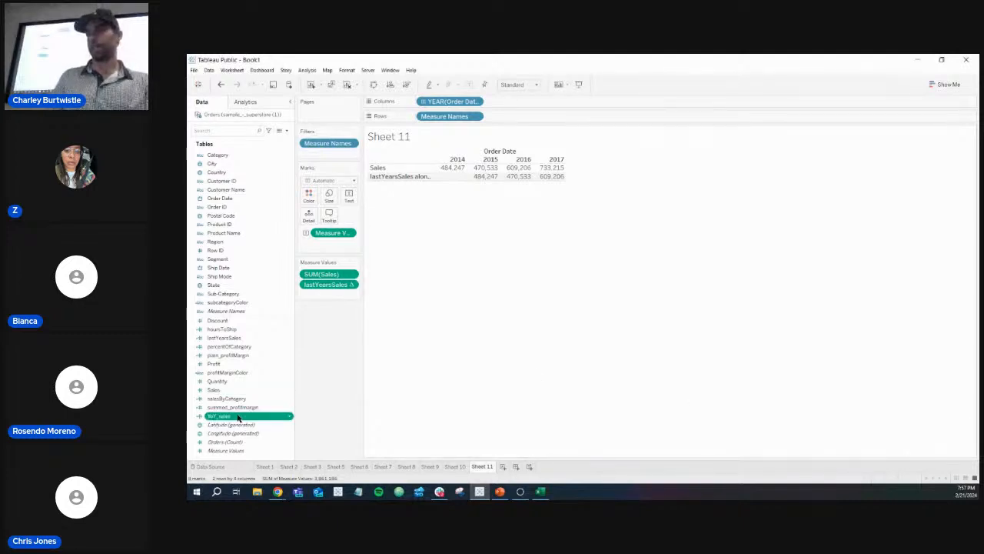
# - Add YoY_sales to the table's measure values and remove lastYearsSales from them
pyautogui.moveTo(237, 415); pyautogui.dragTo(320, 300)
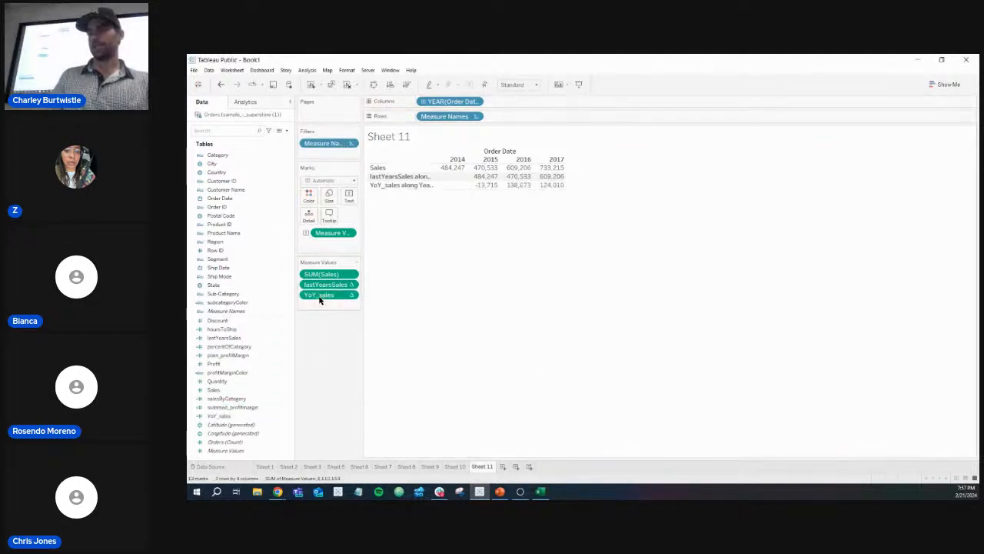
pyautogui.moveTo(492, 189)
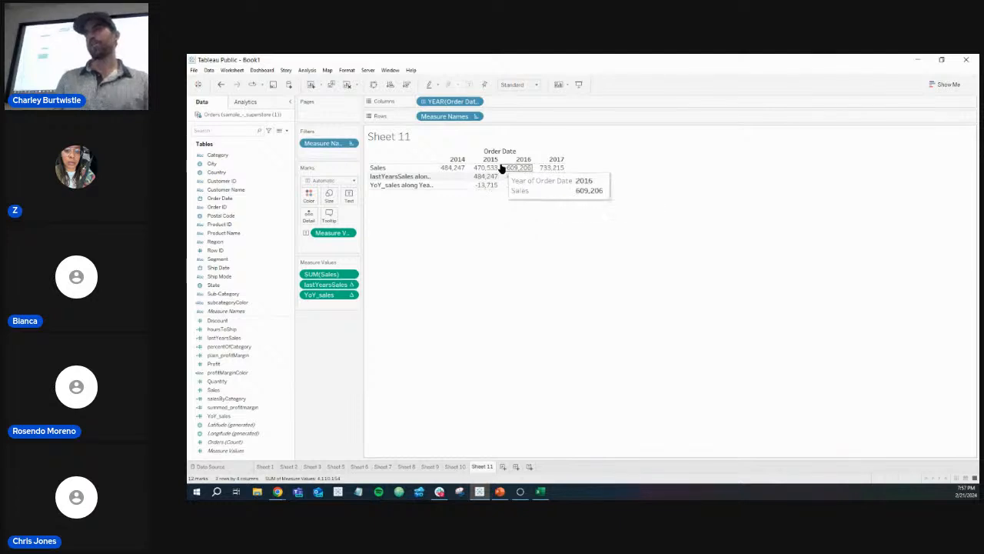
pyautogui.moveTo(446, 171)
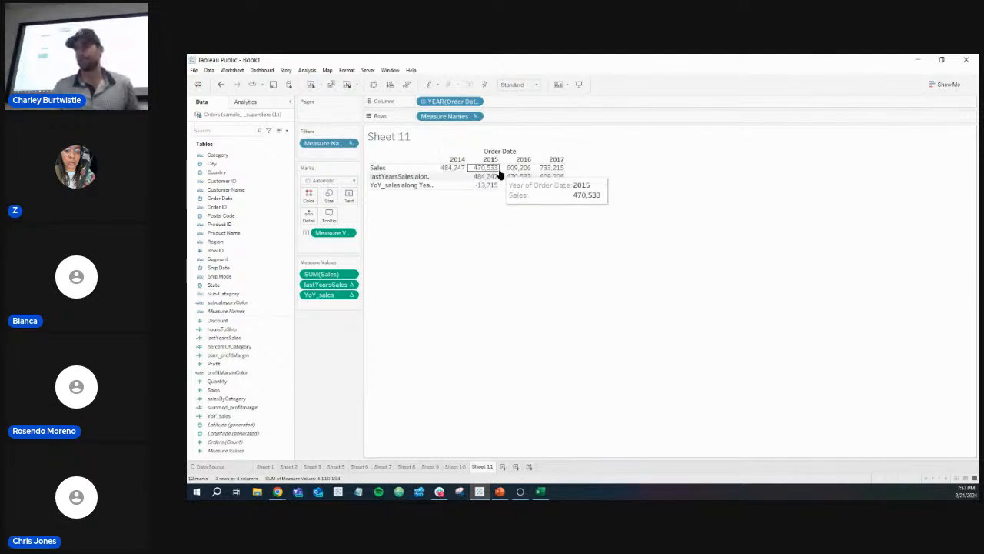
pyautogui.moveTo(490, 171)
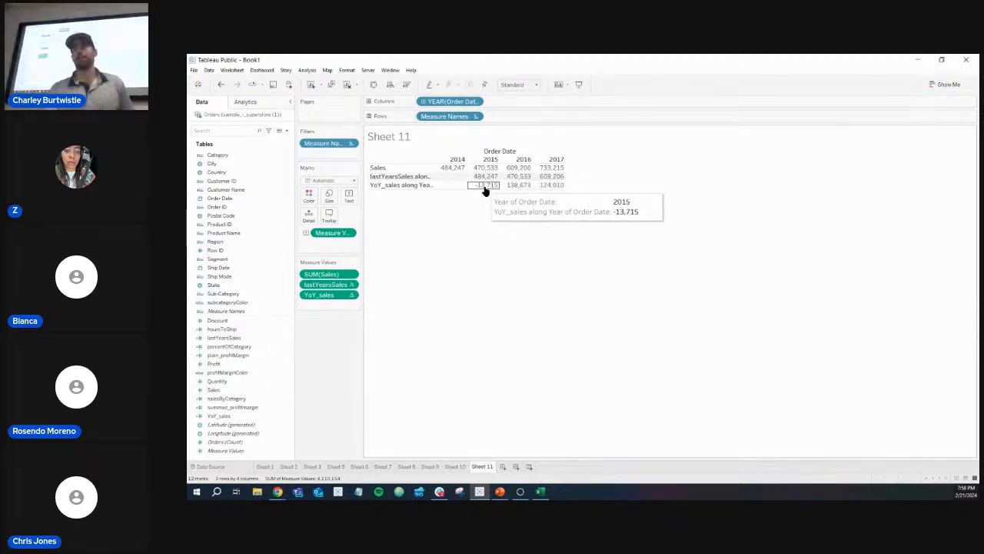
pyautogui.moveTo(543, 192)
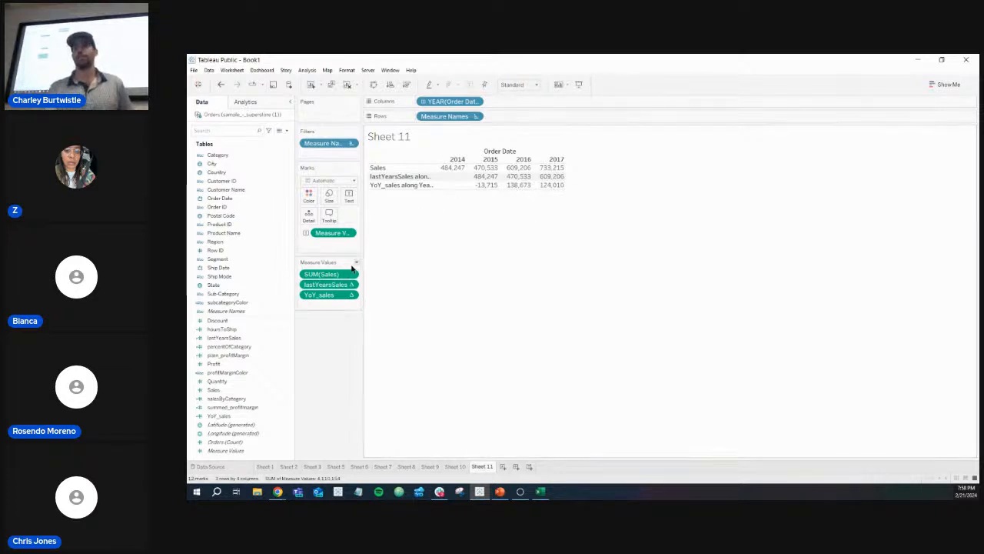
pyautogui.moveTo(344, 288); pyautogui.dragTo(341, 353)
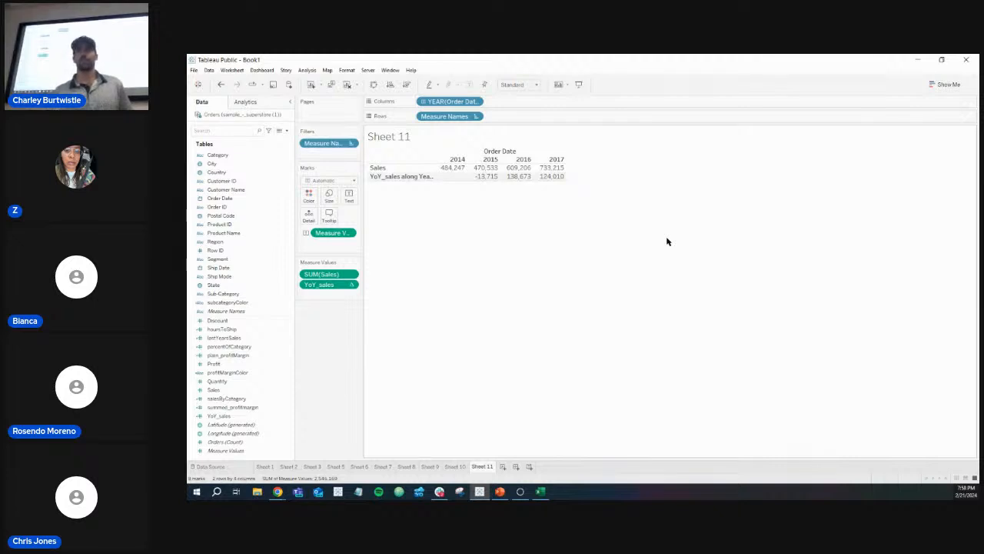
# - Review the YoY_sales formula in the calculation editor and close it without editing
pyautogui.rightClick(281, 415)
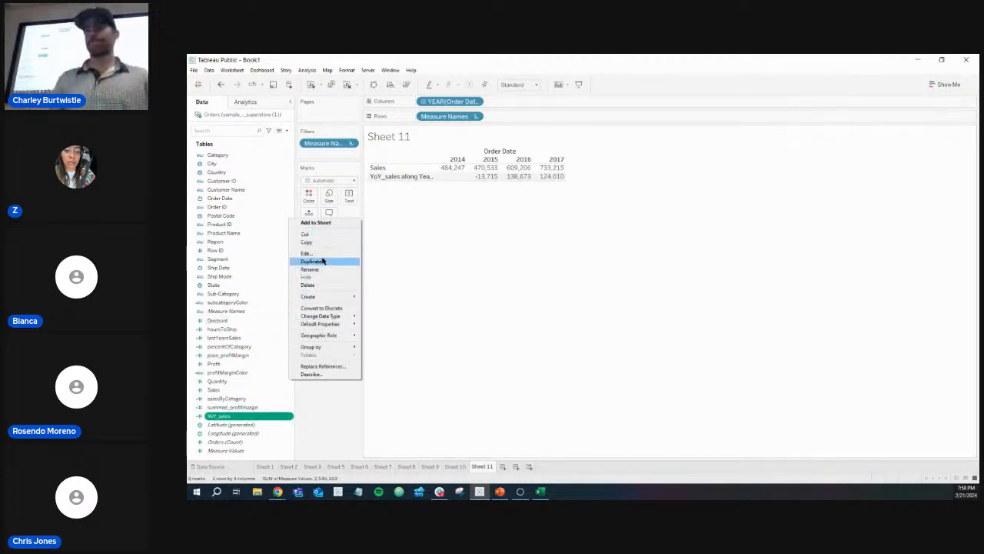
pyautogui.click(319, 253)
pyautogui.scroll(5, 522, 279)
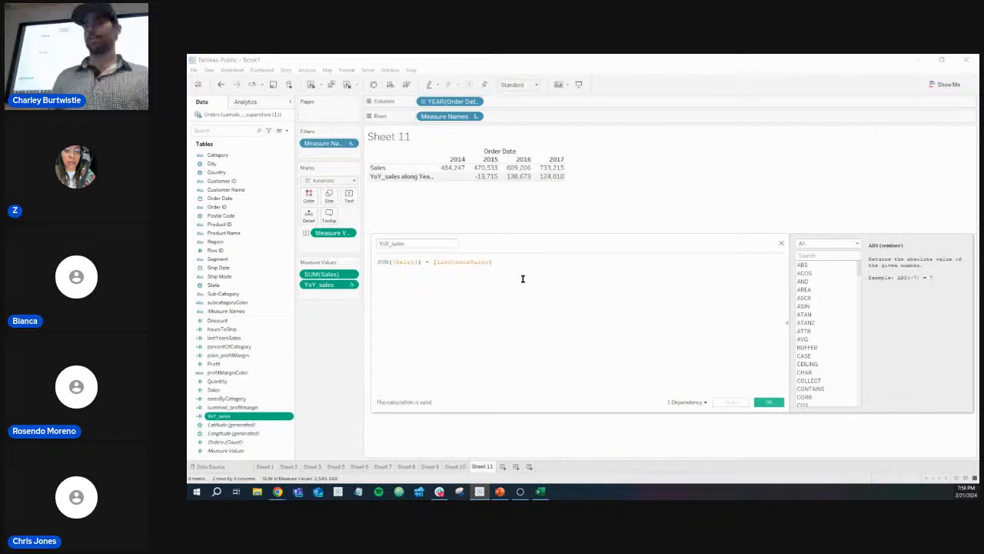
pyautogui.scroll(4, 522, 278)
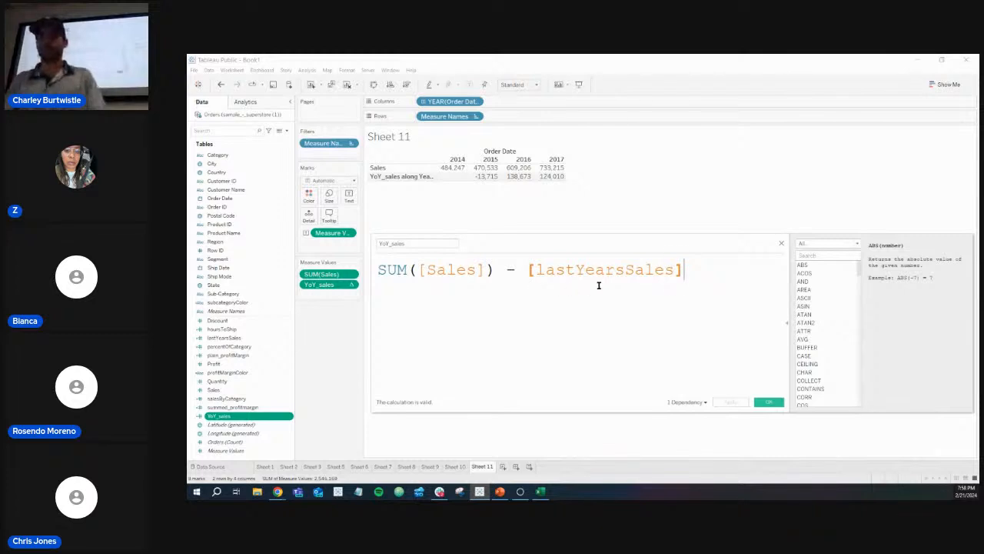
pyautogui.click(781, 243)
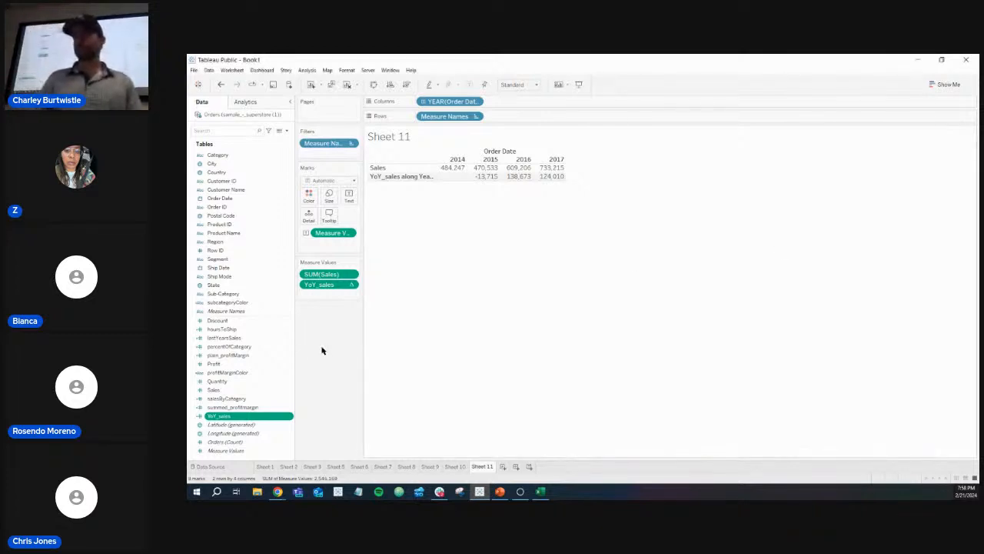
# - Reopen the YoY_sales calculation and remove the SUM aggregation around [Sales] in its formula
pyautogui.rightClick(290, 416)
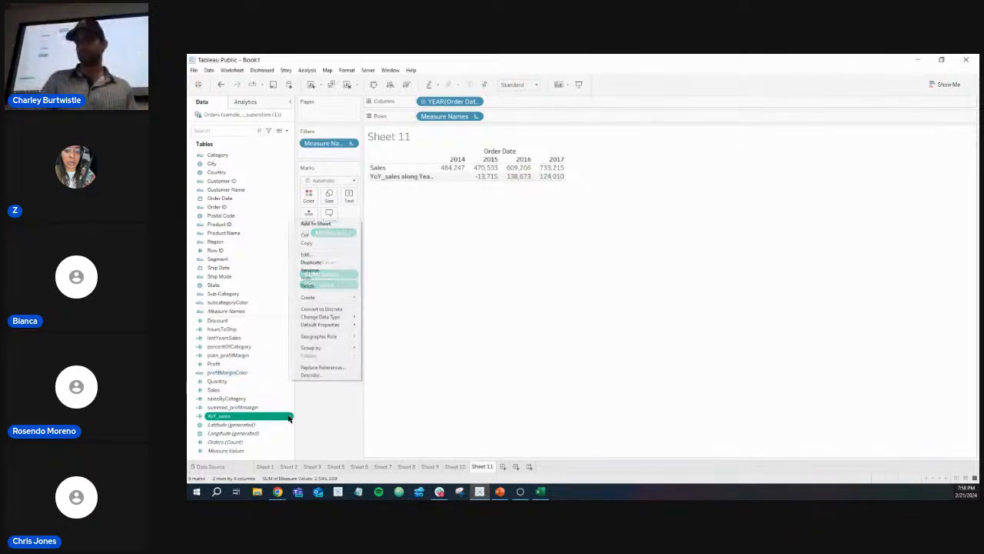
pyautogui.click(314, 259)
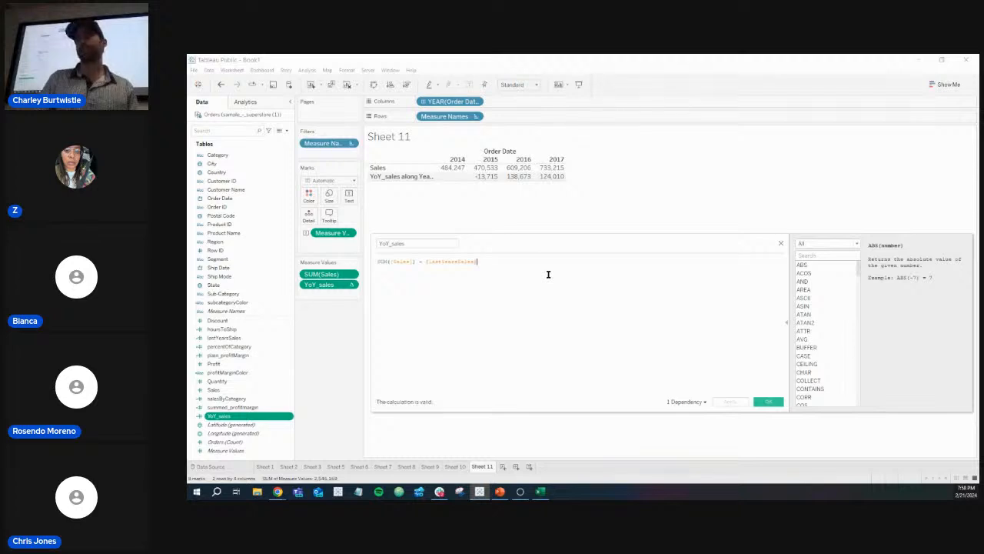
pyautogui.scroll(5, 548, 274)
pyautogui.scroll(2, 549, 274)
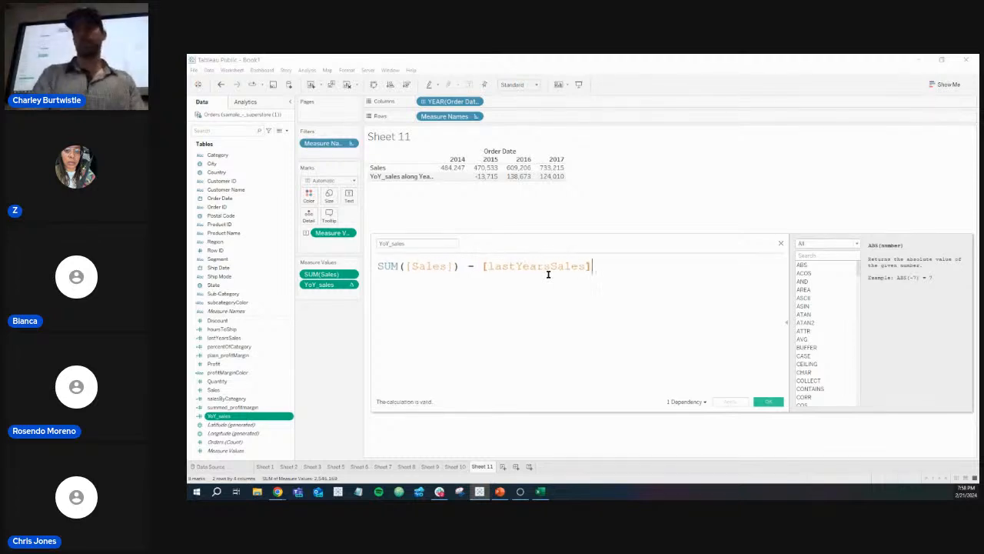
pyautogui.click(461, 267)
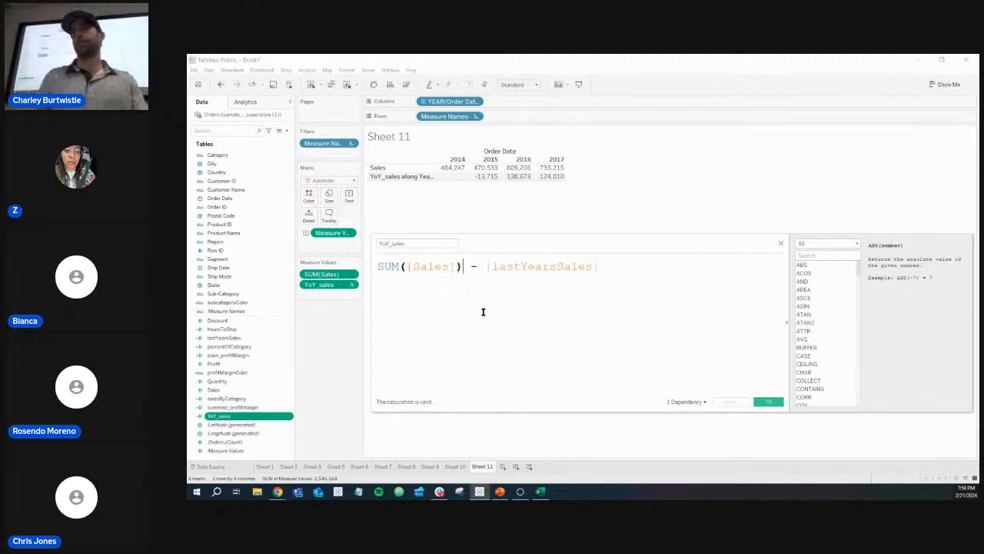
pyautogui.press('BackSpace')
pyautogui.press('BackSpace')
pyautogui.press('BackSpace')
pyautogui.press('BackSpace')
pyautogui.press('BackSpace')
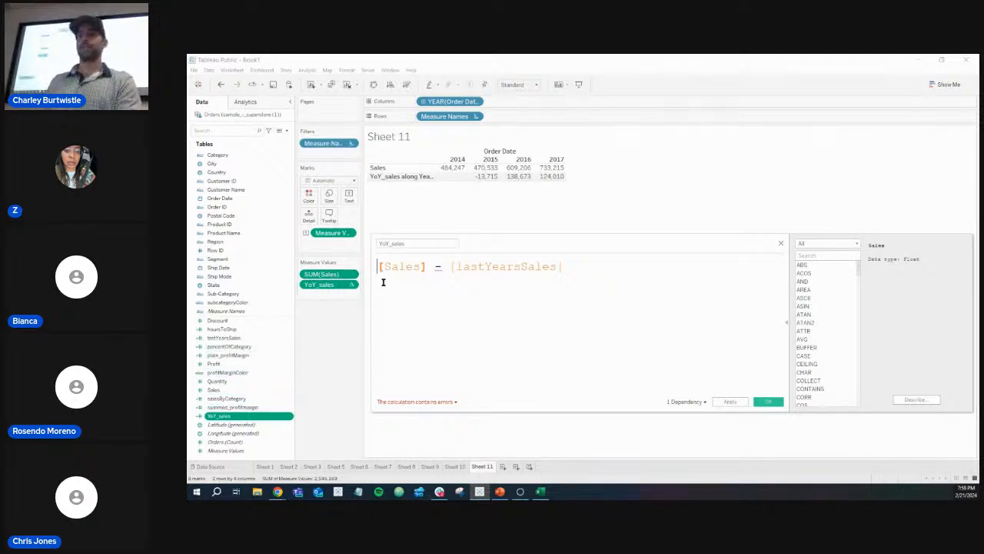
# - Restore the YoY_sales formula to SUM([Sales]) - [lastYearsSales] and save the calculation
pyautogui.write('SUM(')
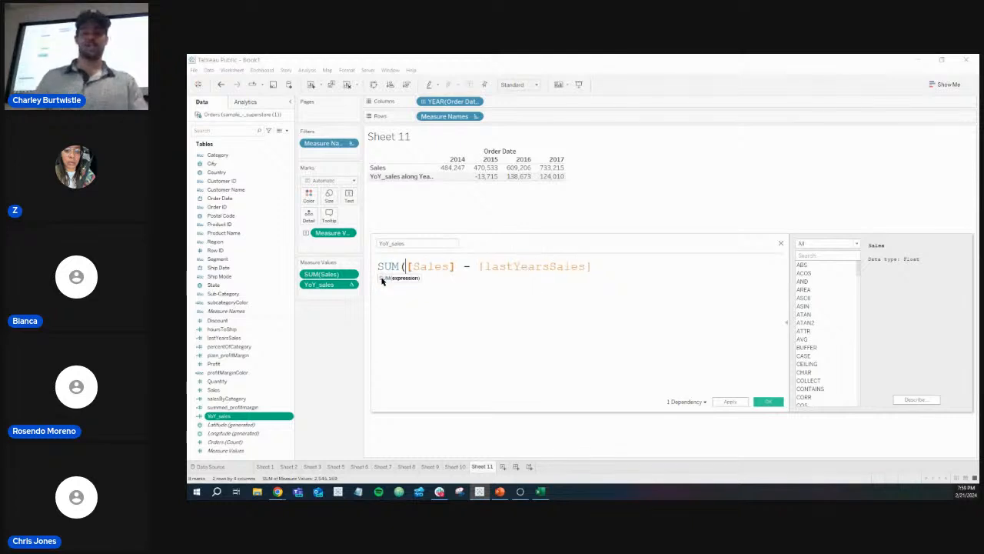
pyautogui.click(451, 267)
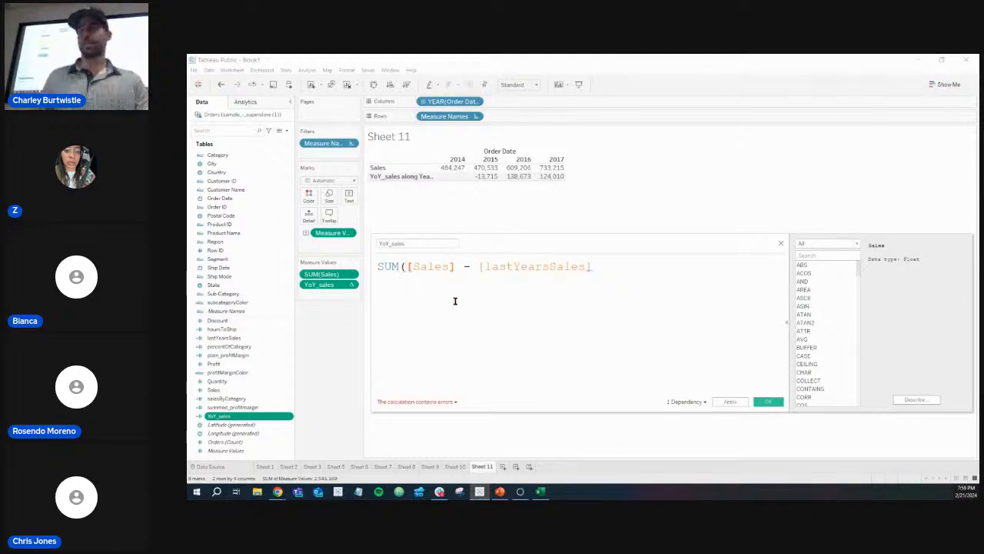
pyautogui.write(')')
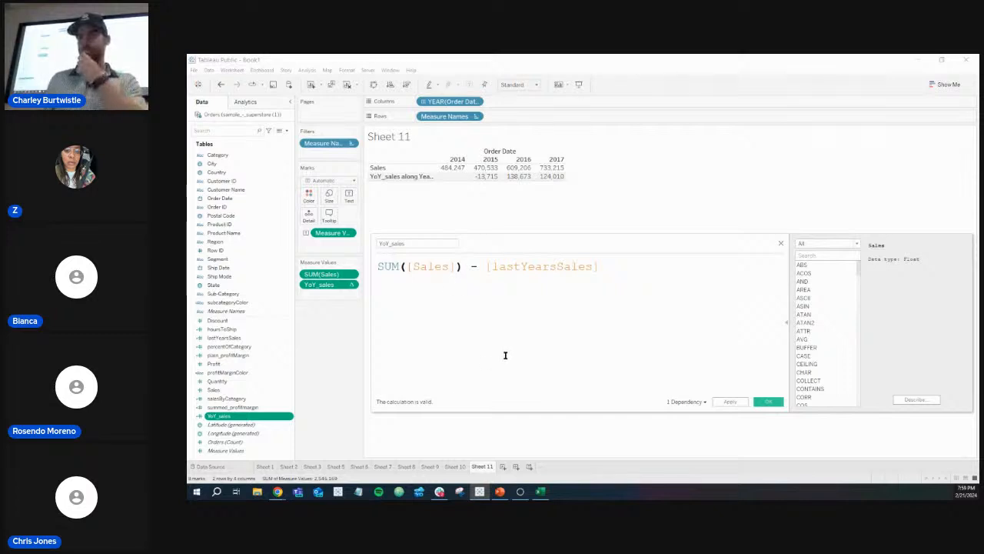
pyautogui.click(767, 401)
# - Add lastYearsSales to the measure values between SUM(Sales) and YoY_sales, and review its LOOKUP formula without editing it
pyautogui.moveTo(231, 338); pyautogui.dragTo(331, 283)
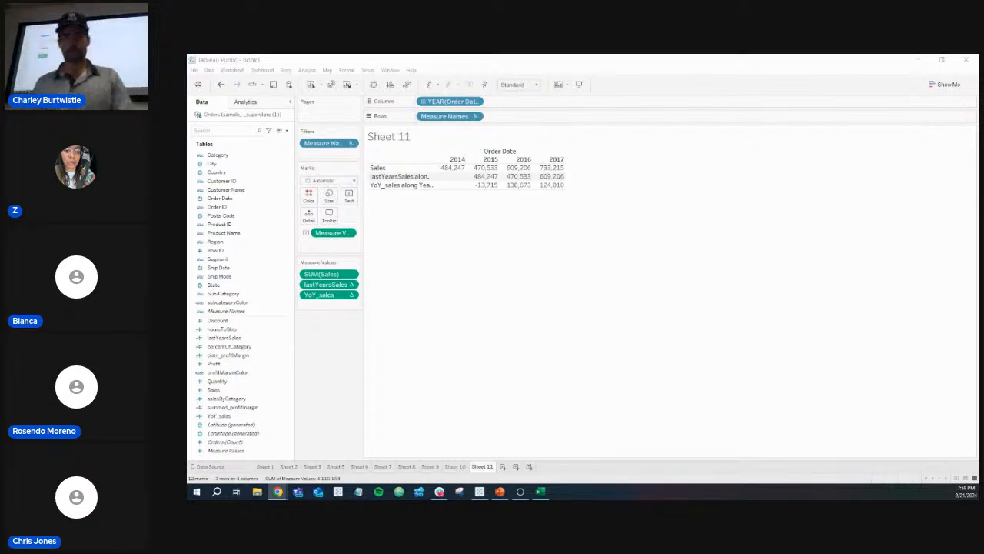
pyautogui.rightClick(287, 339)
pyautogui.click(306, 176)
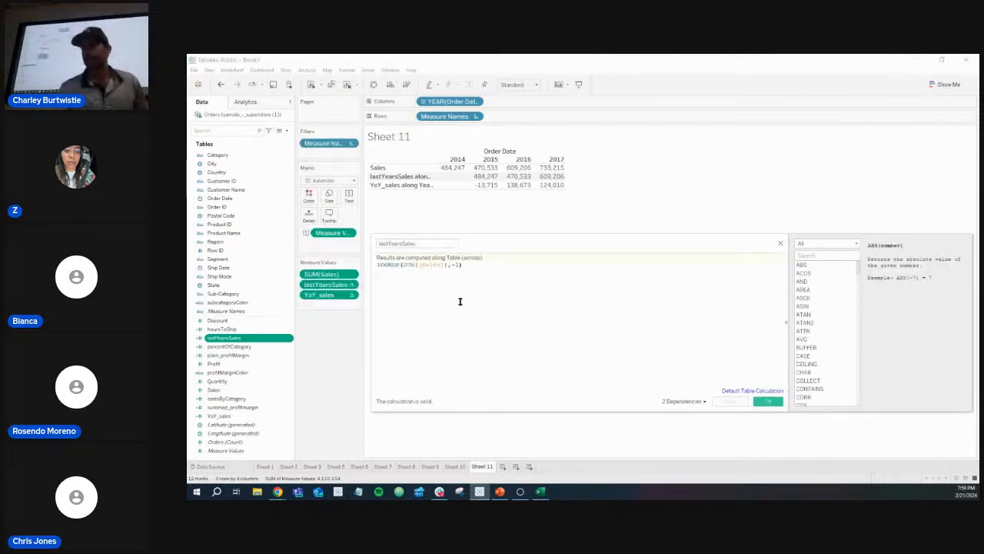
pyautogui.scroll(7, 459, 302)
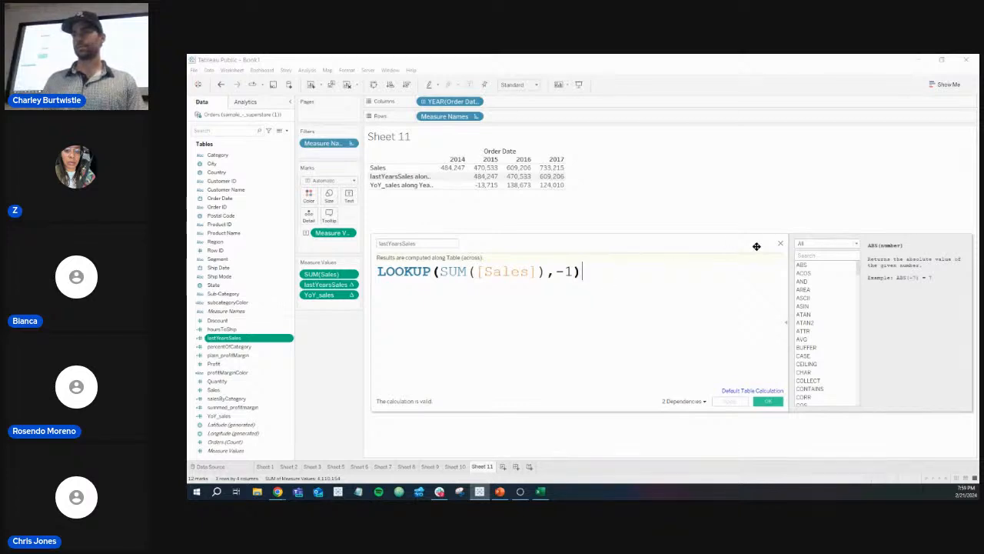
pyautogui.click(780, 243)
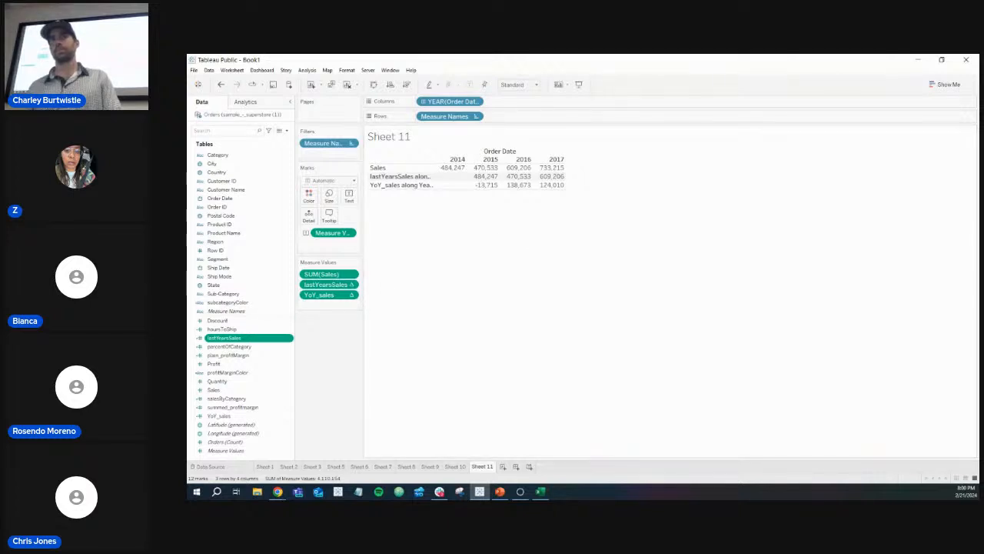
# - Set the LOOKUP offset in the lastYearsSales formula to -2 and save the calculation
pyautogui.hotkey('alt', 'Tab')
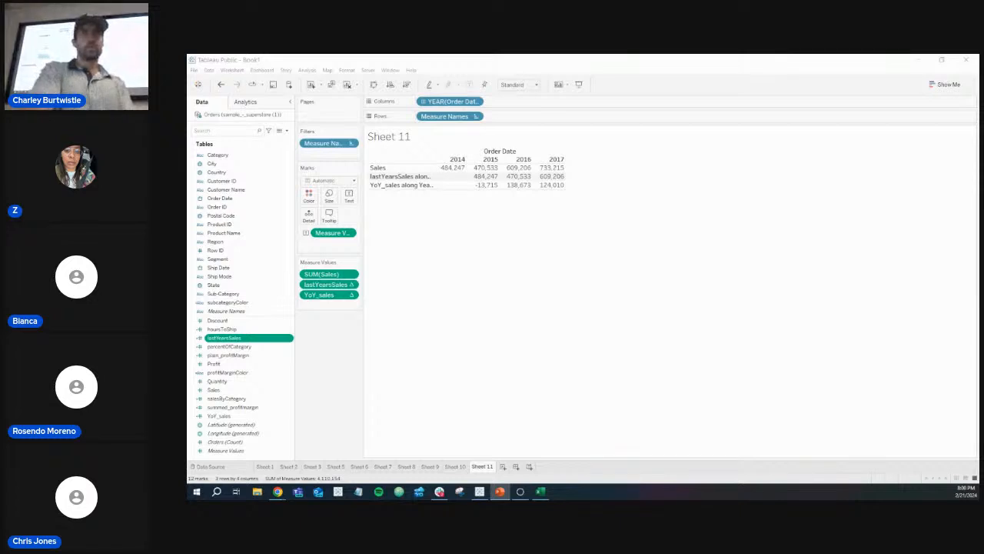
pyautogui.click(290, 339)
pyautogui.click(316, 180)
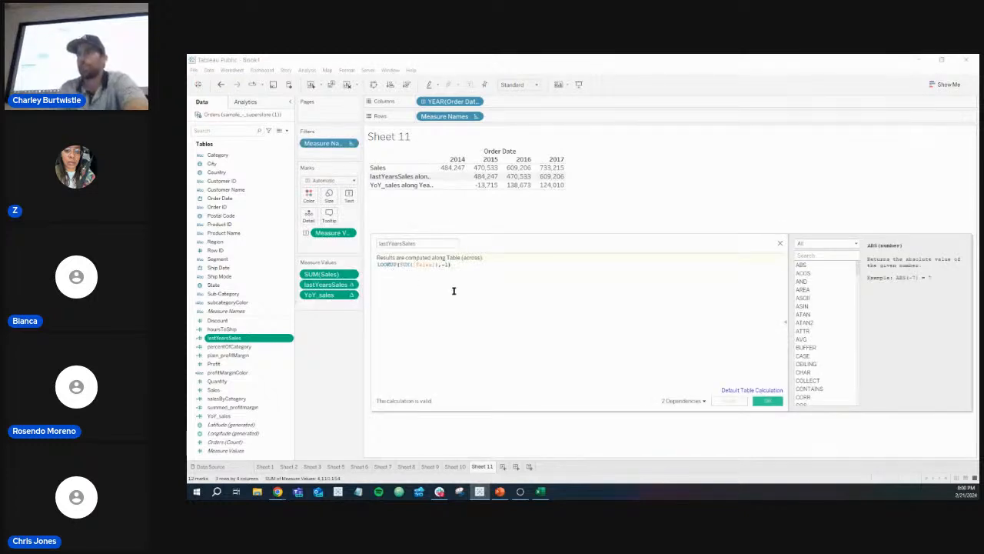
pyautogui.scroll(8, 453, 291)
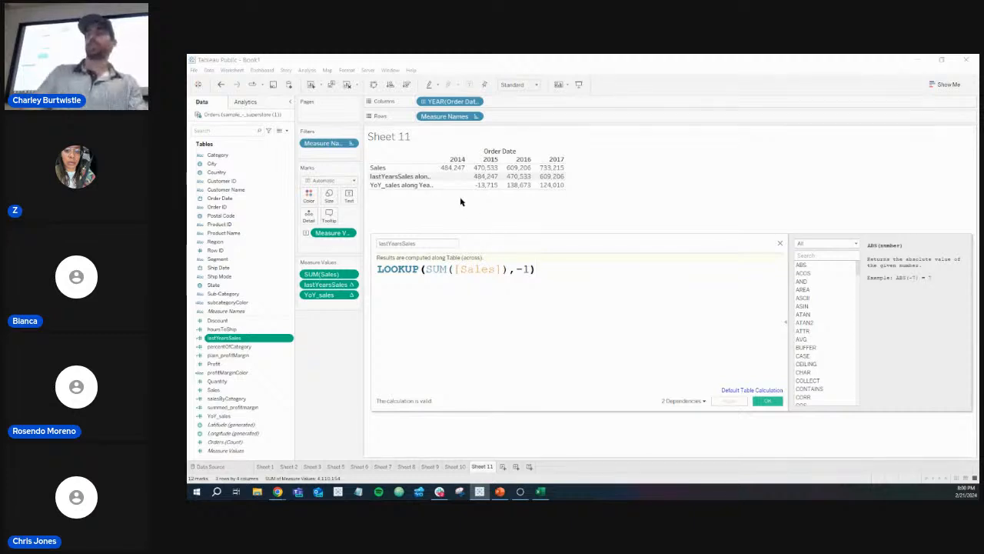
pyautogui.moveTo(456, 171)
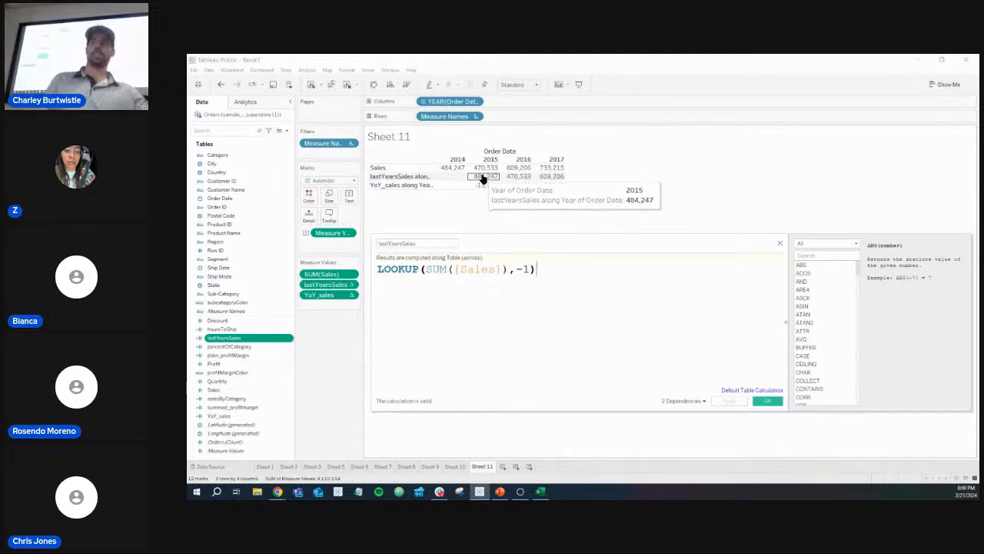
pyautogui.click(528, 269)
pyautogui.press('BackSpace')
pyautogui.write('2')
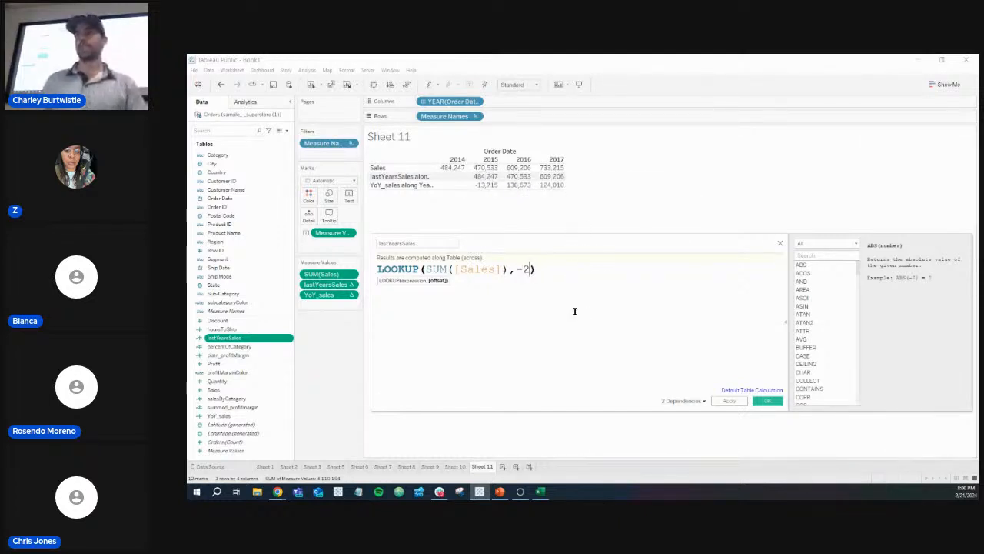
pyautogui.click(769, 401)
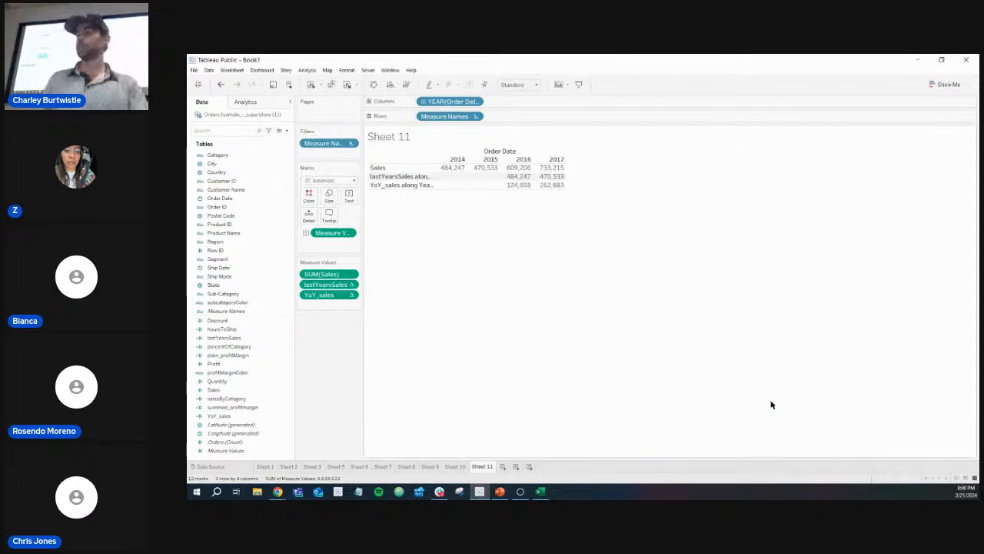
# - Change the LOOKUP offset in the lastYearsSales formula to 1 and save the calculation
pyautogui.moveTo(520, 181)
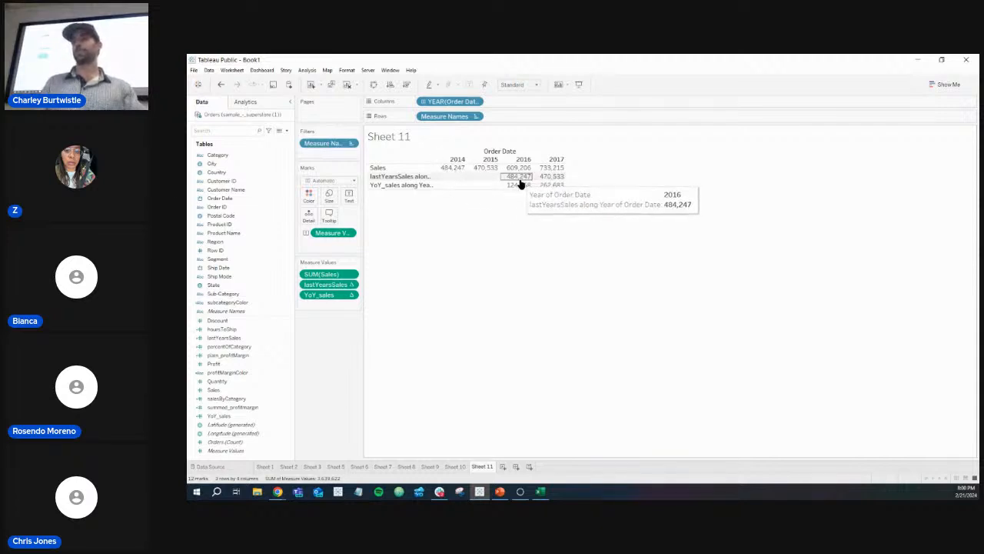
pyautogui.click(290, 338)
pyautogui.click(322, 177)
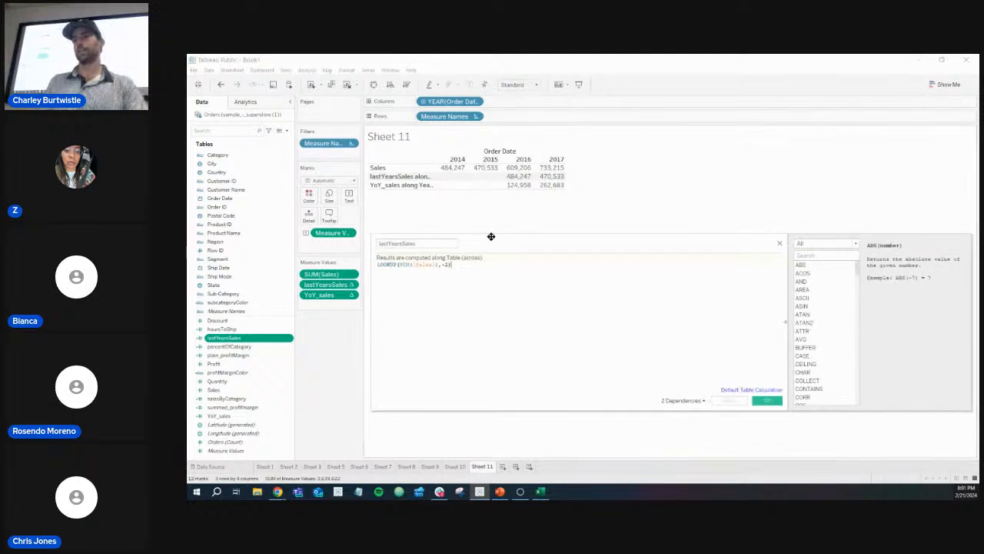
pyautogui.scroll(4, 483, 276)
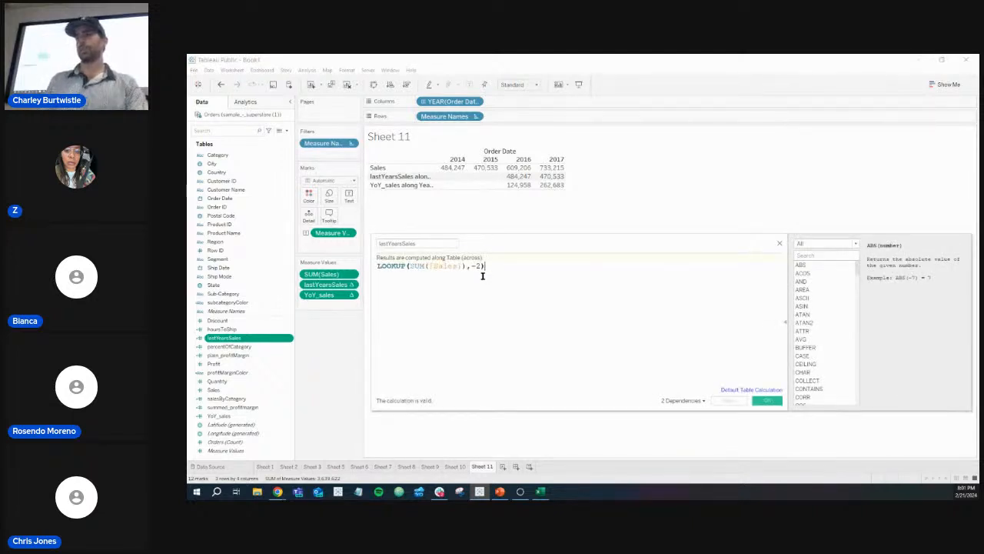
pyautogui.click(482, 276)
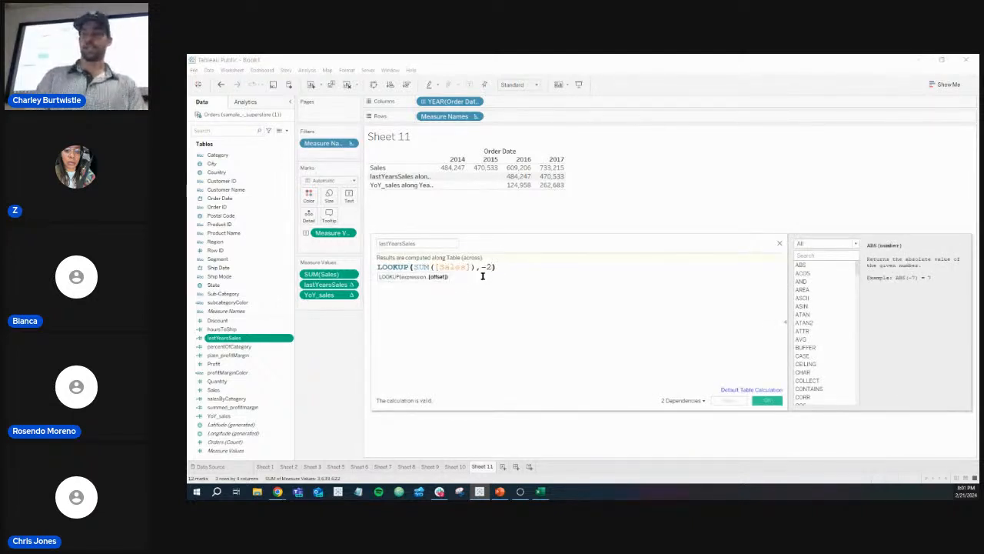
pyautogui.press('BackSpace')
pyautogui.press('Delete')
pyautogui.write('1')
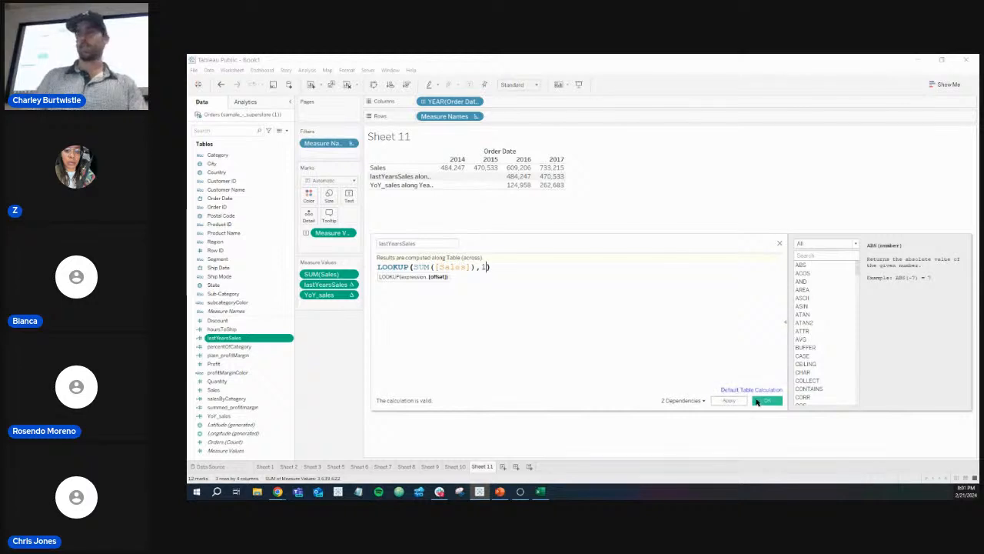
pyautogui.click(757, 401)
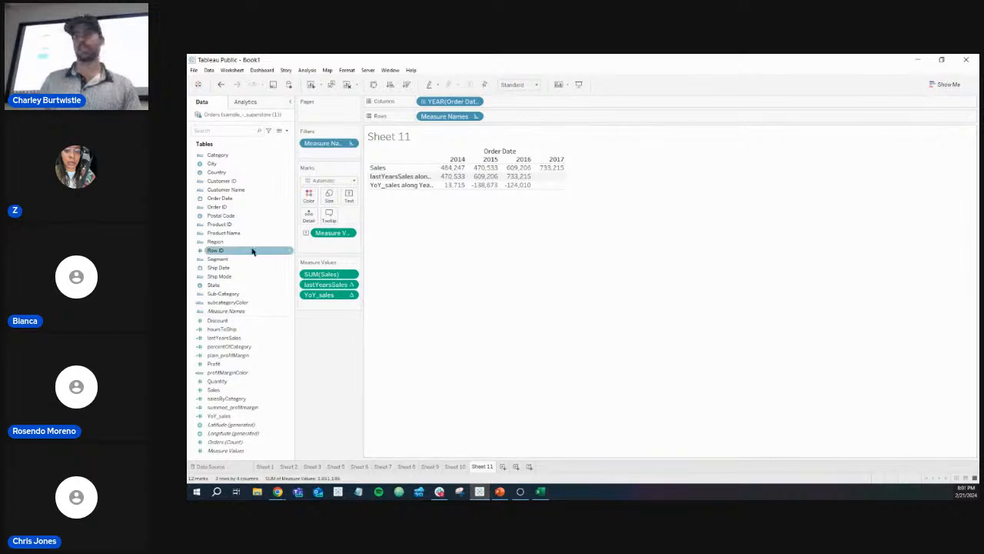
# - Return the LOOKUP offset in the lastYearsSales formula to -1 and save the calculation
pyautogui.rightClick(290, 339)
pyautogui.click(323, 179)
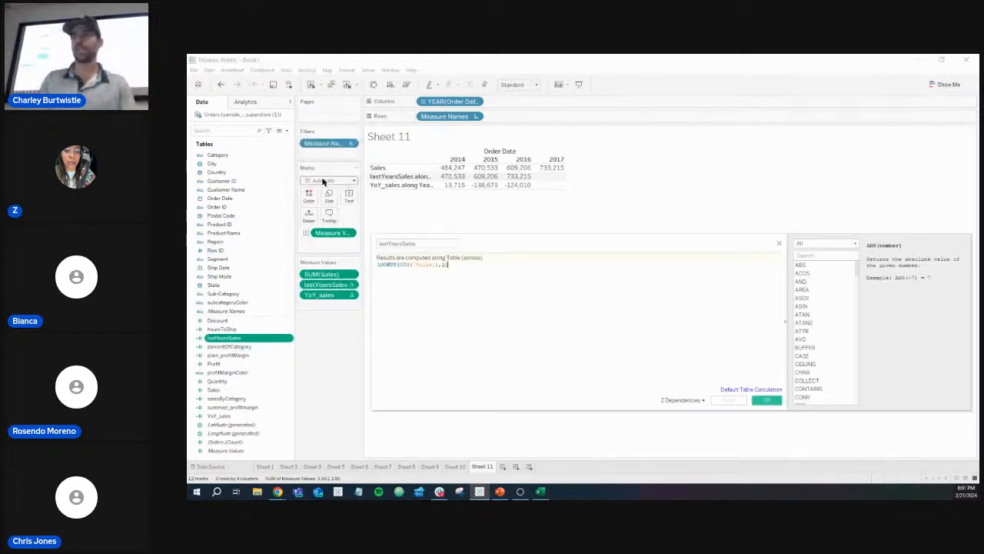
pyautogui.click(446, 264)
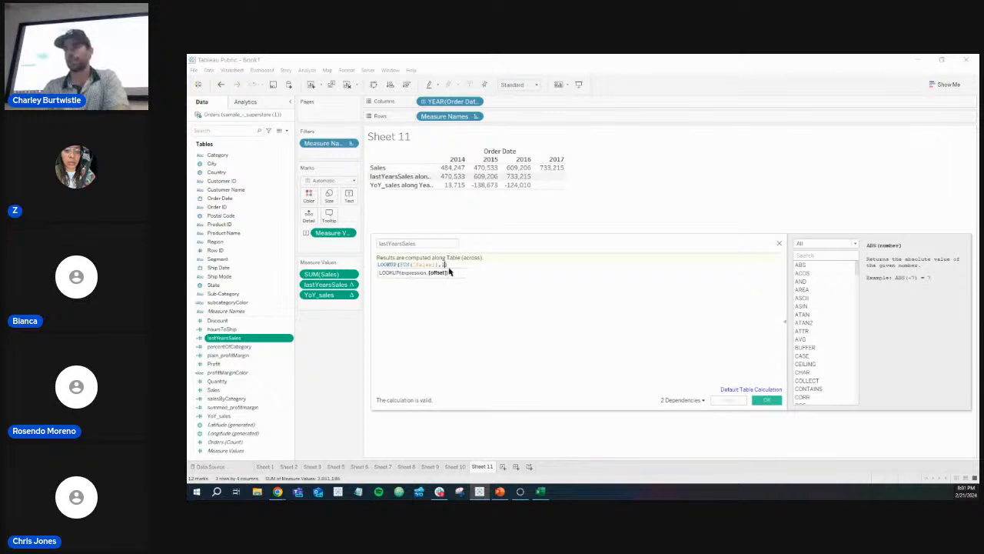
pyautogui.write('-')
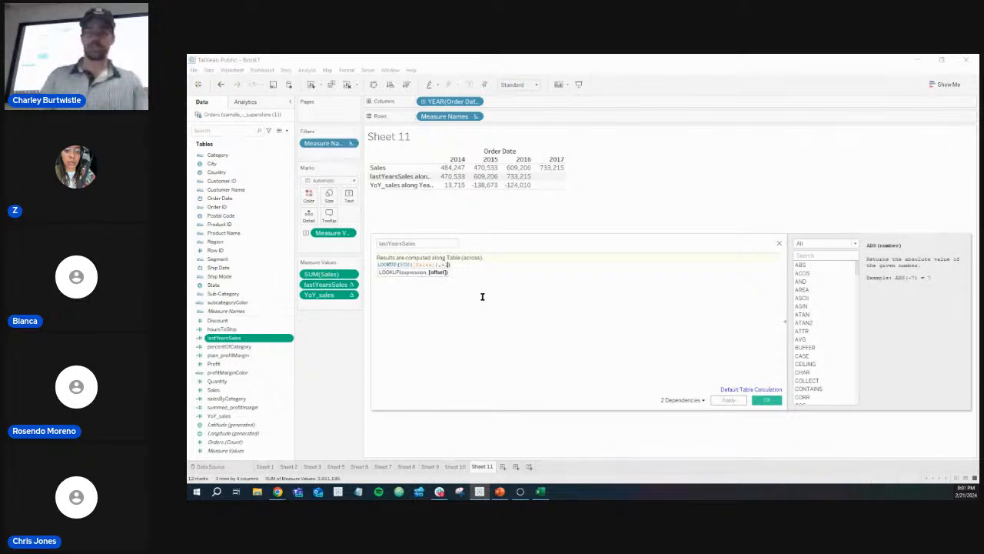
pyautogui.click(773, 400)
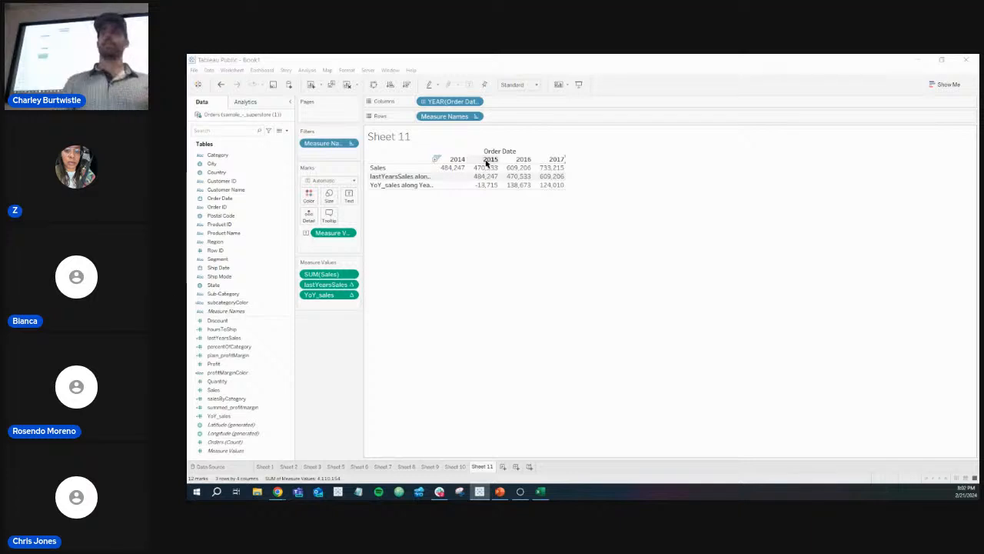
# - Change Order Date on Columns to the month-with-year level and make it discrete
pyautogui.click(478, 103)
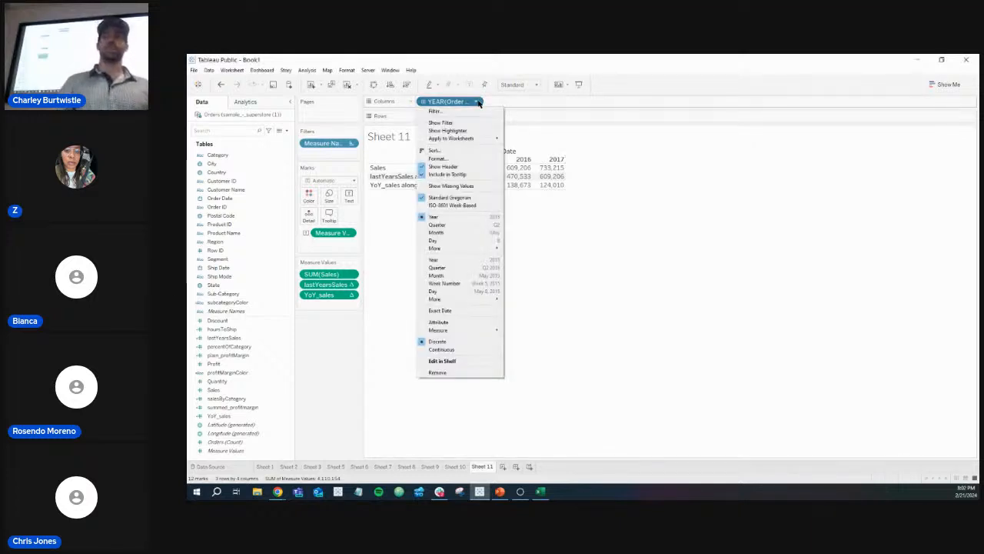
pyautogui.click(475, 279)
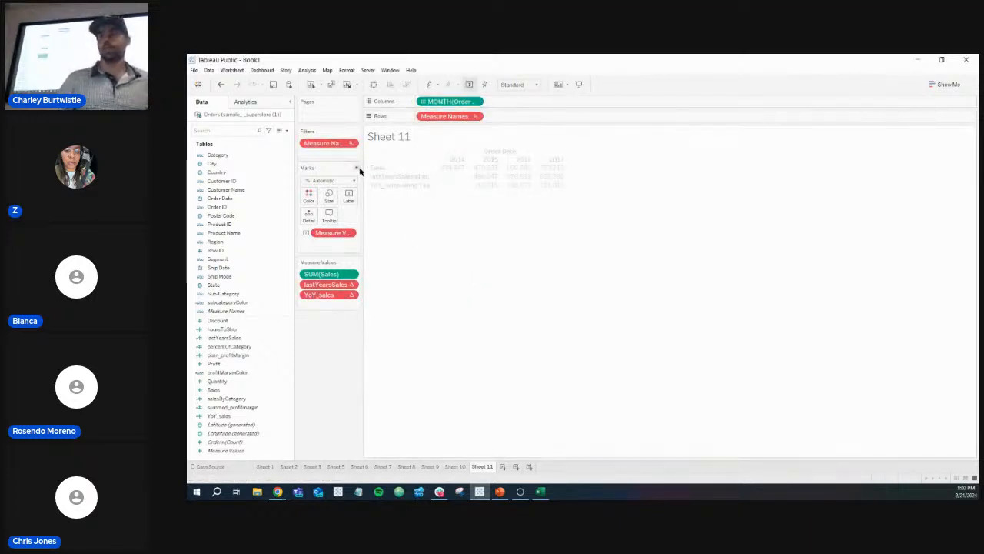
pyautogui.click(476, 104)
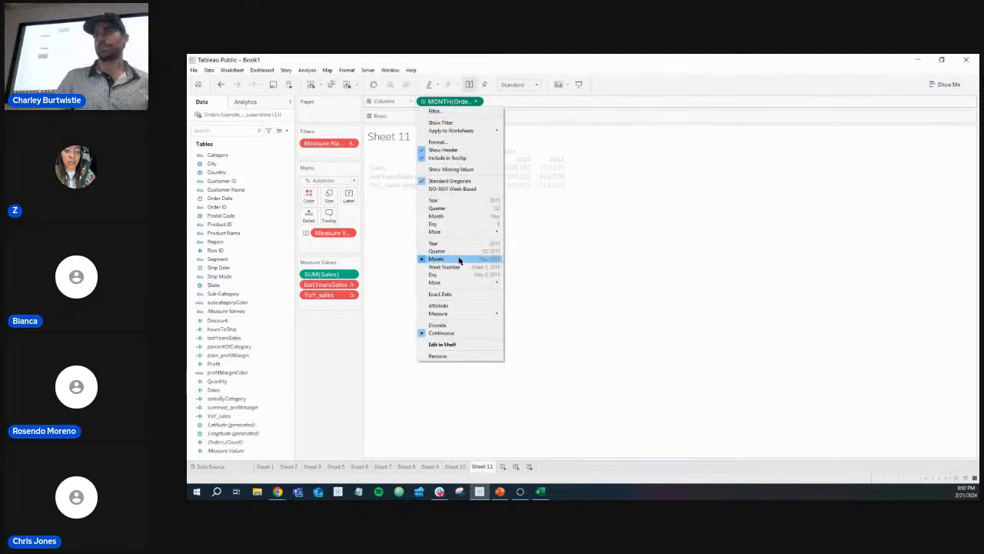
pyautogui.click(455, 326)
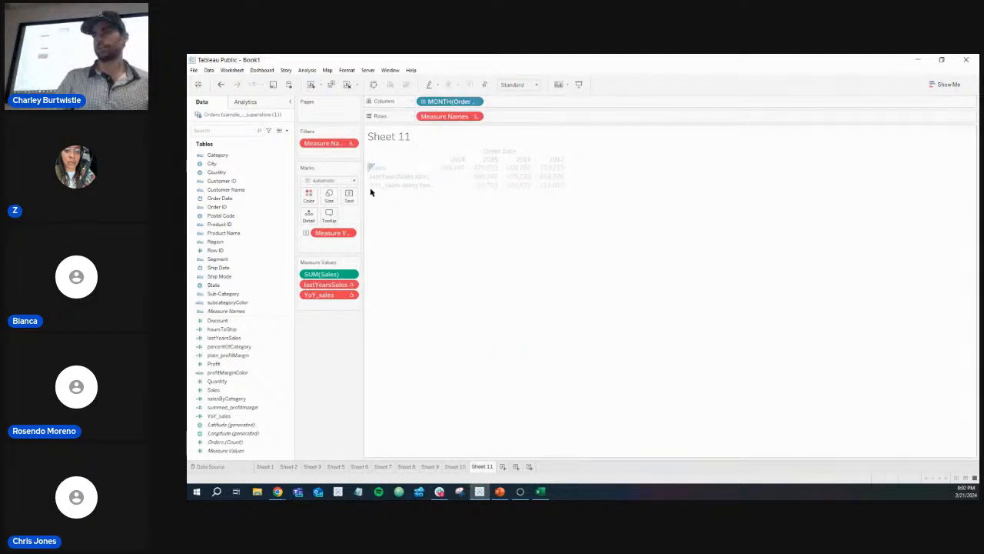
# - Drop YoY_sales from the measure values and use Show Me to lay out Sales and lastYearsSales as rows of a monthly text table
pyautogui.moveTo(341, 288); pyautogui.dragTo(340, 323)
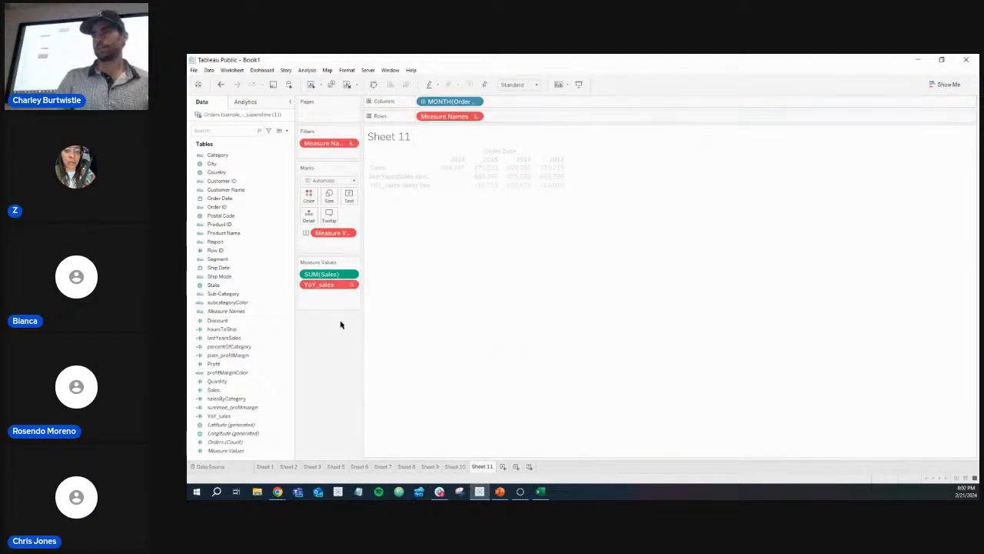
pyautogui.moveTo(341, 286); pyautogui.dragTo(341, 334)
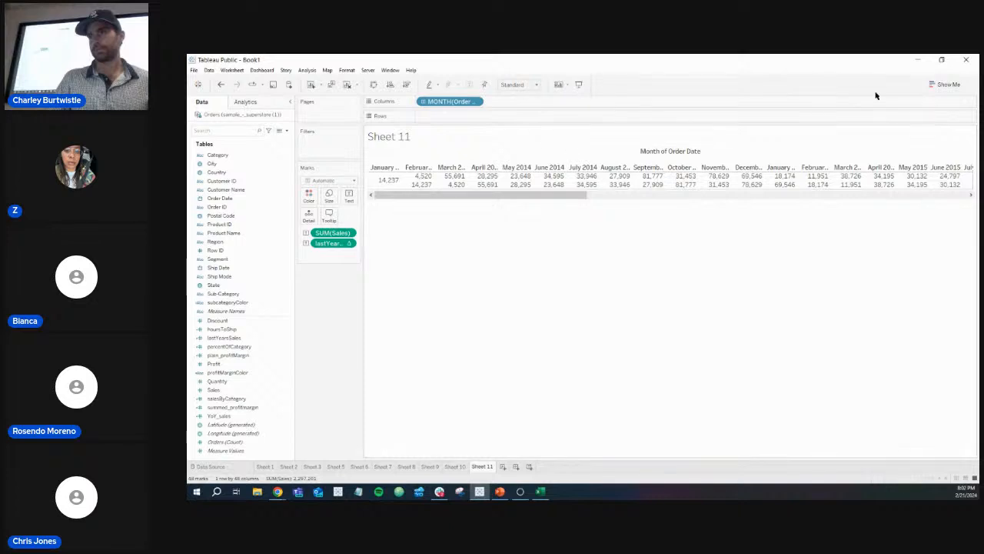
pyautogui.click(948, 84)
pyautogui.click(919, 113)
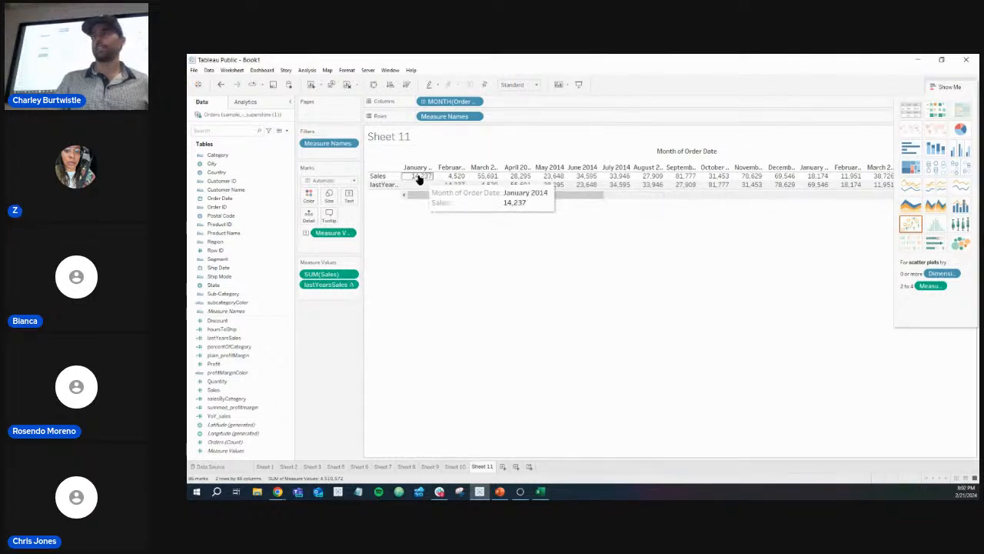
pyautogui.click(943, 88)
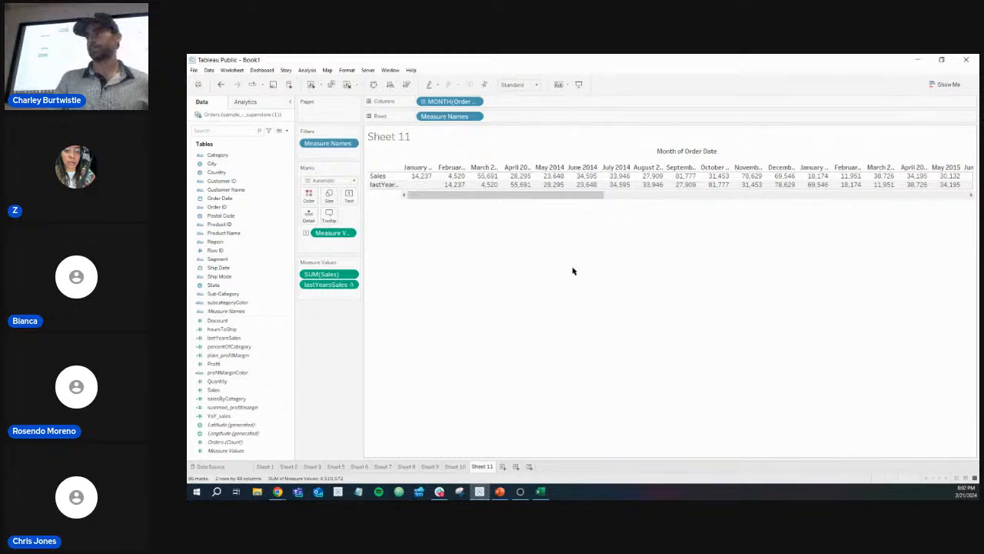
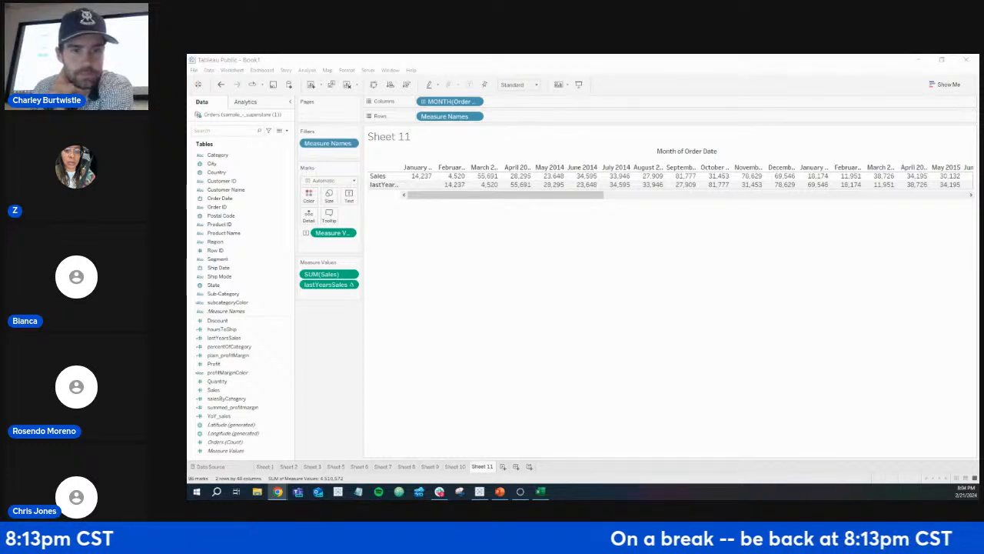
# - Start a new calculated field and read the function reference descriptions one by one from ABS to COS
pyautogui.click(286, 131)
pyautogui.click(265, 137)
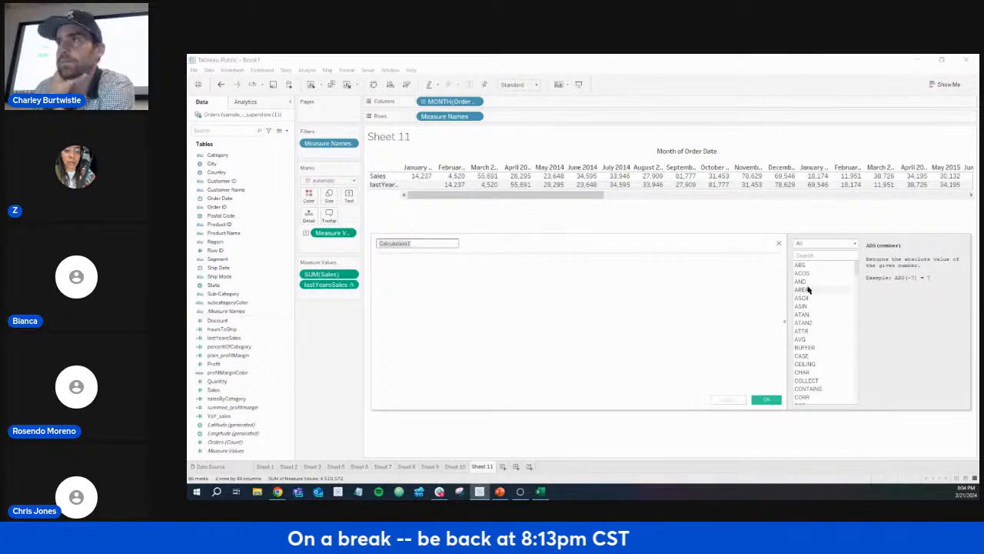
pyautogui.click(807, 266)
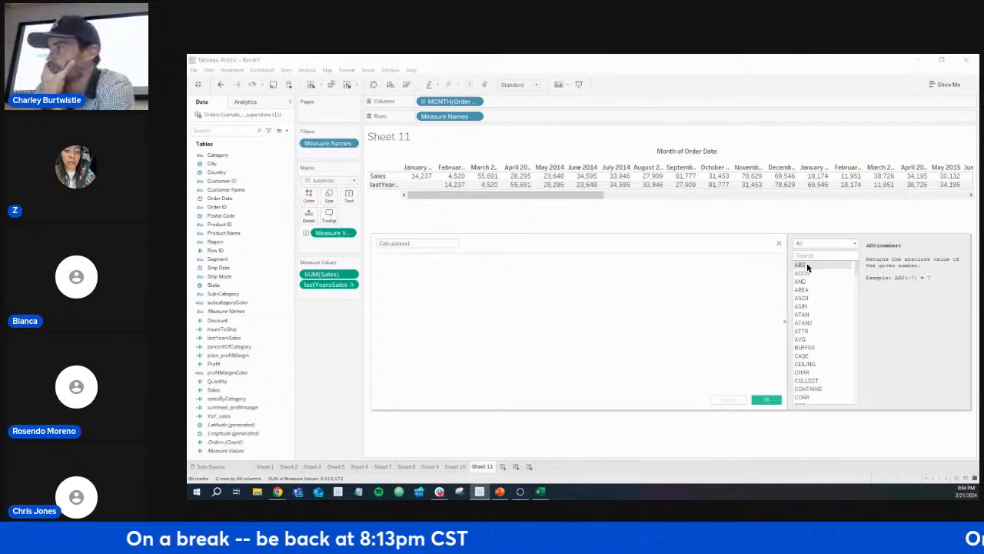
pyautogui.click(808, 273)
pyautogui.press('Down')
pyautogui.press('Down')
pyautogui.press('Down')
pyautogui.press('Down')
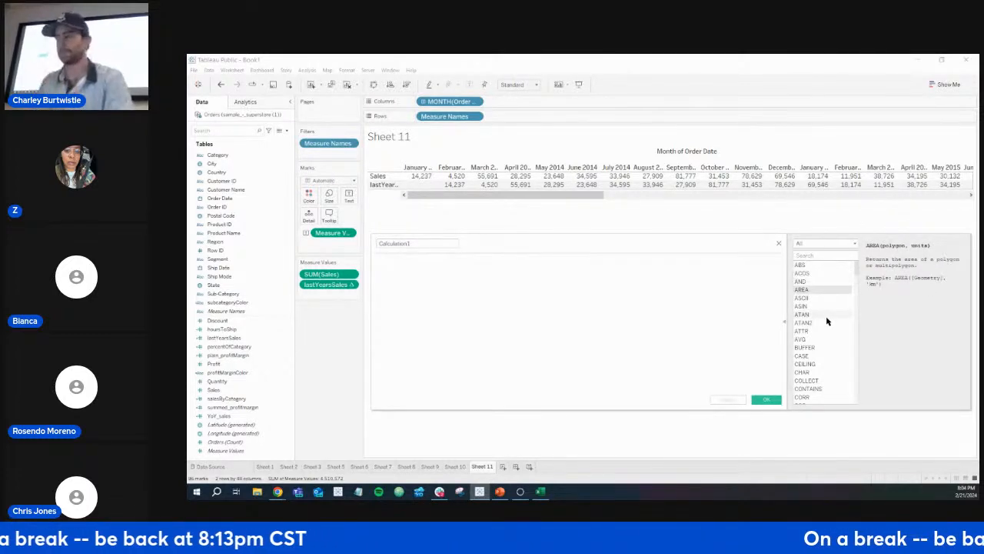
pyautogui.press('Down')
pyautogui.press('Down')
pyautogui.press('Down')
pyautogui.press('Down')
pyautogui.press('Down')
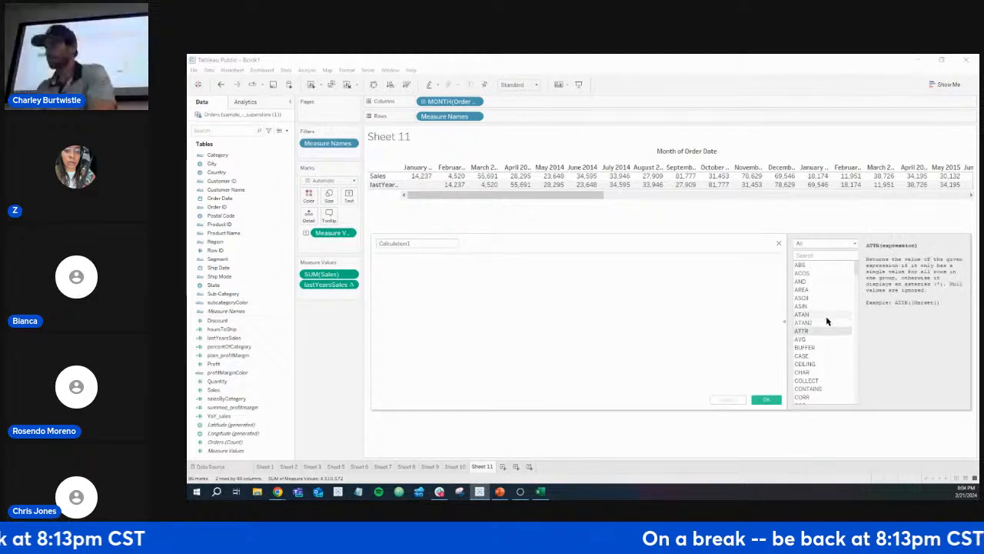
pyautogui.press('Down')
pyautogui.press('Down')
pyautogui.press('Down')
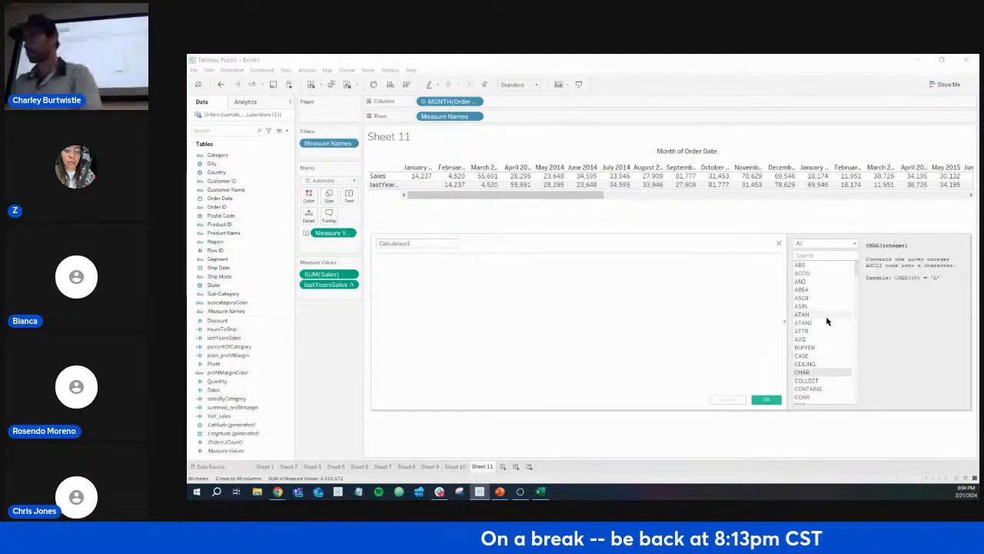
pyautogui.press('Down')
pyautogui.press('Down')
pyautogui.press('Down')
pyautogui.press('Down')
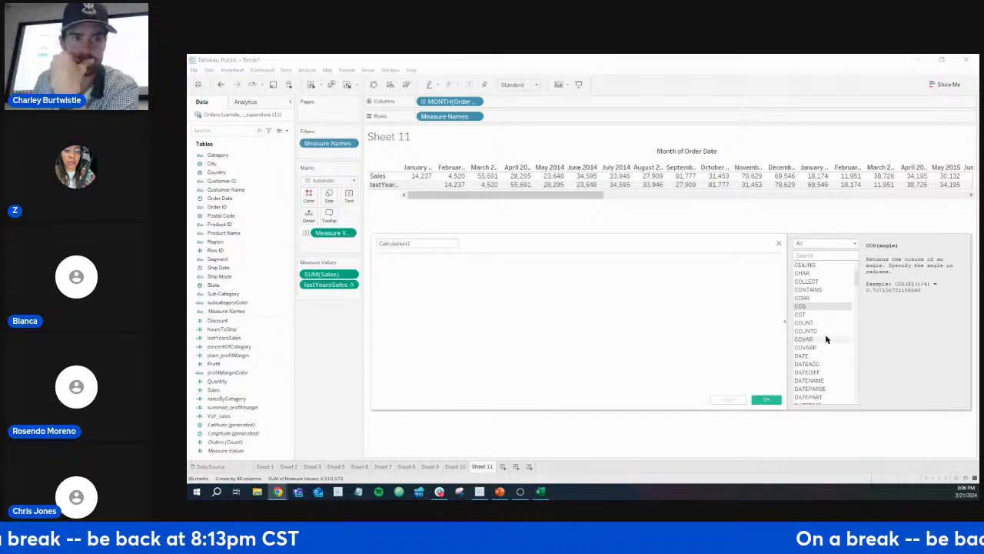
# - Skim the full function list through to the WINDOW functions and return to its beginning
pyautogui.scroll(-7, 827, 339)
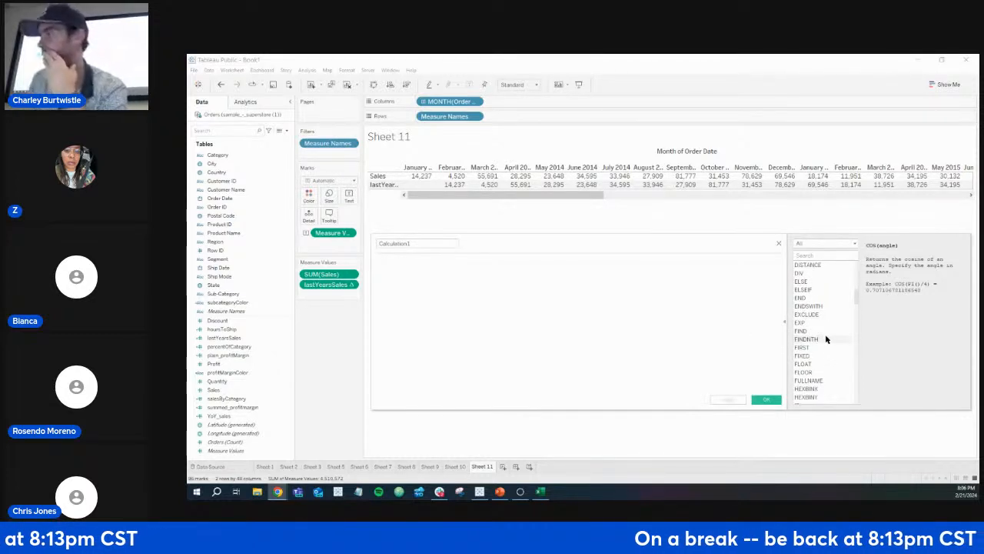
pyautogui.scroll(-10, 827, 339)
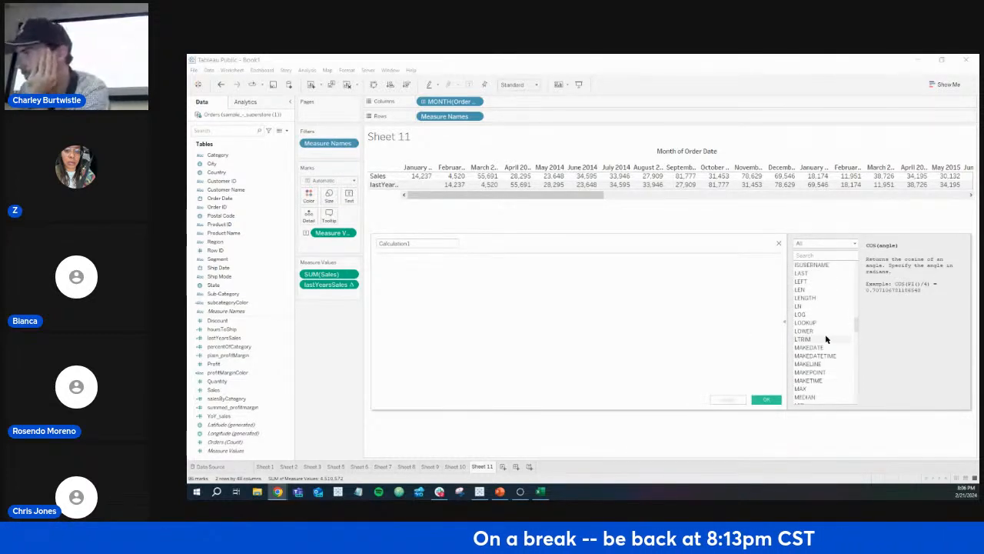
pyautogui.scroll(-10, 826, 339)
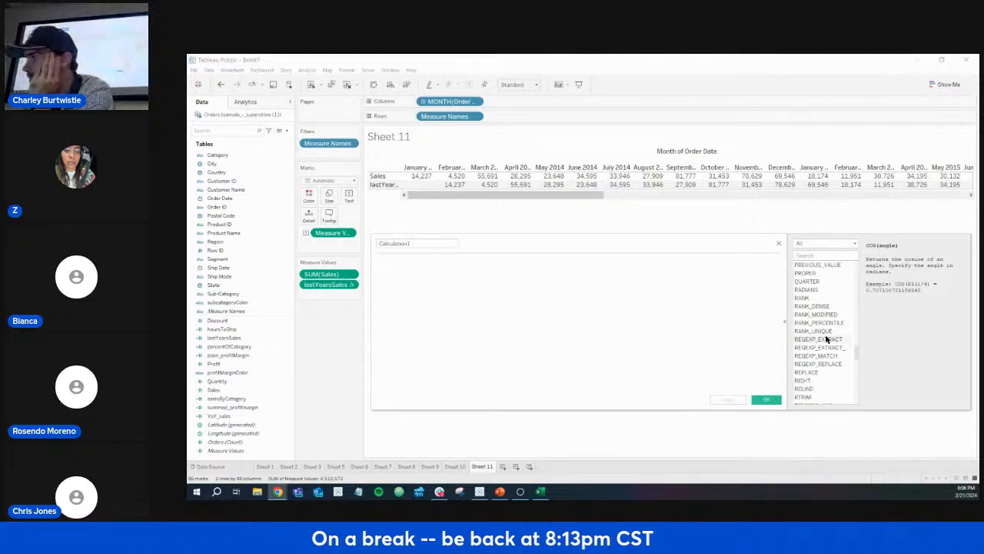
pyautogui.scroll(-7, 826, 339)
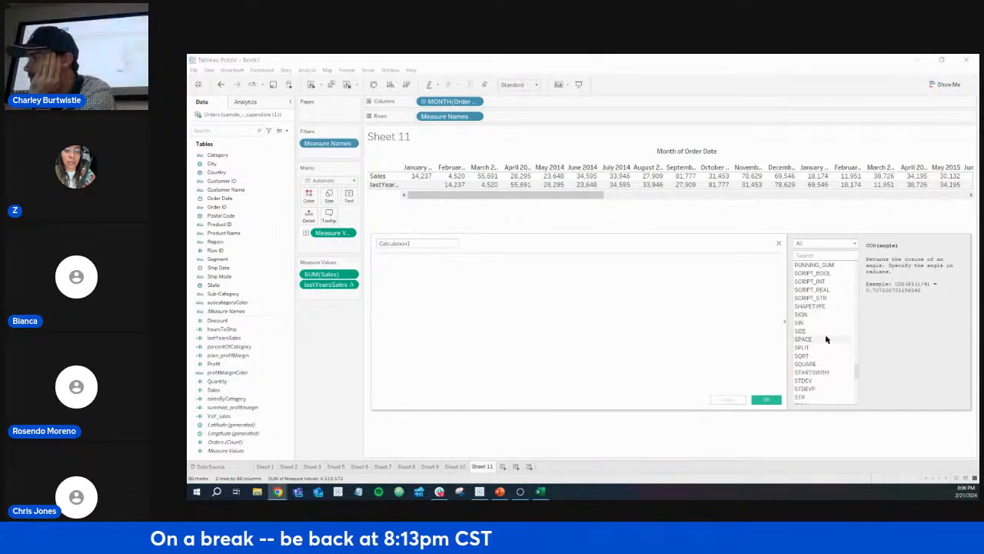
pyautogui.scroll(-8, 826, 339)
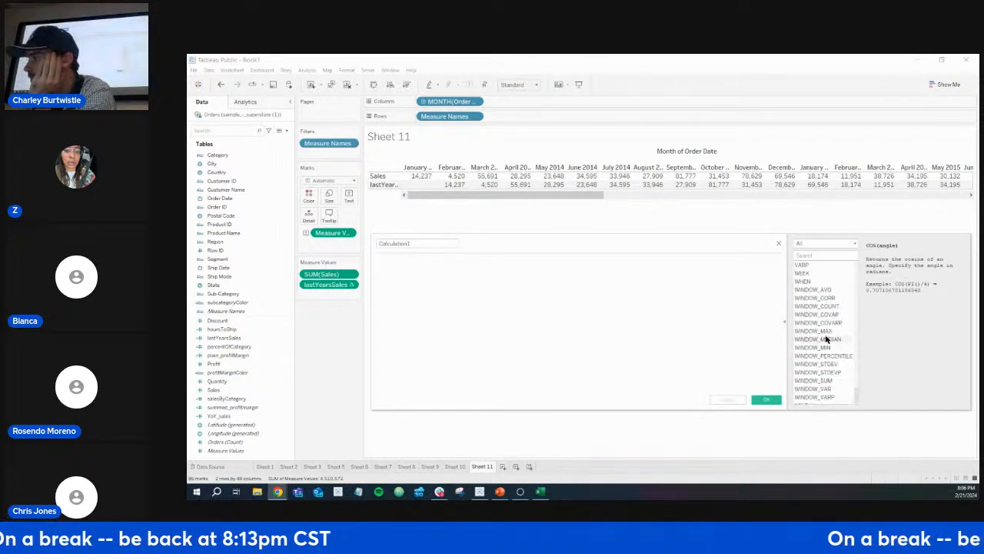
pyautogui.scroll(1, 827, 339)
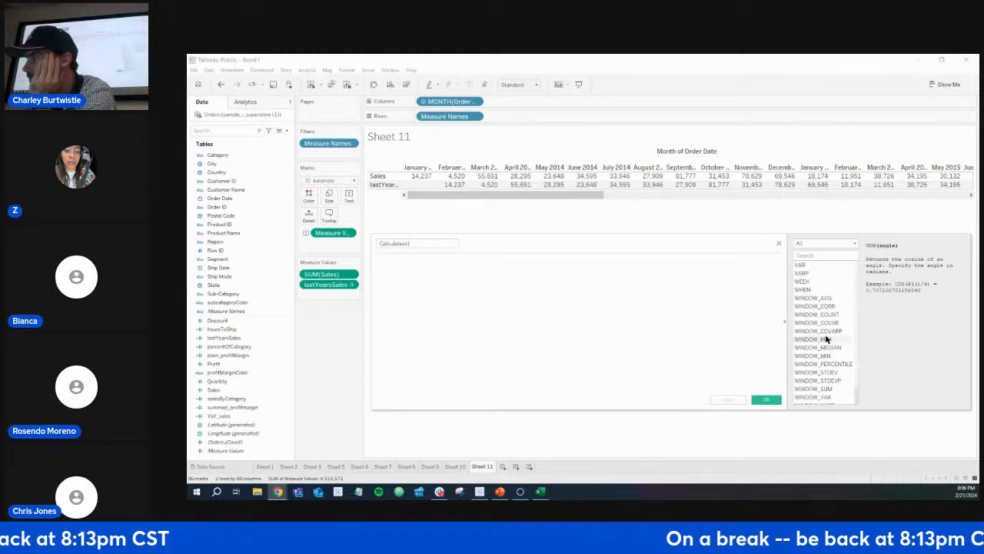
pyautogui.scroll(16, 826, 339)
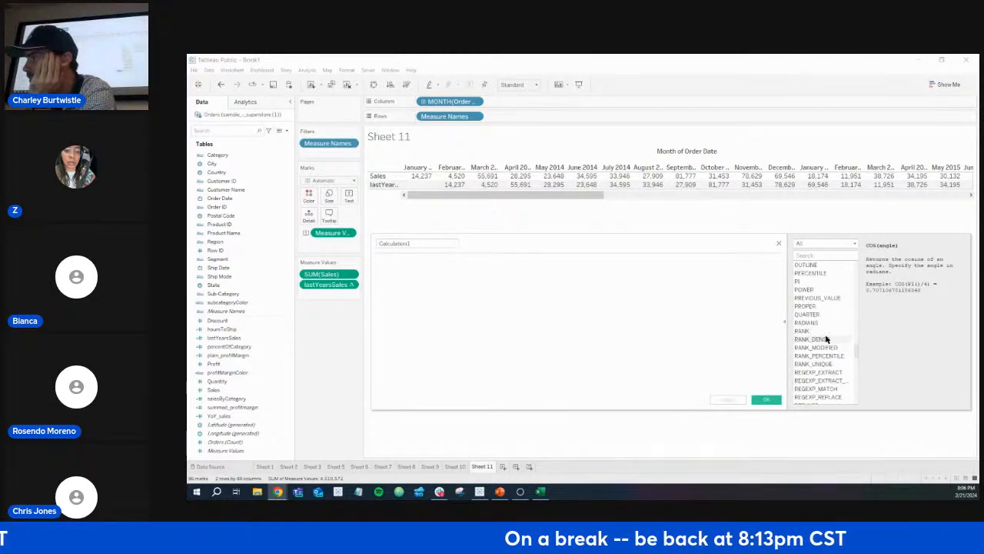
pyautogui.scroll(20, 826, 339)
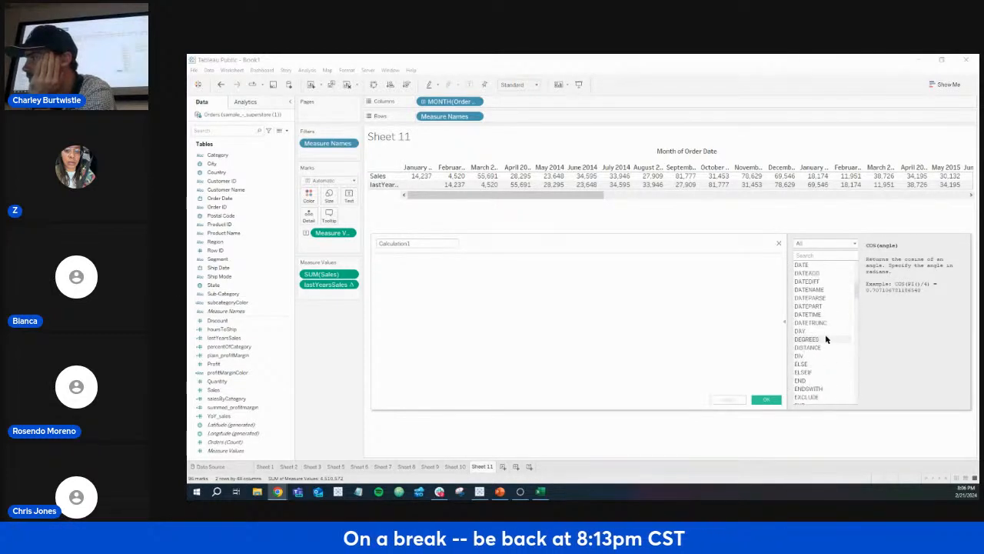
pyautogui.scroll(8, 827, 339)
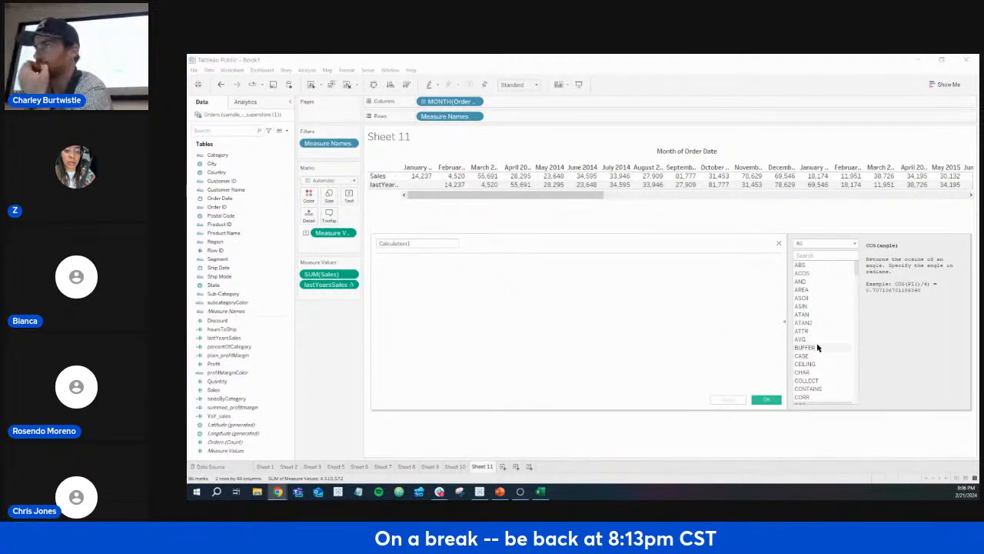
# - Look through the function list from the COUNT and date functions onward and read the description of FULLNAME
pyautogui.scroll(-4, 817, 347)
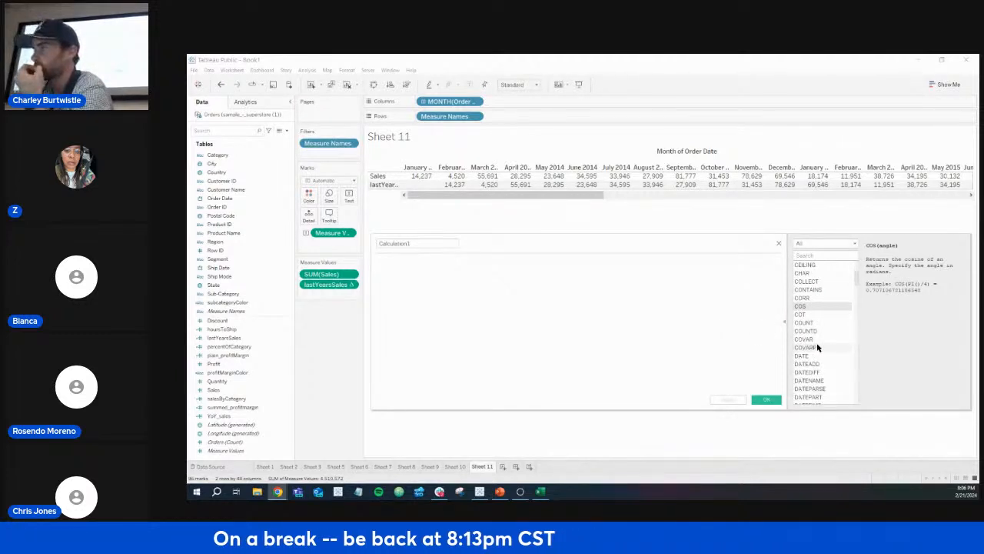
pyautogui.scroll(-1, 817, 347)
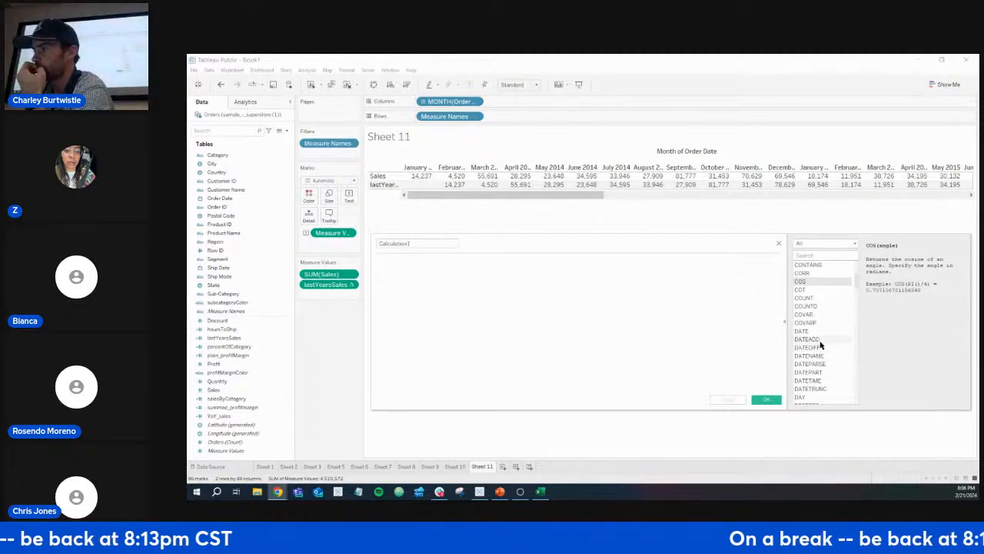
pyautogui.scroll(-6, 840, 340)
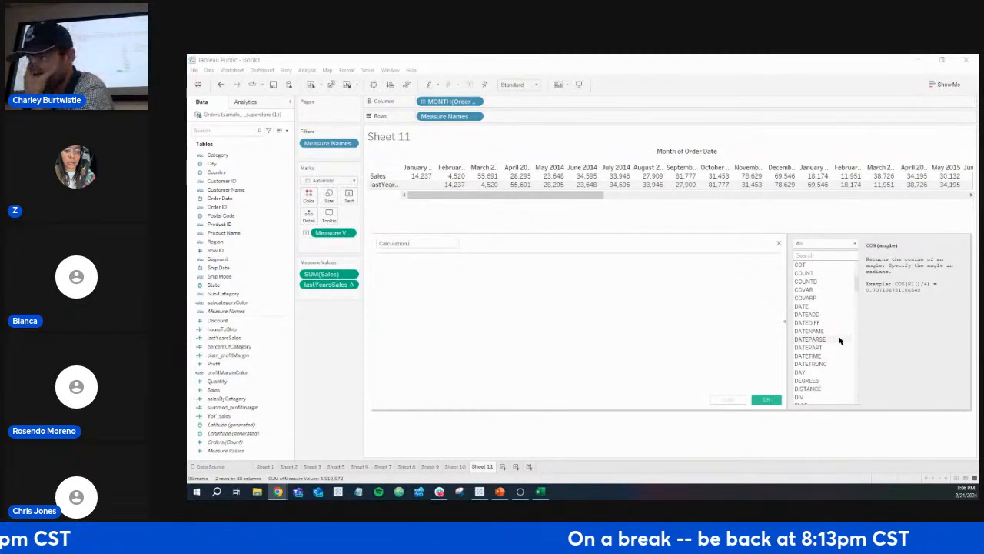
pyautogui.scroll(-1, 840, 340)
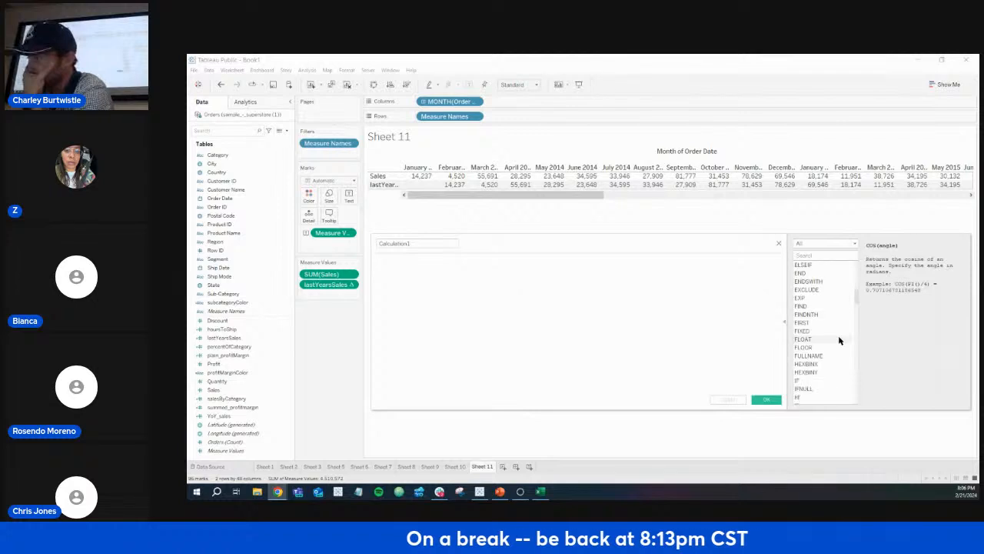
pyautogui.scroll(10, 840, 340)
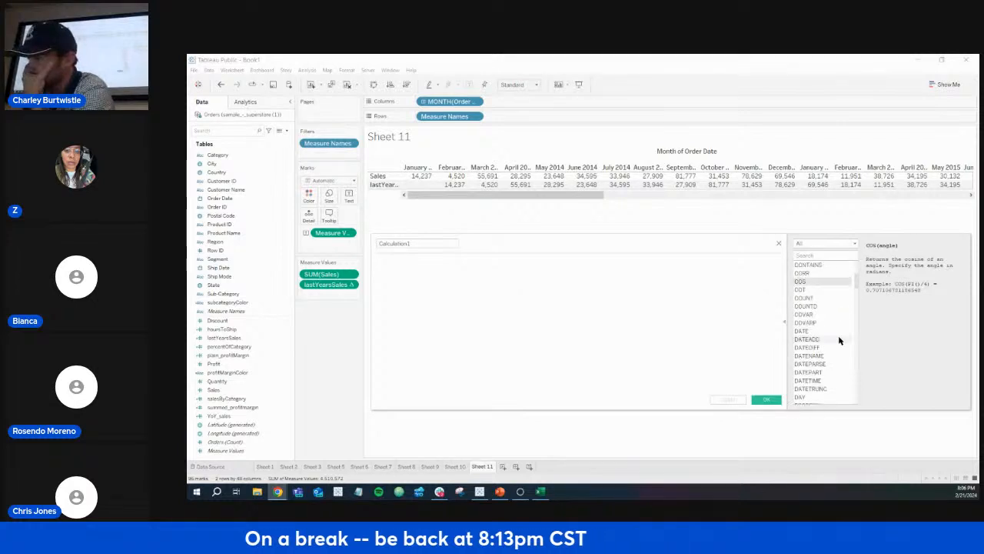
pyautogui.scroll(-7, 840, 339)
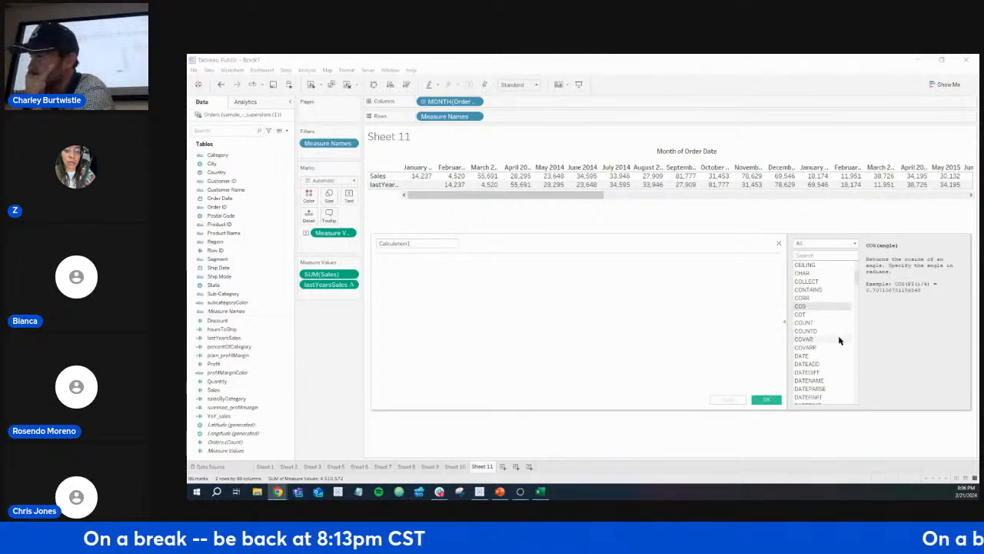
pyautogui.scroll(7, 839, 339)
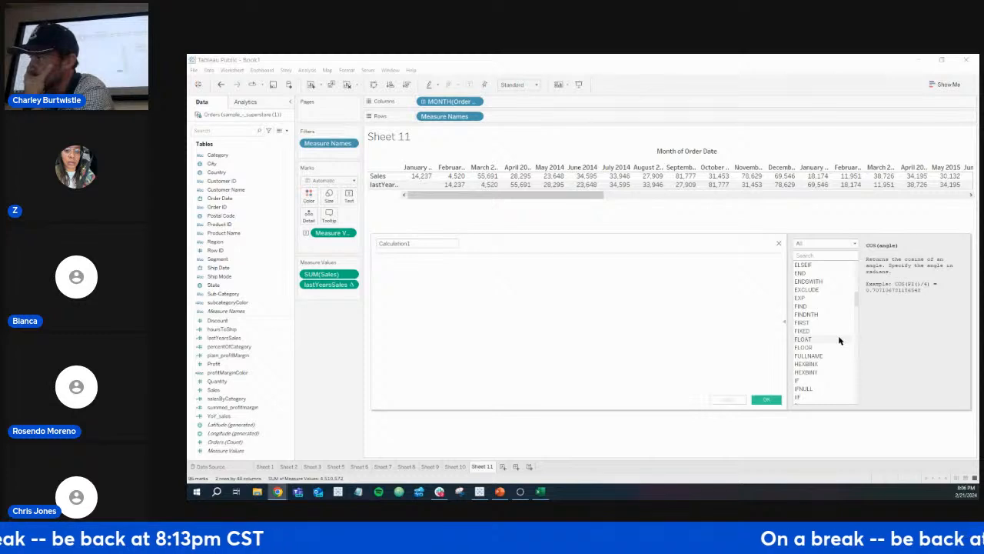
pyautogui.scroll(3, 839, 340)
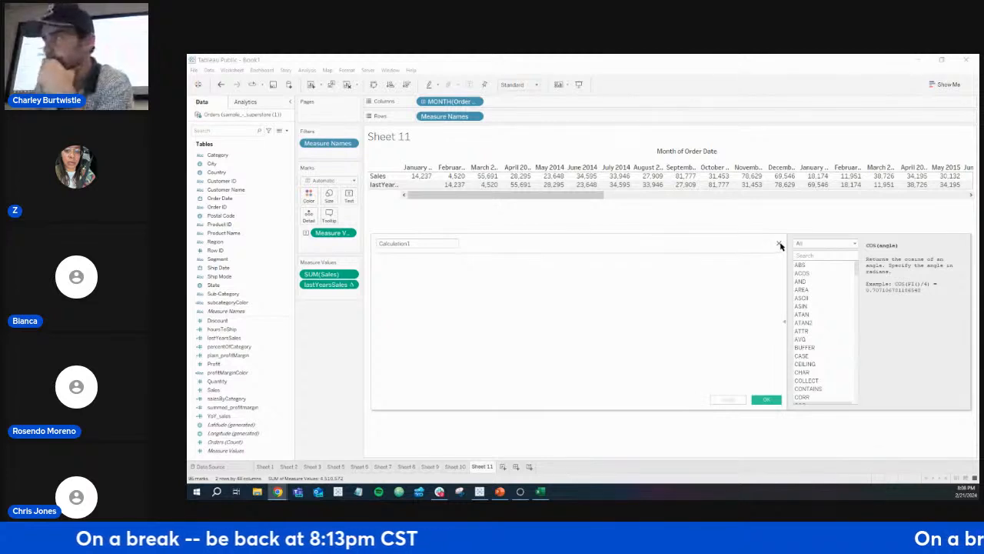
pyautogui.scroll(-4, 815, 305)
pyautogui.scroll(-6, 815, 305)
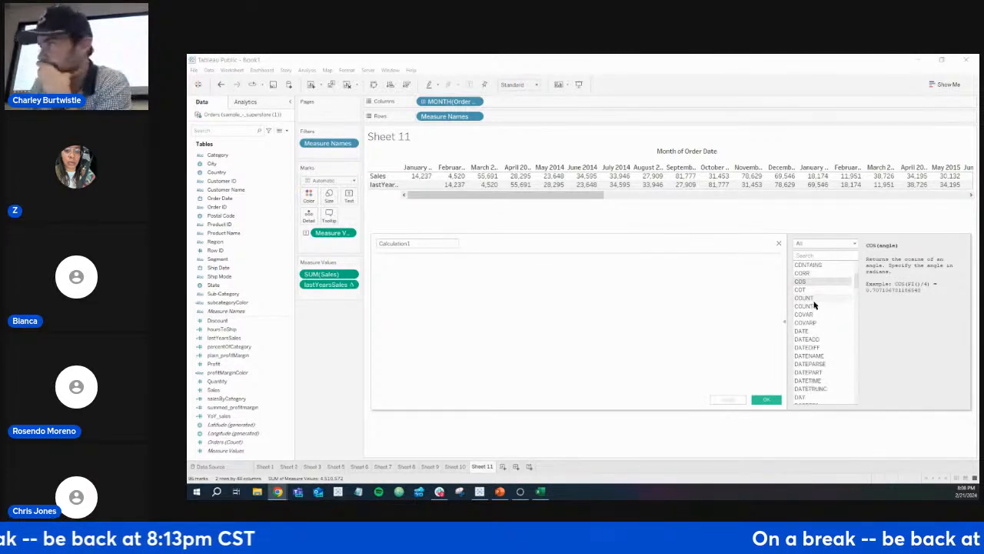
pyautogui.scroll(-4, 815, 306)
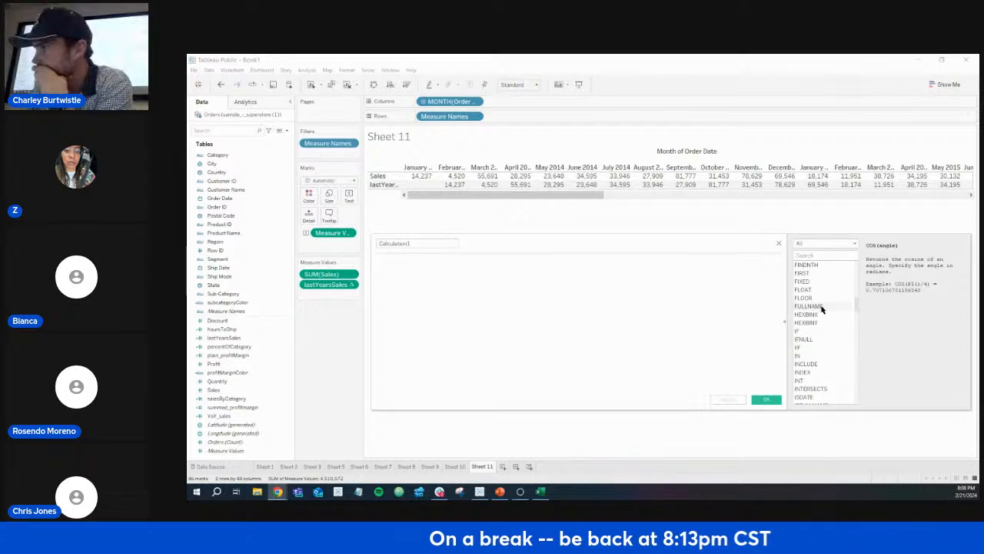
pyautogui.click(821, 307)
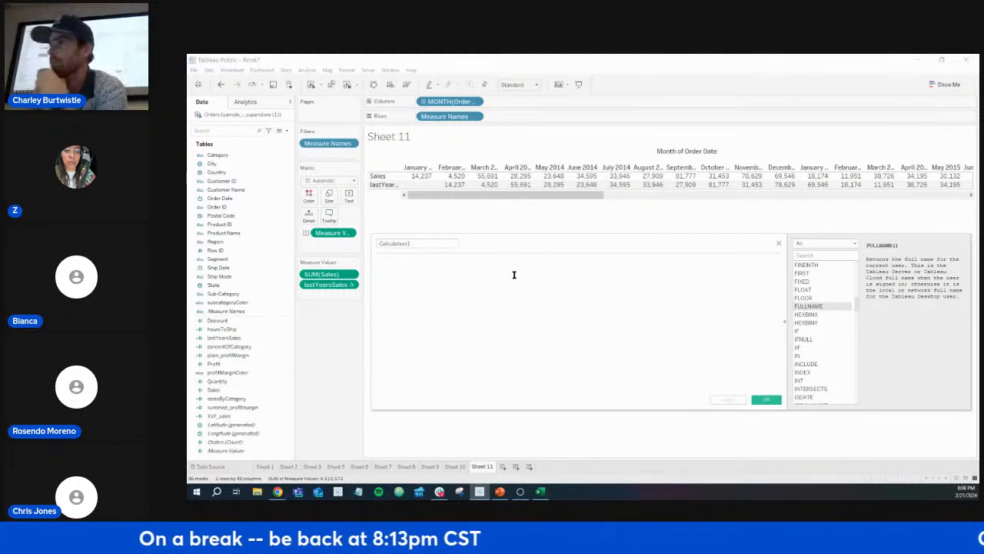
# - Create a FULLNAME() calculated field named with the author's first name and add it to Rows after Measure Names, widening its column
pyautogui.write('FULLNAME()')
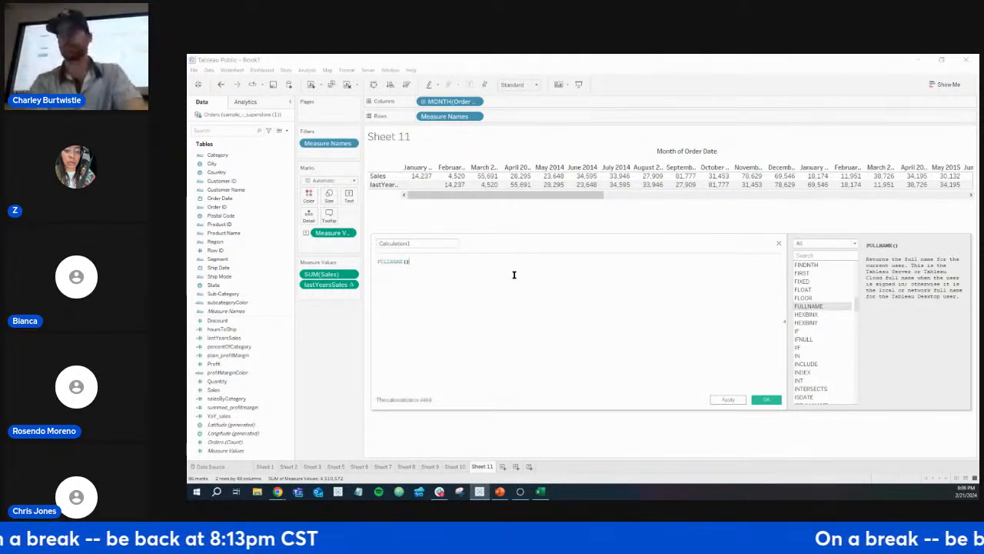
pyautogui.doubleClick(418, 243)
pyautogui.write('charley')
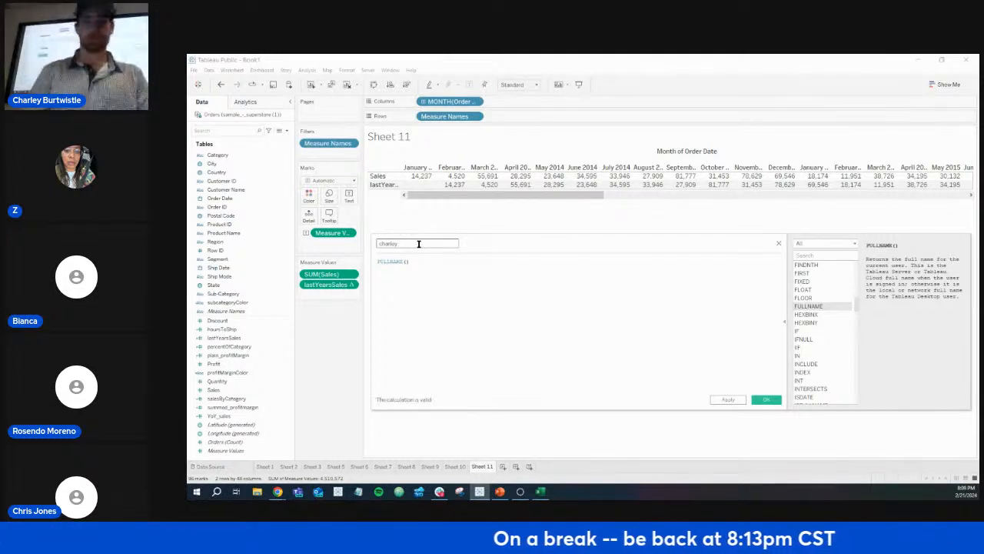
pyautogui.click(762, 401)
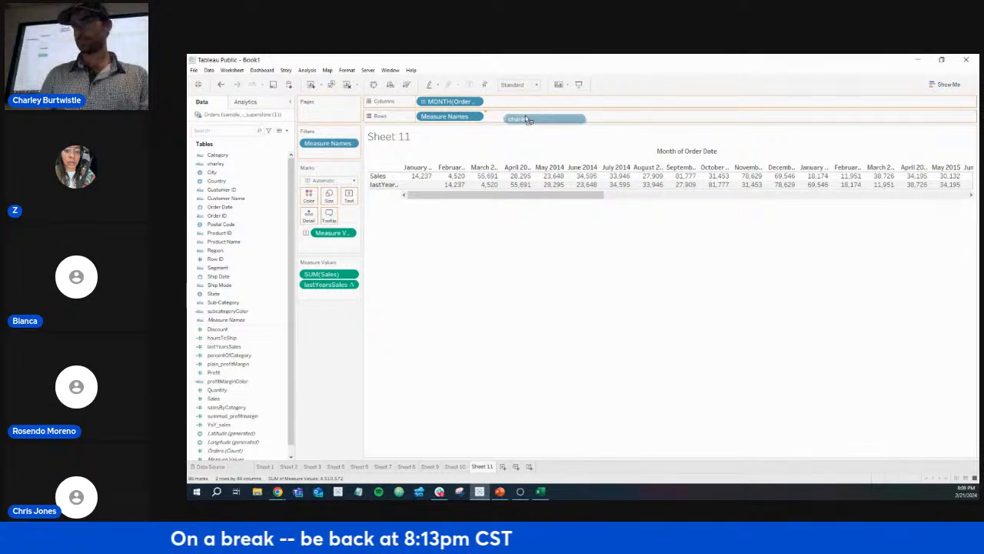
pyautogui.moveTo(528, 119); pyautogui.dragTo(525, 118)
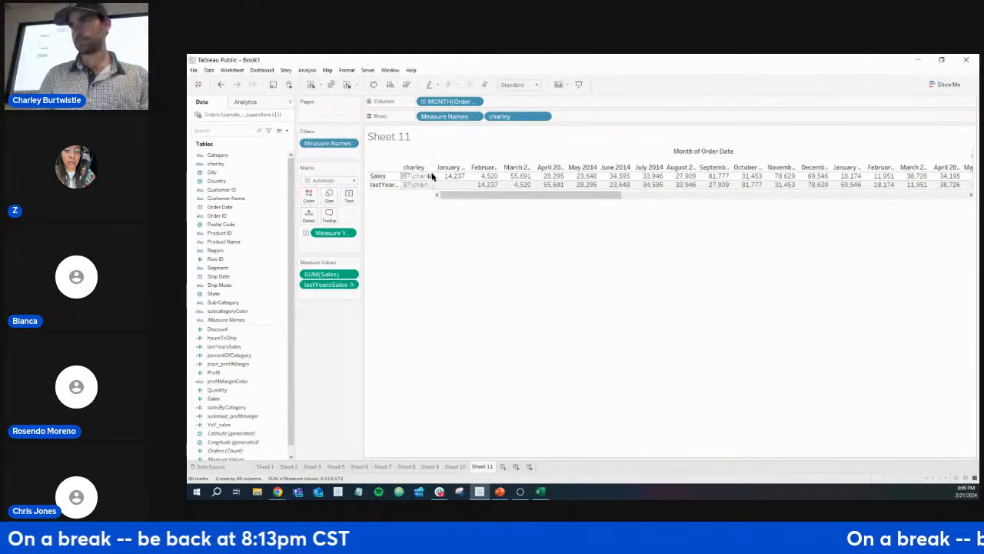
pyautogui.moveTo(432, 176); pyautogui.dragTo(498, 176)
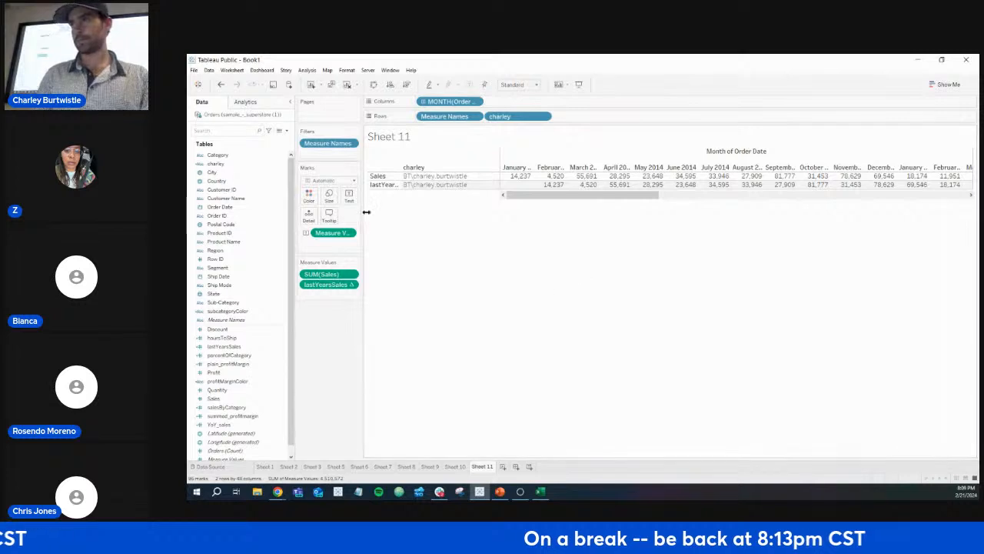
# - Start another calculated field and read the function reference descriptions of MAKEDATETIME, MAKELINE, MAKEPOINT and MAKEDATE
pyautogui.click(287, 131)
pyautogui.click(231, 138)
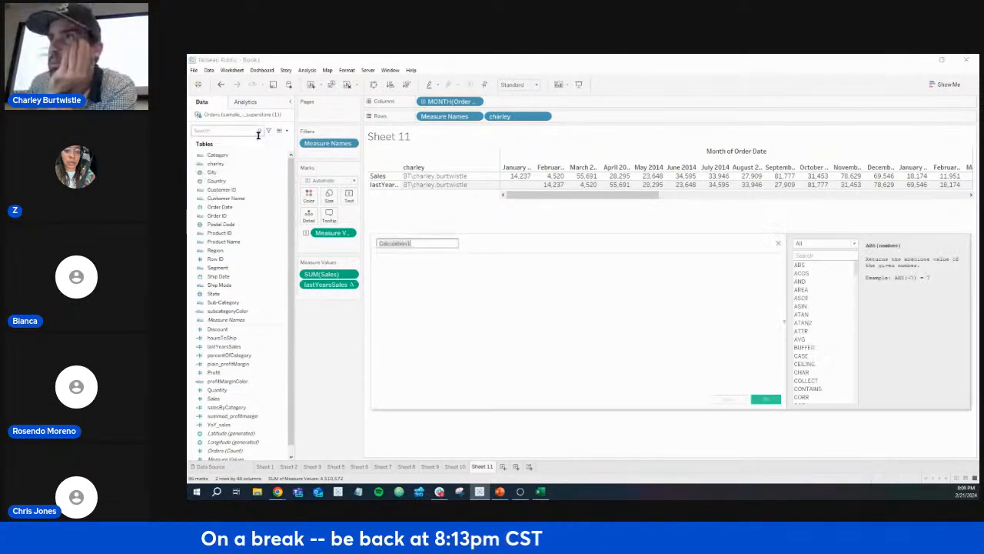
pyautogui.scroll(-10, 850, 307)
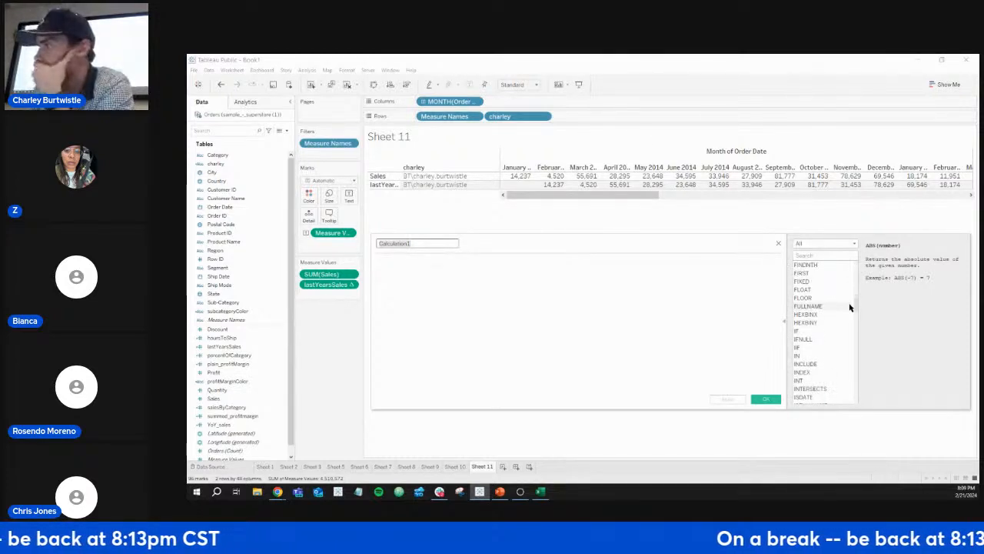
pyautogui.scroll(-4, 844, 308)
pyautogui.scroll(-2, 841, 308)
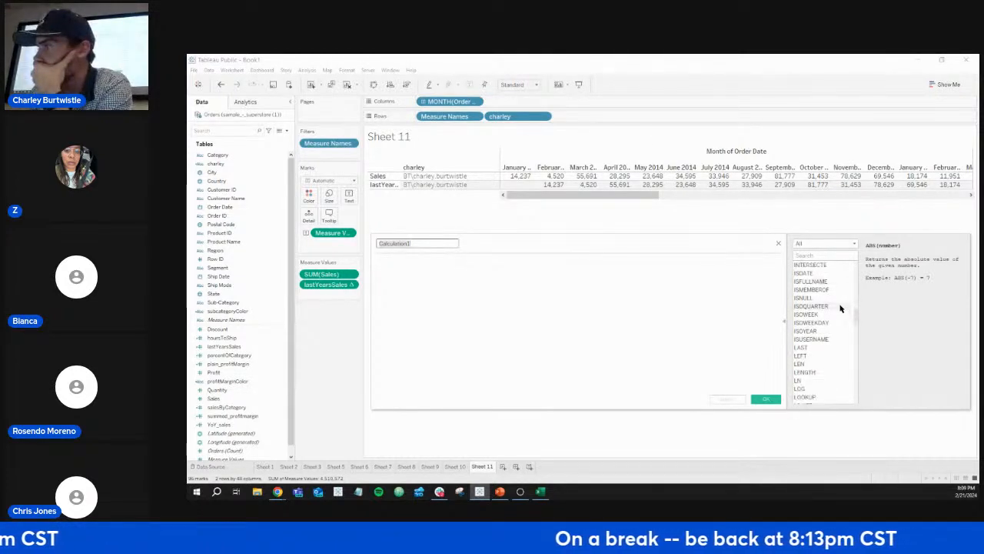
pyautogui.scroll(-4, 840, 309)
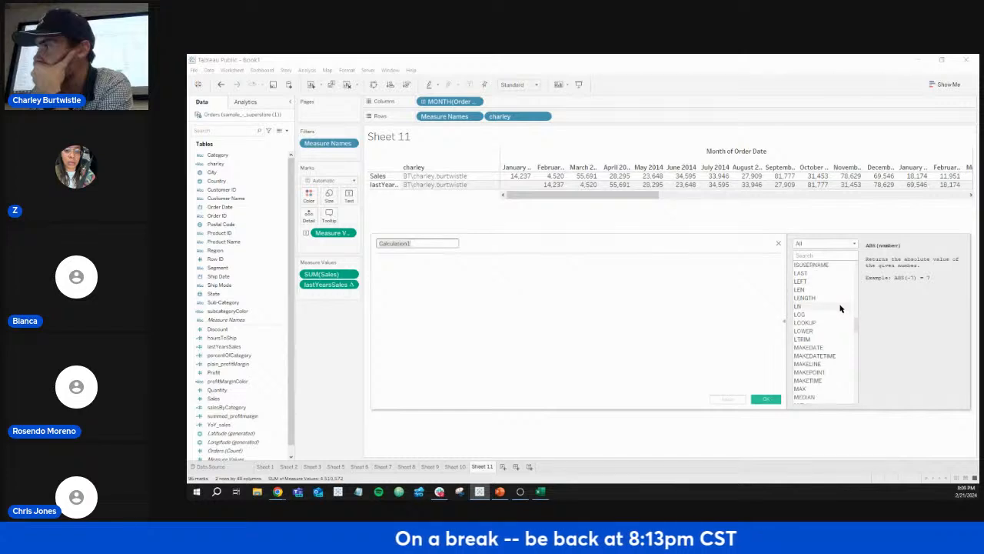
pyautogui.scroll(-1, 841, 308)
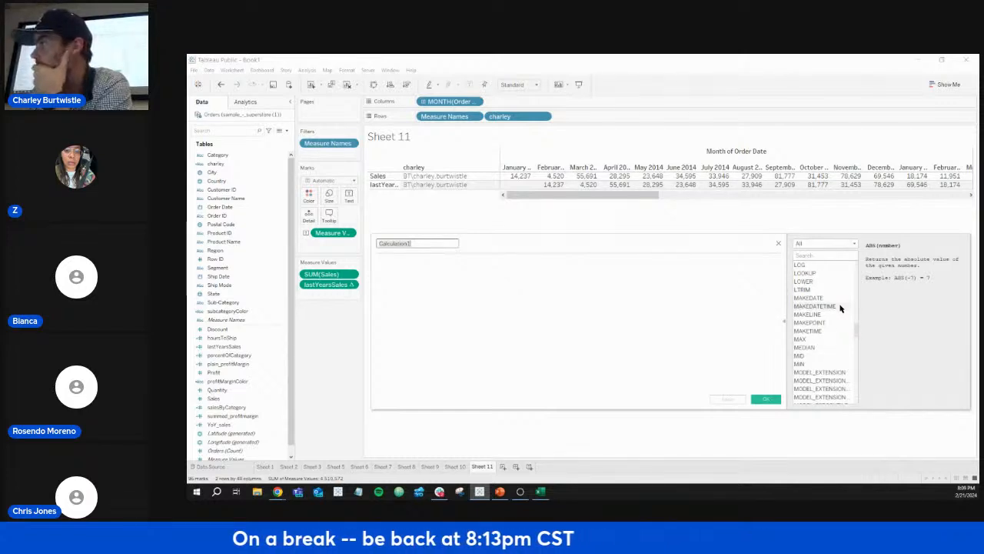
pyautogui.scroll(-1, 841, 308)
pyautogui.click(814, 274)
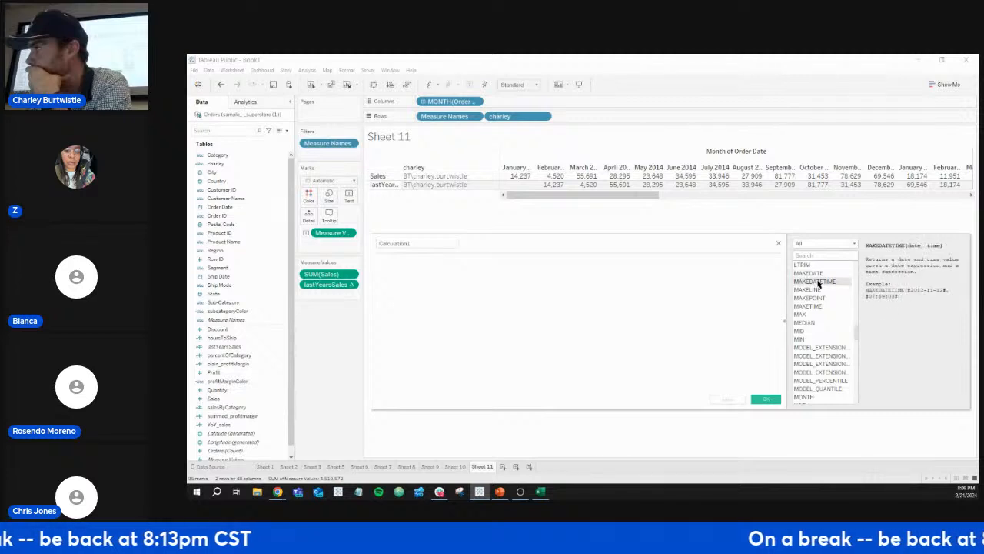
pyautogui.click(818, 289)
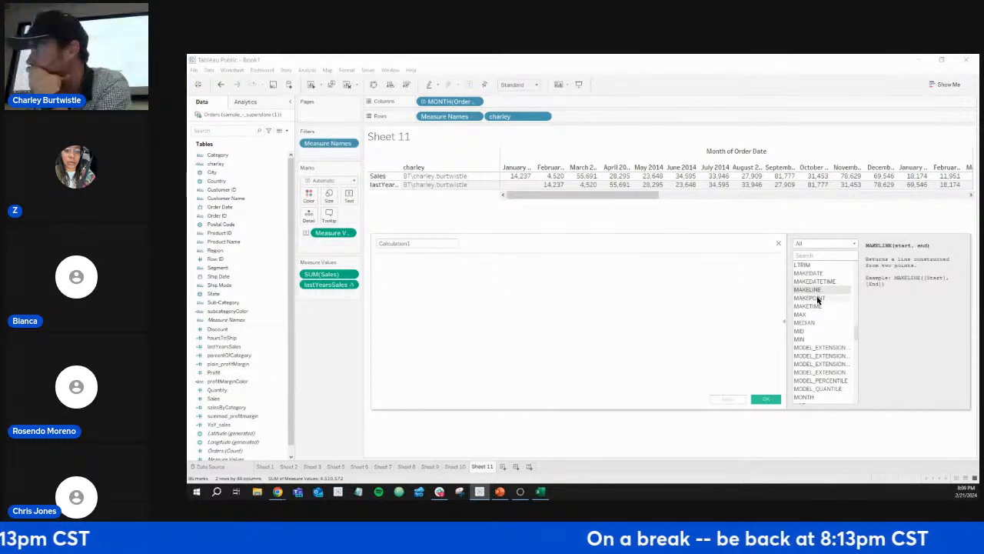
pyautogui.click(817, 298)
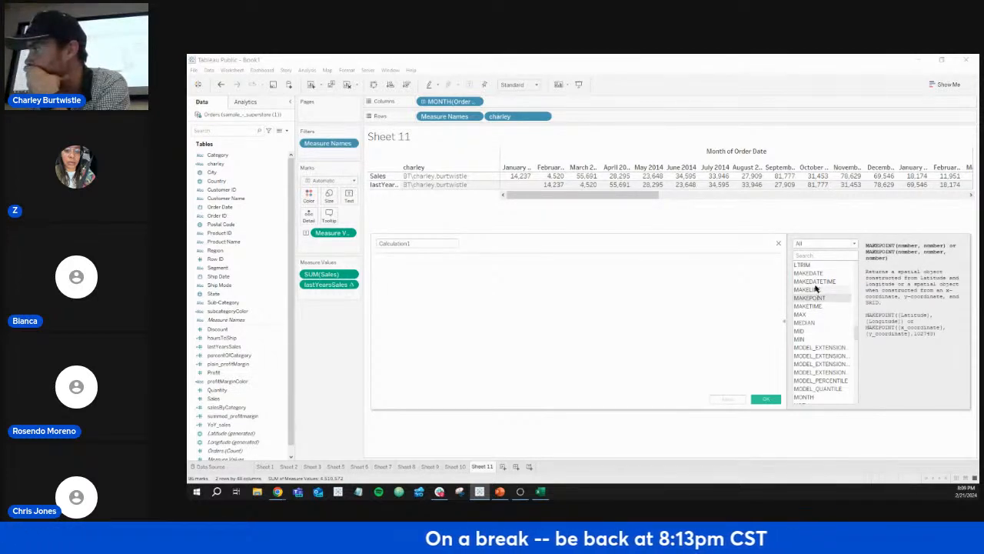
pyautogui.click(816, 276)
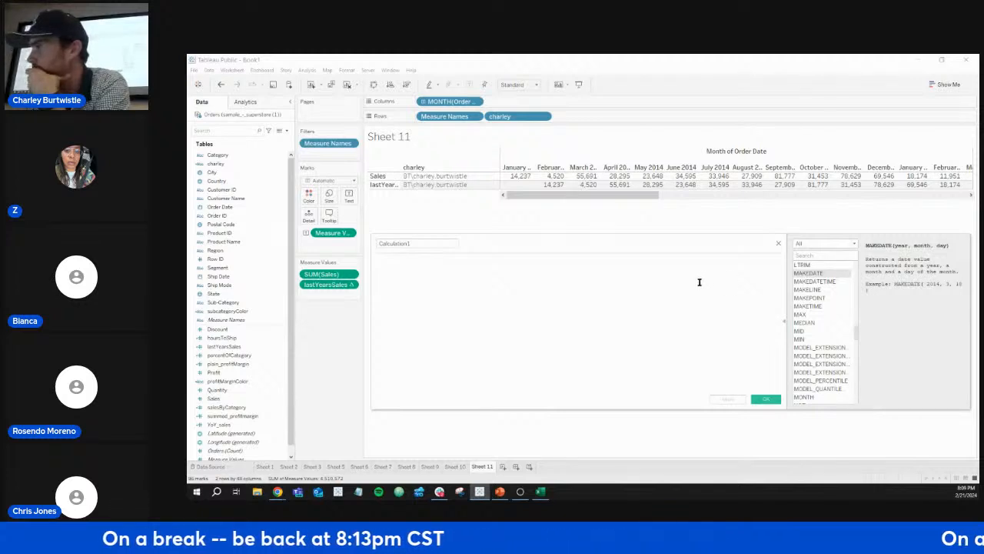
# - Look through the rest of the function list to its end, reading the descriptions of POWER, QUARTER, ZN and YEAR
pyautogui.scroll(-3, 822, 335)
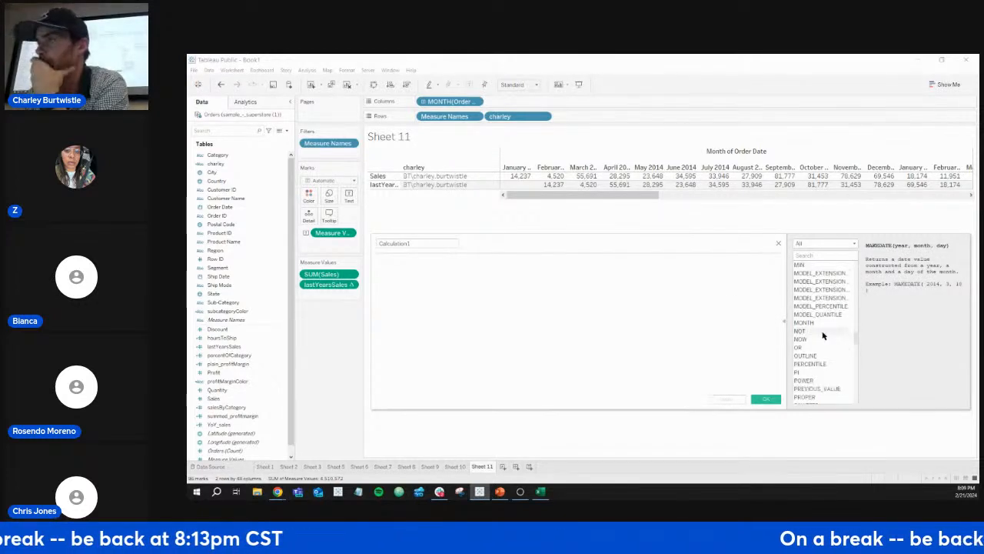
pyautogui.scroll(-3, 822, 335)
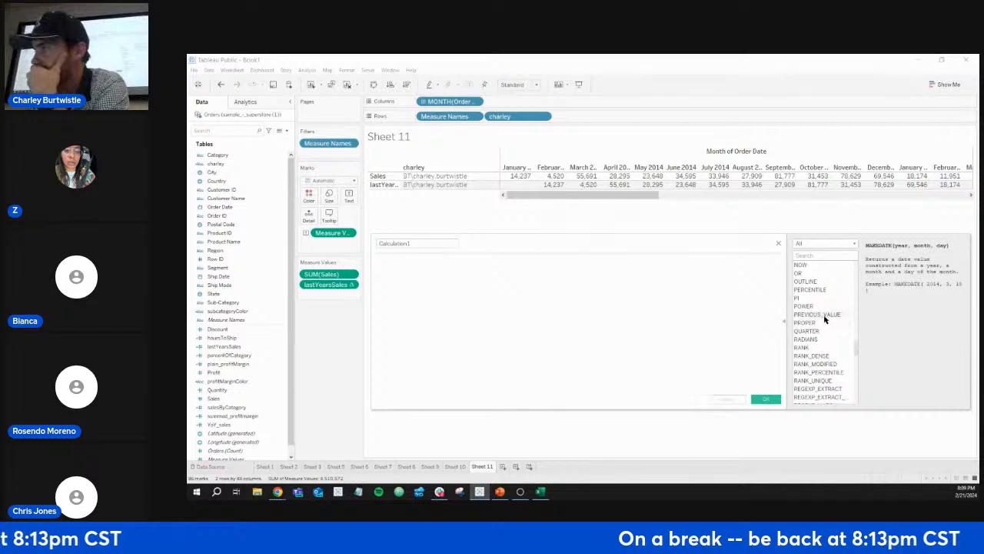
pyautogui.click(818, 307)
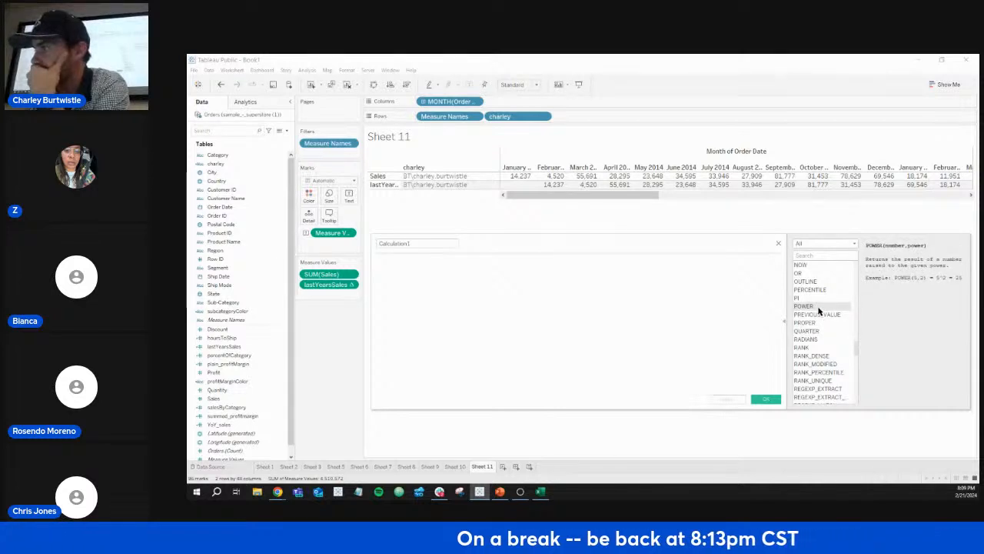
pyautogui.scroll(-2, 819, 309)
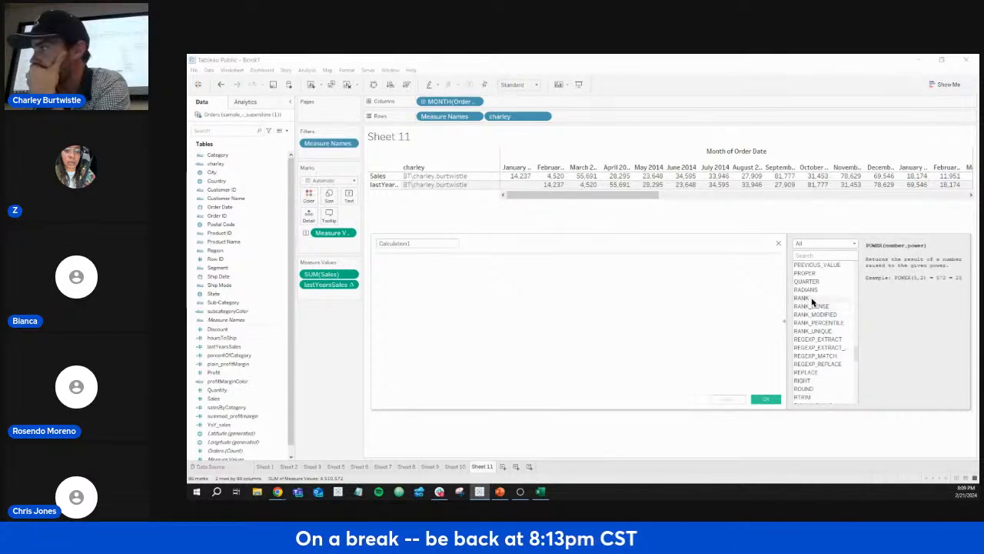
pyautogui.click(809, 281)
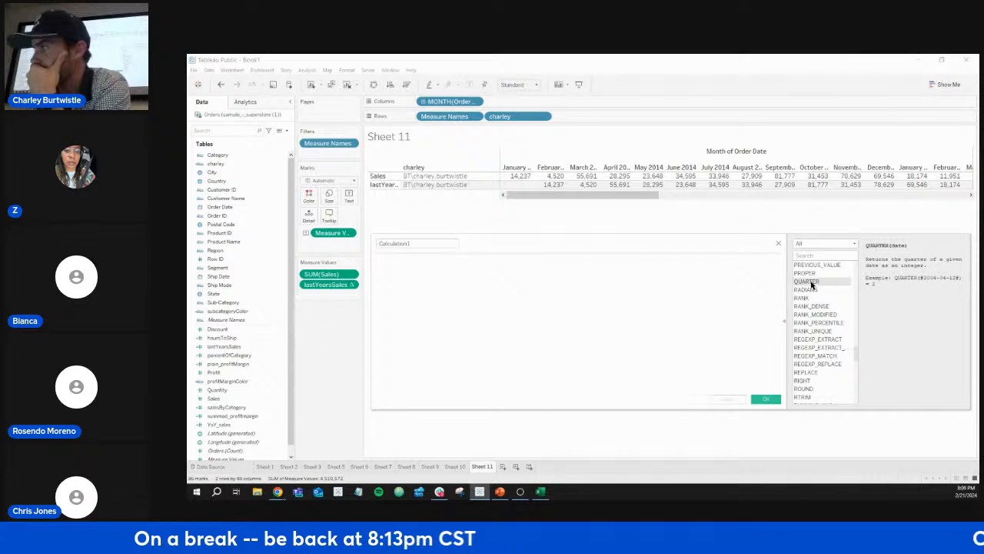
pyautogui.scroll(-10, 811, 284)
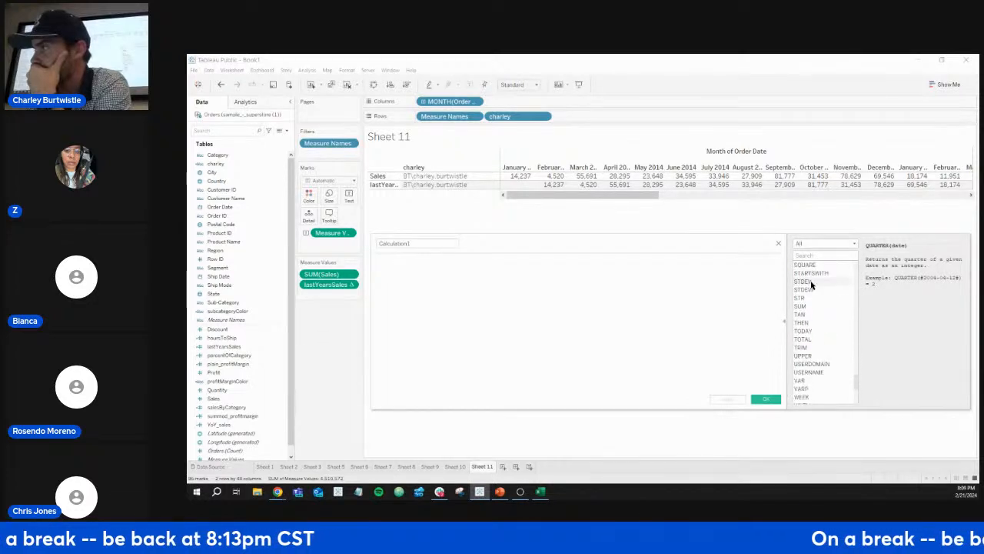
pyautogui.scroll(-2, 811, 284)
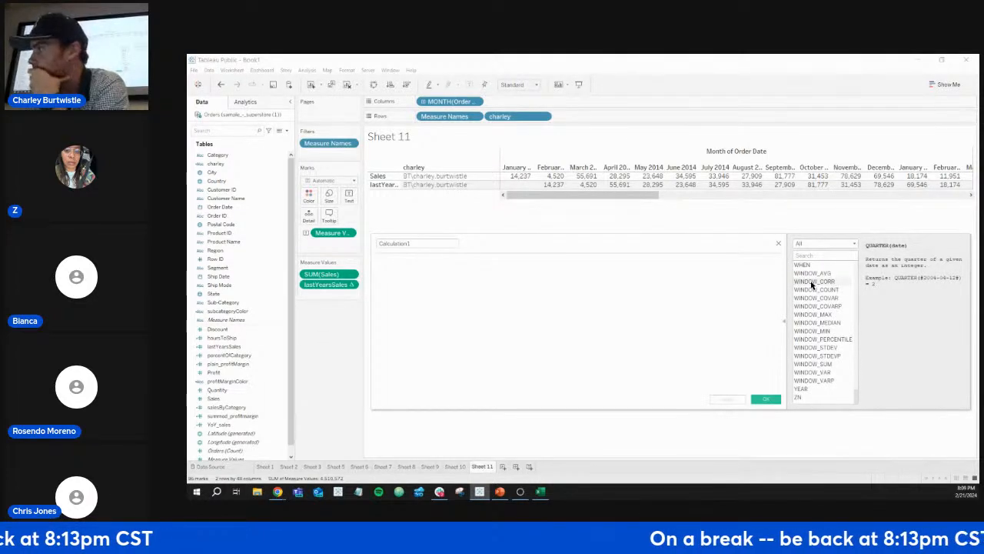
pyautogui.click(798, 397)
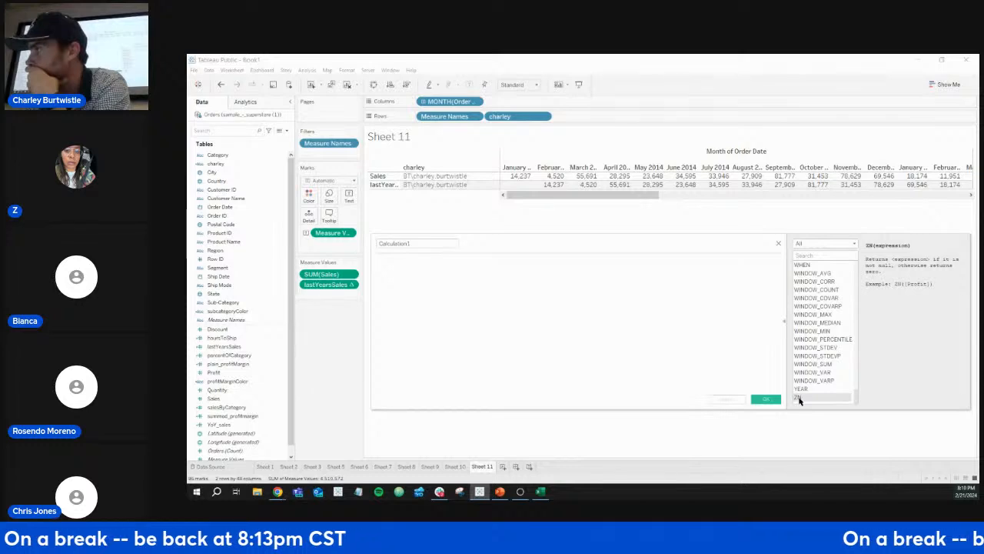
pyautogui.click(801, 390)
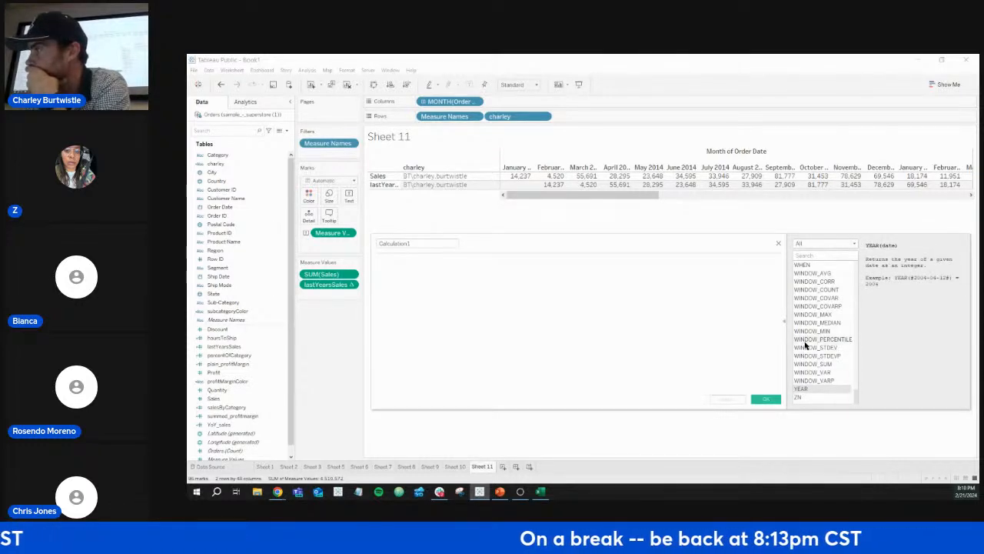
# - Return to the beginning of the function list and read descriptions from CEILING and COS through COUNT, COUNTD, COVAR and COVARP
pyautogui.scroll(20, 805, 346)
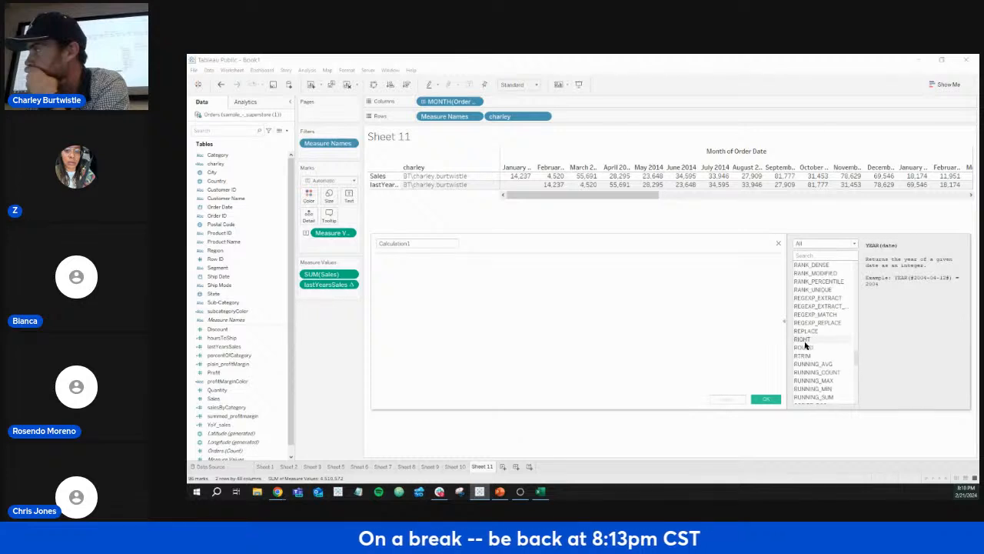
pyautogui.scroll(20, 805, 346)
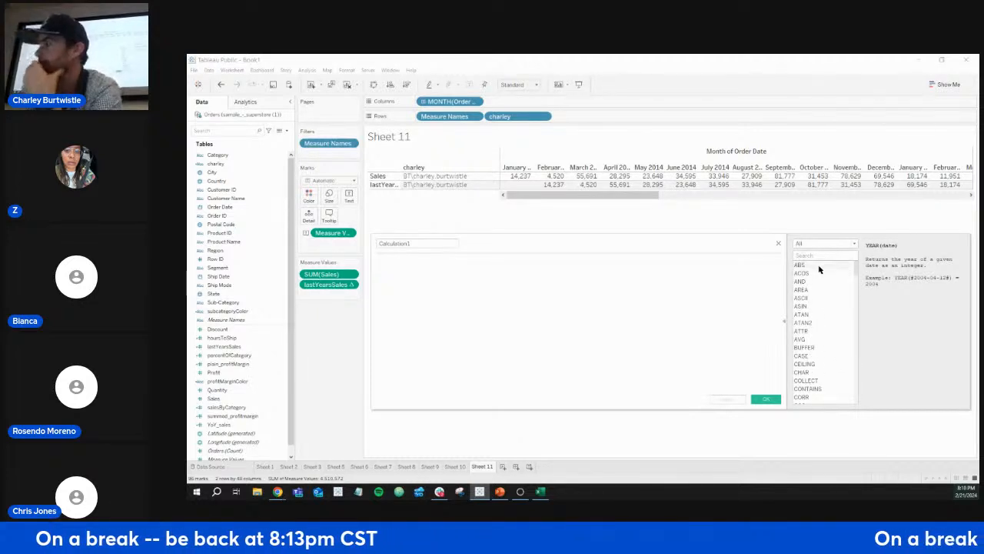
pyautogui.scroll(-1, 813, 292)
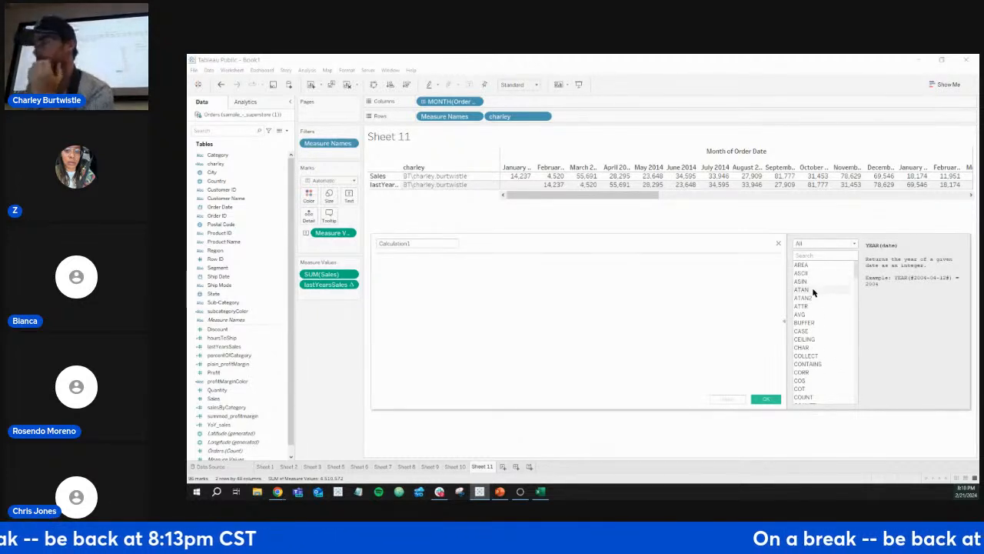
pyautogui.click(815, 339)
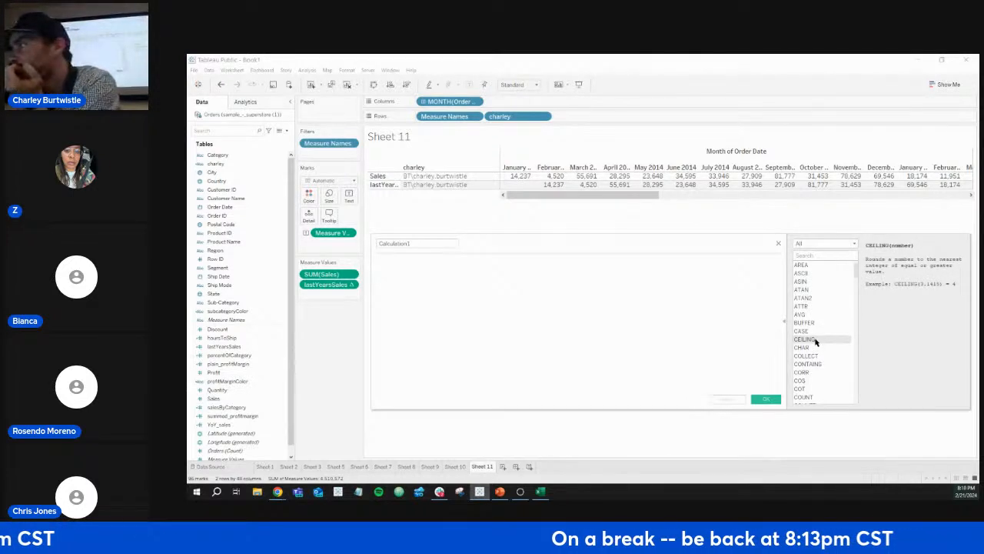
pyautogui.scroll(-1, 816, 342)
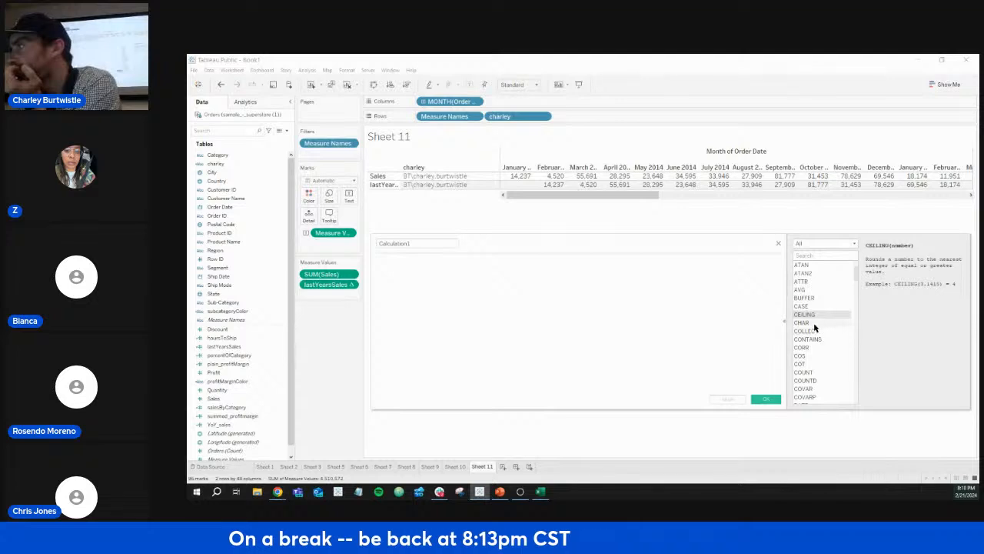
pyautogui.scroll(-1, 815, 329)
pyautogui.click(813, 323)
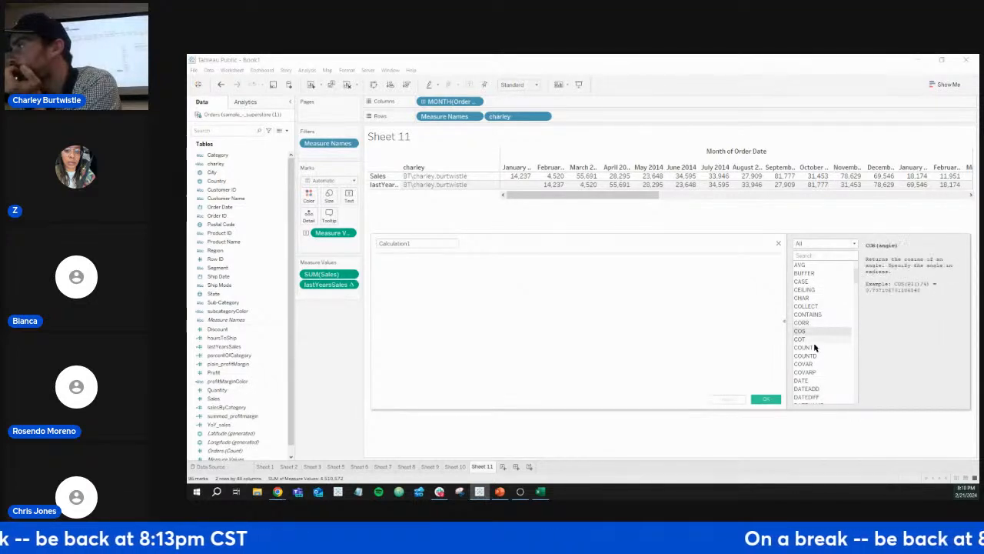
pyautogui.click(813, 346)
pyautogui.click(817, 355)
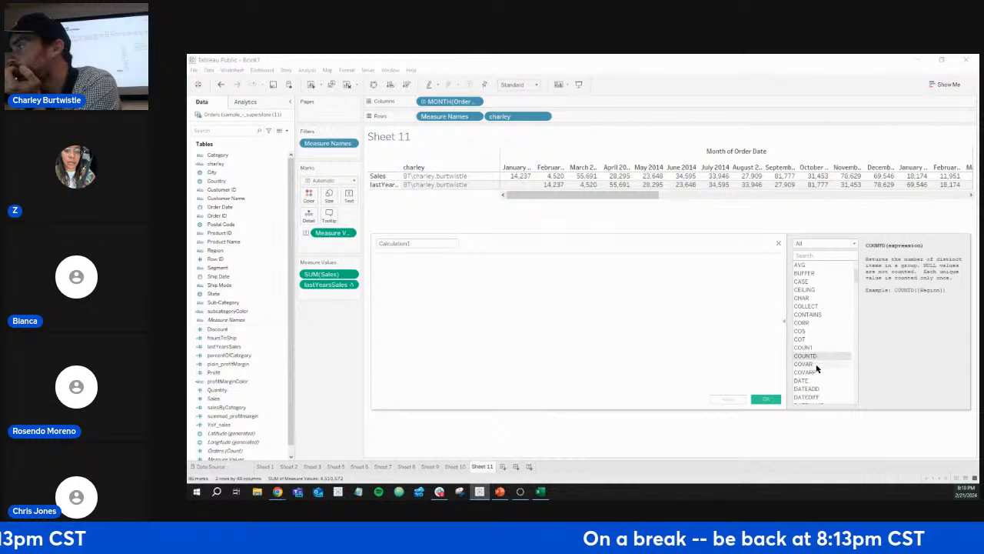
pyautogui.click(816, 365)
pyautogui.click(815, 373)
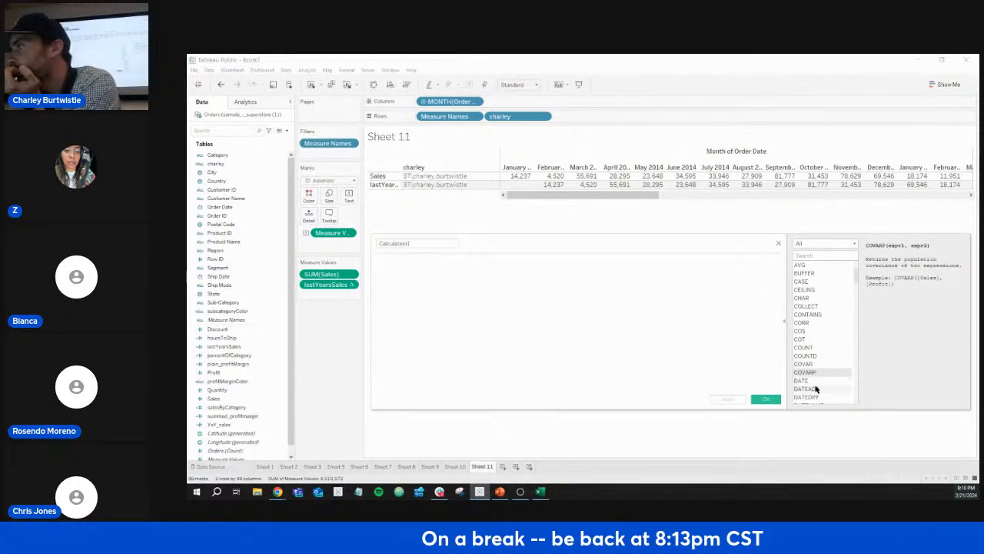
# - Read the descriptions of the date functions DATEADD, DATENAME and DATEPART and look over the functions that follow them
pyautogui.click(816, 387)
pyautogui.scroll(-3, 810, 339)
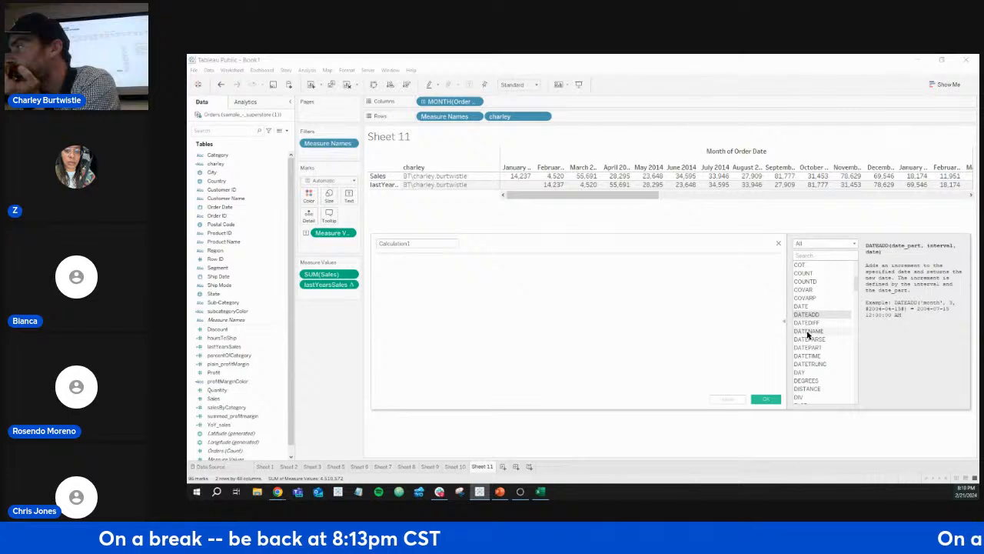
pyautogui.click(811, 331)
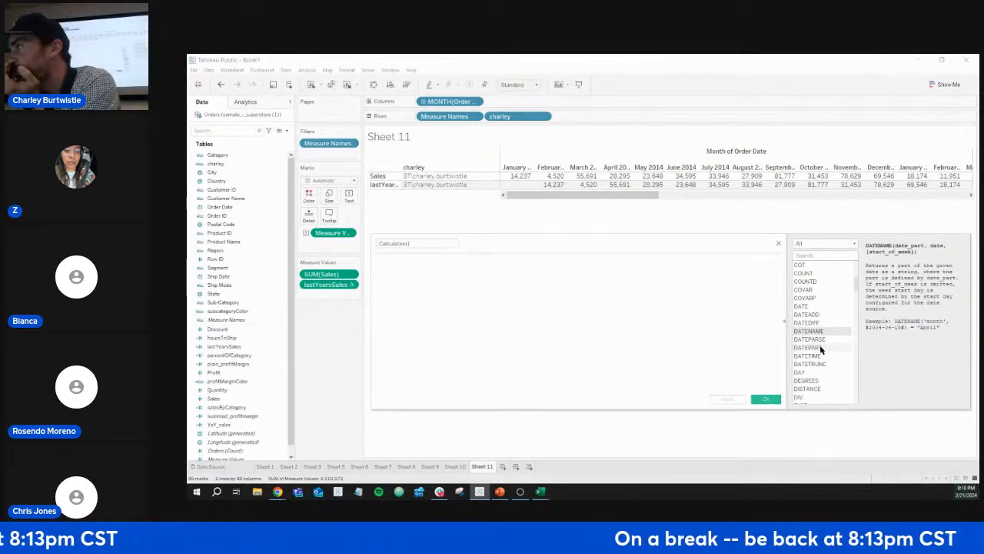
pyautogui.click(820, 350)
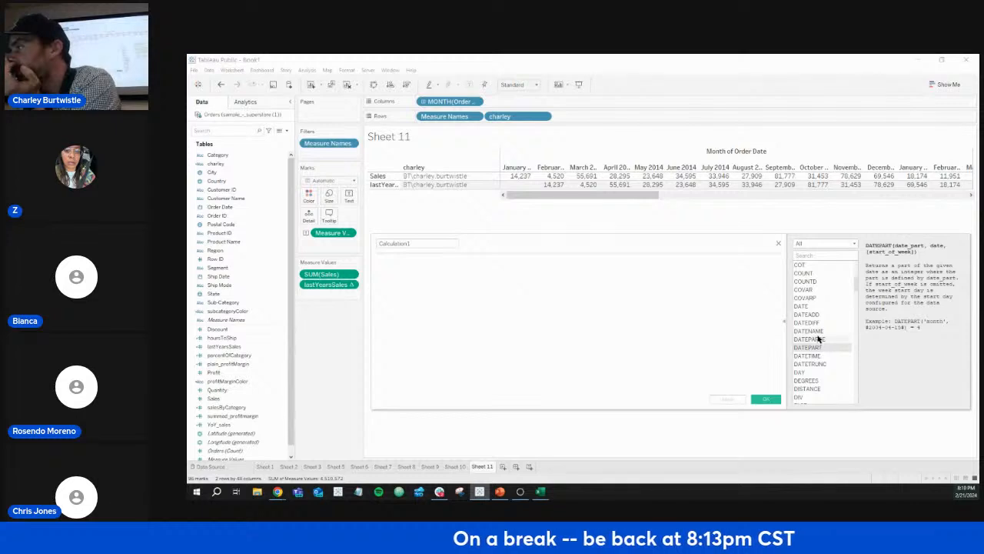
pyautogui.scroll(-2, 819, 339)
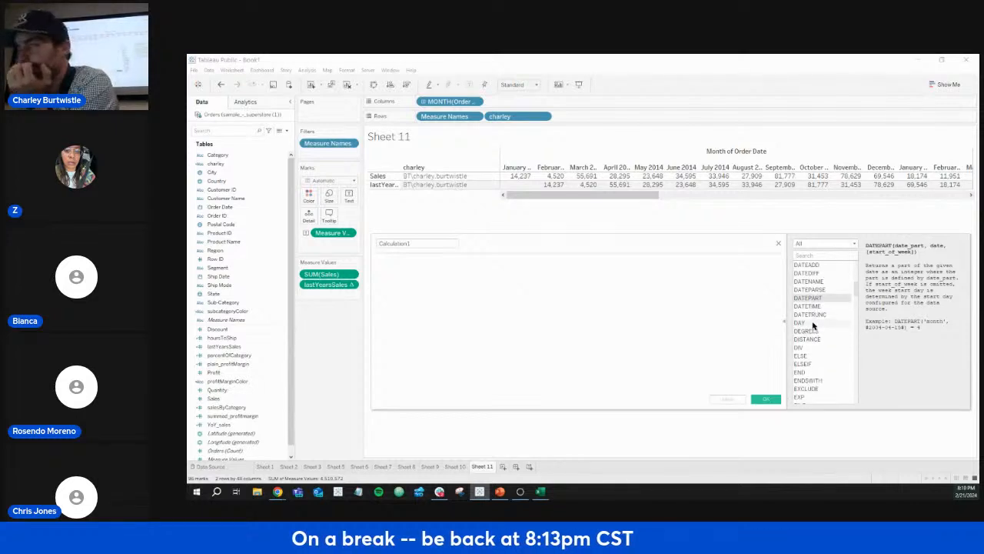
# - Read the function reference descriptions of DAY, DEGREES, DISTANCE and EXCLUDE and look over the functions that follow
pyautogui.click(812, 324)
pyautogui.click(807, 330)
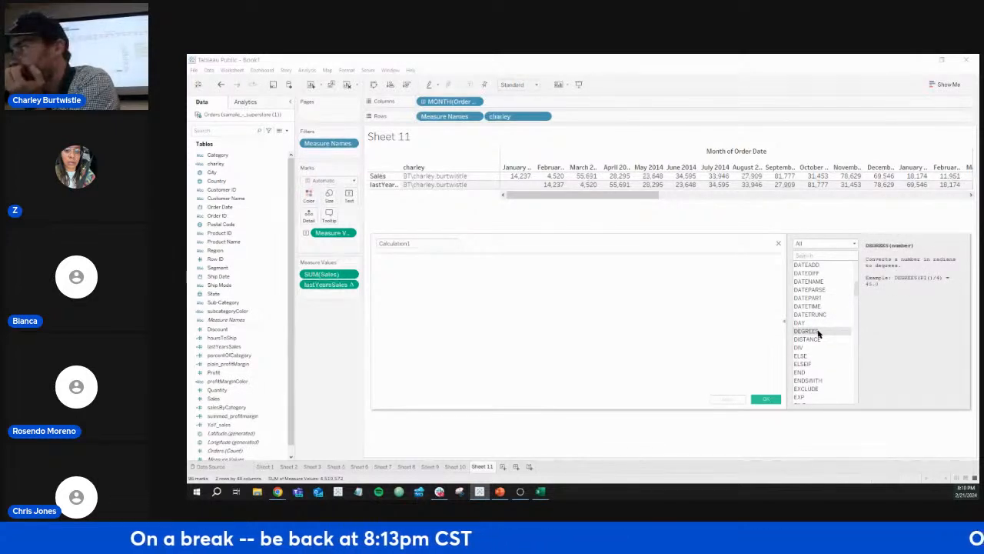
pyautogui.click(826, 339)
pyautogui.scroll(-3, 822, 332)
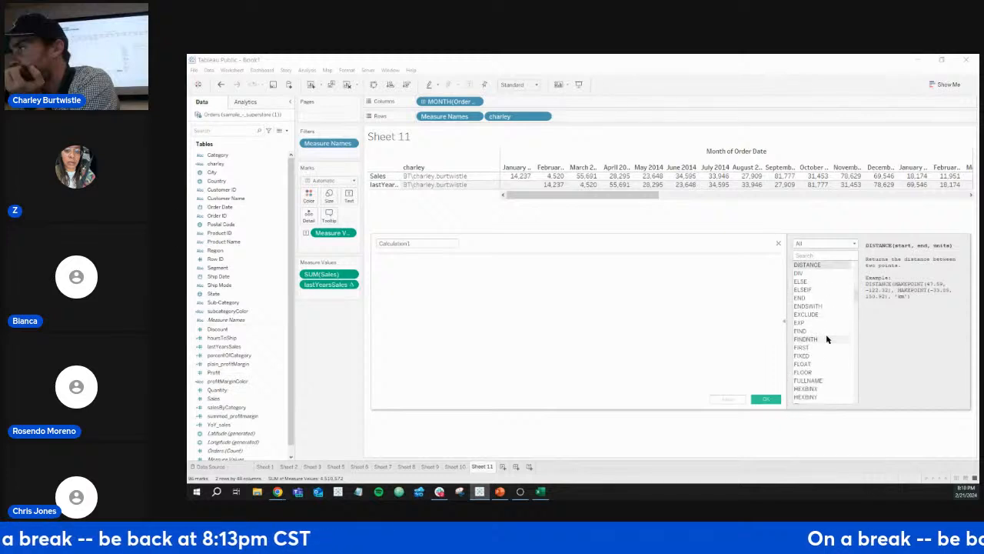
pyautogui.click(817, 314)
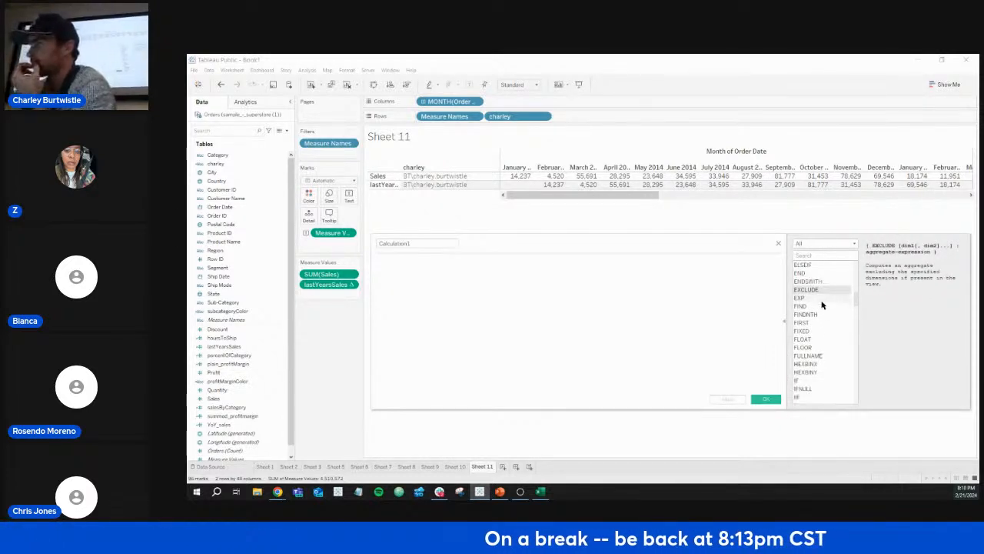
pyautogui.scroll(-2, 821, 306)
pyautogui.scroll(-2, 821, 306)
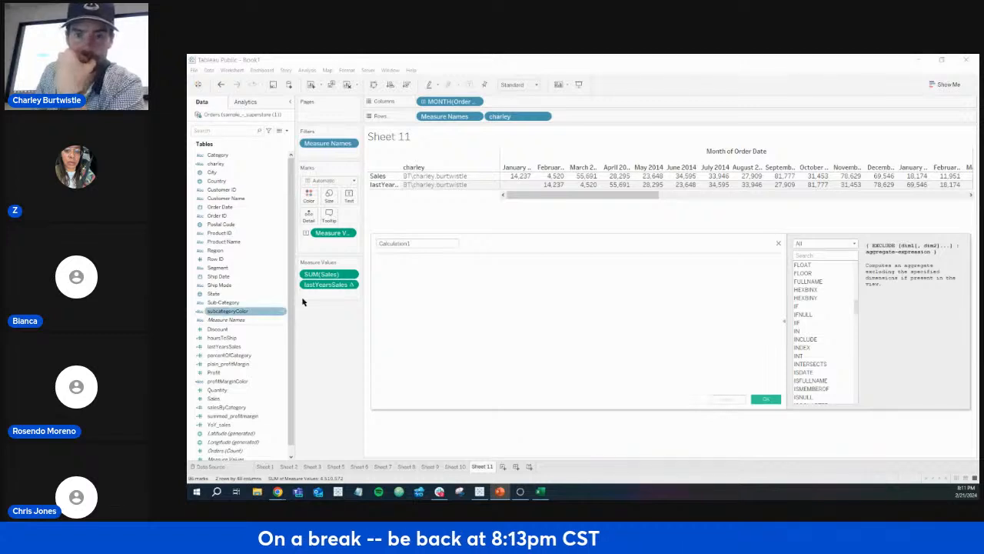
# - Read the descriptions of PERCENTILE, PI, PREVIOUS_VALUE, PROPER and QUARTER further along the function list
pyautogui.scroll(-10, 839, 318)
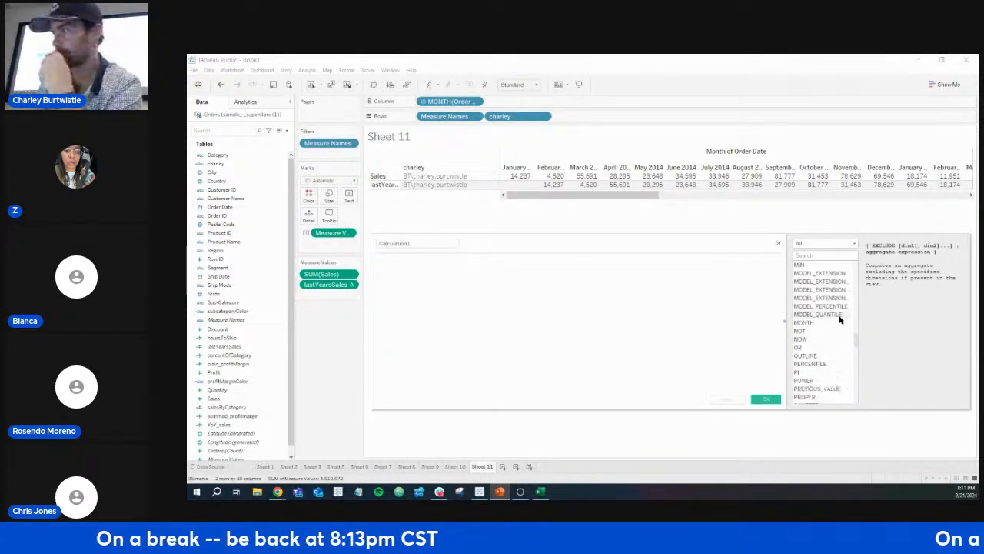
pyautogui.scroll(-1, 827, 306)
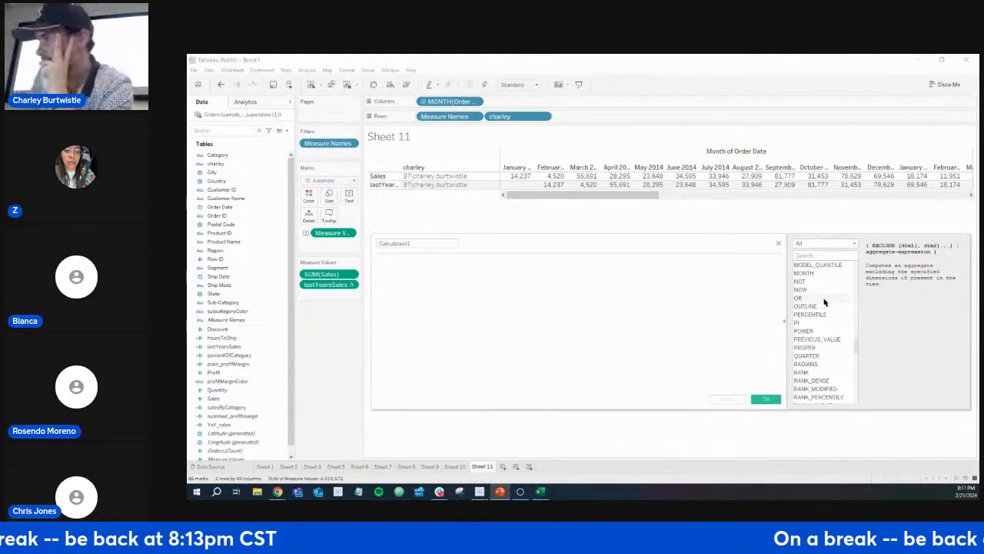
pyautogui.click(819, 315)
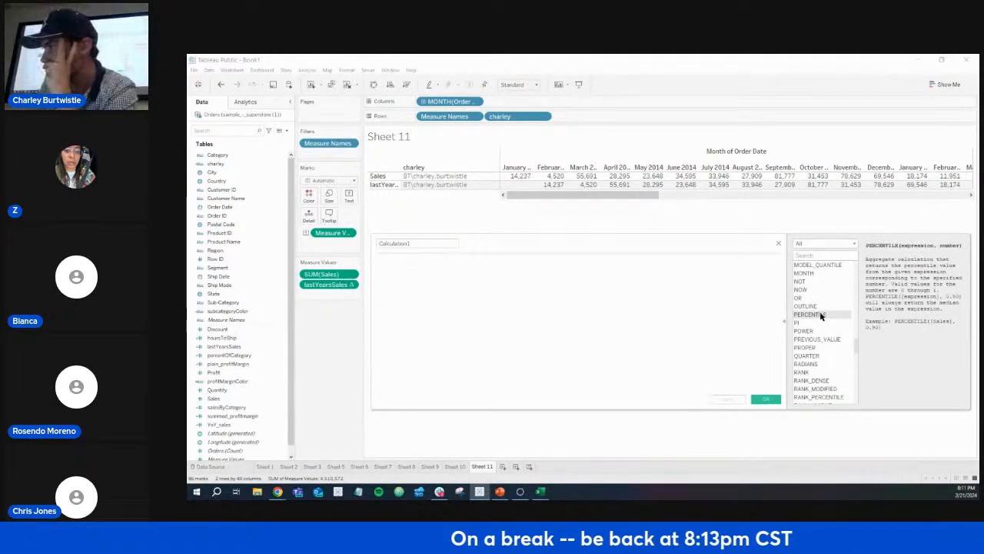
pyautogui.click(820, 323)
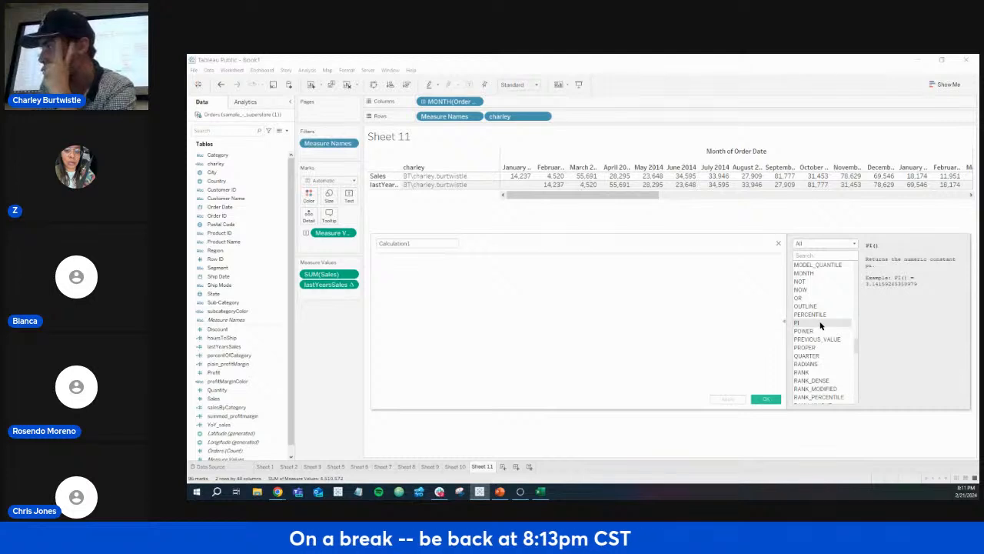
pyautogui.scroll(-1, 820, 326)
pyautogui.click(817, 315)
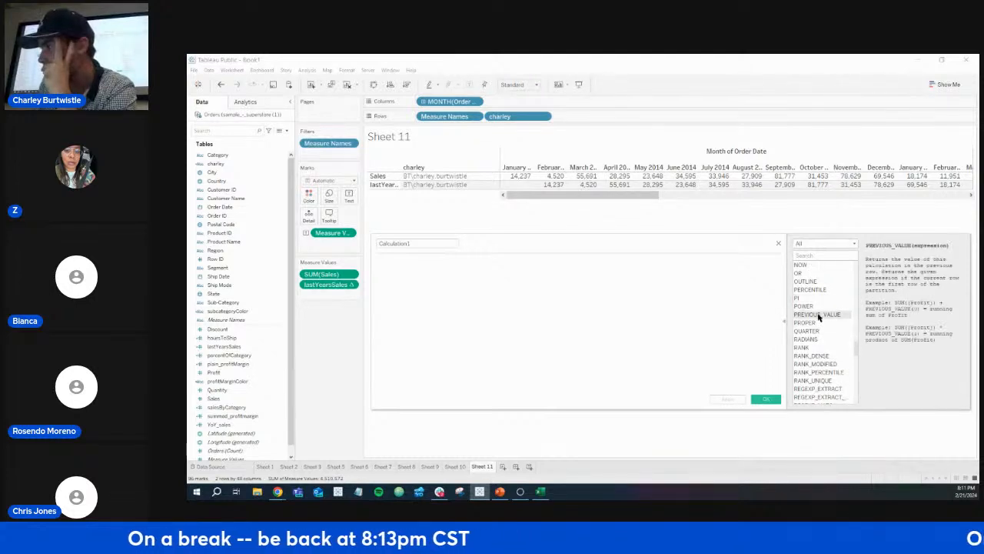
pyautogui.click(818, 323)
pyautogui.click(817, 331)
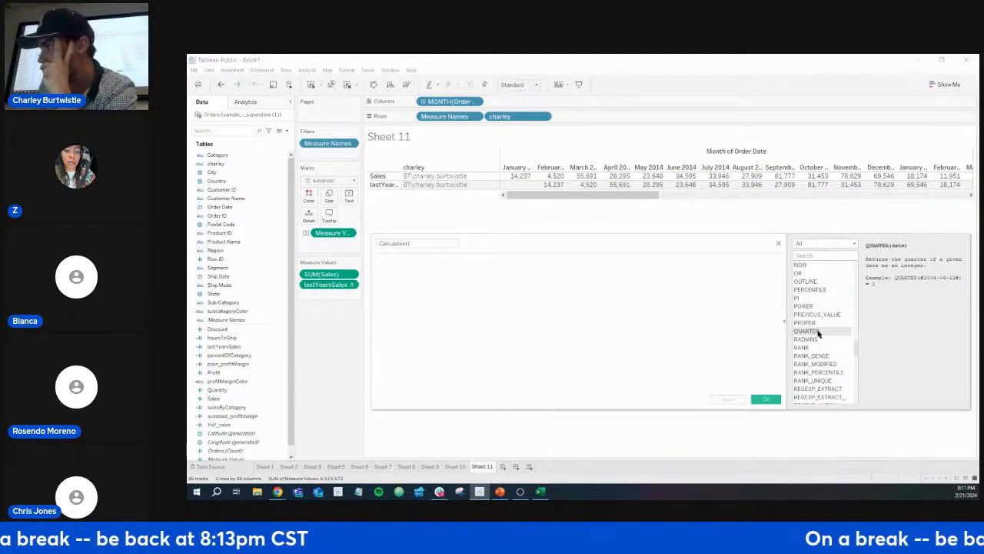
# - Read the description of ROUND and look through the remaining functions to the end of the list
pyautogui.scroll(-5, 818, 332)
pyautogui.click(820, 315)
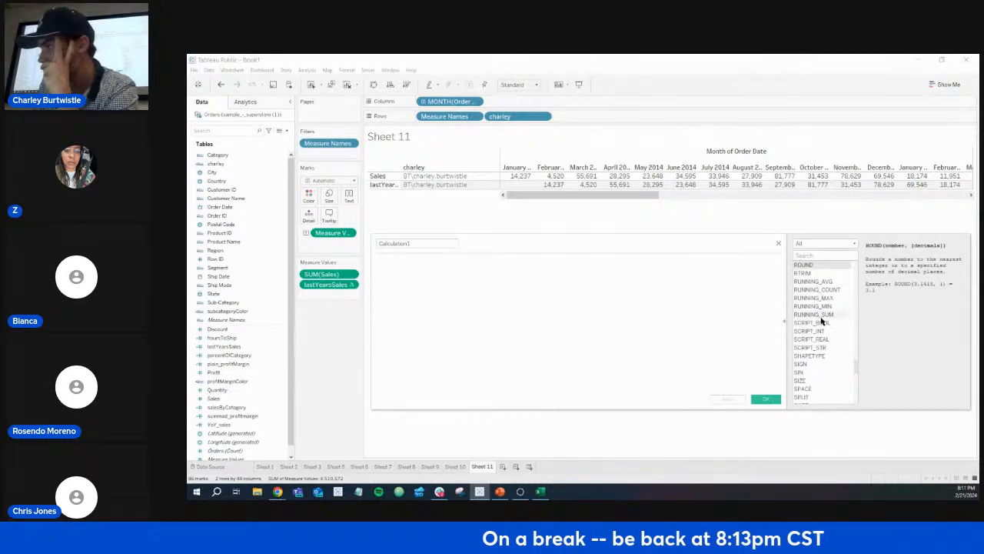
pyautogui.scroll(-10, 821, 321)
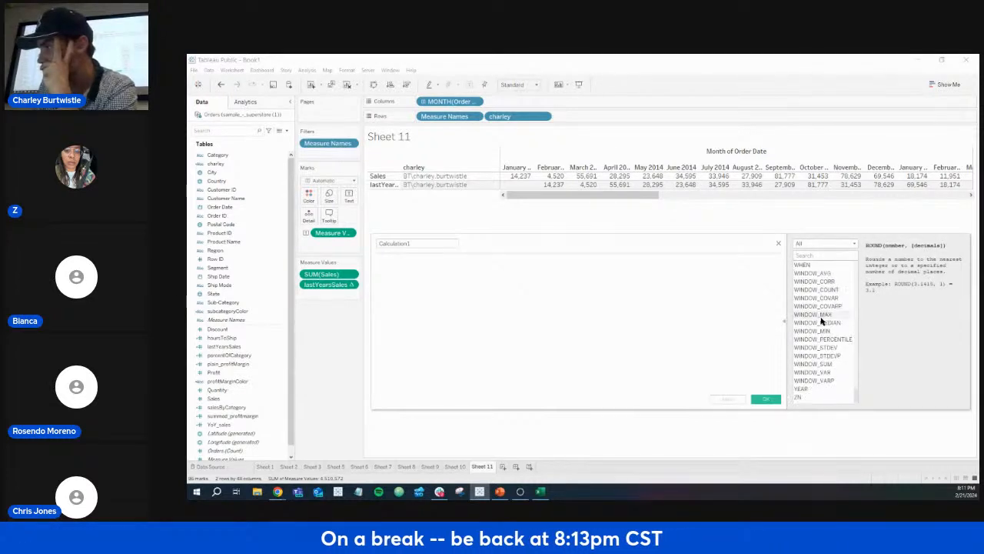
# - Return to the start of the function list, read the ABS, ATTR, COUNTD and COVAR descriptions, and close the calculation editor without saving
pyautogui.scroll(20, 821, 321)
pyautogui.scroll(15, 821, 322)
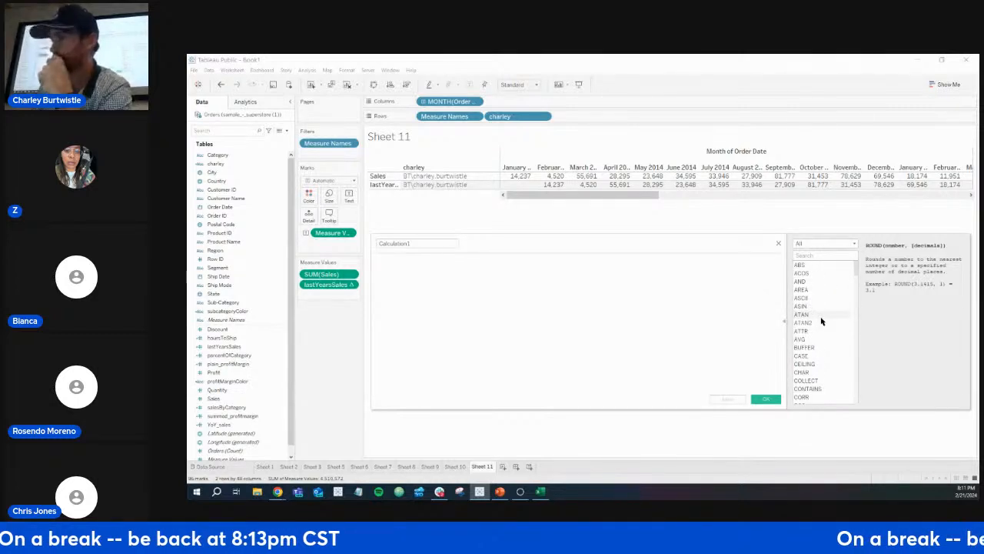
pyautogui.click(808, 266)
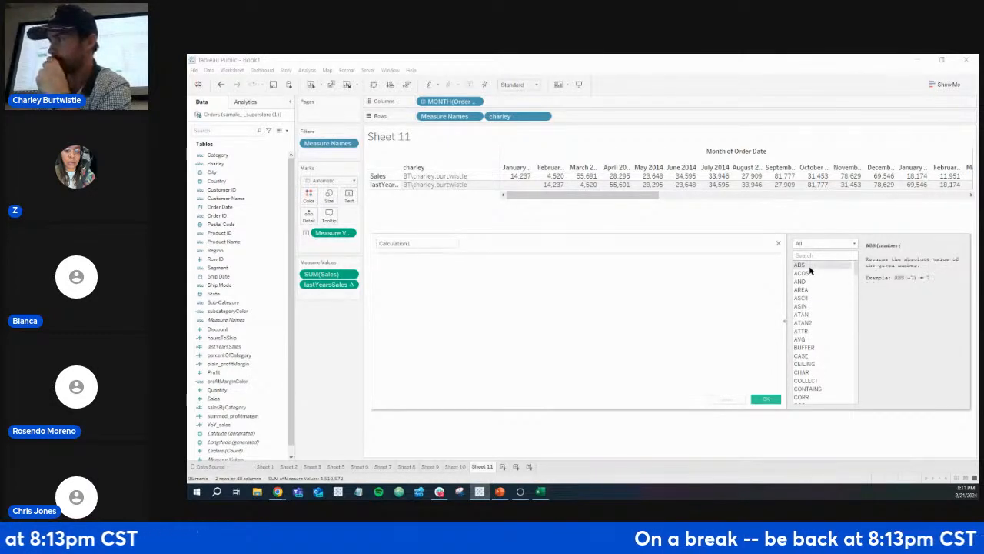
pyautogui.click(817, 351)
pyautogui.click(813, 332)
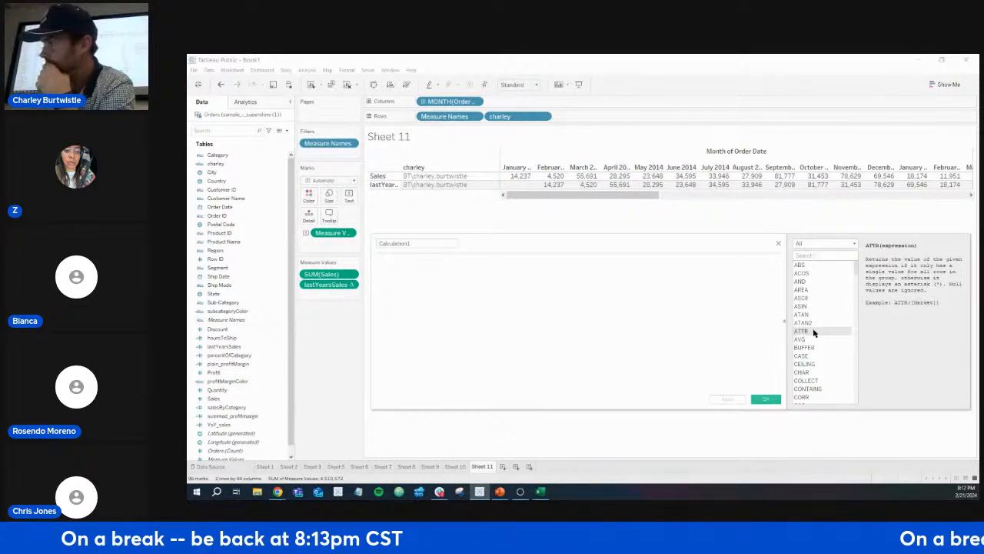
pyautogui.scroll(-2, 814, 333)
pyautogui.scroll(-1, 813, 335)
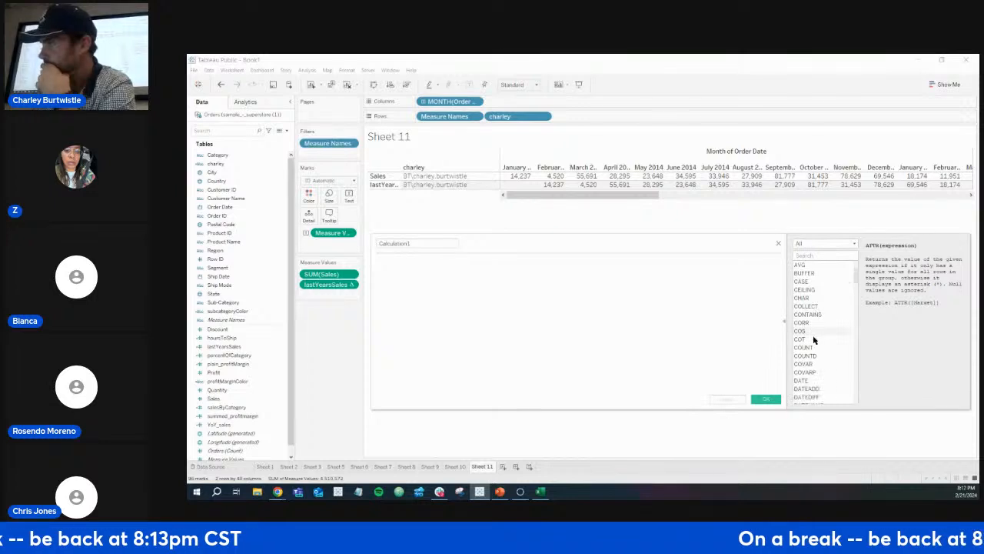
pyautogui.click(817, 355)
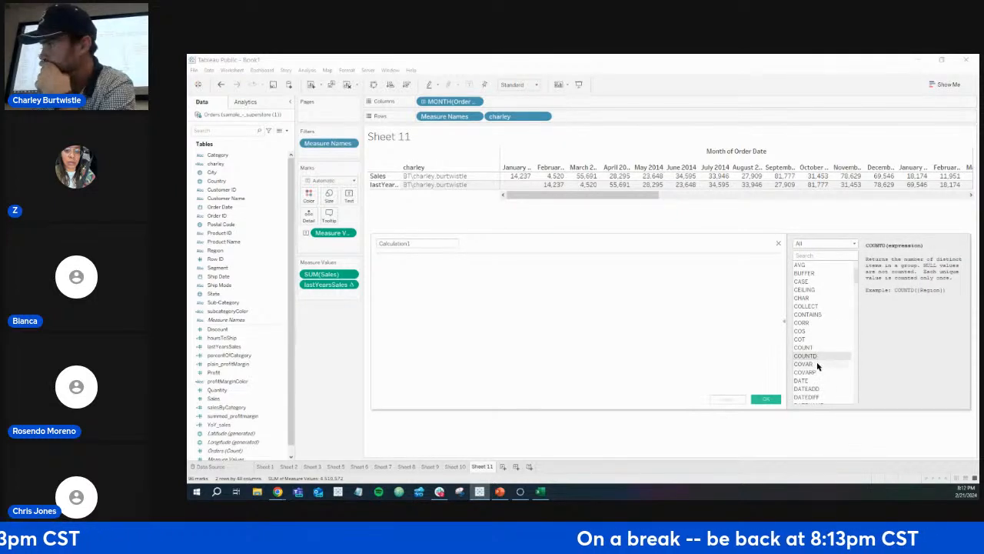
pyautogui.click(818, 365)
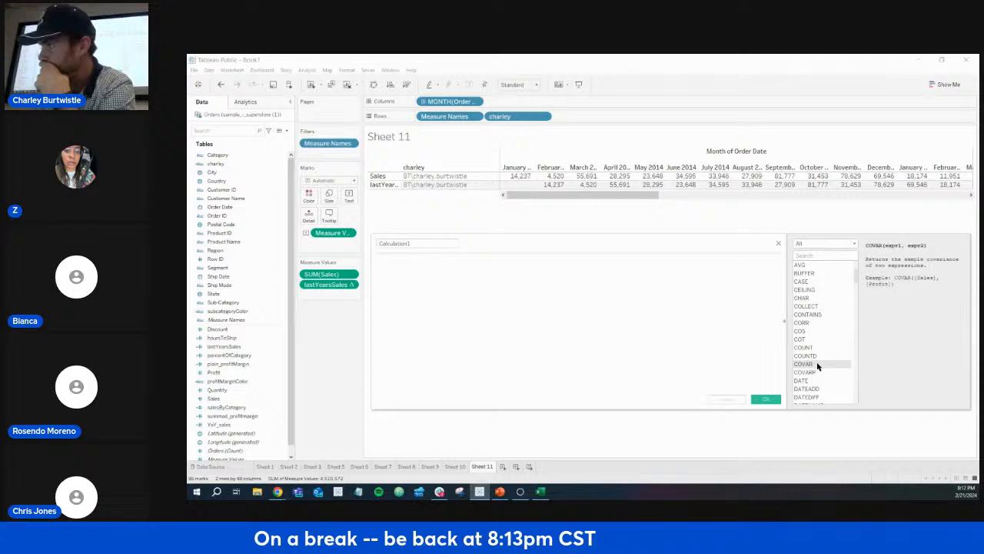
pyautogui.scroll(-3, 817, 366)
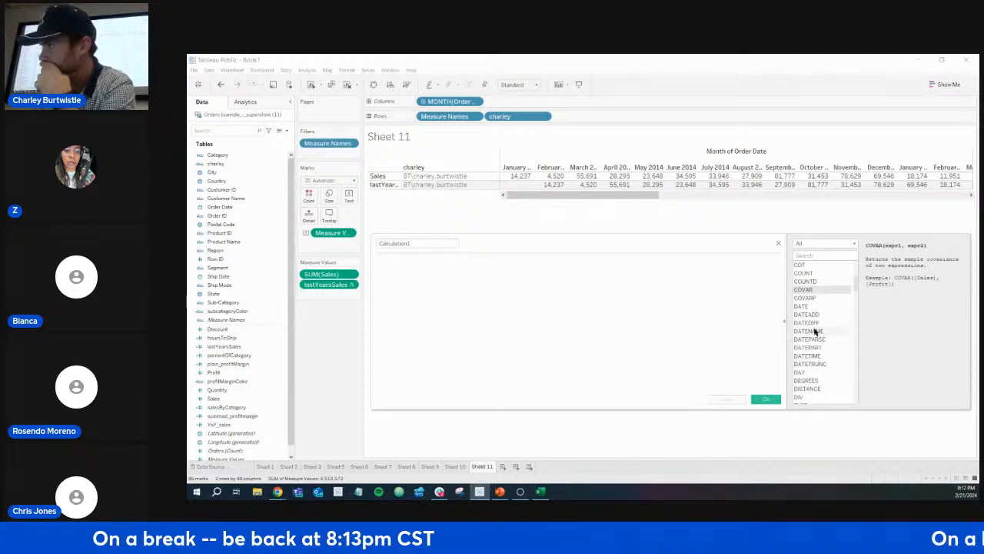
pyautogui.click(778, 245)
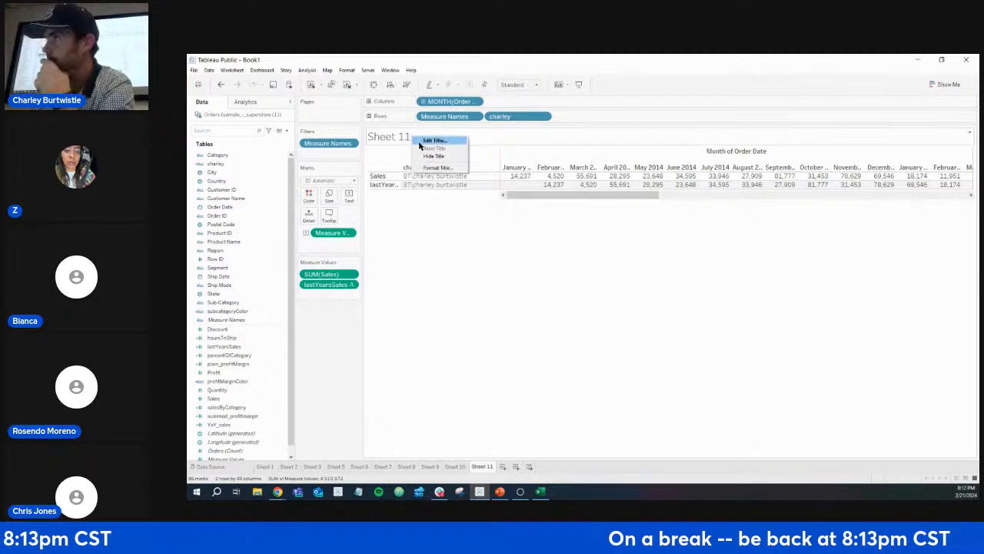
# - Open the sheet title for editing, look over the fields that can be inserted, and cancel without changes
pyautogui.click(430, 140)
pyautogui.click(666, 222)
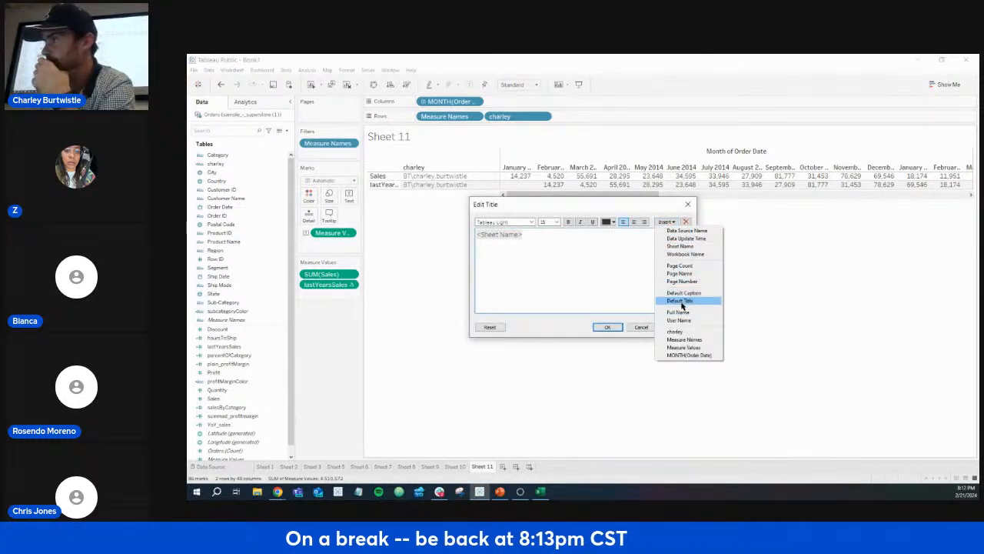
pyautogui.click(634, 270)
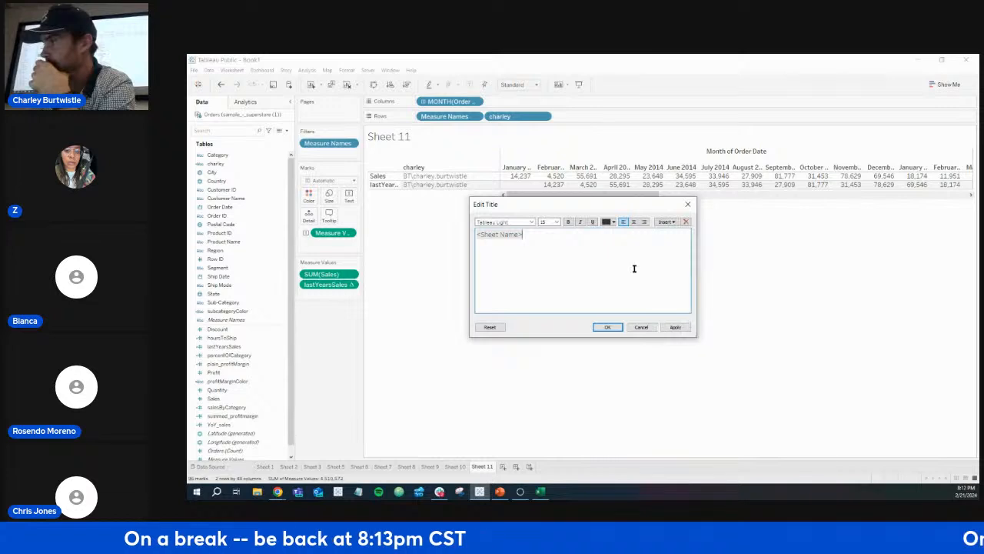
pyautogui.click(652, 328)
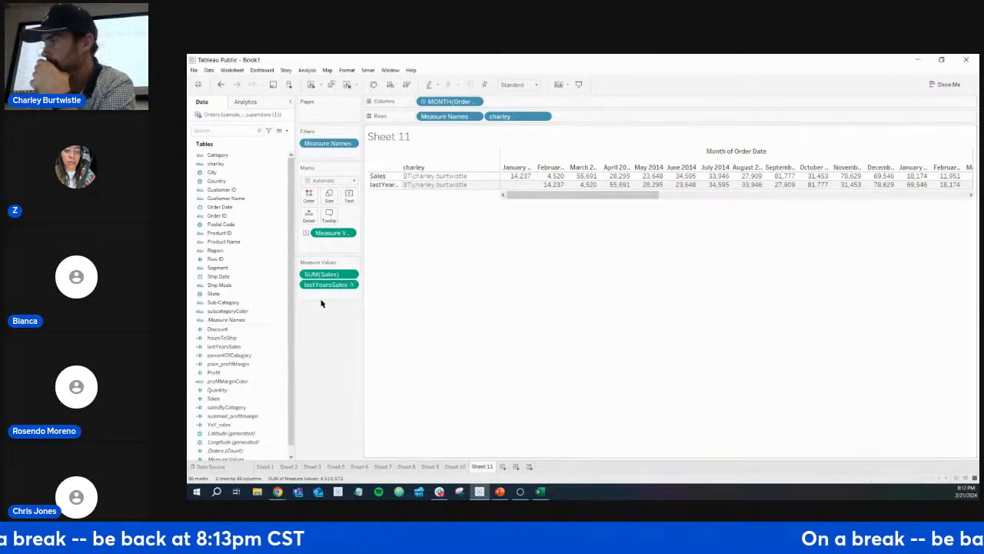
# - Remove the full-name field from the rows of the sales comparison table
pyautogui.moveTo(512, 119); pyautogui.dragTo(334, 325)
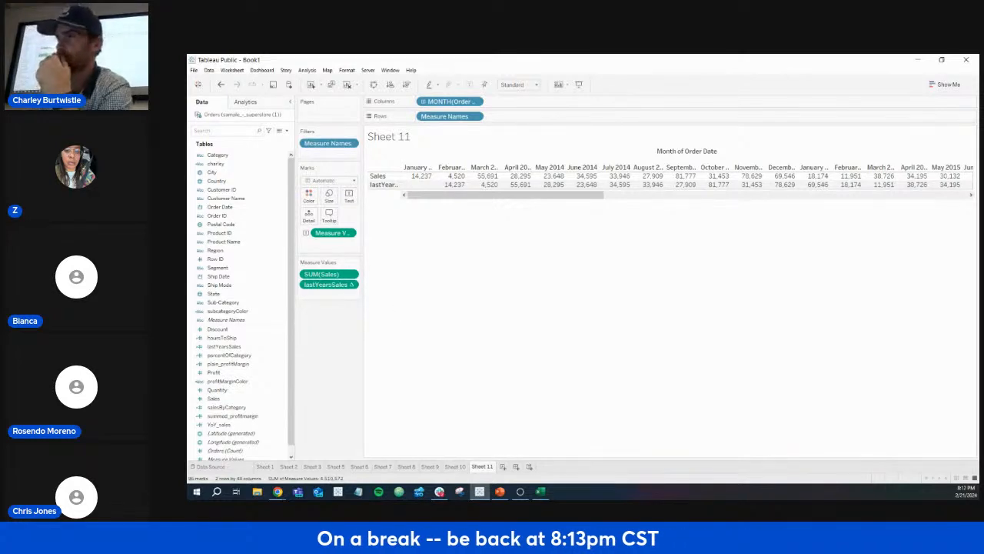
pyautogui.hotkey('alt', 'Tab')
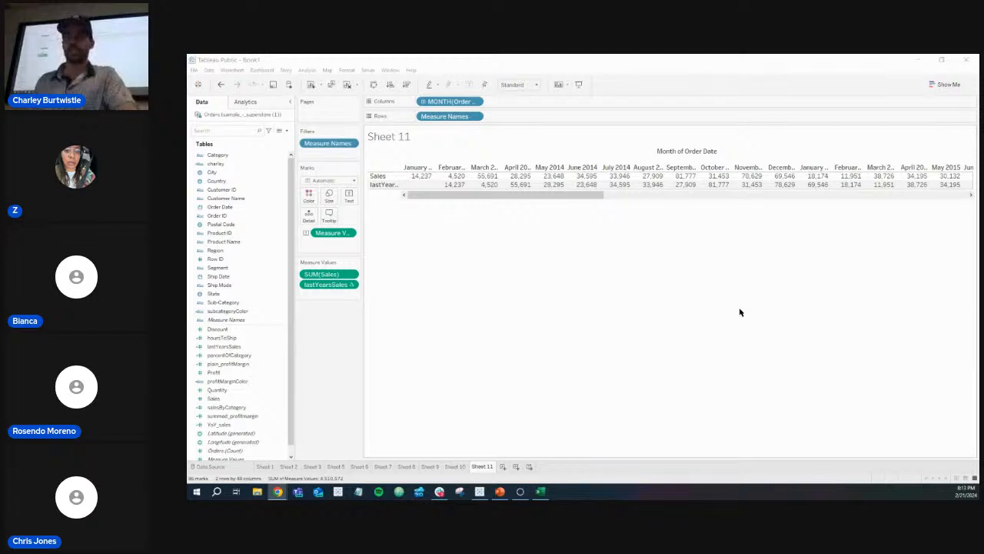
# - Start a new calculated field, move its editor over the upper part of the table, and collapse and restore the function reference
pyautogui.click(286, 133)
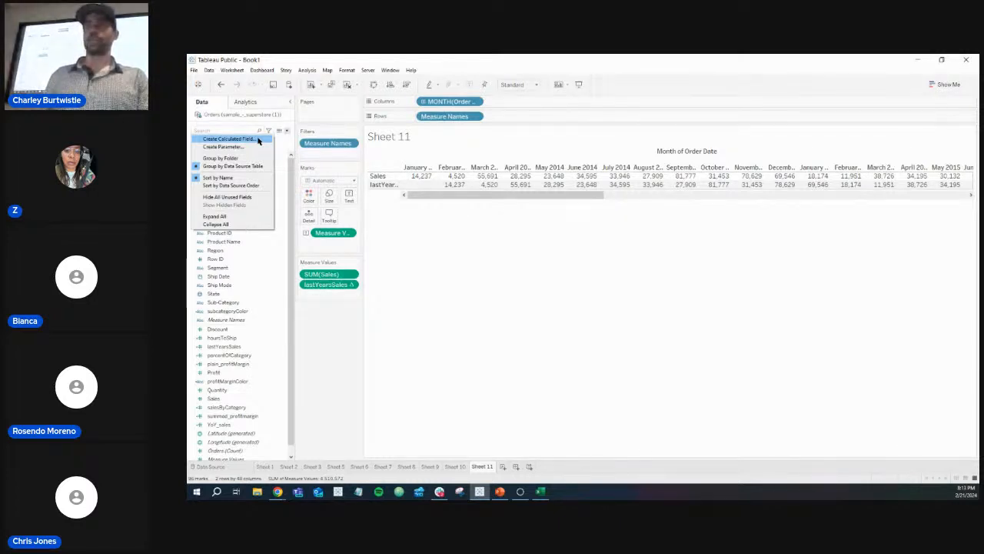
pyautogui.click(258, 139)
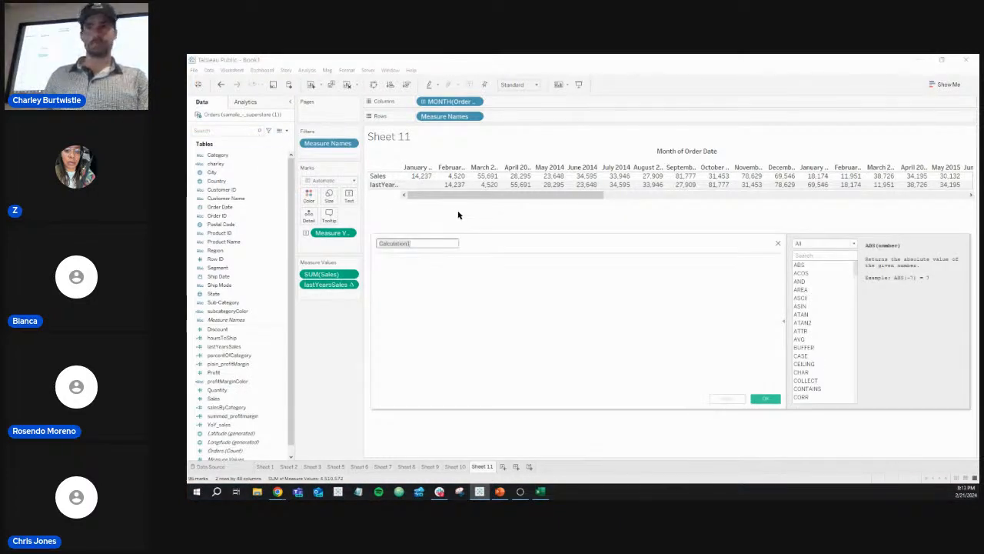
pyautogui.moveTo(482, 247); pyautogui.dragTo(420, 191)
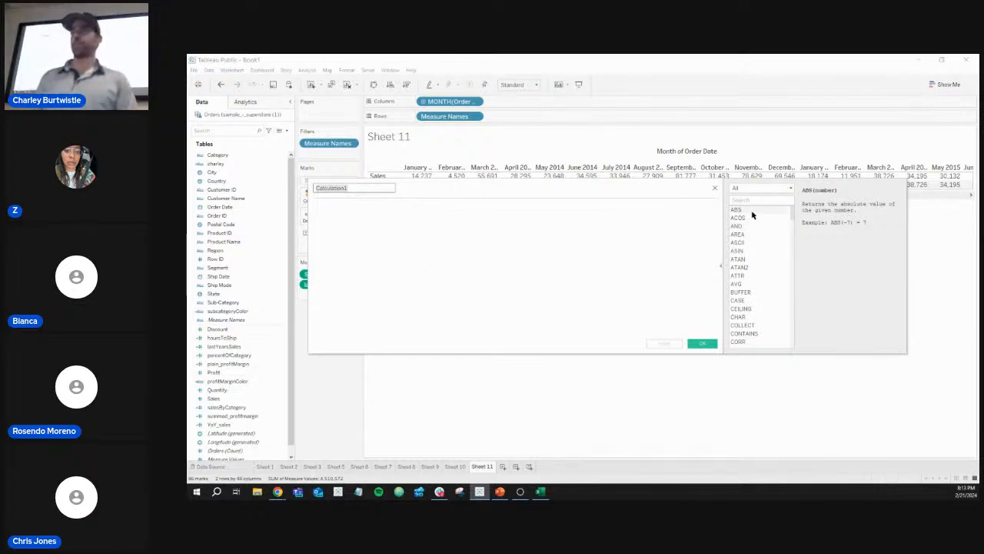
pyautogui.click(720, 263)
pyautogui.click(720, 265)
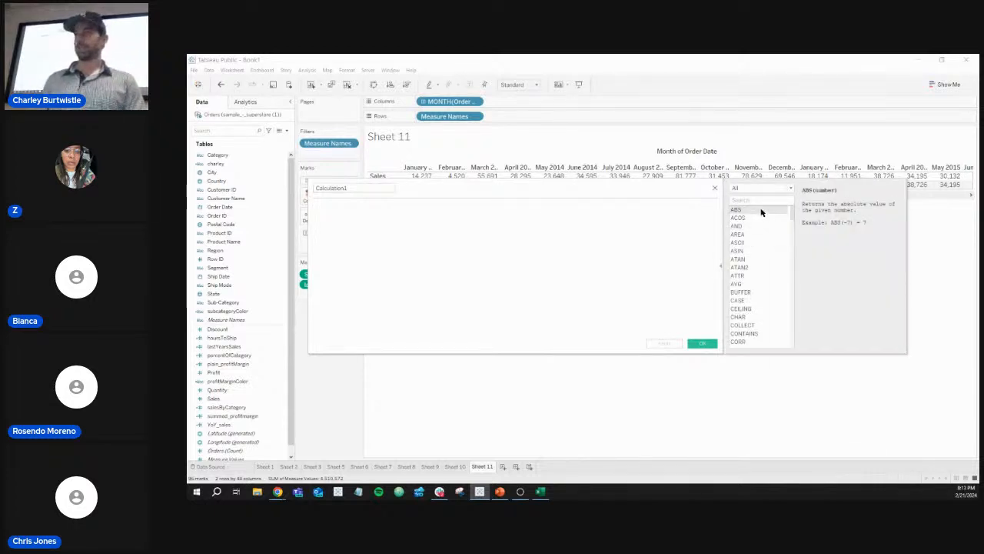
# - Go through the function list from ABS to ATTR, skim the functions through POWER and beyond, and close the editor without saving
pyautogui.press('Down')
pyautogui.press('Down')
pyautogui.press('Down')
pyautogui.press('Down')
pyautogui.press('Down')
pyautogui.press('Down')
pyautogui.press('Down')
pyautogui.press('Down')
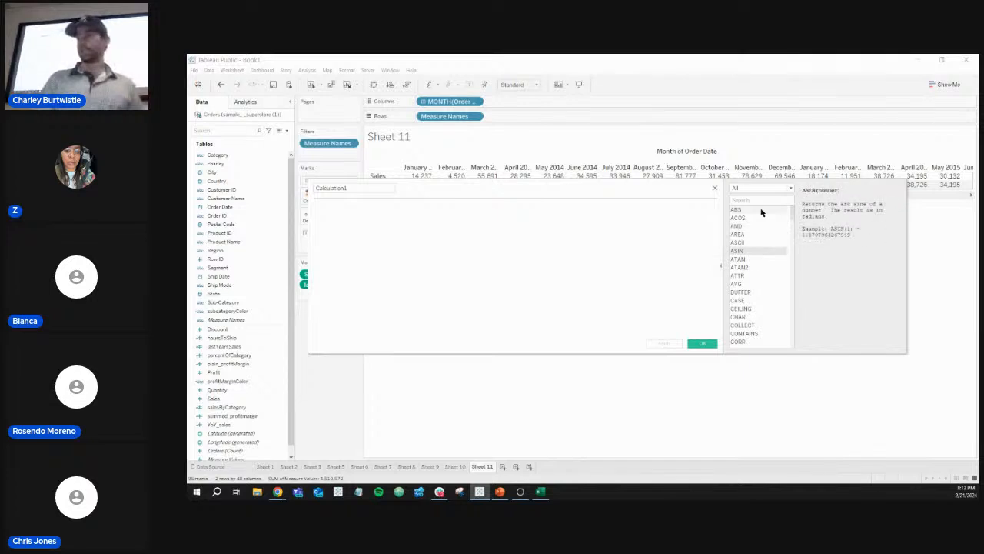
pyautogui.scroll(-20, 762, 263)
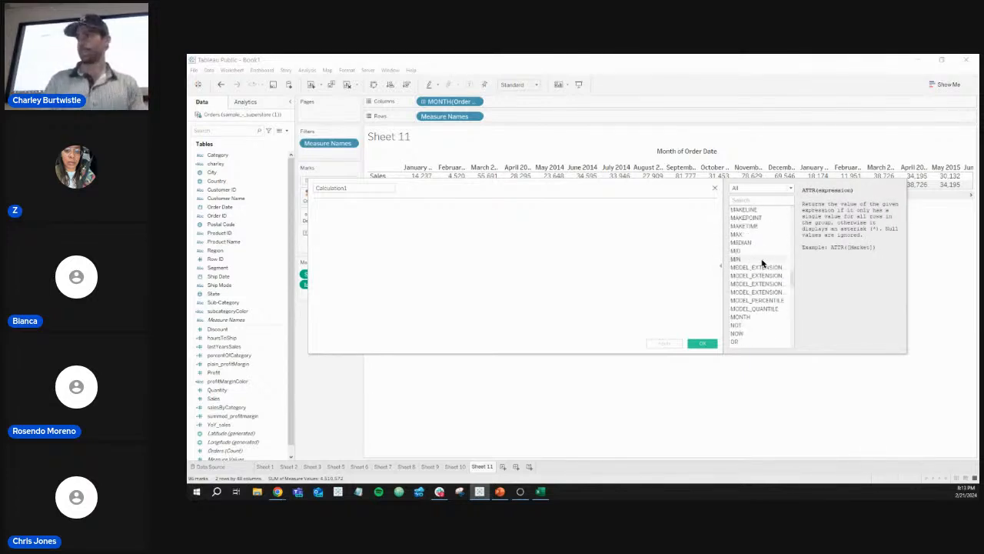
pyautogui.scroll(20, 761, 263)
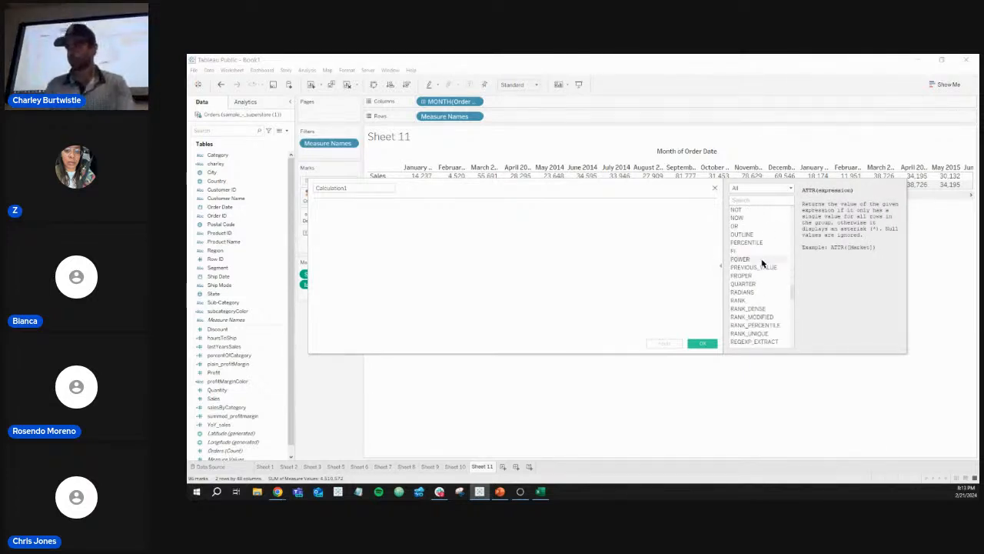
pyautogui.scroll(15, 761, 263)
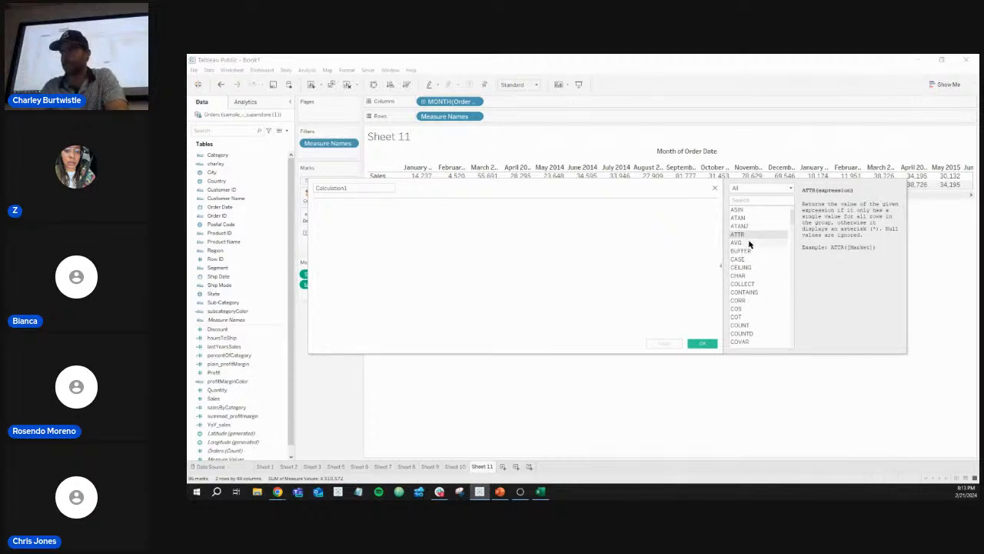
pyautogui.click(714, 189)
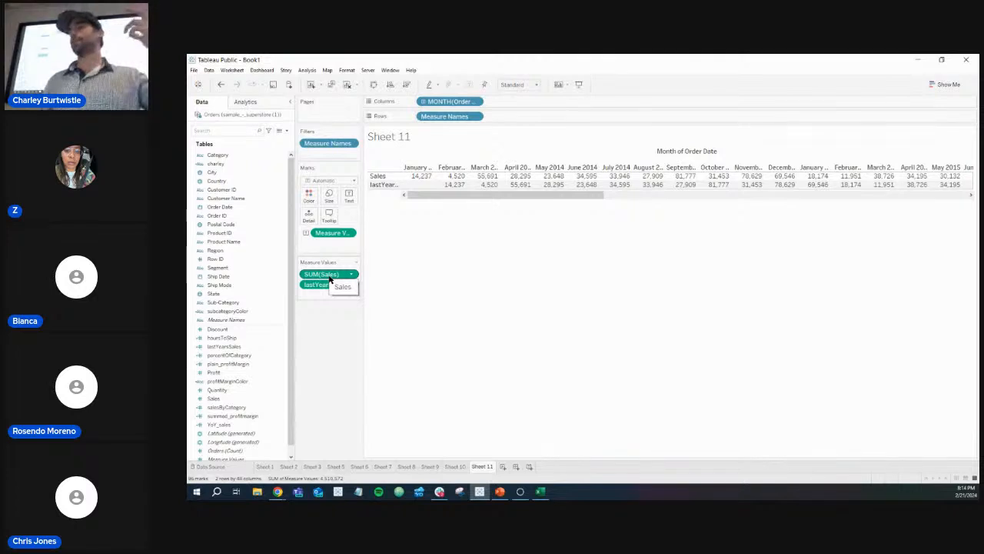
# - Try the formula sum([Sales]) in a new calculated field and close the editor without saving
pyautogui.click(286, 131)
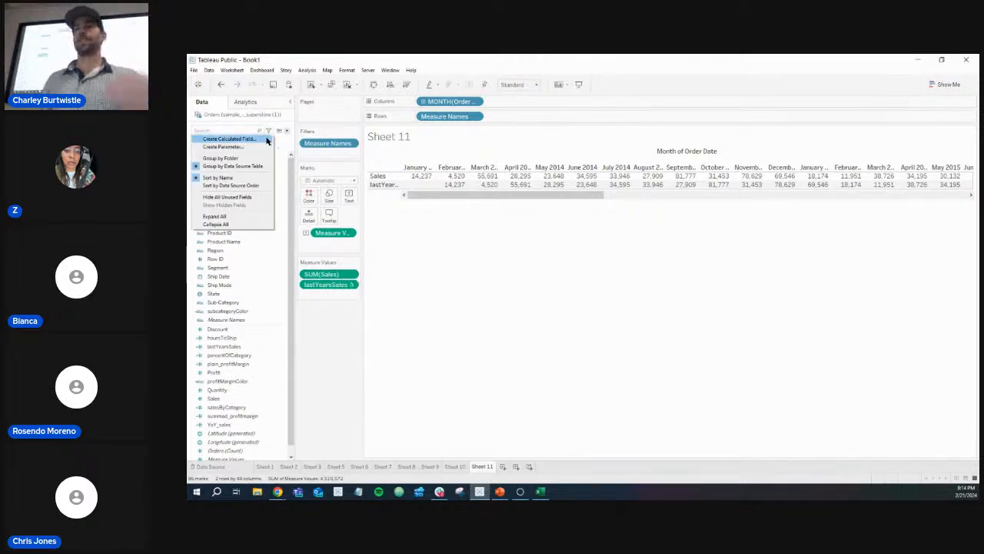
pyautogui.click(265, 139)
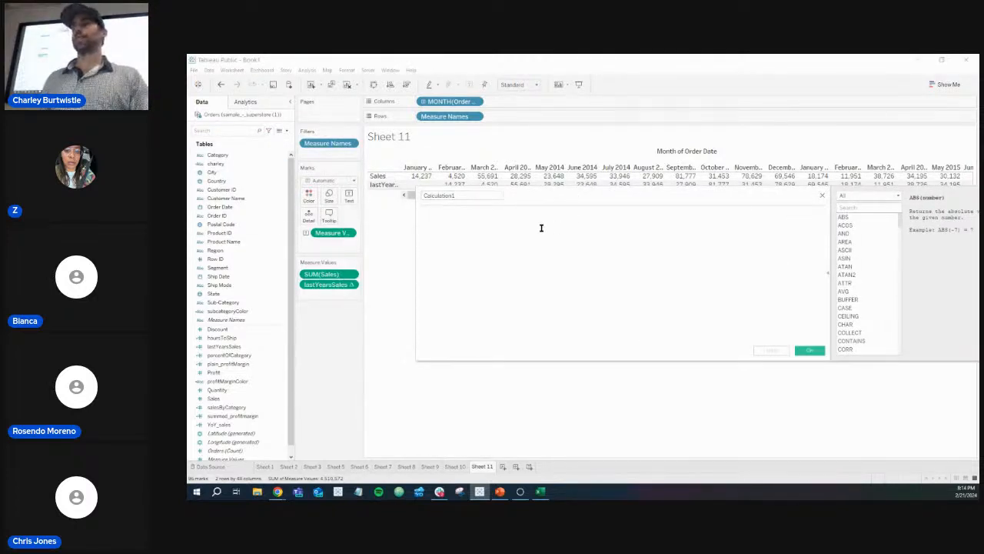
pyautogui.write('sum(')
pyautogui.write('[Sales]')
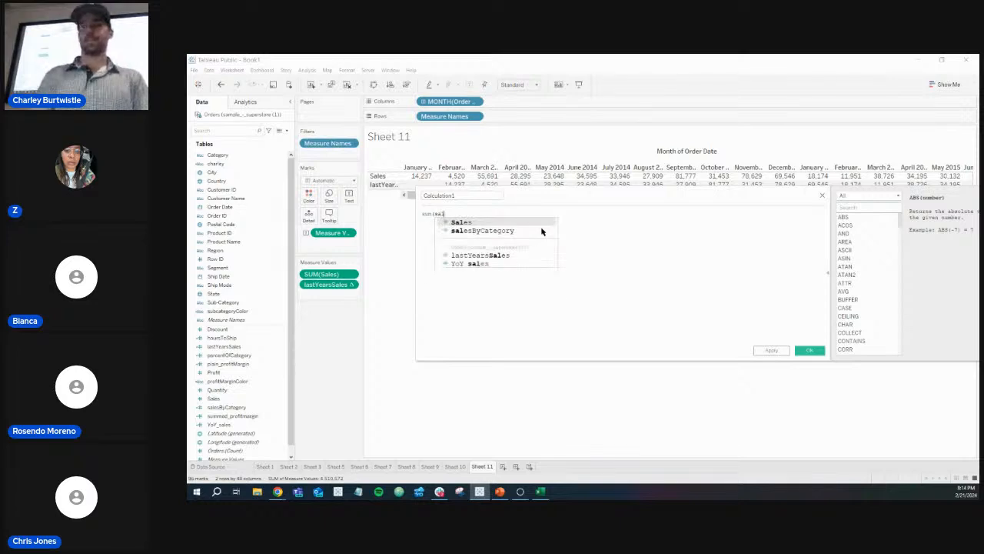
pyautogui.write(')')
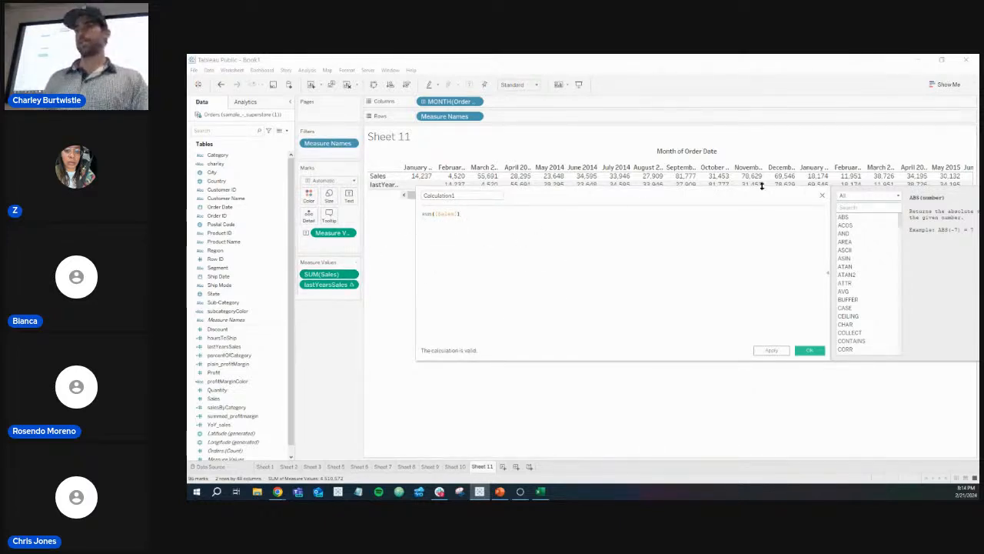
pyautogui.click(821, 197)
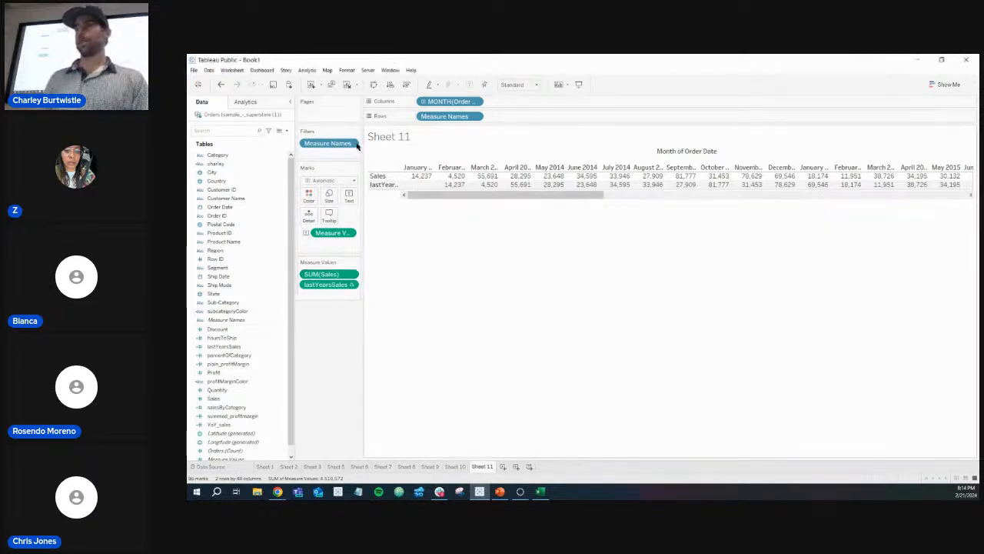
# - Start a new calculated field and look through the function list as far as LAST
pyautogui.click(286, 131)
pyautogui.click(261, 140)
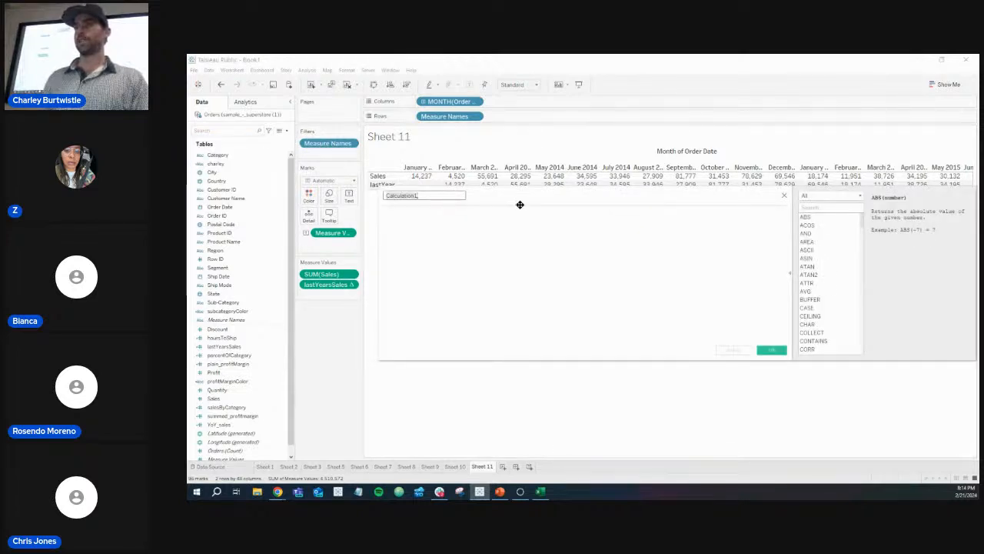
pyautogui.scroll(-7, 811, 253)
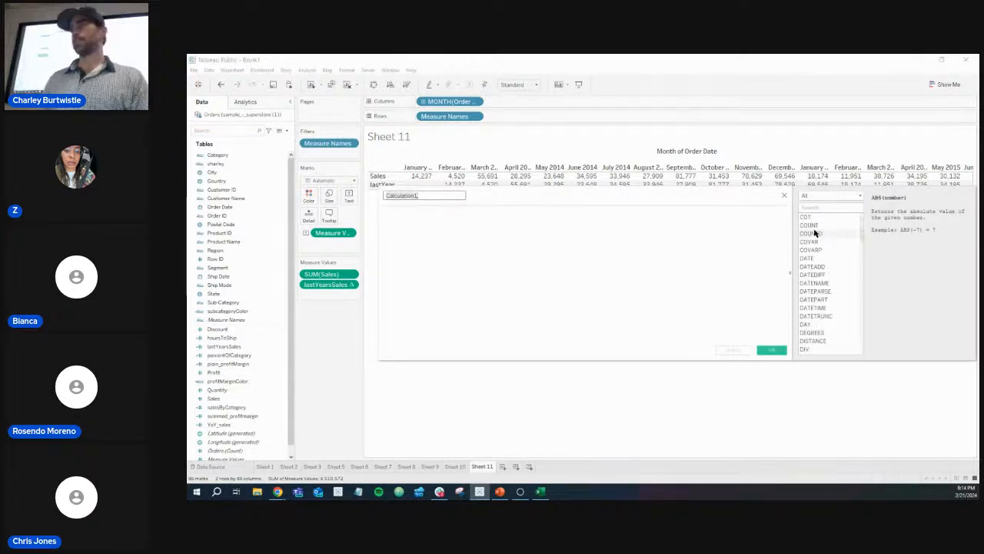
pyautogui.scroll(-6, 819, 266)
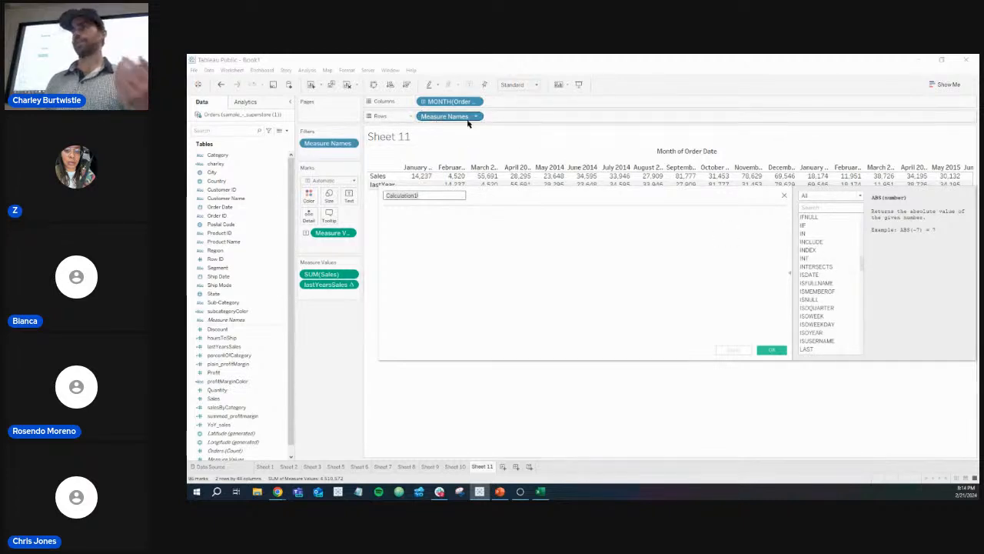
# - Try the formula suggestions for "pro" and clear the text again
pyautogui.click(490, 231)
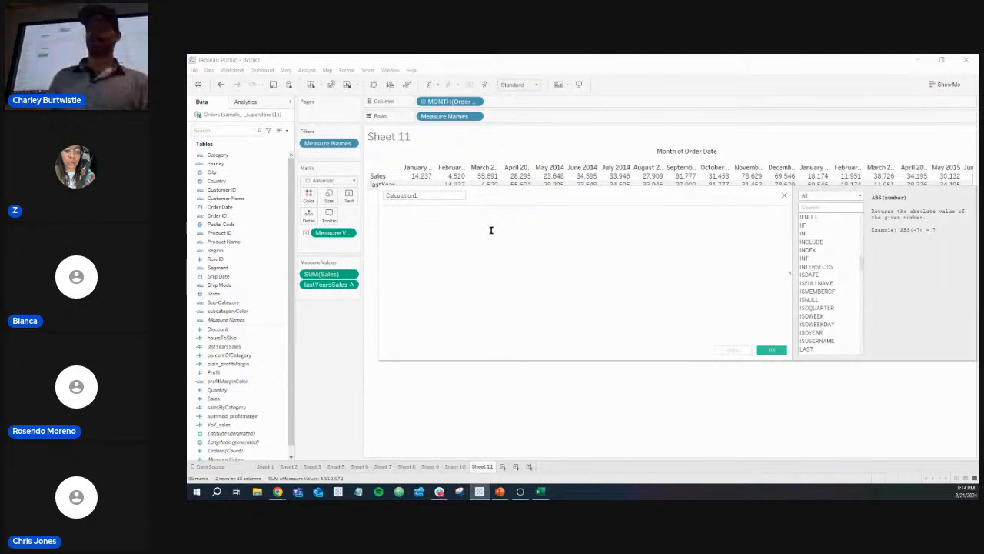
pyautogui.write('pro')
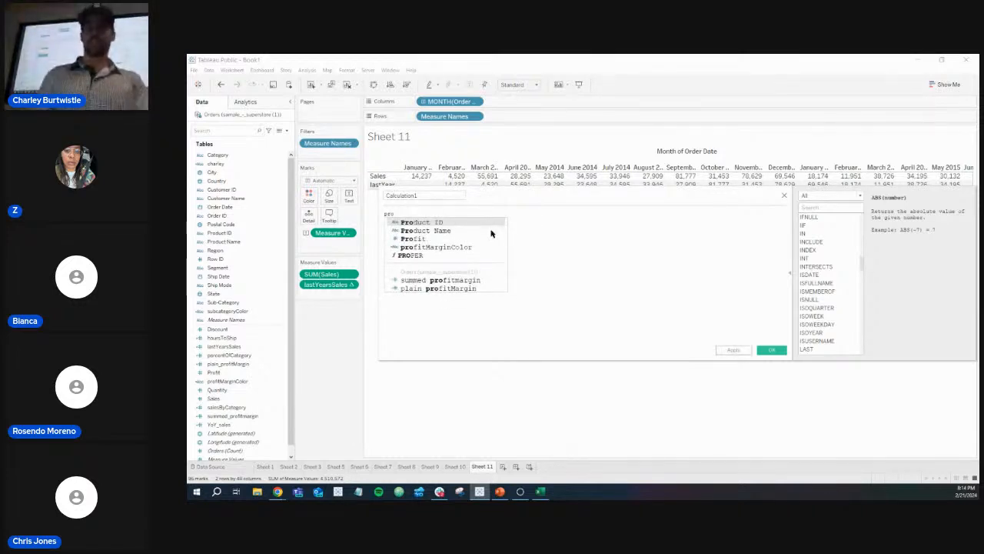
pyautogui.press('BackSpace')
pyautogui.press('BackSpace')
pyautogui.press('BackSpace')
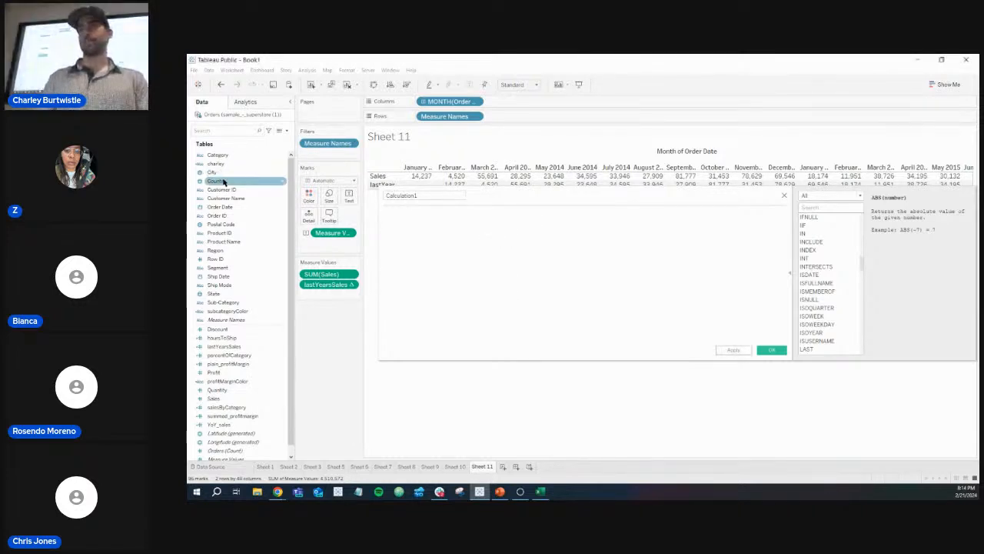
# - Try inserting the Country field from the data list into the formula, undo it, insert it once more and delete it
pyautogui.moveTo(224, 165); pyautogui.dragTo(441, 238)
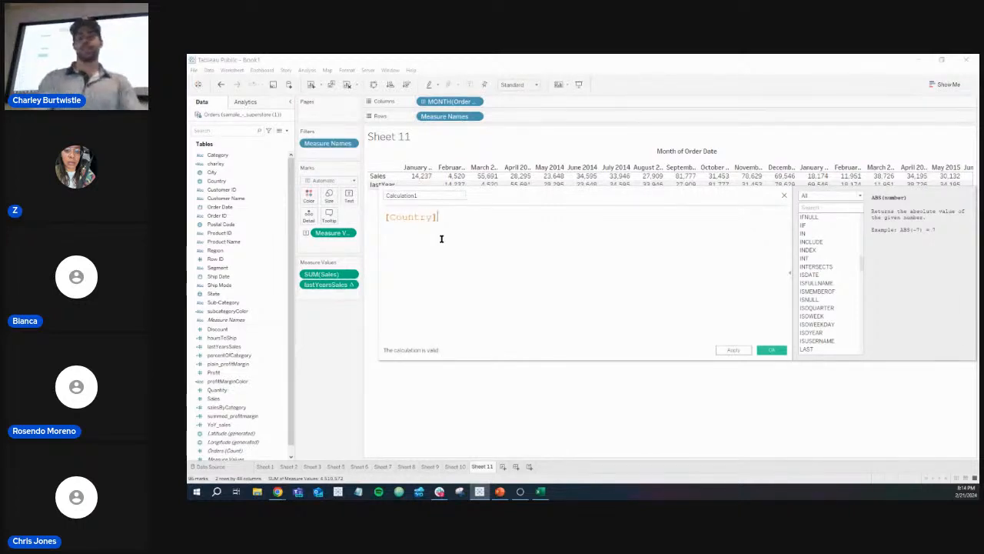
pyautogui.hotkey('ctrl', 'z')
pyautogui.moveTo(219, 182); pyautogui.dragTo(480, 261)
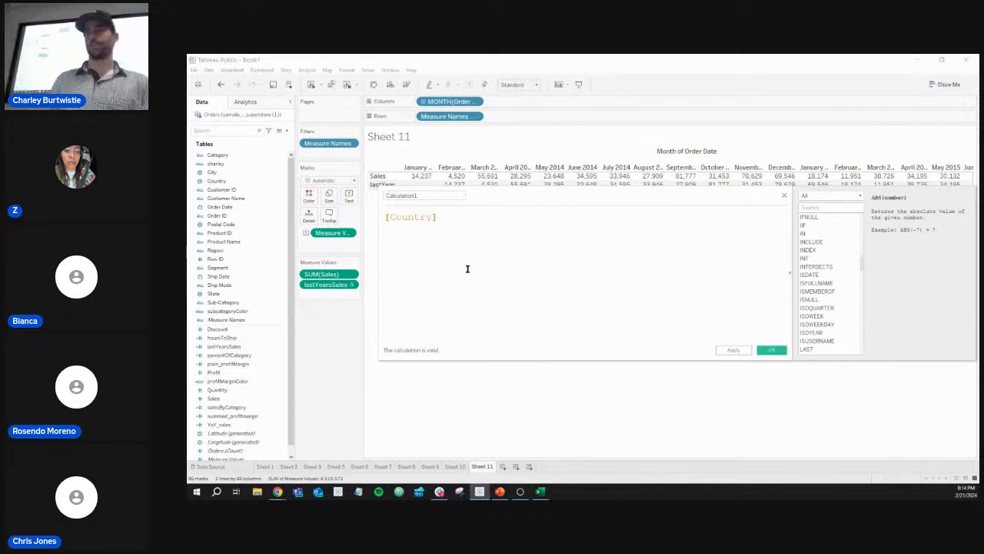
pyautogui.doubleClick(437, 217)
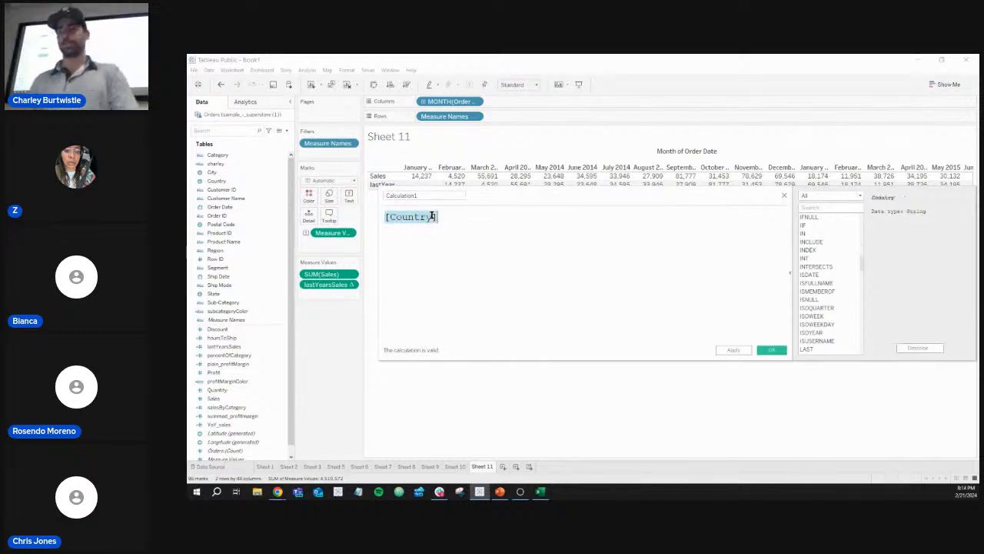
pyautogui.press('BackSpace')
# - Try inserting SUM(Sales) and lastYearsSales from the measure values into the formula, clearing the formula after each
pyautogui.moveTo(331, 274); pyautogui.dragTo(483, 260)
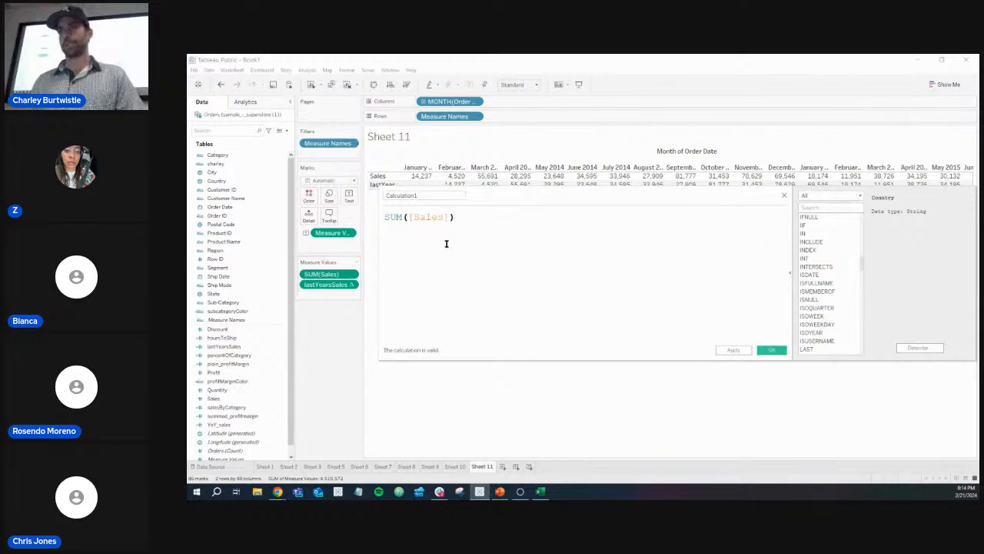
pyautogui.tripleClick(446, 217)
pyautogui.press('BackSpace')
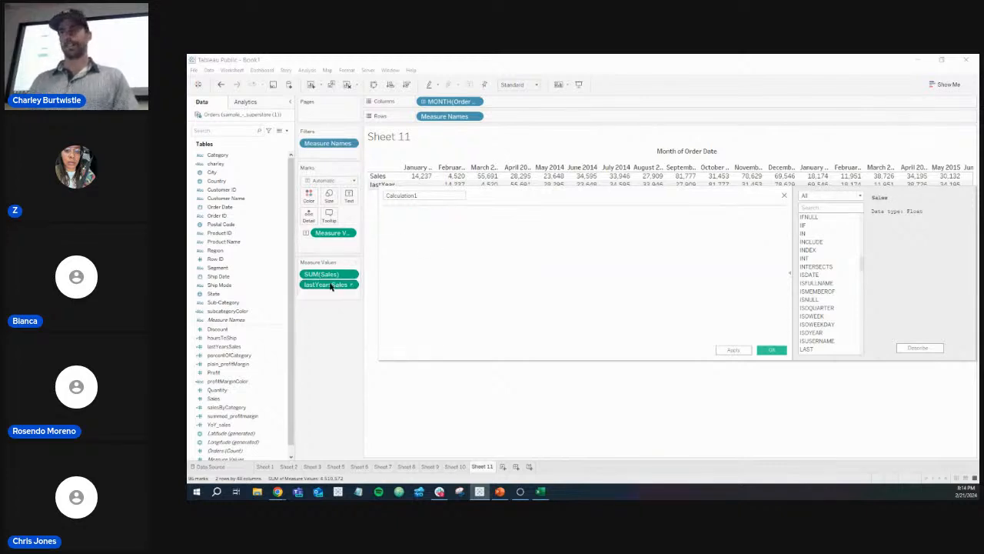
pyautogui.moveTo(329, 284); pyautogui.dragTo(485, 237)
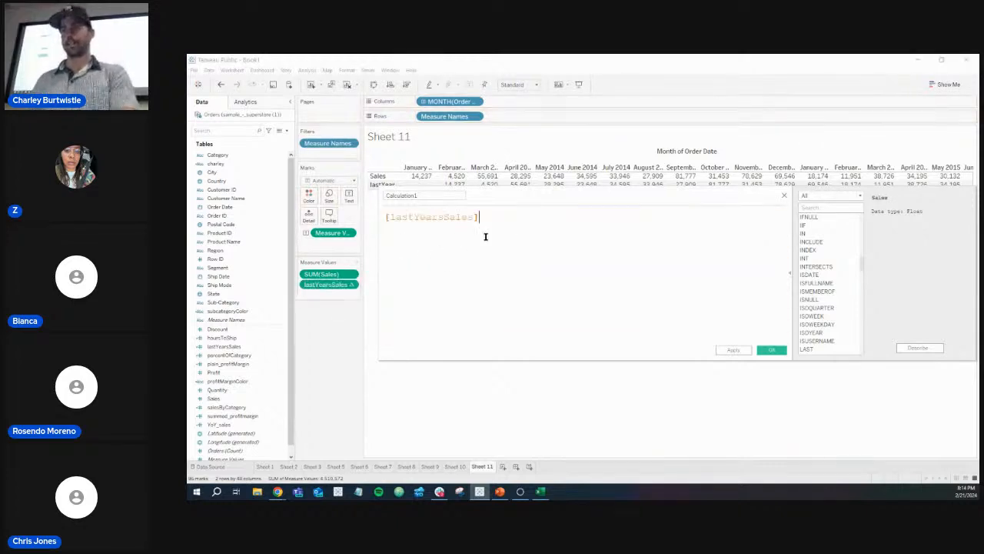
pyautogui.tripleClick(444, 218)
pyautogui.press('BackSpace')
# - Insert SUM(Sales) from the measure values into the formula once more and erase it completely
pyautogui.moveTo(321, 275); pyautogui.dragTo(433, 240)
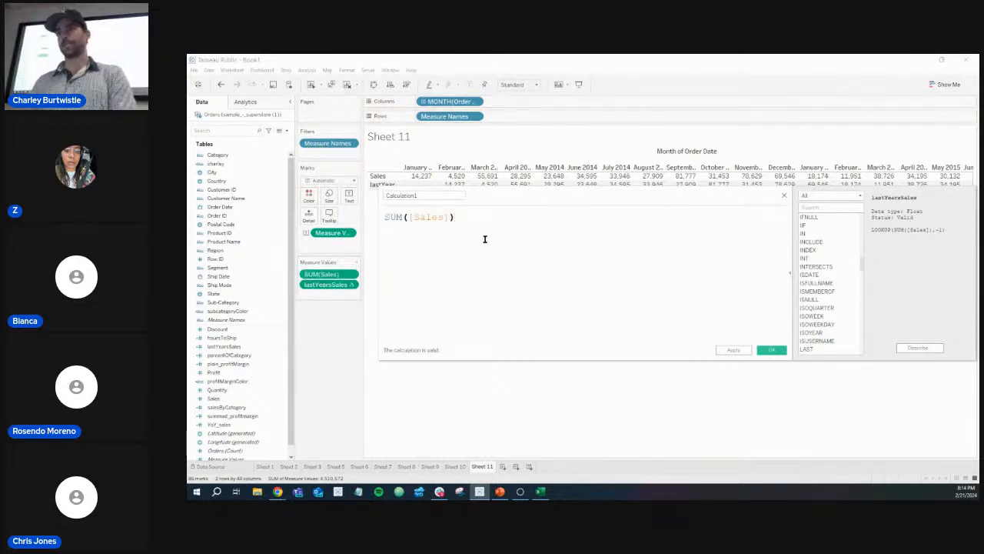
pyautogui.press('BackSpace')
pyautogui.press('BackSpace')
pyautogui.press('BackSpace')
pyautogui.press('BackSpace')
pyautogui.press('BackSpace')
pyautogui.press('BackSpace')
pyautogui.press('BackSpace')
pyautogui.press('BackSpace')
pyautogui.press('BackSpace')
pyautogui.press('BackSpace')
pyautogui.press('BackSpace')
pyautogui.press('BackSpace')
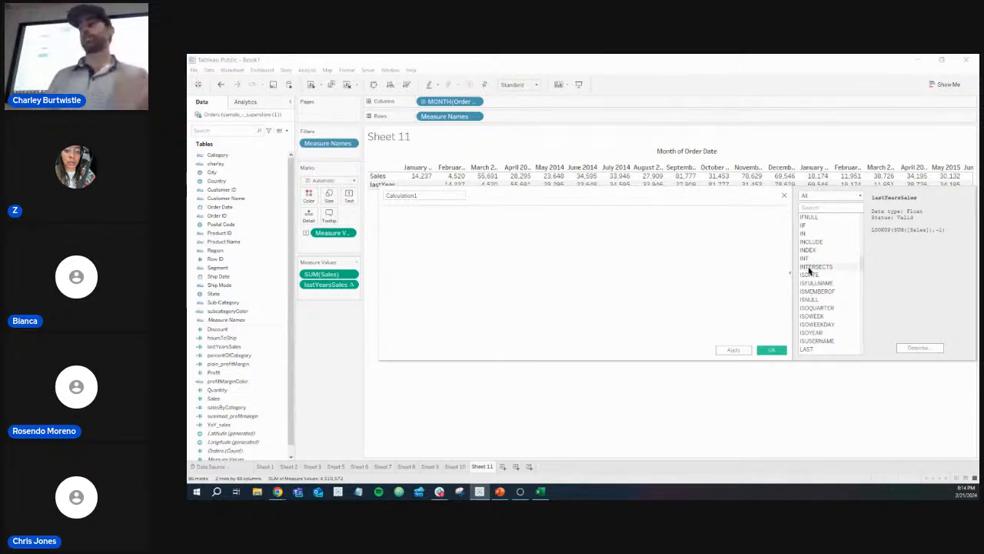
# - Go through the suggestions for "nam", choose USERNAME() as the formula, and save the calculated field
pyautogui.write('nam')
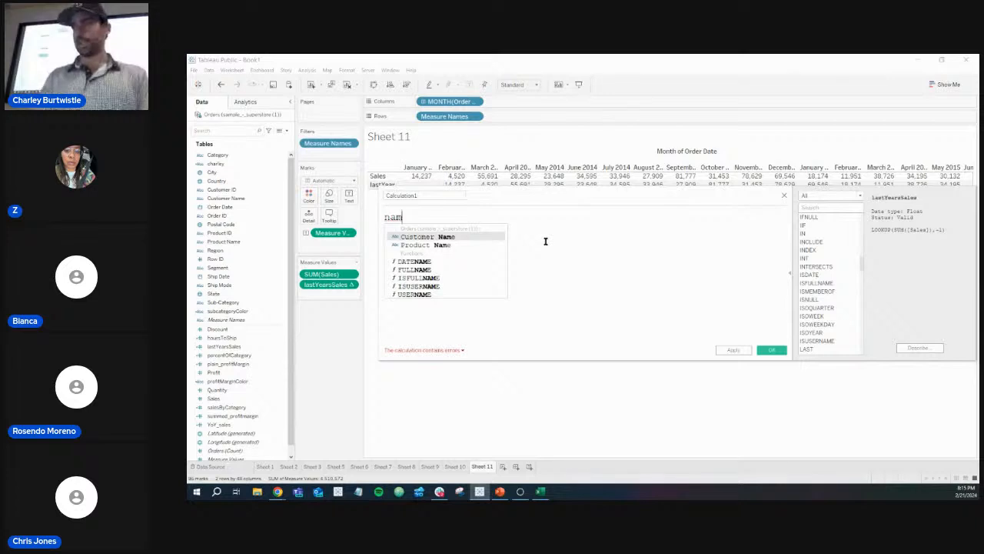
pyautogui.press('Down')
pyautogui.press('Down')
pyautogui.press('Down')
pyautogui.press('Down')
pyautogui.press('Down')
pyautogui.press('Down')
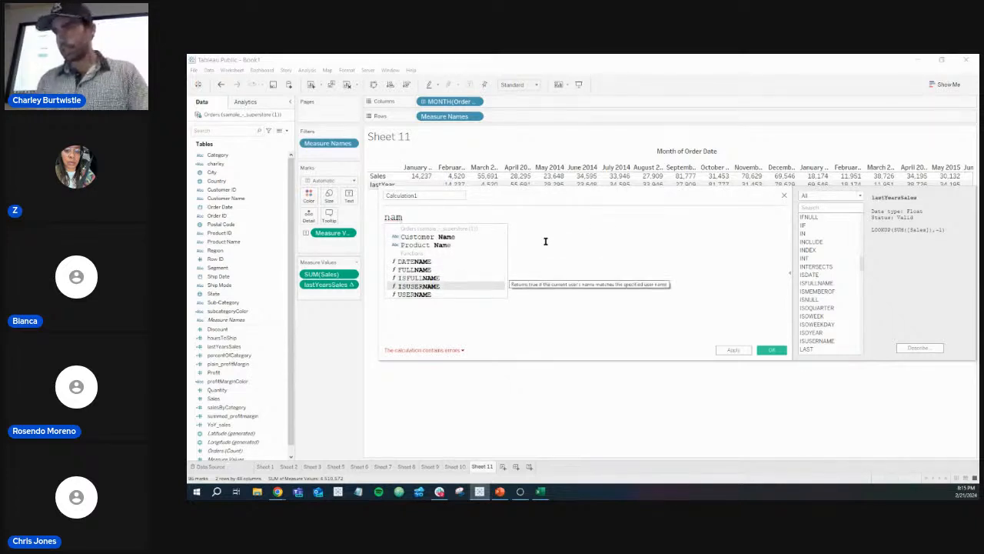
pyautogui.press('Up')
pyautogui.press('Up')
pyautogui.press('Up')
pyautogui.press('Down')
pyautogui.press('Down')
pyautogui.press('Down')
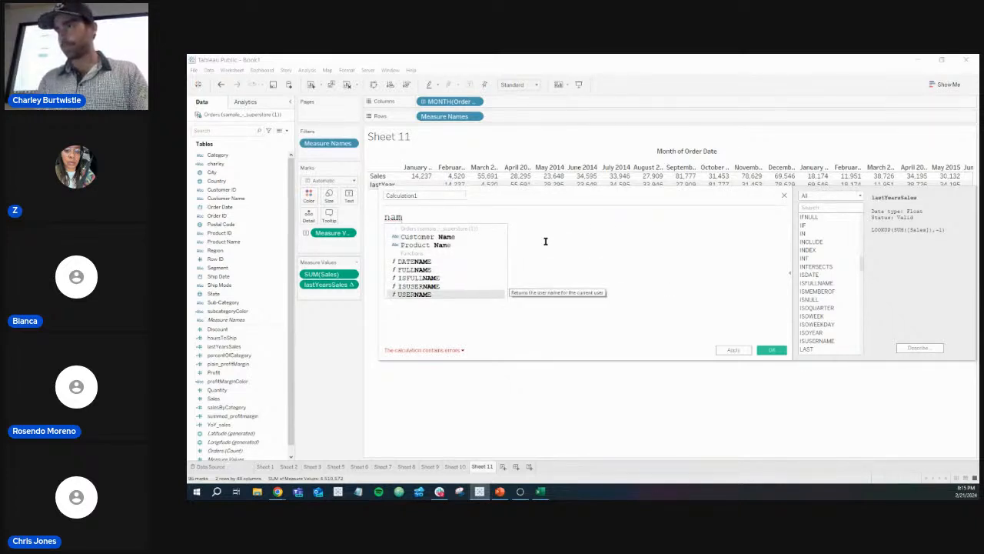
pyautogui.press('Return')
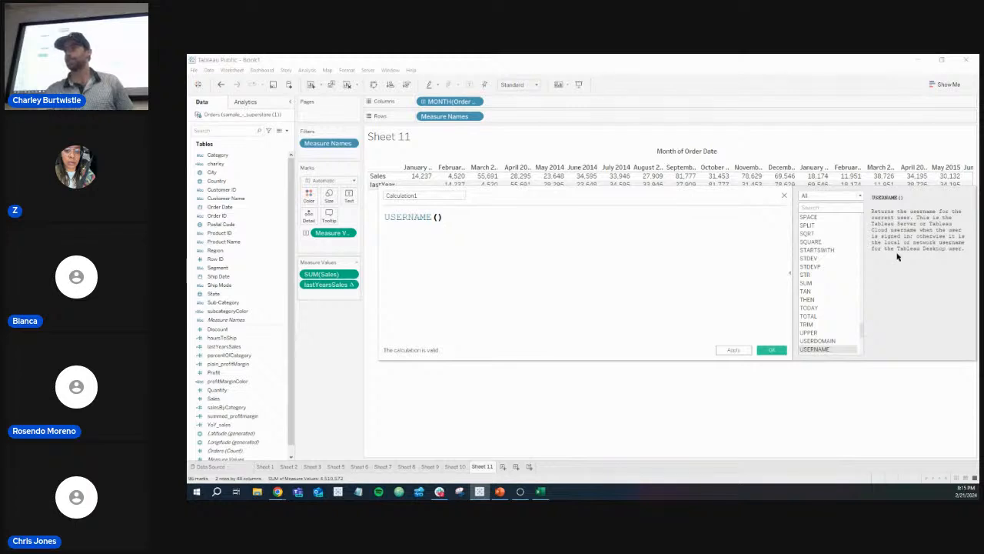
pyautogui.click(771, 350)
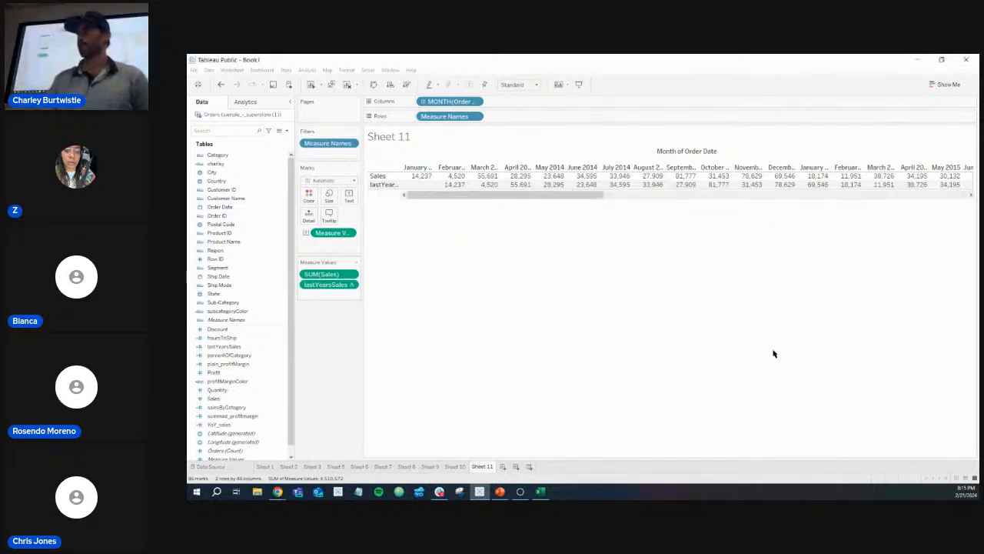
# - Add Calculation1 to the rows ahead of Measure Names and widen its column to fit the full username
pyautogui.moveTo(240, 156); pyautogui.dragTo(417, 121)
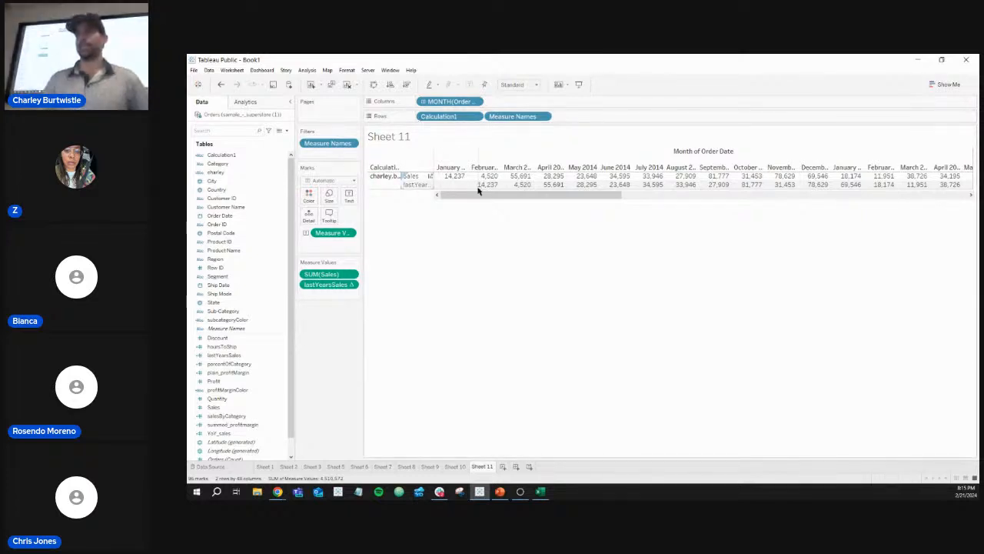
pyautogui.doubleClick(400, 176)
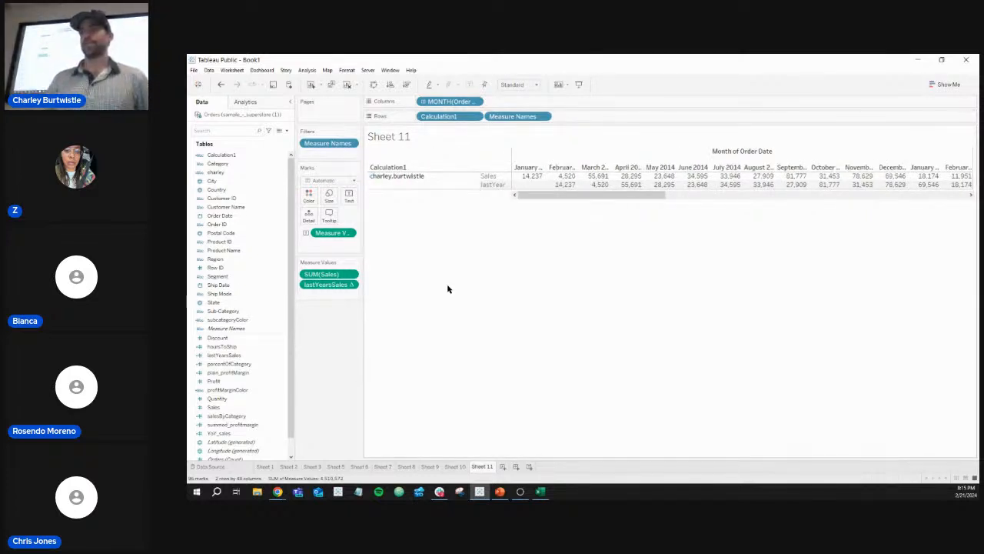
pyautogui.click(283, 155)
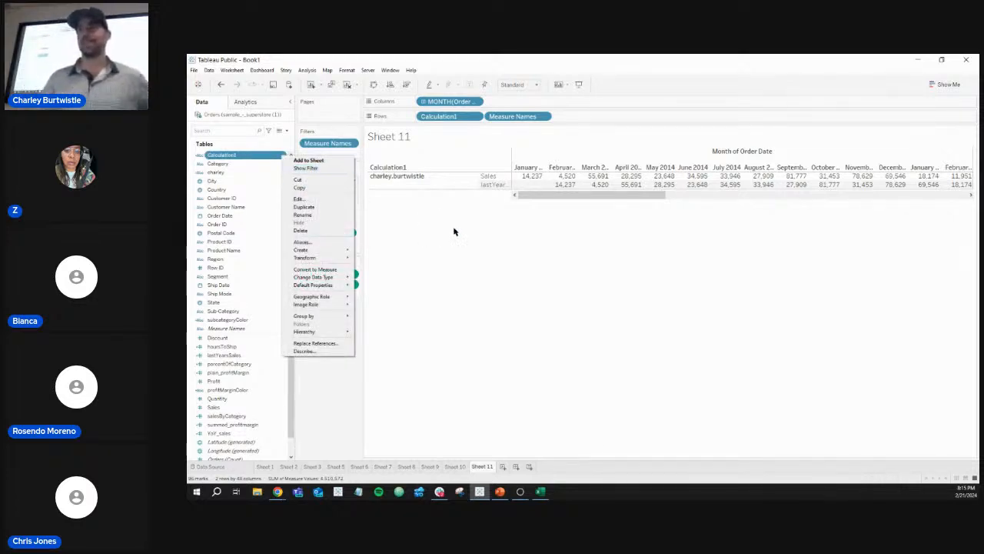
pyautogui.click(471, 233)
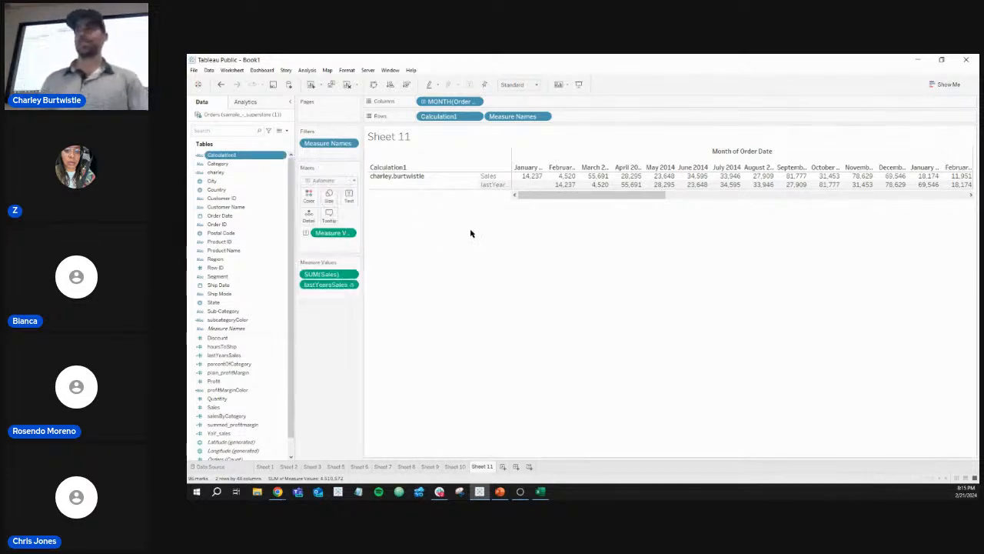
# - Create a new worksheet, show Calculation1 as its text, and fit the sheet to Entire View
pyautogui.click(502, 466)
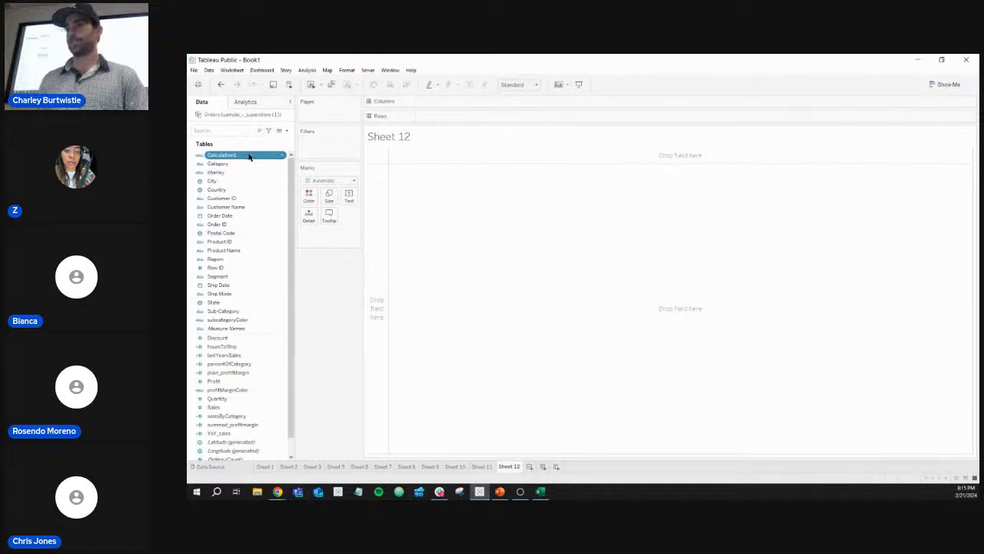
pyautogui.moveTo(250, 159); pyautogui.dragTo(347, 206)
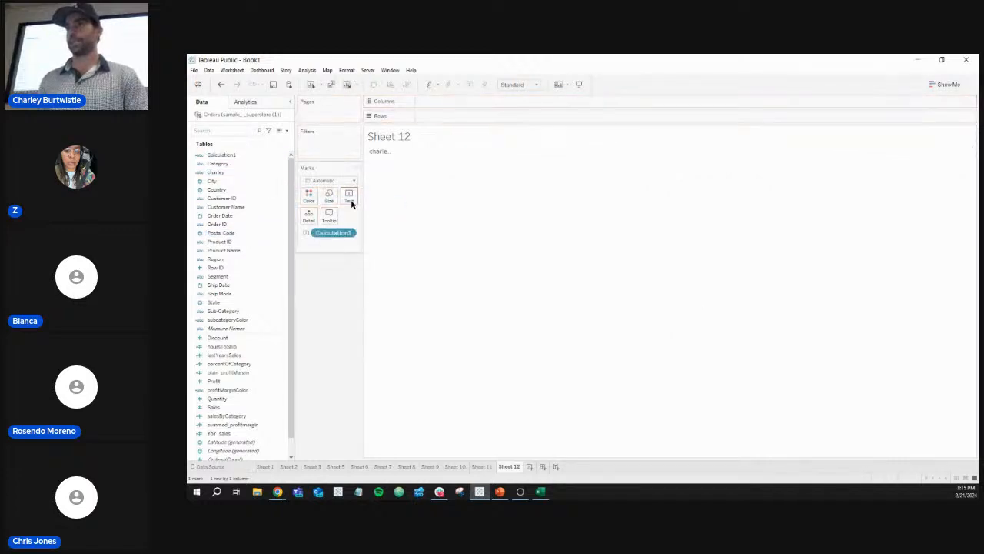
pyautogui.click(536, 84)
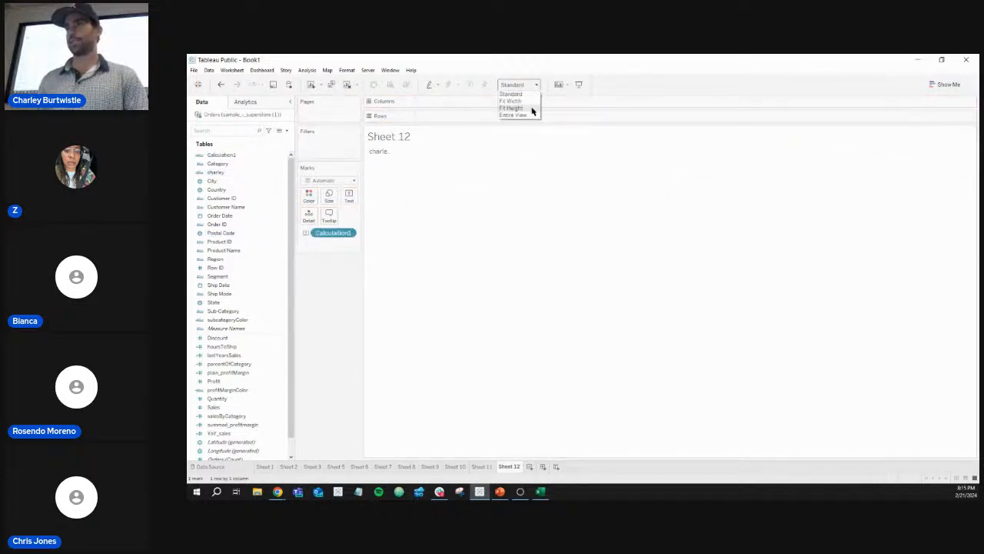
pyautogui.click(529, 113)
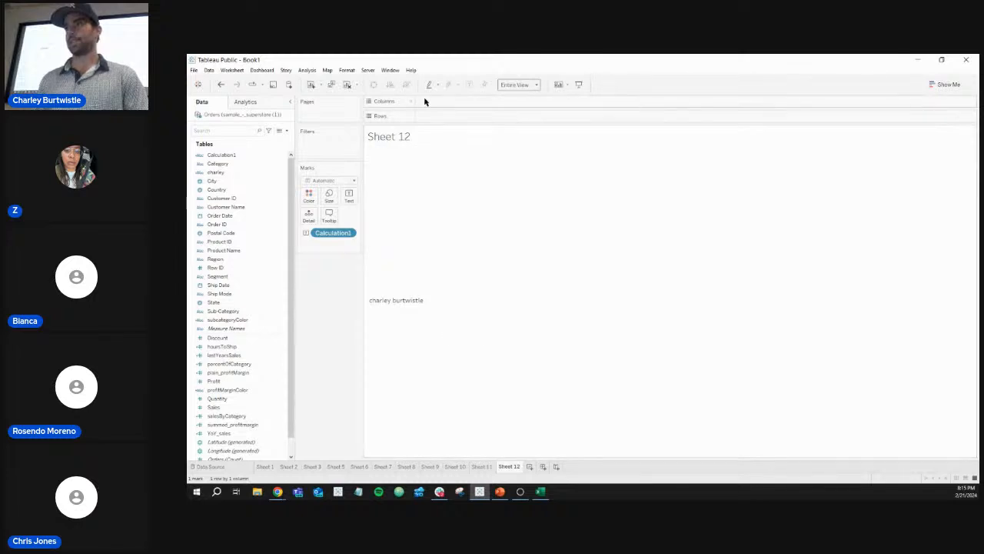
# - Try to publish the workbook to Tableau Public
pyautogui.click(273, 85)
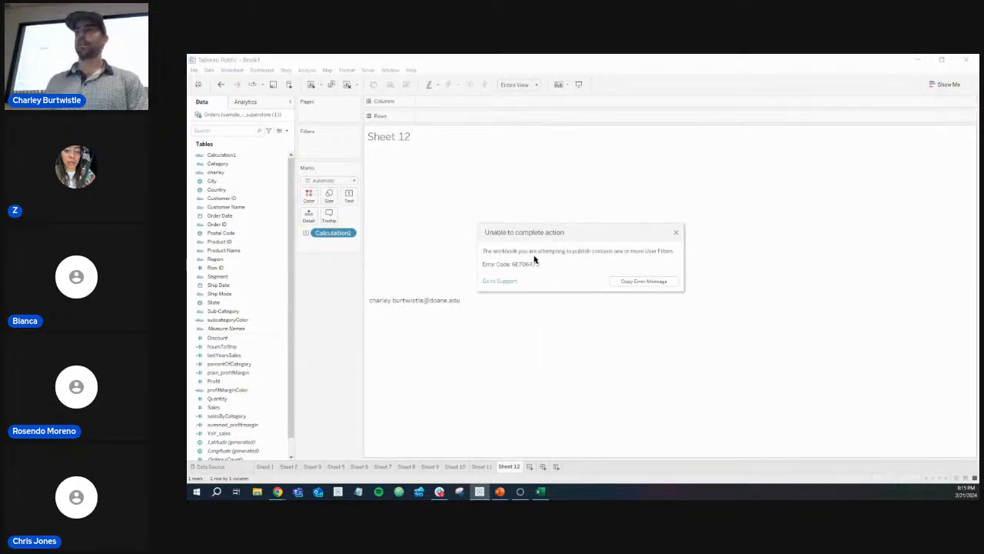
pyautogui.click(676, 234)
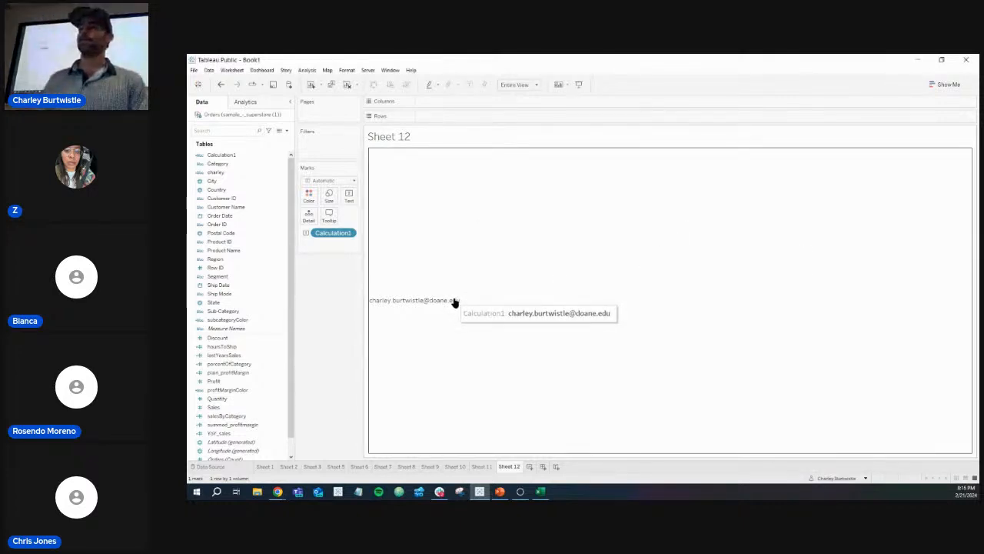
# - Replace Calculation1's formula with FULLNAME(), save the field, and try publishing the workbook to Tableau Public again
pyautogui.click(283, 156)
pyautogui.click(283, 155)
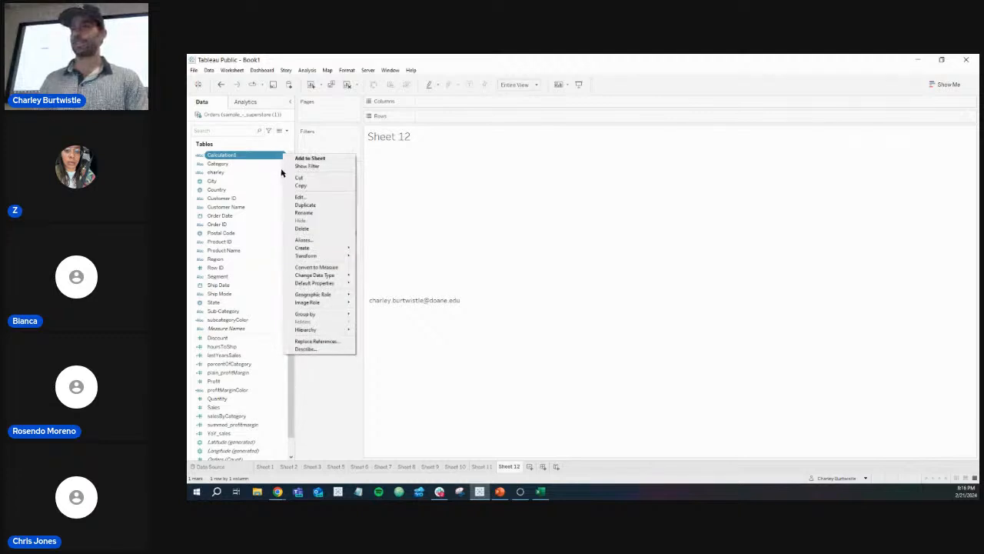
pyautogui.click(308, 198)
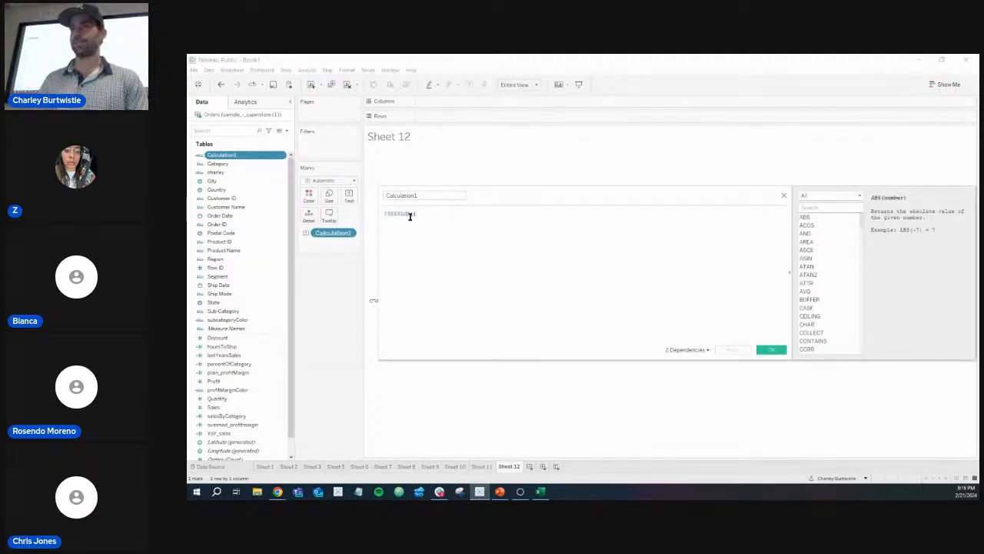
pyautogui.doubleClick(400, 215)
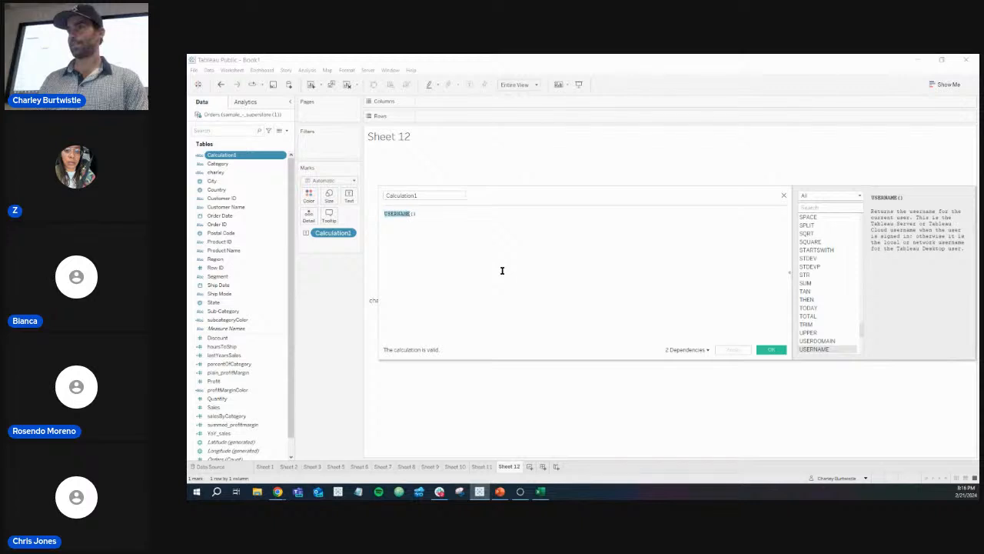
pyautogui.moveTo(421, 213); pyautogui.dragTo(367, 213)
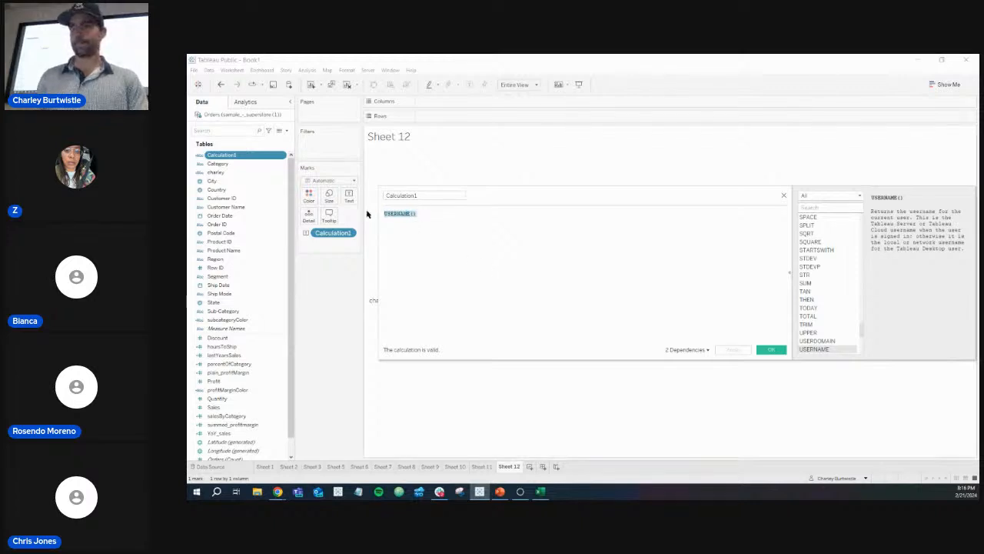
pyautogui.write('full')
pyautogui.press('Return')
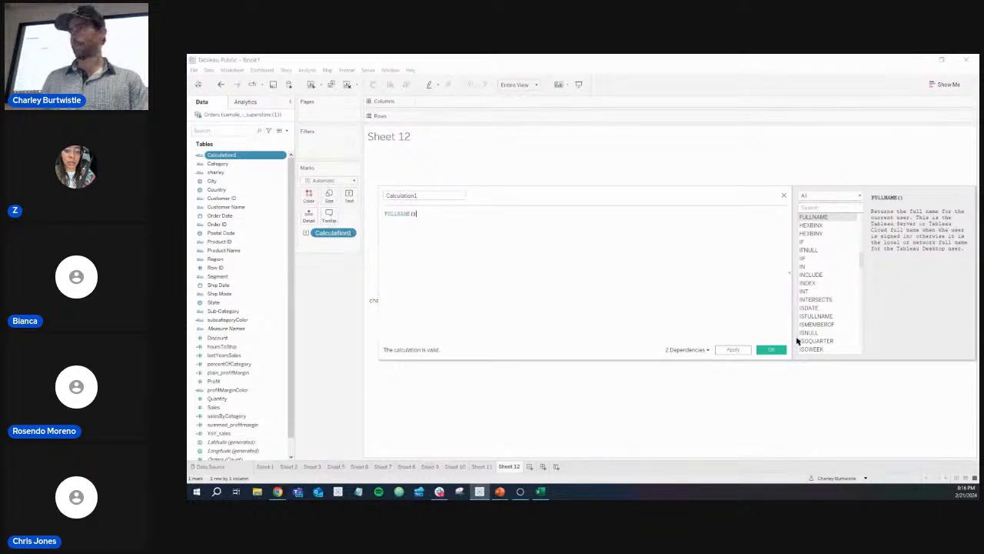
pyautogui.click(772, 349)
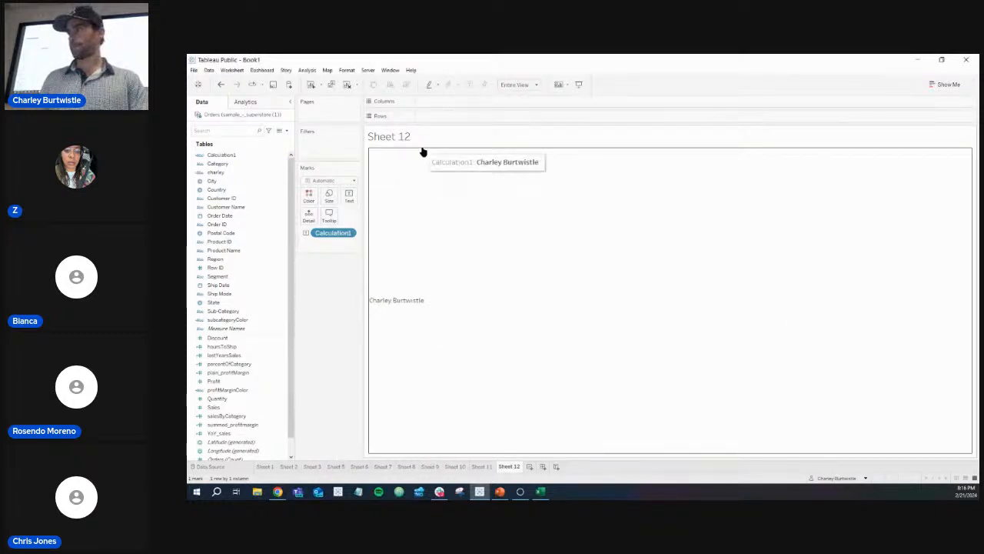
pyautogui.click(350, 90)
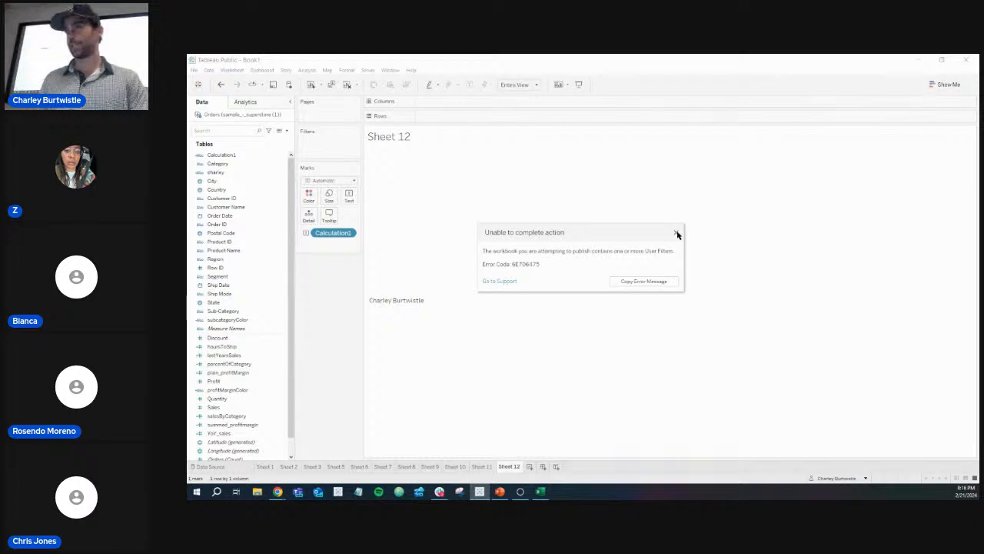
pyautogui.click(675, 232)
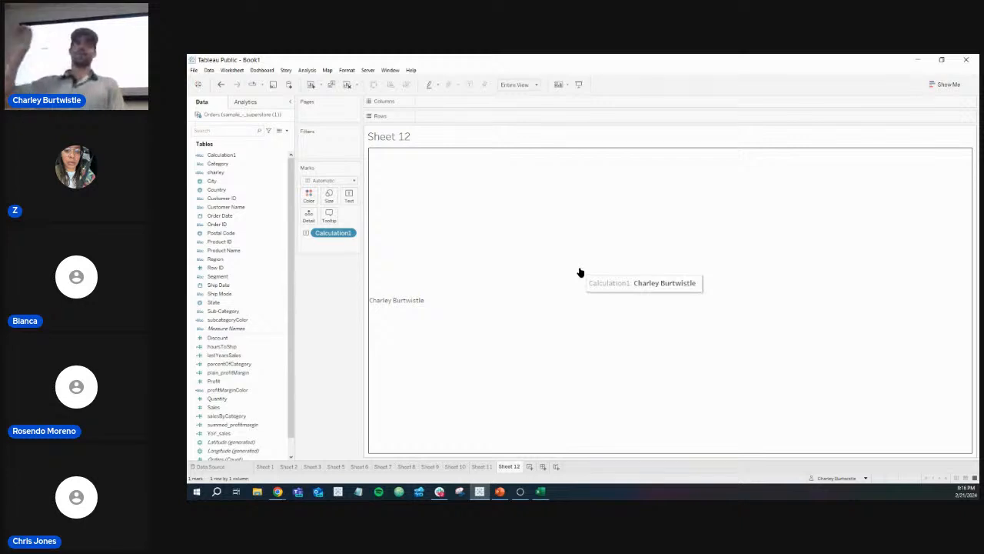
# - Look through the function list in Calculation1's formula editor for other user-related functions, leaving the formula as it is
pyautogui.rightClick(281, 156)
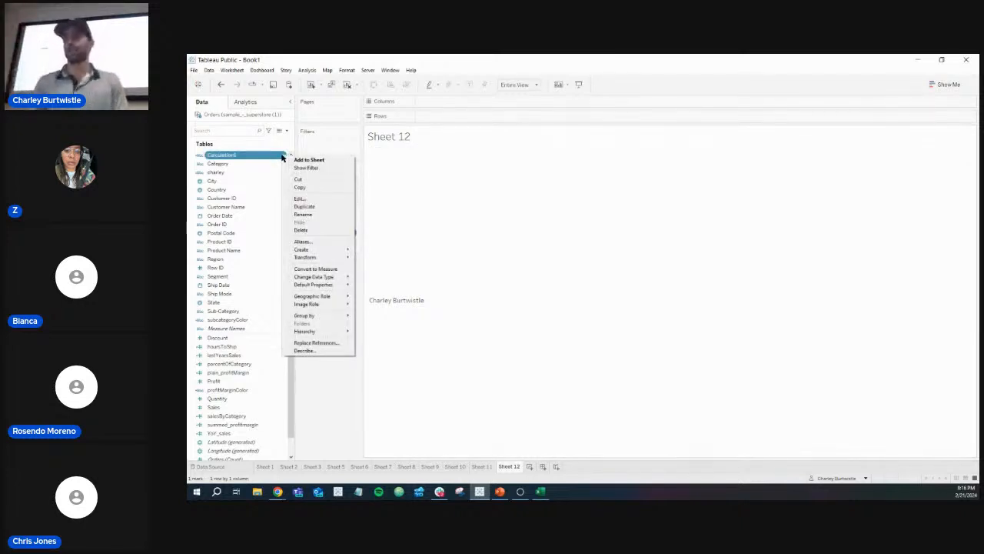
pyautogui.click(307, 199)
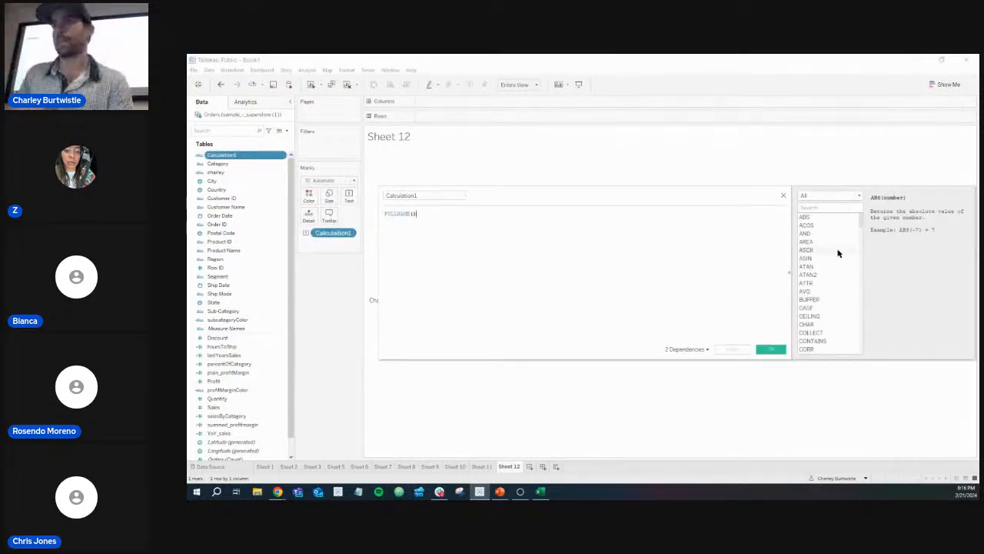
pyautogui.scroll(-10, 838, 254)
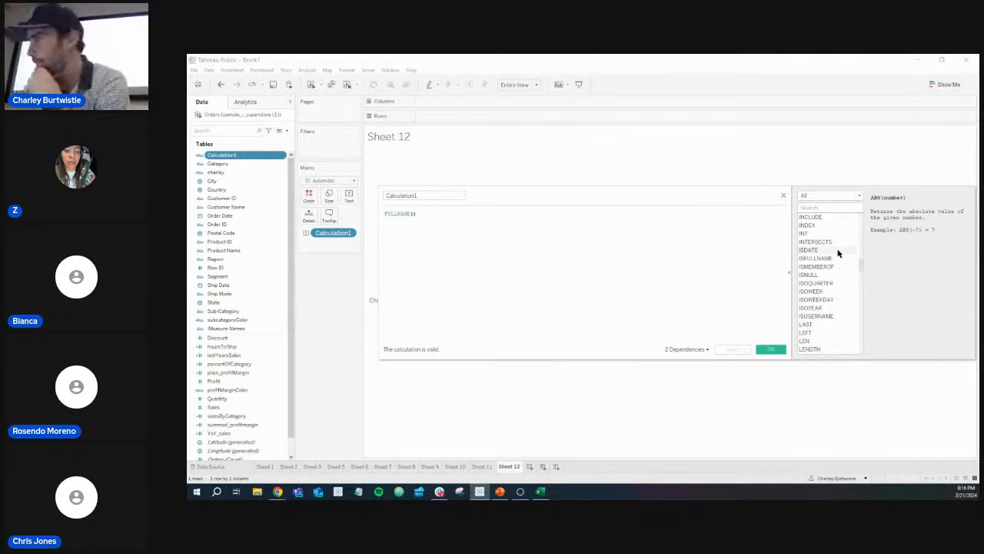
pyautogui.scroll(-10, 838, 254)
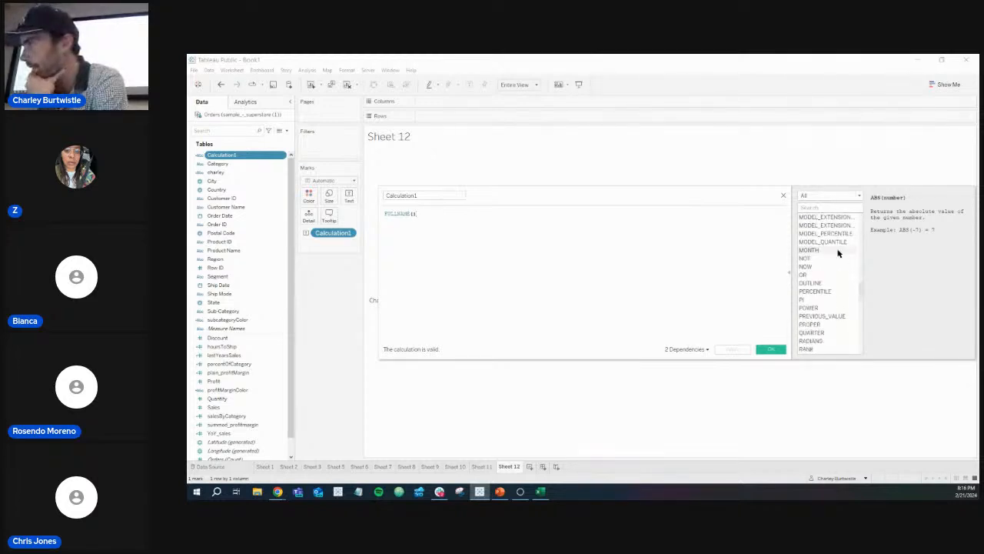
pyautogui.scroll(-10, 838, 253)
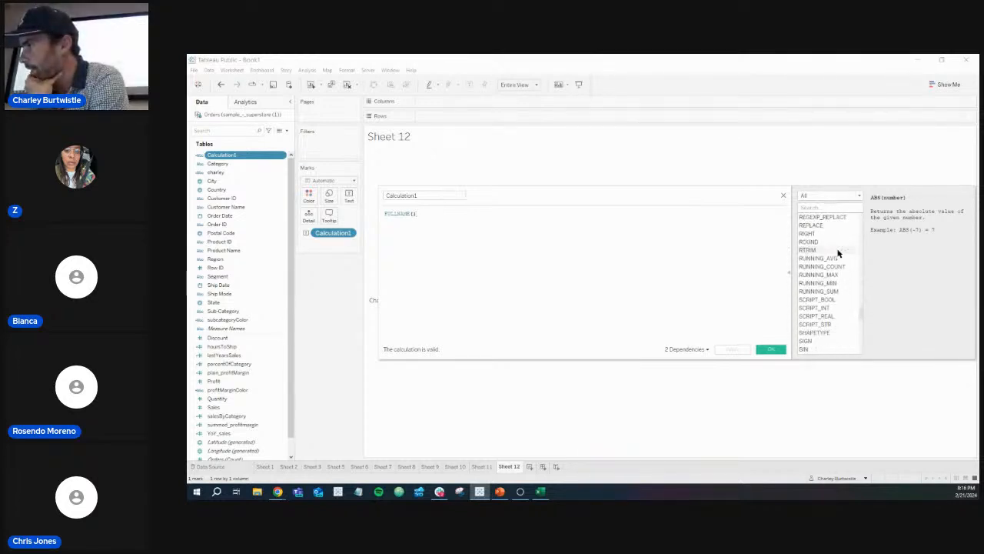
pyautogui.scroll(-10, 838, 254)
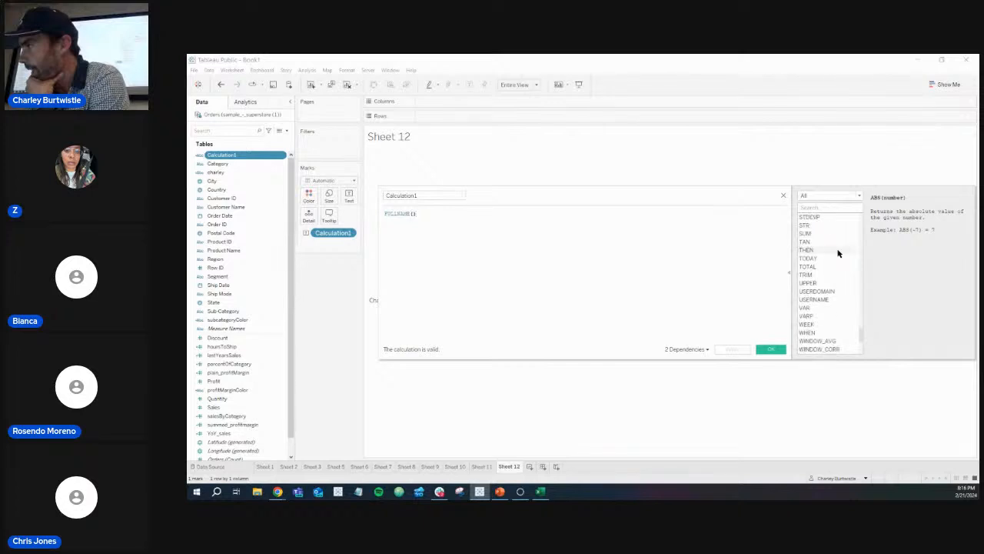
pyautogui.scroll(20, 838, 253)
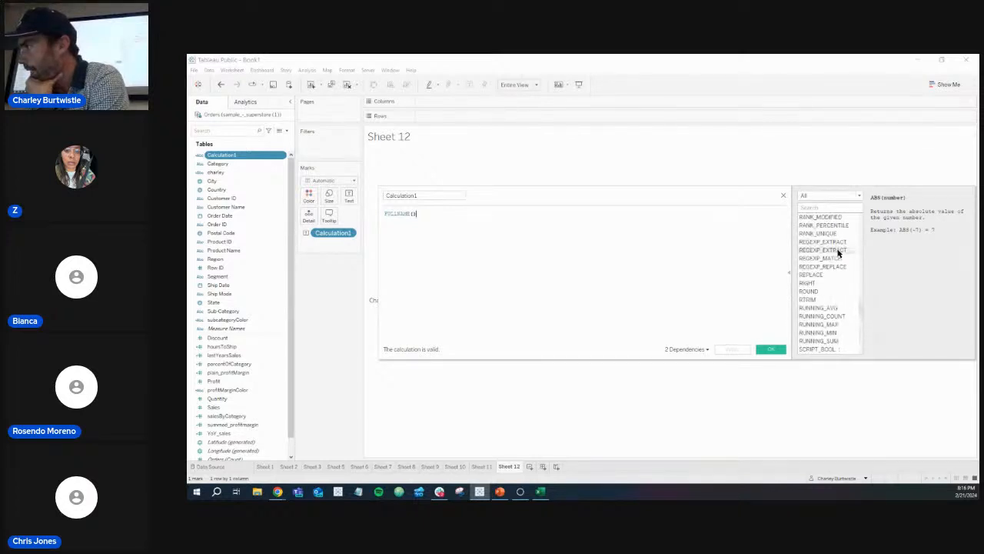
pyautogui.scroll(6, 838, 254)
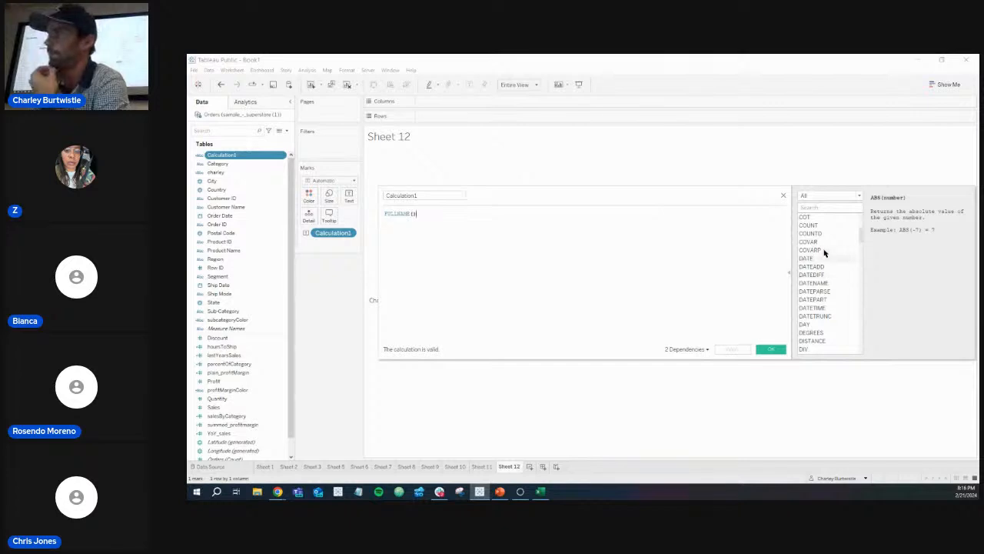
pyautogui.scroll(-10, 823, 244)
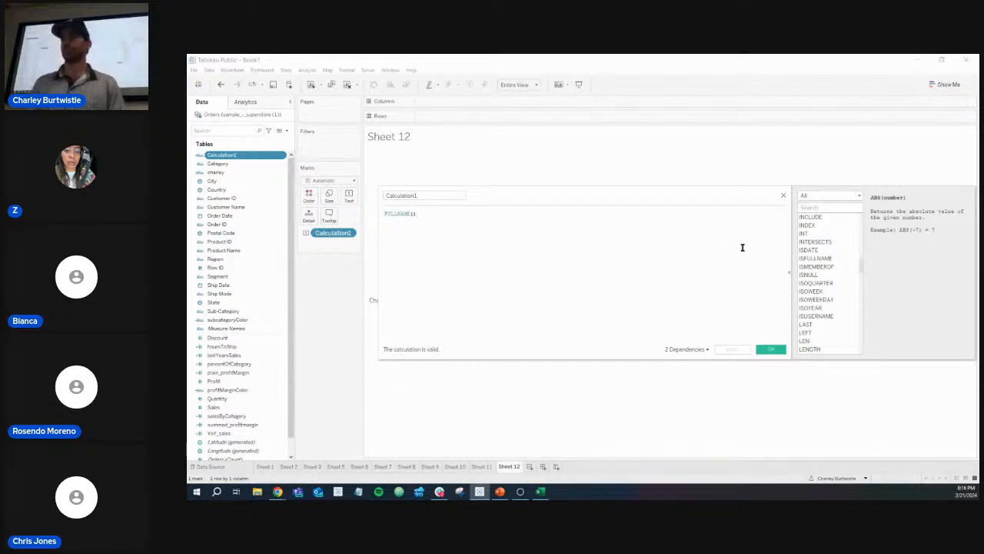
pyautogui.click(784, 197)
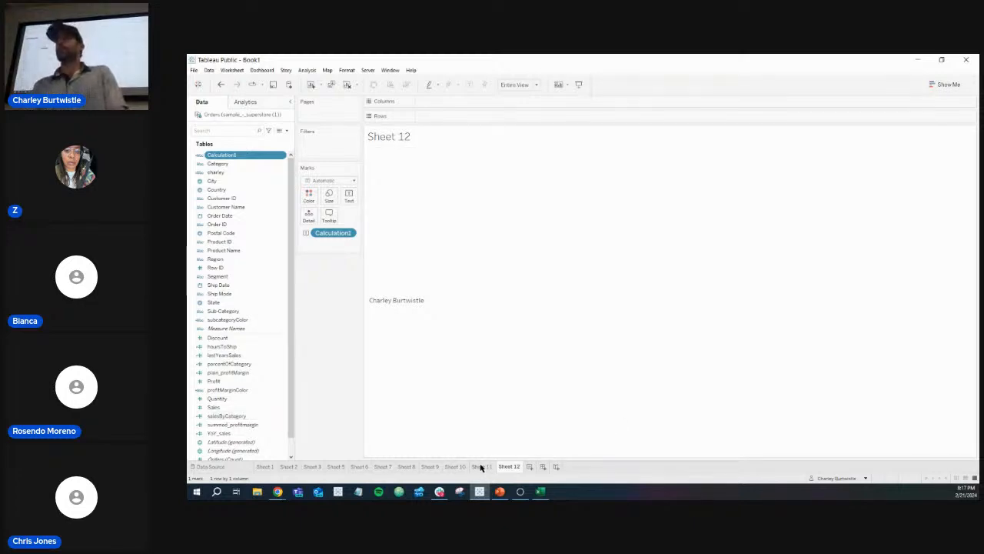
# - Delete Sheet 12 and Sheet 11, the two worksheets that use Calculation1
pyautogui.rightClick(507, 467)
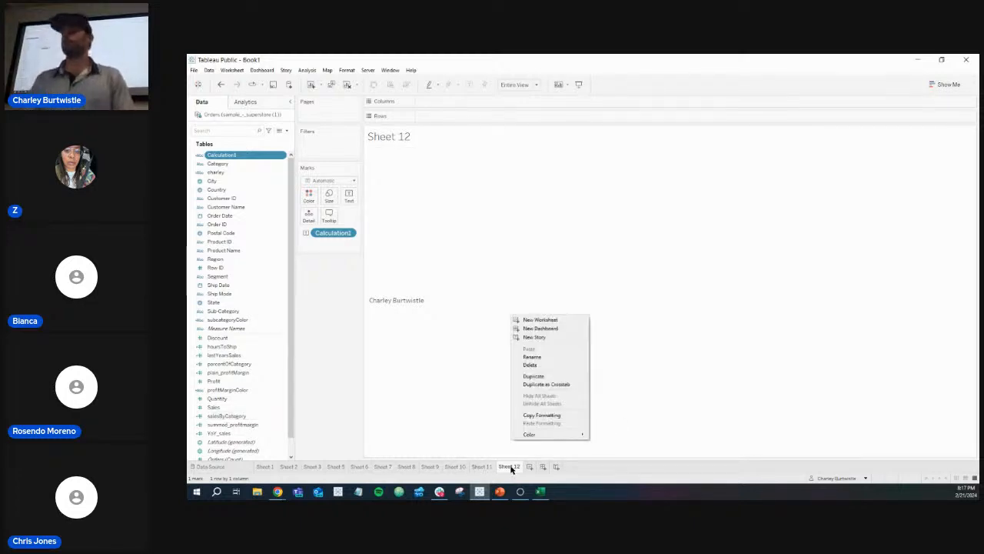
pyautogui.click(532, 364)
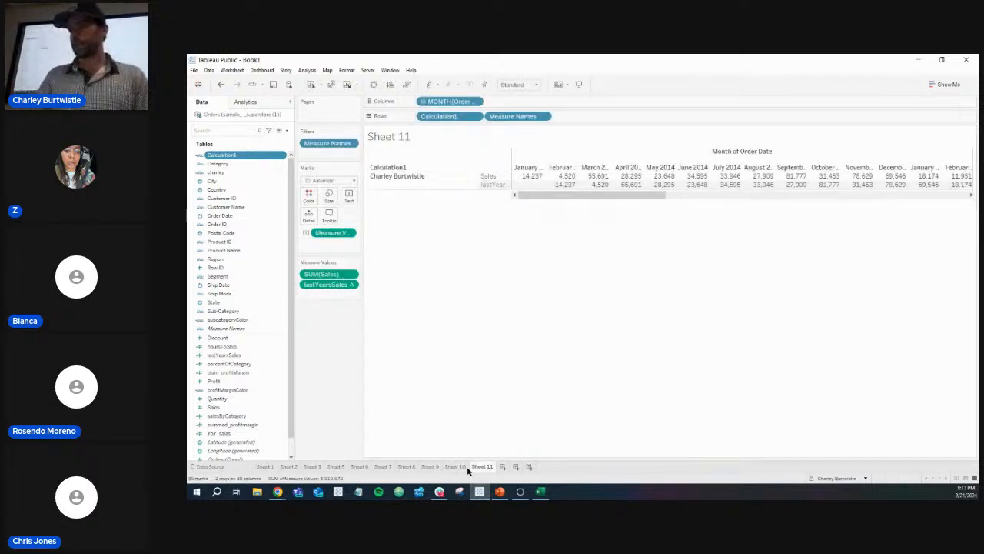
pyautogui.rightClick(478, 467)
pyautogui.click(507, 367)
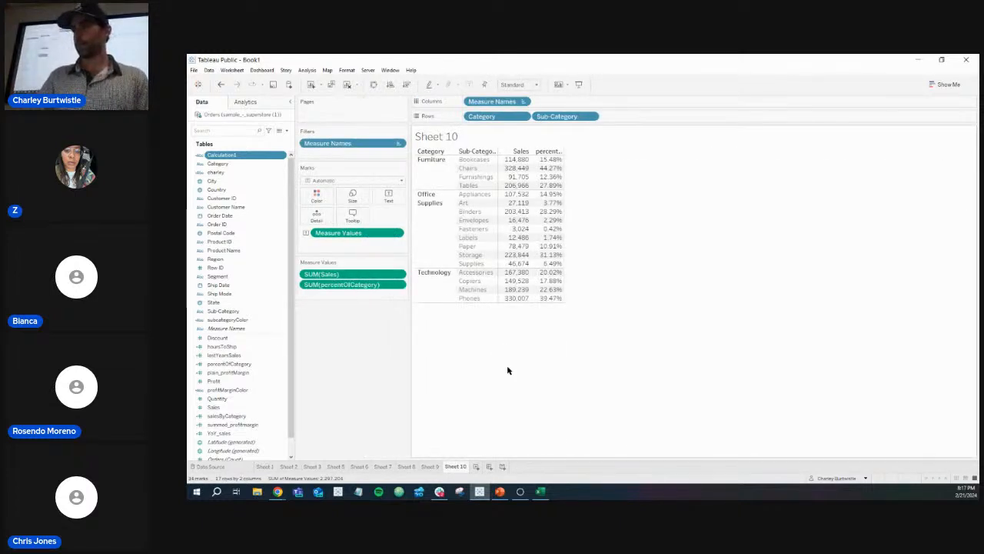
# - Publish the workbook to Tableau Public with the title "Night 4 - 2024 - exmples"
pyautogui.click(274, 86)
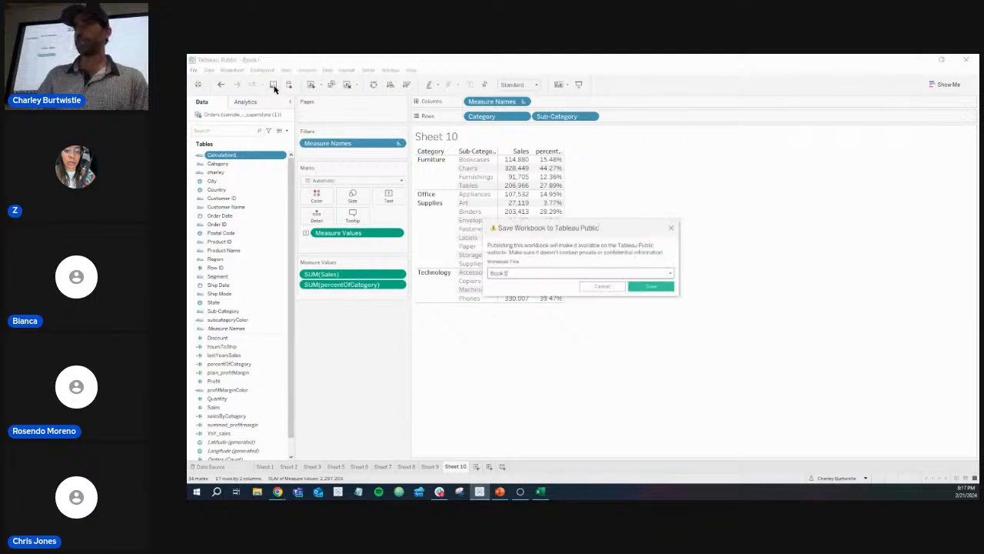
pyautogui.doubleClick(549, 273)
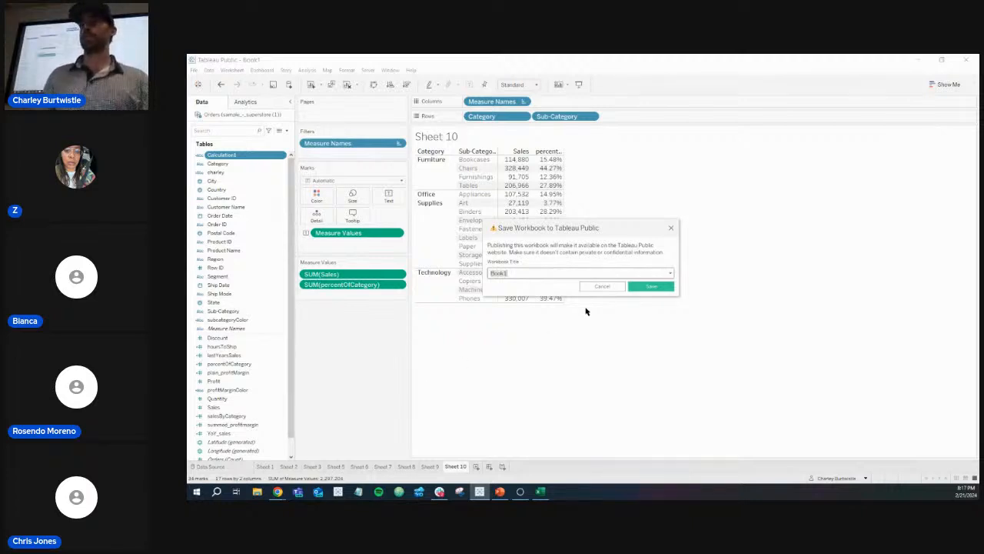
pyautogui.write('Night 4')
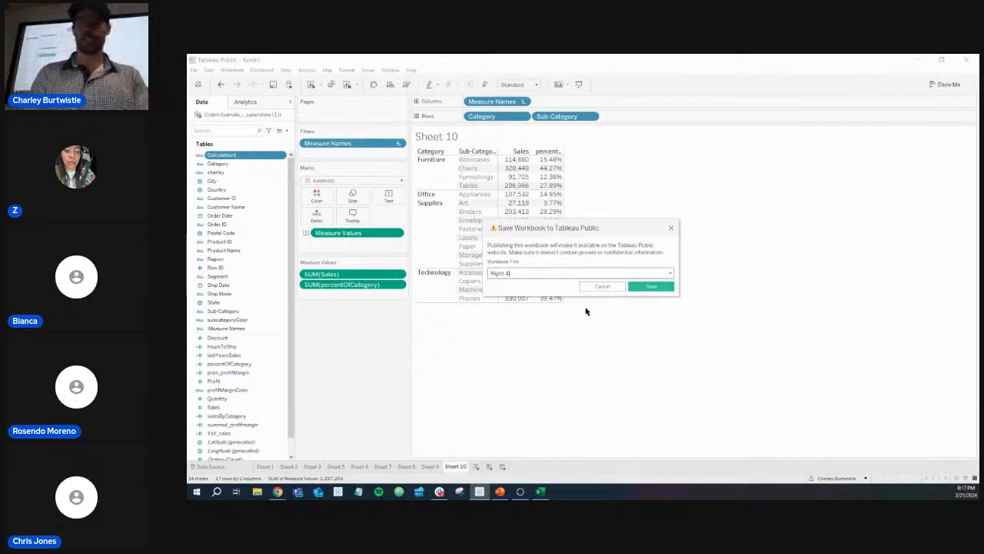
pyautogui.write(' - 2023')
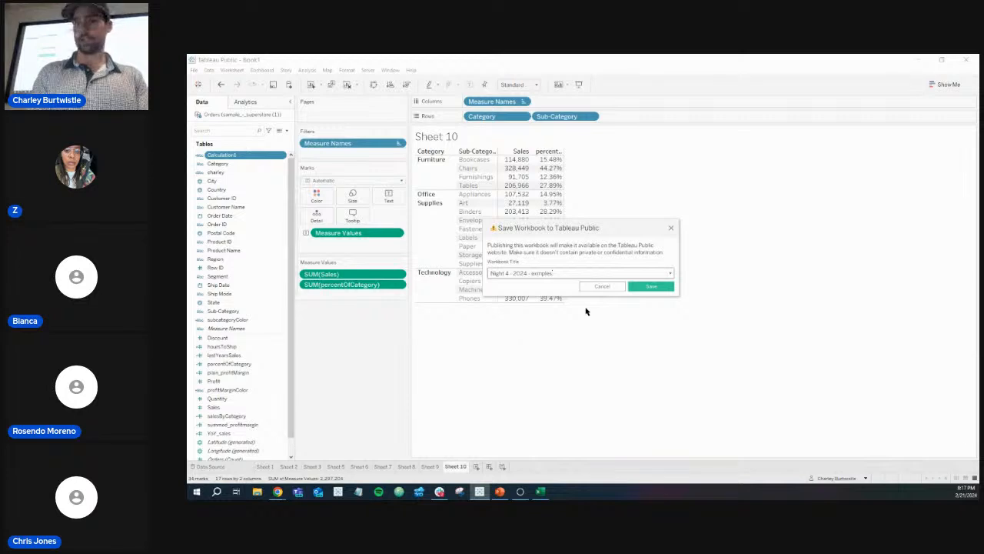
pyautogui.click(630, 286)
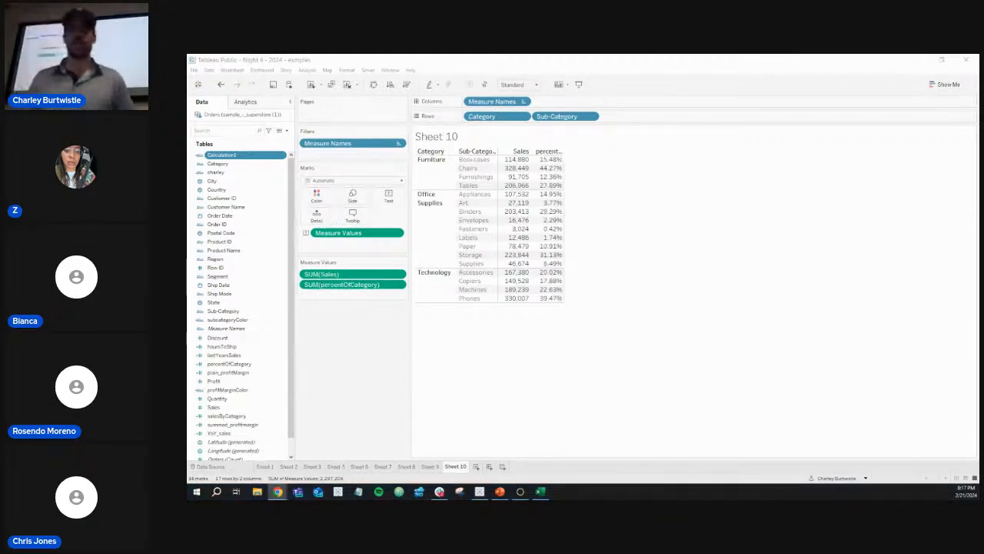
# - Bring the published workbook's browser page into view and turn on Show Sheets in its viz settings
pyautogui.moveTo(188, 146); pyautogui.dragTo(720, 57)
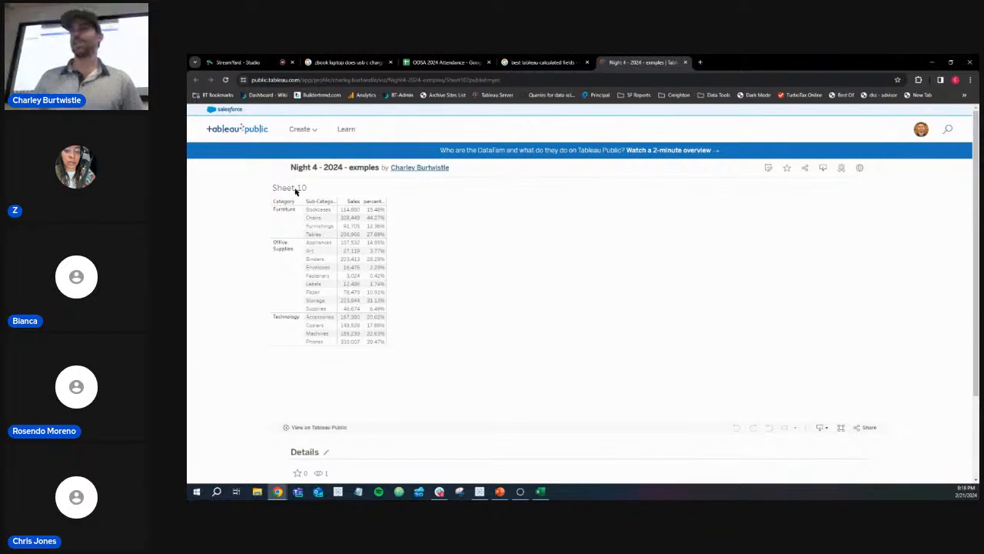
pyautogui.scroll(-1, 339, 304)
pyautogui.scroll(1, 339, 304)
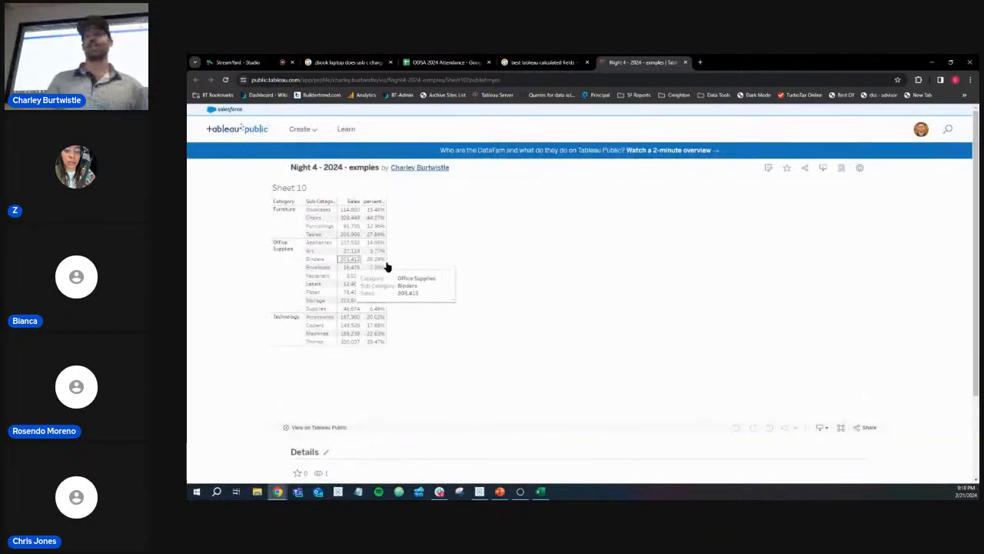
pyautogui.click(860, 169)
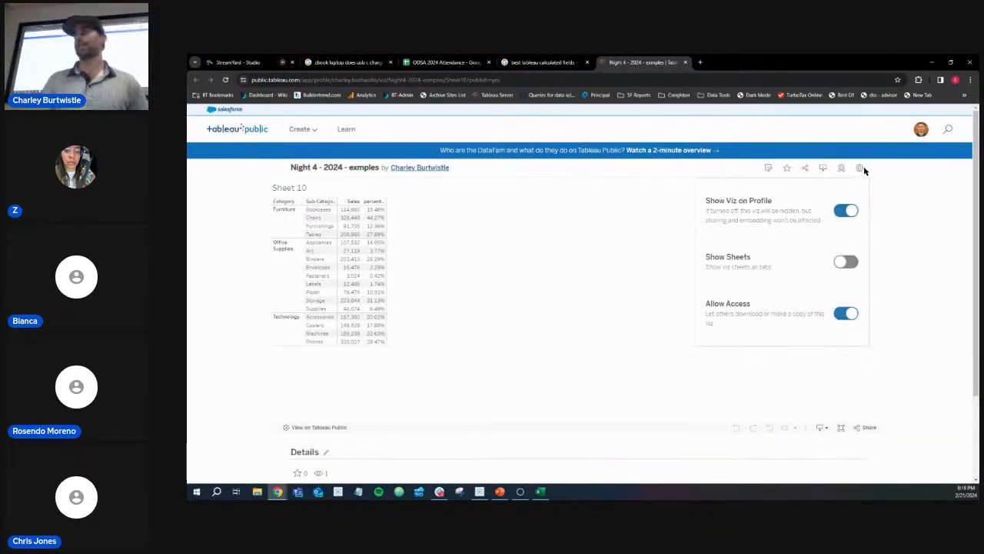
pyautogui.click(847, 262)
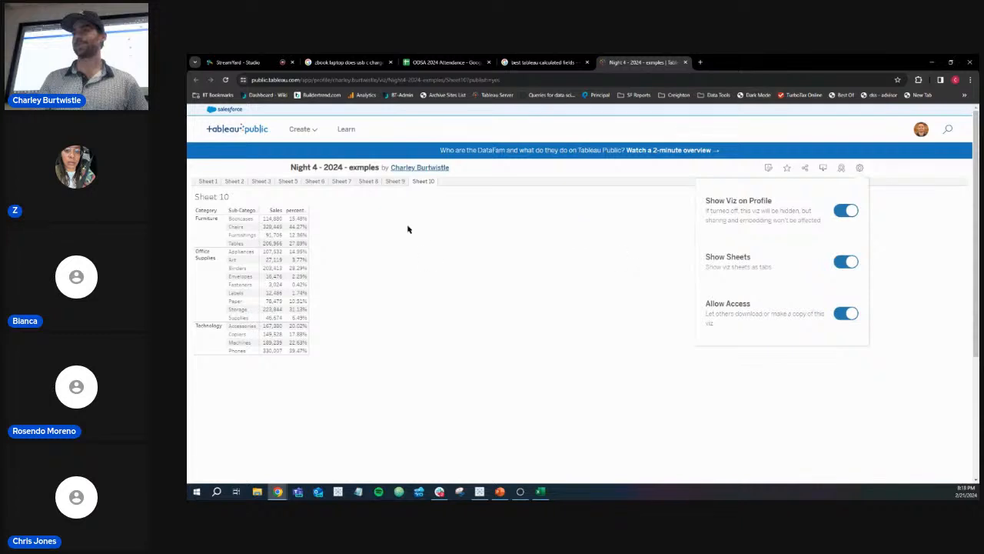
# - Look through Sheets 8, 9 and 10 of the published workbook, dismiss the animations notice, and switch to PowerPoint
pyautogui.click(372, 185)
pyautogui.click(370, 181)
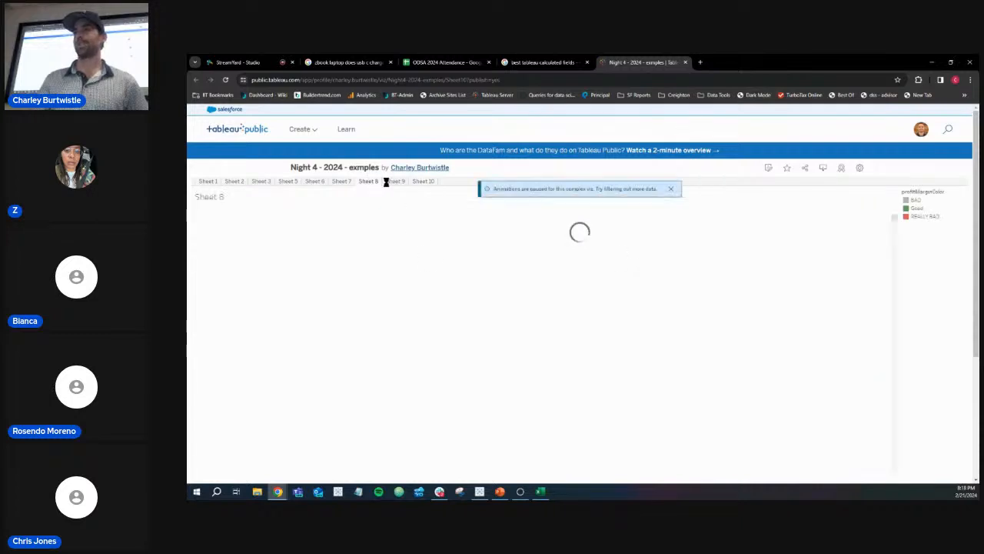
pyautogui.click(392, 182)
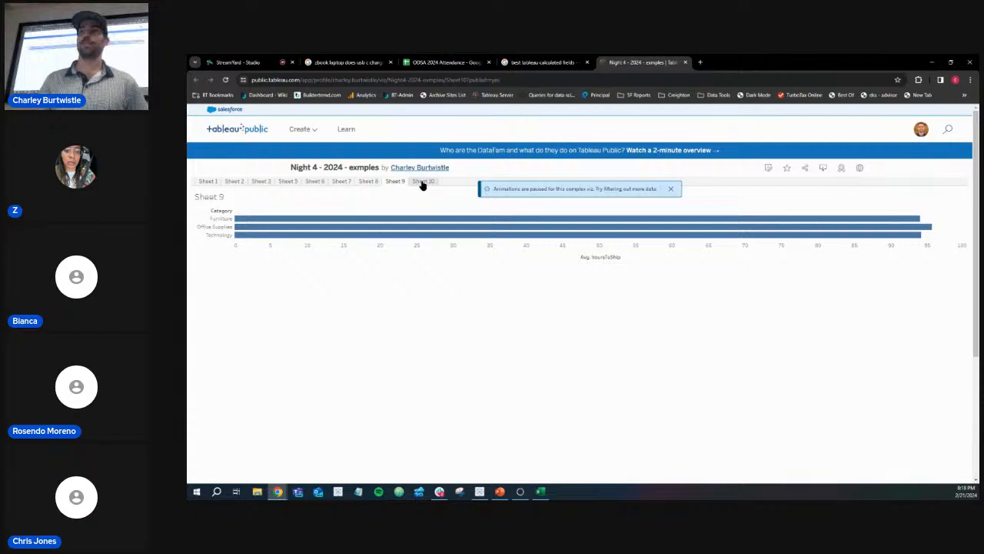
pyautogui.click(422, 183)
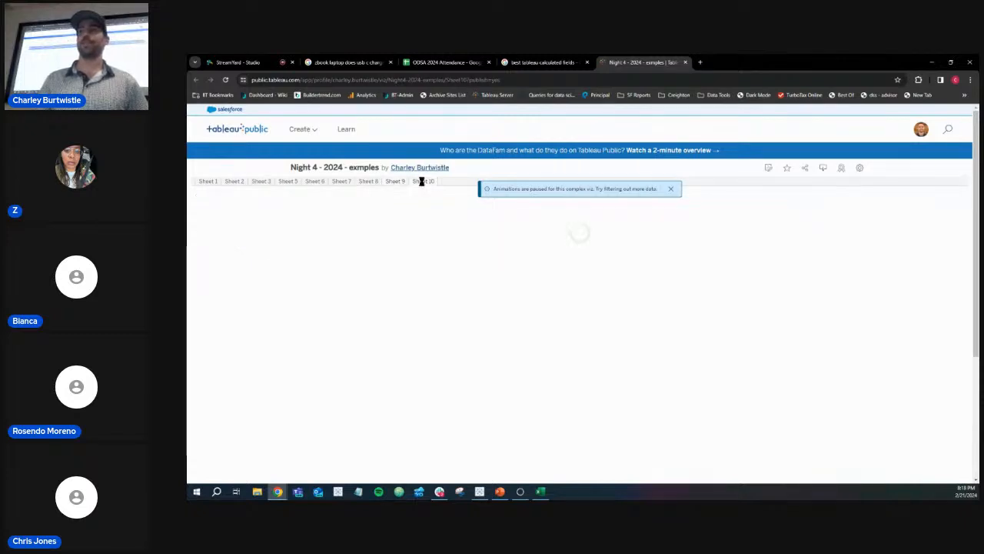
pyautogui.click(670, 189)
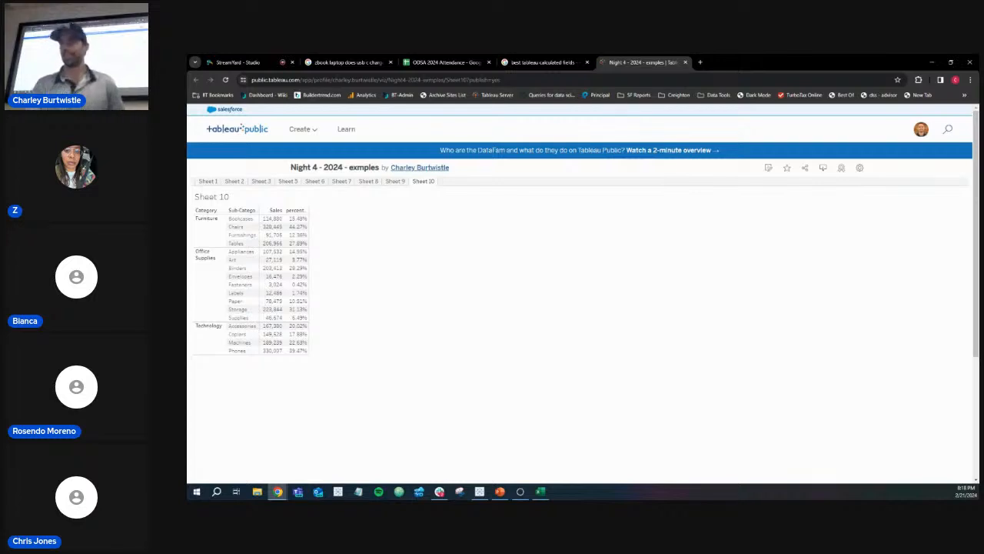
pyautogui.hotkey('alt', 'Tab')
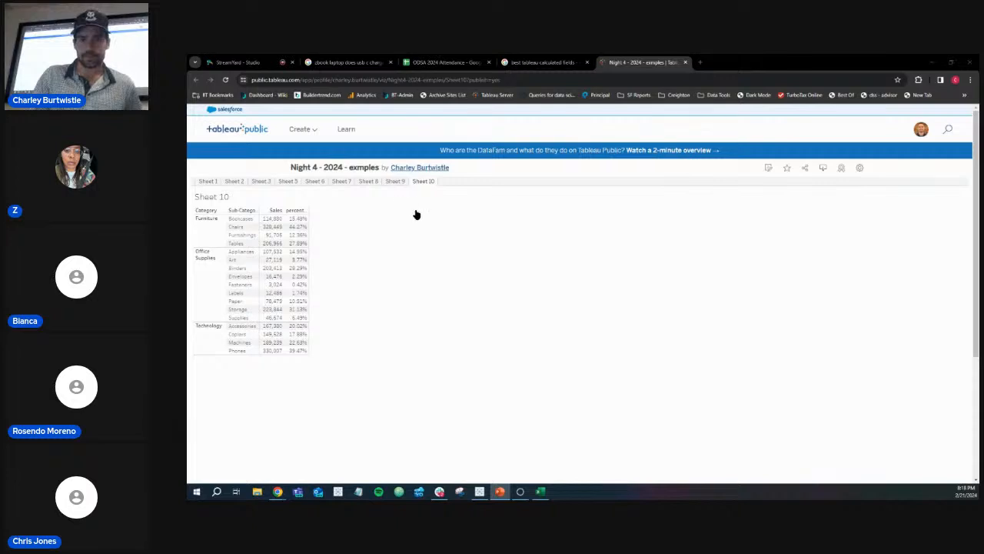
# - Return to Tableau and build a new worksheet with Sub-Category on rows in place of Category and summed_profitmargin shown as text
pyautogui.click(932, 64)
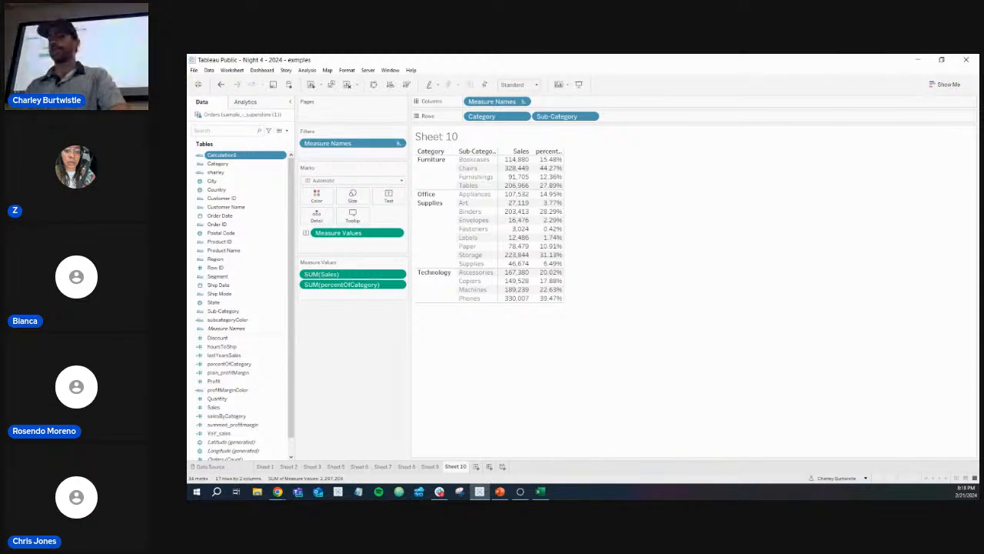
pyautogui.click(476, 467)
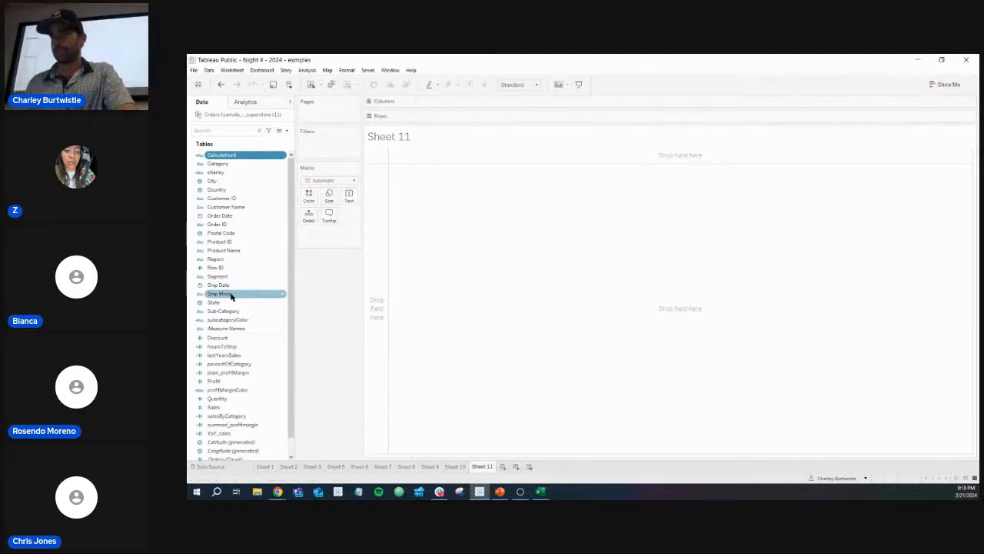
pyautogui.moveTo(231, 311); pyautogui.dragTo(261, 275)
pyautogui.moveTo(219, 163); pyautogui.dragTo(475, 120)
pyautogui.click(234, 372)
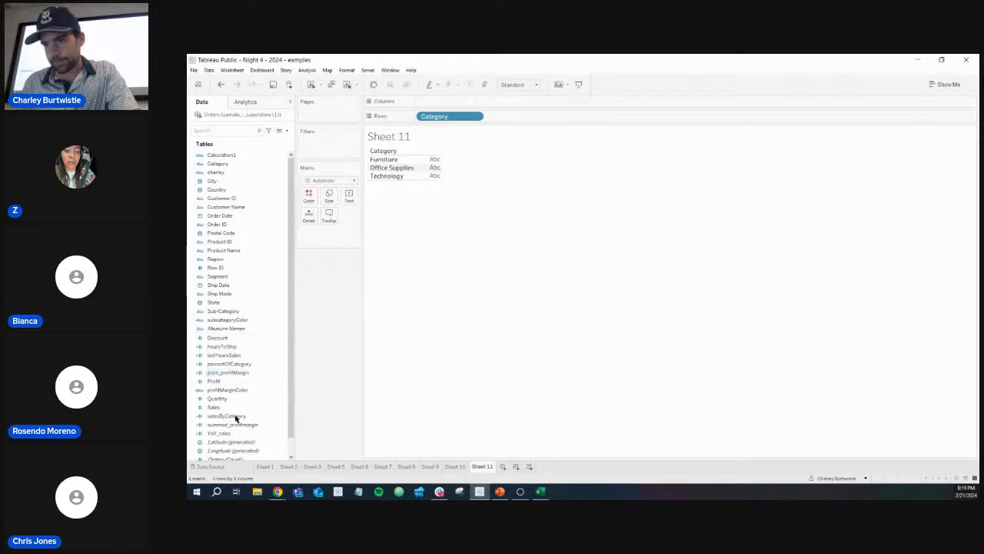
pyautogui.moveTo(237, 423); pyautogui.dragTo(349, 199)
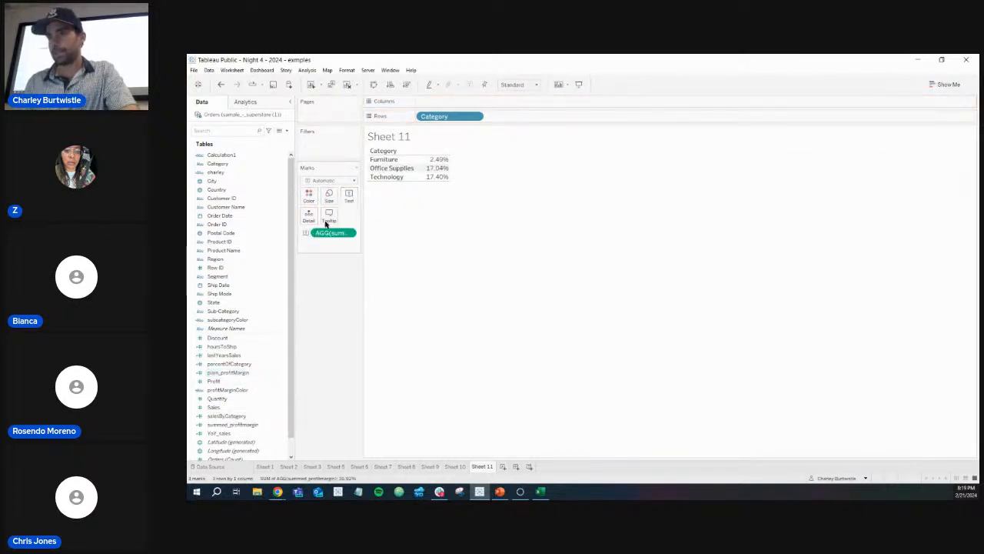
pyautogui.click(262, 338)
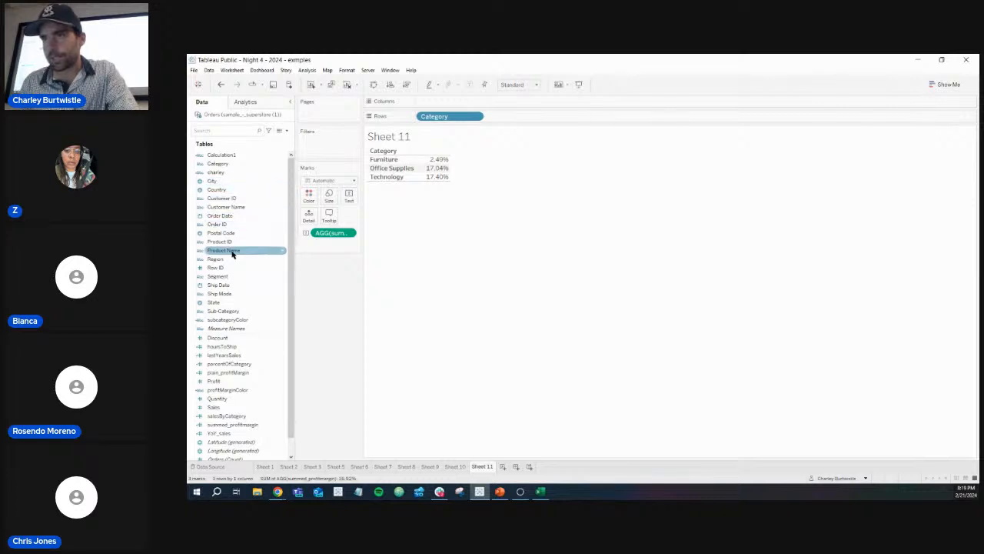
pyautogui.moveTo(231, 311); pyautogui.dragTo(445, 117)
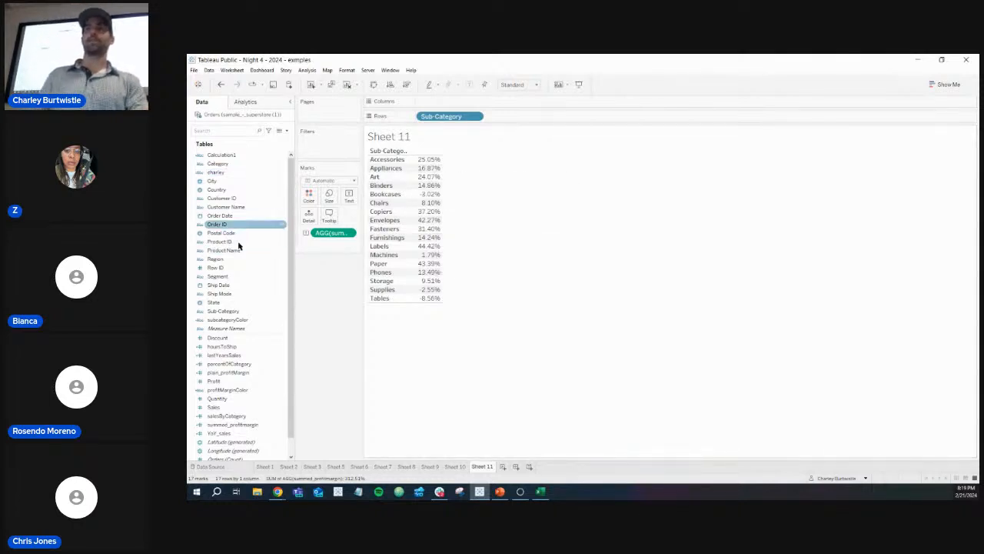
# - Change the default number format of the summed_profitmargin values to Custom, and switch to PowerPoint for the format code
pyautogui.click(349, 234)
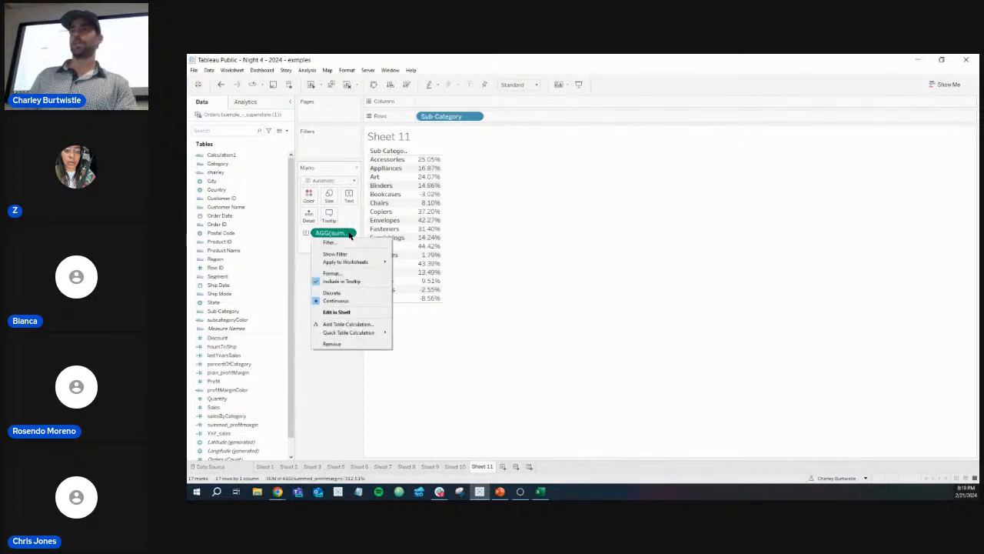
pyautogui.click(344, 275)
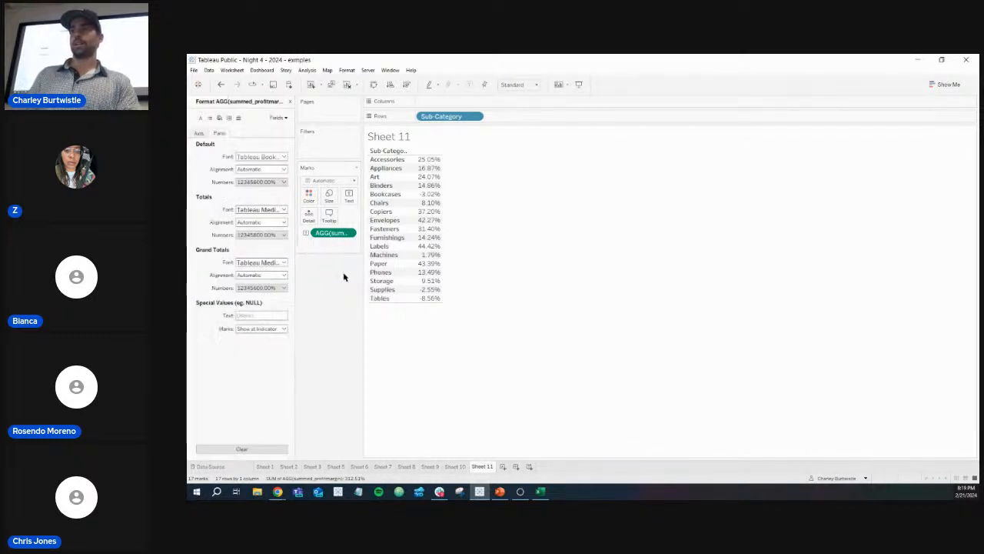
pyautogui.click(251, 181)
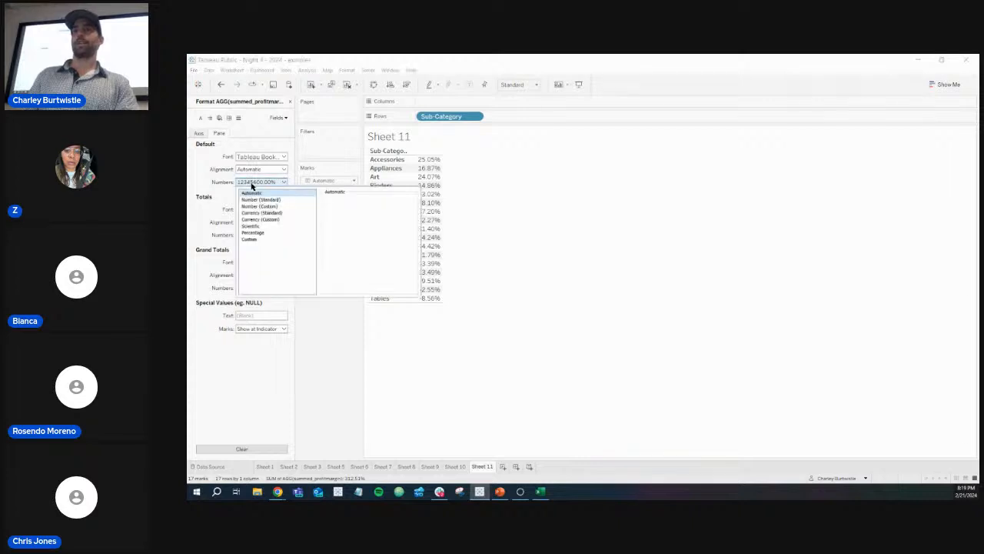
pyautogui.click(256, 241)
pyautogui.click(343, 211)
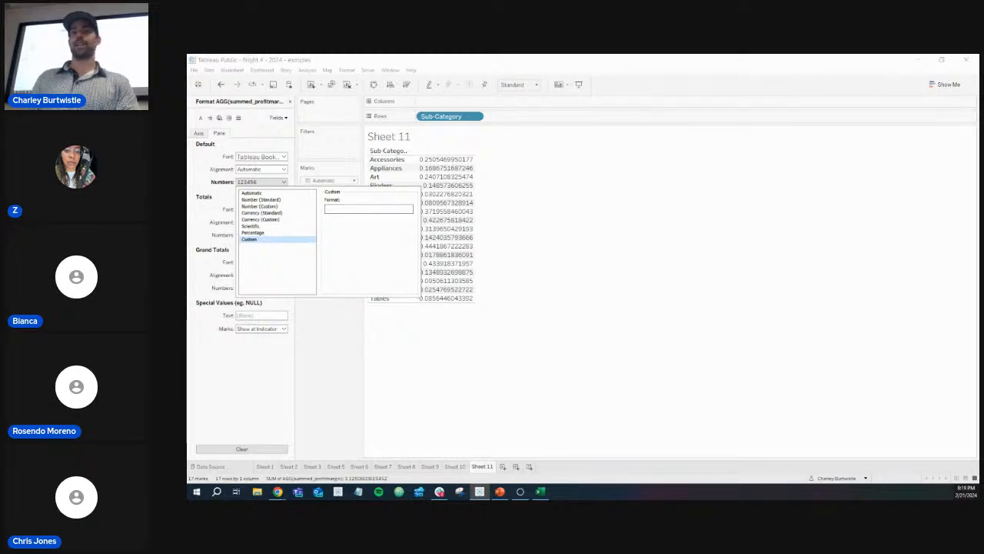
pyautogui.hotkey('alt', 'Tab')
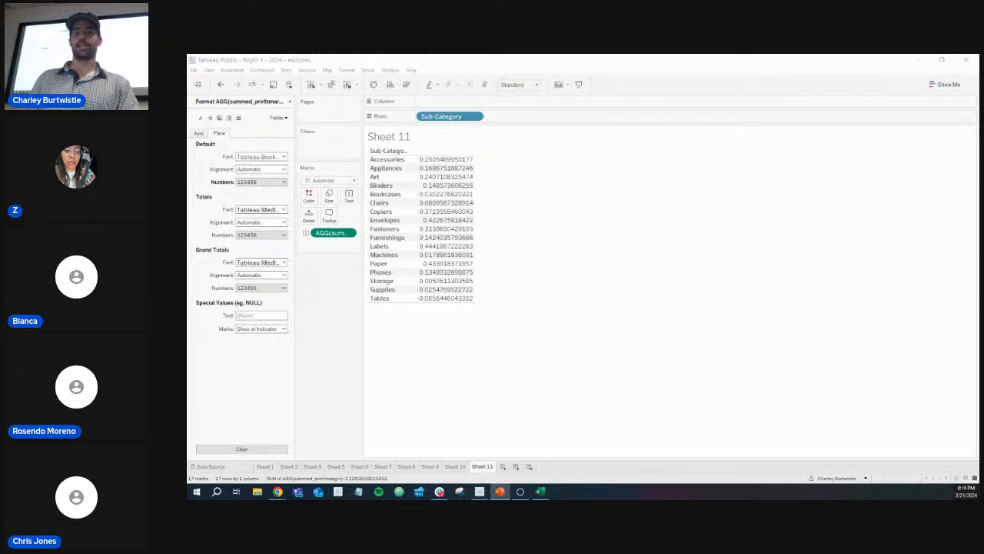
# - Enter "▲ 0.00%; ▼ -0.00%" as the custom number format of the summed_profitmargin values
pyautogui.click(268, 183)
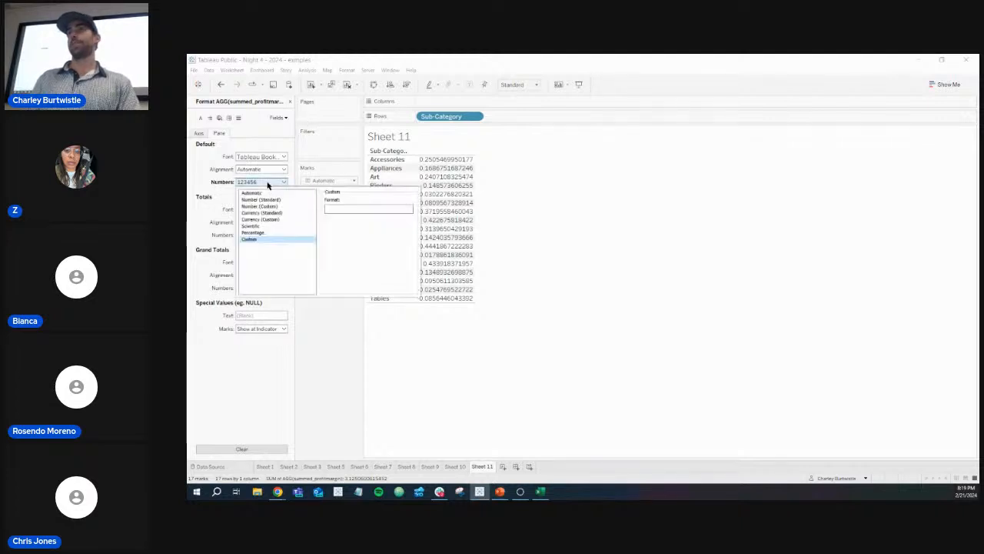
pyautogui.click(344, 209)
pyautogui.write('▲0.00%;▼-0.00%')
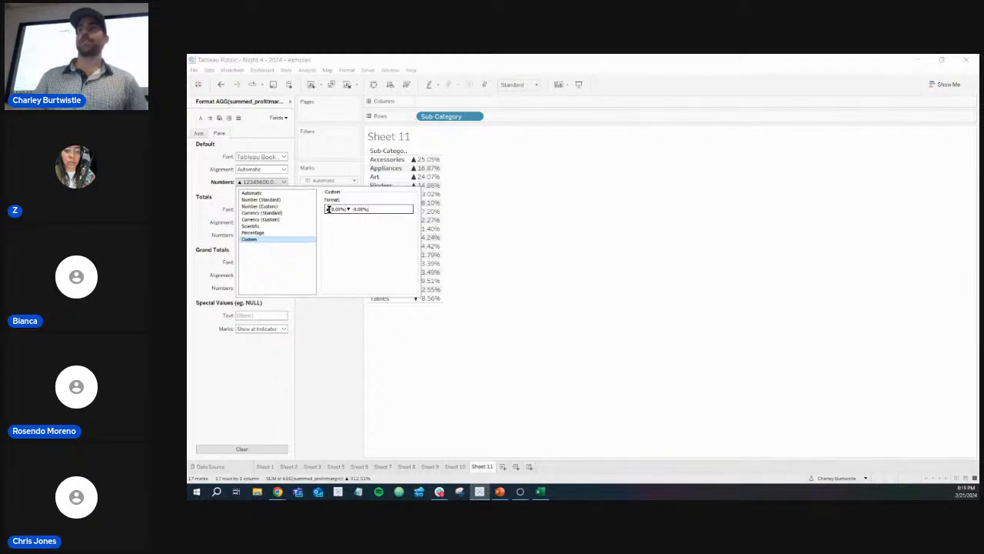
pyautogui.moveTo(331, 209); pyautogui.dragTo(355, 210)
pyautogui.click(474, 218)
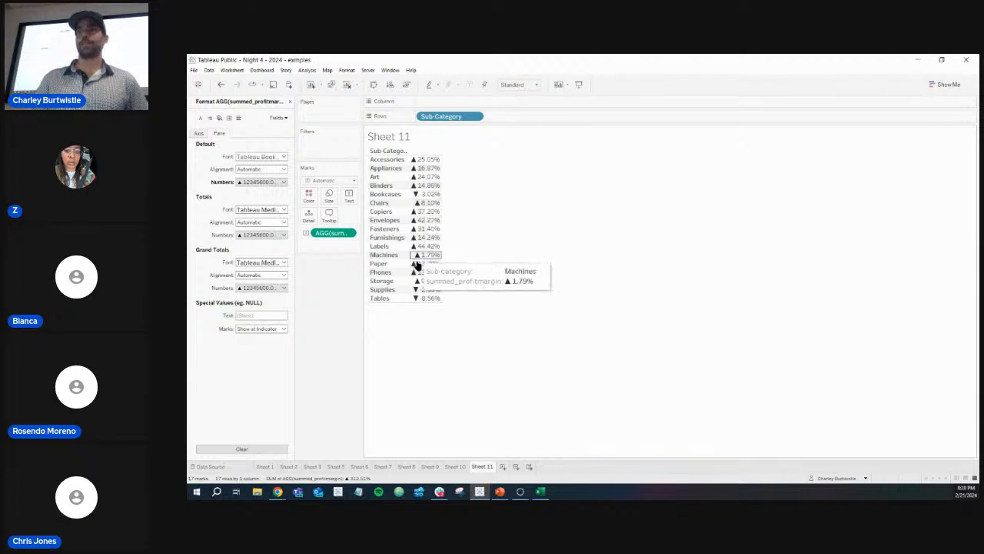
pyautogui.click(454, 467)
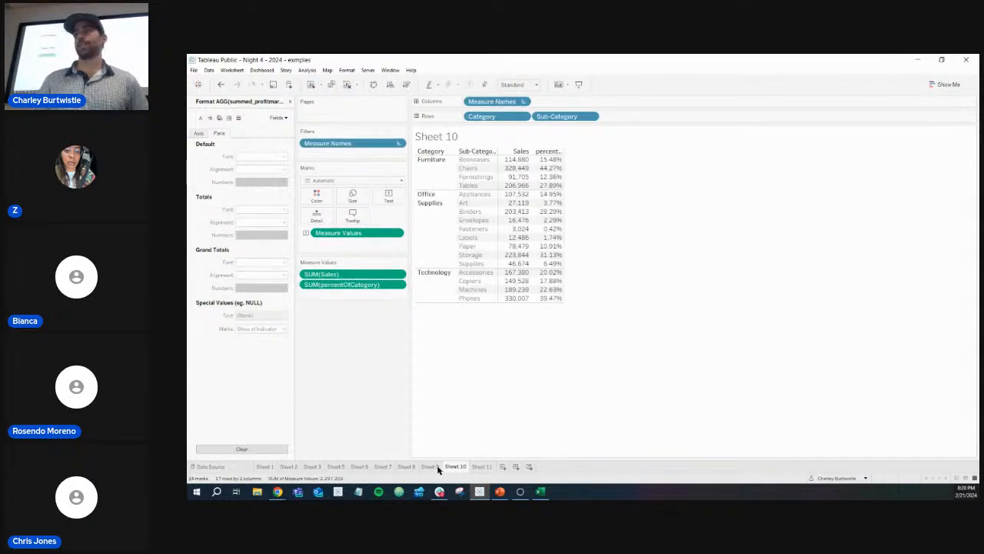
pyautogui.click(437, 466)
pyautogui.click(481, 467)
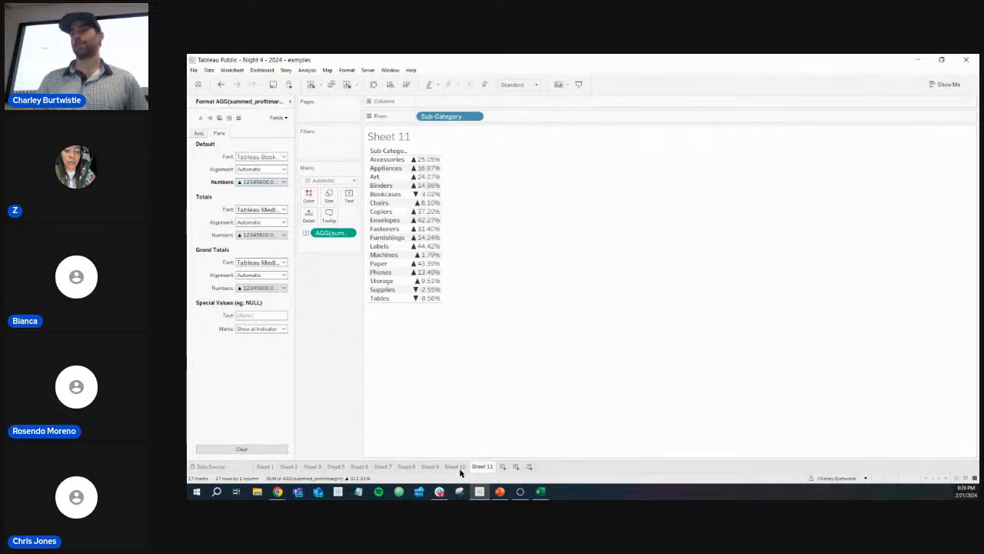
# - Create a new worksheet and place Order Date on columns as a continuous month
pyautogui.click(502, 467)
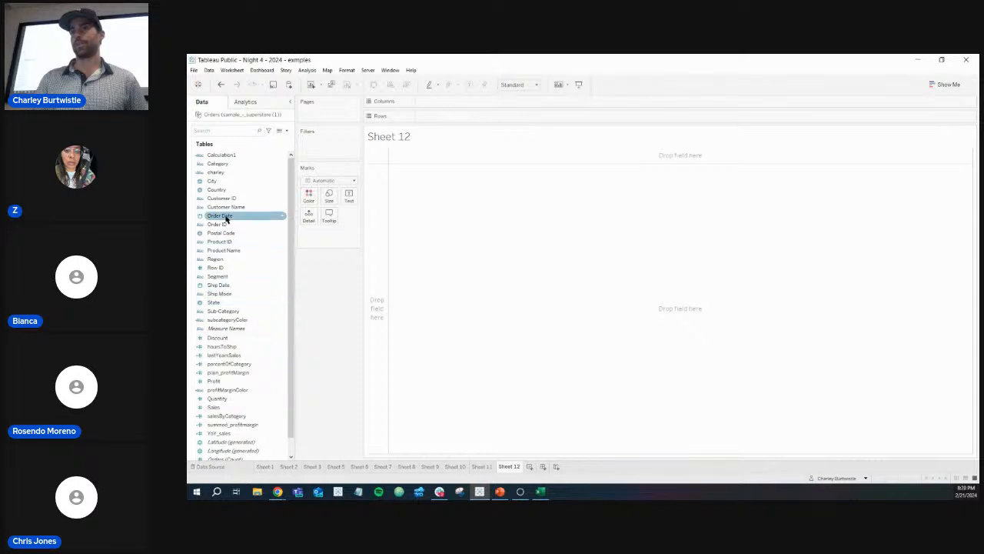
pyautogui.moveTo(249, 202); pyautogui.dragTo(476, 103)
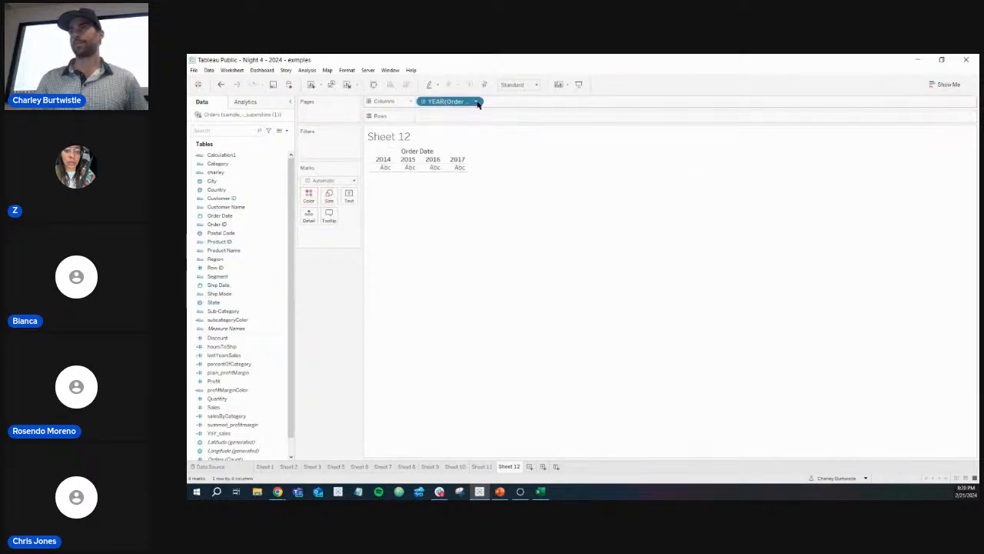
pyautogui.click(476, 101)
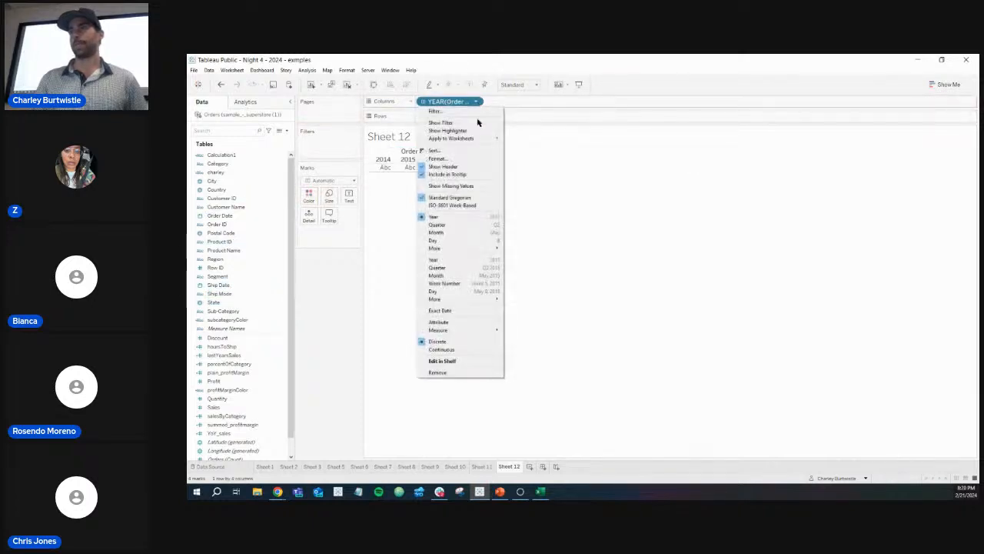
pyautogui.click(461, 275)
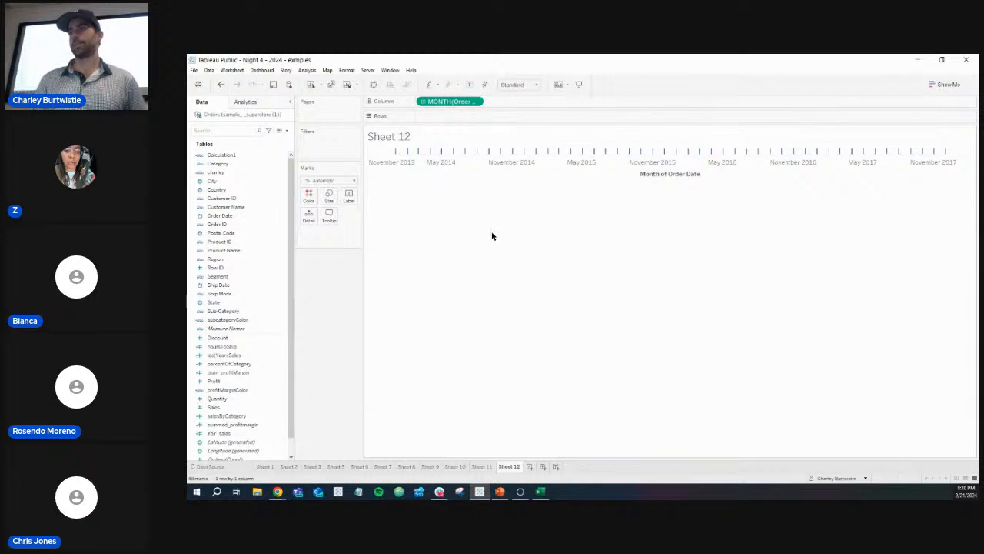
# - Set the default pane date format of the Order Date month to the custom format "mmm yy"
pyautogui.rightClick(529, 165)
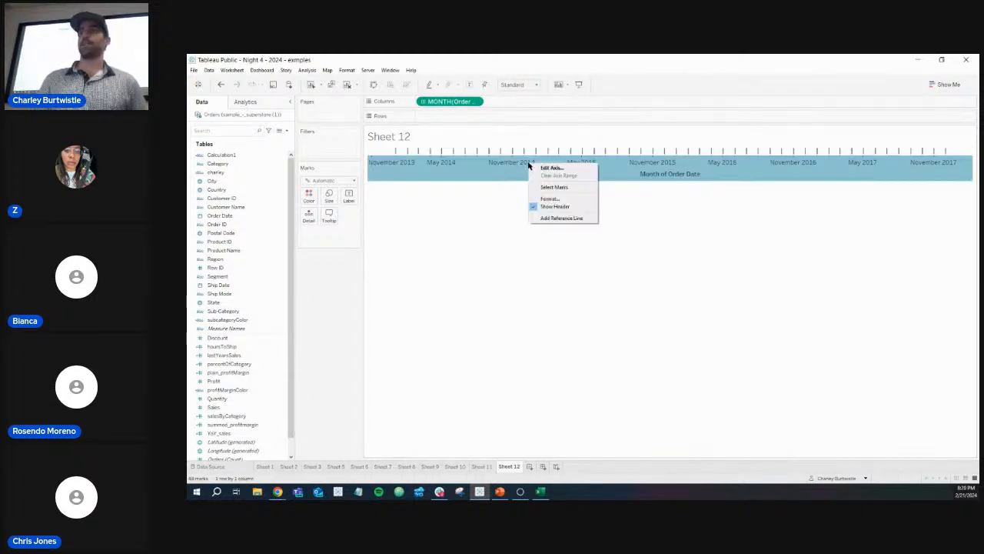
pyautogui.click(548, 197)
pyautogui.click(284, 182)
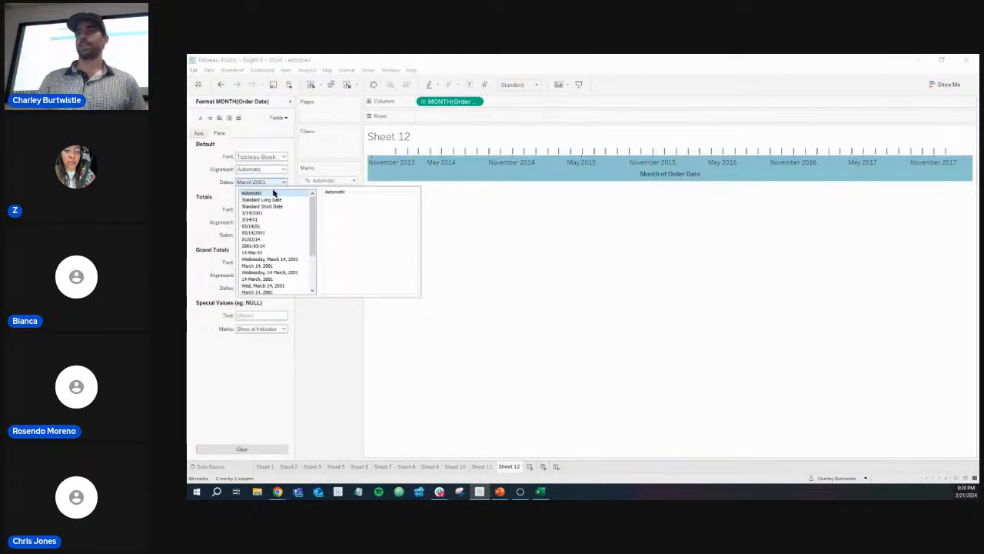
pyautogui.scroll(-5, 264, 272)
pyautogui.click(262, 285)
pyautogui.click(343, 209)
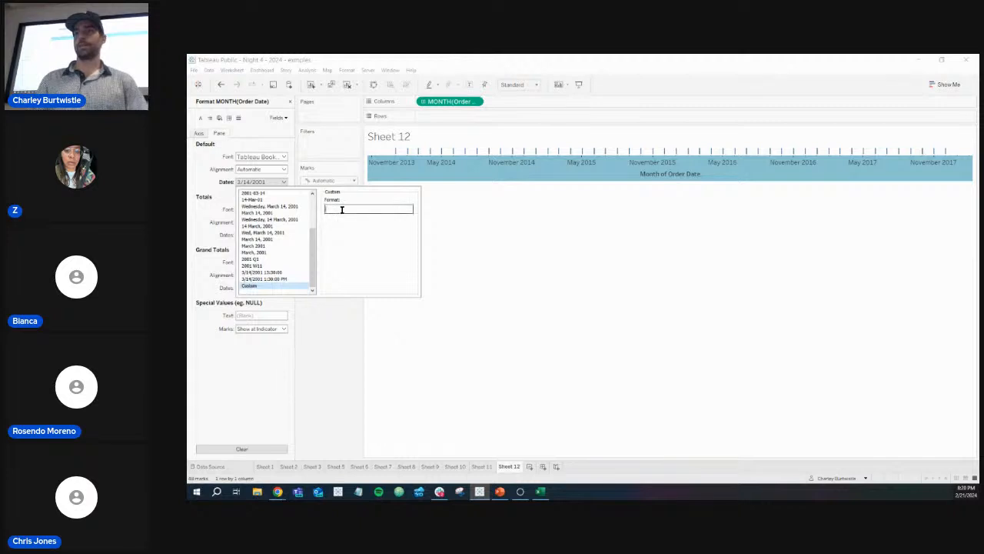
pyautogui.write('mmm yy')
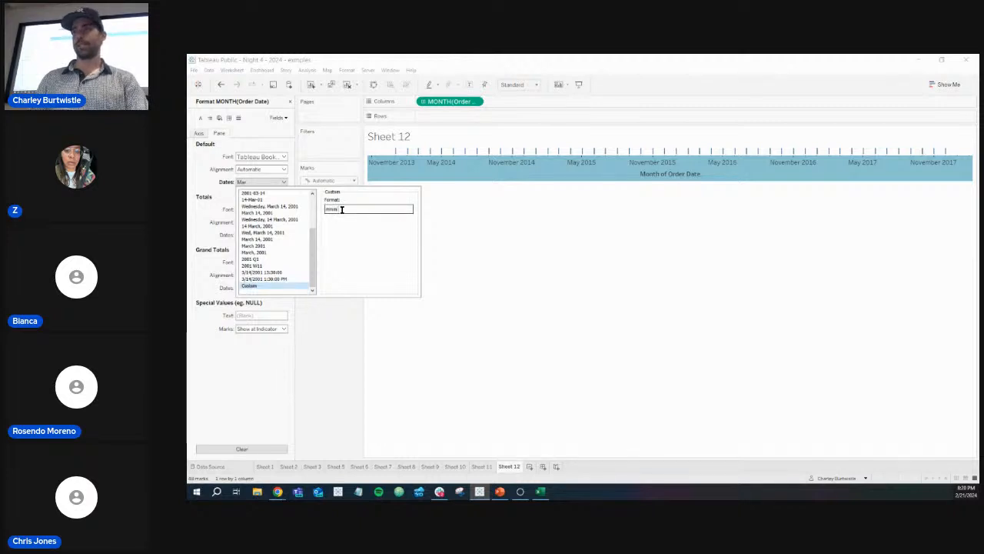
pyautogui.click(477, 235)
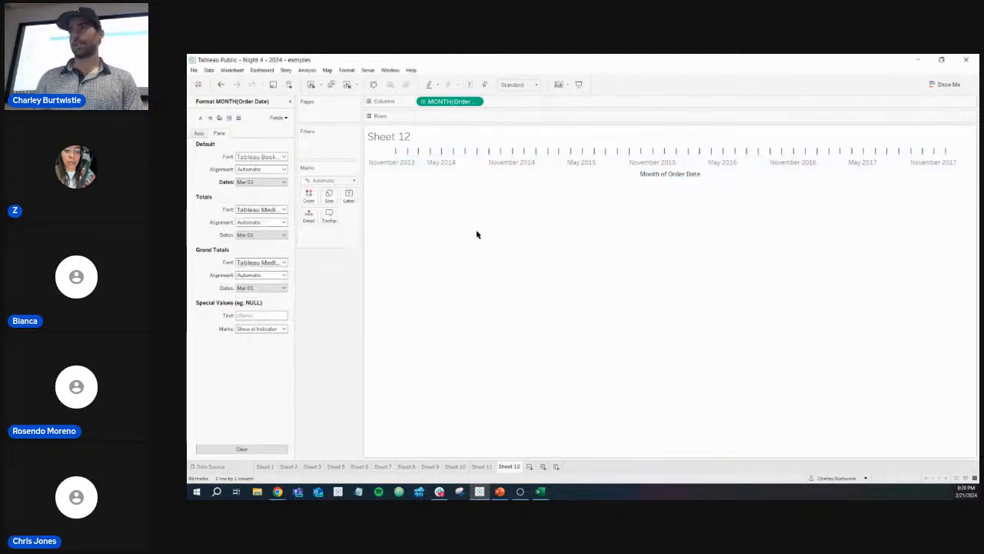
# - Set the axis scale dates of the Order Date month to the custom format "mmm yy"
pyautogui.click(198, 133)
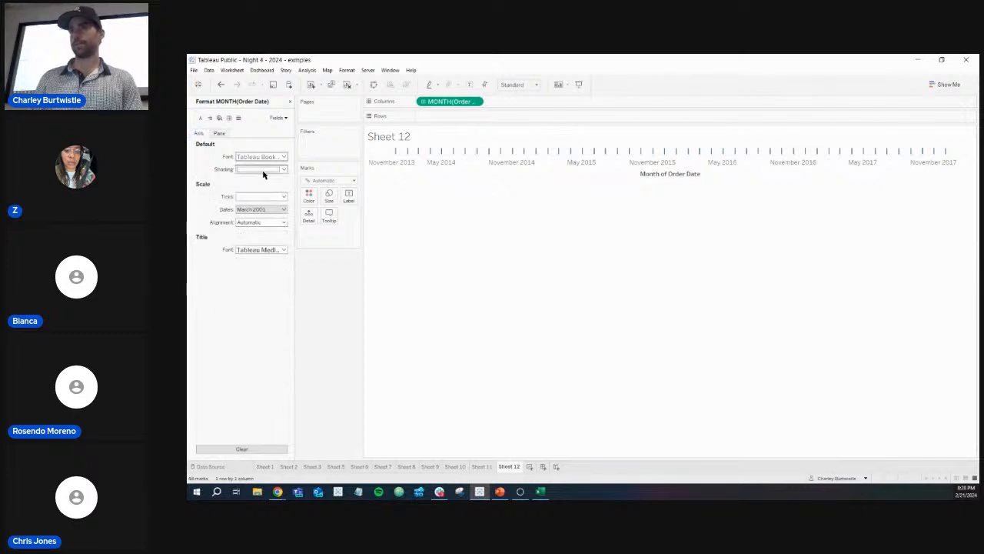
pyautogui.click(265, 210)
pyautogui.scroll(-3, 264, 269)
pyautogui.click(253, 313)
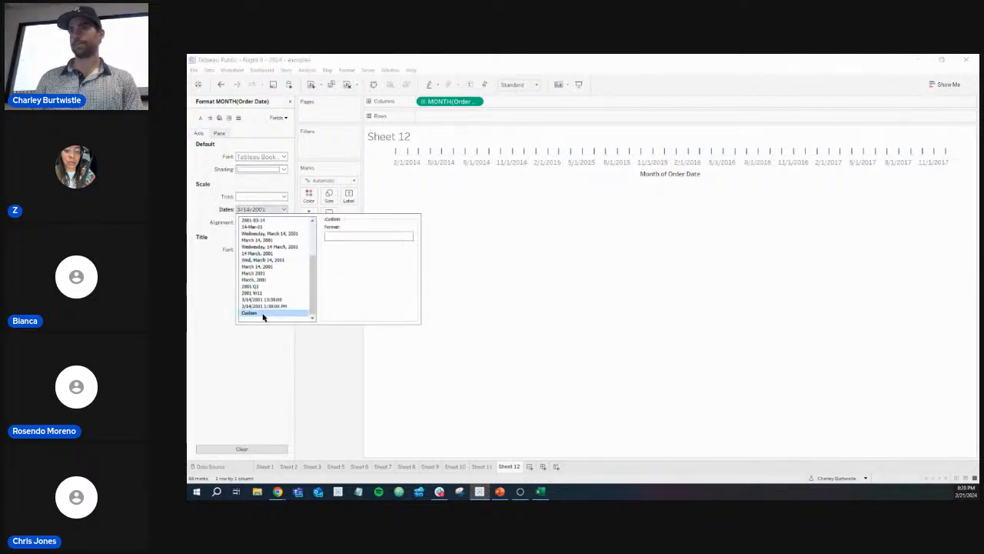
pyautogui.click(338, 237)
pyautogui.write('mmm')
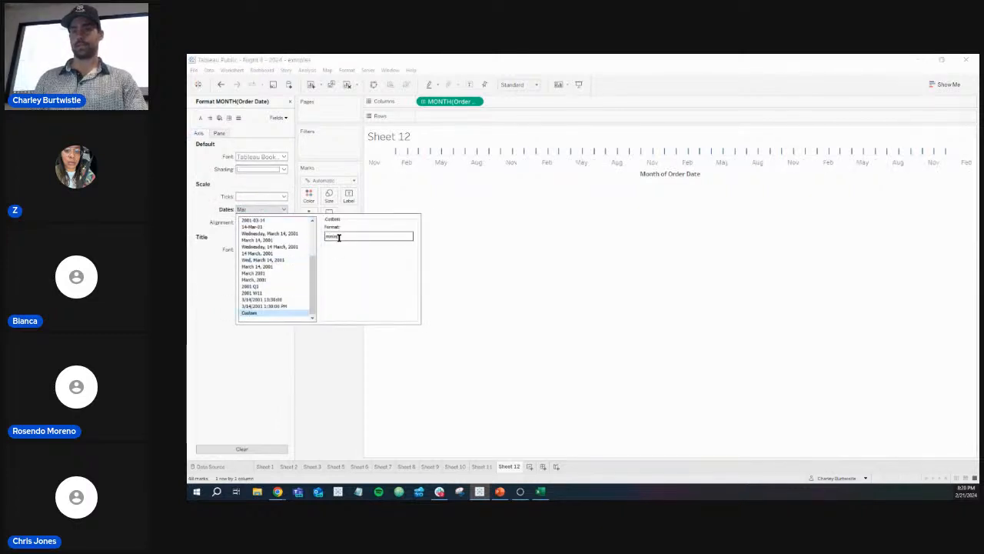
pyautogui.write(' yy')
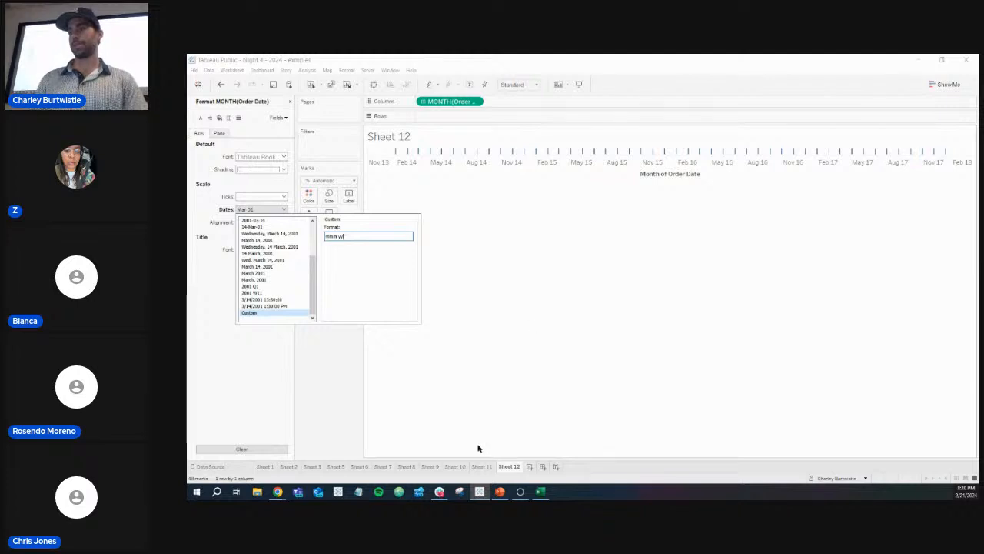
# - On Sheet 11, reopen the custom number format of summed_profitmargin, select its whole format code, and switch to Slack and back
pyautogui.click(487, 467)
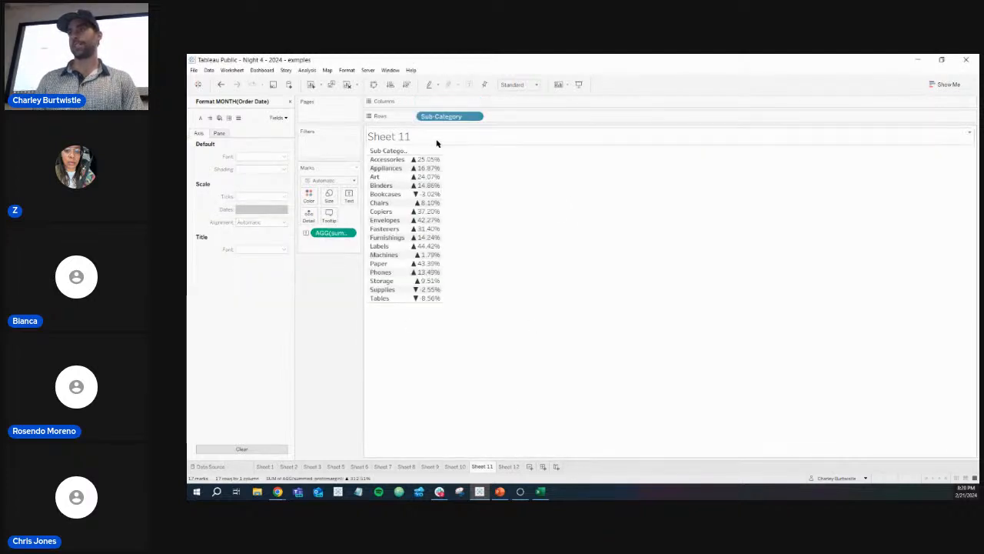
pyautogui.click(350, 232)
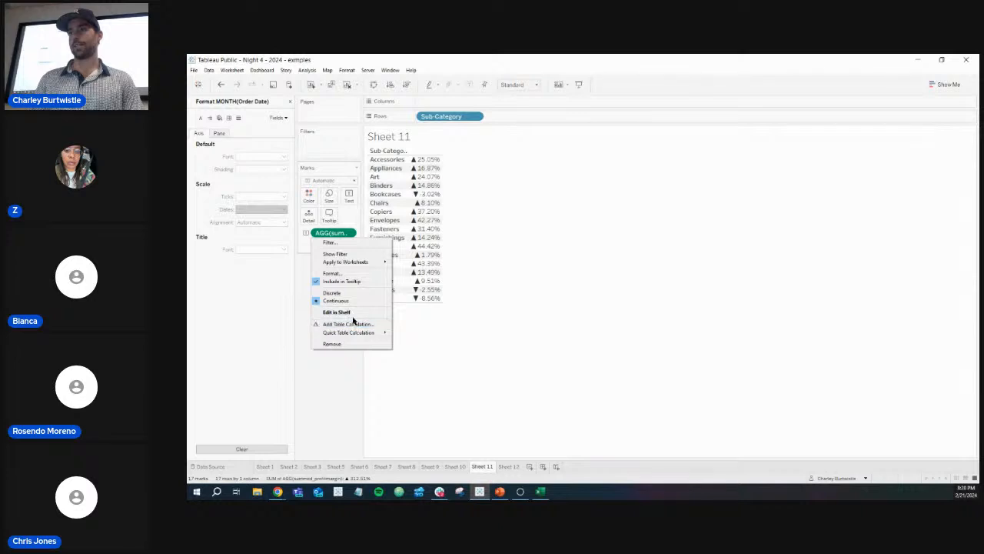
pyautogui.click(335, 273)
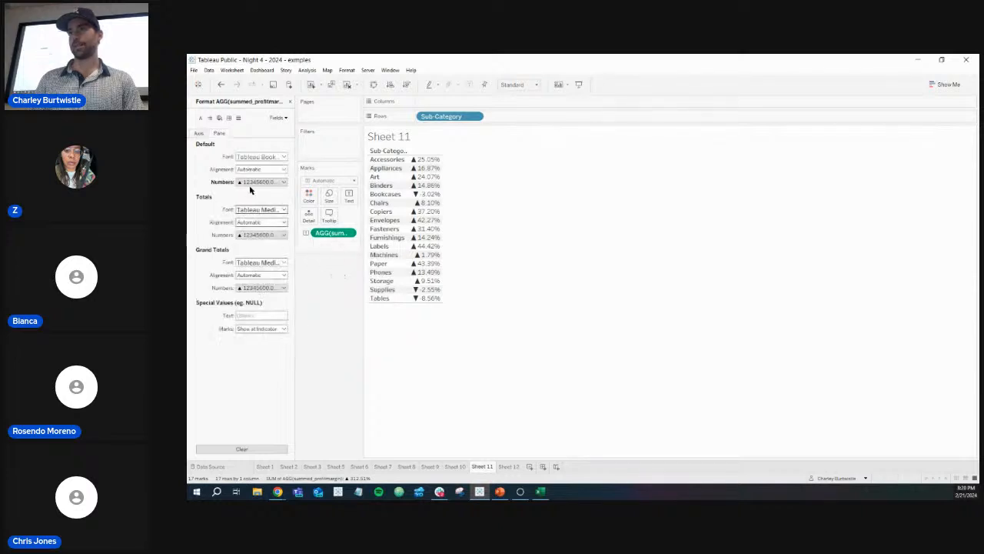
pyautogui.click(251, 183)
pyautogui.click(369, 209)
pyautogui.moveTo(369, 208); pyautogui.dragTo(343, 222)
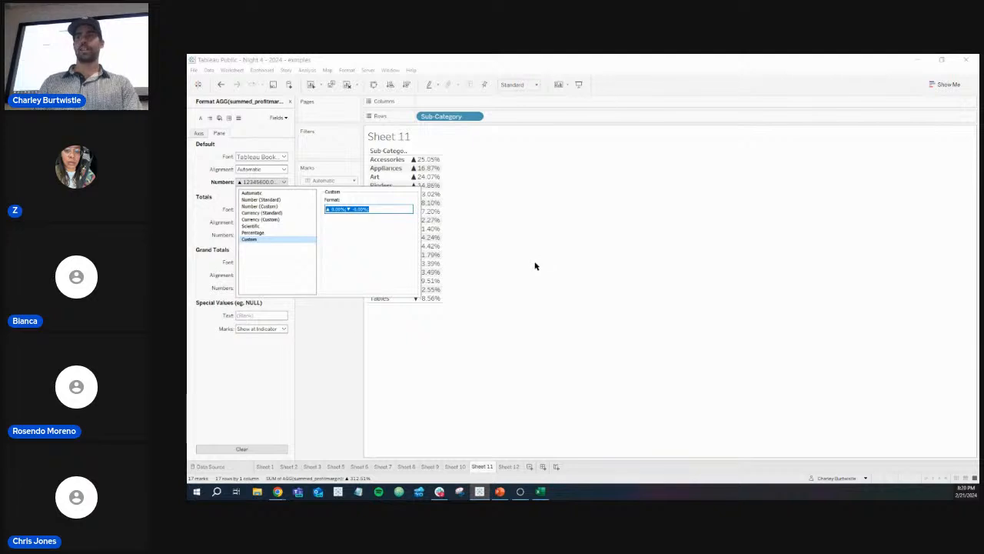
pyautogui.hotkey('alt', 'Tab')
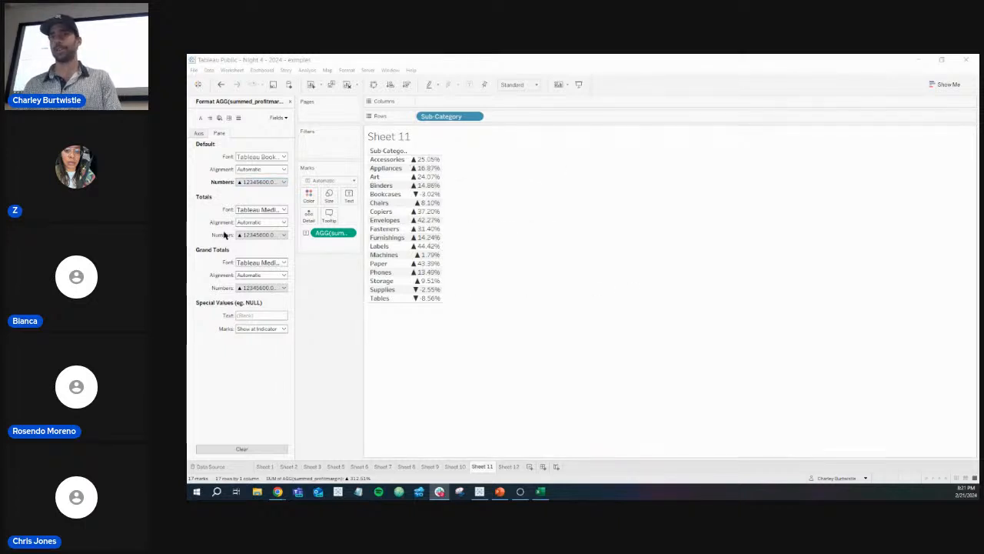
pyautogui.hotkey('alt', 'Tab')
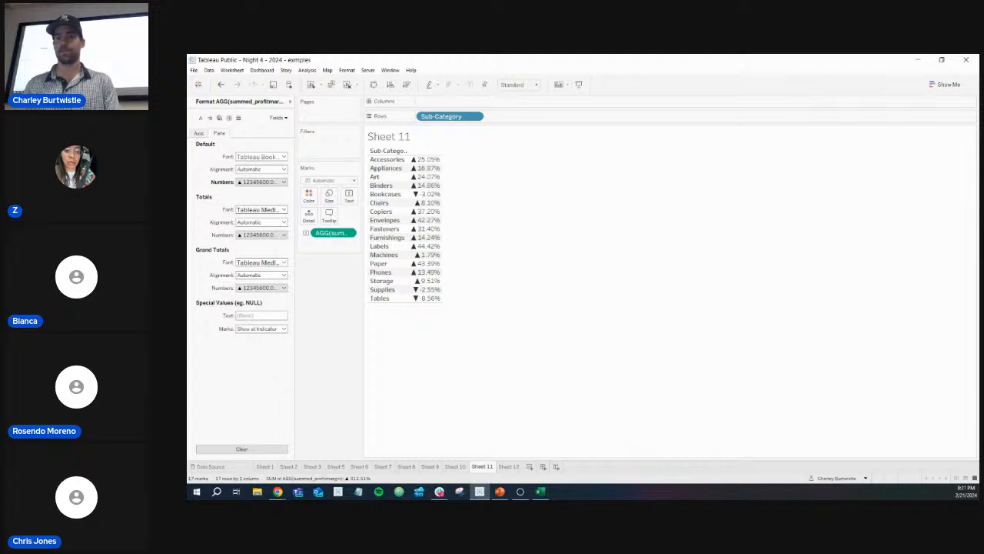
# - Close the summed_profitmargin format pane to restore the data field list, and minimize the browser showing the published workbook
pyautogui.hotkey('alt', 'Tab')
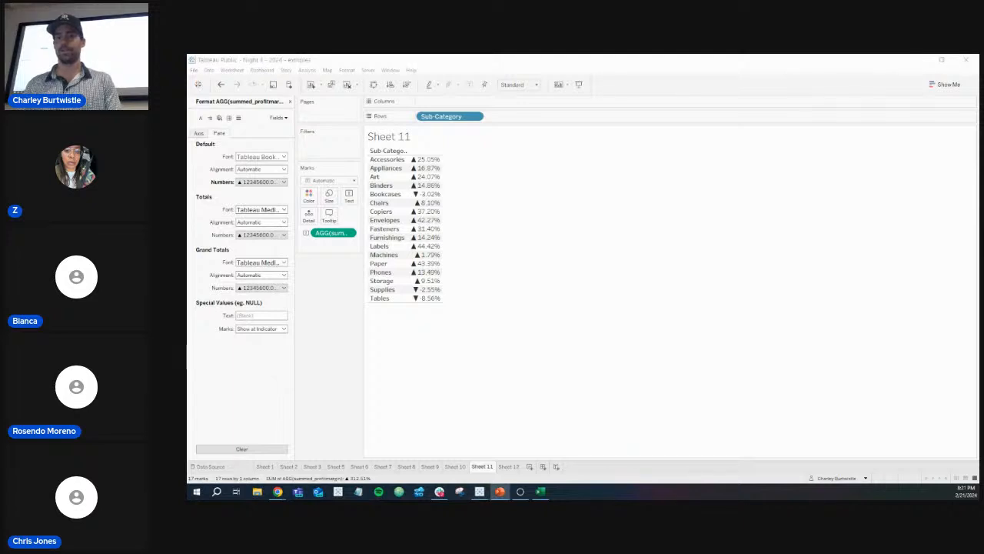
pyautogui.click(289, 101)
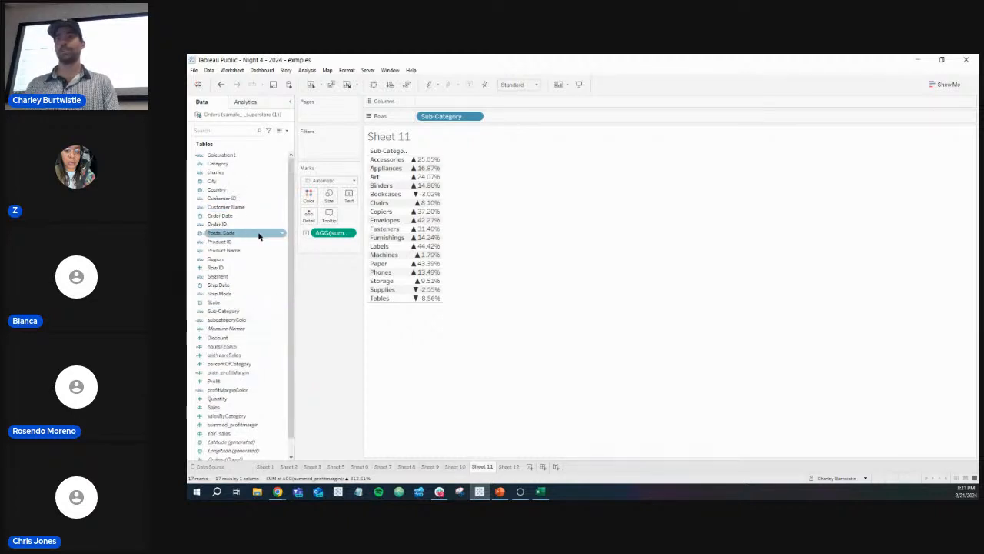
pyautogui.scroll(-1, 258, 236)
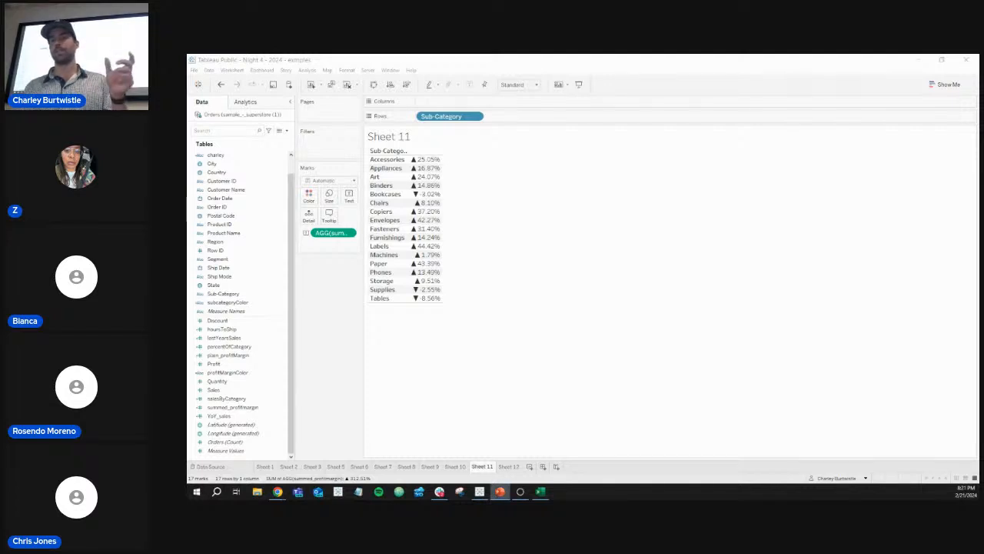
pyautogui.hotkey('alt', 'Tab')
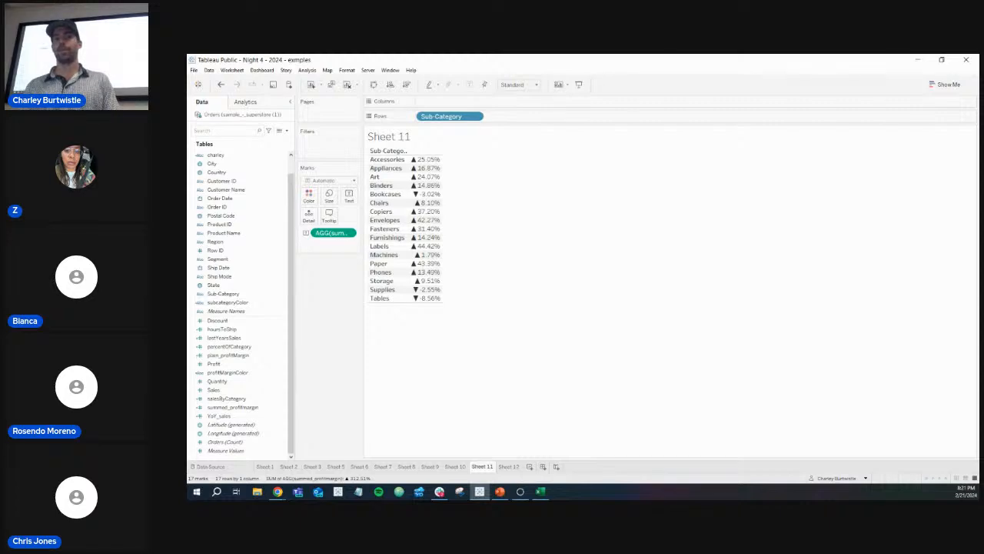
pyautogui.hotkey('alt', 'Tab')
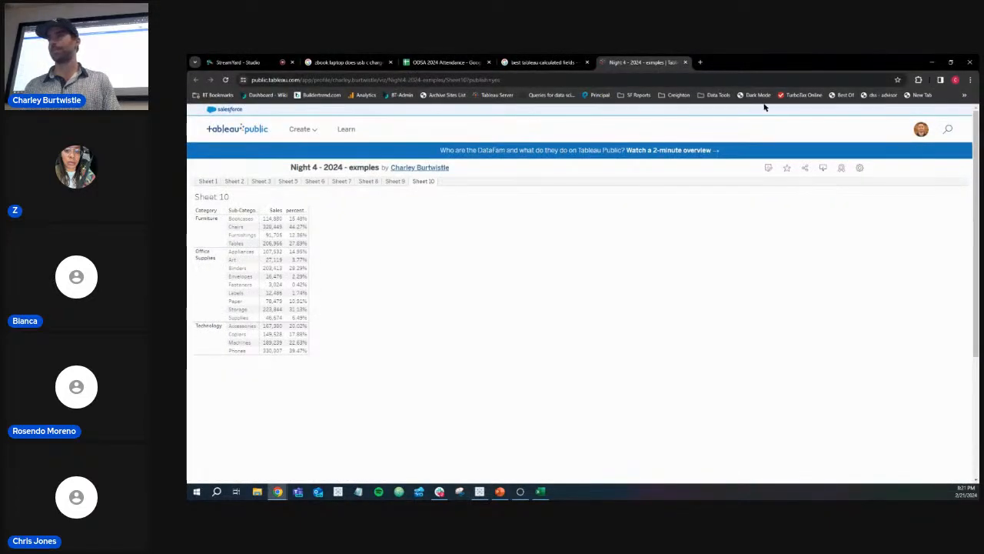
pyautogui.click(931, 62)
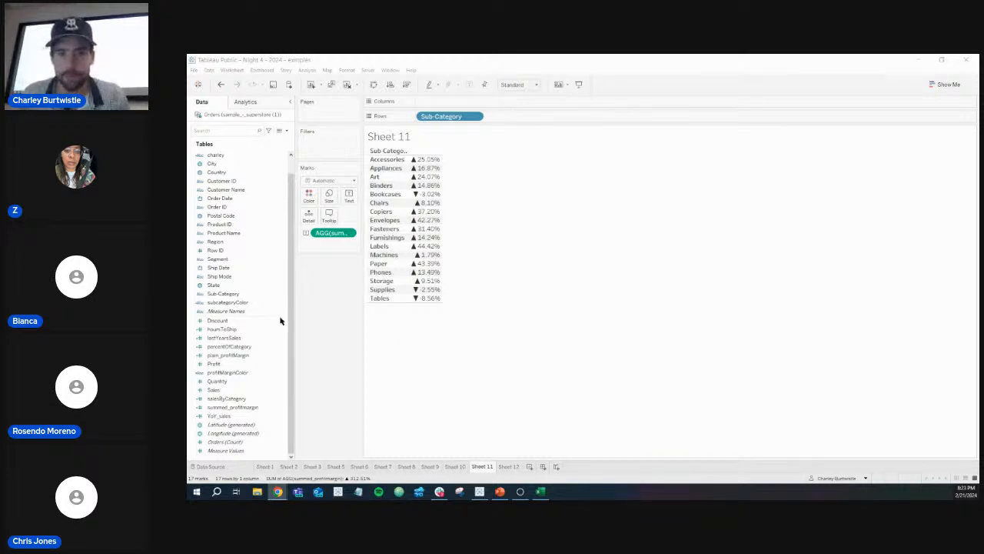
# - Flip between Sheet 11 and Sheet 12 in the workbook, ending on Sheet 12
pyautogui.click(272, 469)
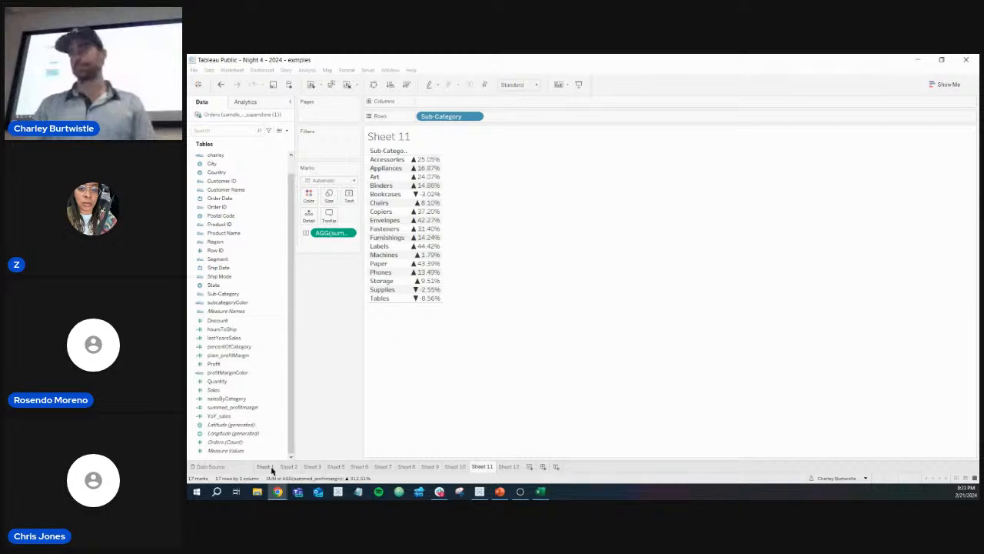
pyautogui.click(269, 468)
pyautogui.click(508, 467)
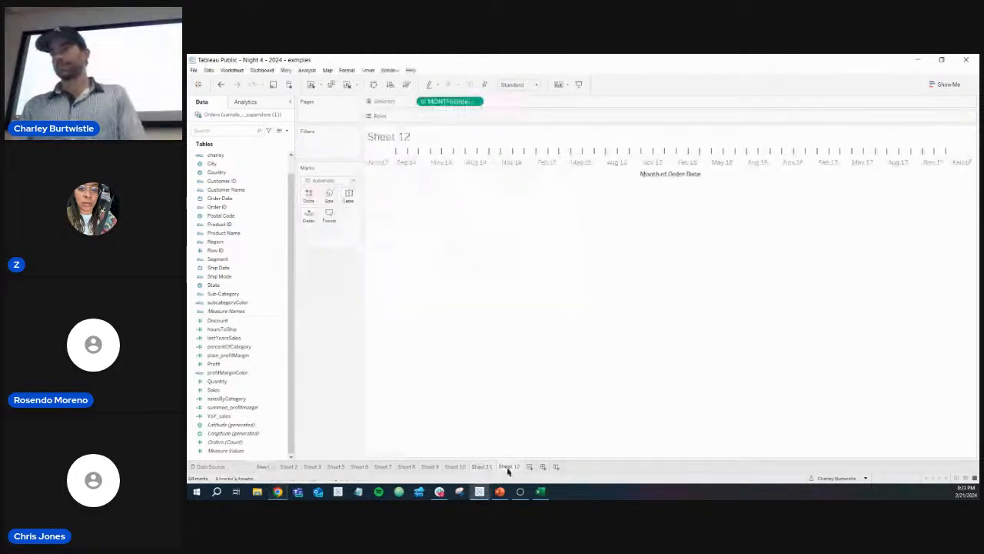
pyautogui.click(481, 467)
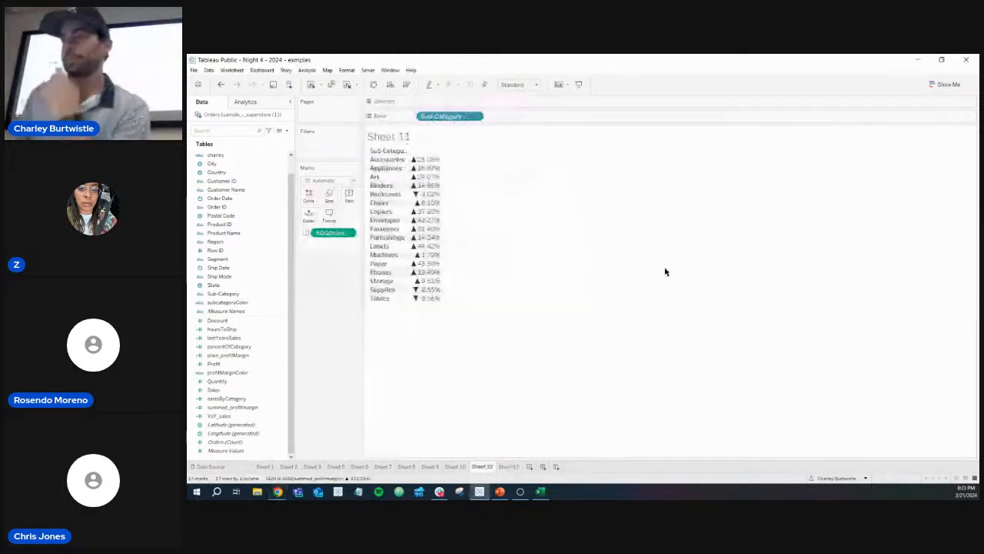
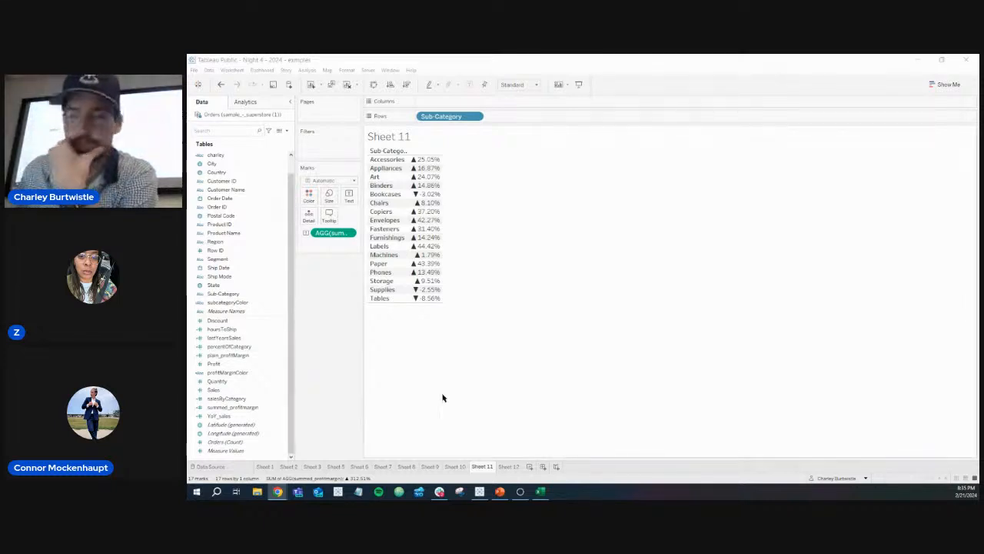
pyautogui.click(509, 466)
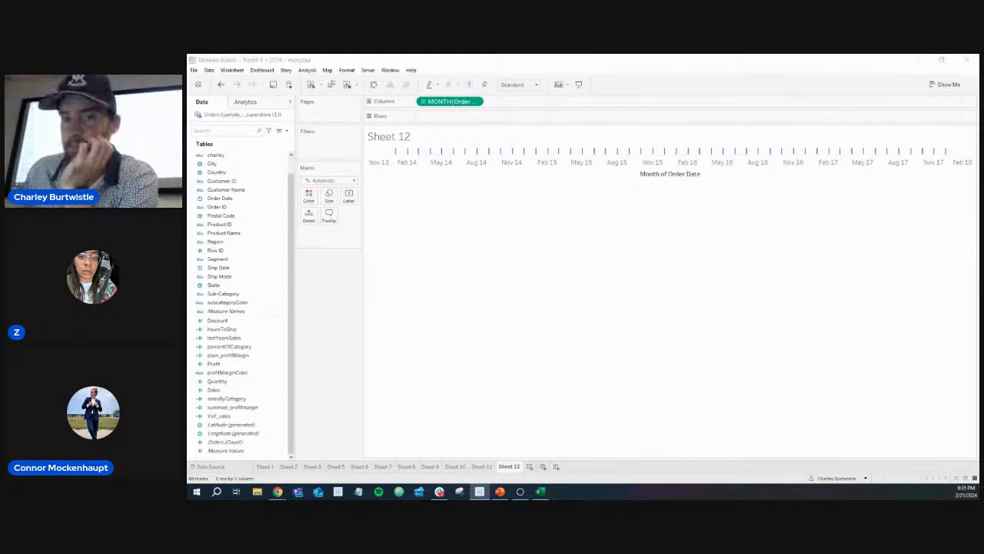
pyautogui.hotkey('alt', 'Tab')
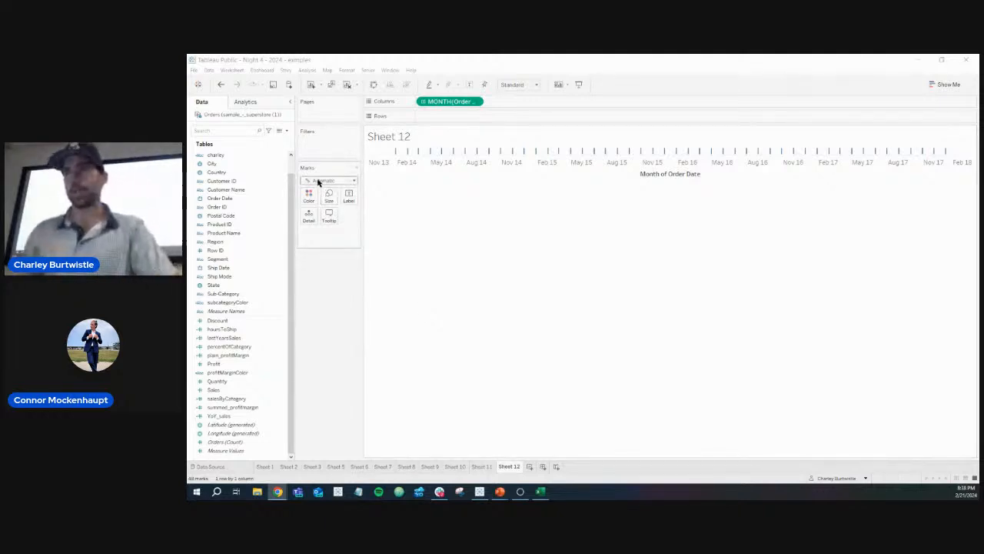
pyautogui.click(285, 131)
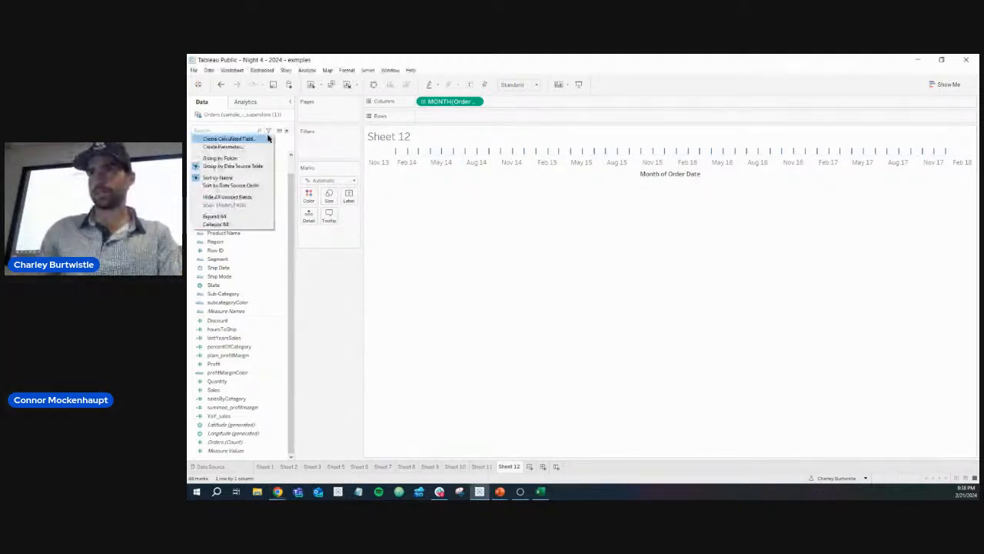
pyautogui.click(268, 137)
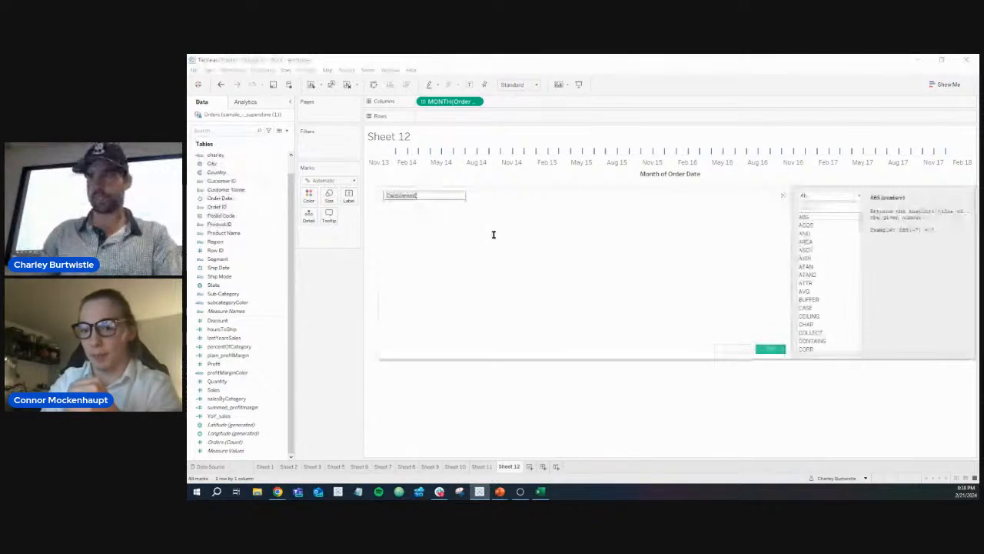
pyautogui.click(783, 196)
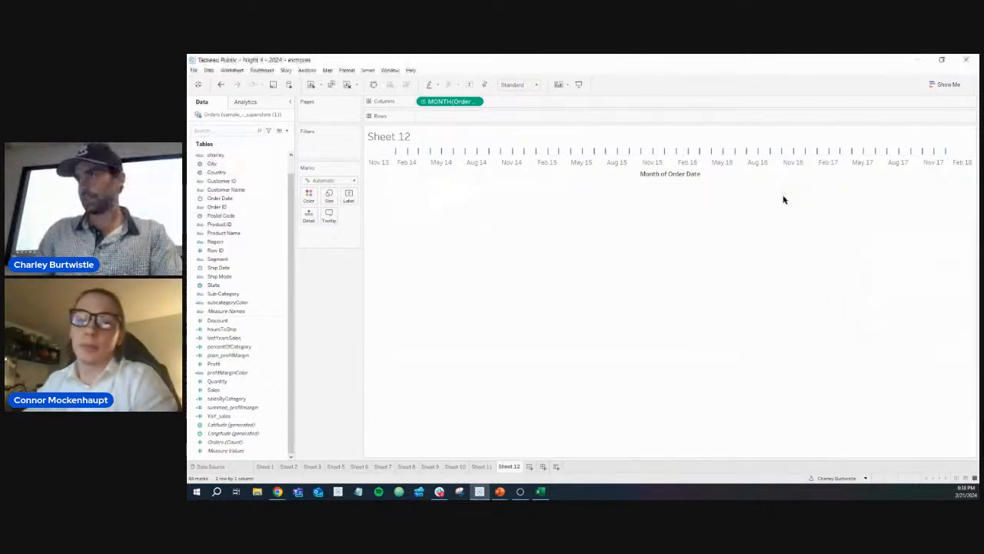
# - Rebuild Sheet 12 with Sub-Category on rows instead of the Order Date month, and show summed Sales as text
pyautogui.moveTo(452, 101); pyautogui.dragTo(443, 119)
pyautogui.moveTo(214, 389); pyautogui.dragTo(319, 253)
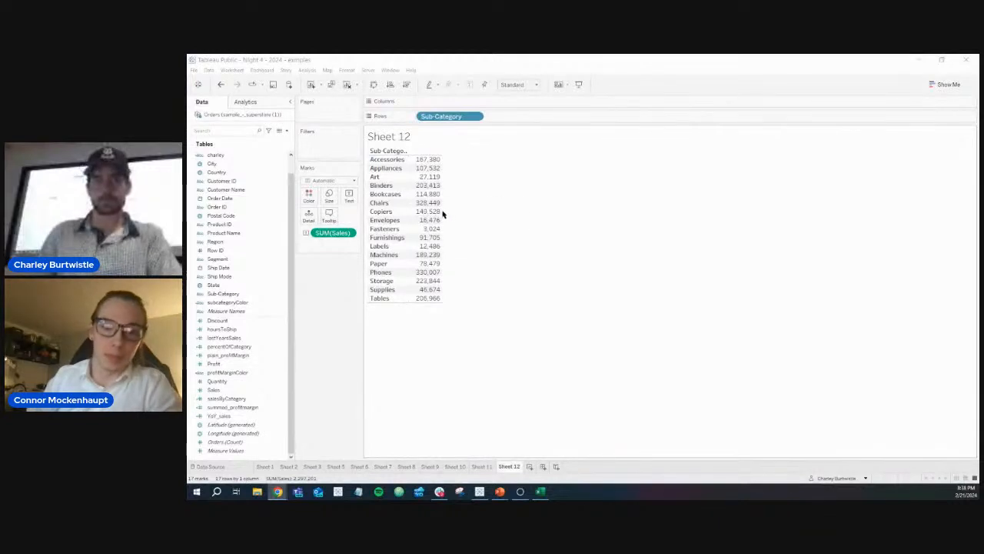
# - Create a new calculated field named with the participant's first name followed by "_color"
pyautogui.click(286, 131)
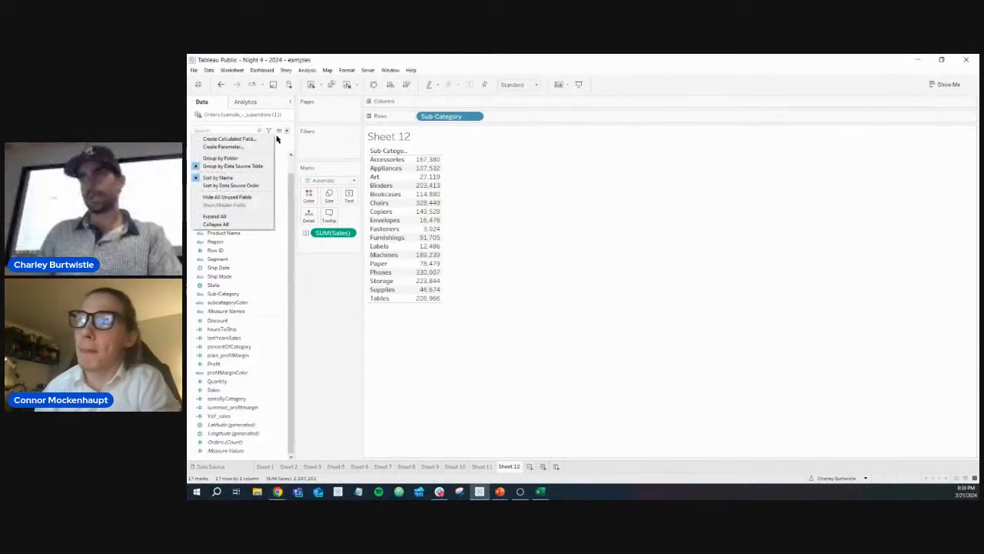
pyautogui.click(261, 141)
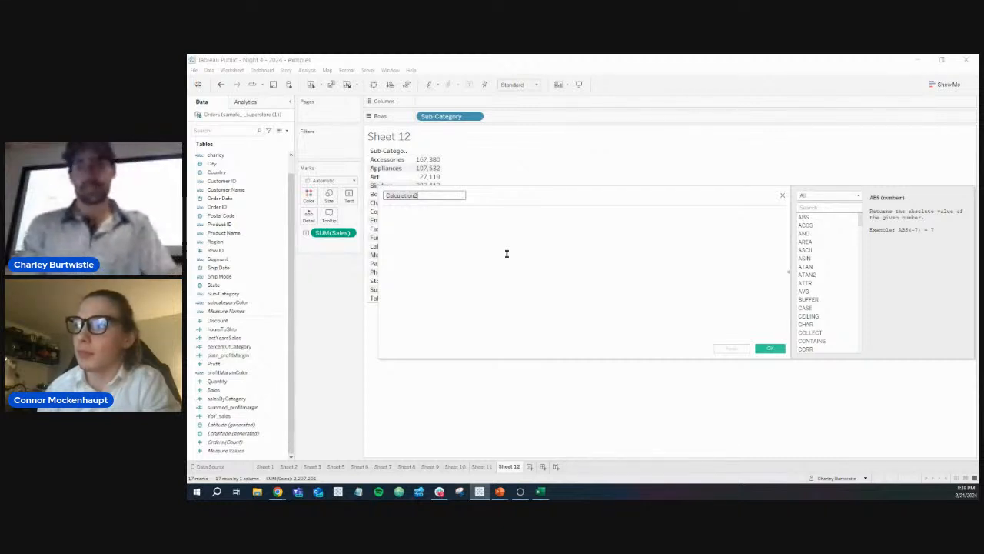
pyautogui.write('connor_')
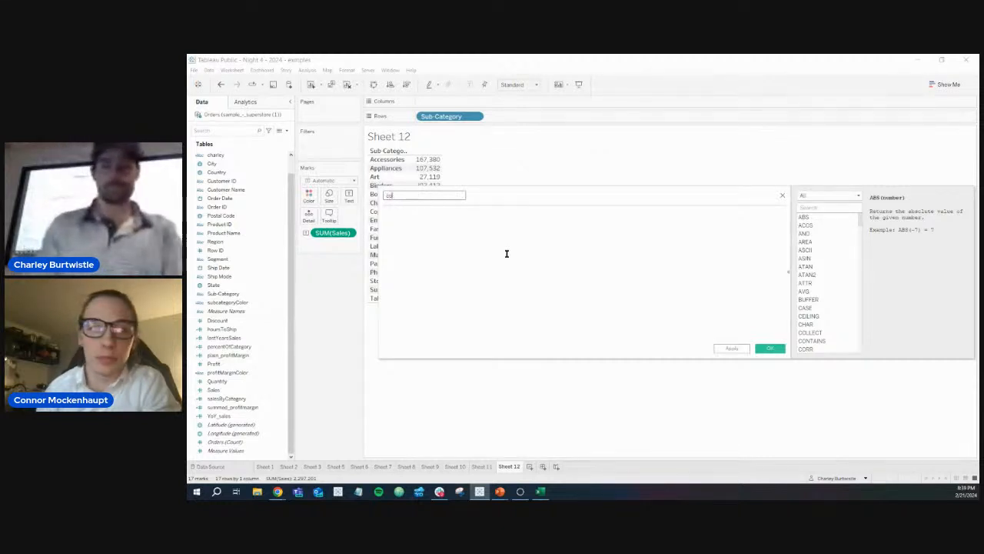
pyautogui.write('es')
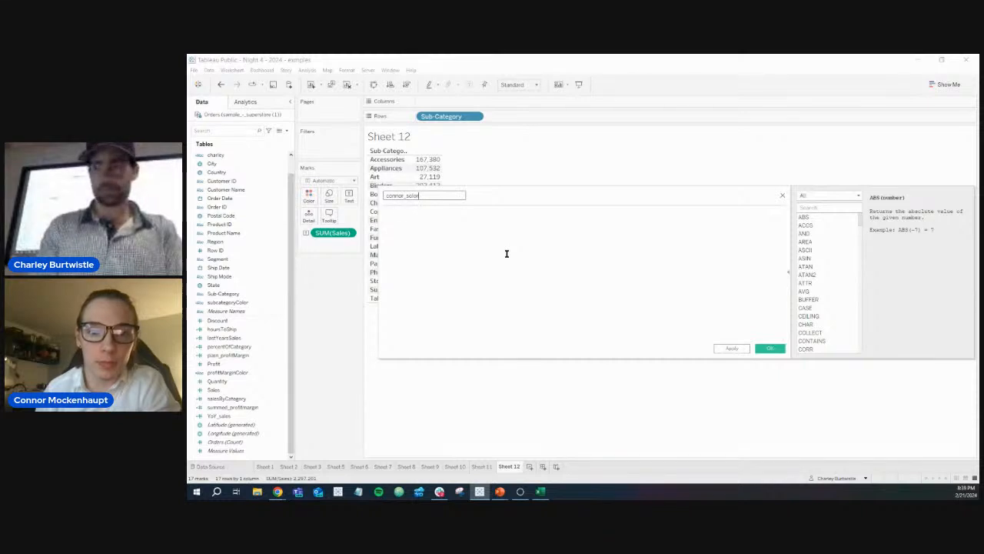
pyautogui.press('BackSpace')
pyautogui.press('BackSpace')
pyautogui.press('BackSpace')
pyautogui.press('BackSpace')
pyautogui.press('BackSpace')
pyautogui.write('color')
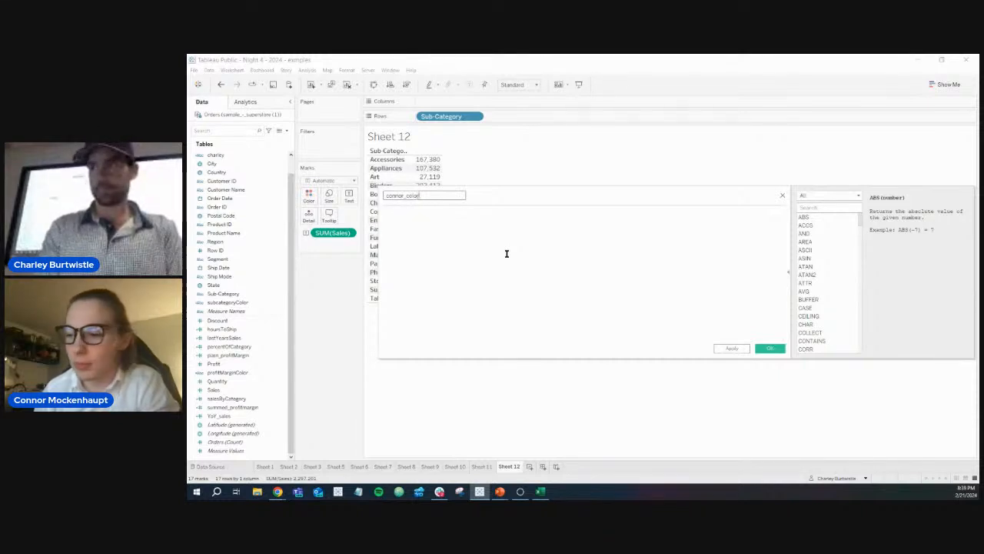
# - Start the formula with "if SUM([Sales]" and move the calculation editor clear of the sales table
pyautogui.press('Tab')
pyautogui.write('if [Sales]')
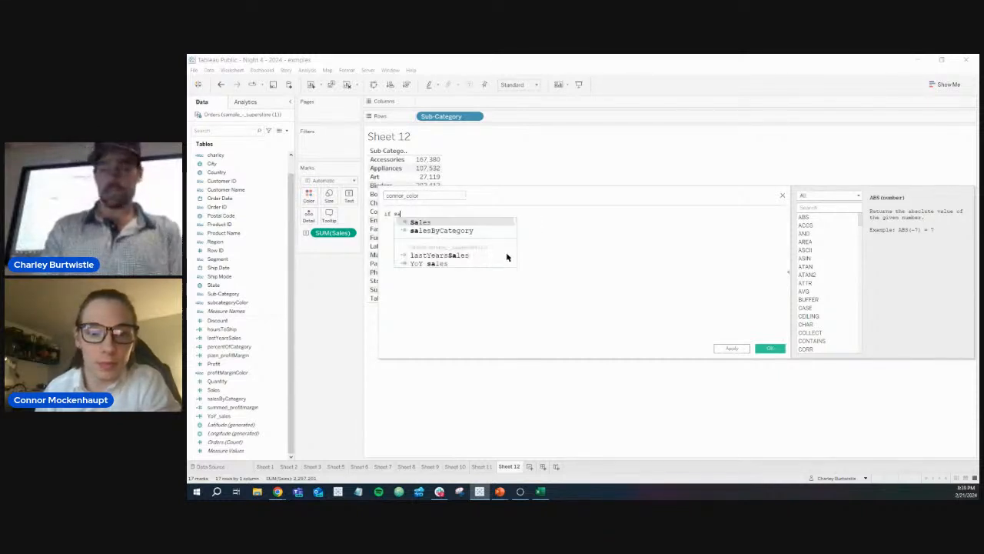
pyautogui.press('Return')
pyautogui.moveTo(513, 194); pyautogui.dragTo(658, 192)
pyautogui.press('BackSpace')
pyautogui.press('BackSpace')
pyautogui.press('BackSpace')
pyautogui.press('BackSpace')
pyautogui.press('BackSpace')
pyautogui.press('BackSpace')
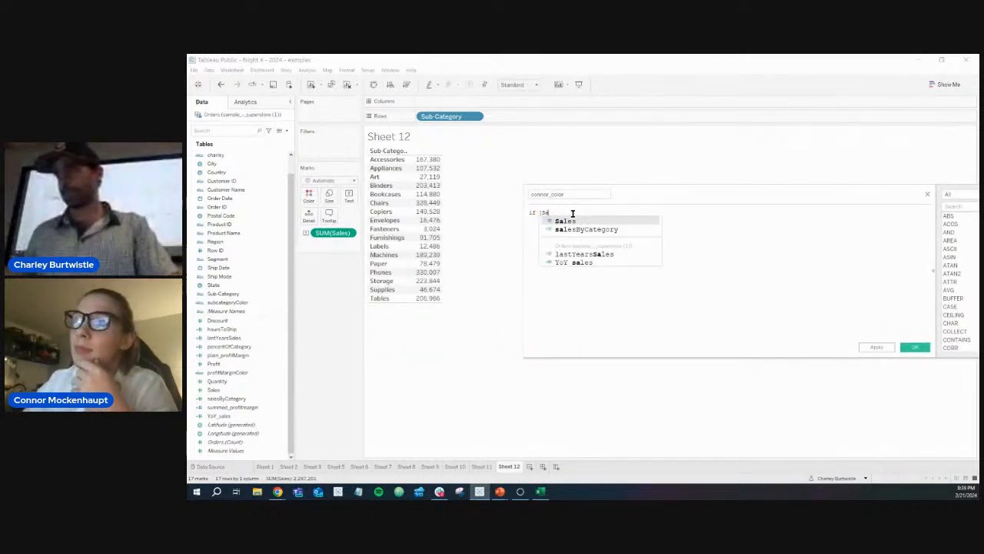
pyautogui.write('SUM([Sales]')
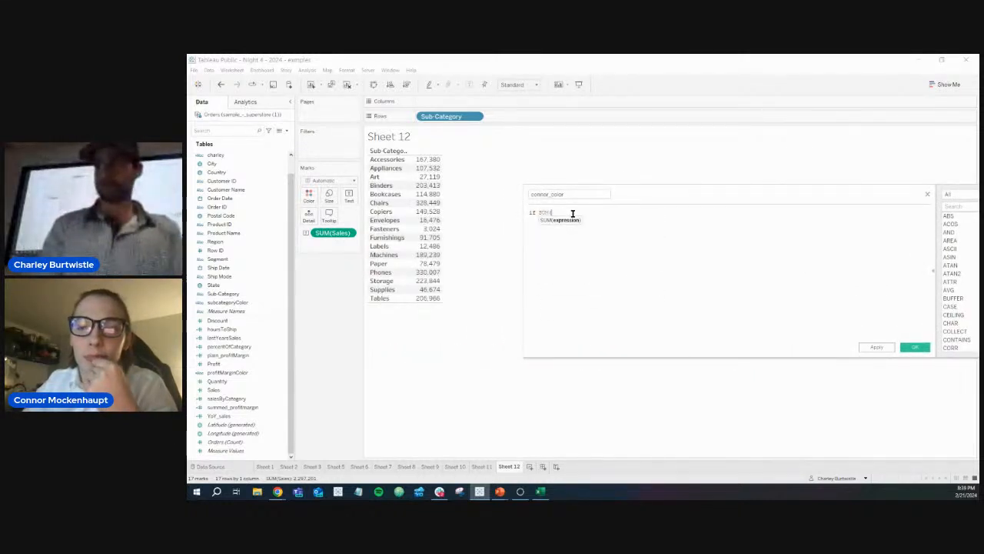
pyautogui.press('Return')
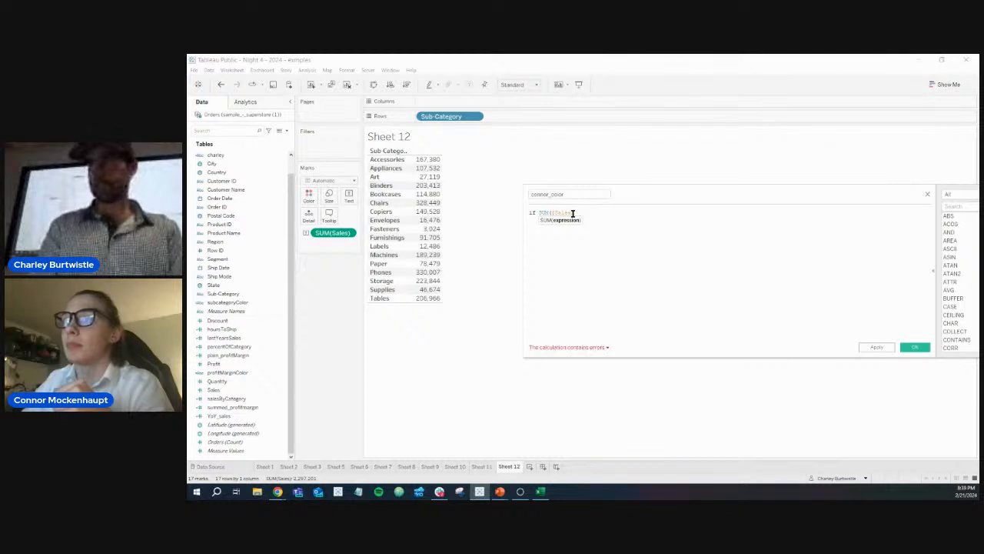
# - Complete the first condition so SUM([Sales]) > 300000 THEN returns 'Great'
pyautogui.write(') >')
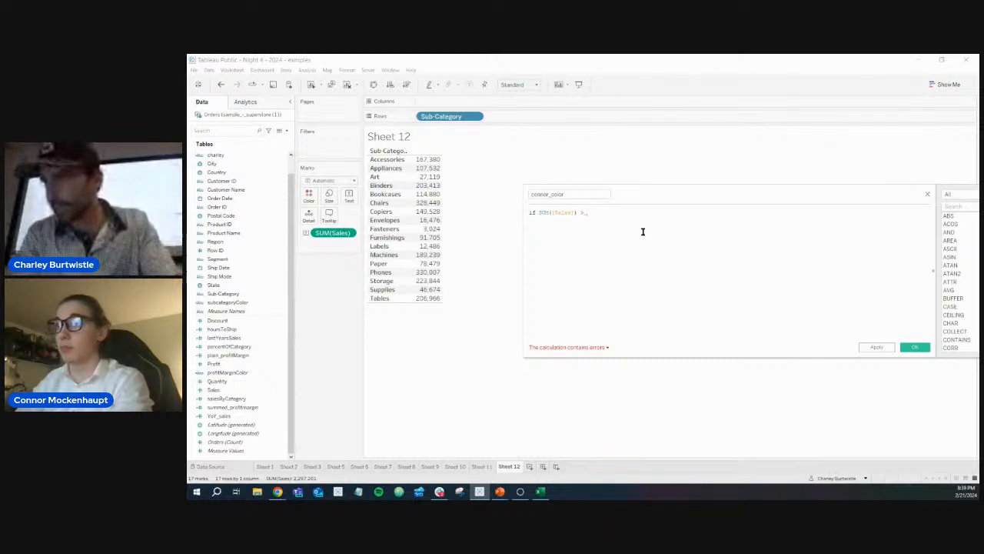
pyautogui.write('5000')
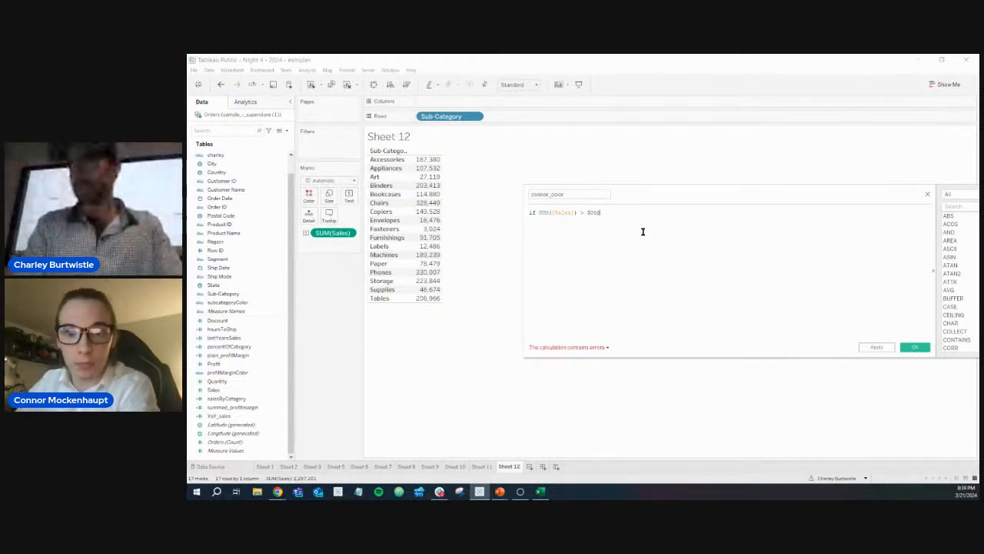
pyautogui.press('BackSpace')
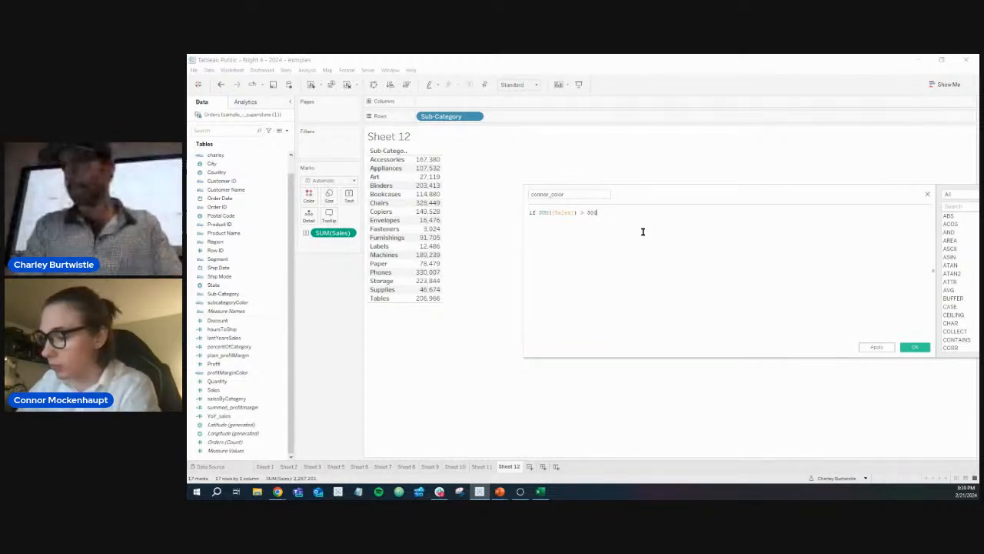
pyautogui.write('000')
pyautogui.write(' TH')
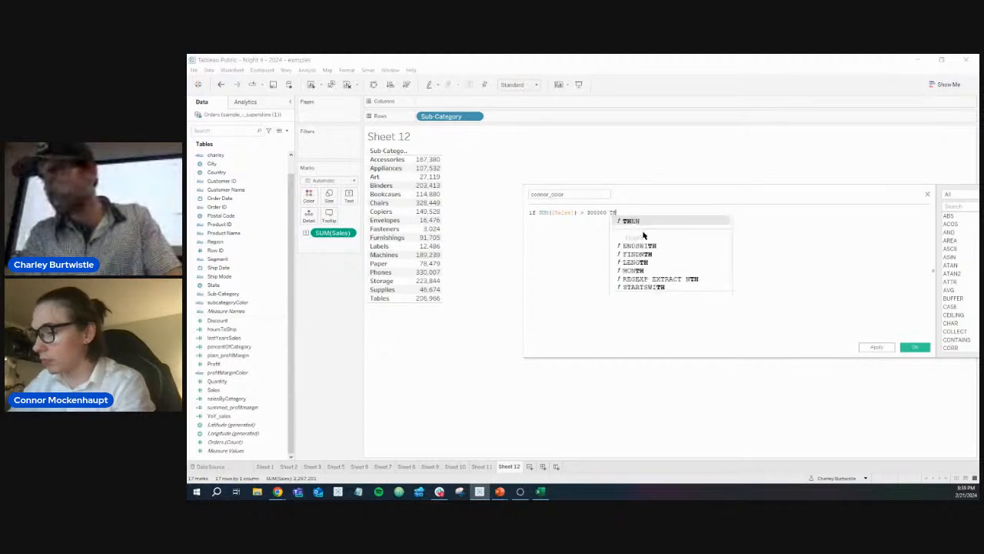
pyautogui.write("EN 'Great")
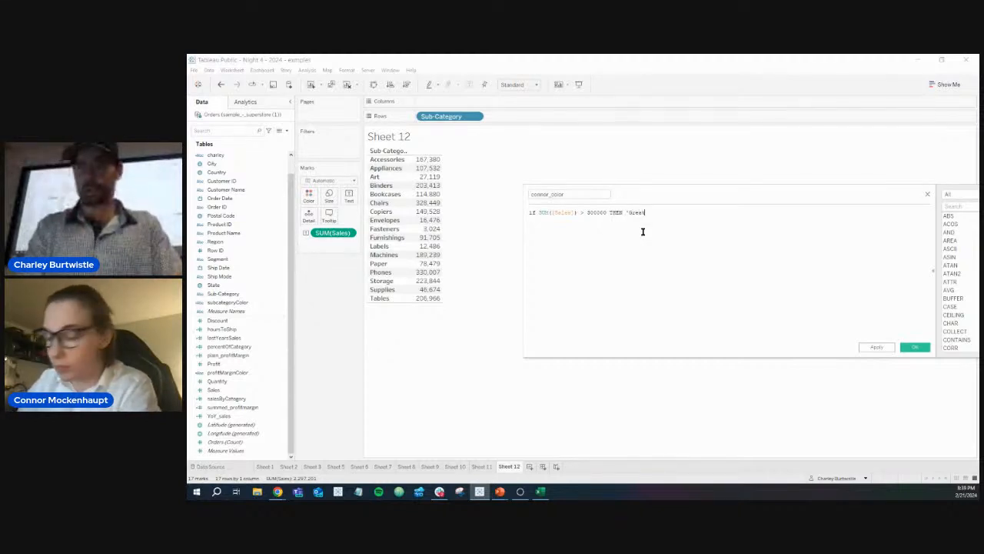
# - Close the 'Great' text and add an ELSEIF branch that tests SUM([Sales]) against 100000 and returns 'good'
pyautogui.write("' ELSE")
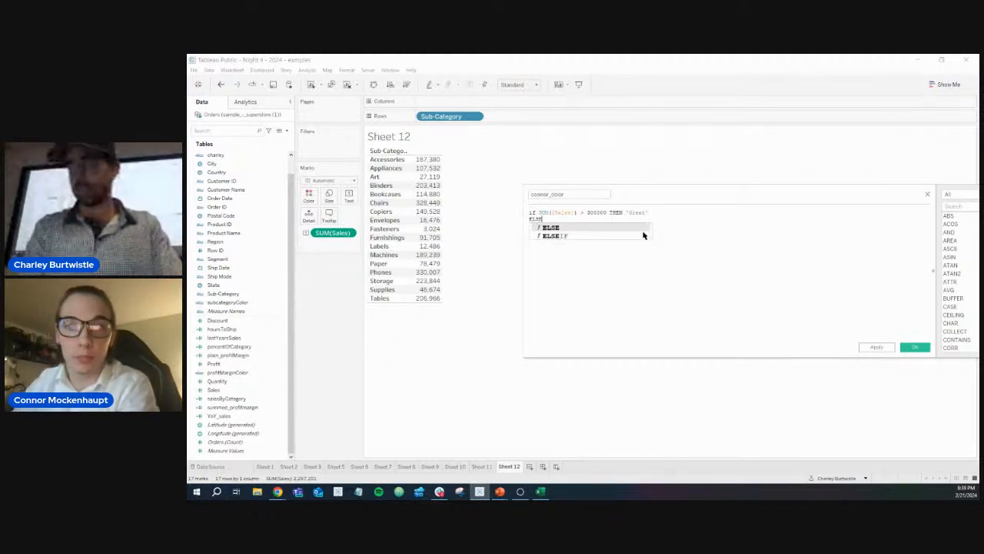
pyautogui.write('IF SUM(')
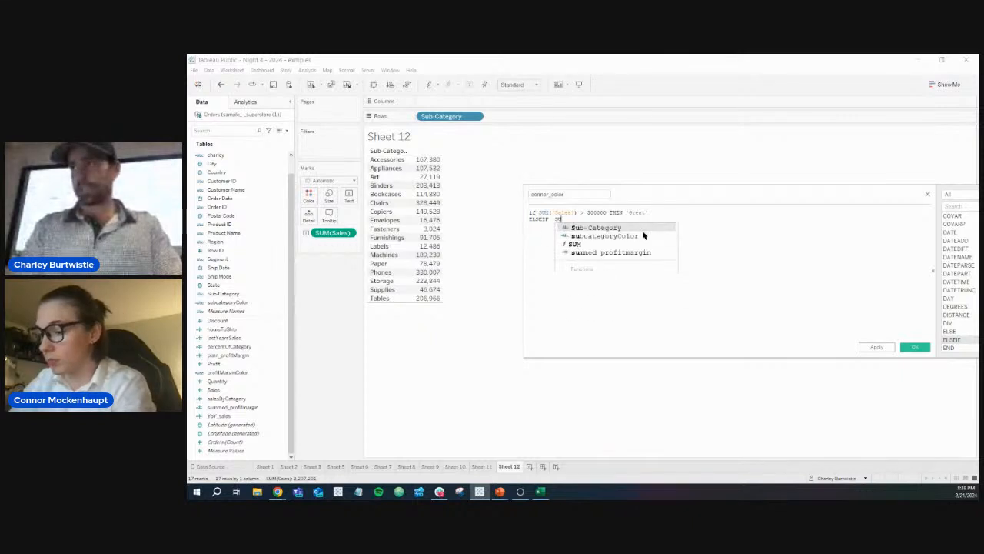
pyautogui.write('[Sales]')
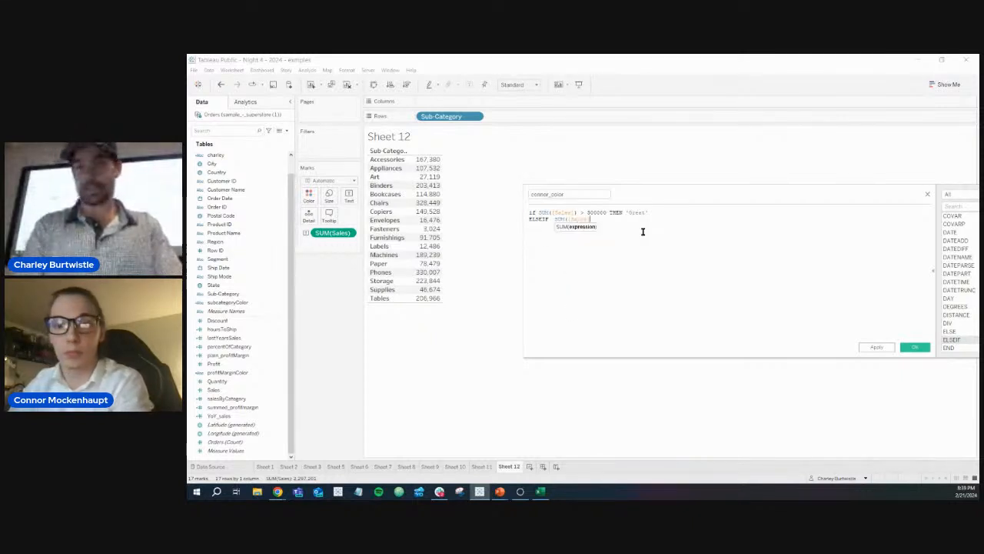
pyautogui.write(')')
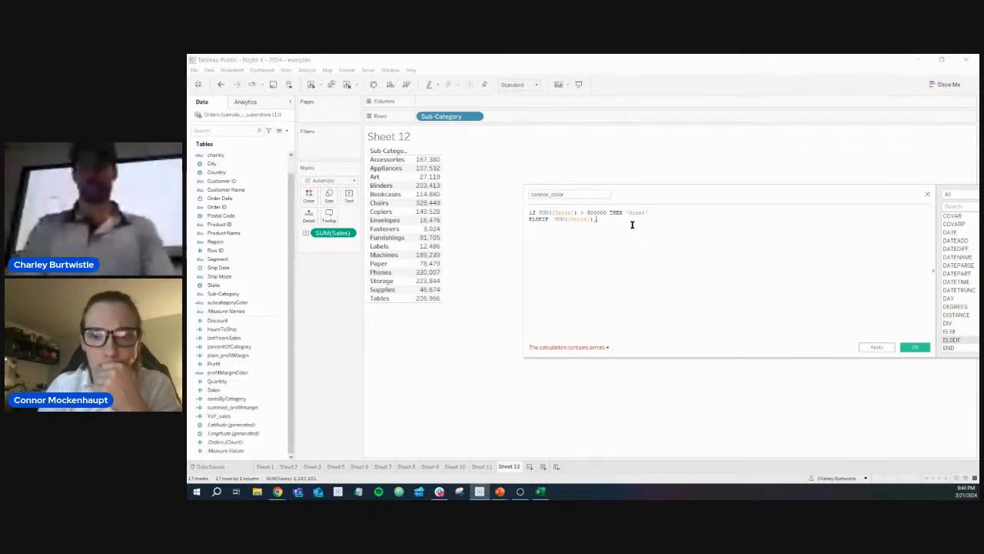
pyautogui.write('1000')
pyautogui.press('BackSpace')
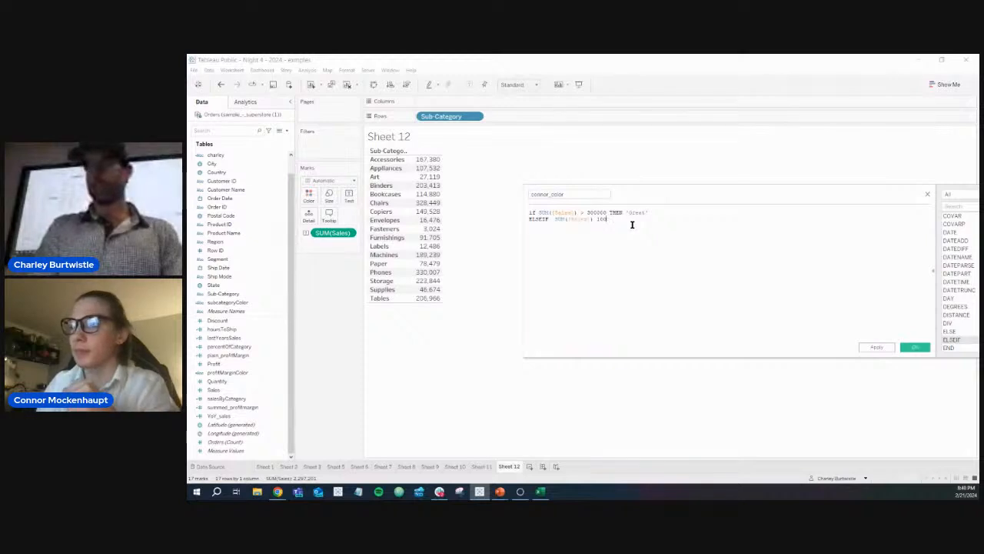
pyautogui.write('000 then')
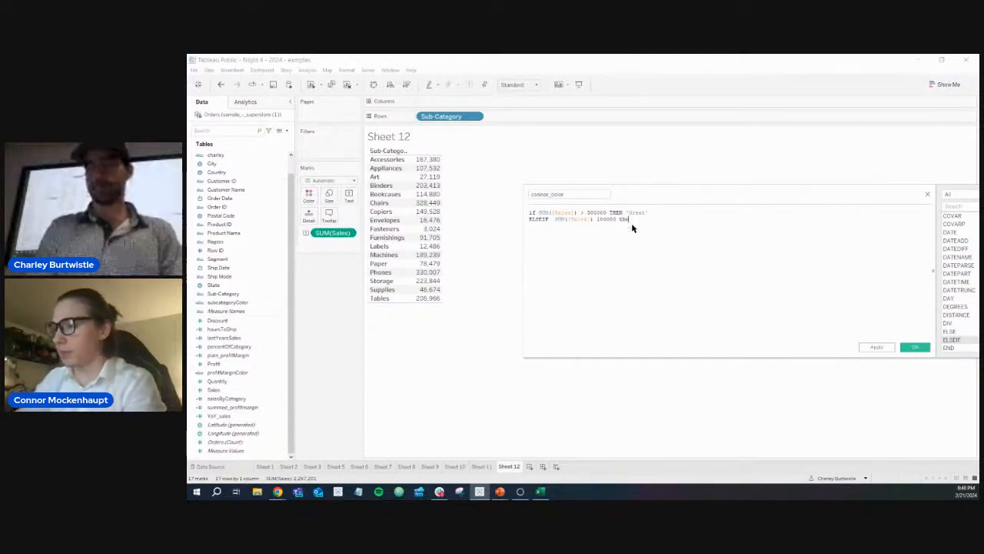
pyautogui.write(" 'Good")
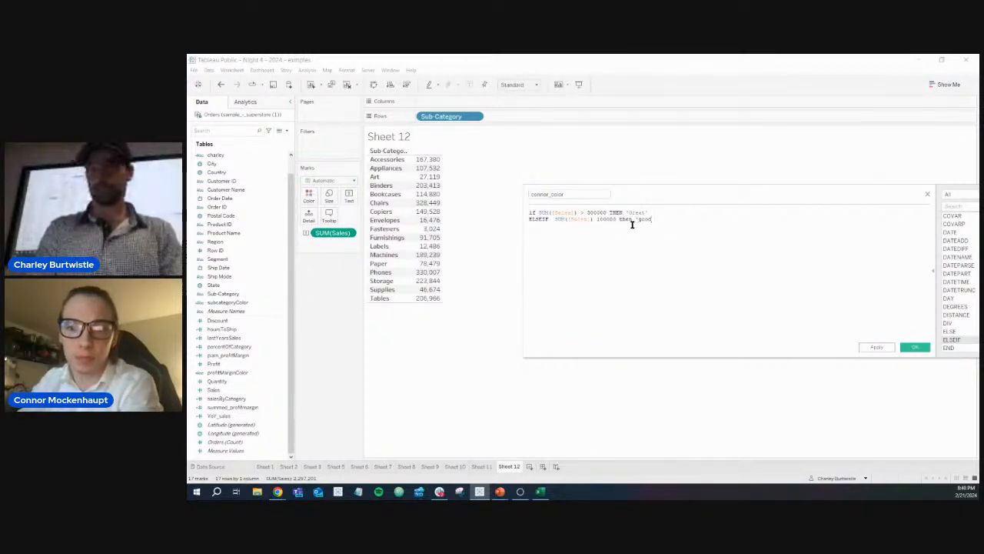
# - Add a third branch, ELSEIF sum([Sales]) > 0 then 'okay', and insert the missing > before 100000 in the second branch
pyautogui.press('Return')
pyautogui.write('else')
pyautogui.press('Down')
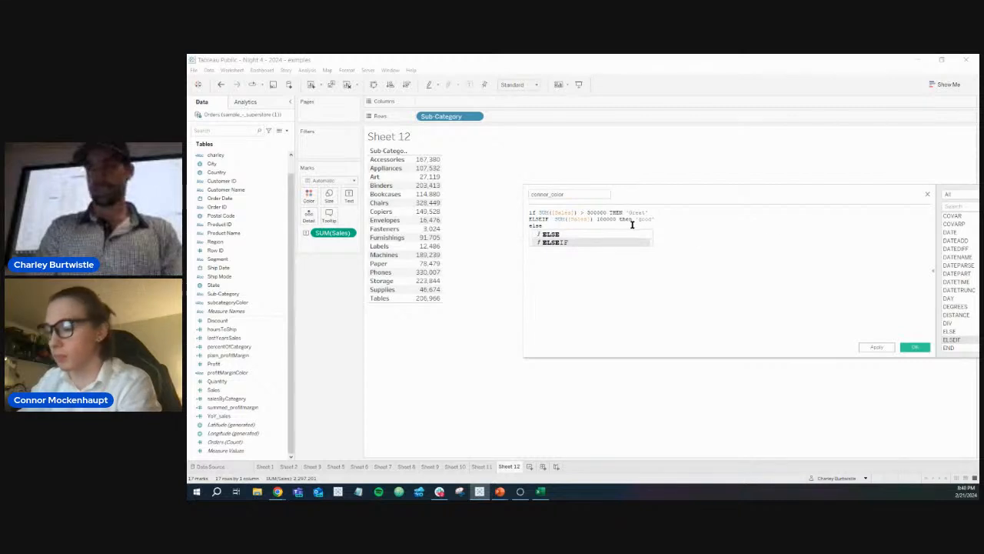
pyautogui.press('Return')
pyautogui.write('sum([Sales])')
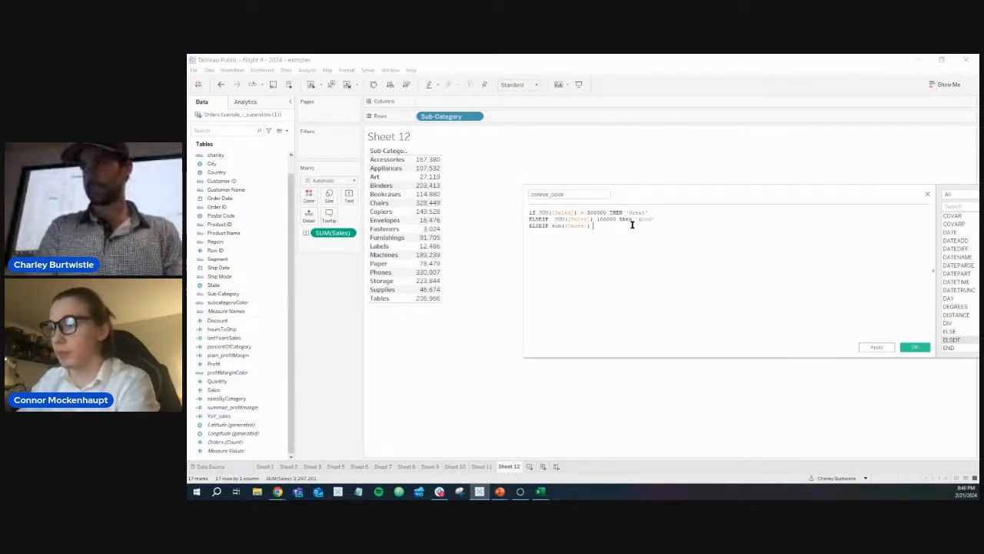
pyautogui.write('> ')
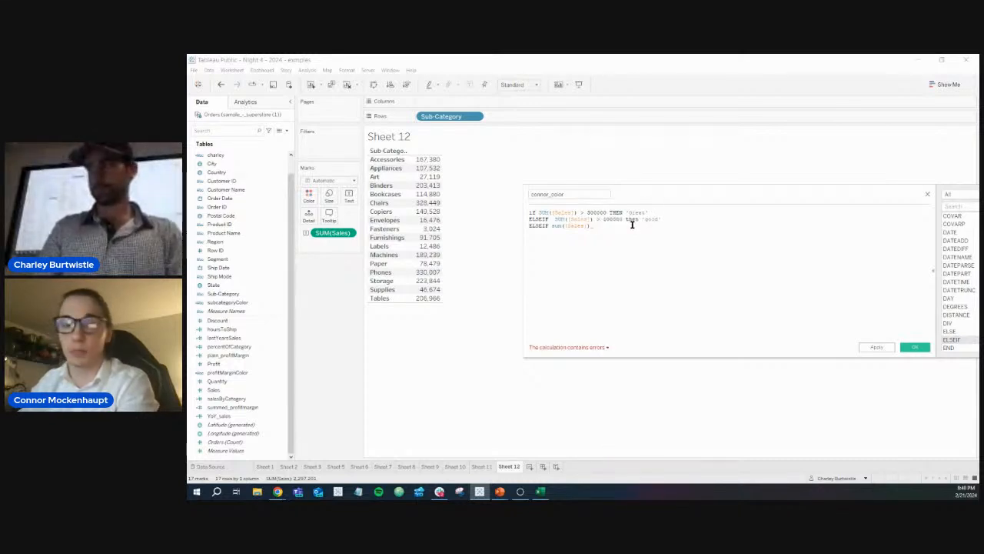
pyautogui.write(' >')
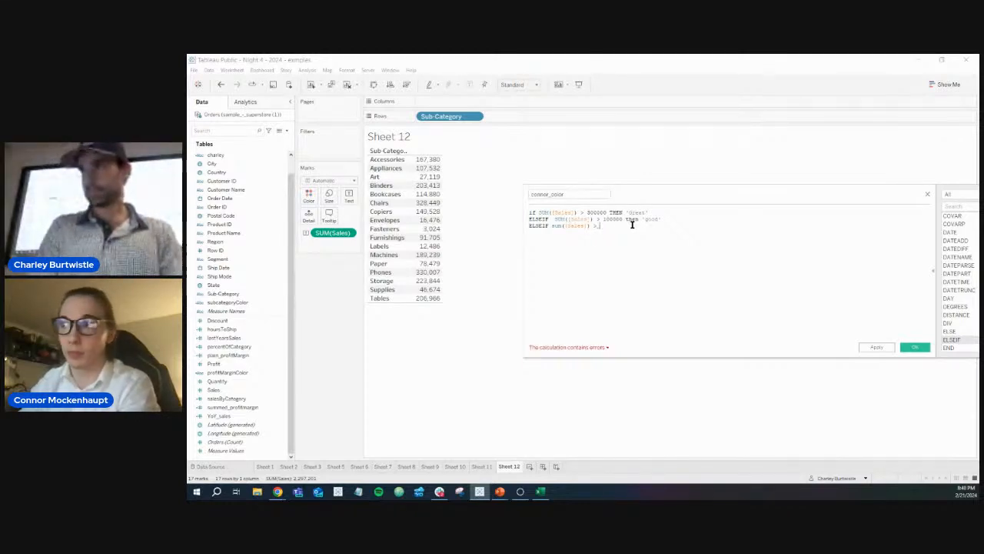
pyautogui.write(' 1')
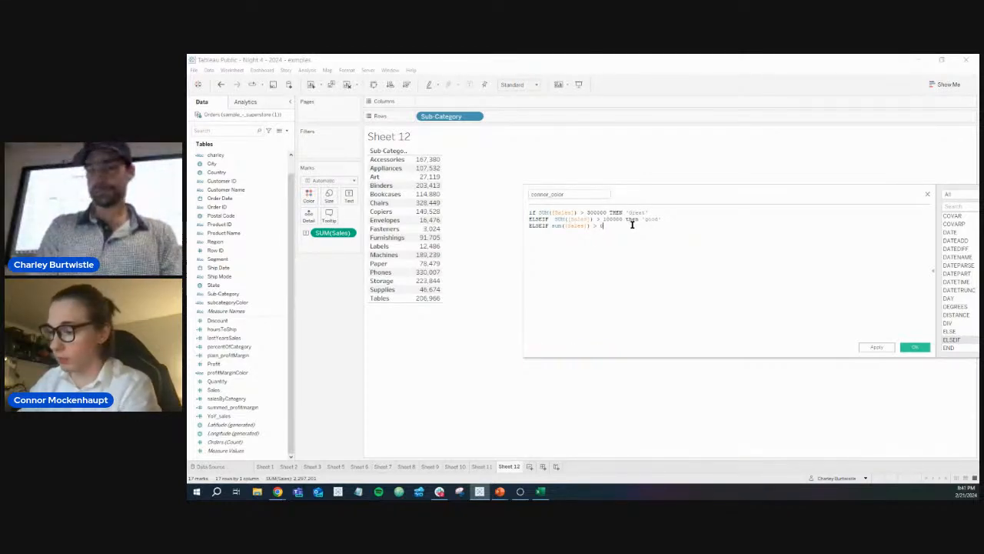
pyautogui.write(' then')
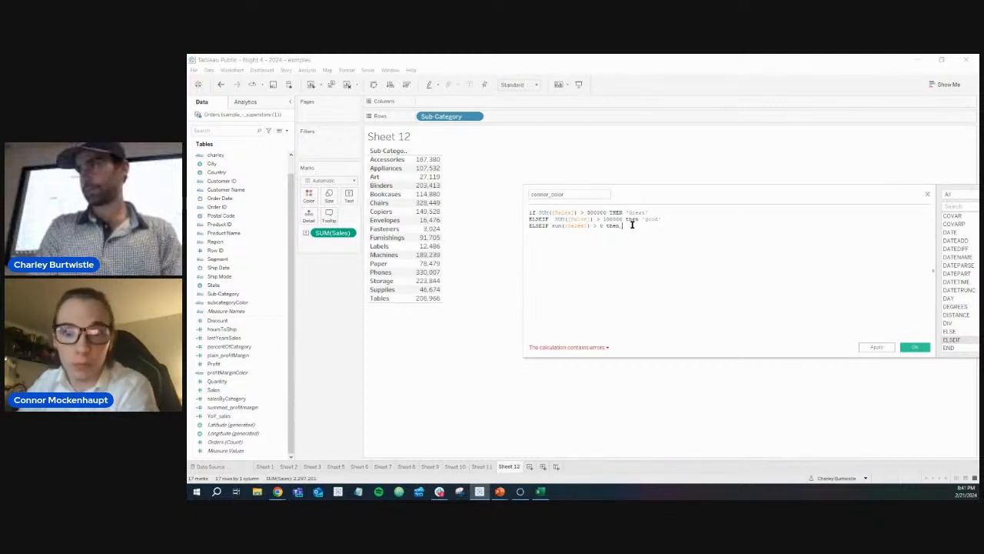
pyautogui.write(" 'okay")
pyautogui.write("'")
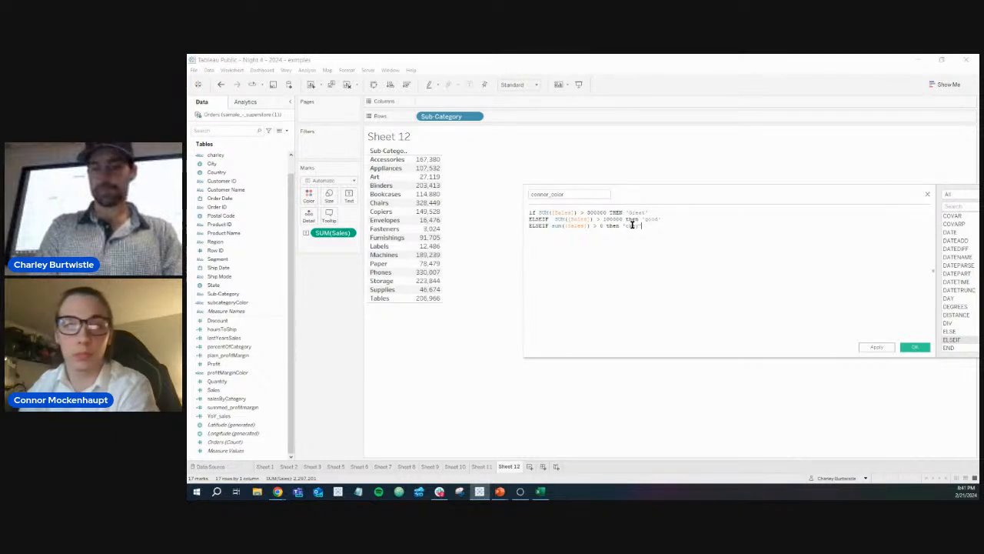
# - Finish the formula with else 'everything else' followed by end on its own line
pyautogui.write("else '")
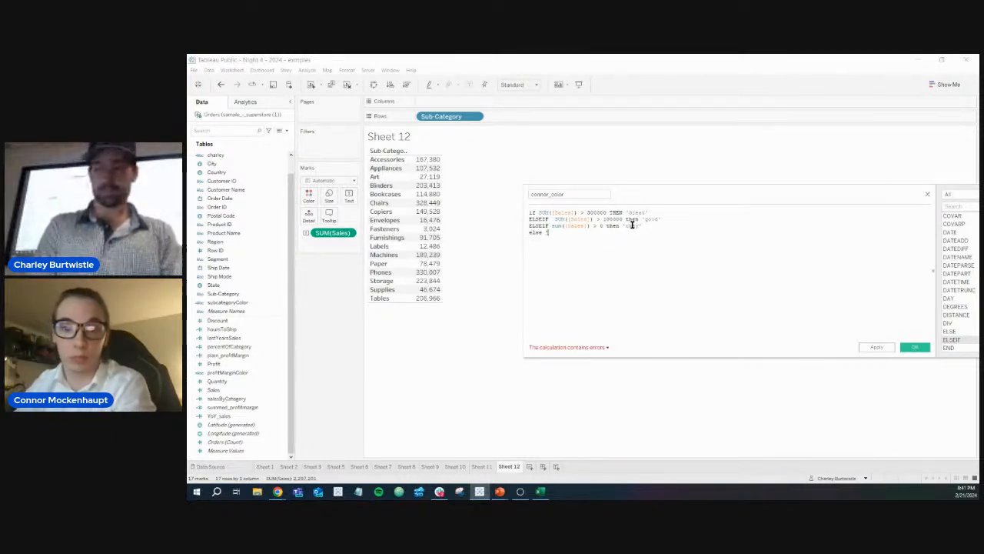
pyautogui.write('everything e')
pyautogui.write("lse'")
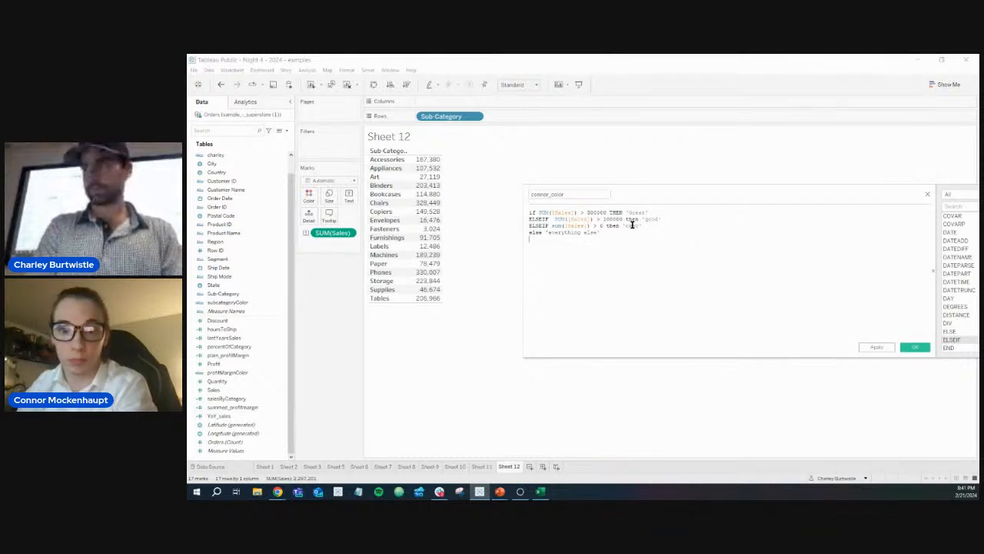
pyautogui.press('Return')
pyautogui.write('end')
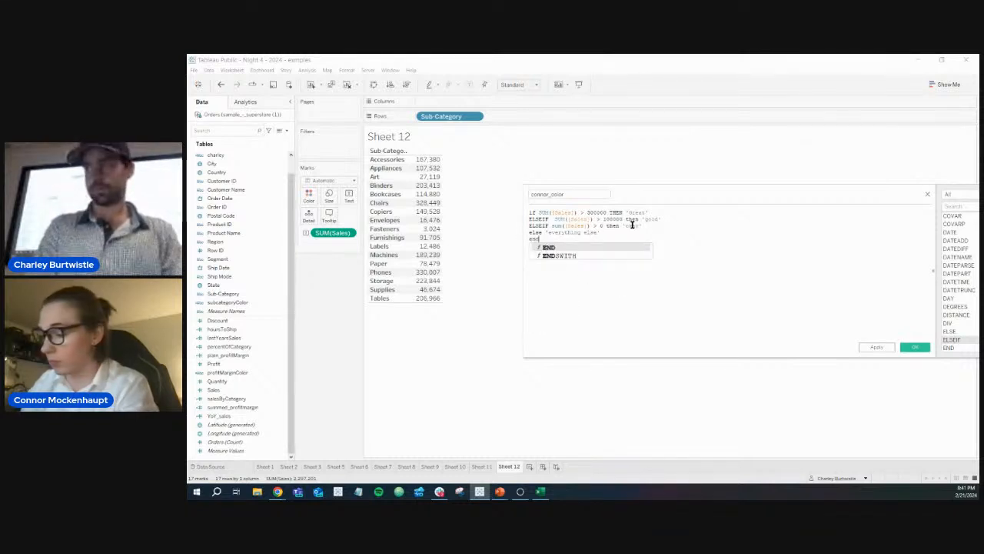
# - Enlarge the formula text and widen the calculation editor
pyautogui.scroll(6, 650, 254)
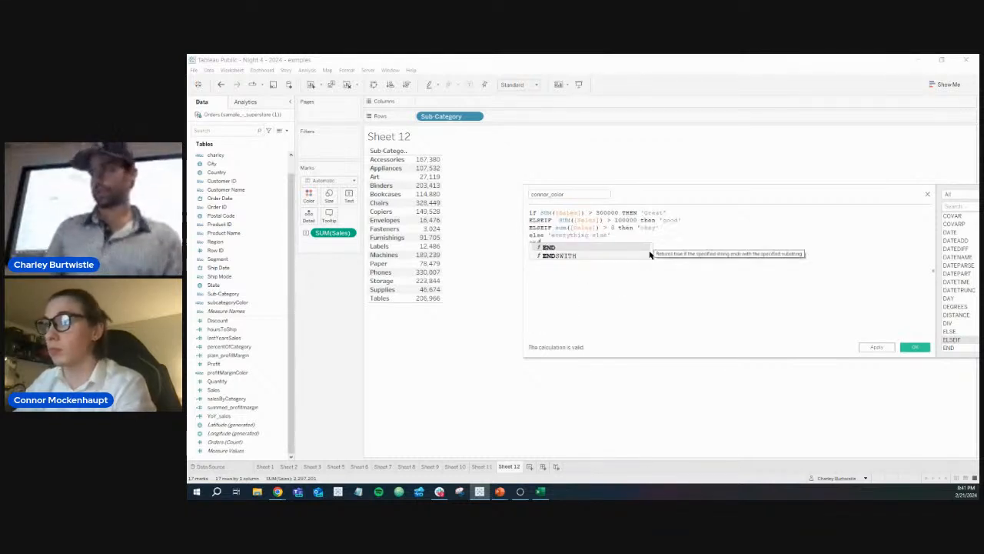
pyautogui.scroll(1, 649, 255)
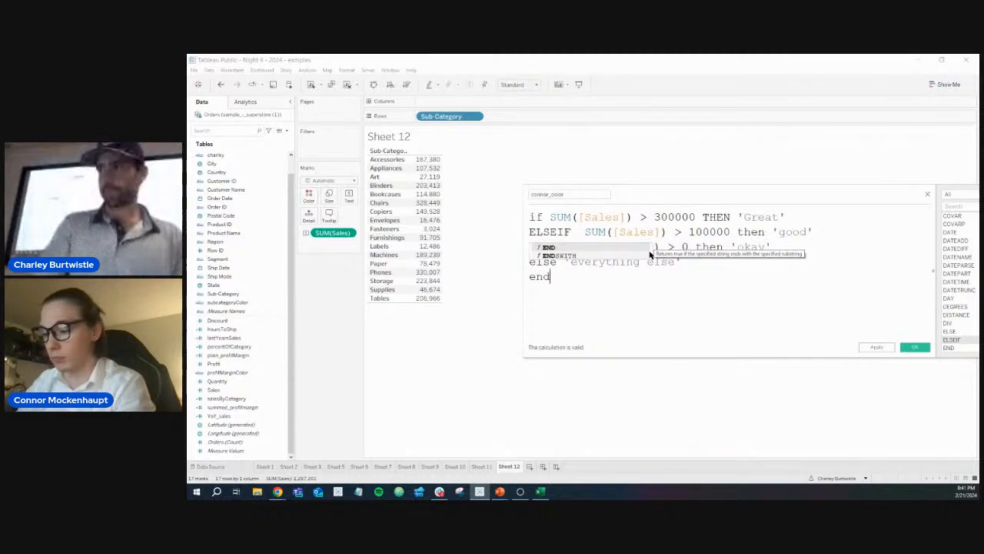
pyautogui.moveTo(524, 271); pyautogui.dragTo(433, 271)
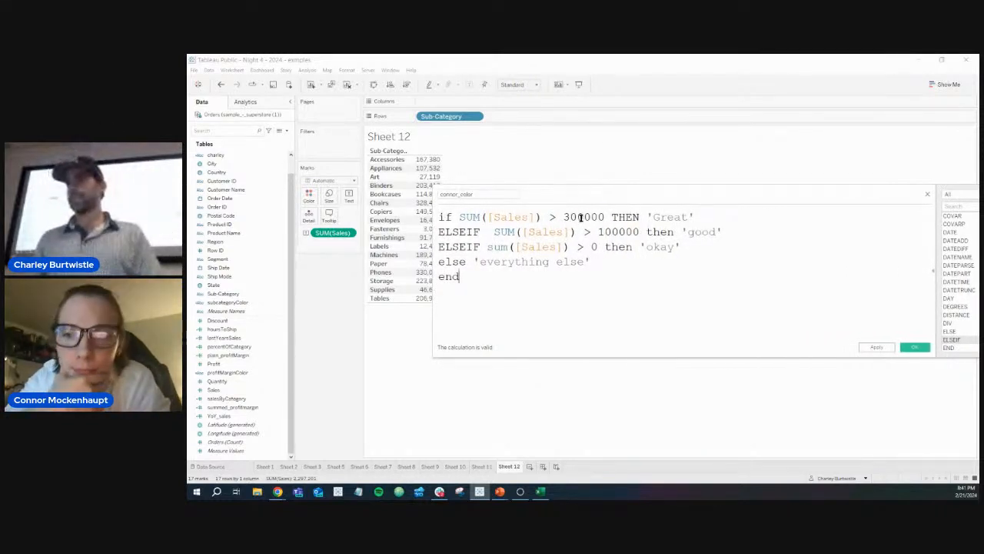
# - Examine the order in which the formula evaluates its 'Great', 'good' and 'okay' conditions and their sales thresholds
pyautogui.moveTo(698, 216); pyautogui.dragTo(424, 219)
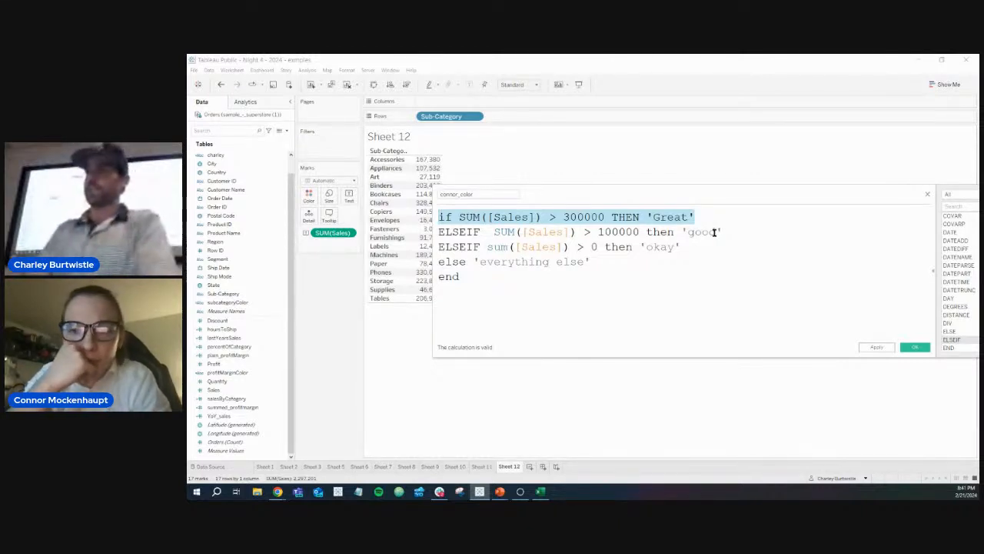
pyautogui.moveTo(724, 231); pyautogui.dragTo(438, 231)
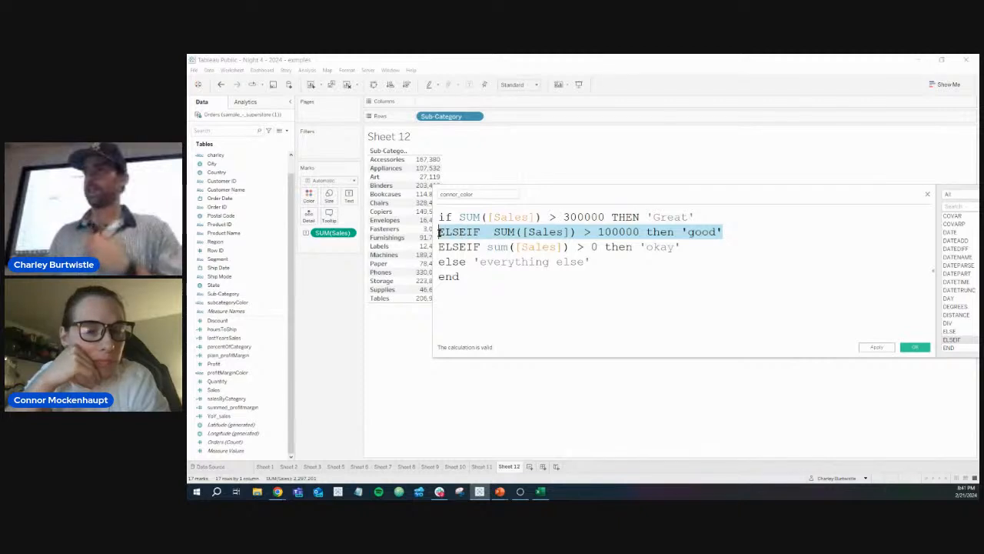
pyautogui.click(596, 232)
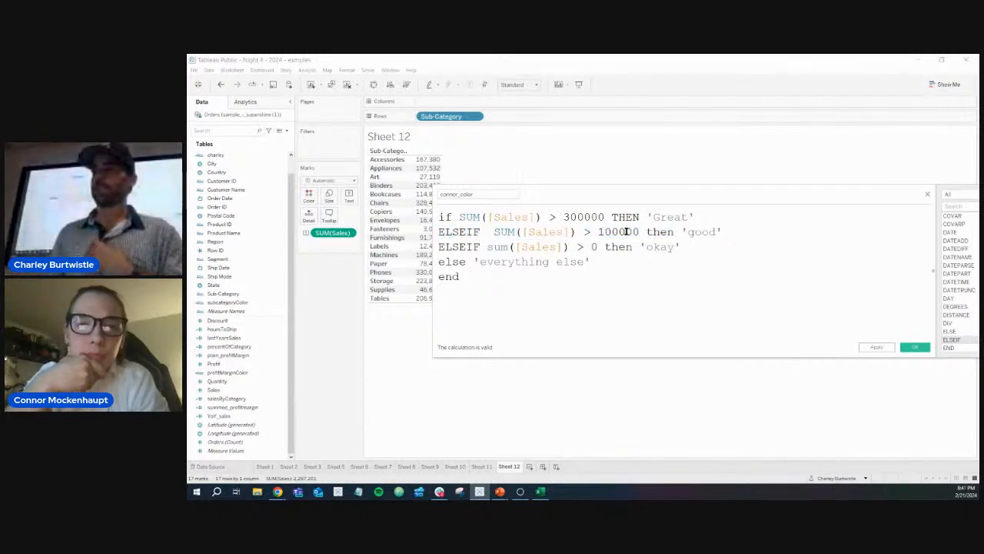
pyautogui.moveTo(638, 231); pyautogui.dragTo(604, 231)
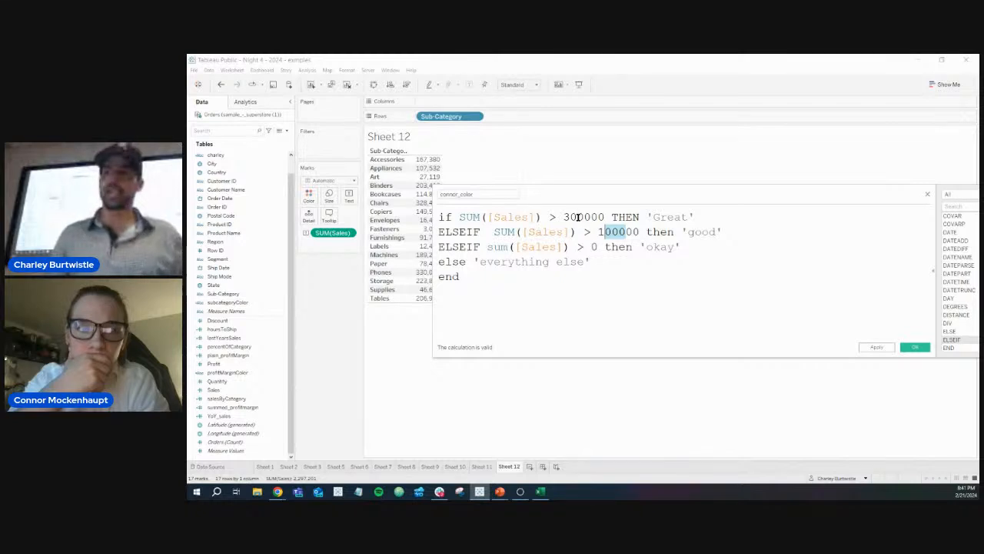
pyautogui.click(578, 217)
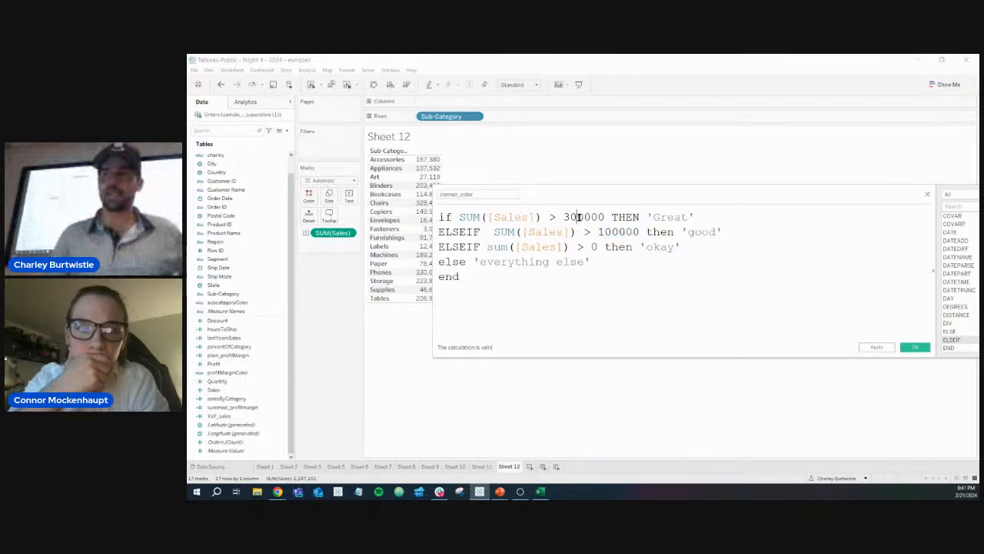
pyautogui.doubleClick(661, 216)
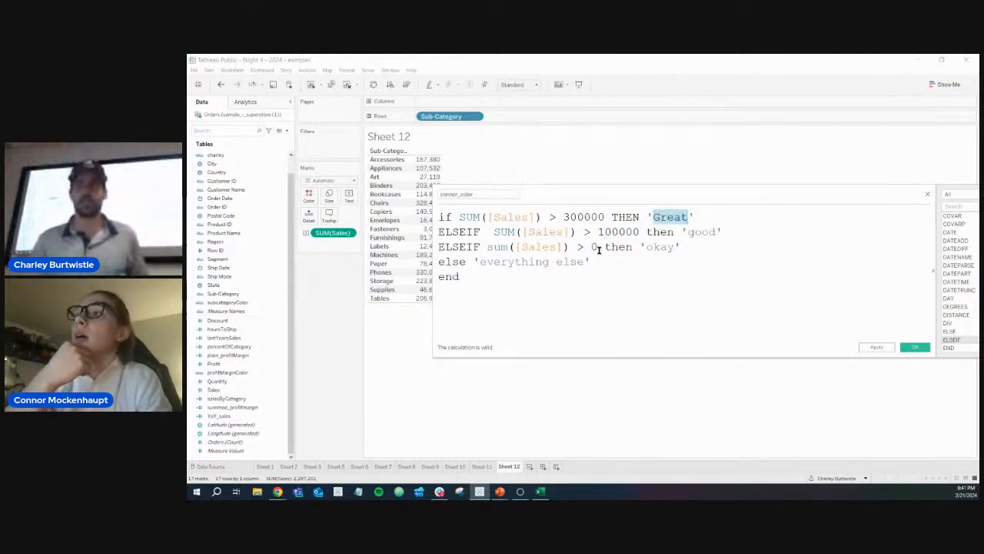
pyautogui.moveTo(598, 247); pyautogui.dragTo(575, 248)
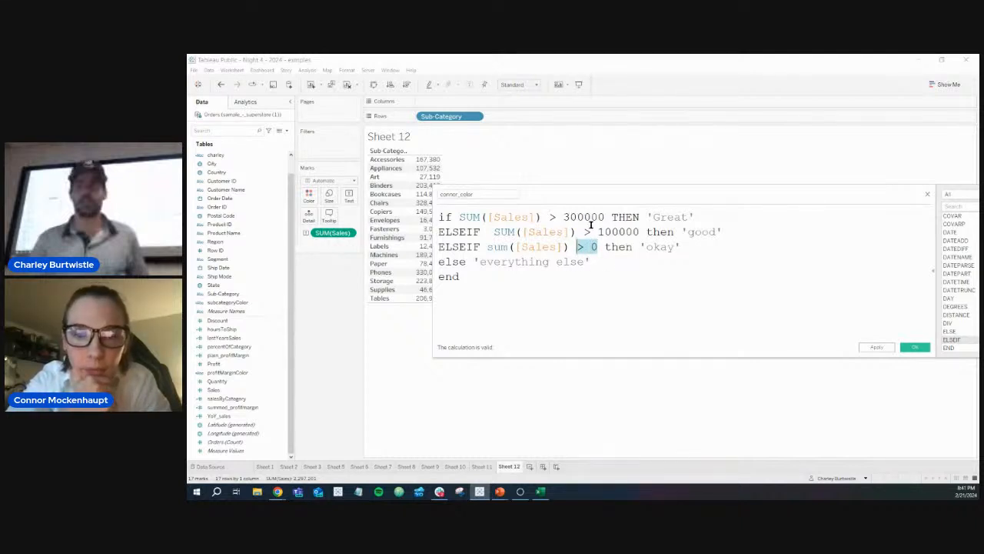
pyautogui.click(605, 247)
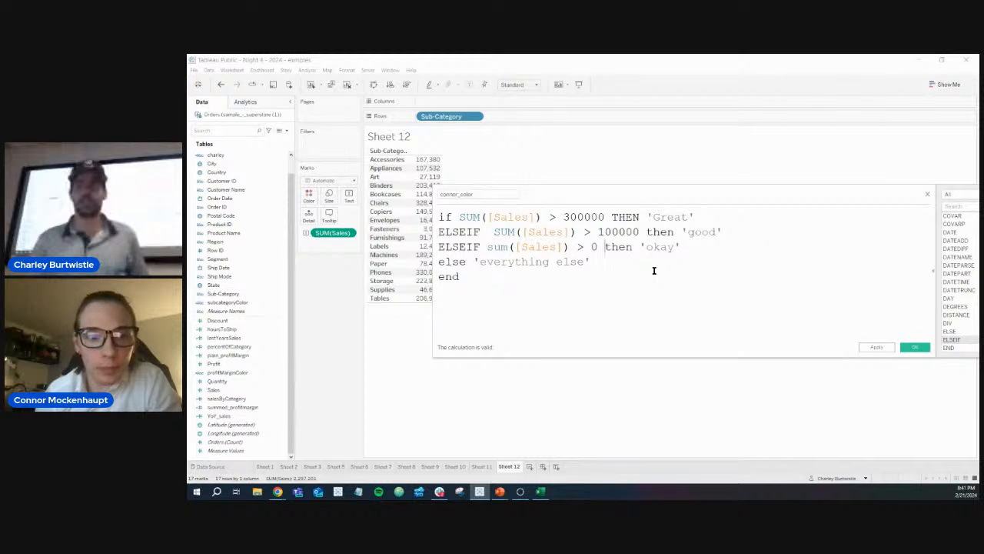
pyautogui.moveTo(724, 232); pyautogui.dragTo(575, 231)
pyautogui.click(682, 247)
pyautogui.moveTo(724, 232); pyautogui.dragTo(673, 231)
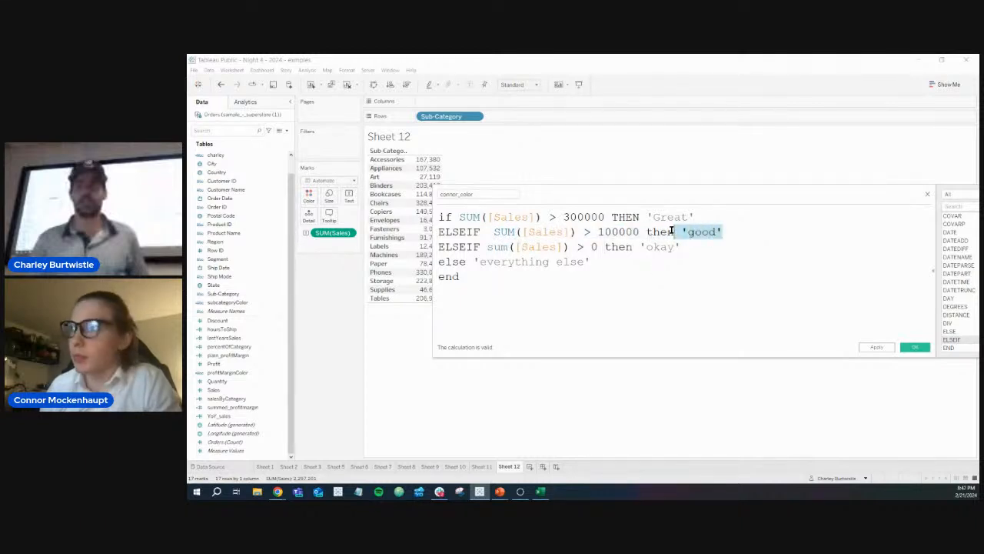
# - Cut the formula so it opens with the 'okay' condition, and add ELSEIF sum([Sales]) > 100000 then 'good' as its second branch
pyautogui.moveTo(487, 247); pyautogui.dragTo(458, 218)
pyautogui.press('BackSpace')
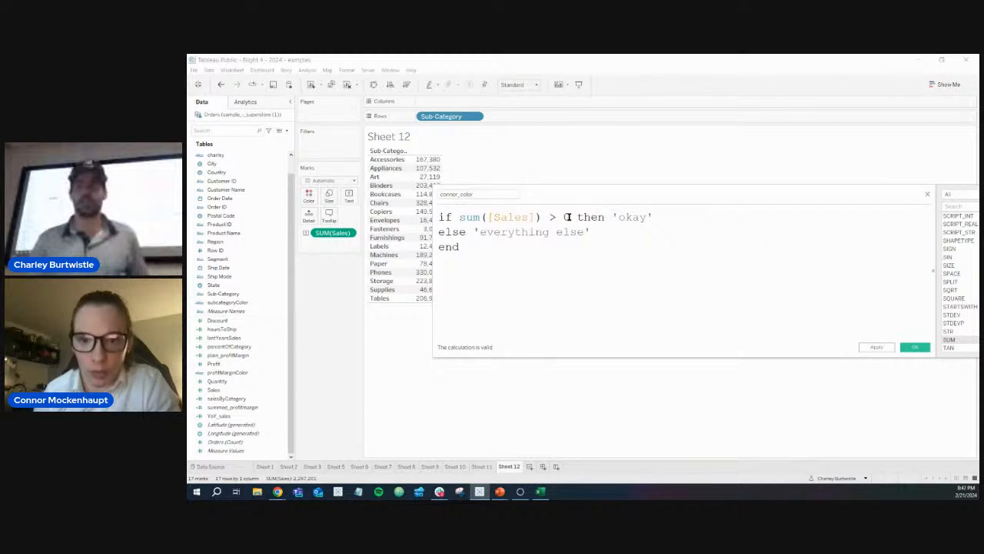
pyautogui.click(670, 217)
pyautogui.press('Return')
pyautogui.write('else')
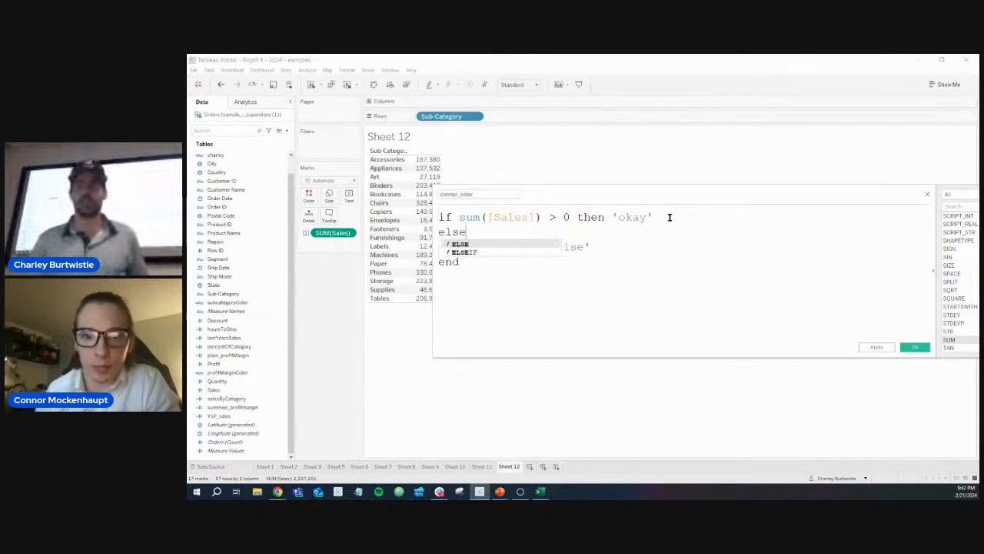
pyautogui.press('Return')
pyautogui.press('BackSpace')
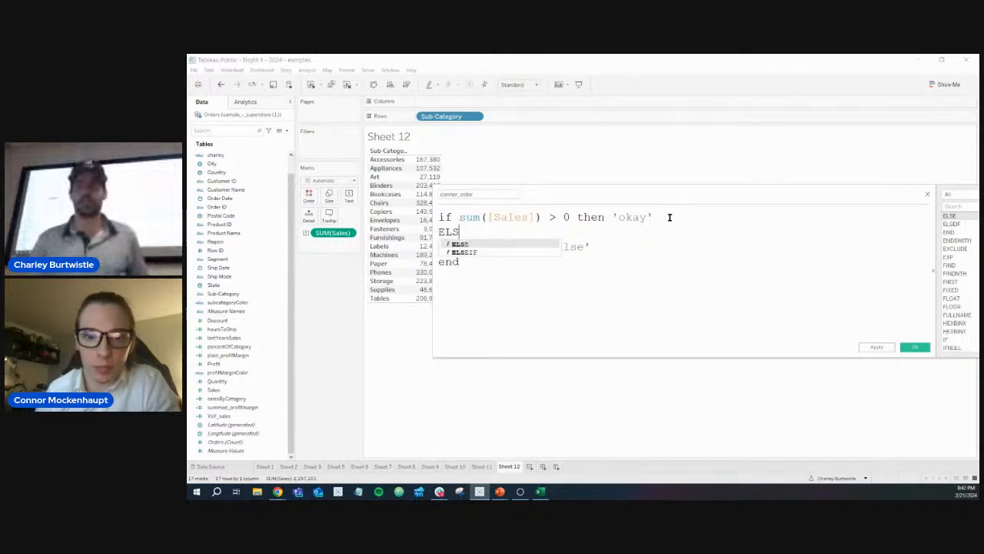
pyautogui.press('Down')
pyautogui.press('Return')
pyautogui.write('sum([Sales]')
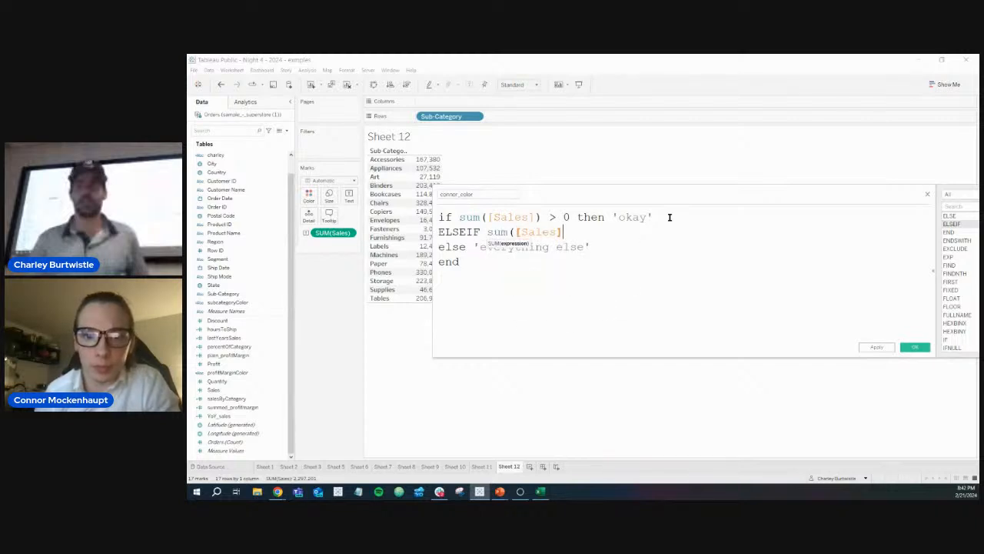
pyautogui.write(') > 100')
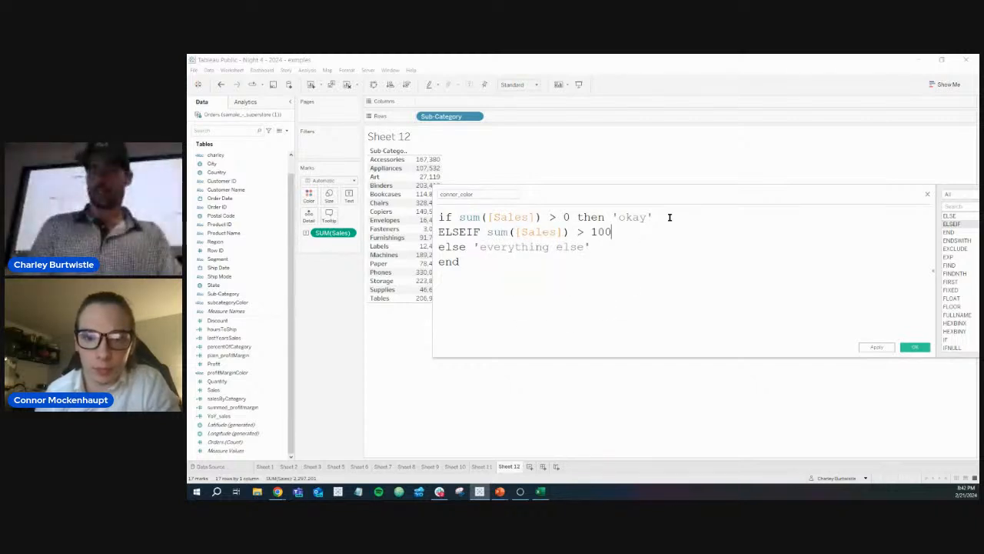
pyautogui.write("0000 then 'g")
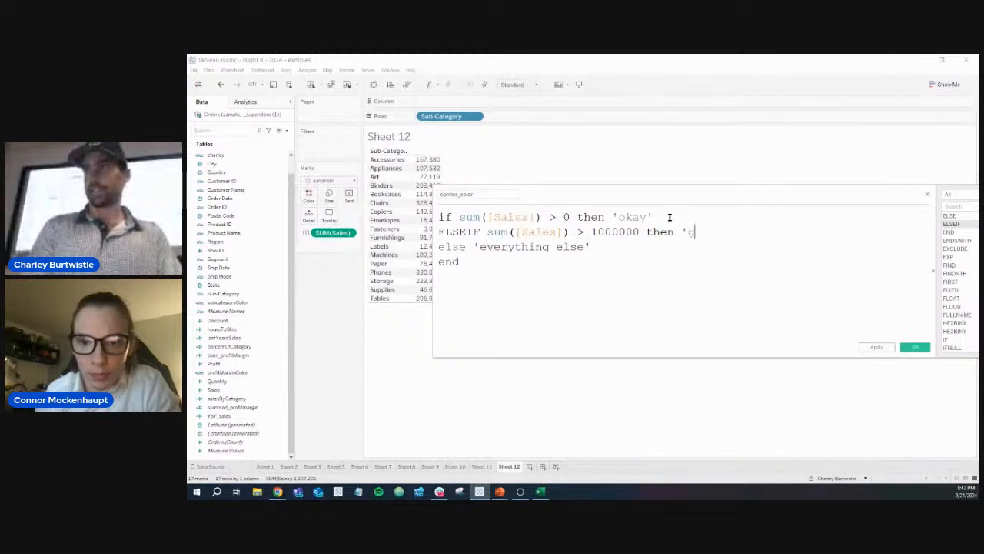
pyautogui.write("ood'")
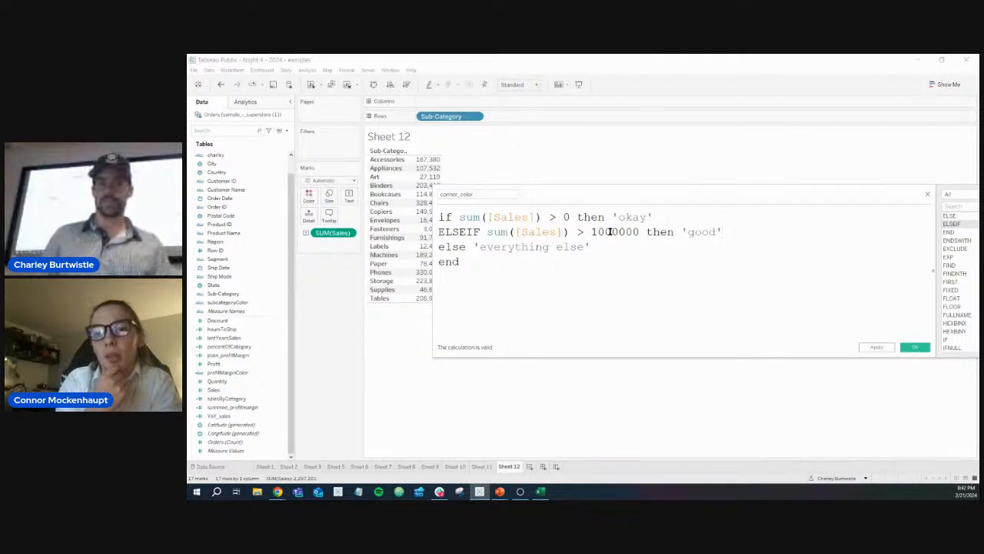
pyautogui.press('BackSpace')
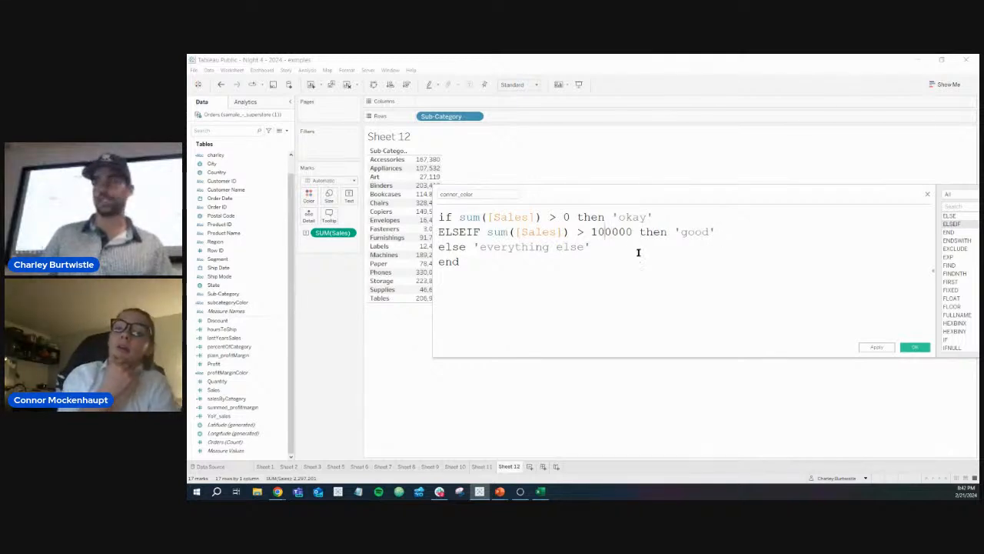
# - Add an upper limit to the 'okay' condition with and SUM([Sales]) < 100000
pyautogui.click(577, 217)
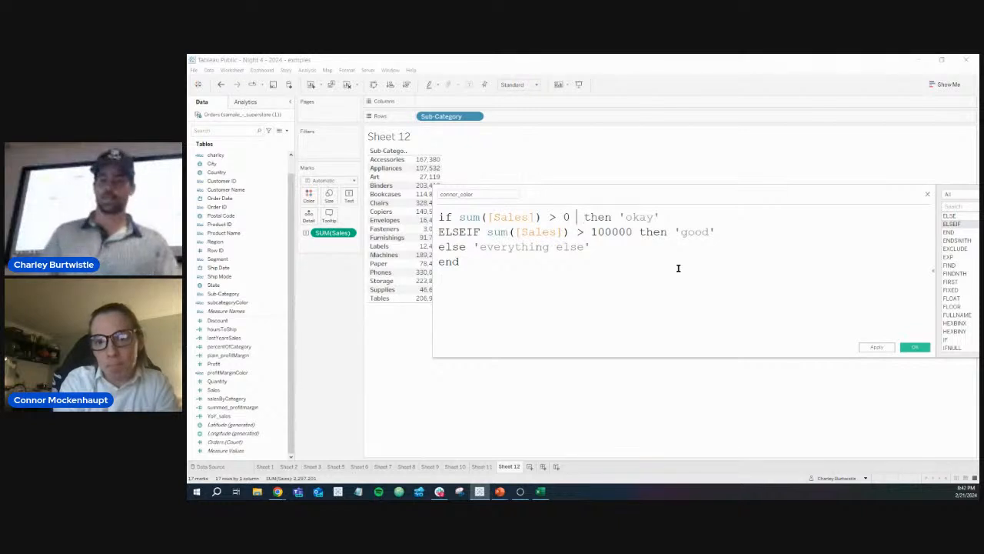
pyautogui.write('and')
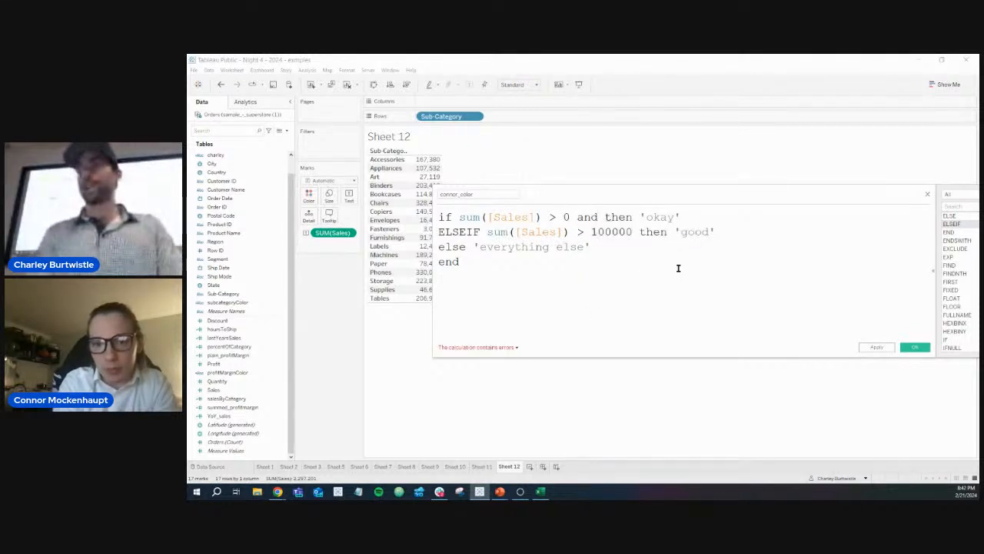
pyautogui.write(' su ')
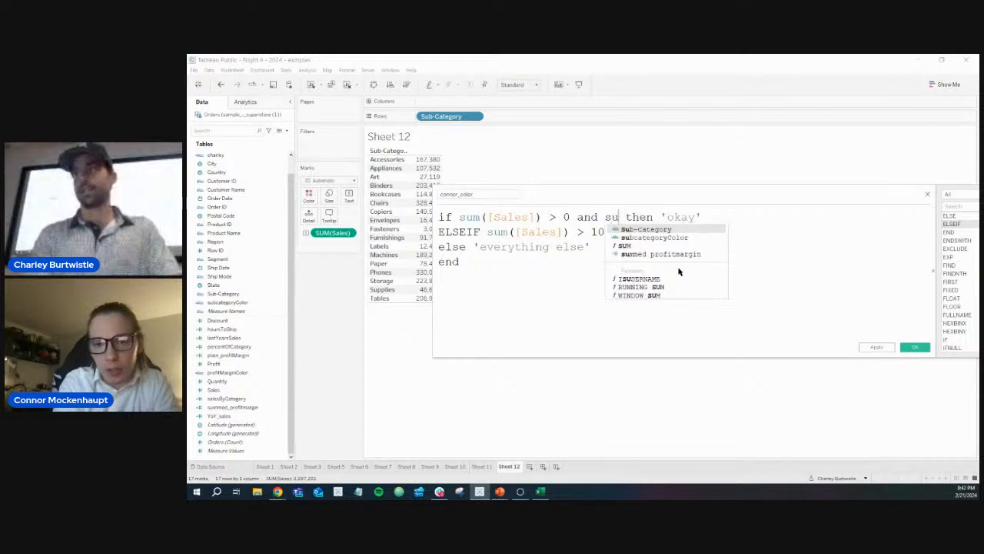
pyautogui.write('m')
pyautogui.press('Return')
pyautogui.write('sale')
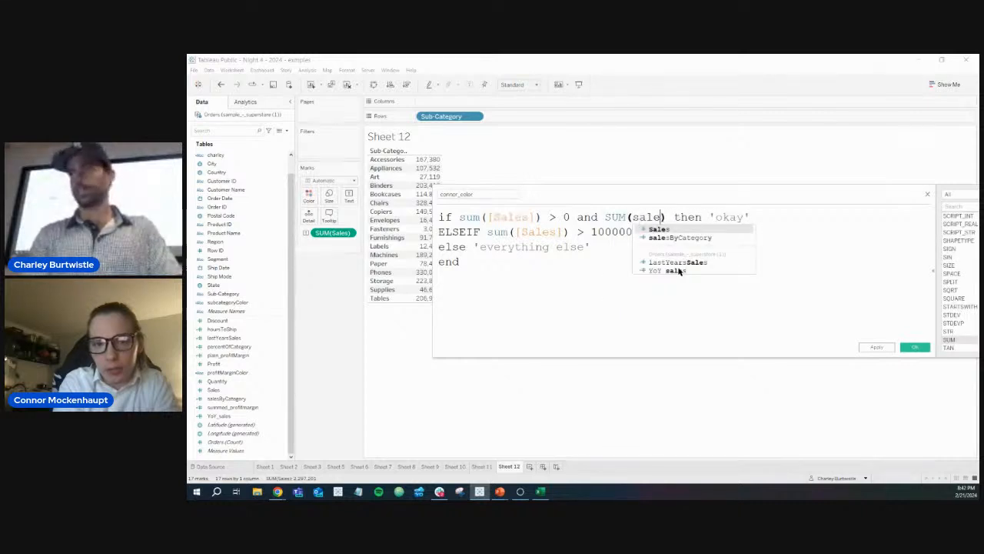
pyautogui.press('Return')
pyautogui.write('< 1')
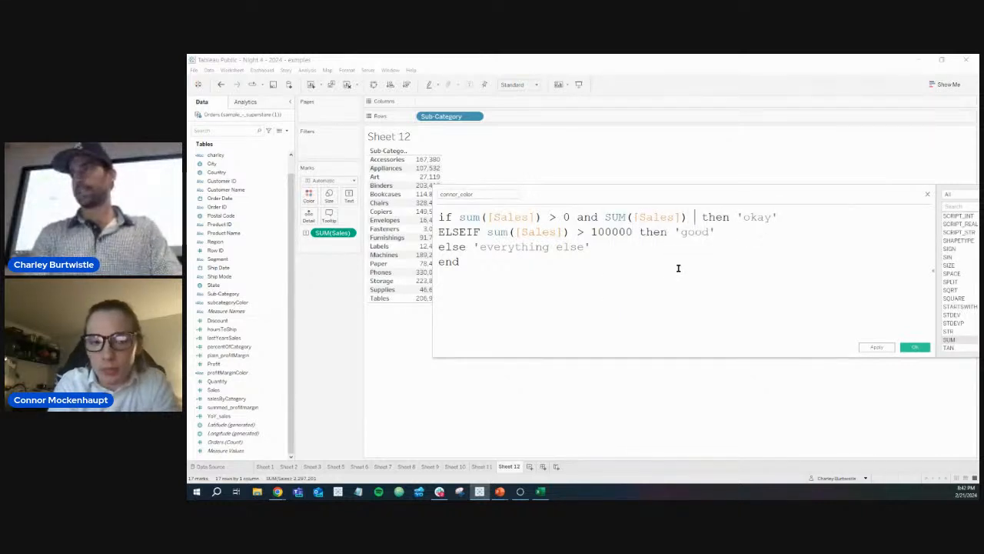
pyautogui.write('00000')
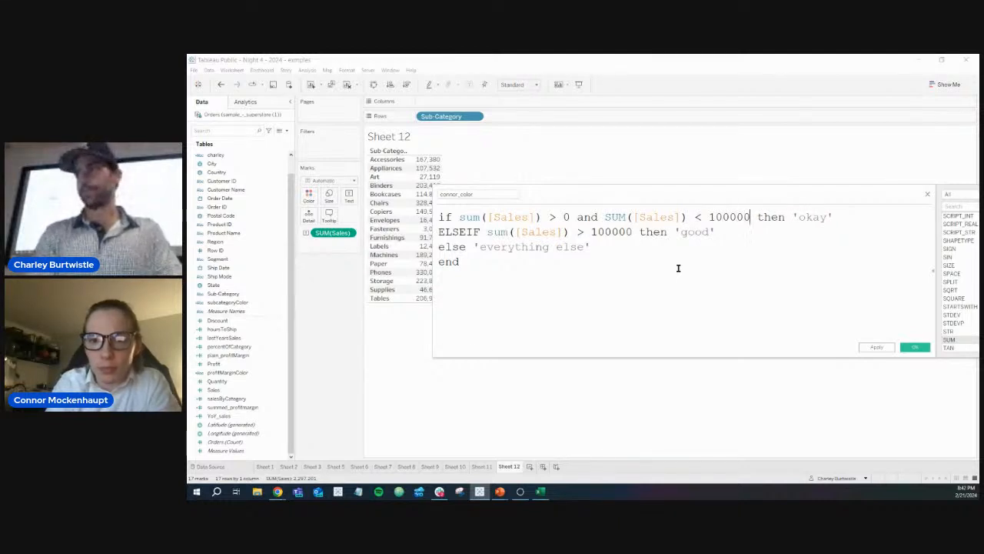
pyautogui.doubleClick(587, 217)
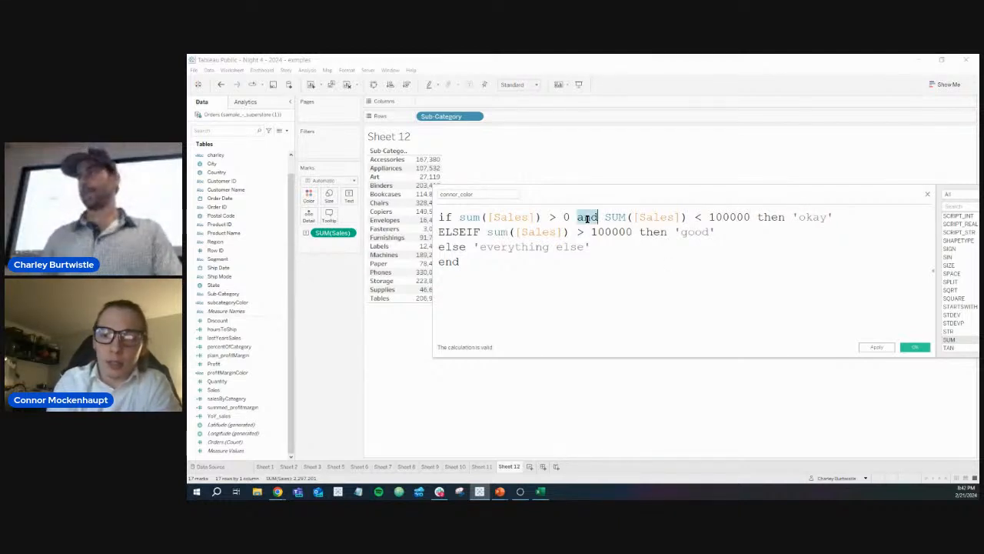
pyautogui.moveTo(570, 217); pyautogui.dragTo(507, 217)
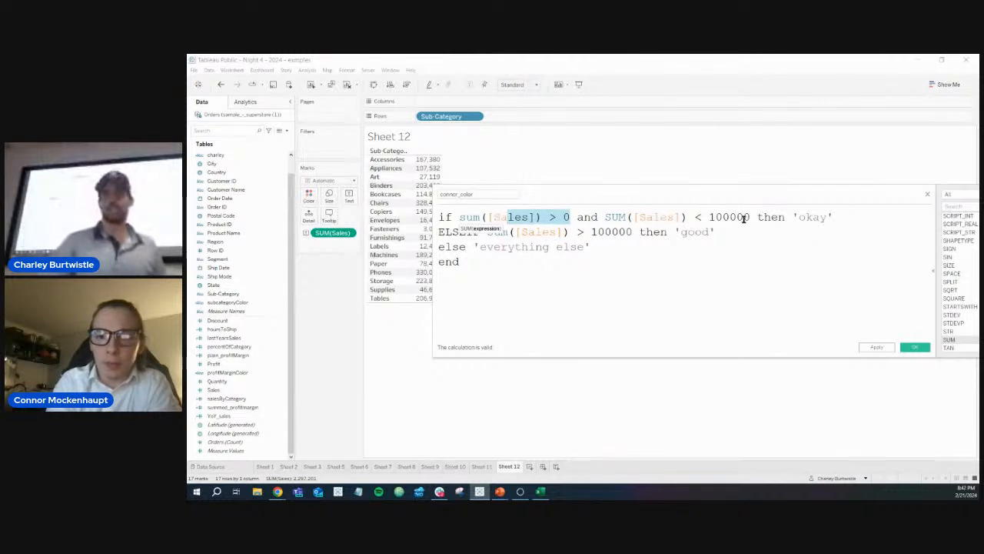
pyautogui.moveTo(743, 217); pyautogui.dragTo(618, 218)
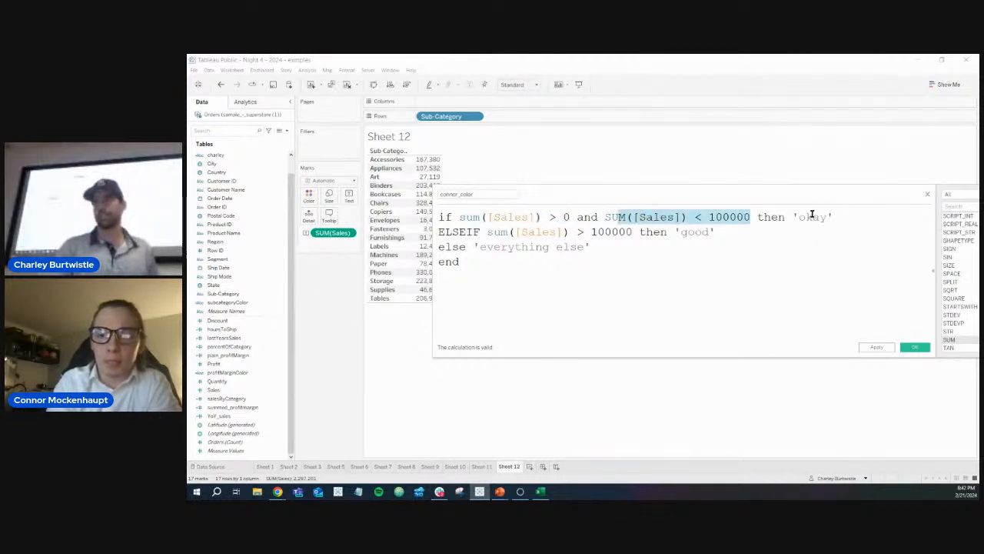
pyautogui.doubleClick(811, 217)
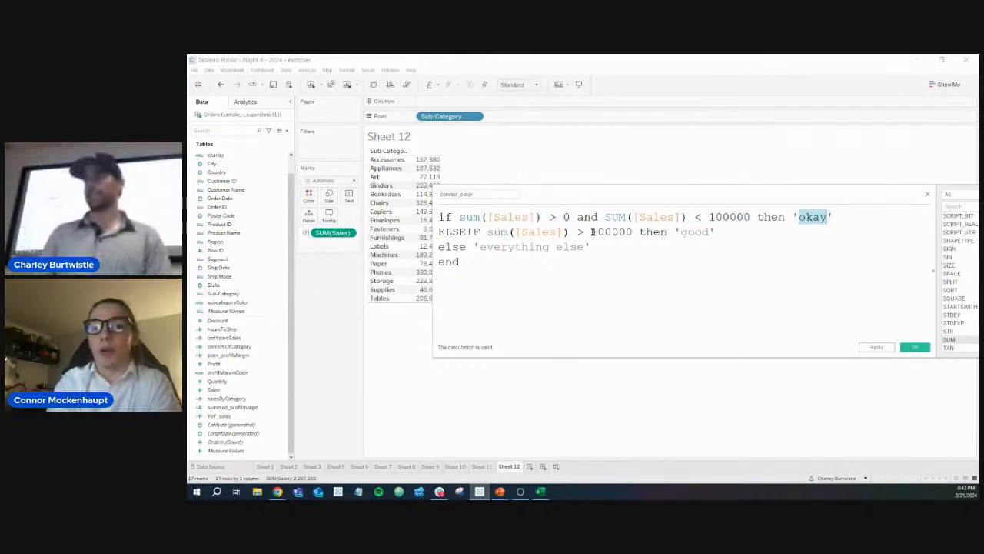
# - Cap the 'good' condition by adding and sum([Sales]) < 300000 before its then
pyautogui.click(632, 231)
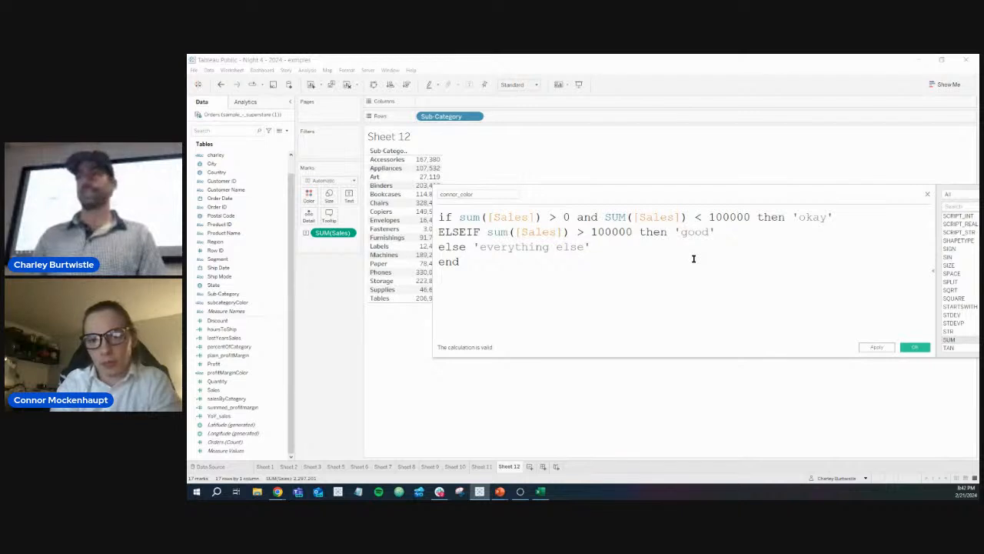
pyautogui.write('and ')
pyautogui.write('sum([Sales]')
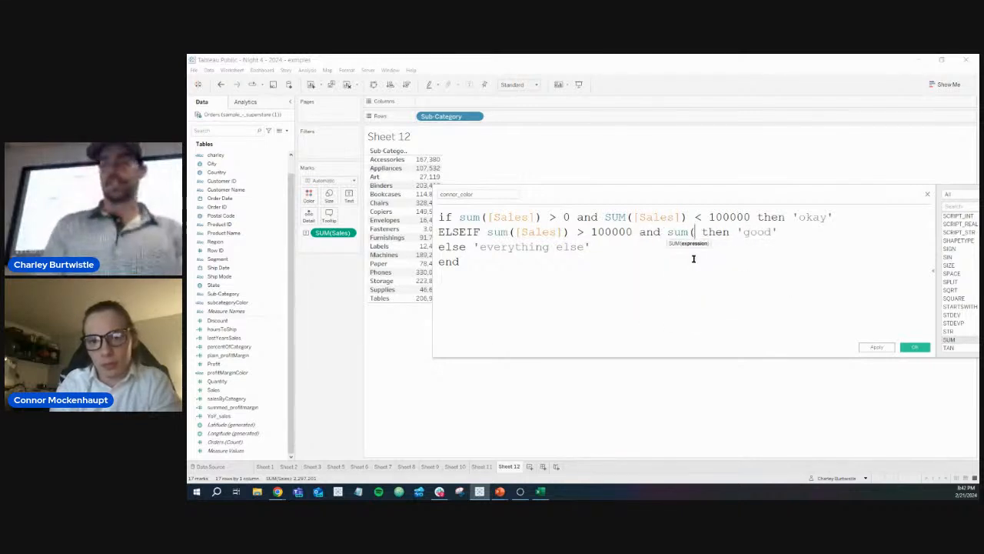
pyautogui.write(') < ')
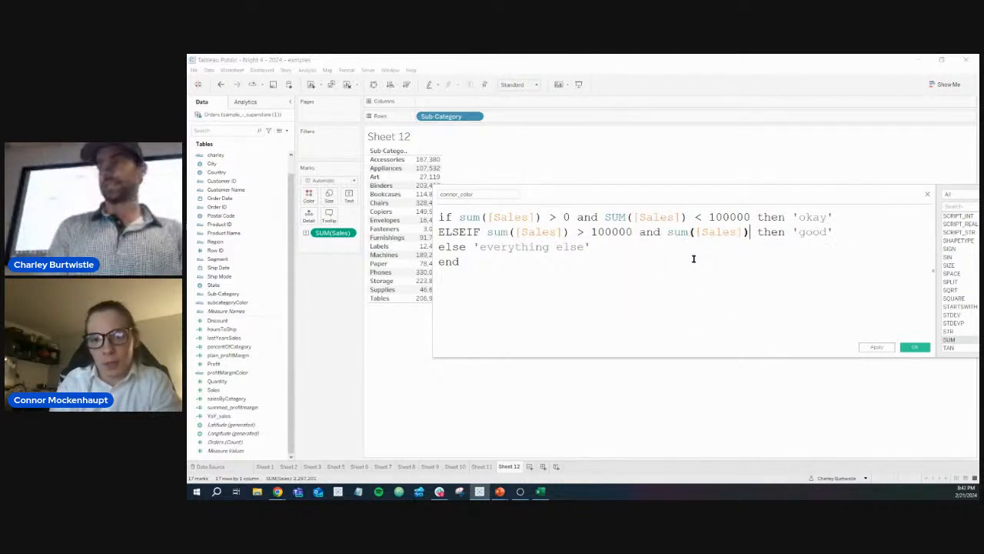
pyautogui.write('300000')
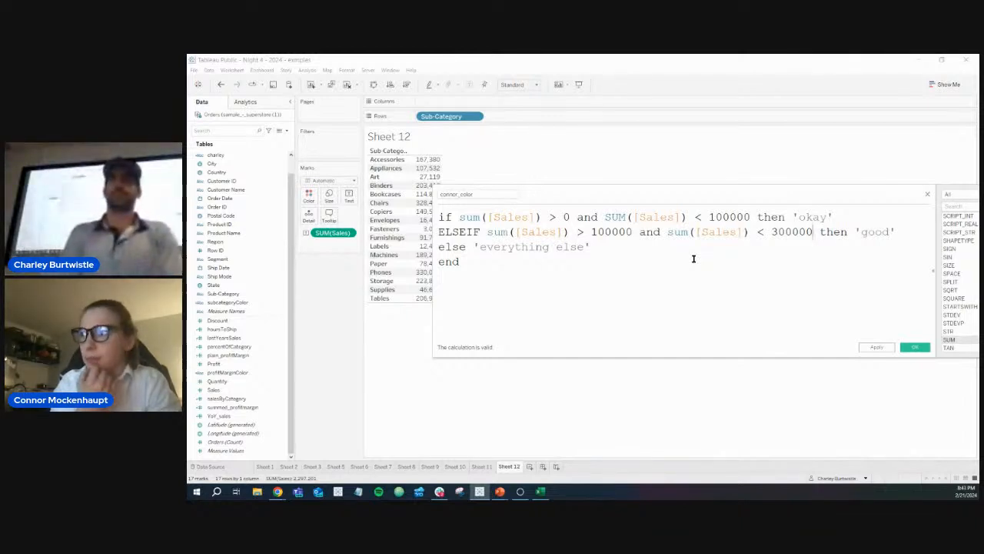
# - Try or in place of and between the two sales comparisons of the 'okay' condition
pyautogui.doubleClick(587, 216)
pyautogui.click(571, 218)
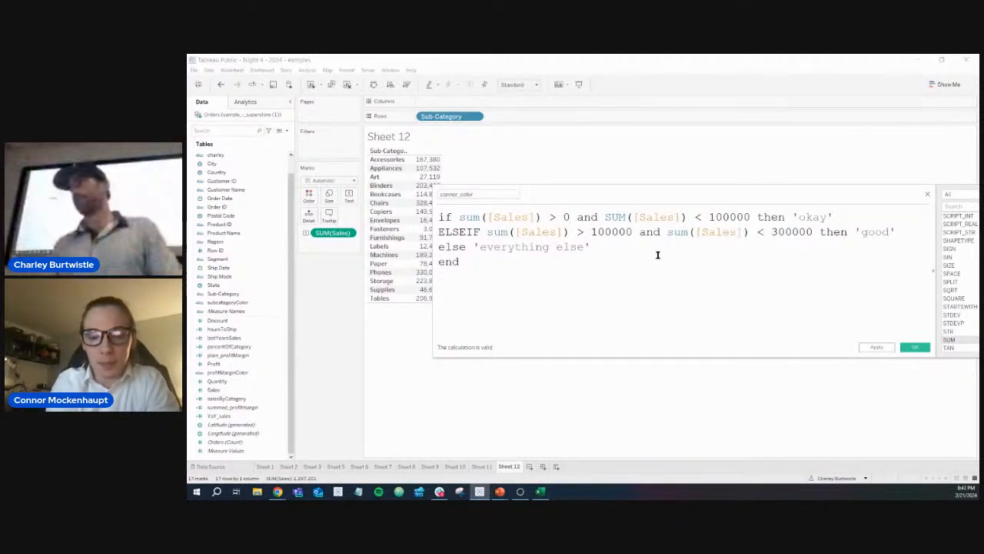
pyautogui.doubleClick(585, 218)
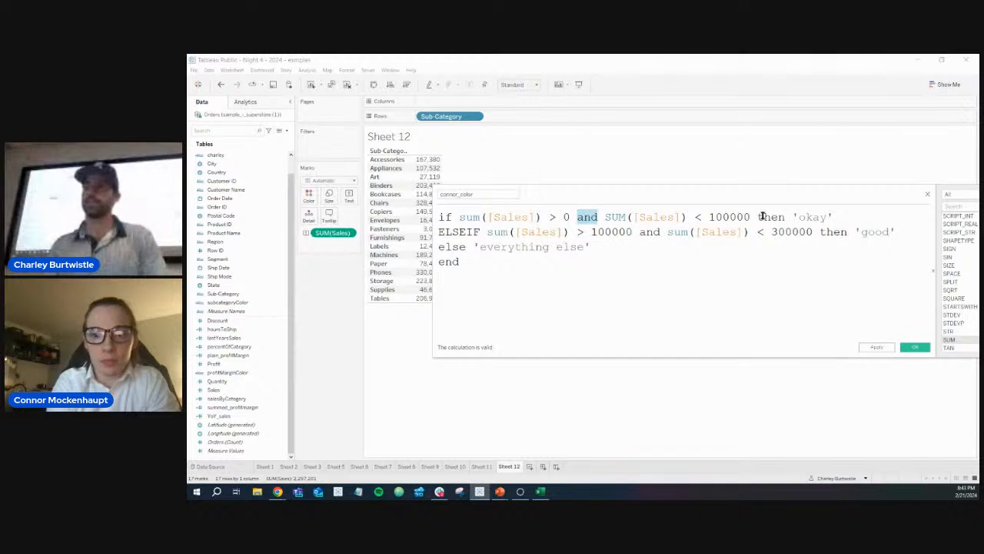
pyautogui.moveTo(743, 217); pyautogui.dragTo(736, 218)
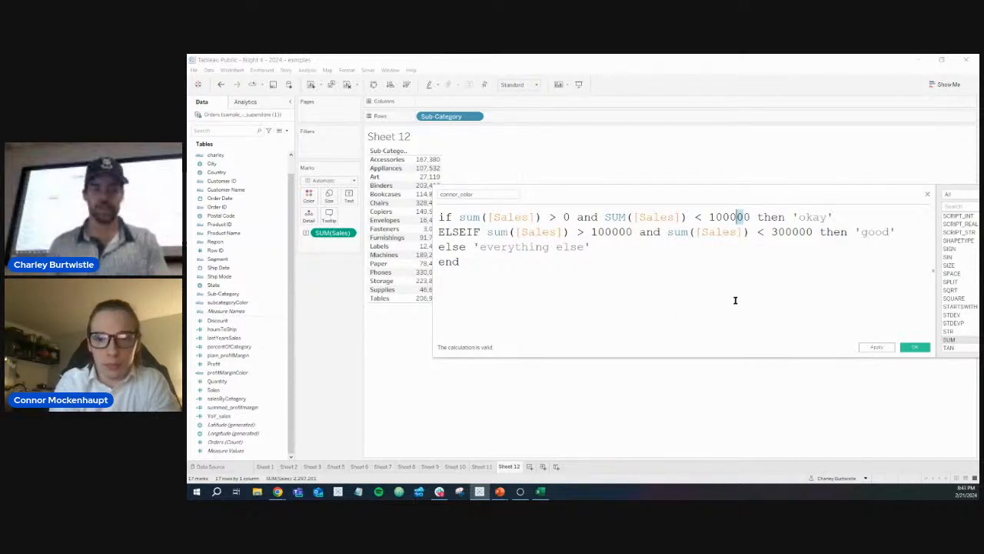
pyautogui.doubleClick(586, 217)
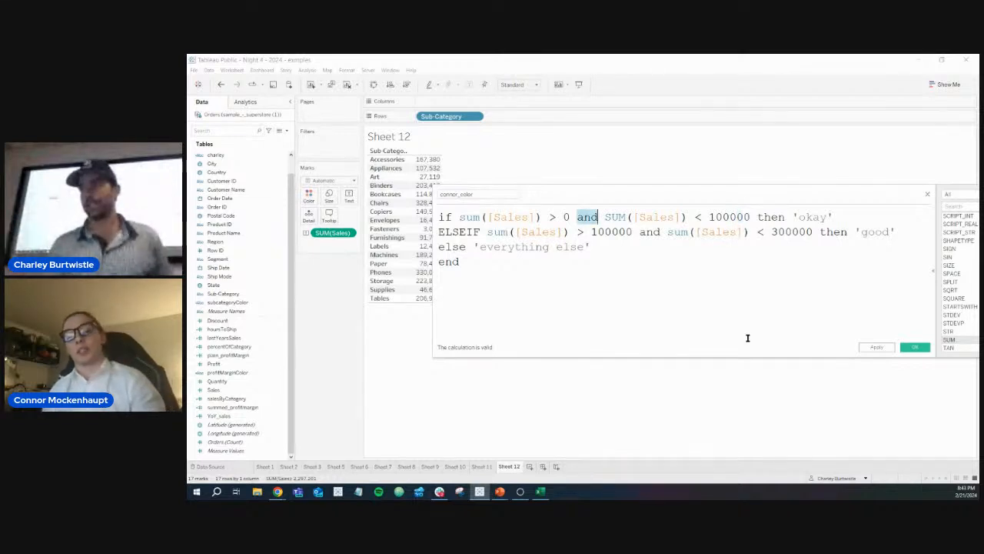
pyautogui.write('or')
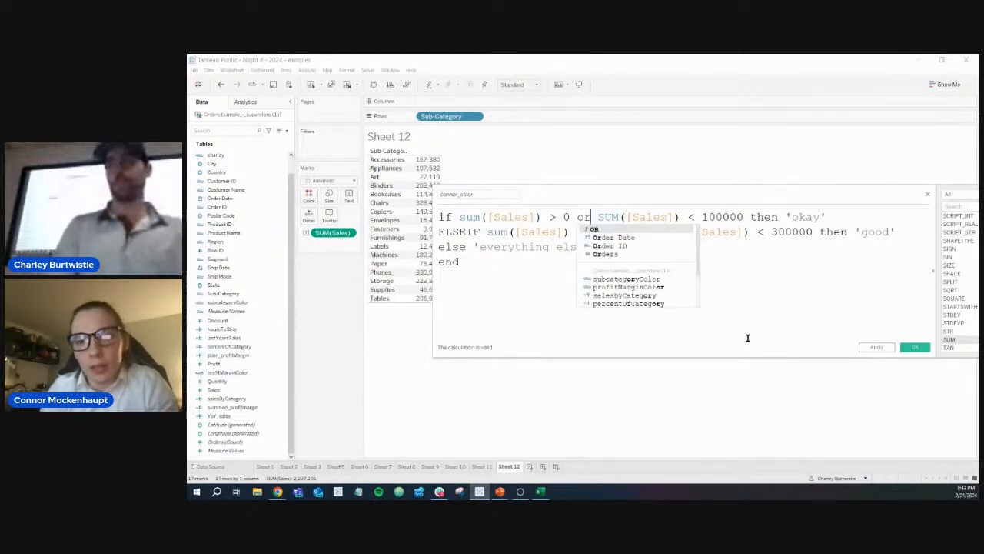
pyautogui.press('BackSpace')
pyautogui.press('BackSpace')
pyautogui.write('and')
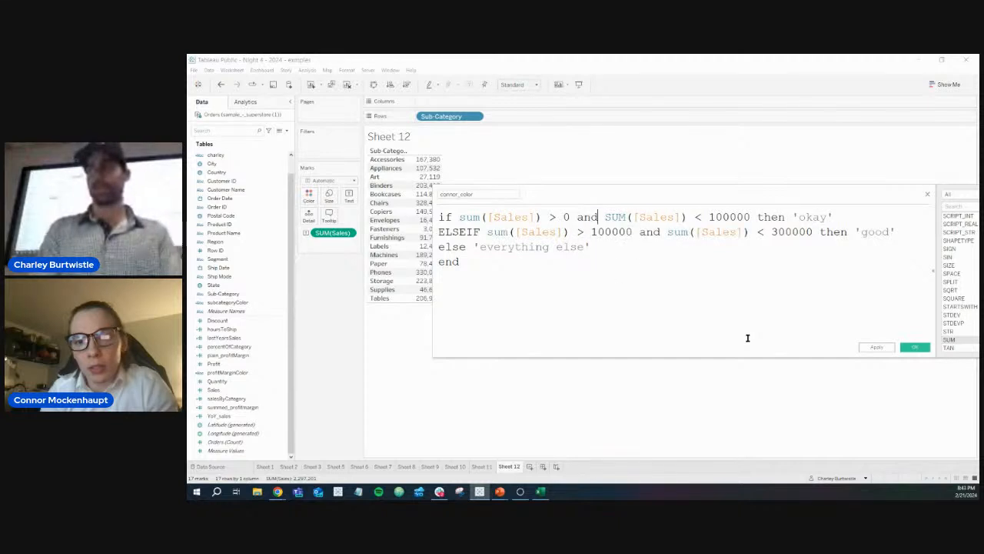
pyautogui.press('BackSpace')
pyautogui.press('BackSpace')
pyautogui.press('BackSpace')
pyautogui.write('or')
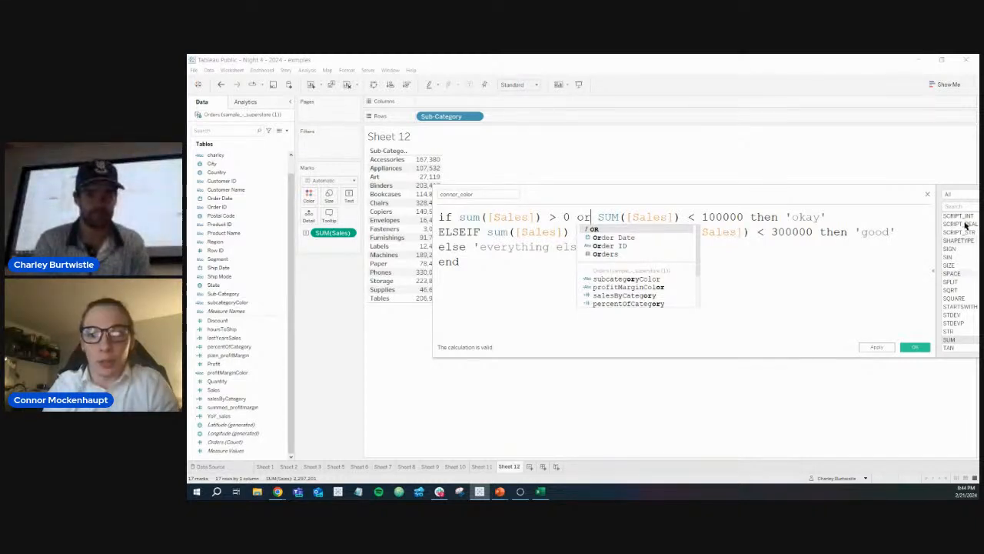
# - Close the color calculation without saving it and switch away from the worksheet window
pyautogui.click(927, 194)
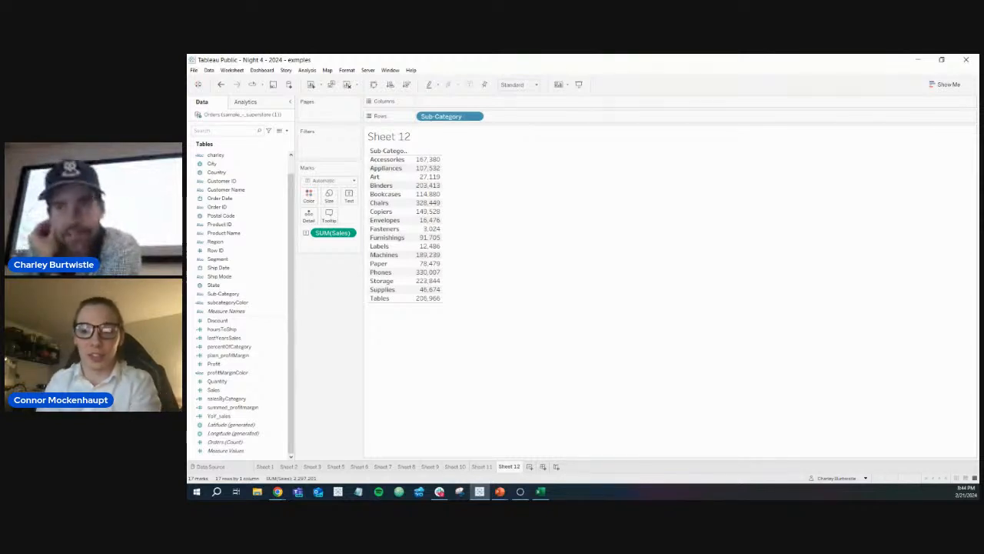
pyautogui.hotkey('alt', 'Tab')
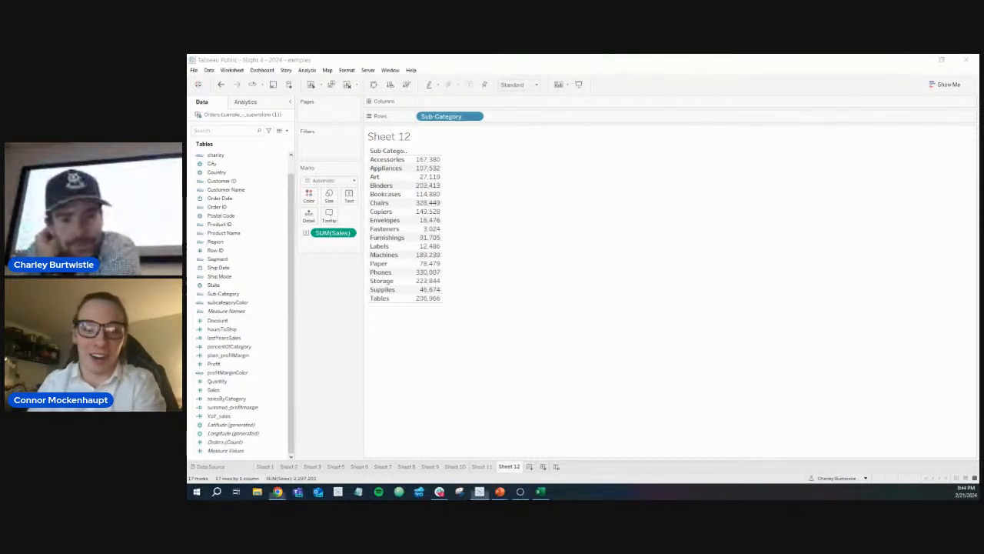